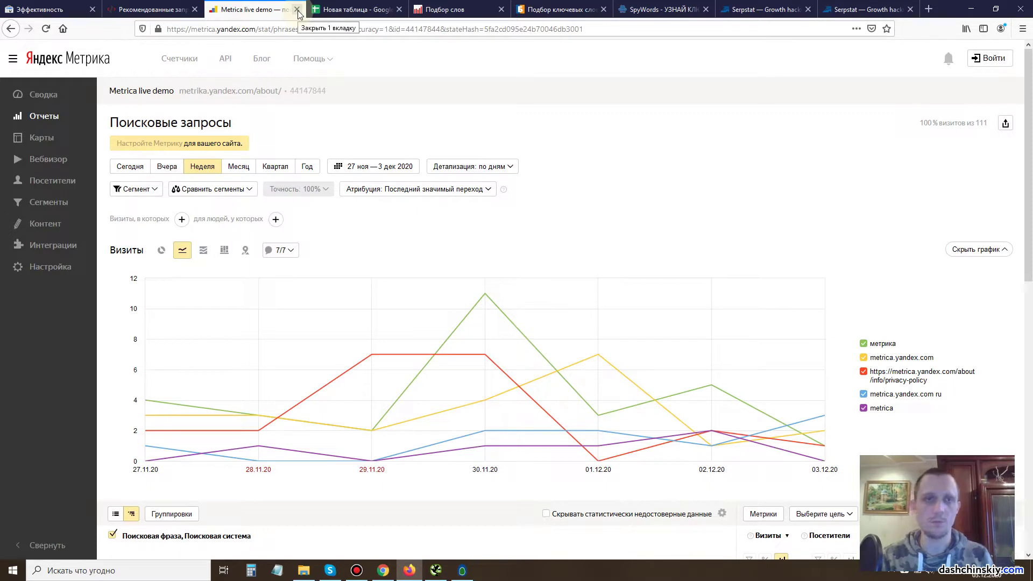
Close the Yandex Metrica demo, the recommended queries page and the "Эффективность" page.
left_click(297, 9)
left_click(194, 9)
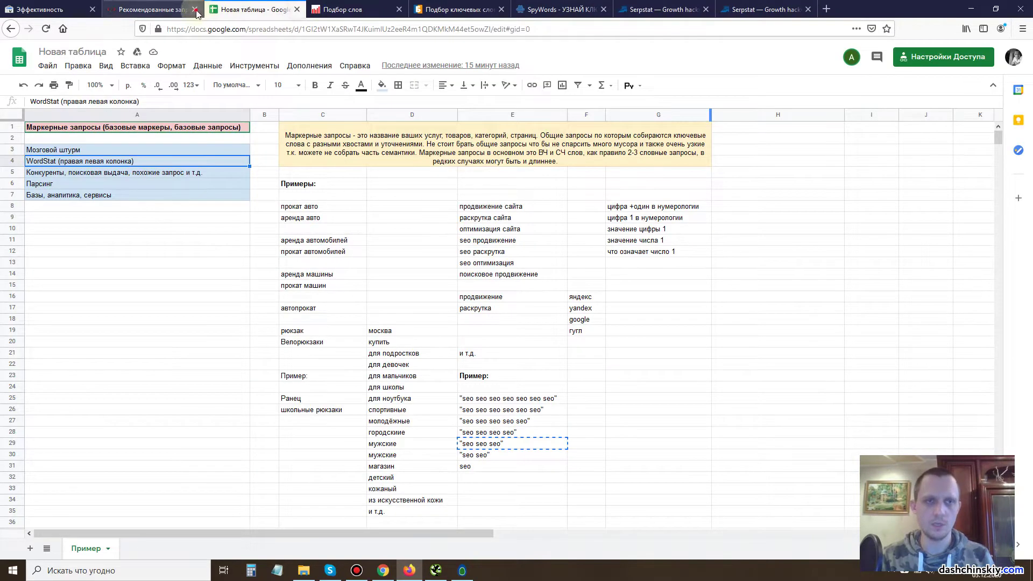
left_click(92, 10)
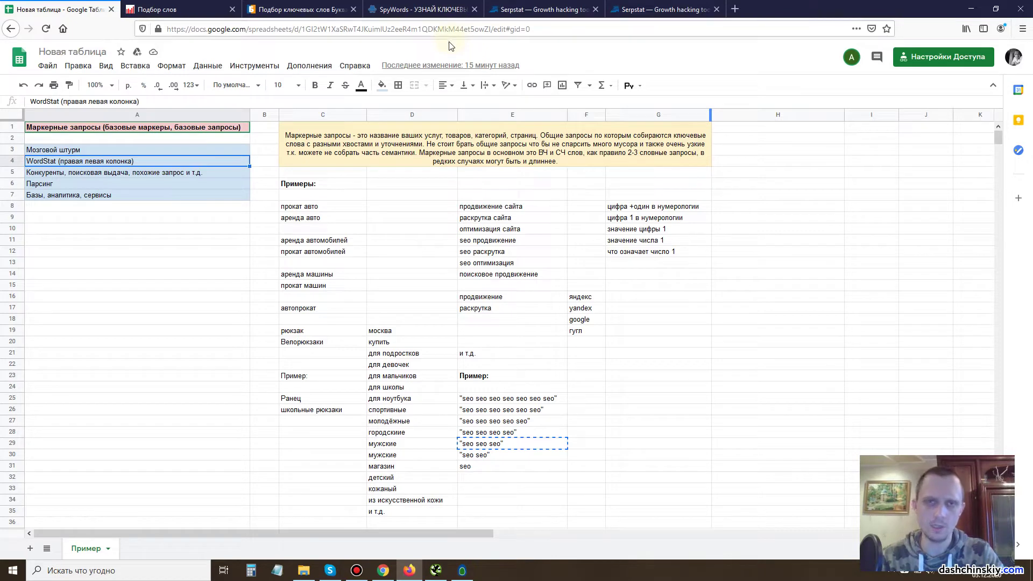
Examine the SpyWords competitor report for trotplitka.ru, covering its ad queries, unique ads, organic queries and URL visibility, and close it.
left_click(406, 13)
scroll(466, 67, "up", 7)
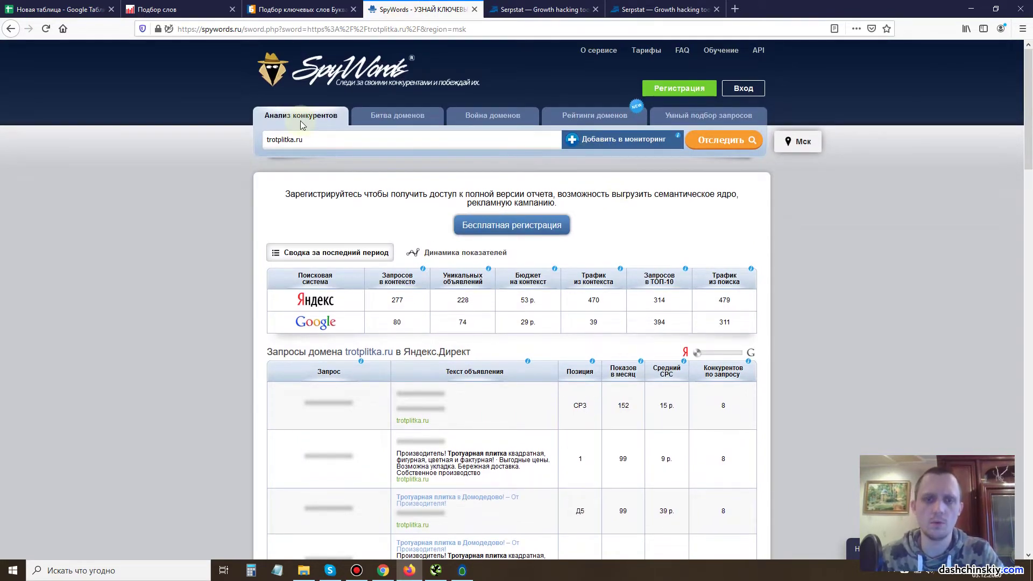
triple_click(323, 143)
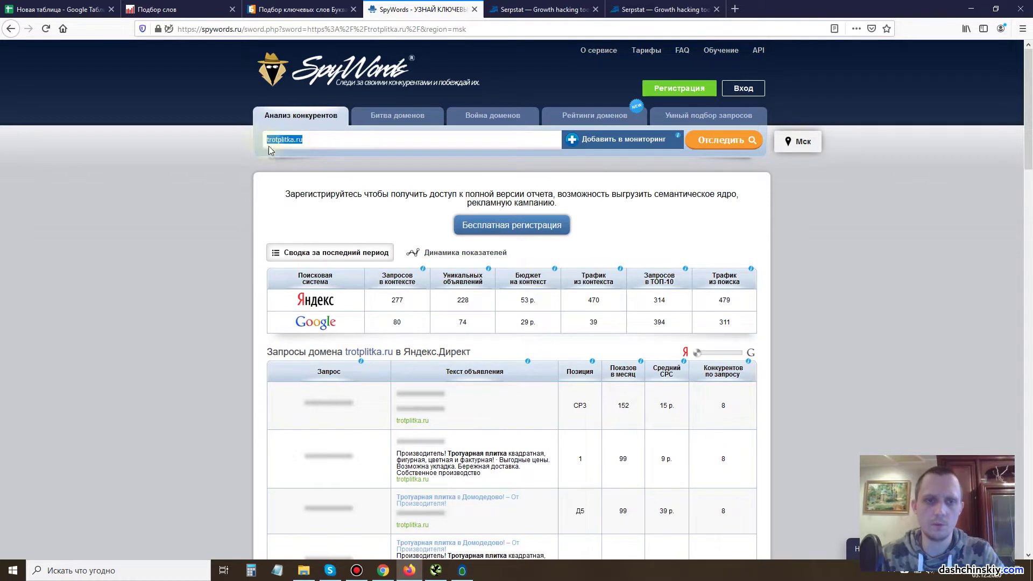
scroll(379, 134, "down", 4)
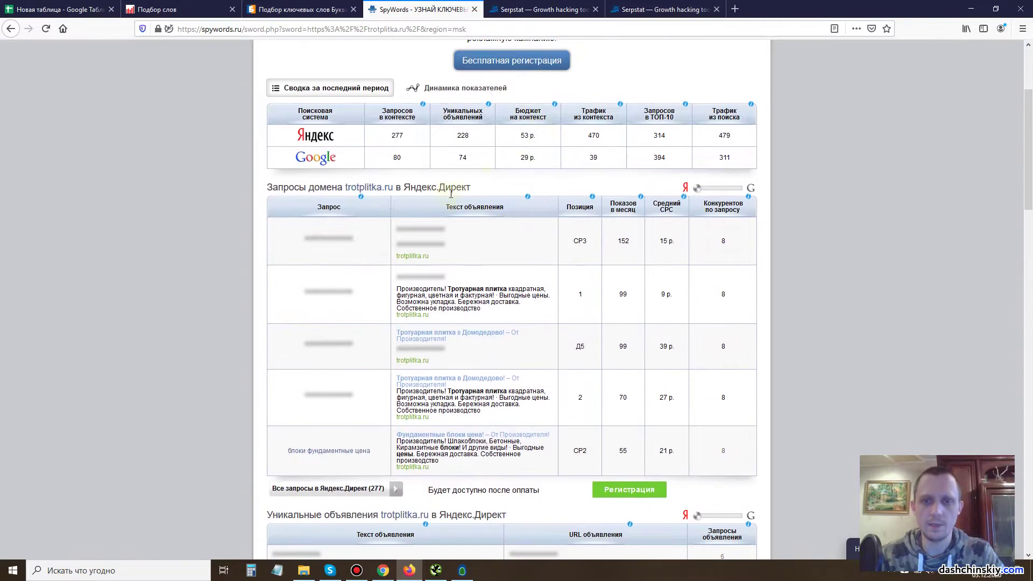
scroll(375, 171, "down", 4)
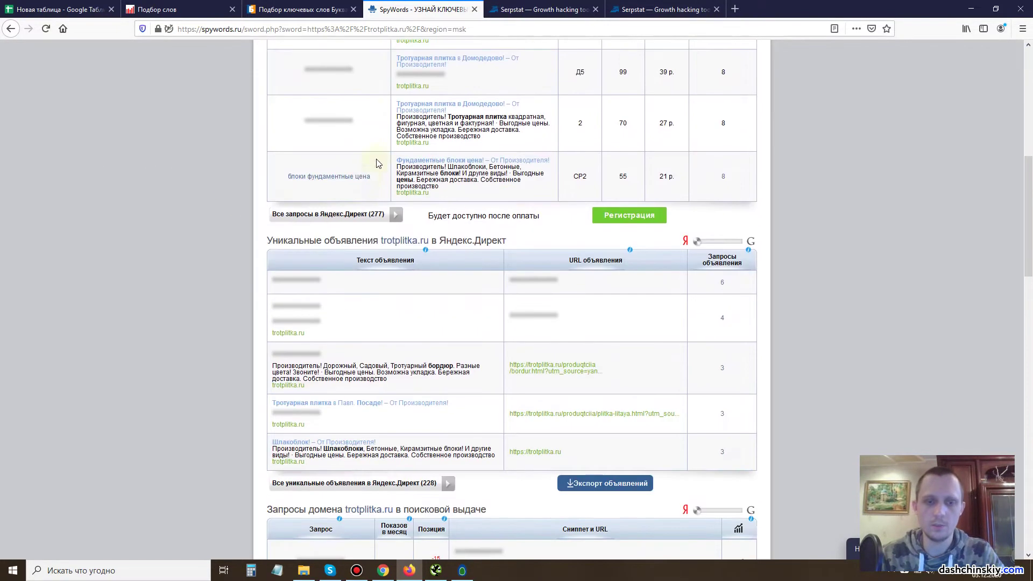
scroll(192, 199, "down", 4)
scroll(240, 282, "down", 5)
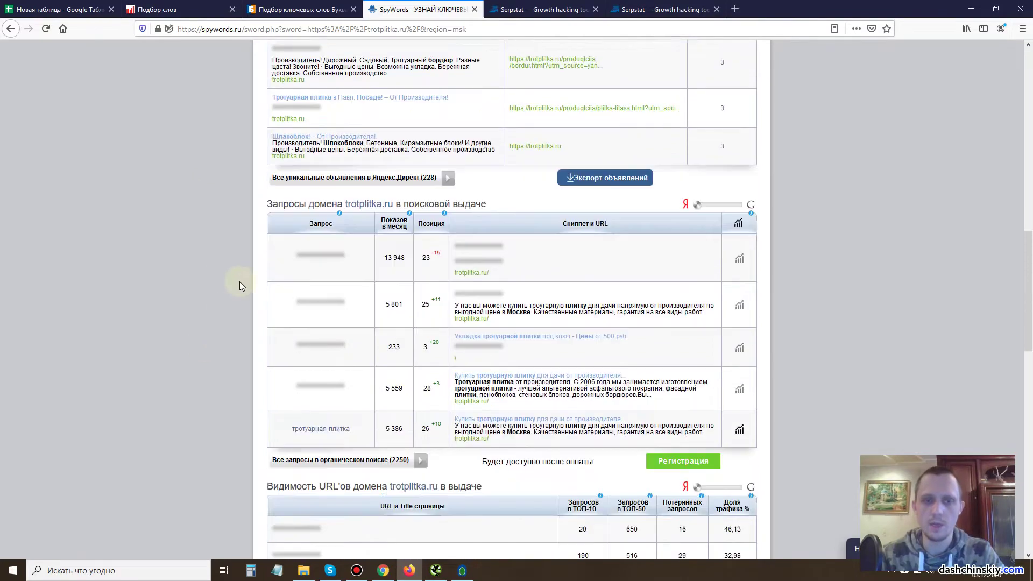
scroll(279, 294, "down", 2)
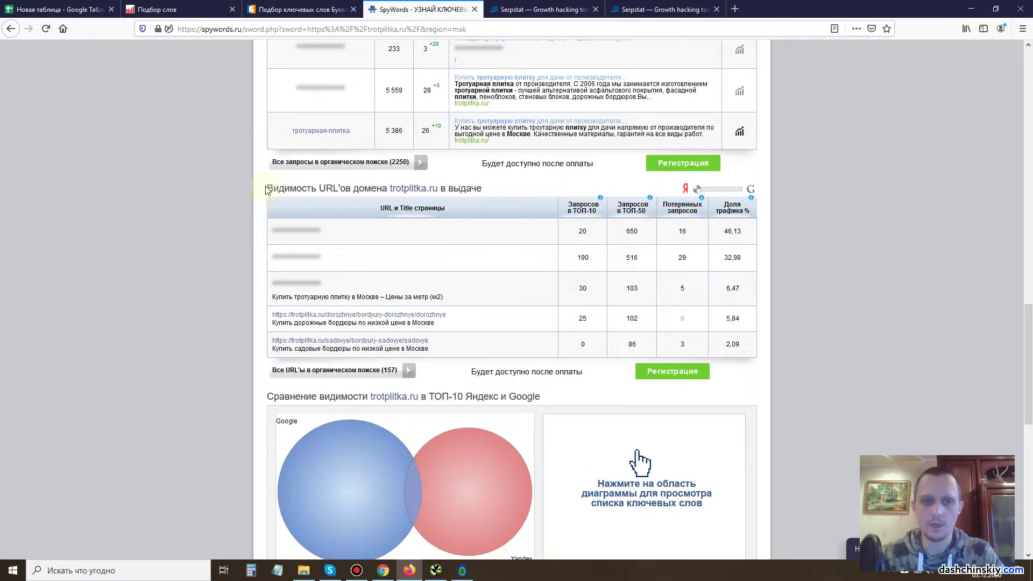
scroll(194, 269, "down", 5)
scroll(258, 261, "up", 3)
scroll(253, 258, "up", 15)
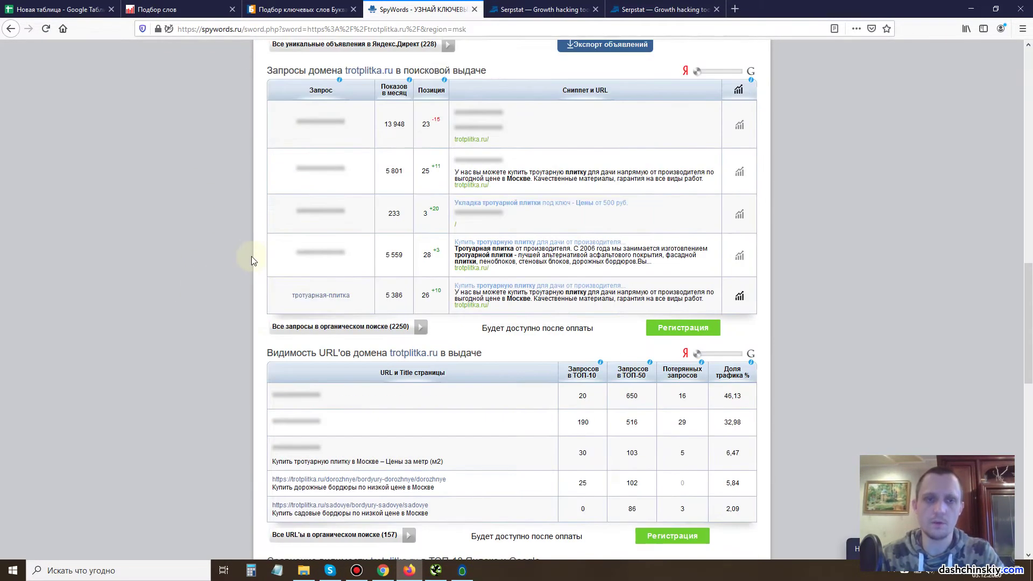
scroll(191, 209, "up", 4)
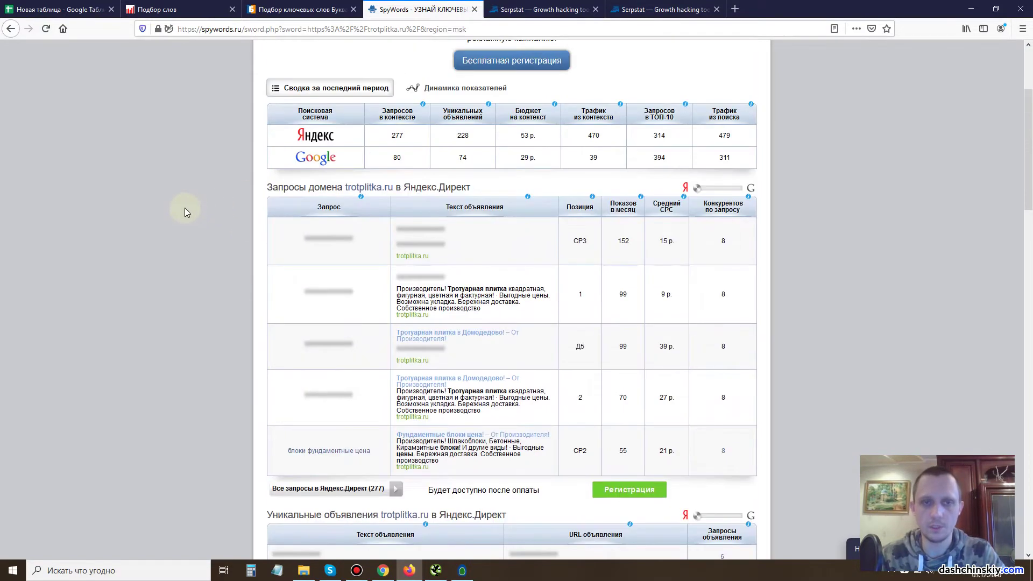
scroll(203, 208, "up", 3)
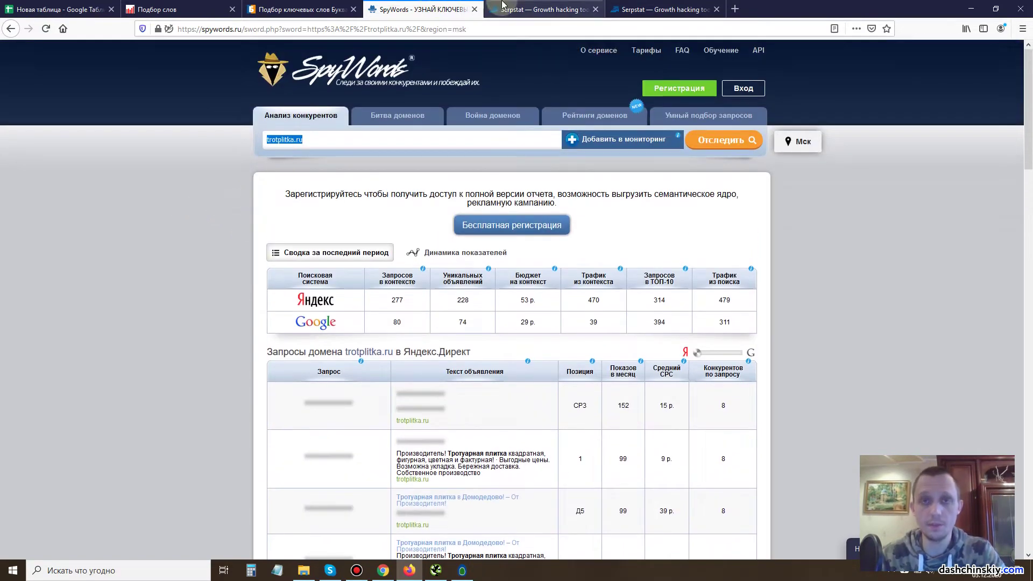
left_click(475, 9)
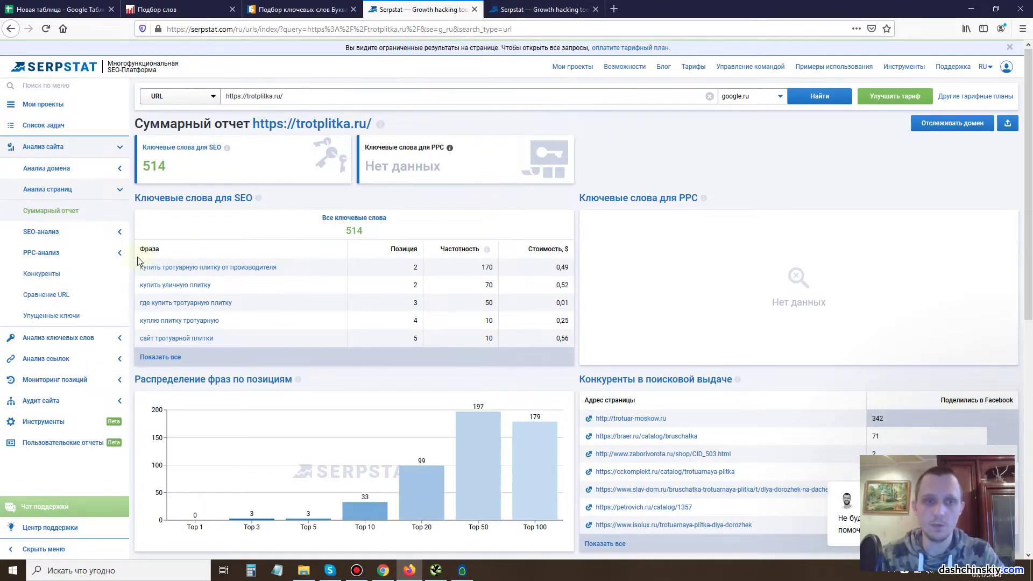
scroll(426, 249, "down", 3)
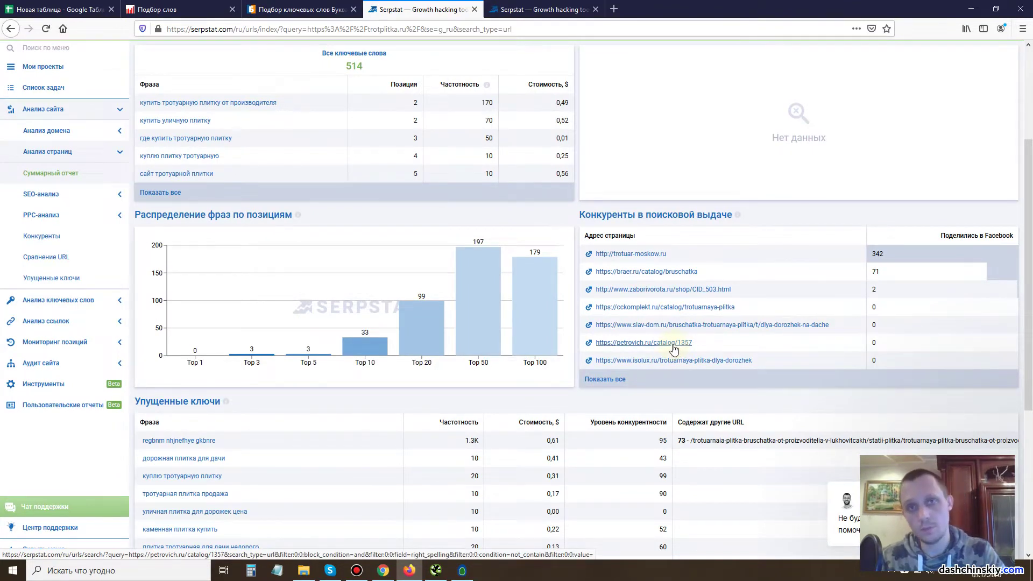
scroll(636, 293, "up", 3)
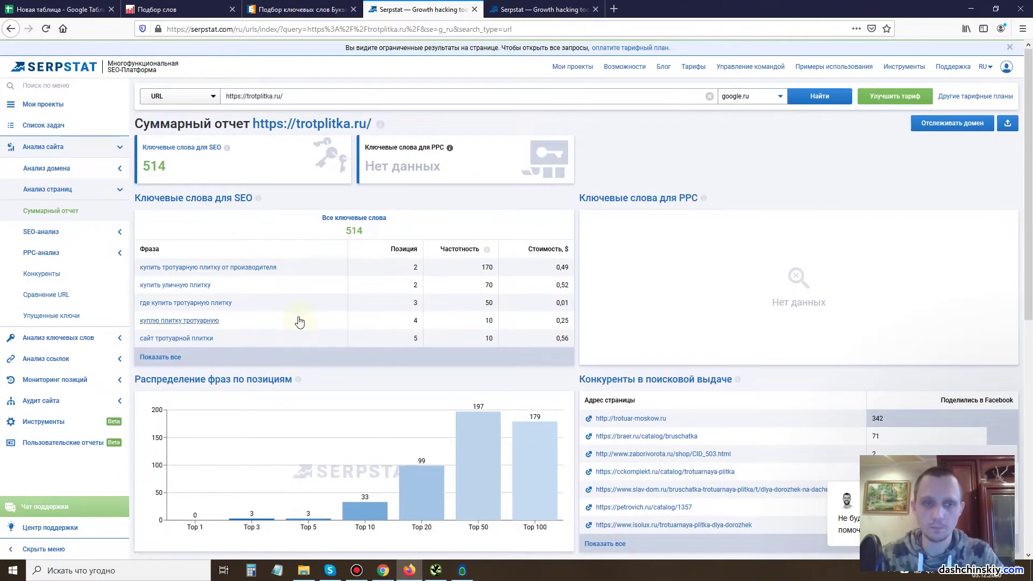
left_click(474, 10)
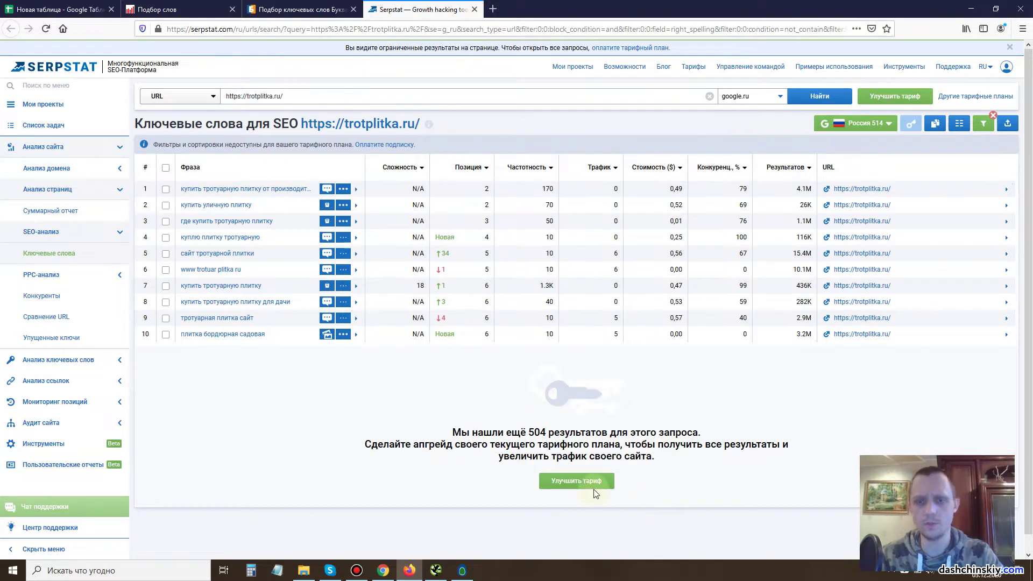
left_click(474, 9)
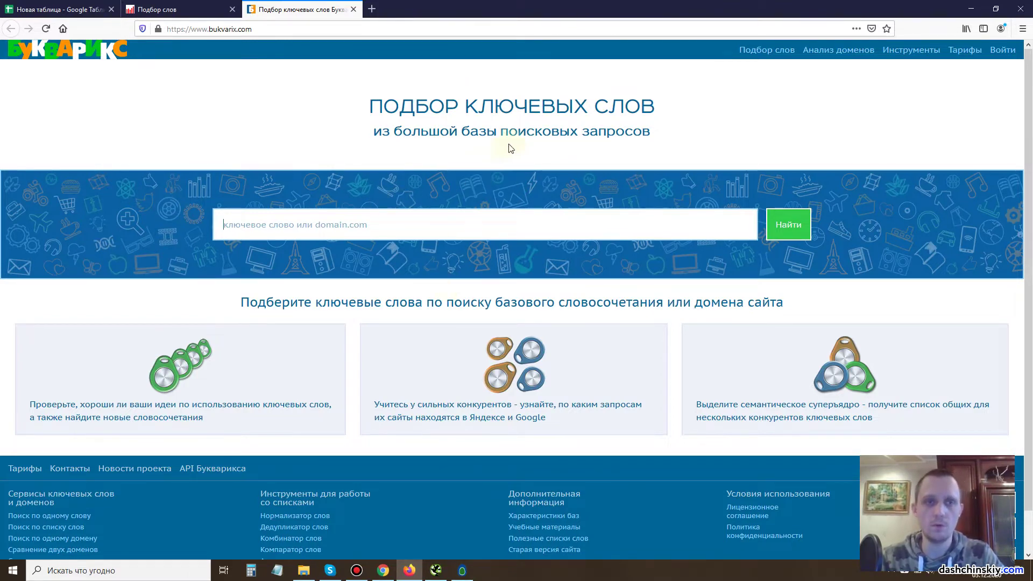
Copy the query "seo продвижение" from Yandex Wordstat and look up its keywords in Bukvarix.
left_click(219, 6)
triple_click(276, 70)
key("ctrl+c")
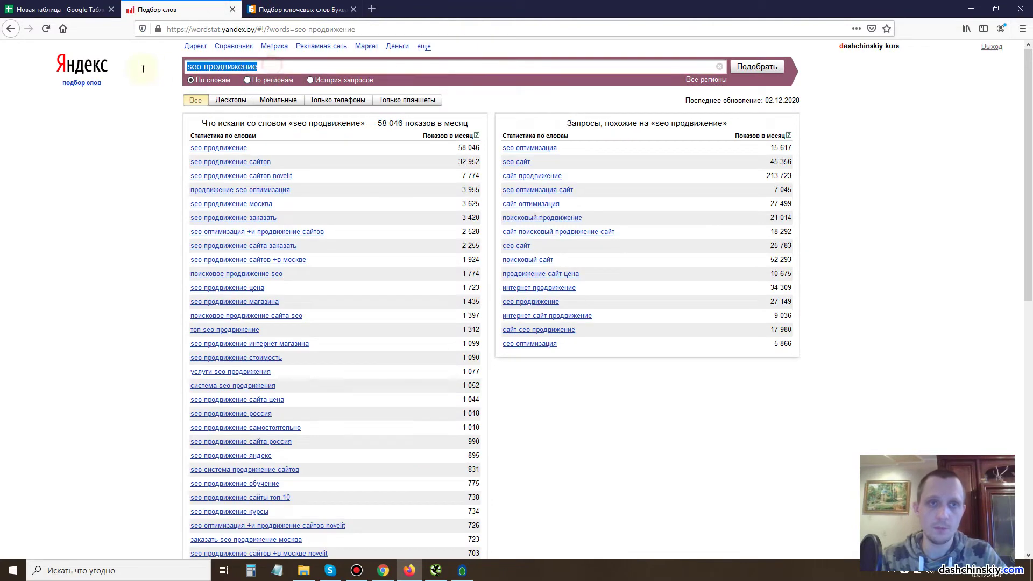
left_click(301, 9)
left_click(340, 237)
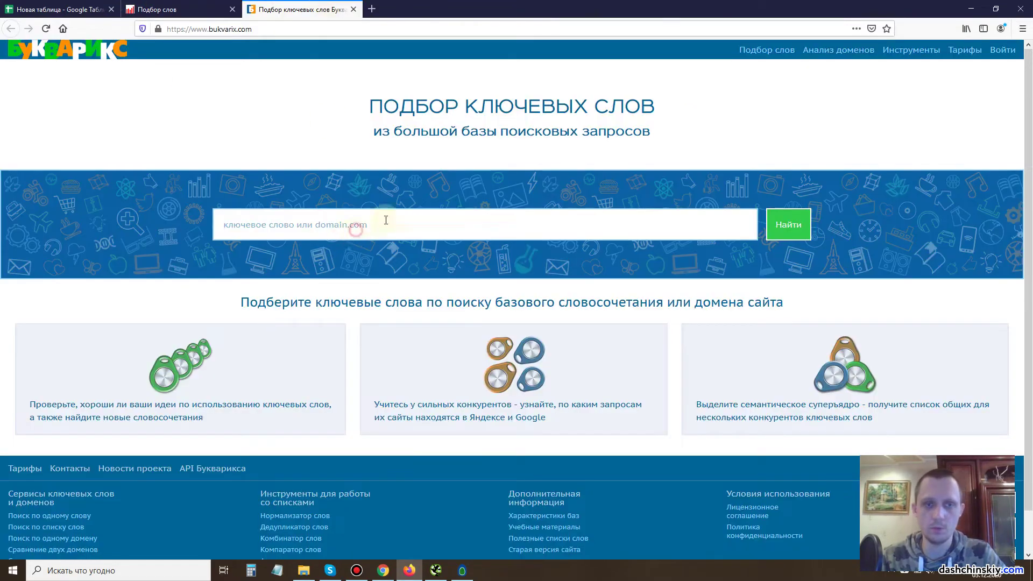
key("ctrl+v")
left_click(785, 238)
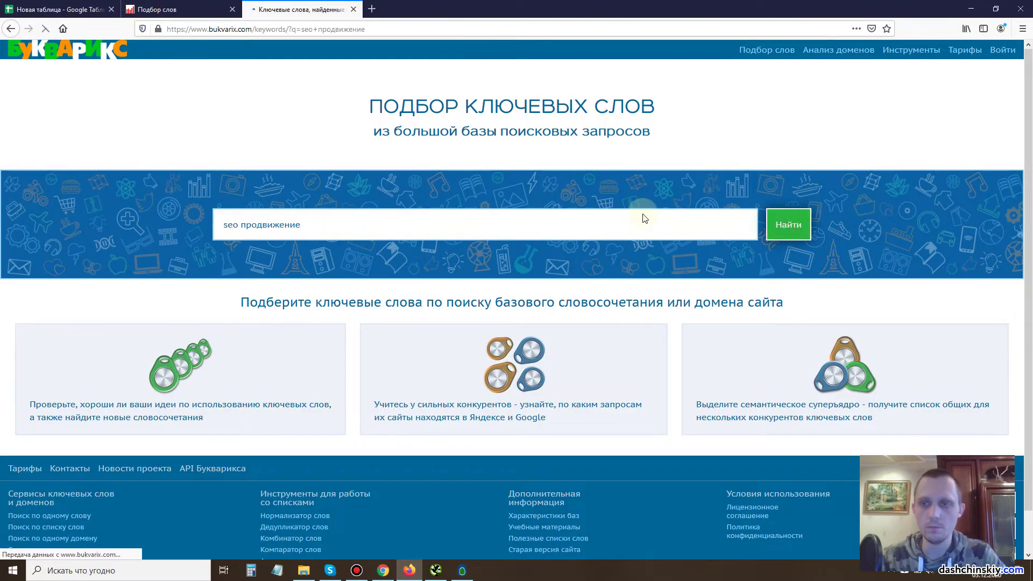
scroll(86, 323, "down", 6)
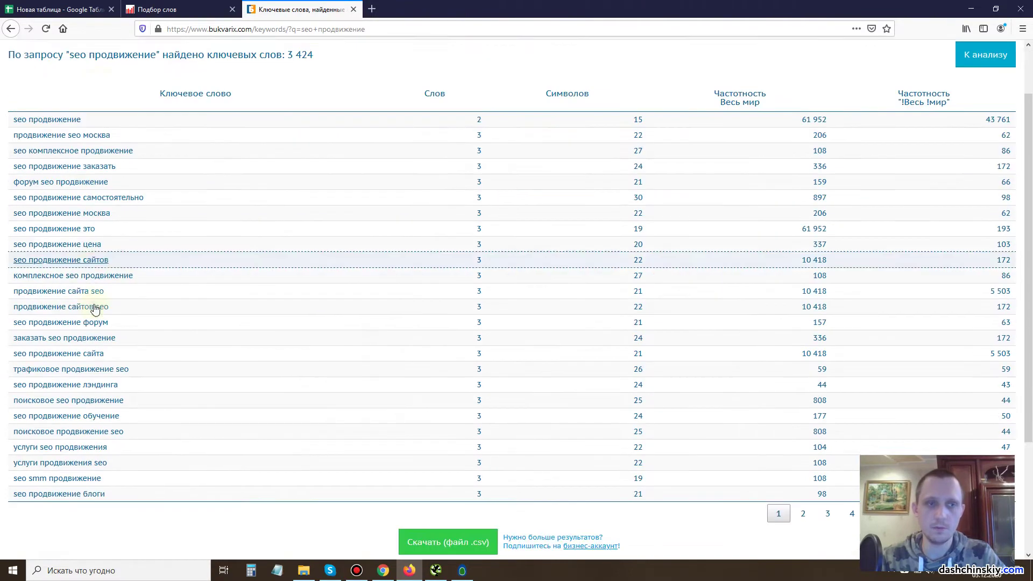
scroll(146, 307, "up", 6)
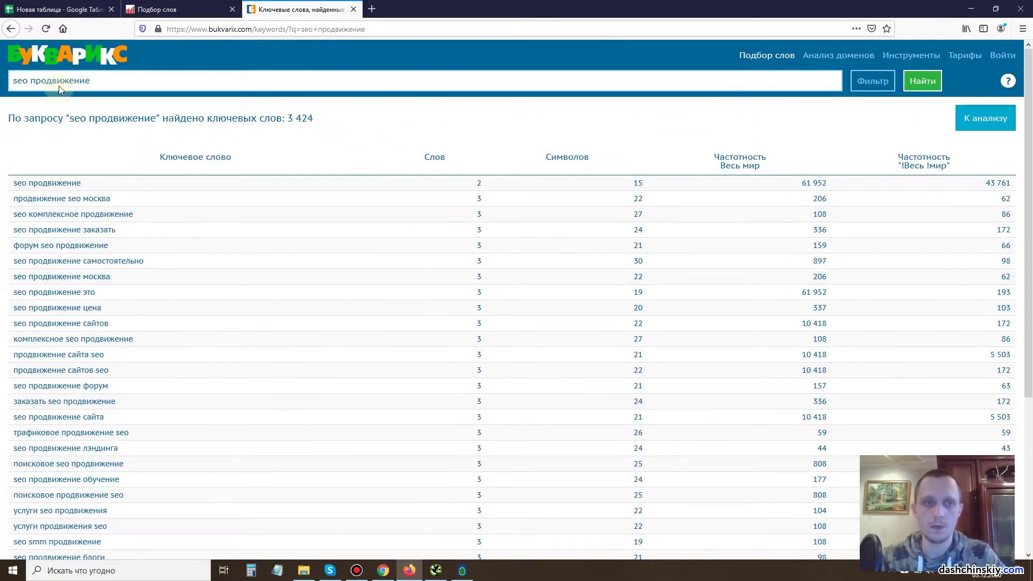
Shorten the Bukvarix query to "продвижение" and look through its first page of keywords.
left_click_drag(32, 81, 2, 89)
key("BackSpace")
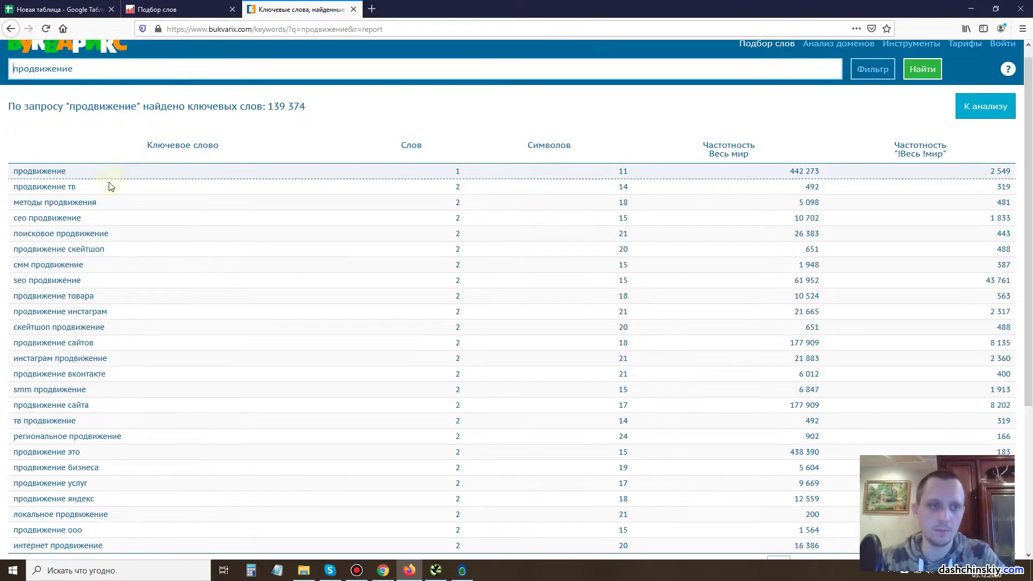
scroll(102, 180, "down", 2)
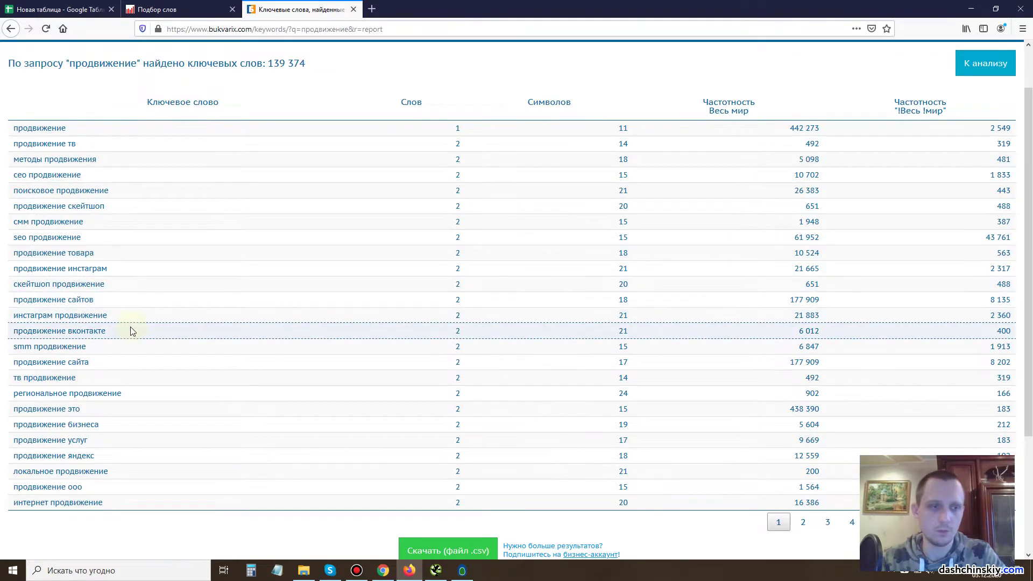
scroll(130, 328, "down", 2)
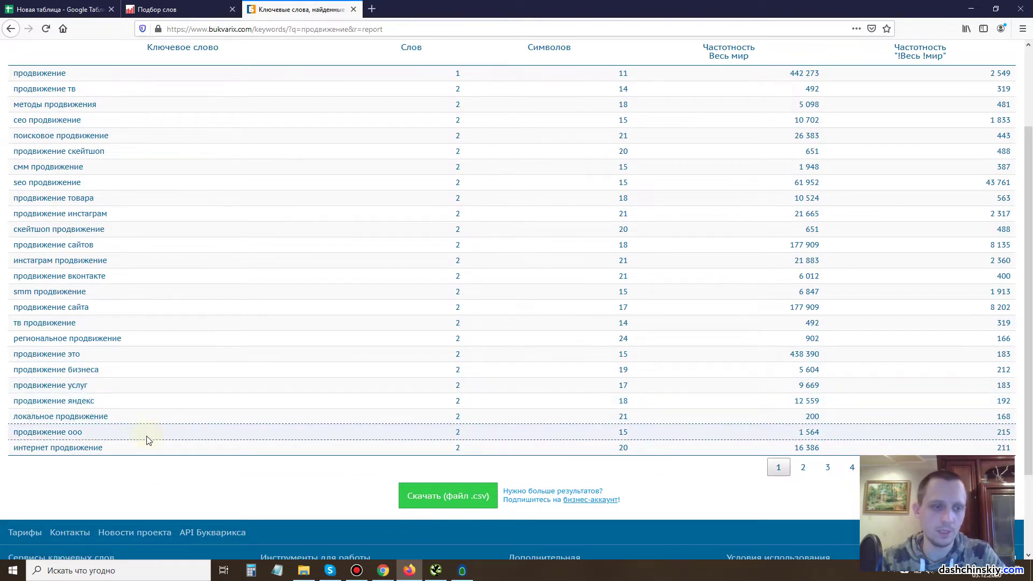
Browse the second and third pages of Bukvarix keywords for "продвижение" for further marker phrases.
left_click(802, 467)
scroll(257, 158, "up", 2)
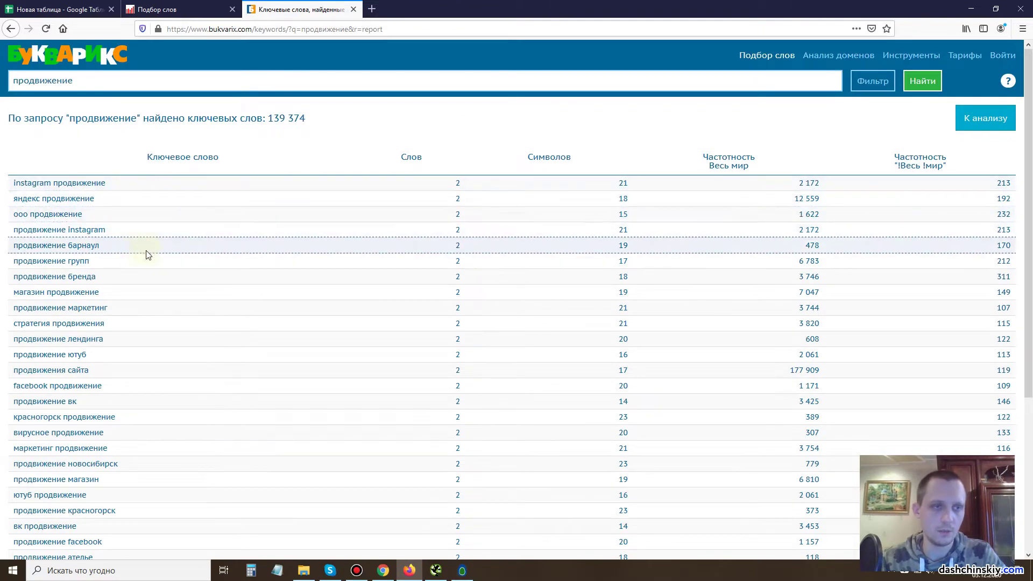
scroll(144, 312, "down", 3)
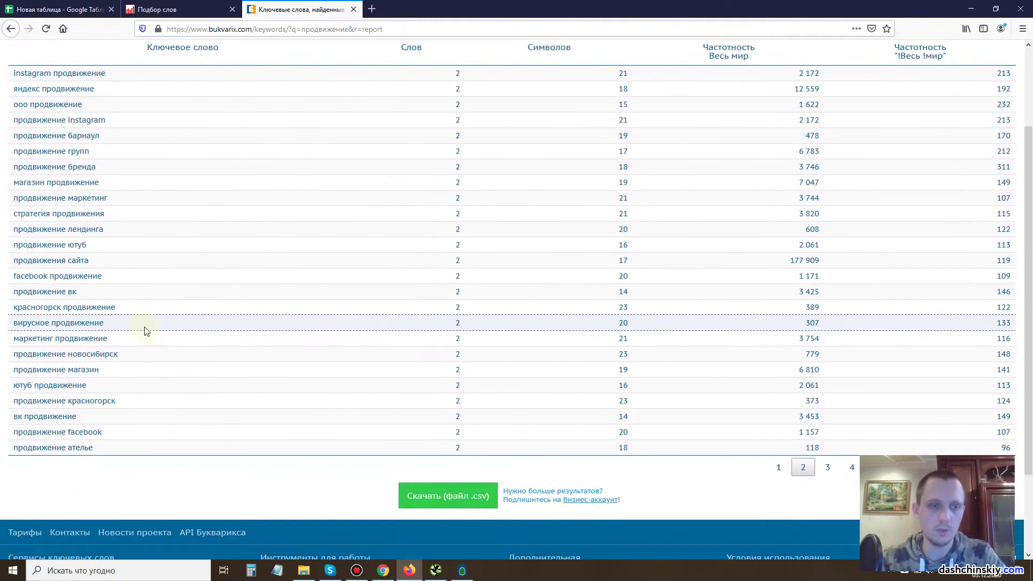
scroll(144, 330, "down", 2)
left_click(827, 416)
scroll(170, 118, "up", 4)
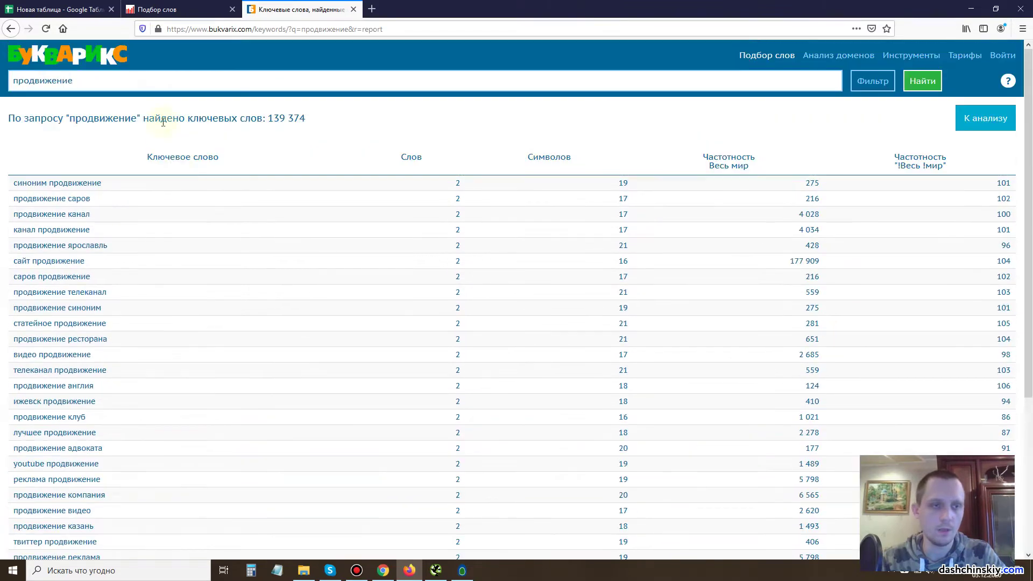
left_click(209, 355)
scroll(209, 359, "down", 1)
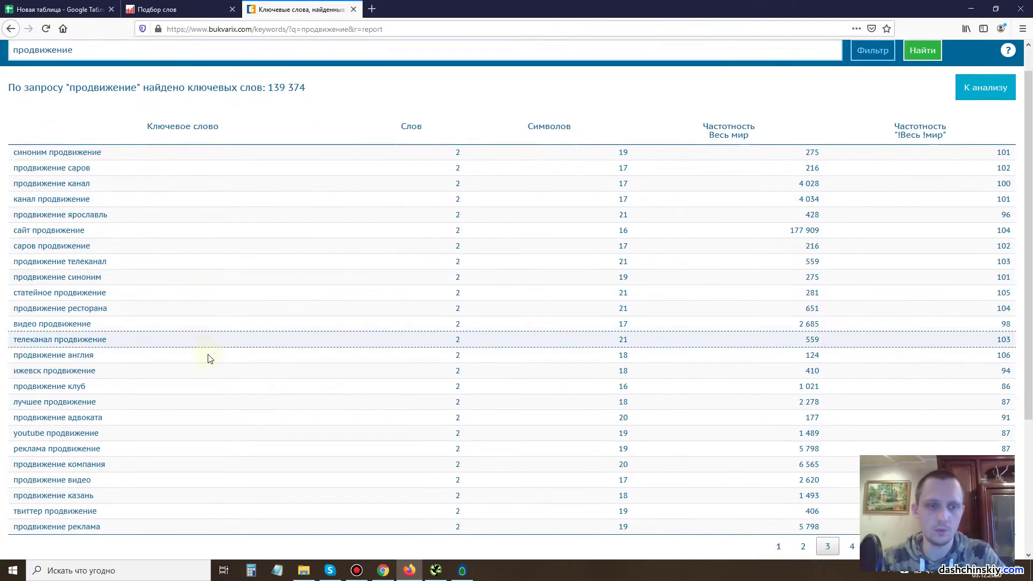
scroll(210, 359, "down", 4)
scroll(212, 362, "up", 5)
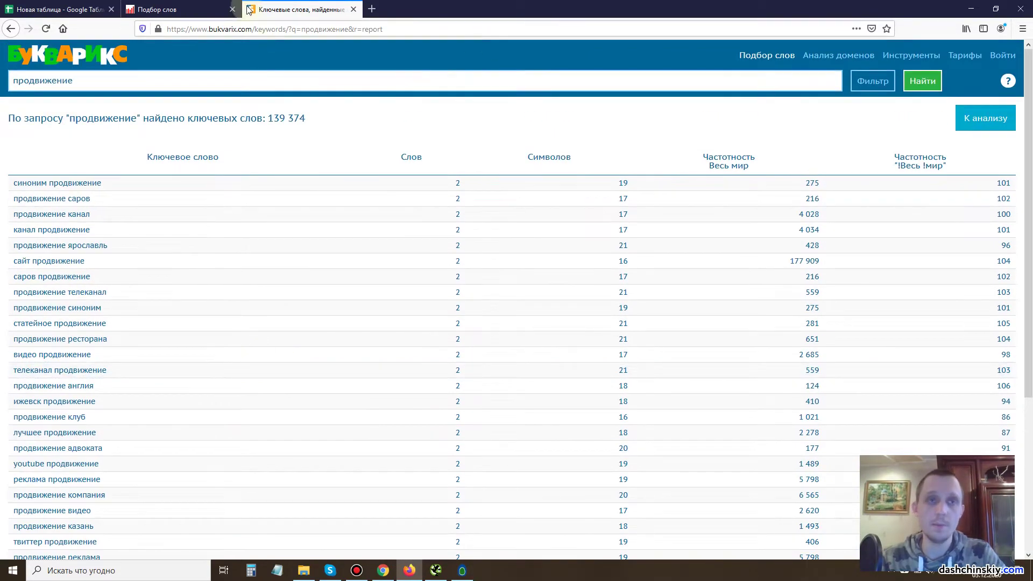
Search Yandex for "тротуарная плитка" in a new browser tab and look through the results for a competitor site.
left_click(375, 8)
type("т")
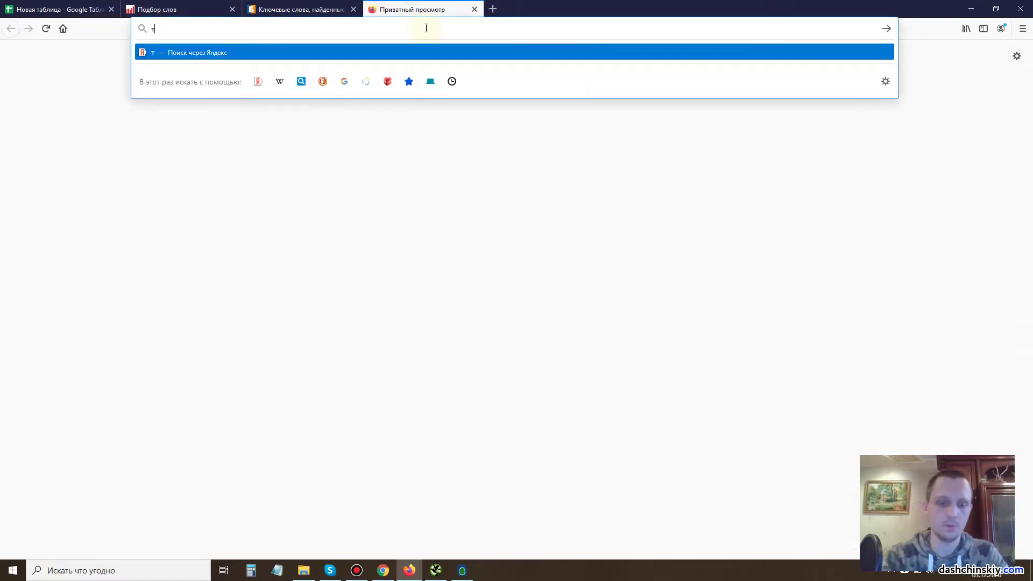
type("ротуарная плитка")
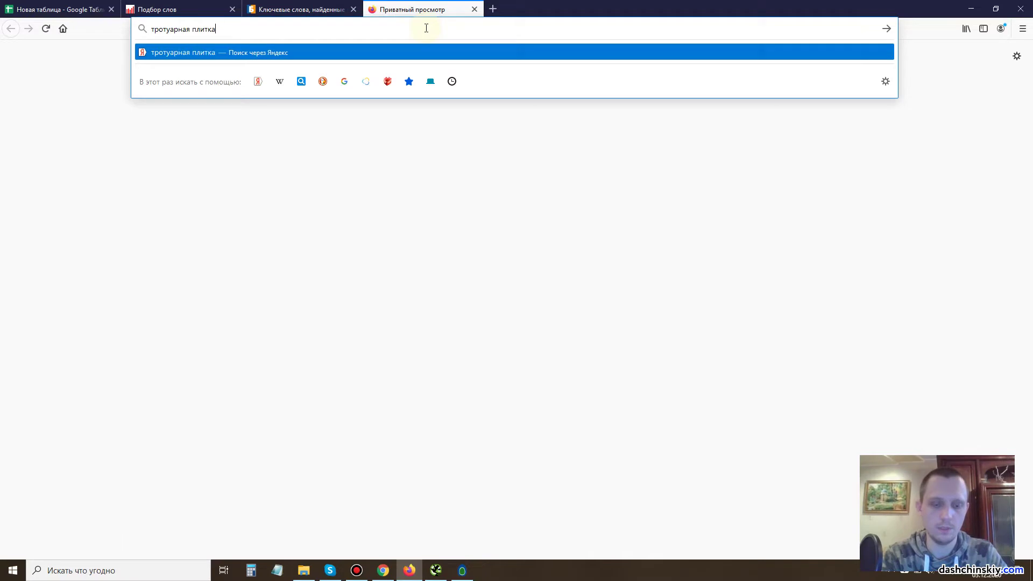
key("Return")
scroll(189, 246, "down", 4)
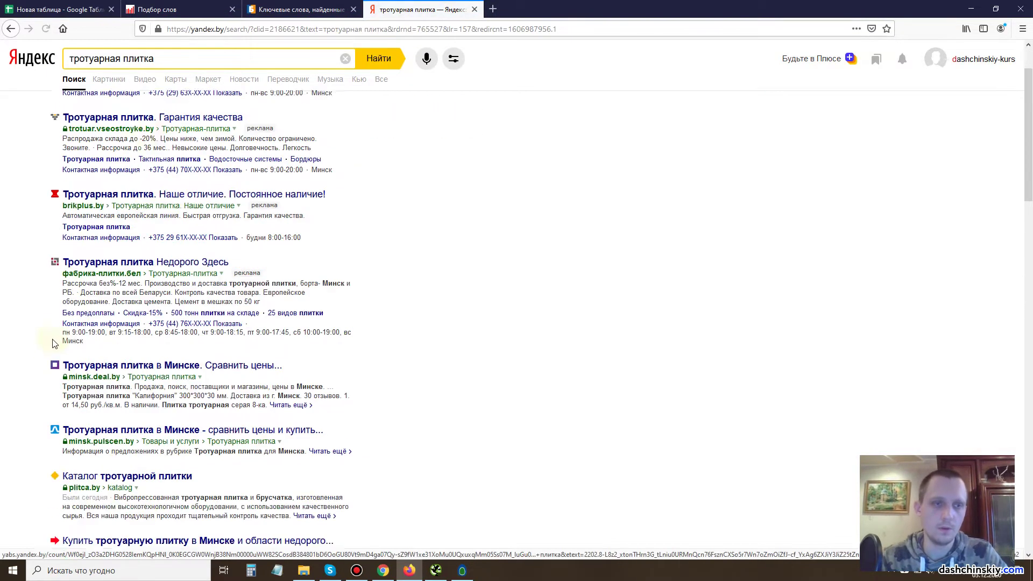
Open the plitca.by paving tile catalogue from the search results and copy the site's domain address.
left_click(161, 273)
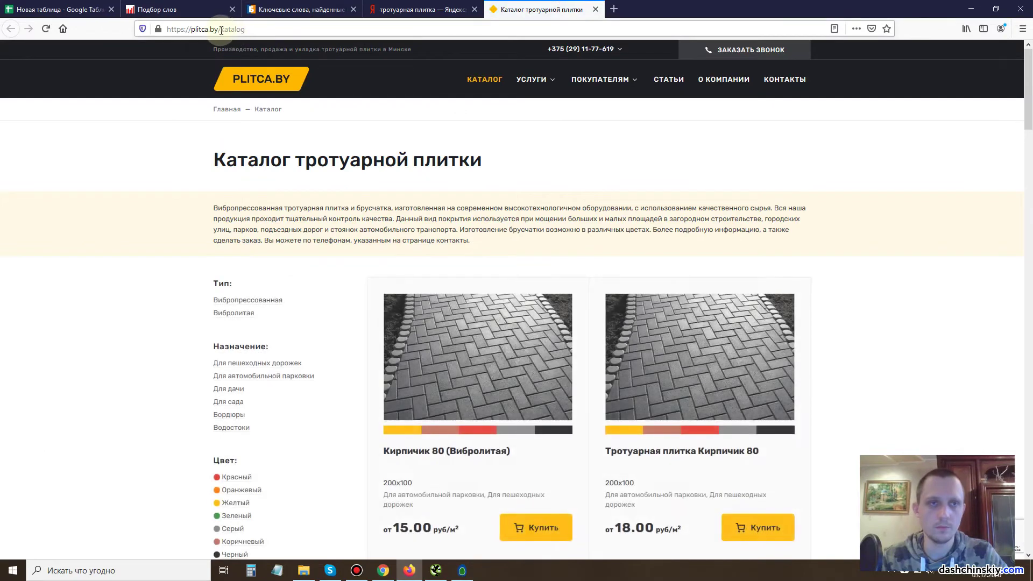
left_click_drag(167, 30, 220, 29)
key("ctrl+c")
left_click(319, 4)
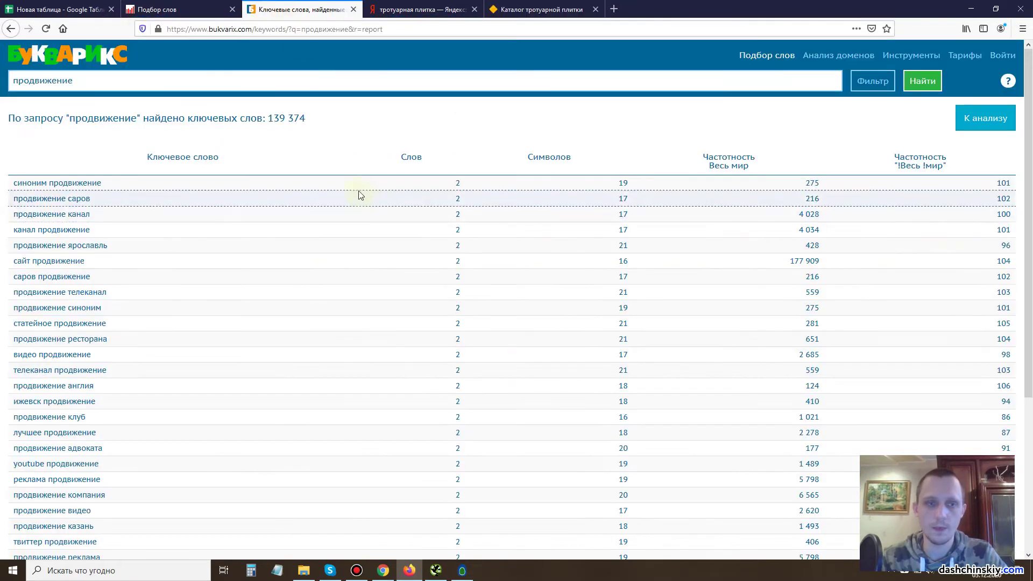
scroll(366, 188, "down", 3)
scroll(721, 181, "up", 2)
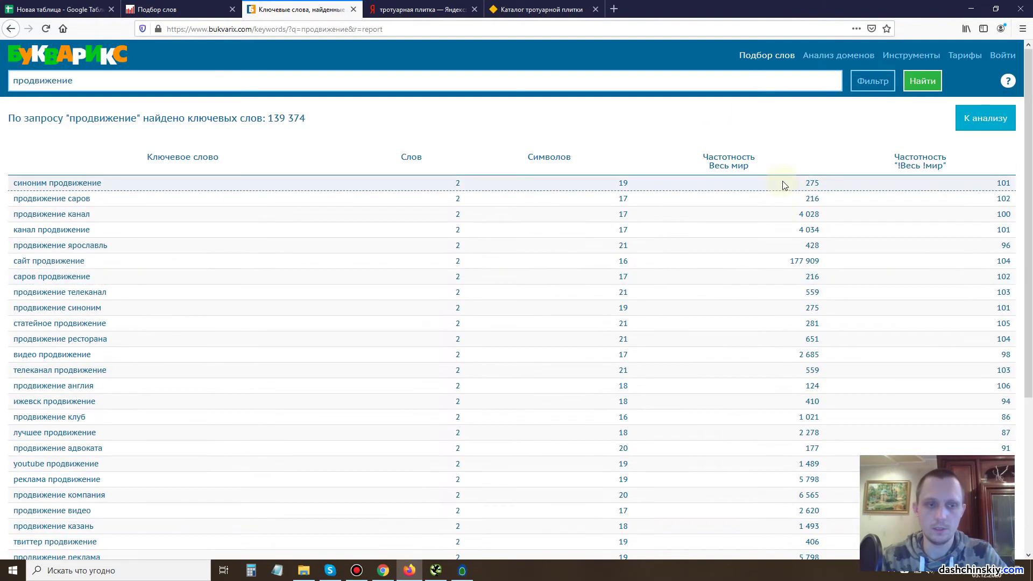
left_click_drag(115, 80, 11, 80)
key("ctrl+v")
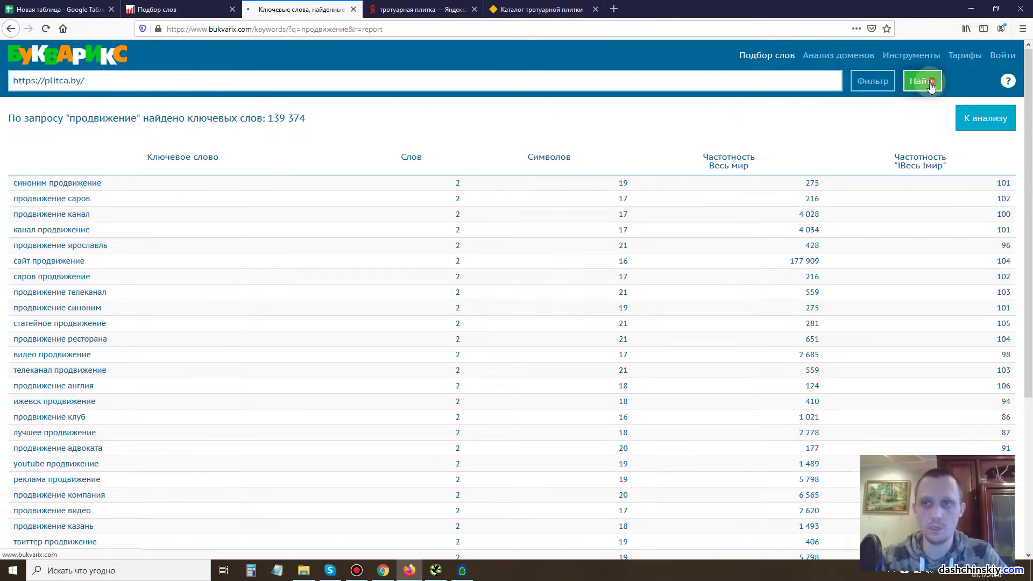
left_click(922, 81)
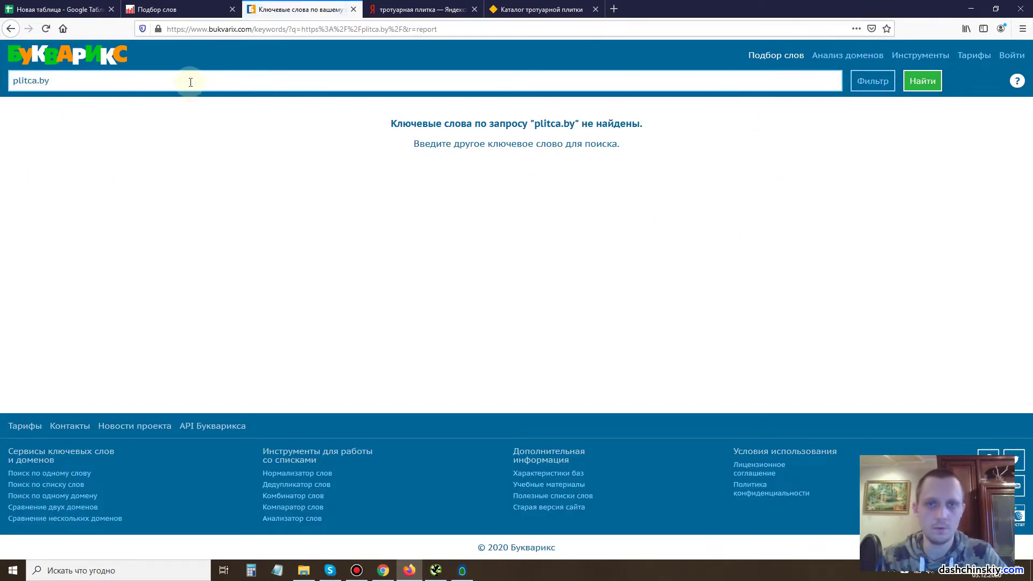
left_click(774, 57)
mouse_move(864, 53)
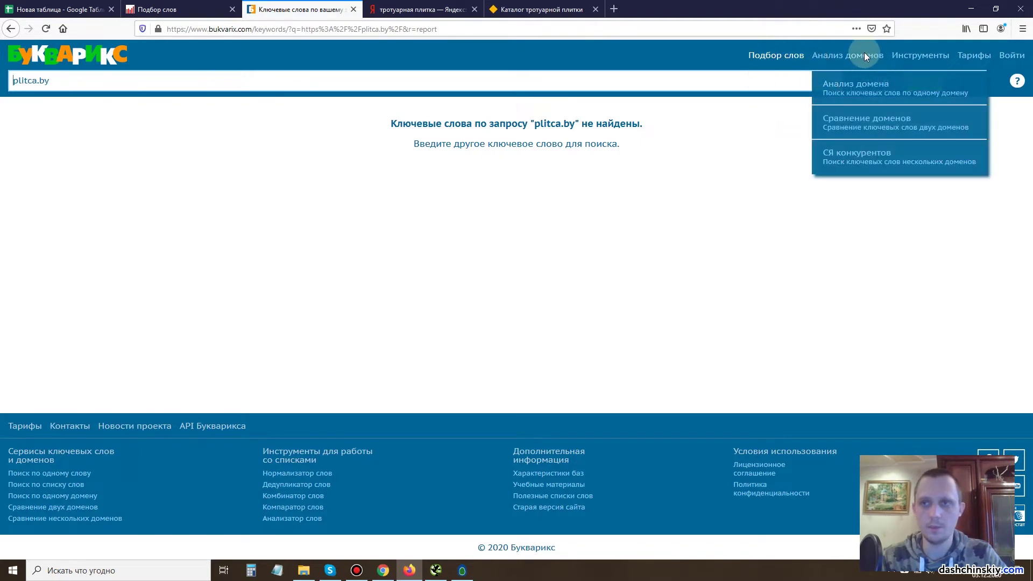
left_click(858, 86)
left_click(644, 225)
type("https://plitca.by/")
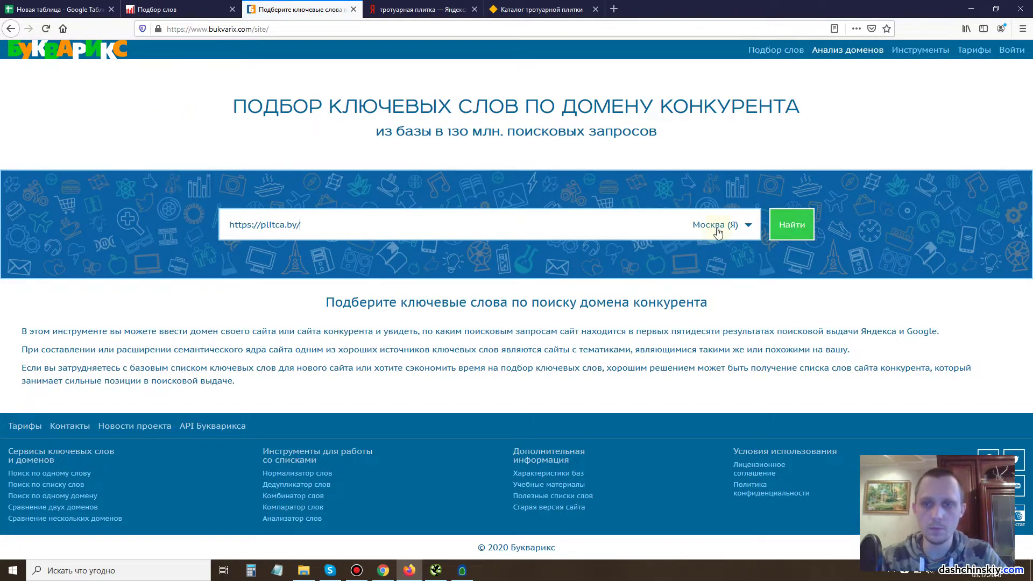
left_click(744, 224)
left_click(717, 360)
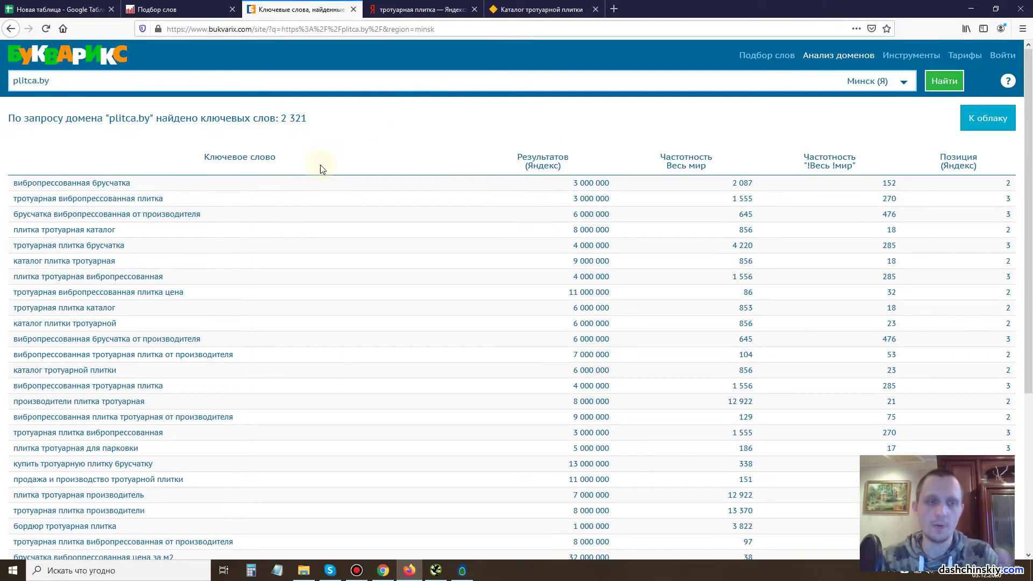
Look through the first three pages of plitca.by keywords for marker phrases.
scroll(83, 189, "down", 1)
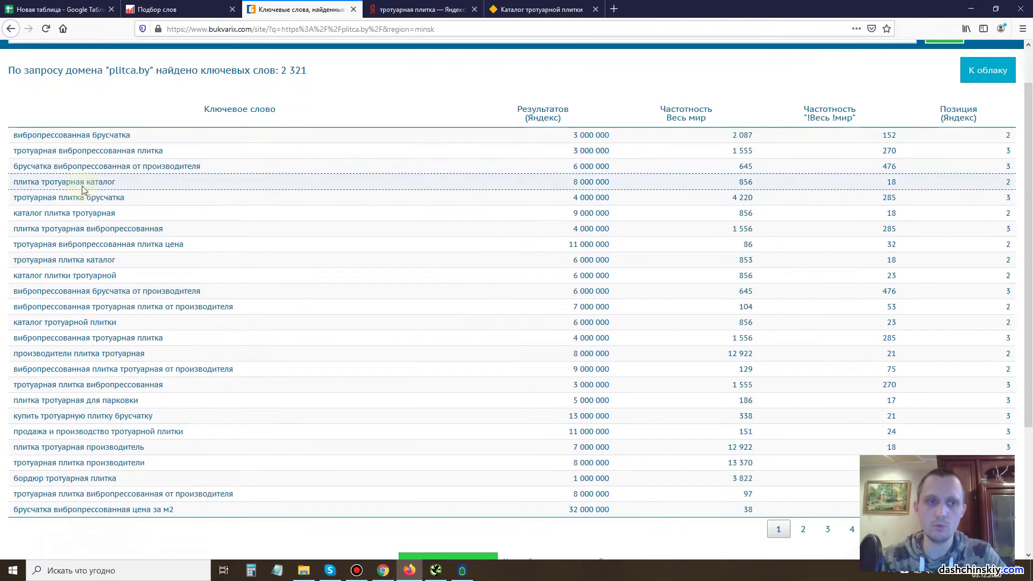
scroll(81, 189, "down", 4)
left_click(802, 353)
scroll(113, 214, "up", 5)
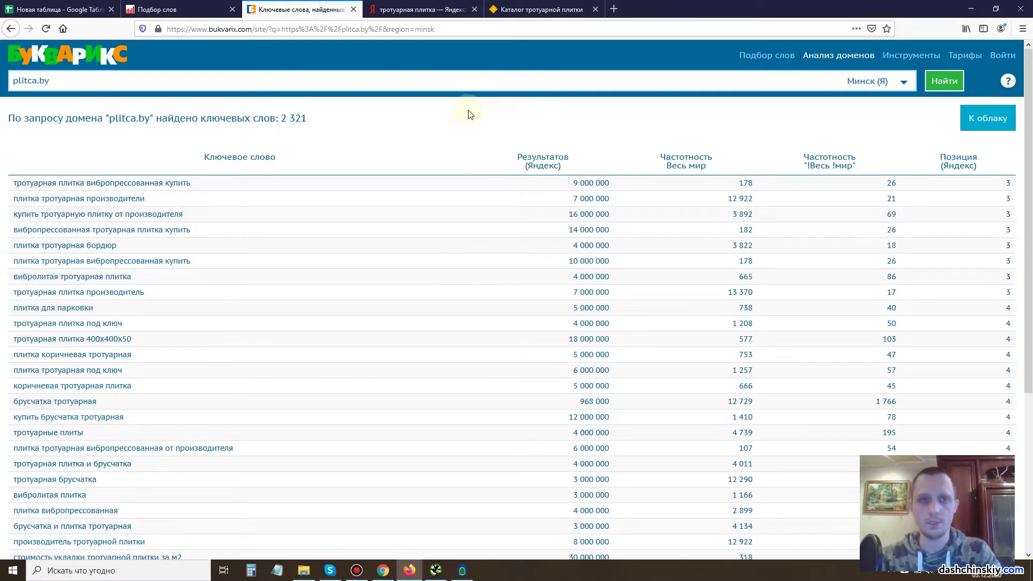
scroll(445, 122, "down", 15)
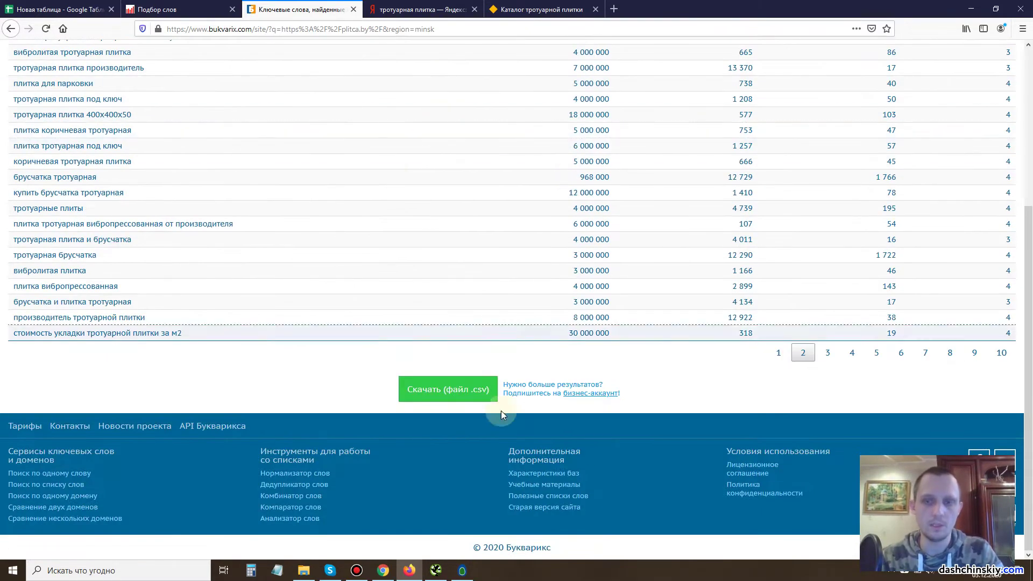
left_click(825, 353)
scroll(334, 290, "up", 15)
Show the plitca.by keywords as a word cloud, examine words such as "брусчатка", and return to the table.
left_click(988, 118)
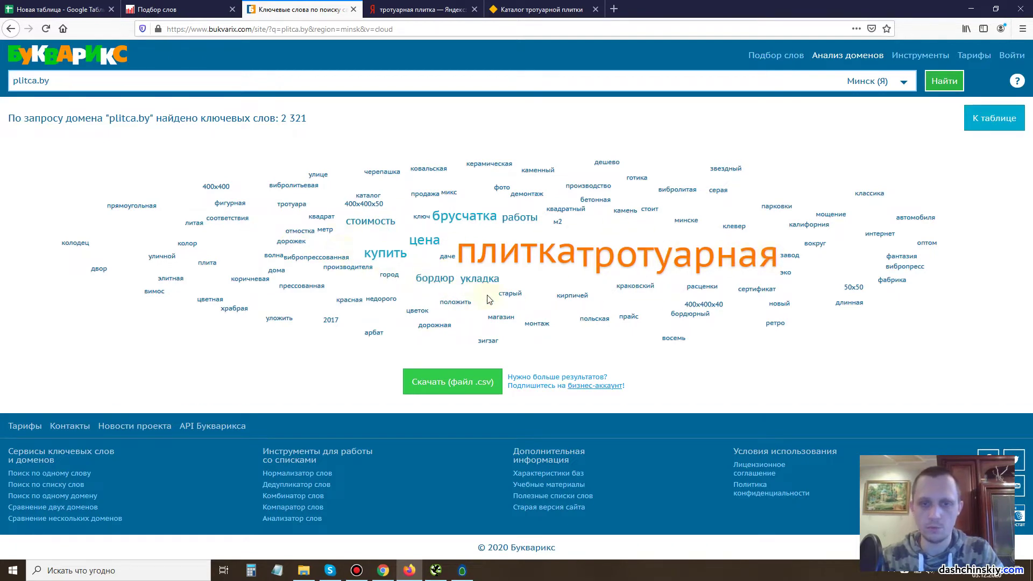
triple_click(721, 307)
left_click(635, 319)
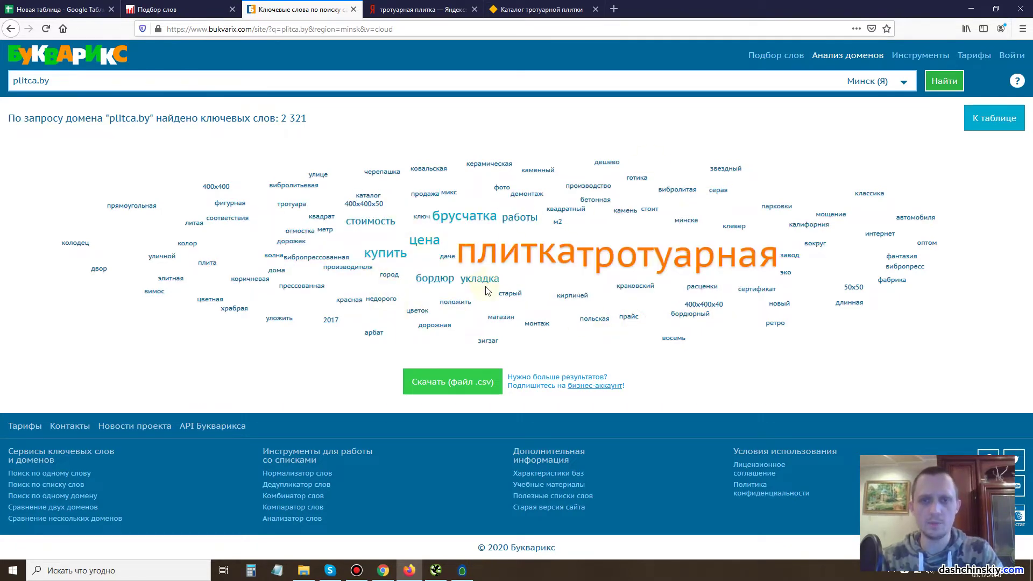
left_click_drag(434, 217, 497, 216)
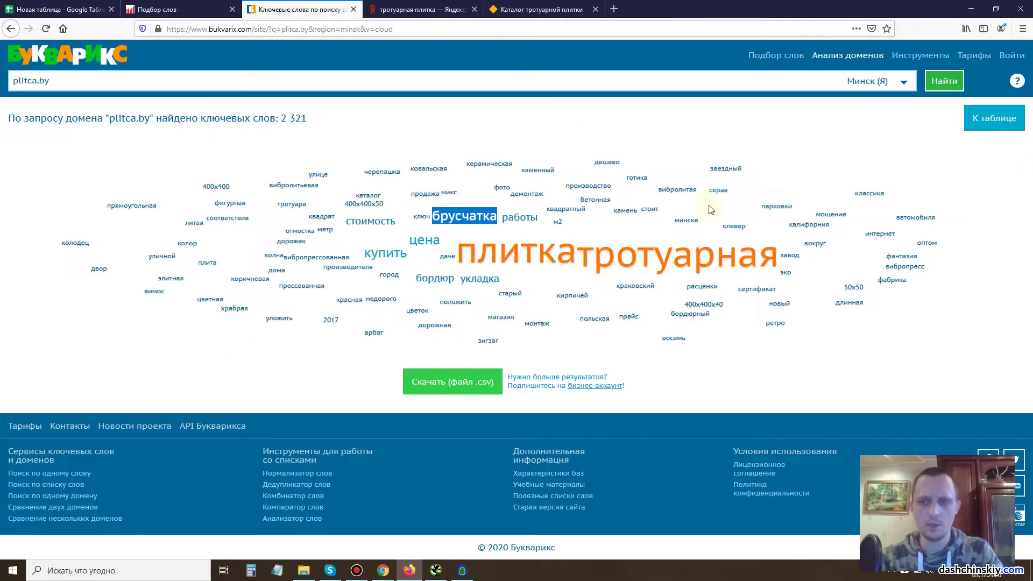
left_click(991, 119)
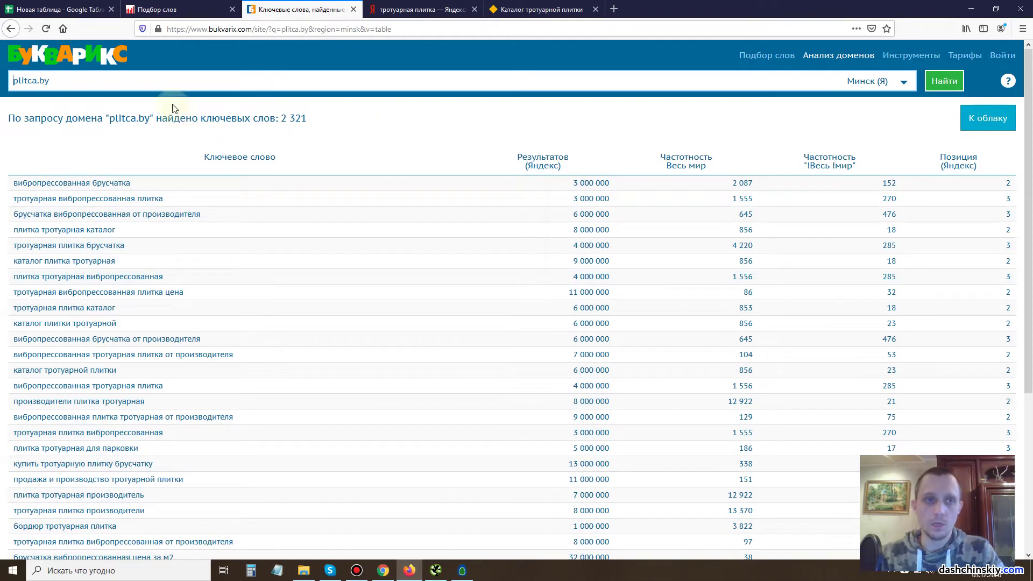
Try to search for "продвижение" in the domain analysis.
left_click_drag(135, 82, 0, 76)
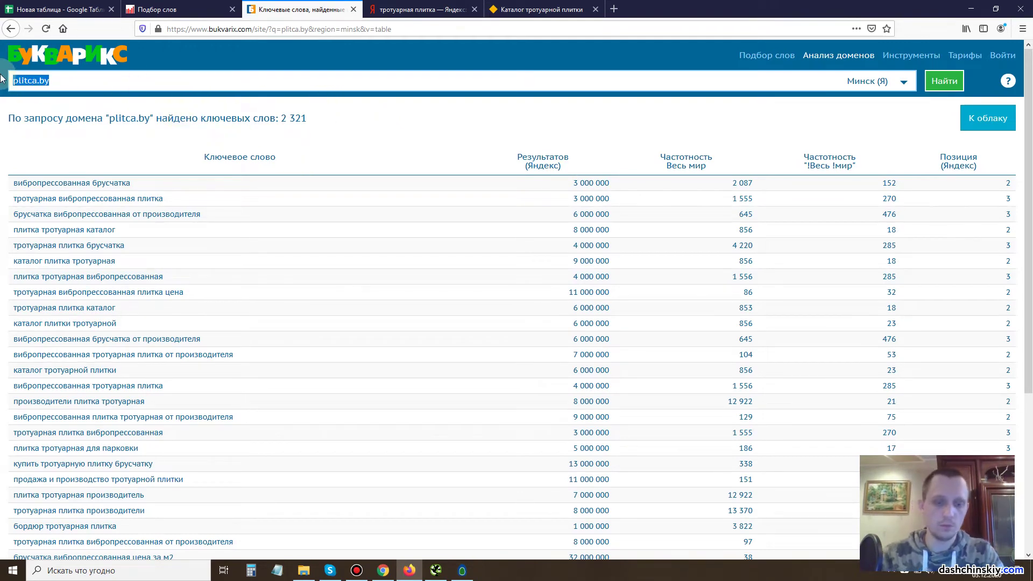
type("продвижение")
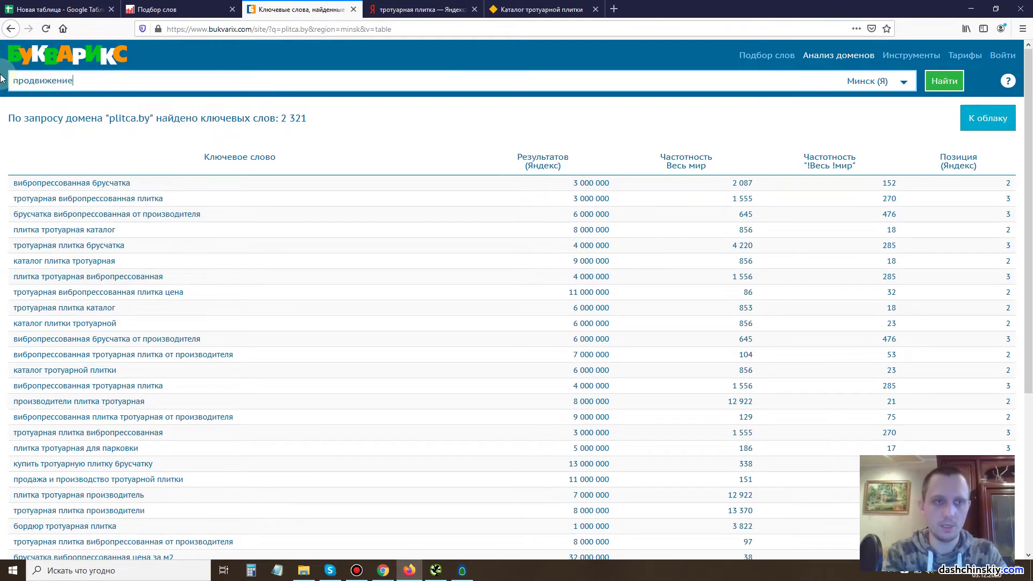
key("Return")
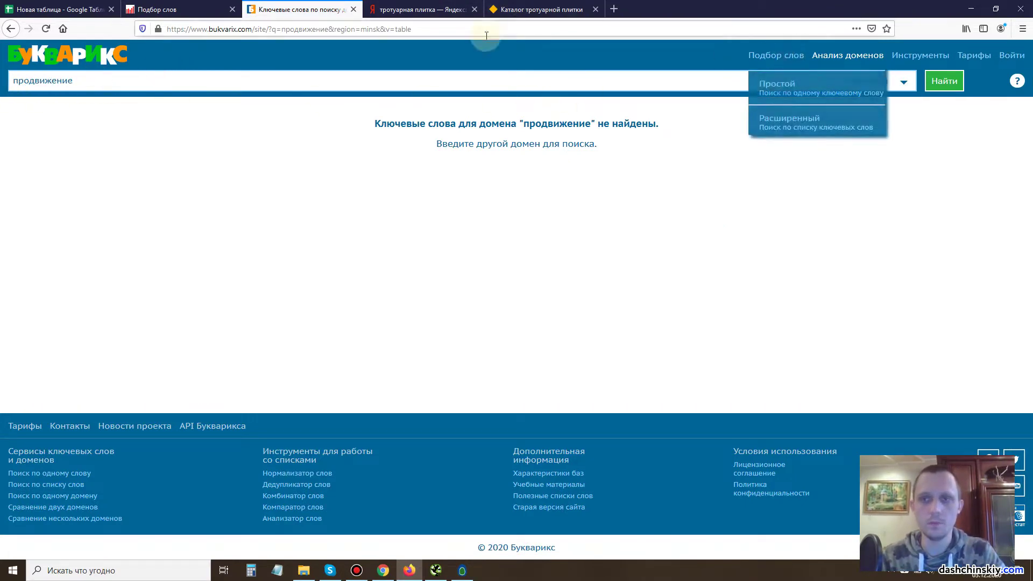
Search for "продвижение" in Bukvarix's simple keyword selection and open the analysis of its grouped word forms.
left_click(764, 83)
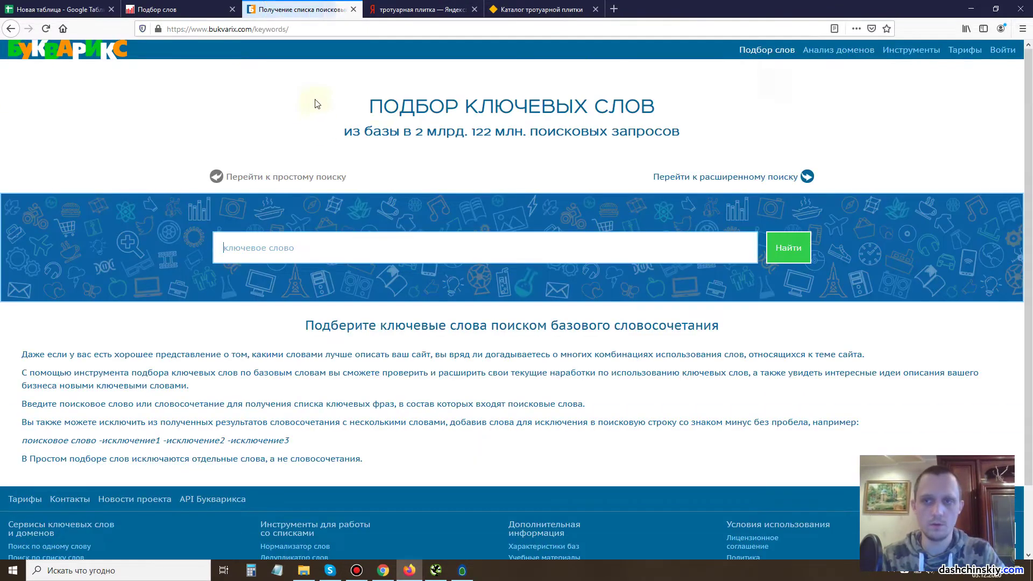
type("продвижение")
left_click(774, 255)
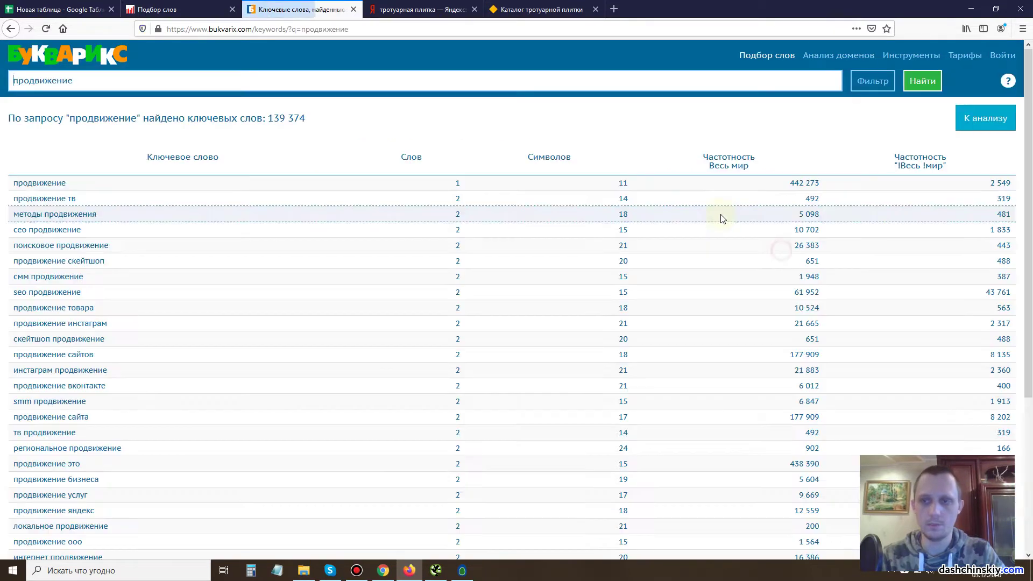
left_click(992, 127)
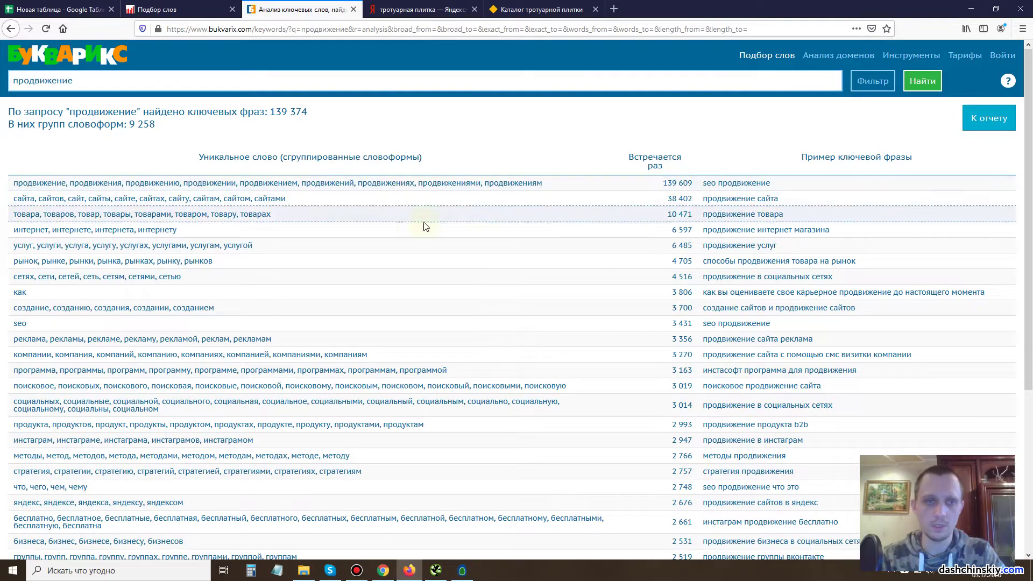
Look through the first two pages of grouped word forms for "продвижение", picking out words such as "сео".
scroll(290, 178, "down", 1)
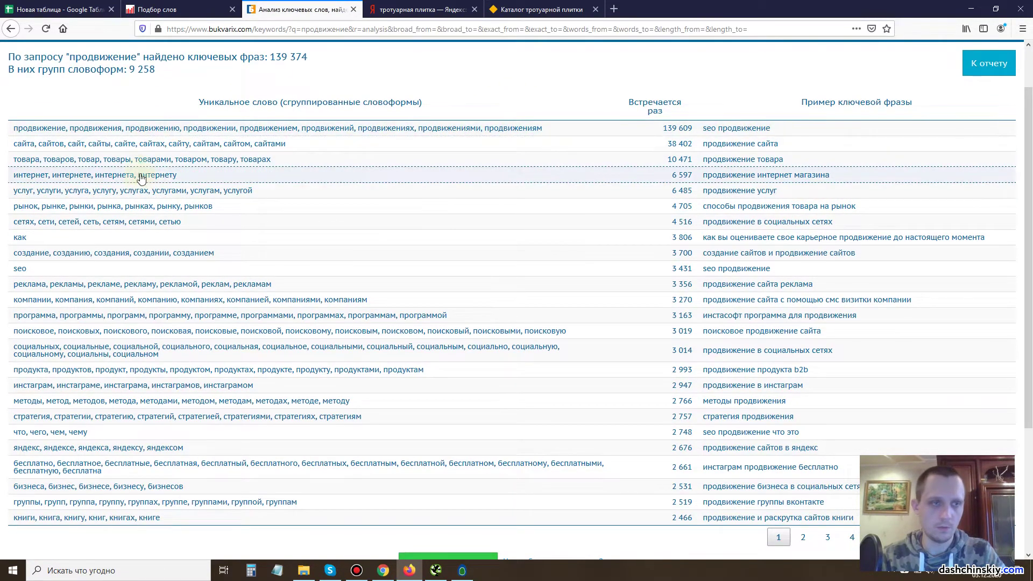
scroll(108, 213, "down", 1)
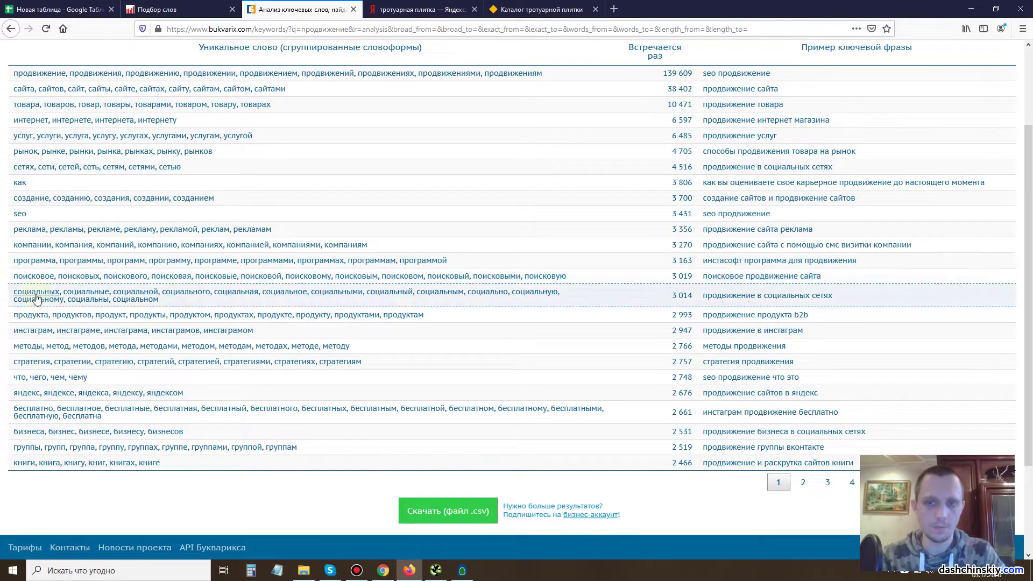
scroll(215, 293, "down", 1)
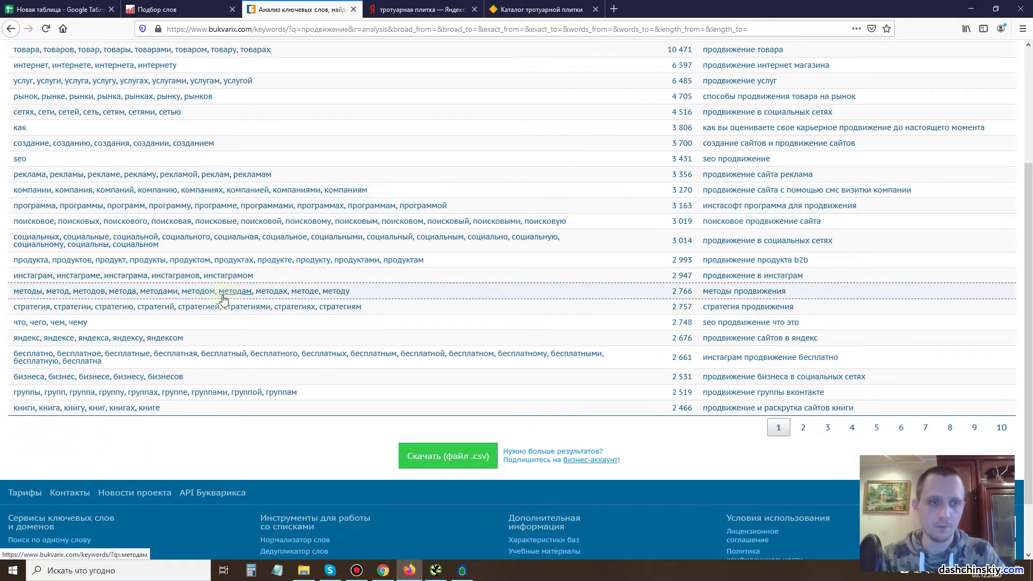
left_click(808, 434)
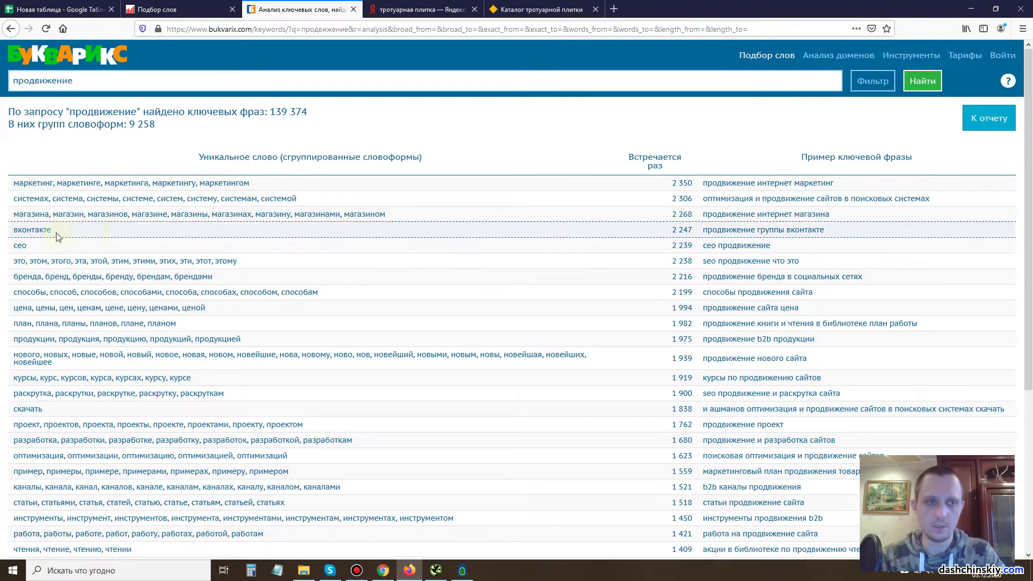
double_click(19, 246)
scroll(429, 192, "down", 3)
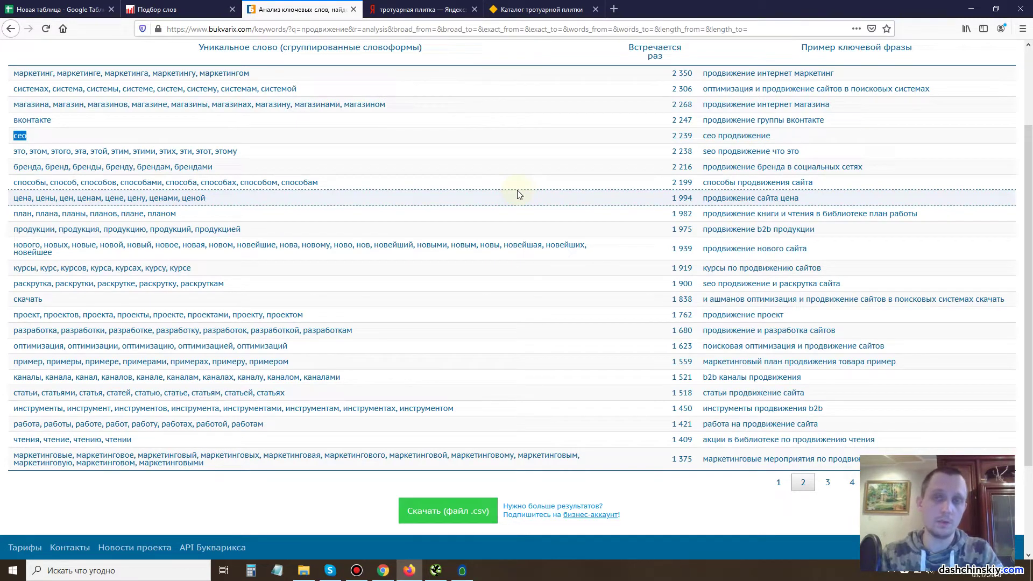
scroll(415, 81, "up", 2)
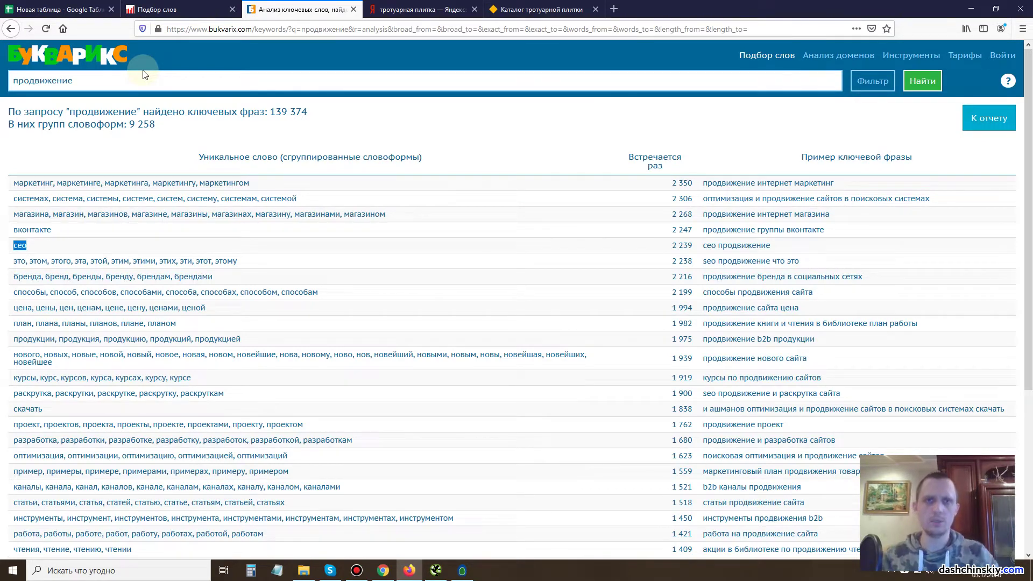
Add a new sheet to the "Новая таблица" spreadsheet in Google Sheets and start its name with "тро".
left_click(207, 10)
left_click(71, 9)
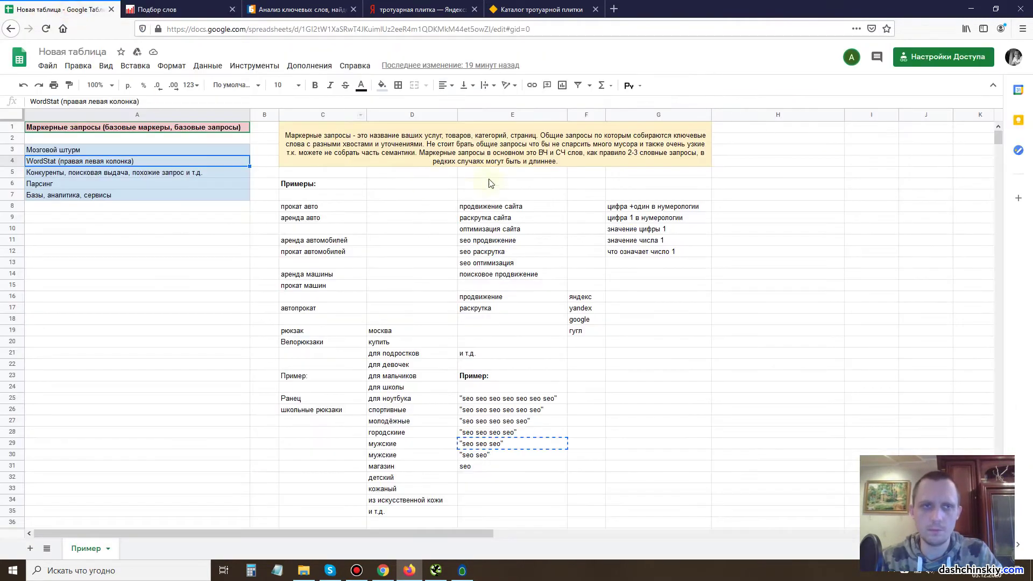
left_click(30, 548)
right_click(143, 551)
double_click(142, 551)
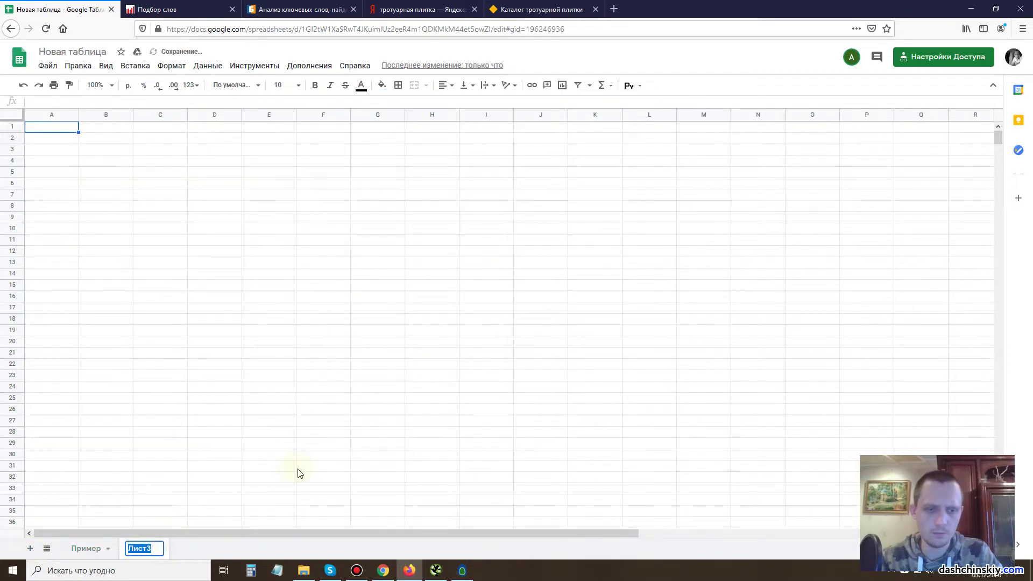
type("тро")
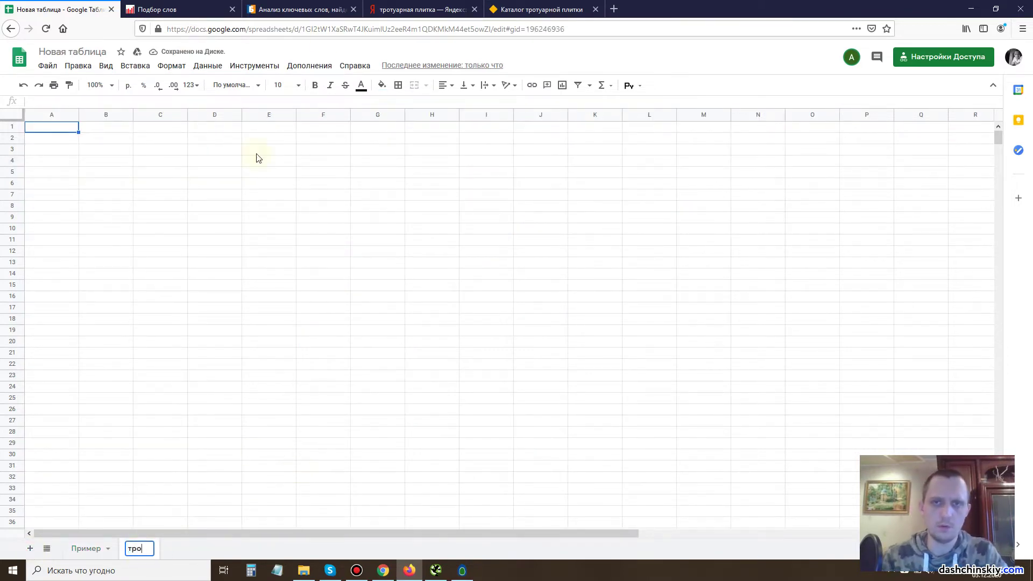
Copy "тротуарная плитка" from the Yandex search query and rename the new sheet with that phrase.
left_click(422, 9)
left_click_drag(164, 59, 108, 55)
key("ctrl+c")
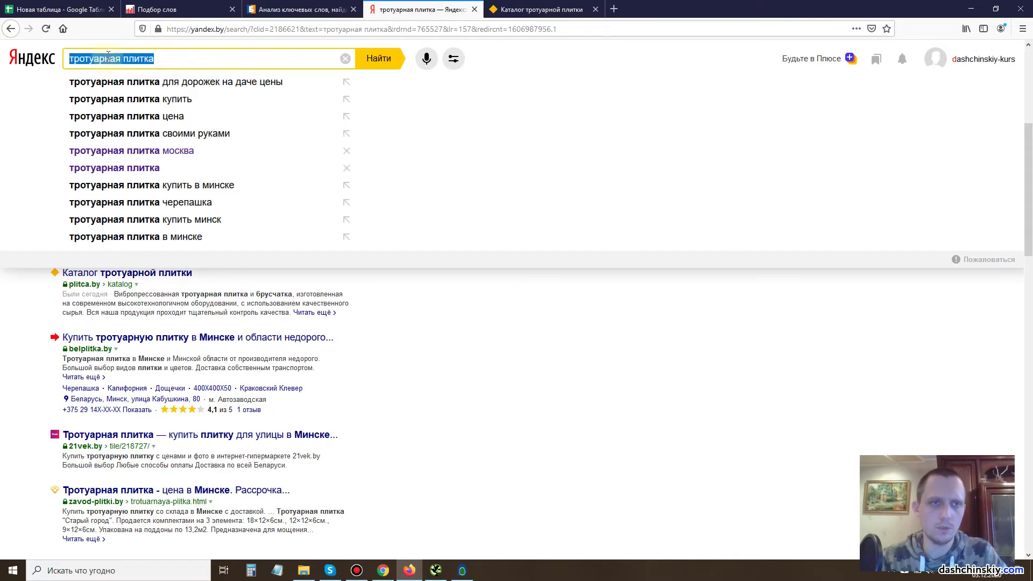
left_click(59, 9)
double_click(148, 548)
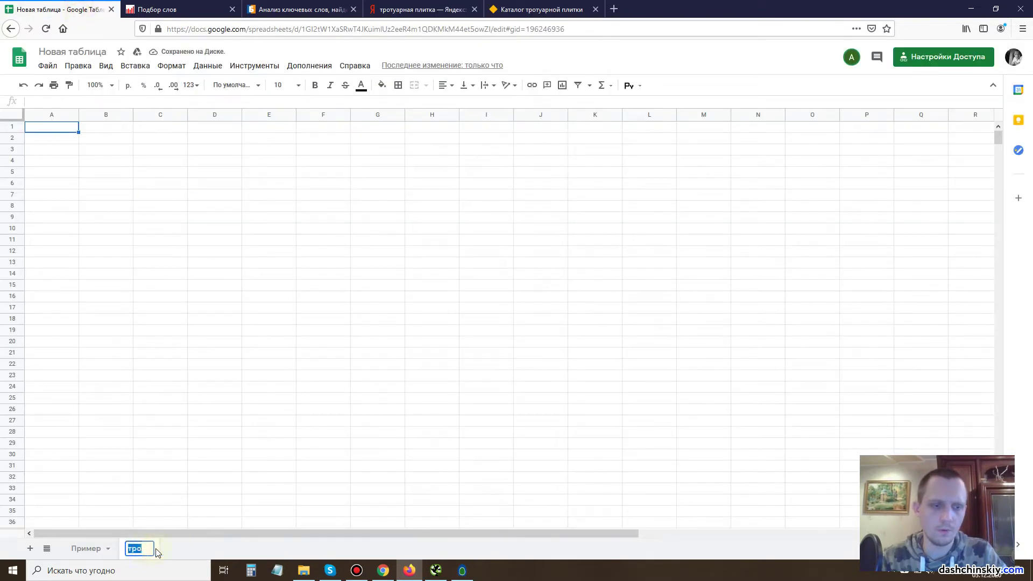
key("ctrl+v")
key("Return")
Widen column A of the new sheet and paste "тротуарная плитка" into cell A2.
left_click(366, 285)
left_click_drag(79, 114, 113, 103)
left_click(88, 138)
key("ctrl+v")
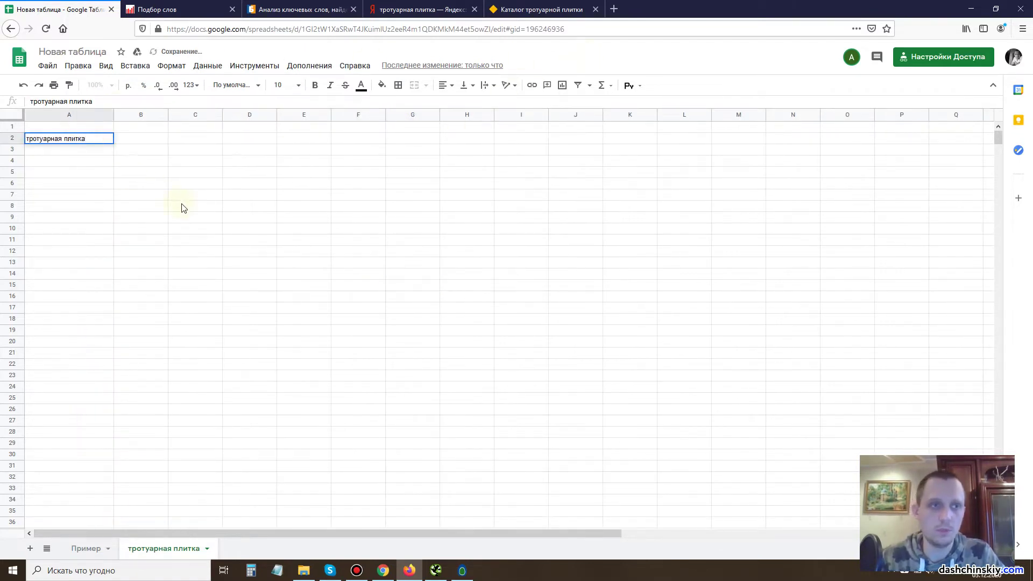
left_click(182, 206)
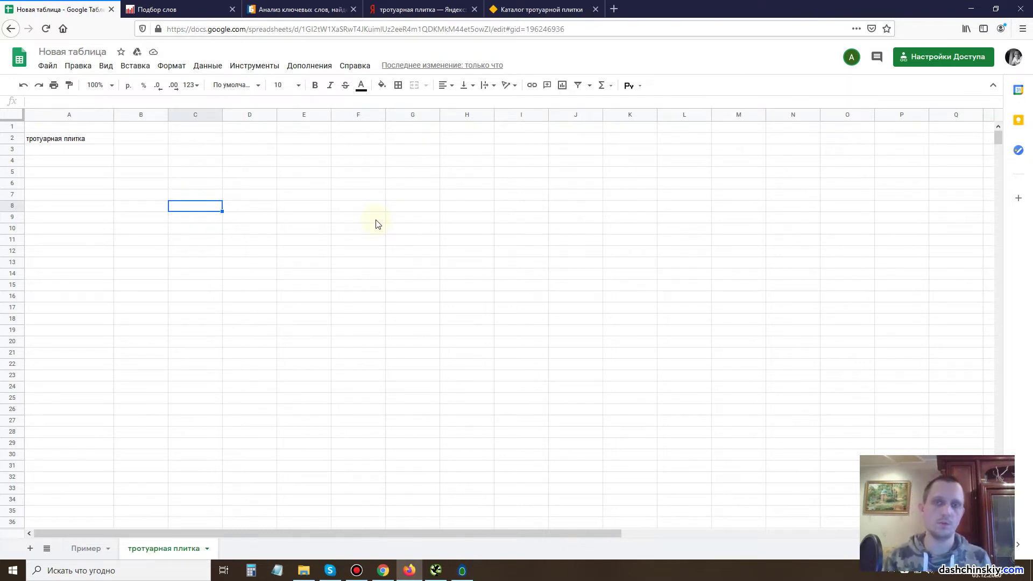
Copy "тротуарная плитка" from cell A2 and look up its word statistics in Yandex Wordstat.
left_click(89, 142)
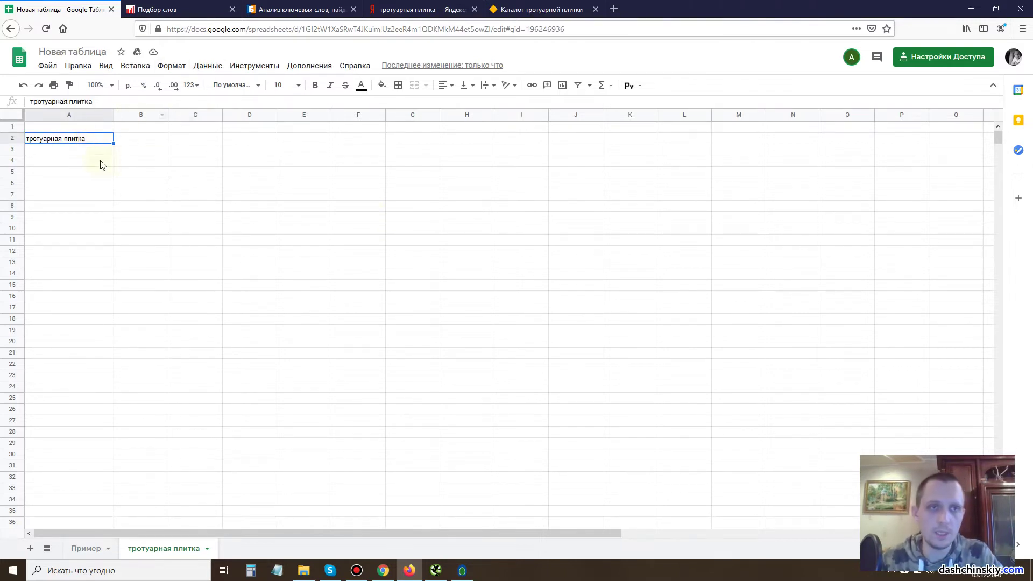
left_click_drag(89, 138, 15, 140)
key("ctrl+c")
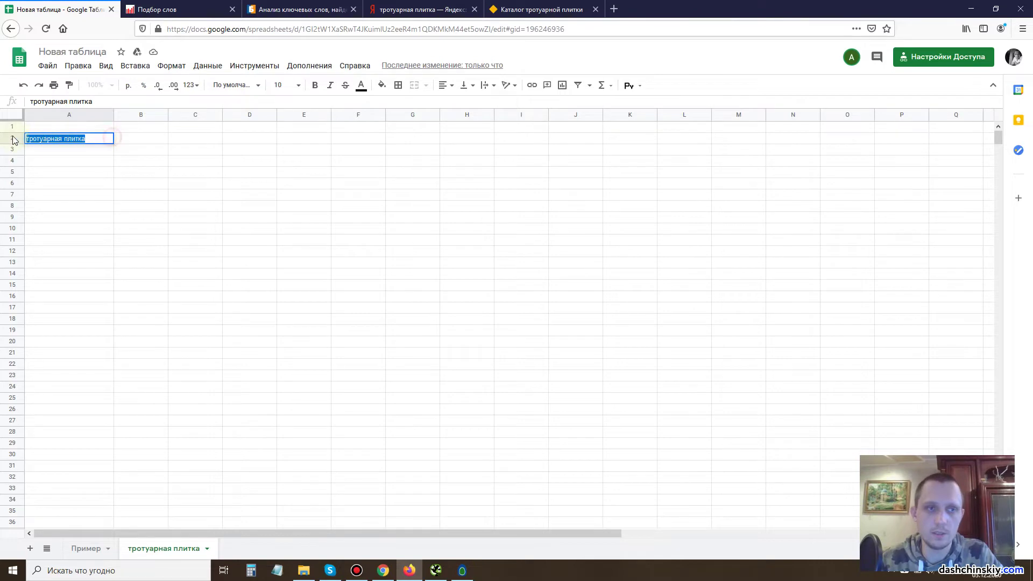
left_click(195, 215)
left_click(161, 9)
key("ctrl+v")
left_click(750, 72)
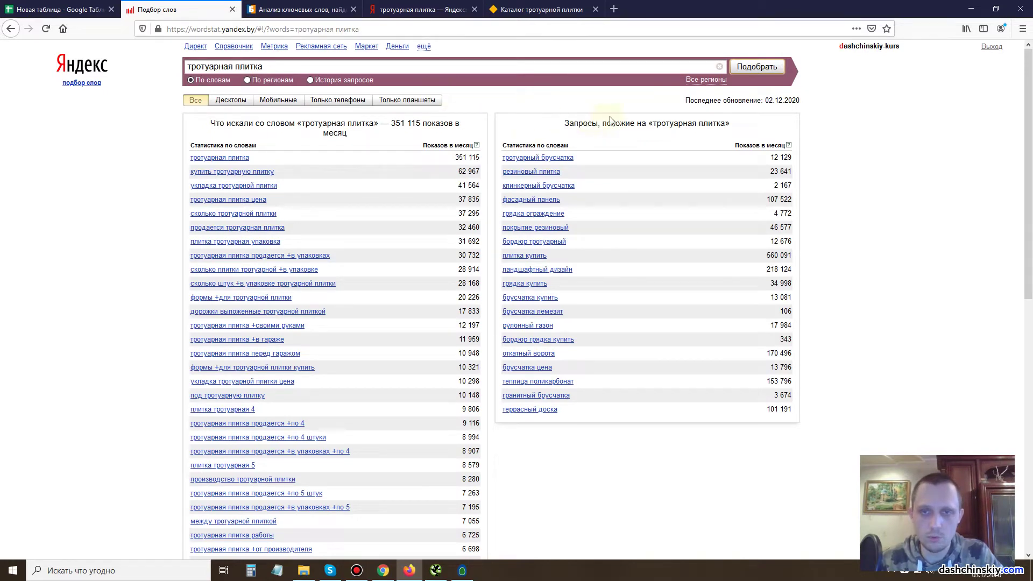
Copy the word "брусчатка" from the similar queries, search Yandex for it and look through the results.
left_click_drag(591, 157, 539, 157)
key("ctrl+c")
left_click(559, 66)
left_click(422, 10)
triple_click(192, 69)
key("ctrl+v")
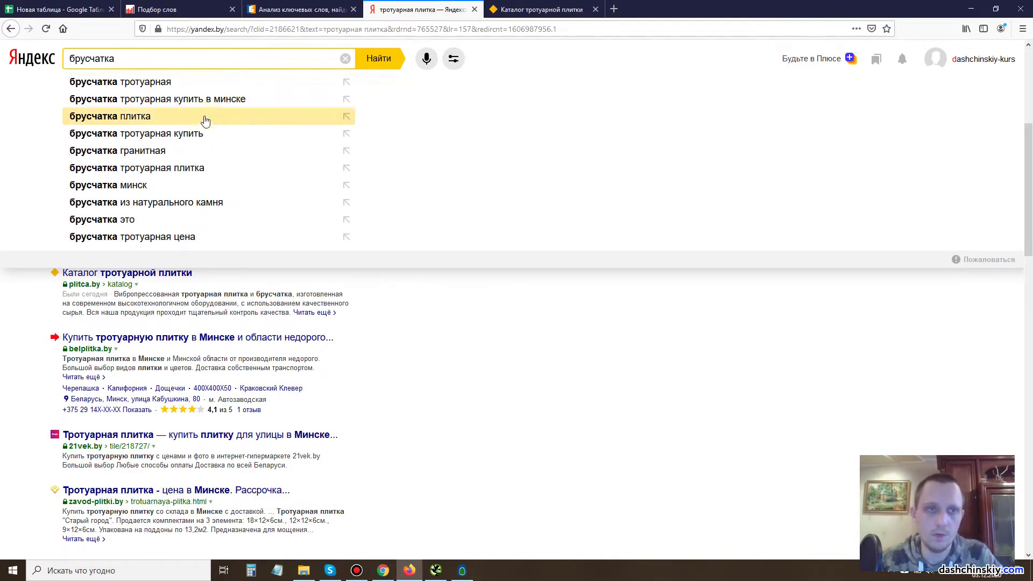
left_click(361, 59)
scroll(244, 181, "down", 10)
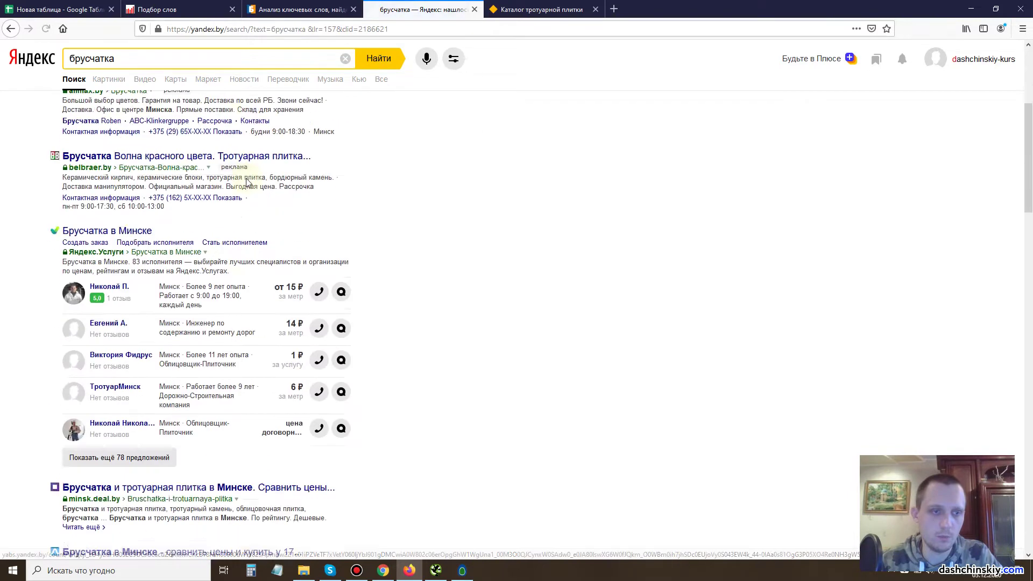
scroll(244, 182, "down", 2)
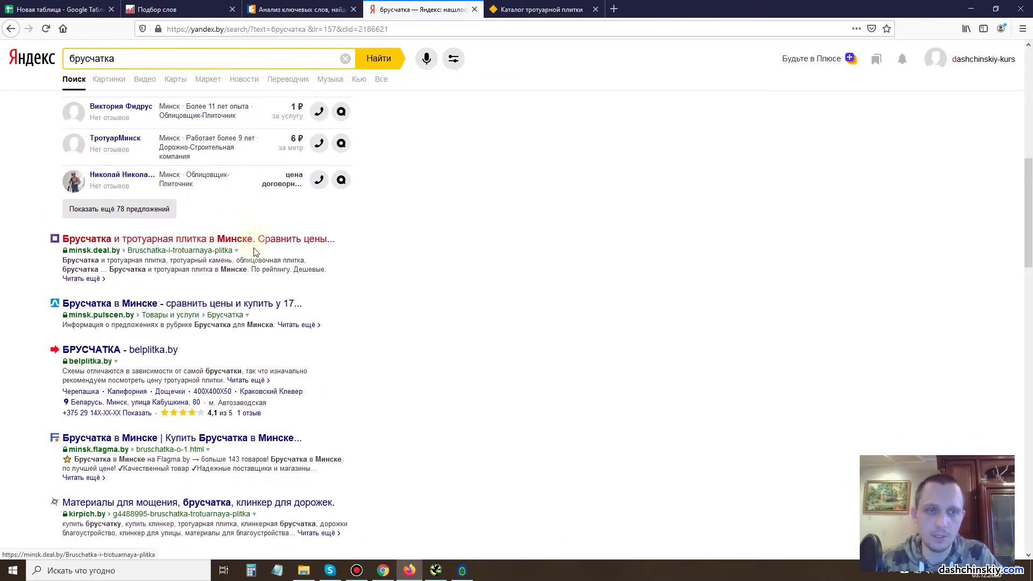
scroll(224, 223, "down", 1)
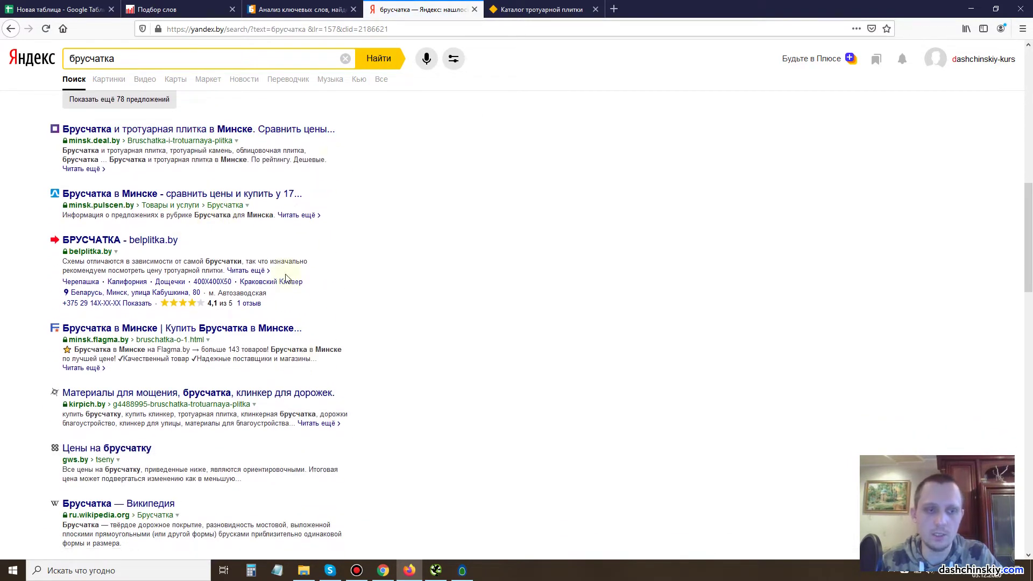
Paste "брусчатка" into cell A3 of the Google Sheets table and remove its hyperlink.
left_click(59, 9)
left_click(51, 149)
key("ctrl+v")
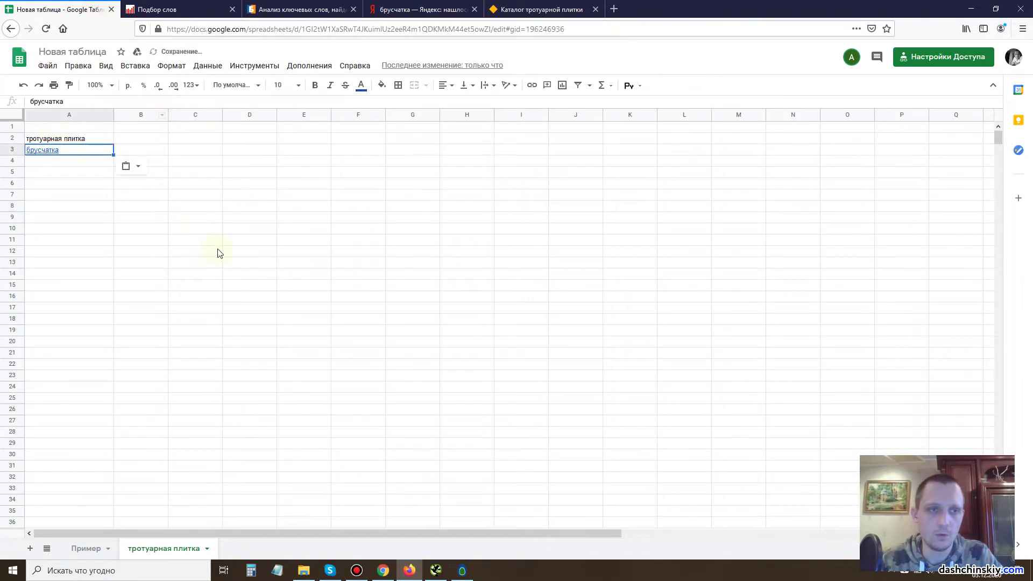
left_click(136, 168)
left_click(83, 150)
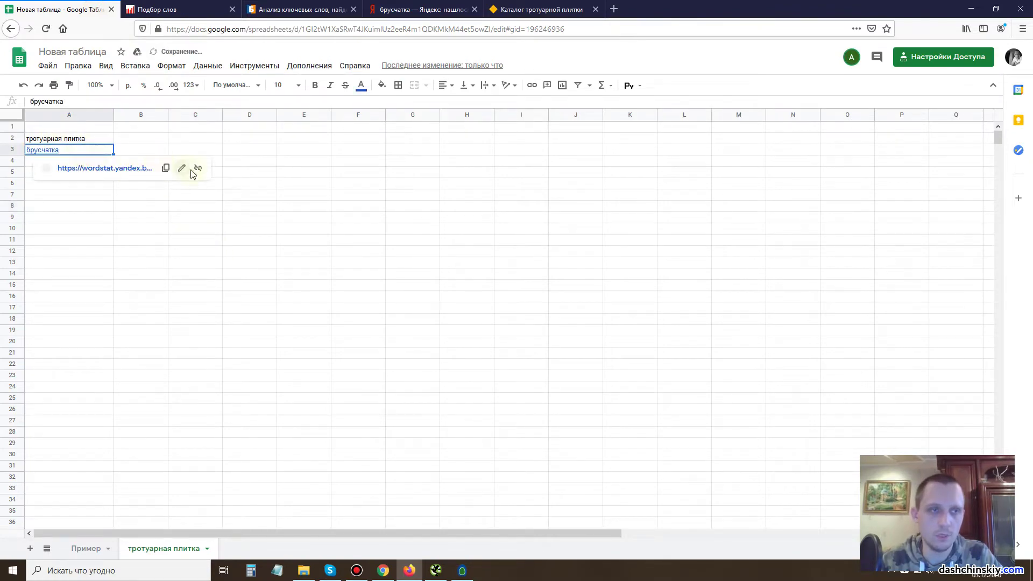
left_click(197, 170)
left_click(422, 10)
left_click(301, 9)
left_click(166, 7)
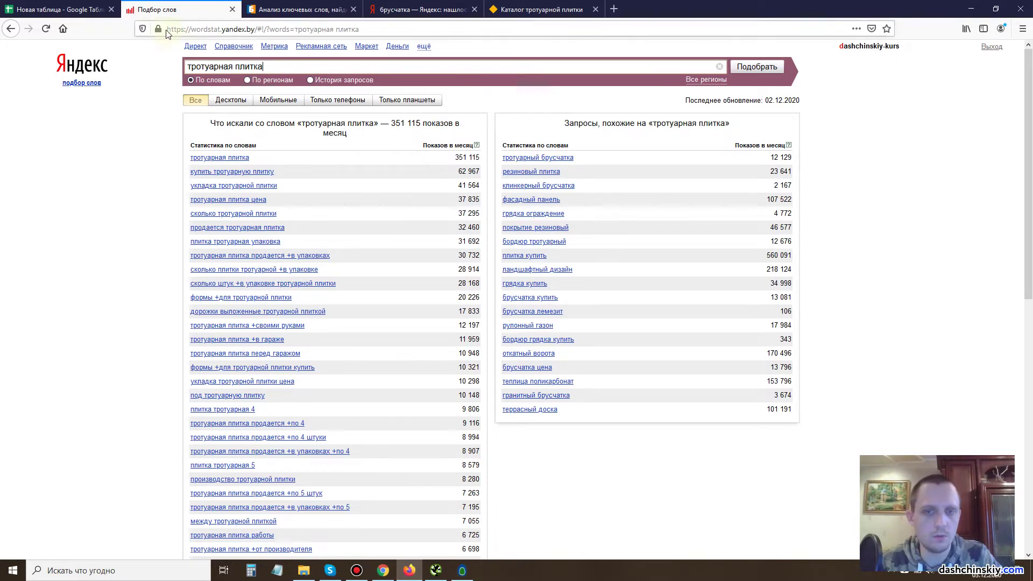
left_click(78, 7)
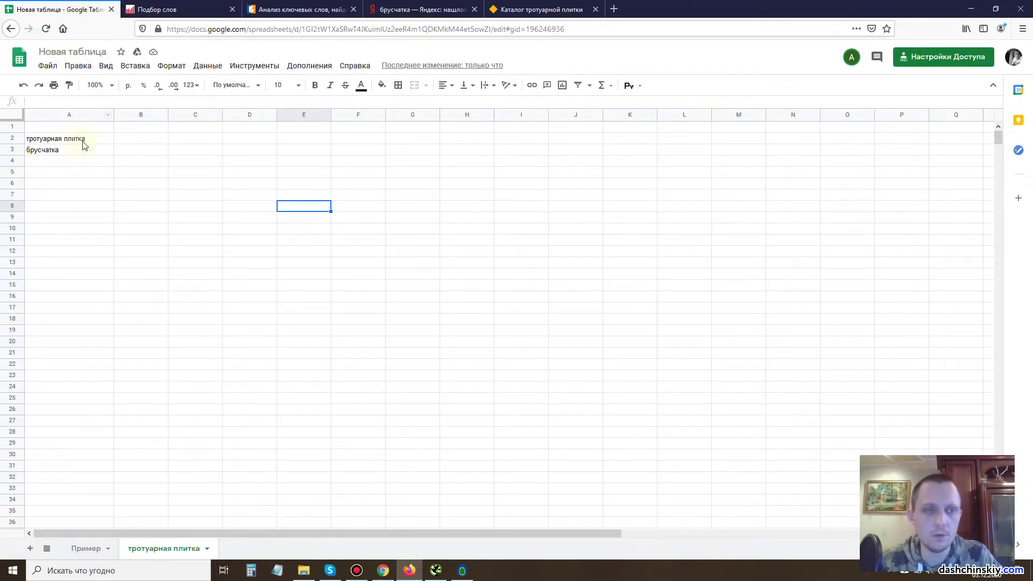
Review the queries similar to "тротуарная плитка" in Wordstat and open the statistics for "брусчатка купить".
left_click(161, 9)
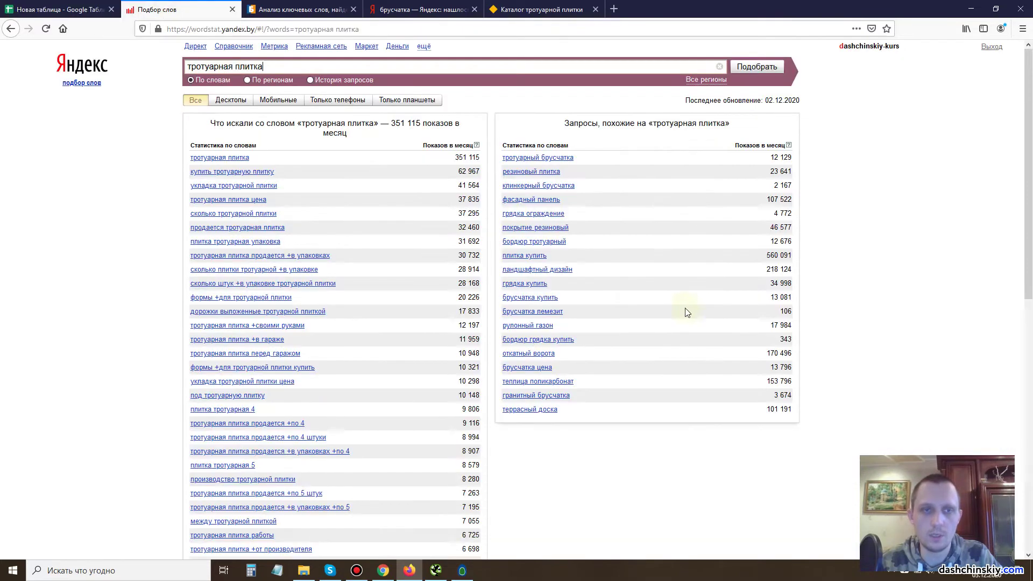
scroll(613, 332, "down", 1)
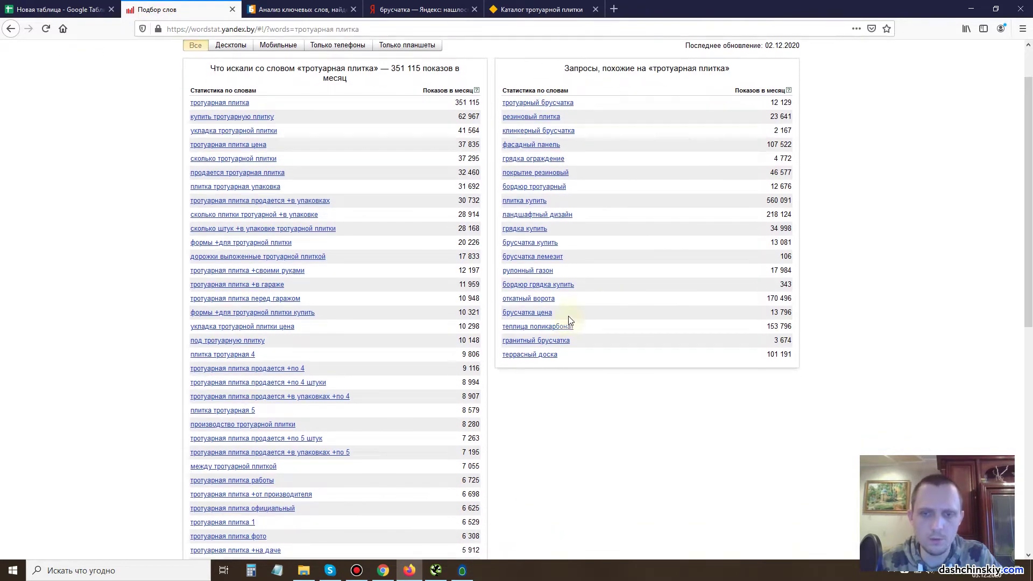
left_click_drag(569, 315, 501, 317)
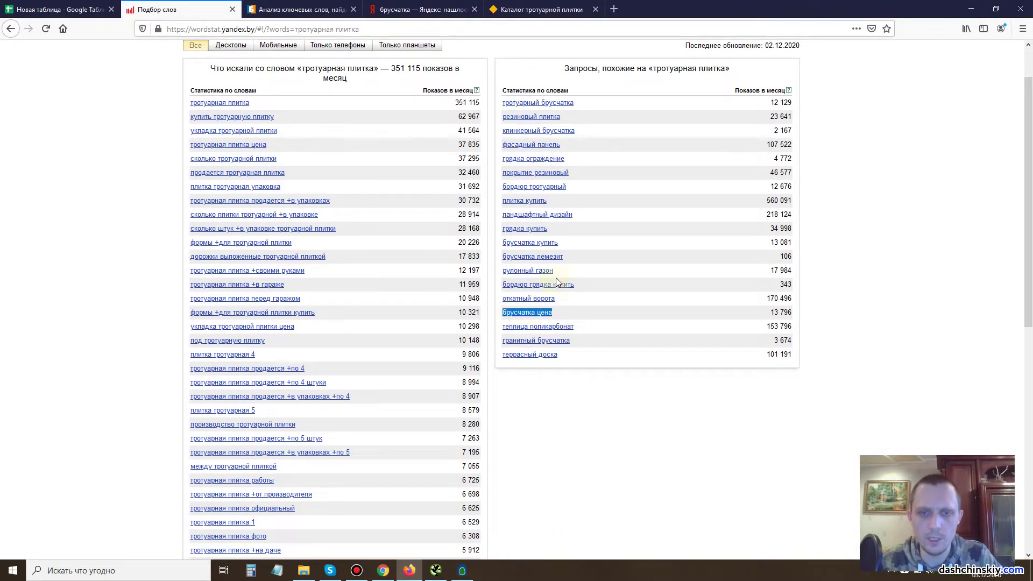
left_click_drag(564, 247, 509, 244)
scroll(509, 244, "up", 1)
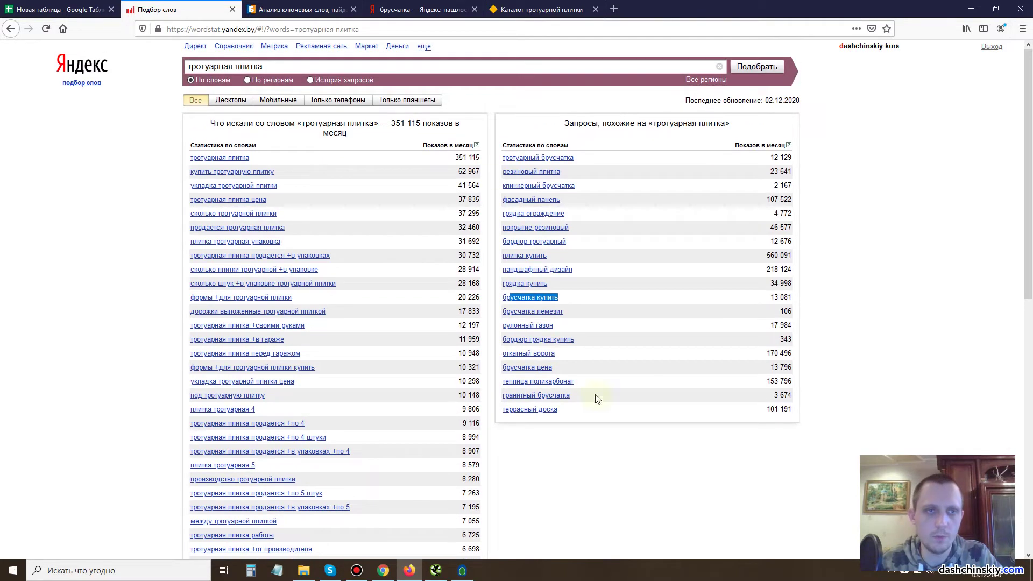
left_click(531, 299)
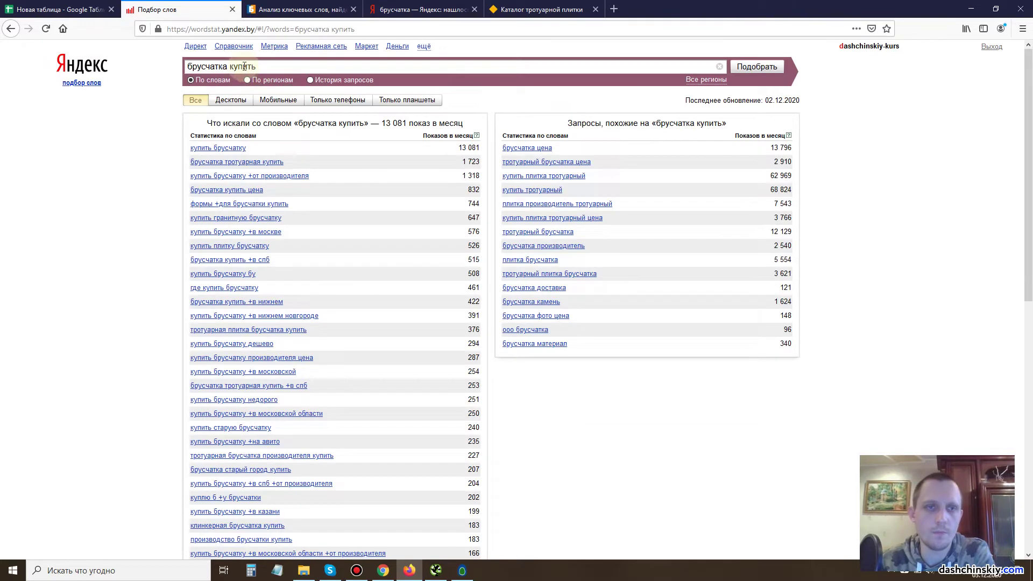
Shorten the Wordstat query to "брусчатка", rerun it and look through the listed phrases.
left_click_drag(228, 67, 258, 67)
key("BackSpace")
key("Return")
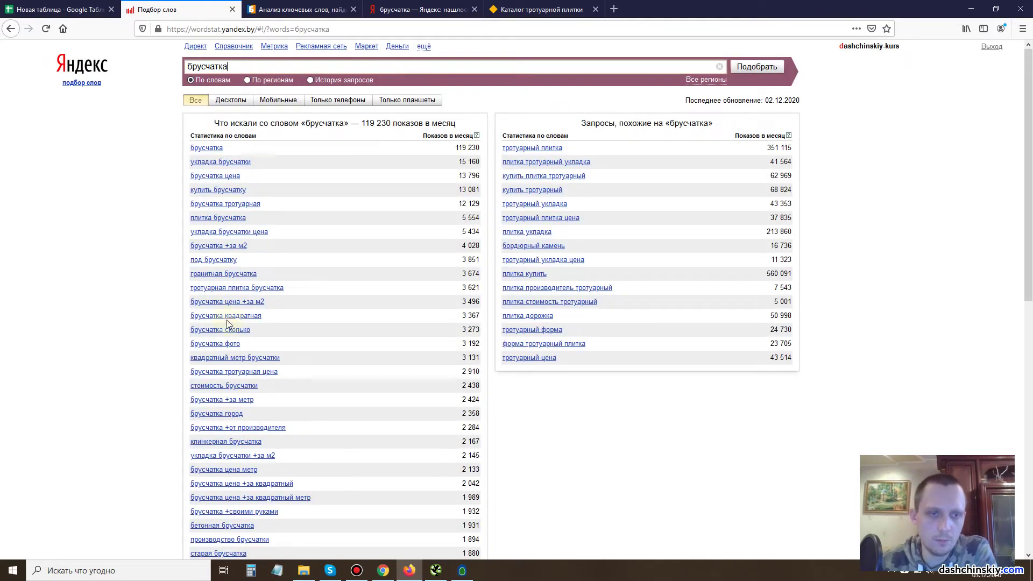
scroll(284, 436, "down", 3)
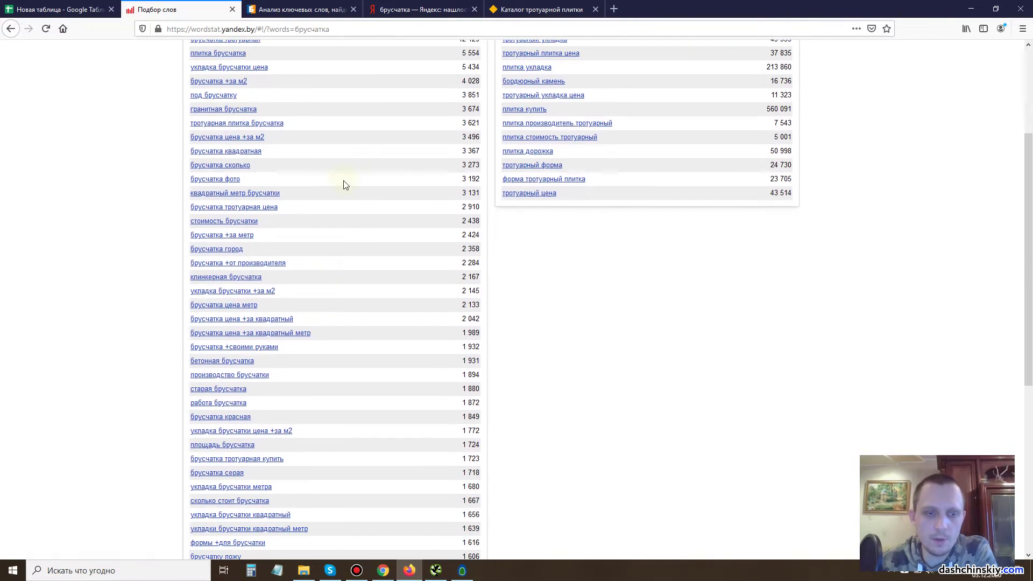
scroll(355, 232, "down", 5)
scroll(843, 135, "up", 8)
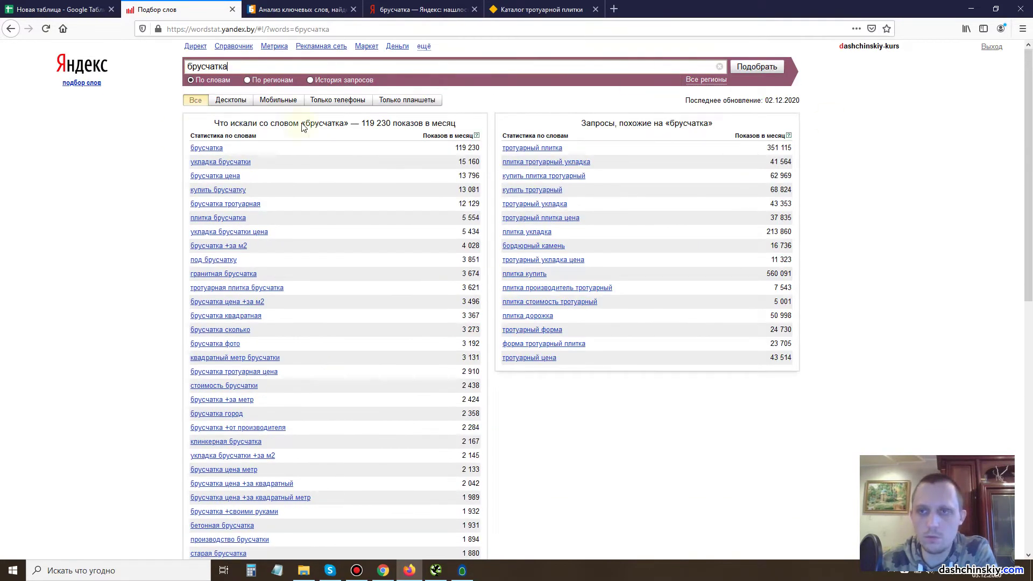
Limit the "брусчатка" statistics to the city of Минск, found under СНГ, Беларусь, Минск и область.
left_click(705, 79)
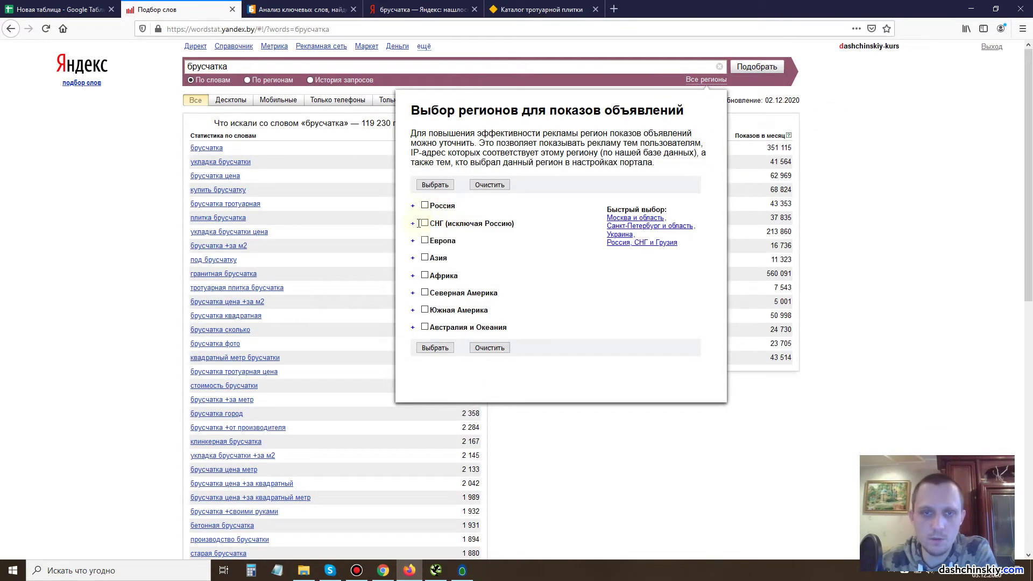
left_click(413, 205)
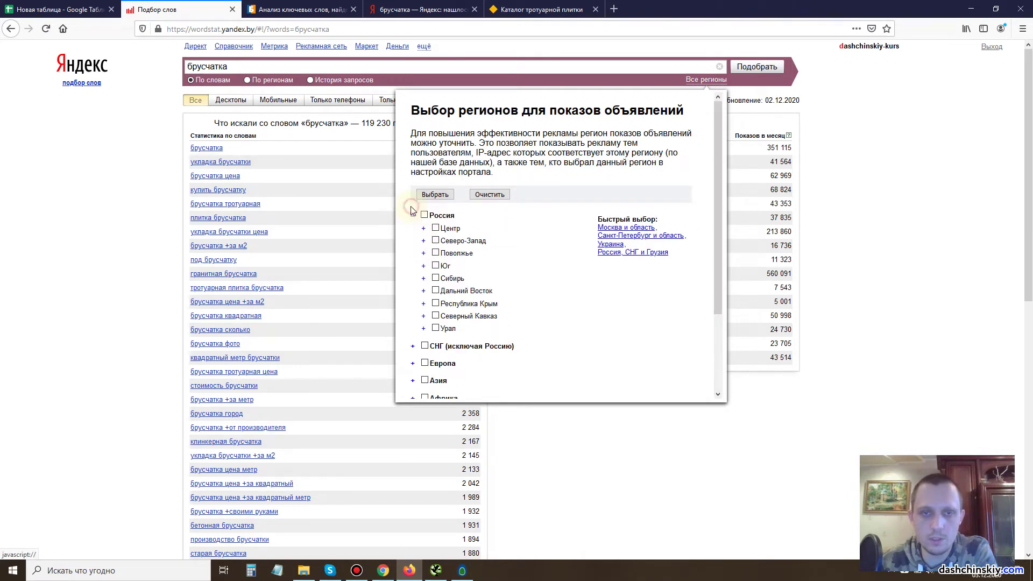
left_click(413, 206)
left_click(413, 223)
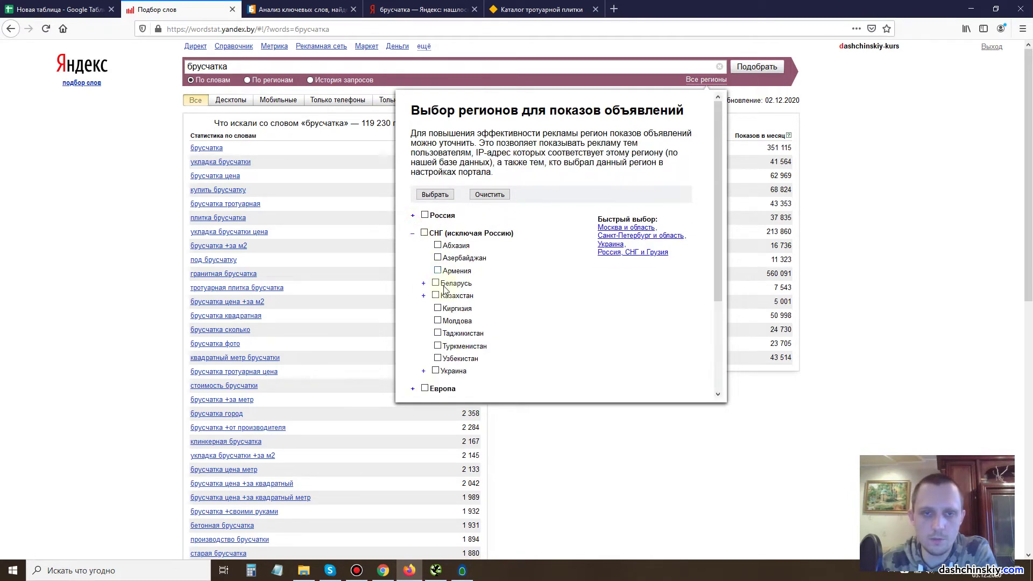
left_click(423, 283)
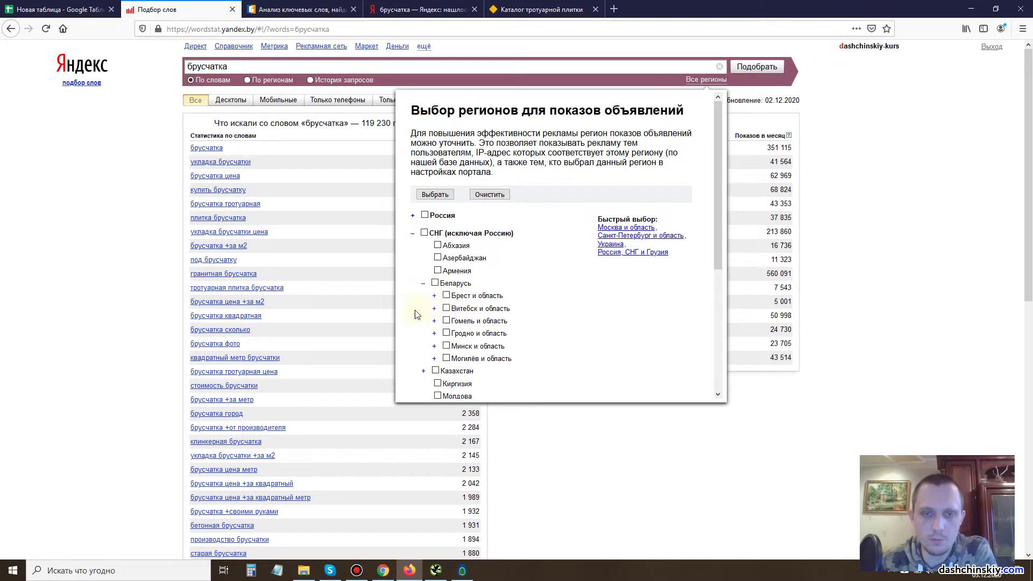
left_click(434, 346)
left_click(459, 383)
left_click(435, 194)
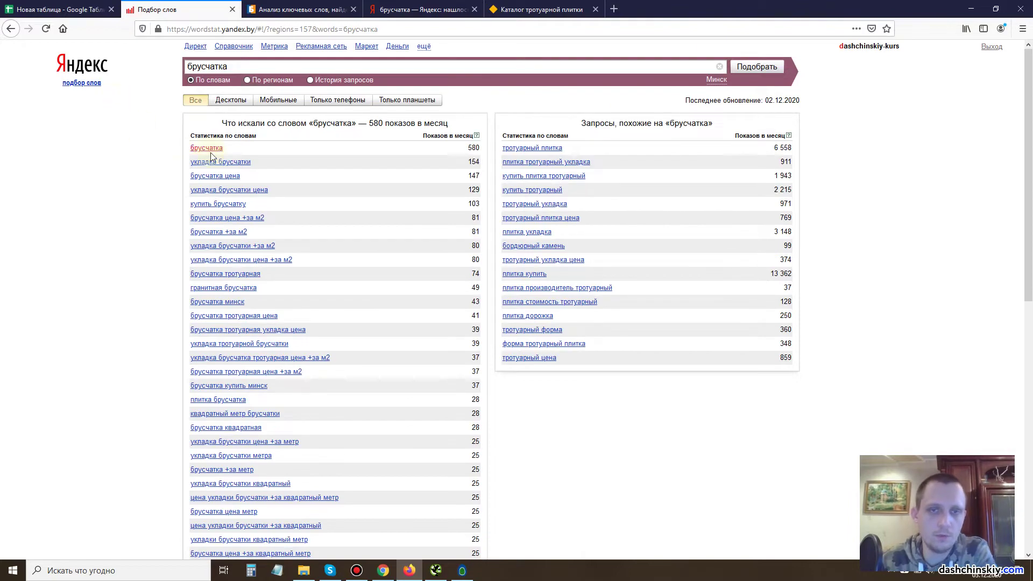
Examine the first two pages of Минск phrases containing "брусчатка" and how often each is searched.
scroll(238, 147, "down", 6)
scroll(331, 118, "up", 6)
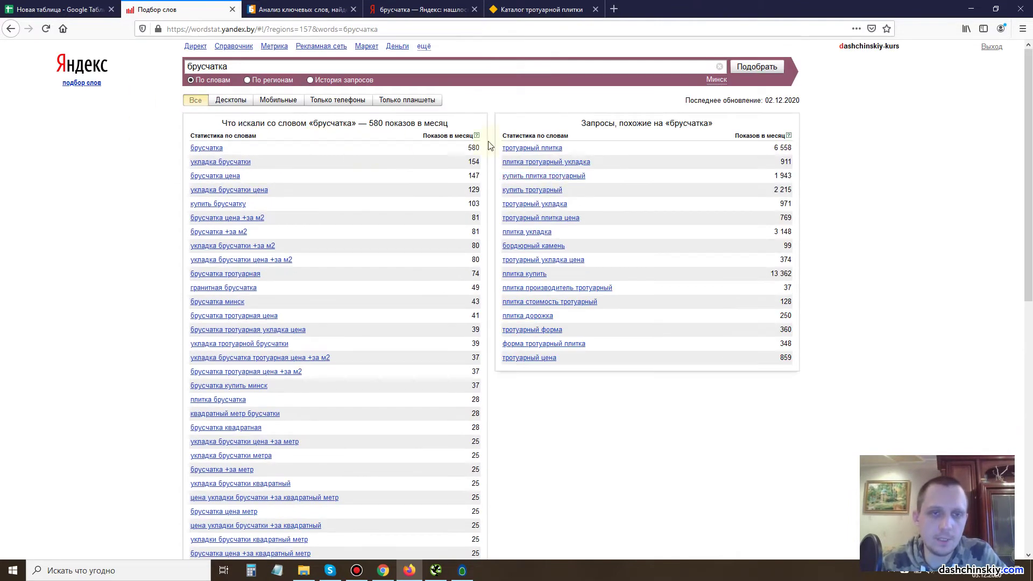
scroll(410, 333, "down", 9)
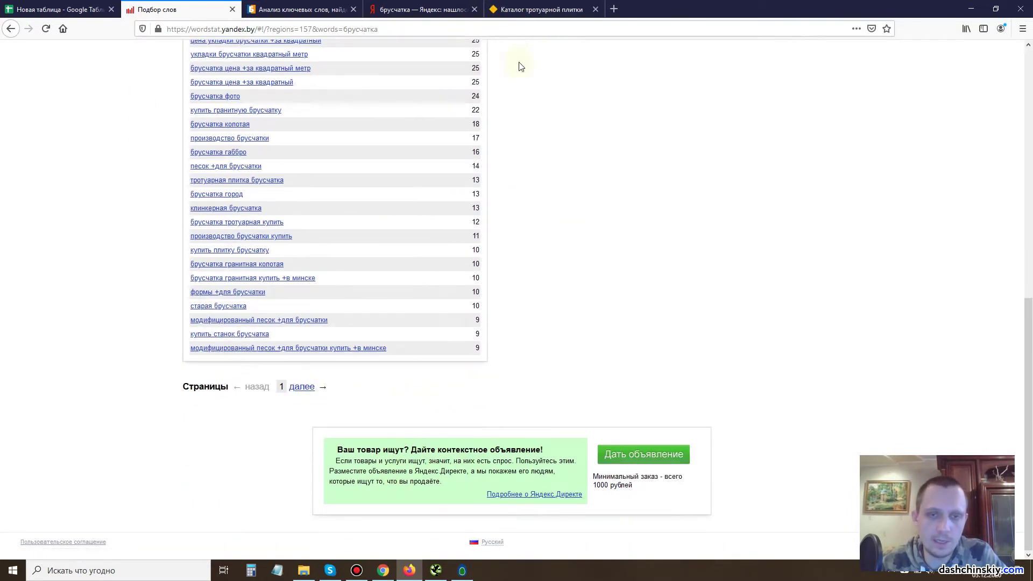
scroll(379, 235, "up", 6)
scroll(388, 256, "down", 10)
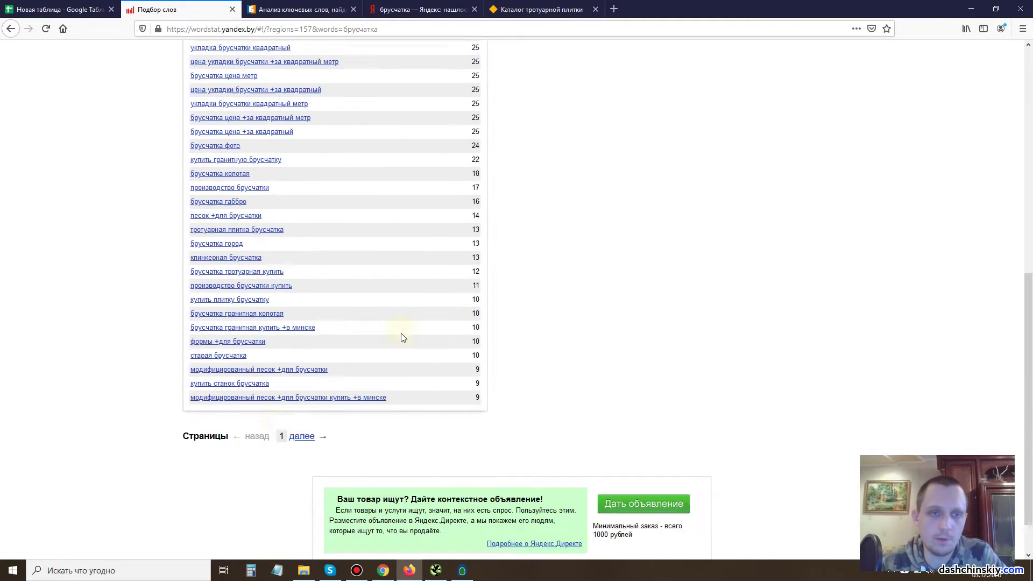
left_click(285, 386)
scroll(323, 414, "down", 10)
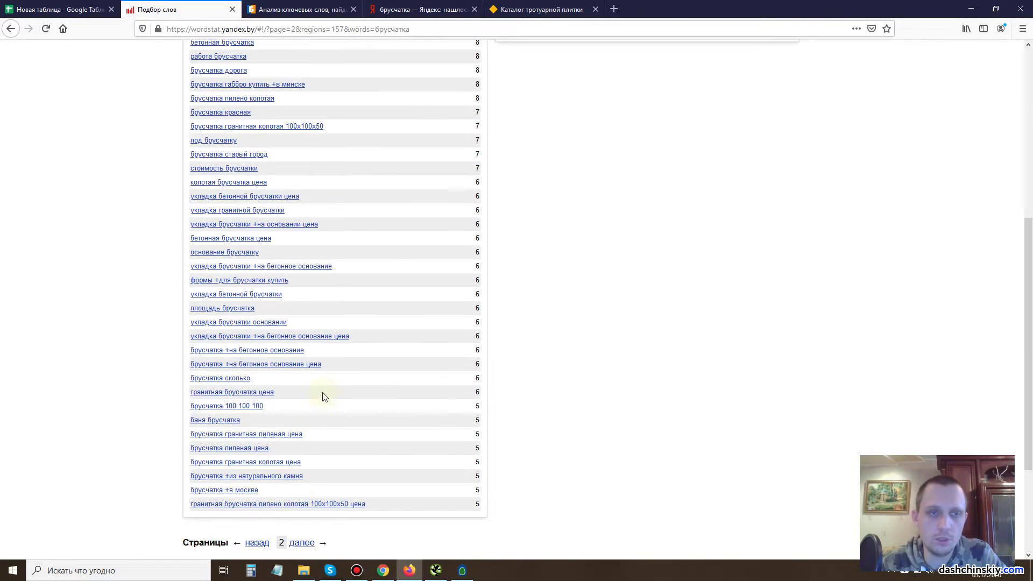
left_click(255, 387)
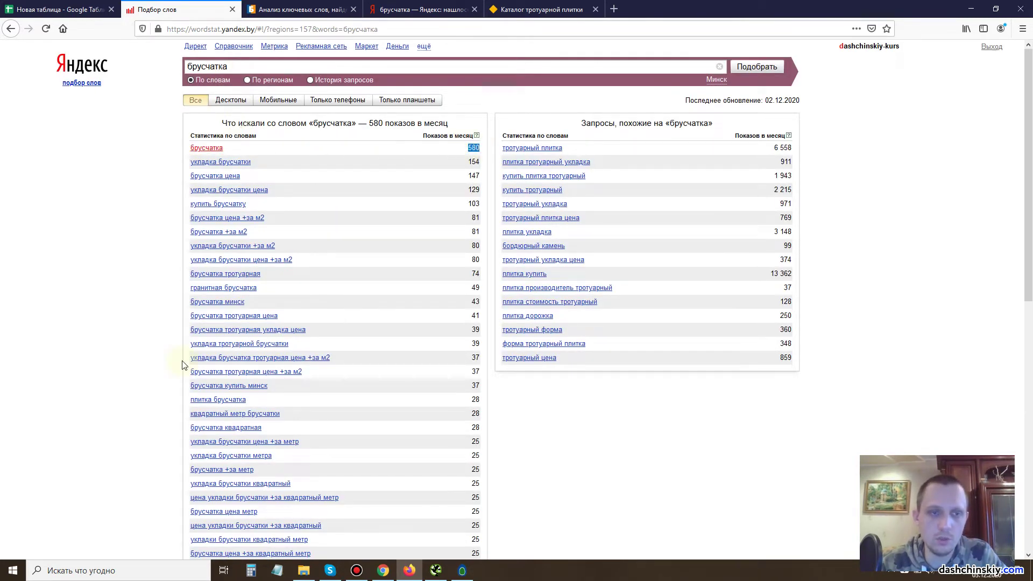
left_click_drag(241, 149, 190, 149)
scroll(197, 438, "down", 6)
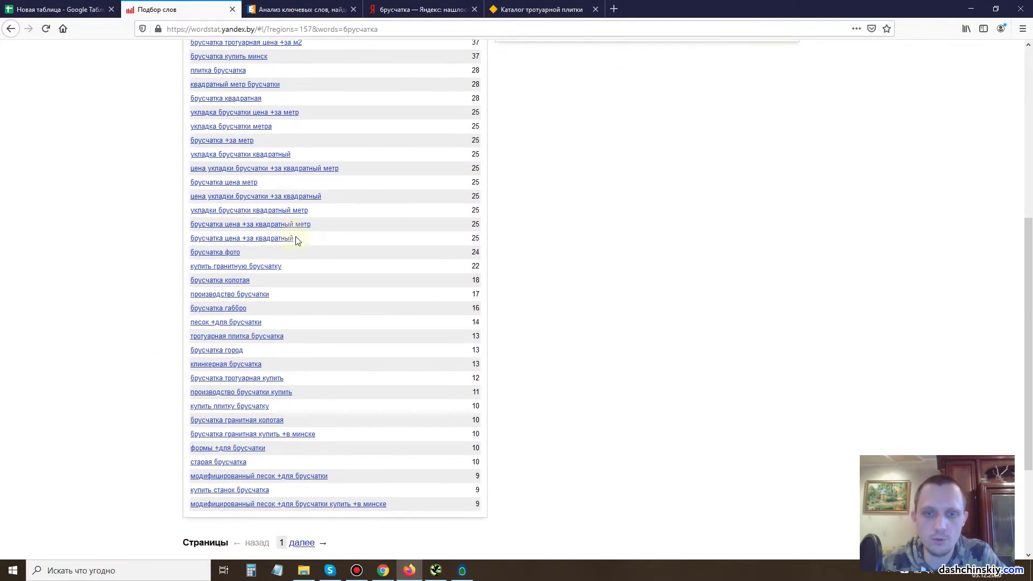
Check the phrases in the Google Sheets table, then open and examine the Минск Wordstat statistics for "тротуарный плитка".
left_click(91, 9)
left_click(84, 155)
left_click(89, 140)
left_click(157, 9)
scroll(219, 75, "up", 6)
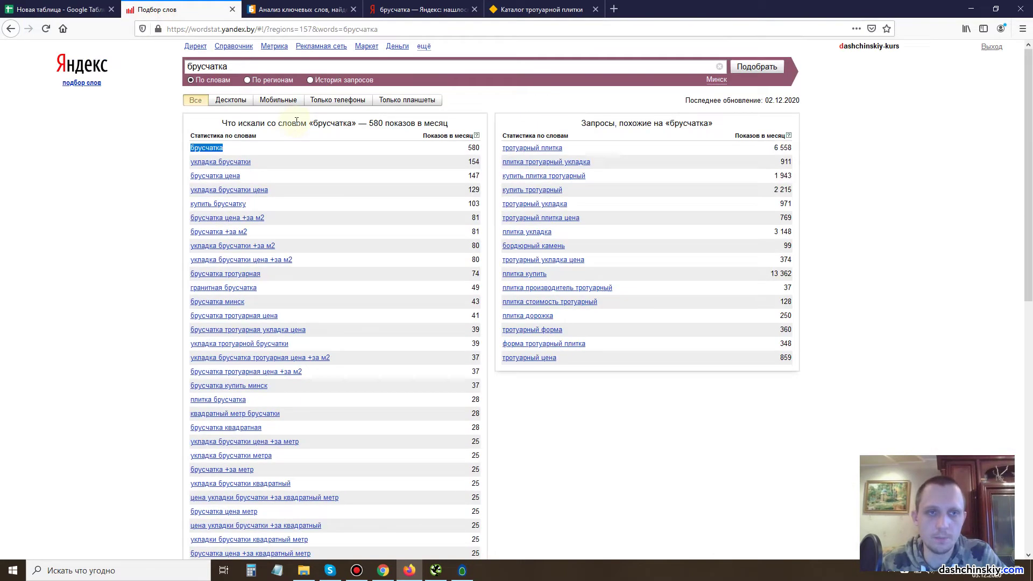
left_click(554, 149)
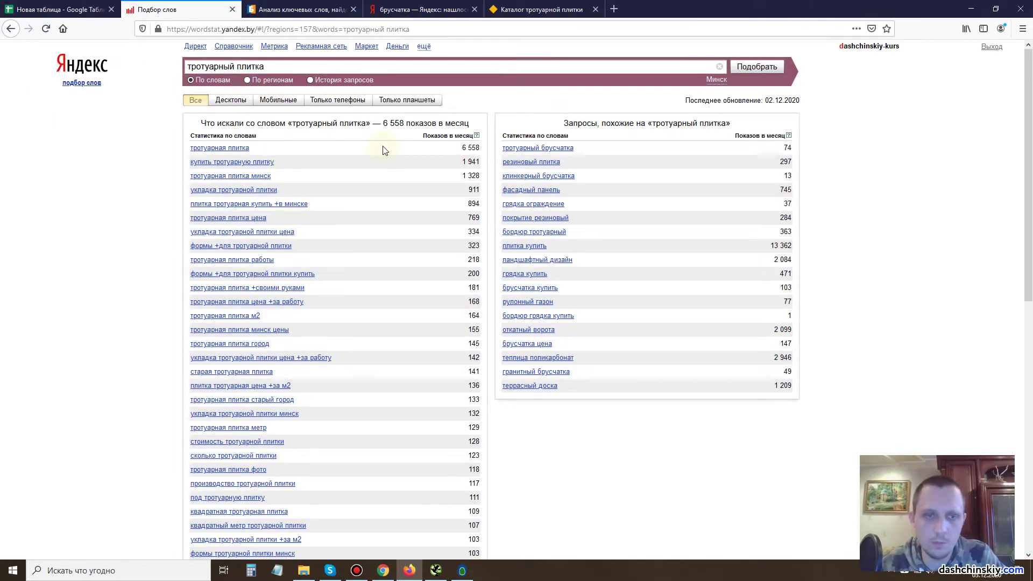
scroll(384, 159, "down", 7)
scroll(349, 145, "up", 7)
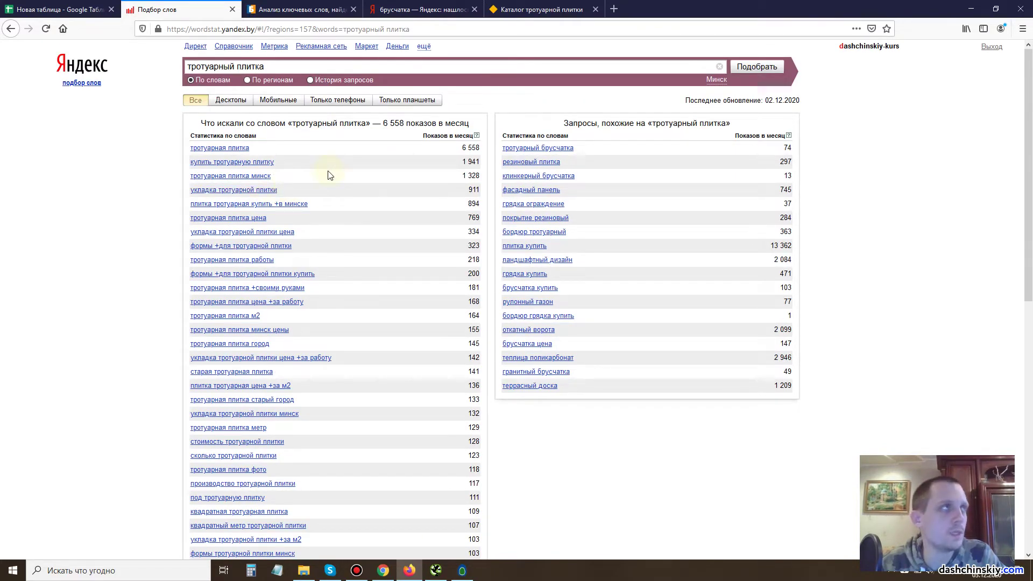
Open the second page of "тротуарный плитка" phrases and jump to page 20 by changing the page number in the address.
scroll(317, 210, "down", 8)
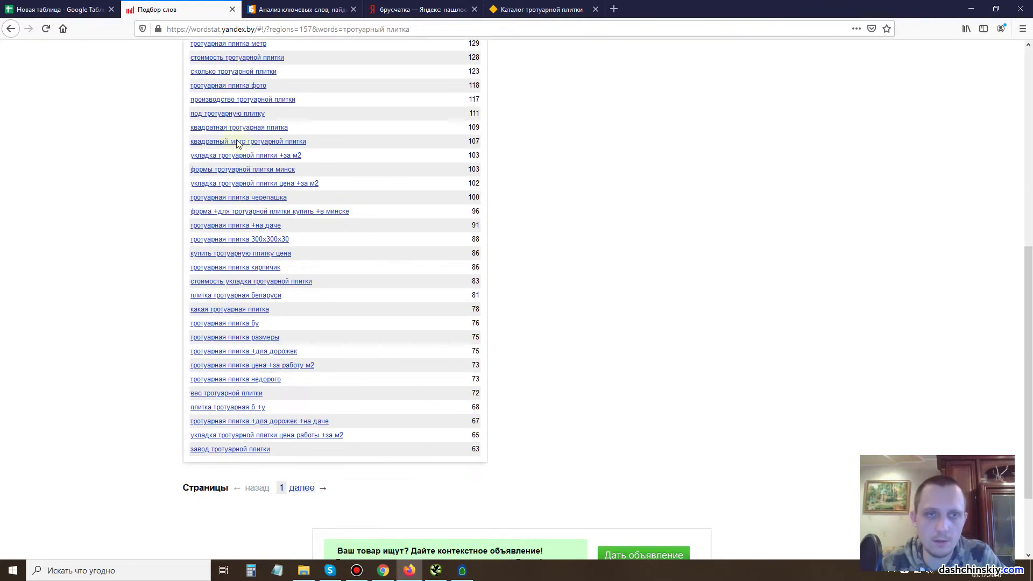
left_click(304, 387)
double_click(295, 30)
type("20")
key("Return")
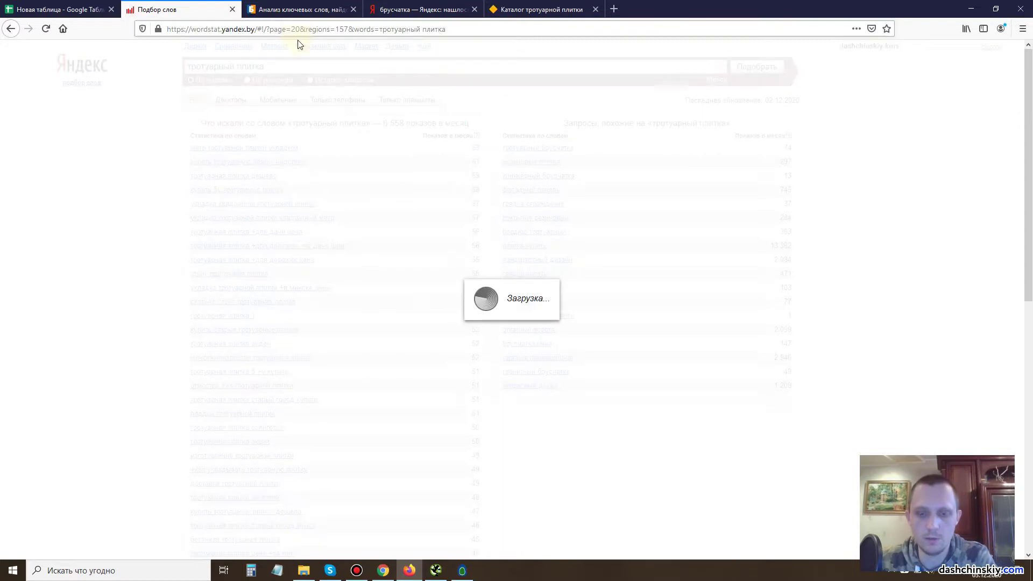
Jump to page 30 of the "тротуарный плитка" phrases and on to page 40 by changing the page number in the address.
double_click(295, 29)
type("30")
key("Return")
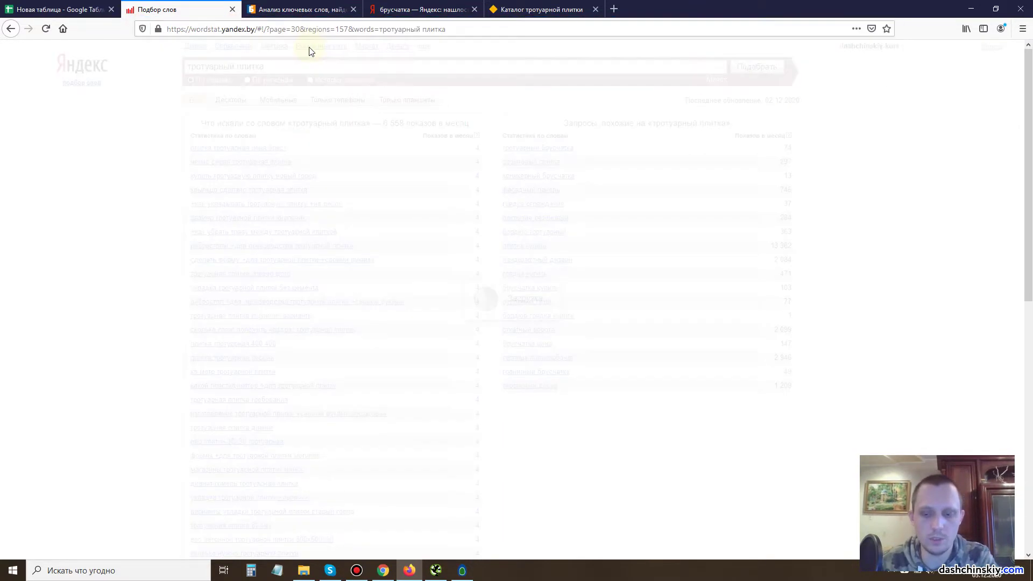
scroll(490, 156, "down", 10)
scroll(307, 436, "up", 10)
double_click(294, 29)
type("4")
key("Return")
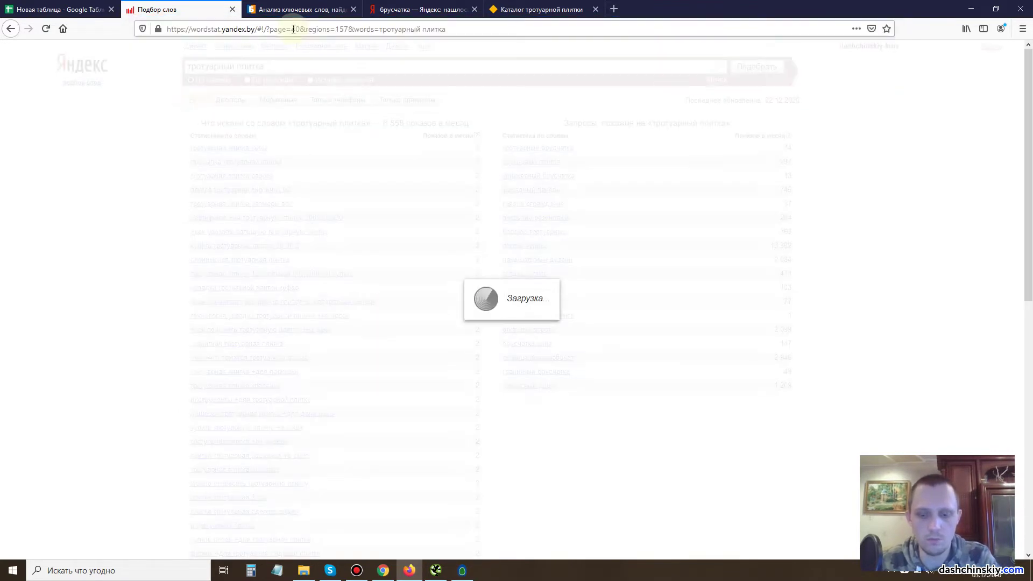
Open page 41 of the "тротуарный плитка" statistics through the address and examine its phrases down to the end of the list.
double_click(295, 29)
type("41")
key("Return")
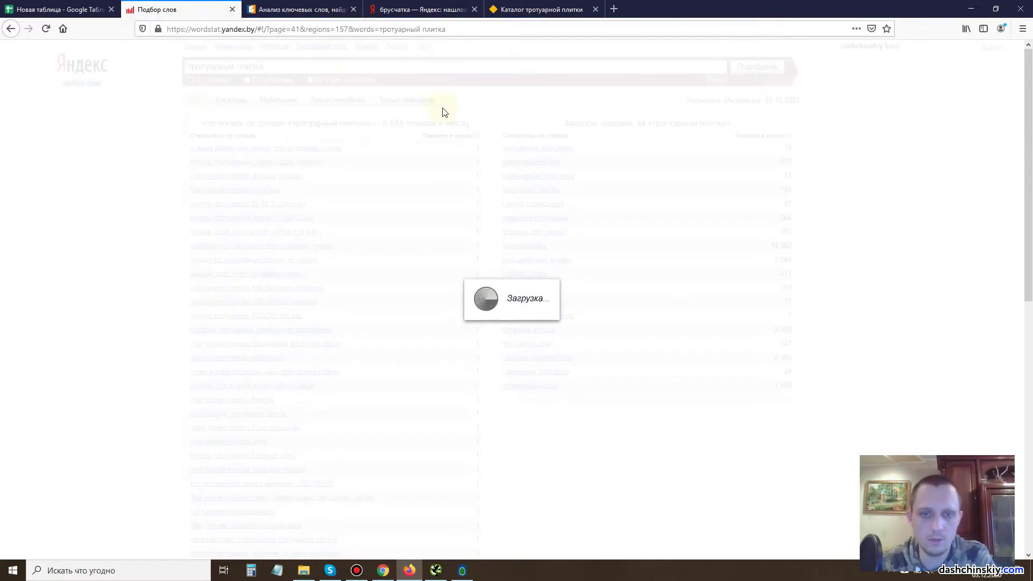
scroll(442, 228, "down", 15)
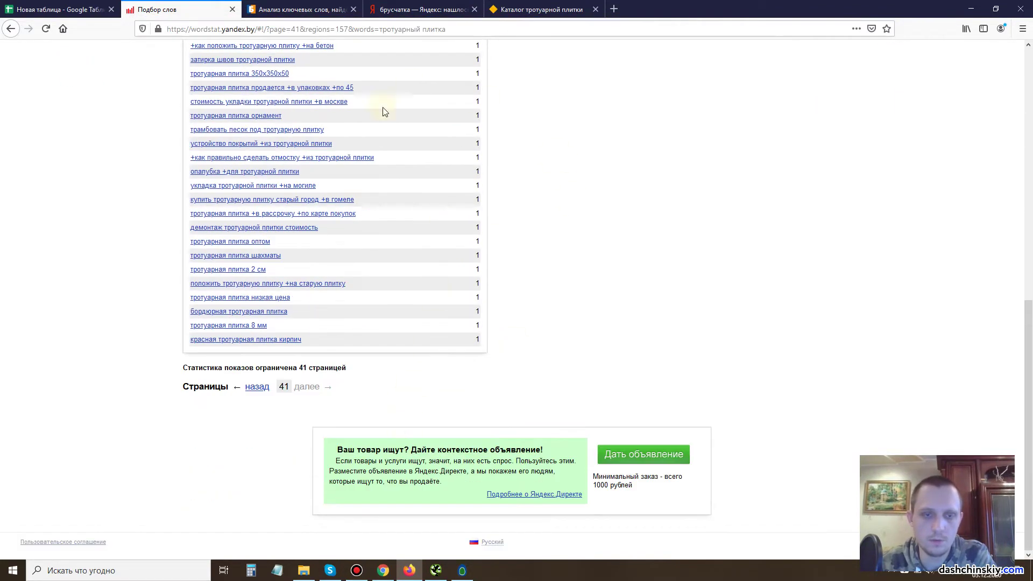
scroll(380, 341, "up", 8)
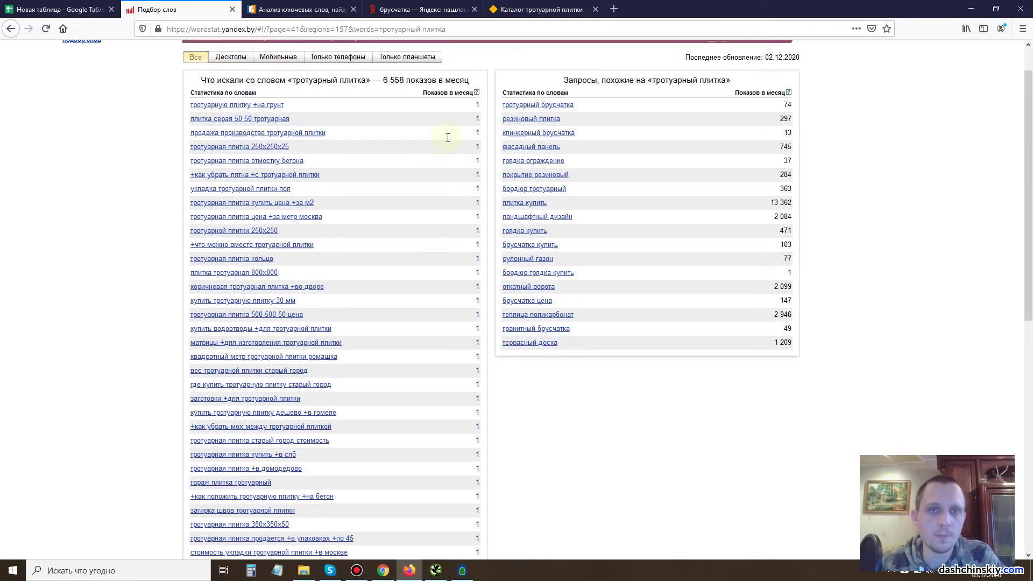
scroll(448, 137, "up", 1)
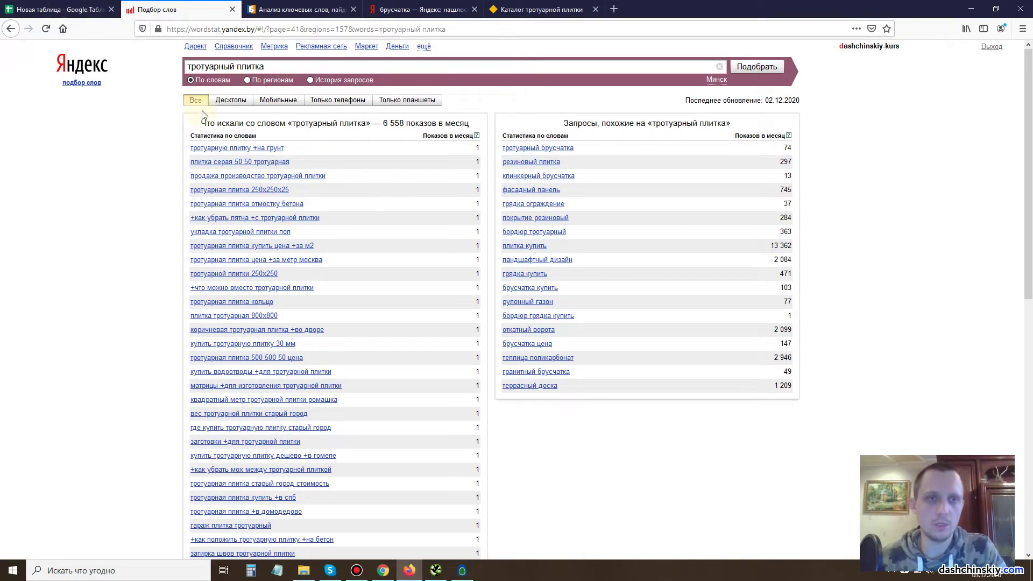
scroll(436, 149, "down", 3)
scroll(409, 118, "up", 3)
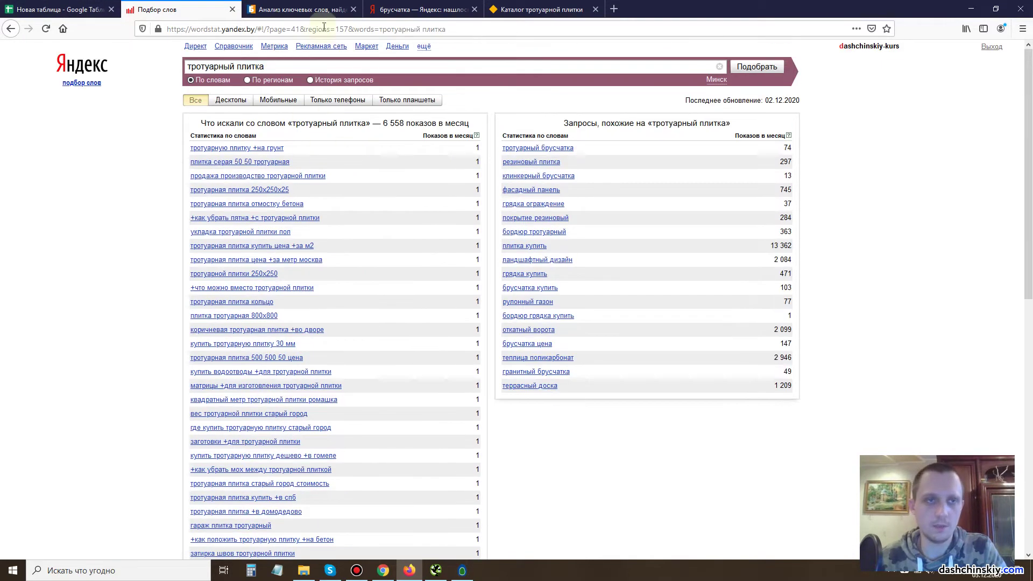
left_click(297, 30)
key("BackSpace")
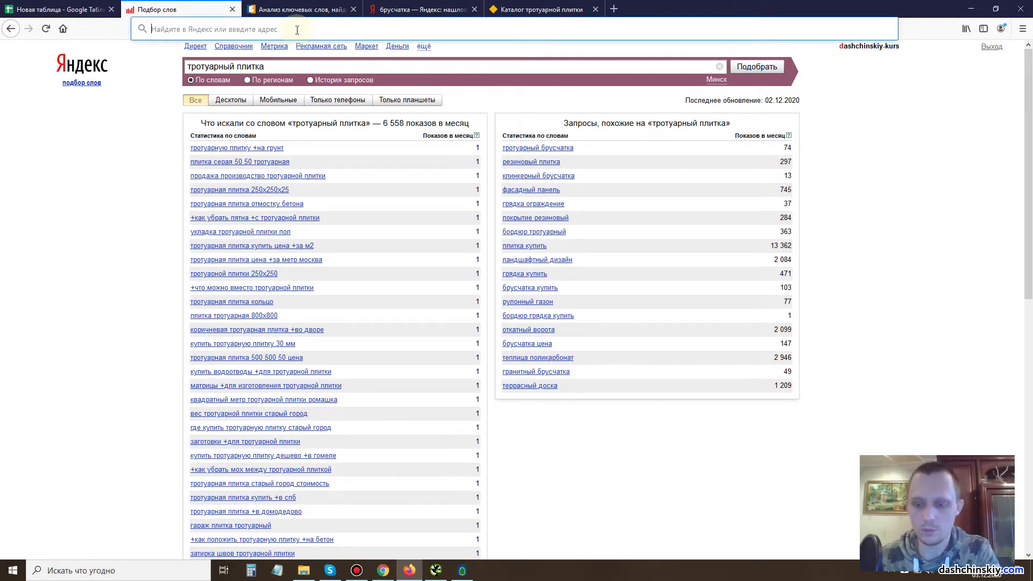
left_click(776, 71)
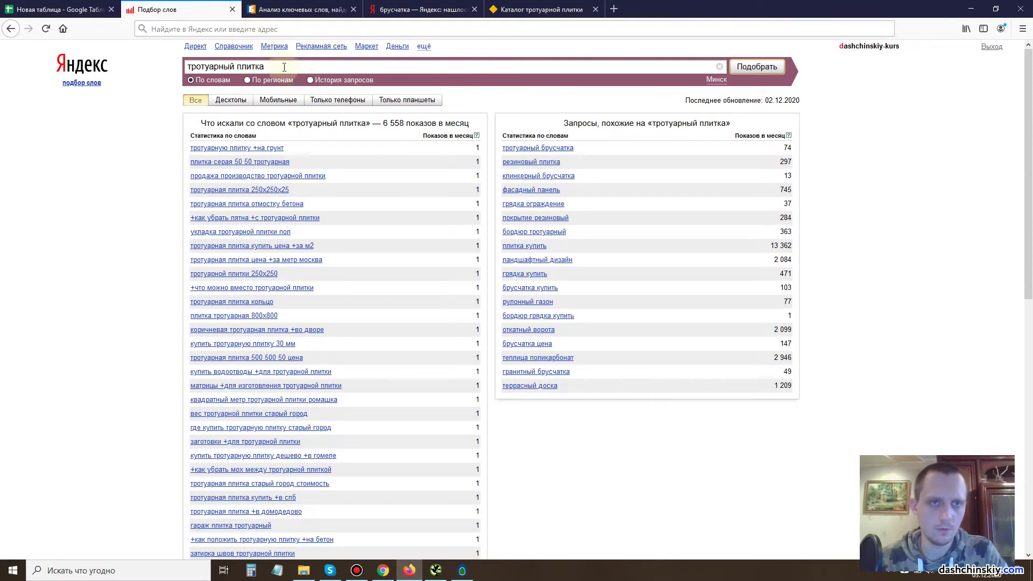
key("F5")
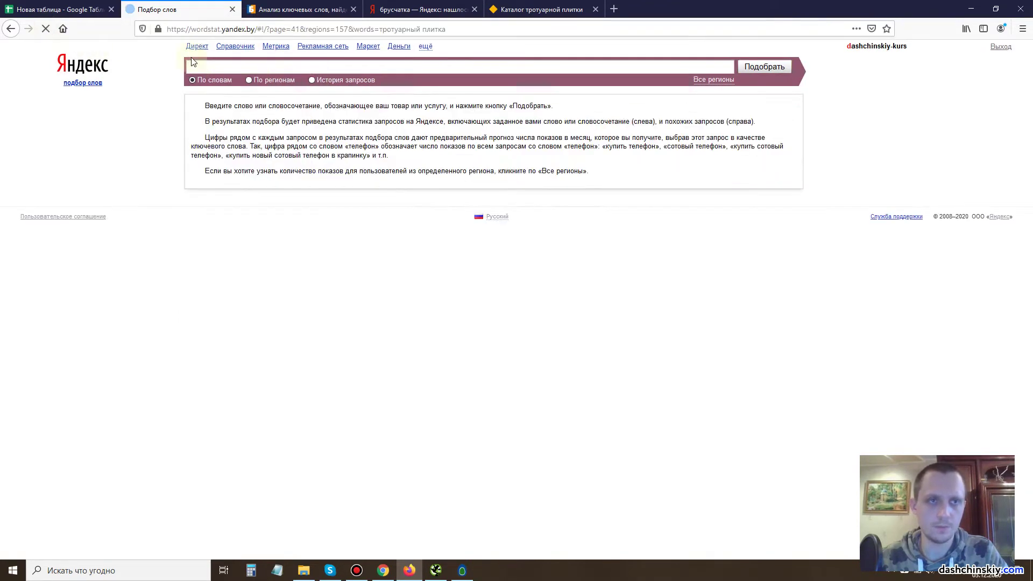
Return to page 1 of the "тротуарный плитка" statistics by changing the page number in the address and look through its phrases.
left_click(299, 29)
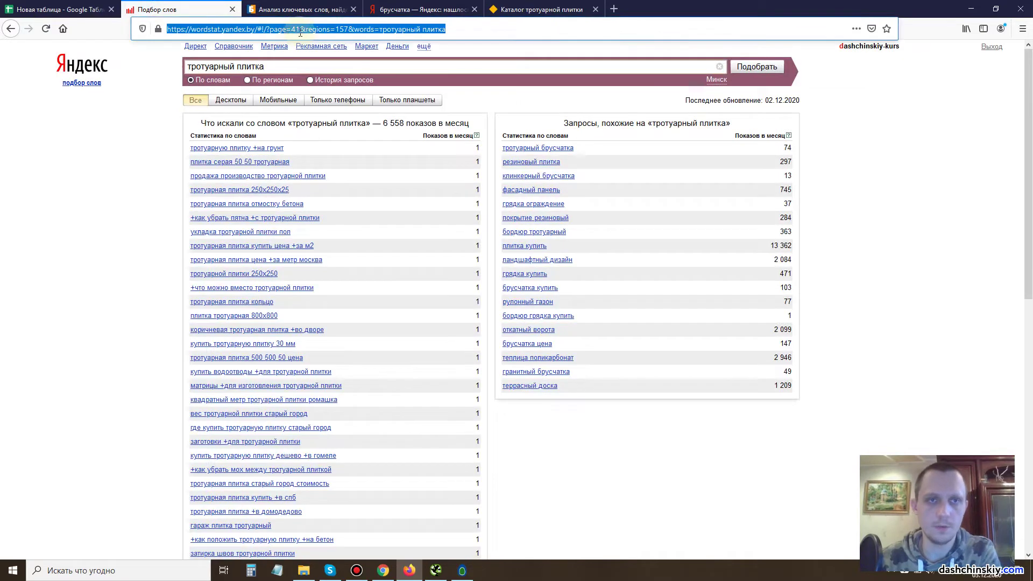
left_click(299, 29)
key("BackSpace")
type("1")
key("Return")
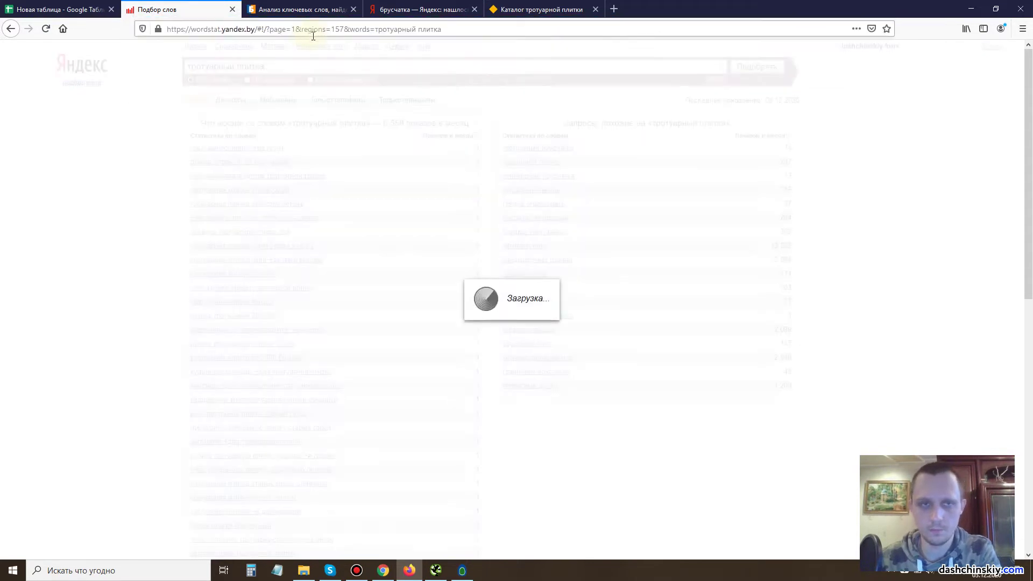
scroll(325, 70, "down", 15)
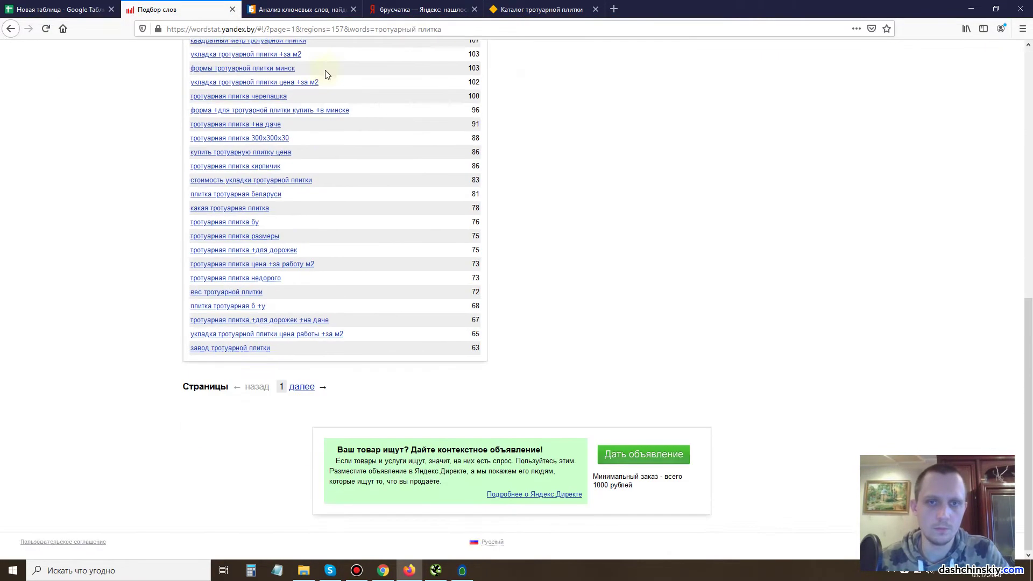
scroll(325, 74, "up", 14)
Copy the phrase "купить тротуарную плитку" from the Wordstat list.
left_click_drag(273, 121, 192, 117)
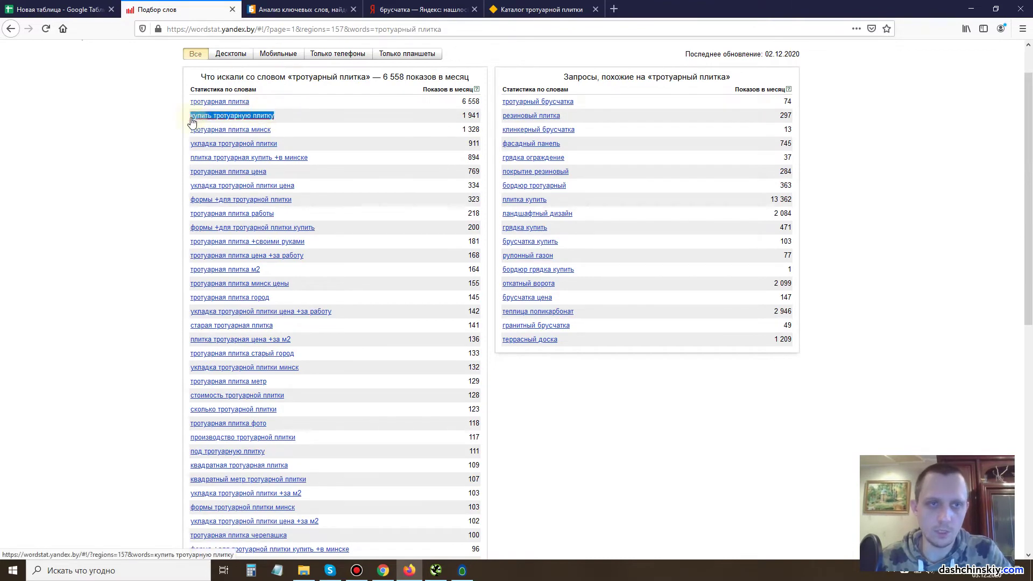
left_click(57, 9)
left_click(59, 165)
key("ctrl+v")
left_click(214, 8)
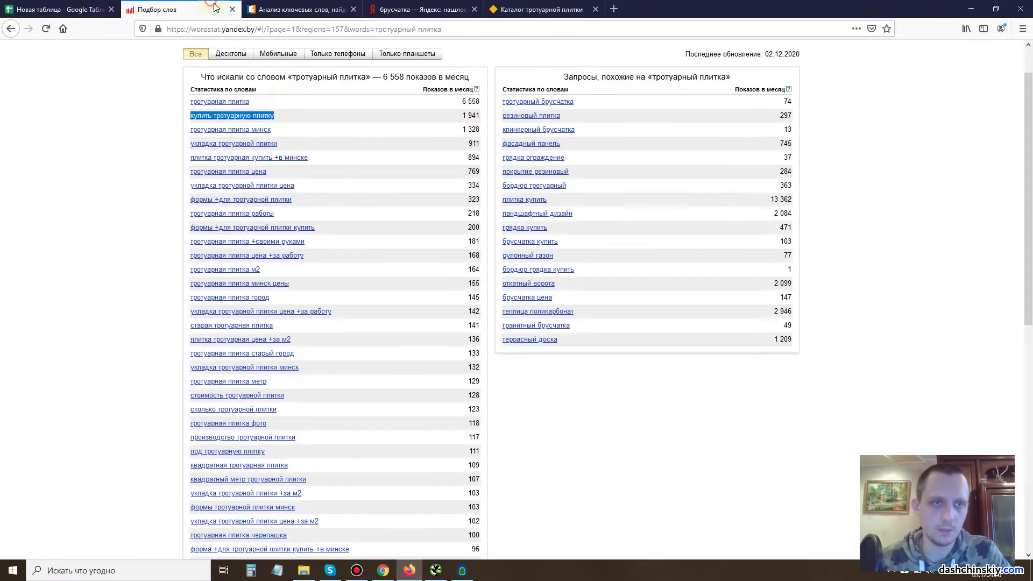
right_click(285, 119)
left_click(290, 196)
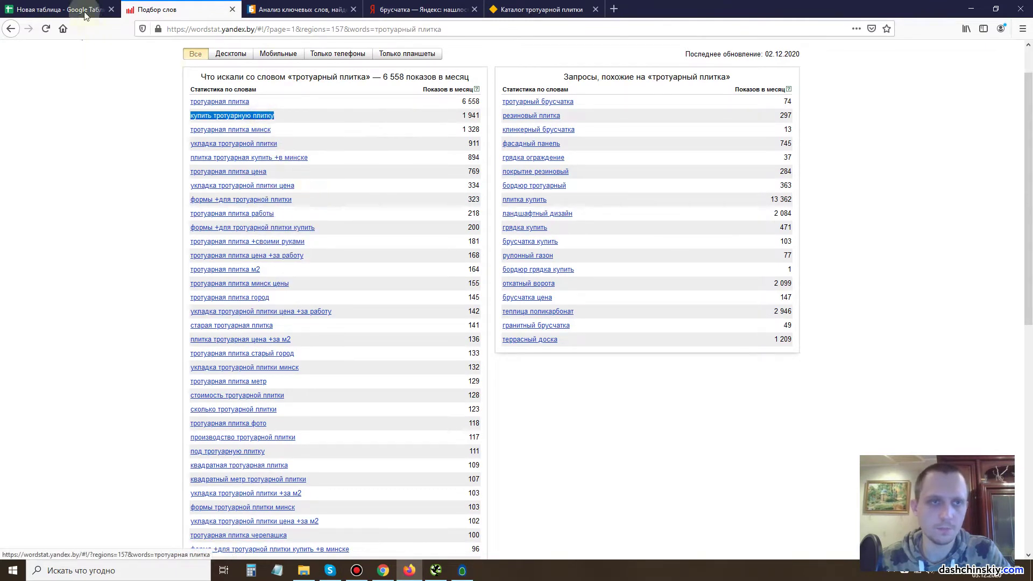
Switch to the Google Sheets table and paste "купить тротуарную плитку" into cell A4 without its link formatting.
left_click(85, 15)
left_click(90, 205)
left_click(90, 161)
key("ctrl+v")
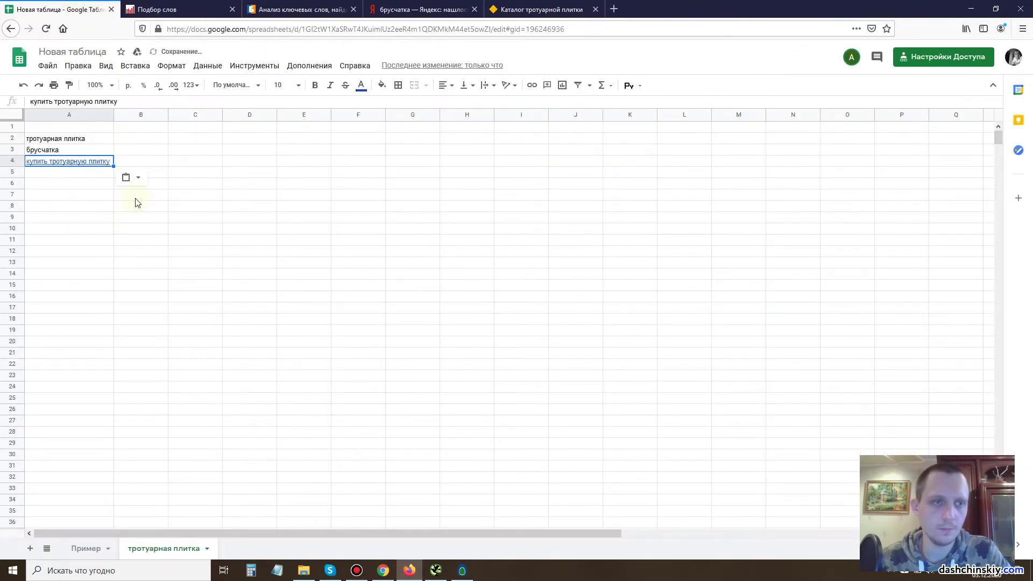
left_click(127, 177)
left_click(171, 198)
Copy "тротуарная плитка минск" from the Wordstat list and paste it into cell A5 of the table without link formatting.
left_click(185, 10)
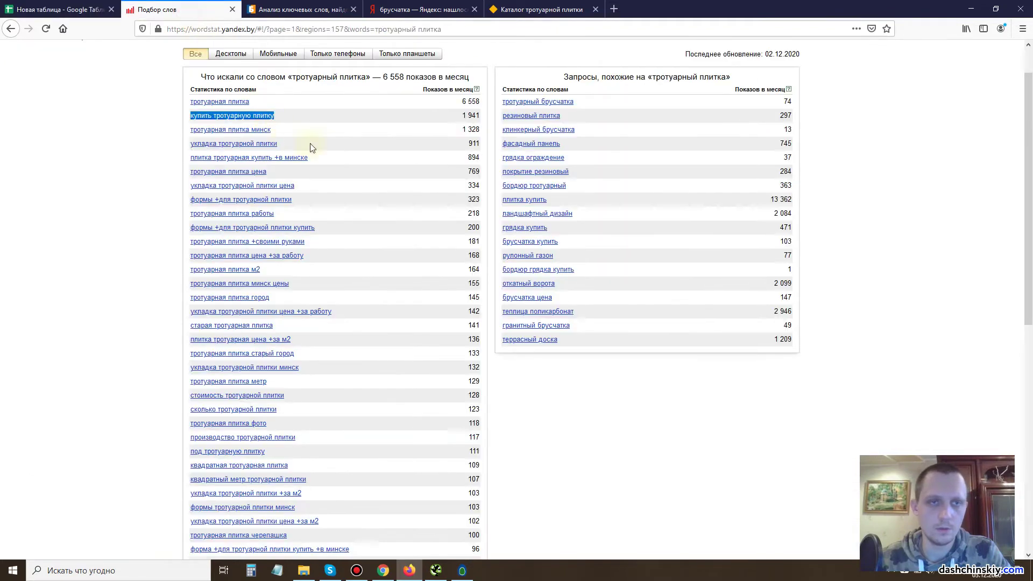
left_click_drag(291, 132, 188, 131)
key("ctrl+c")
left_click(60, 9)
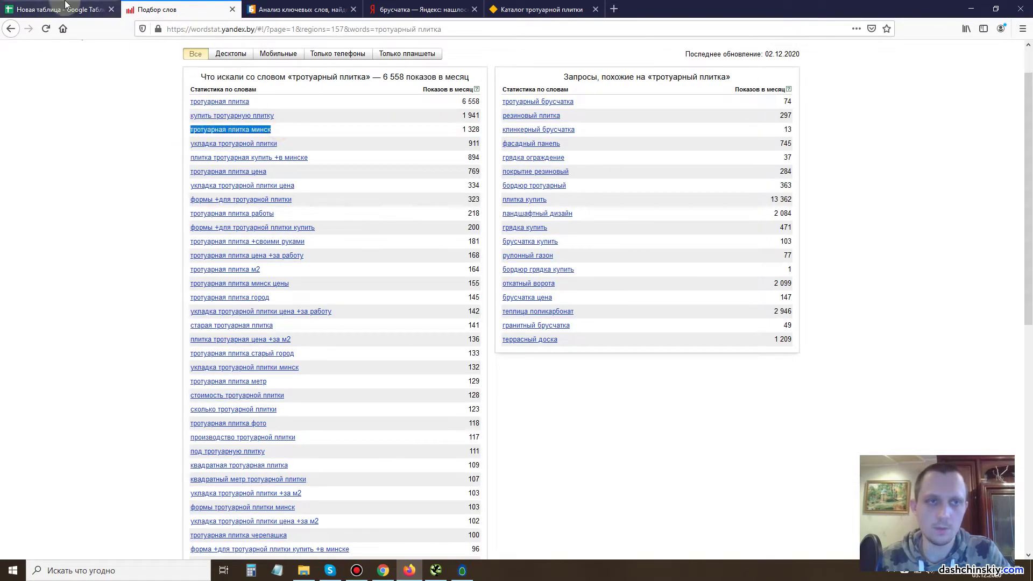
left_click(69, 172)
key("ctrl+v")
left_click(143, 190)
left_click(180, 209)
left_click(300, 163)
Consult the examples on the Пример sheet and copy "тротуарная плитка" from cell A2 into cell A9 of the тротуарная плитка sheet.
left_click(84, 141)
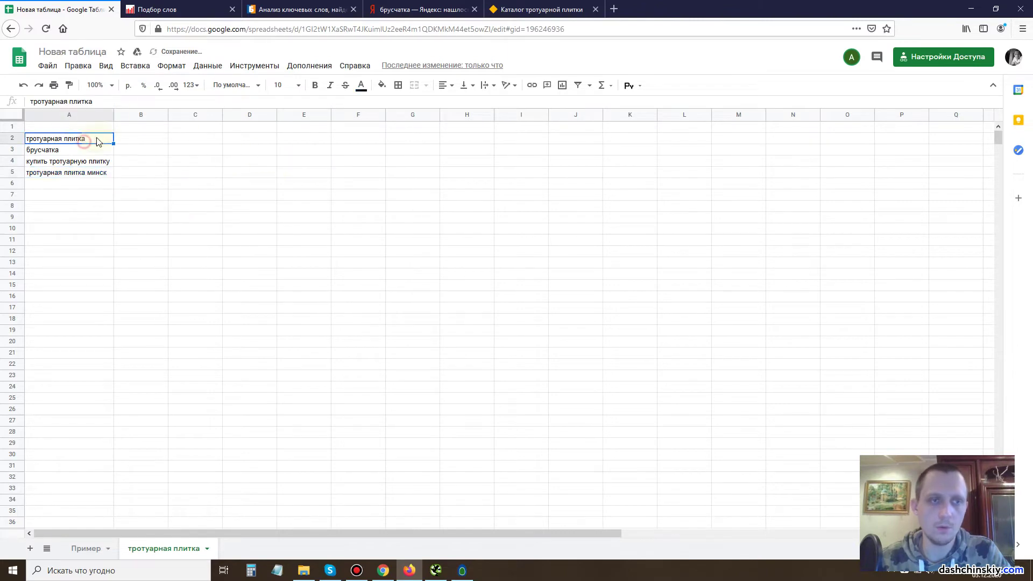
left_click(79, 554)
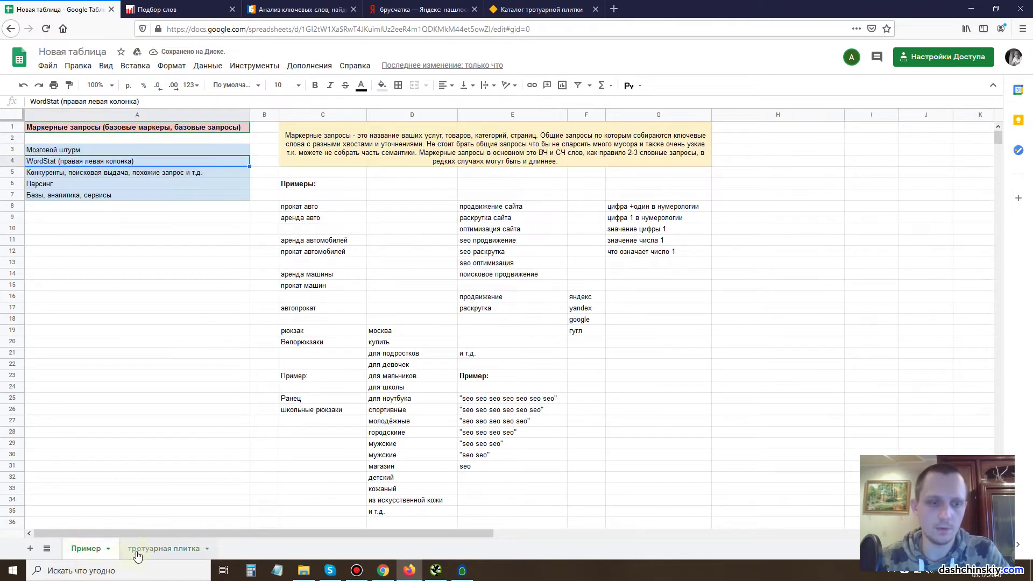
left_click(133, 553)
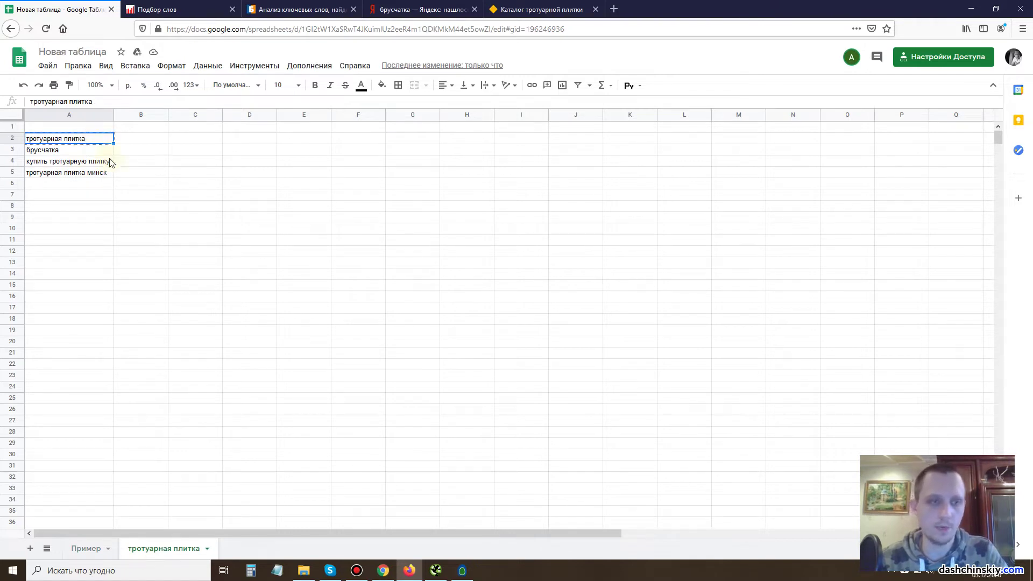
left_click(72, 219)
type("тротуарная плитка")
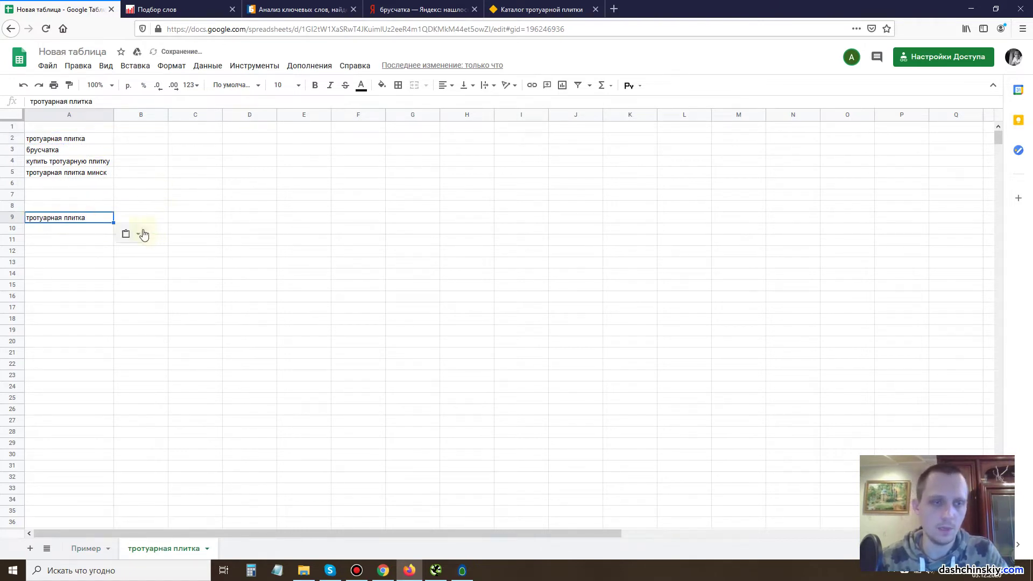
Widen column A and edit cell A9 to the quoted query "тротуарная плитка плитка плитка плитка плитка плитка".
left_click_drag(113, 114, 339, 120)
double_click(38, 218)
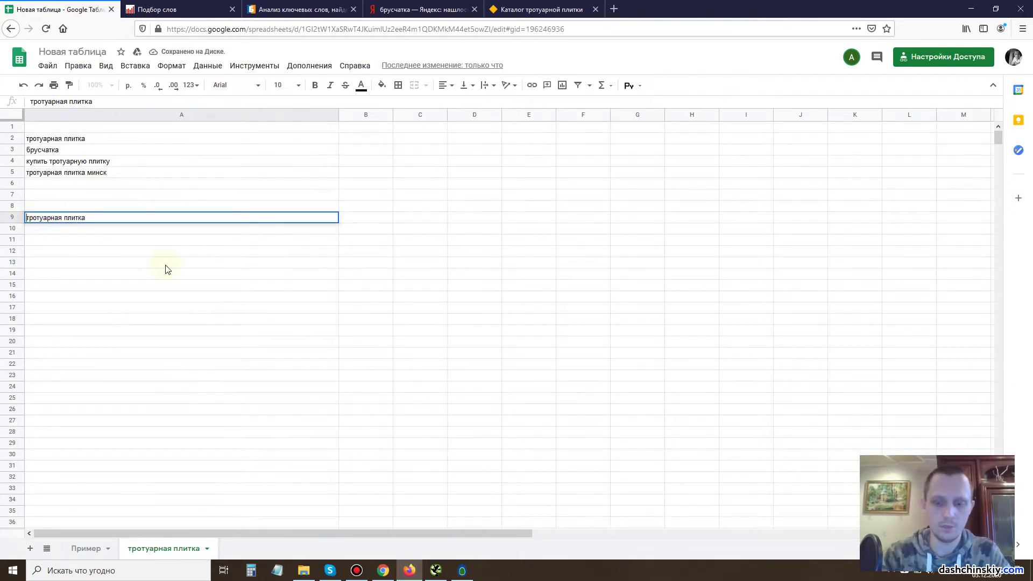
key("Right")
key("Right")
key("Right")
key("Right")
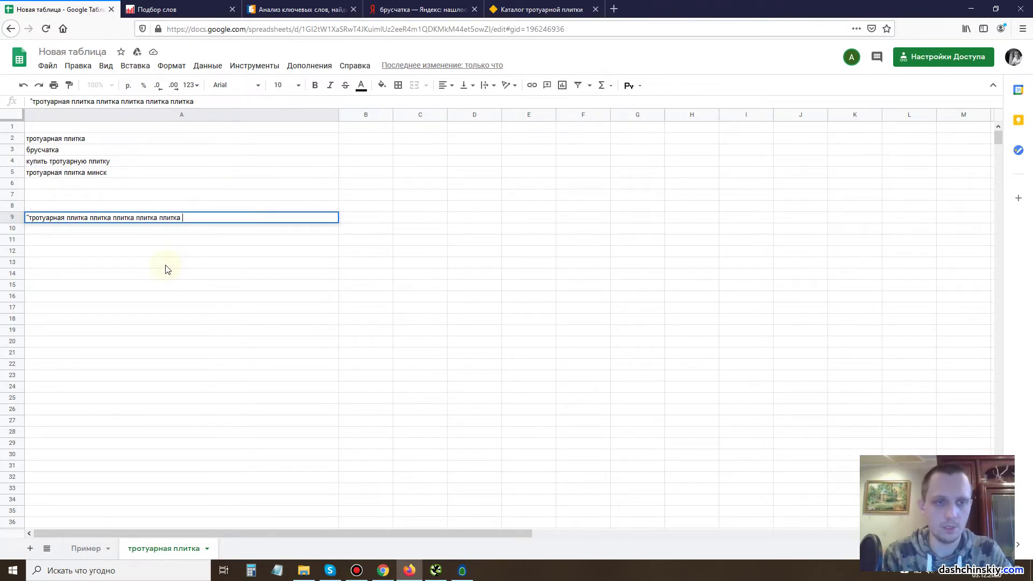
key("ctrl+a")
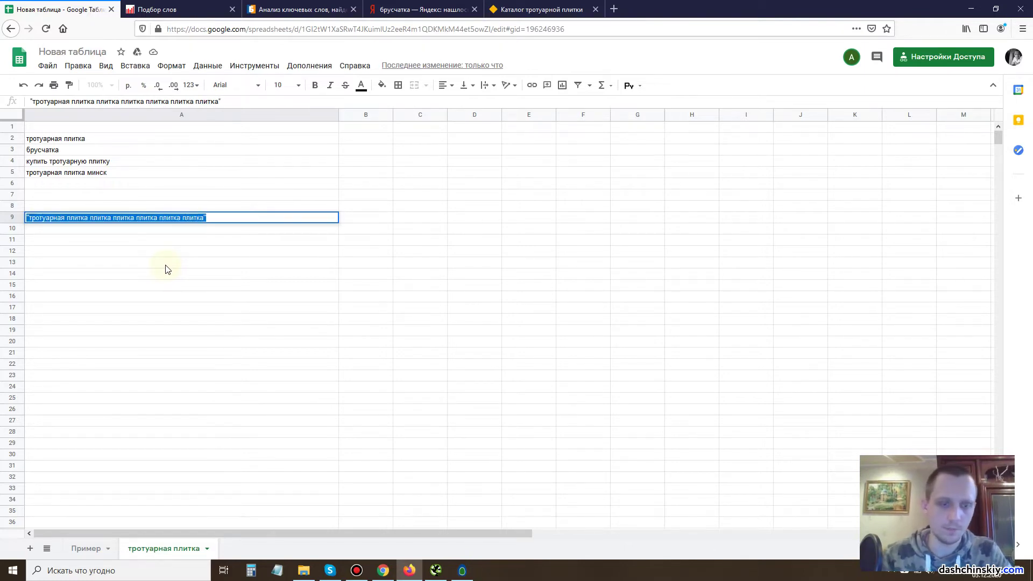
Look up the quoted query from cell A9 in Yandex Wordstat in place of the current one and examine the resulting phrases.
key("ctrl+c")
left_click(178, 9)
scroll(297, 94, "up", 2)
triple_click(297, 65)
key("ctrl+v")
left_click(757, 67)
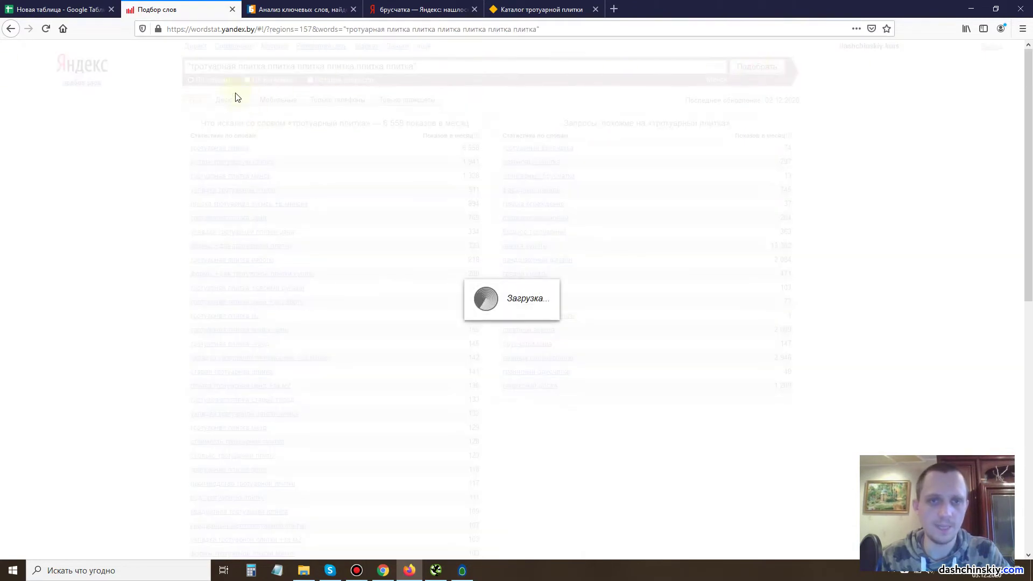
scroll(440, 152, "down", 8)
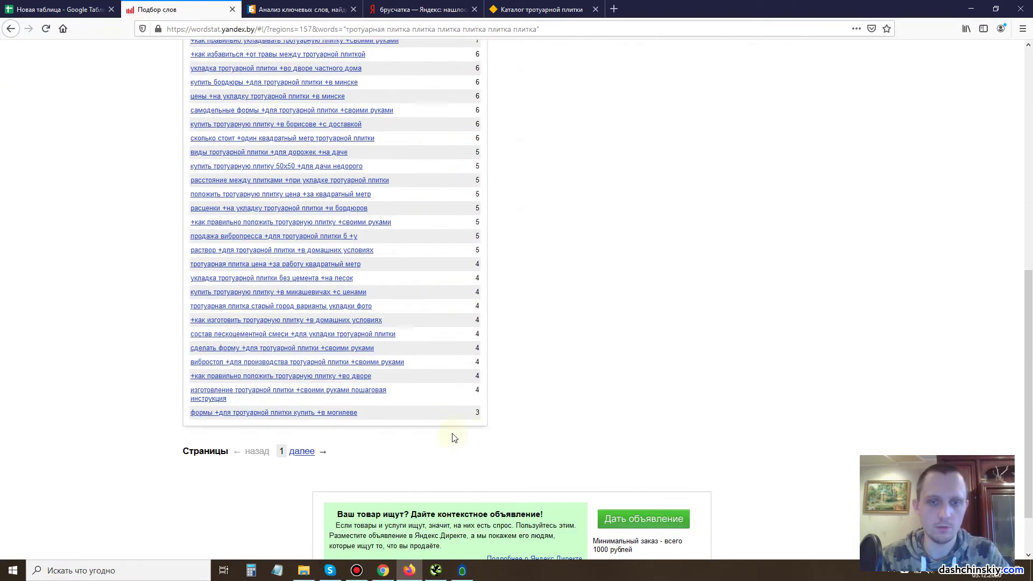
scroll(464, 396, "up", 10)
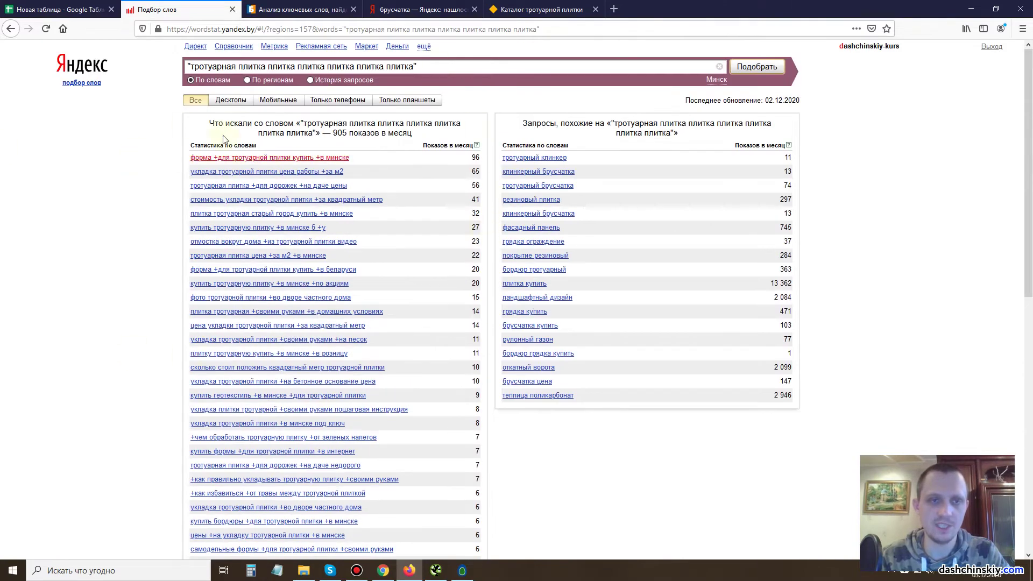
Shorten the quoted query by one "плитка" at a time, running it again each time, down to "тротуарная плитка плитка плитка плитка".
left_click_drag(416, 66, 386, 67)
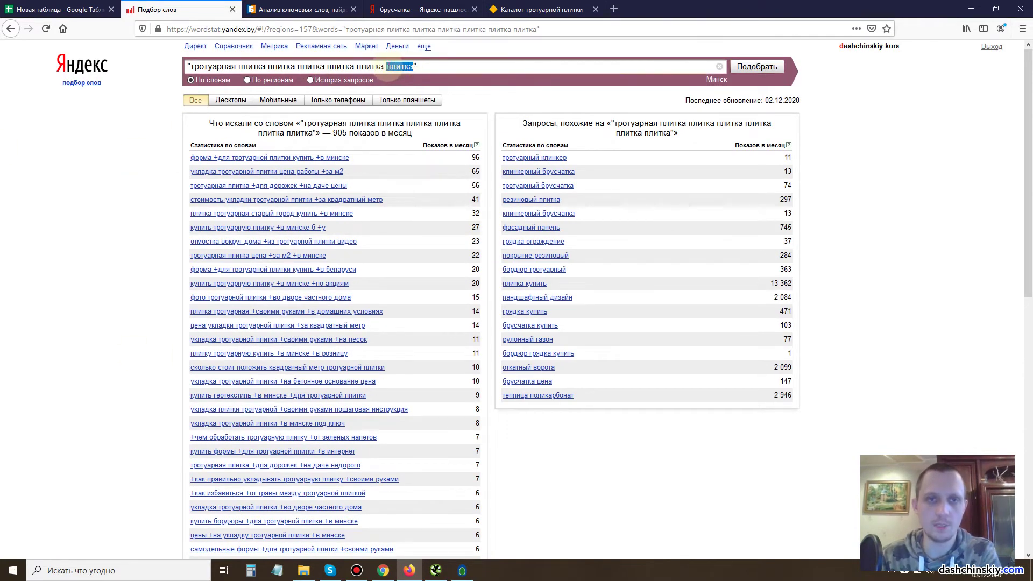
key("BackSpace")
key("Return")
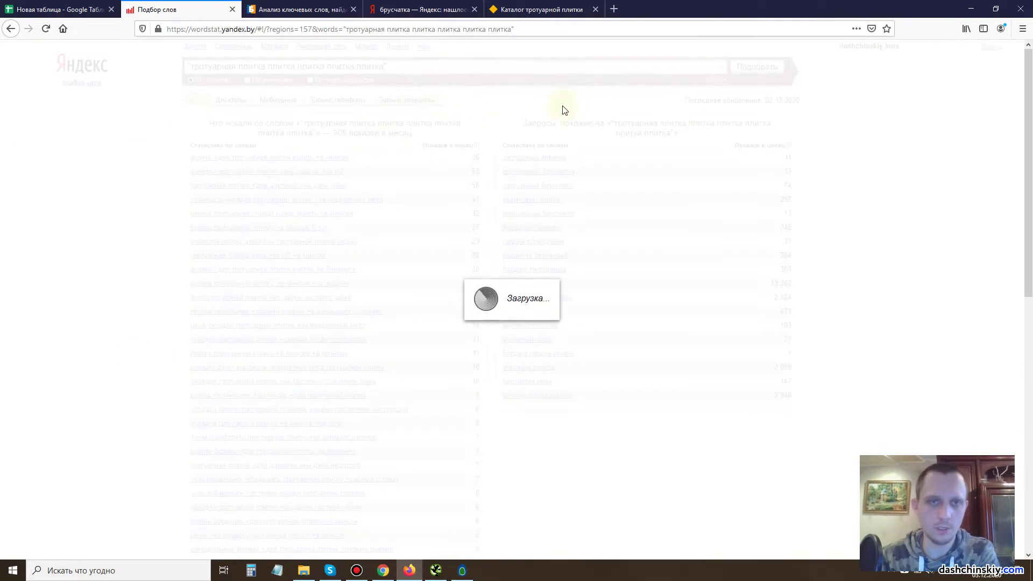
left_click(384, 66)
key("BackSpace")
key("Return")
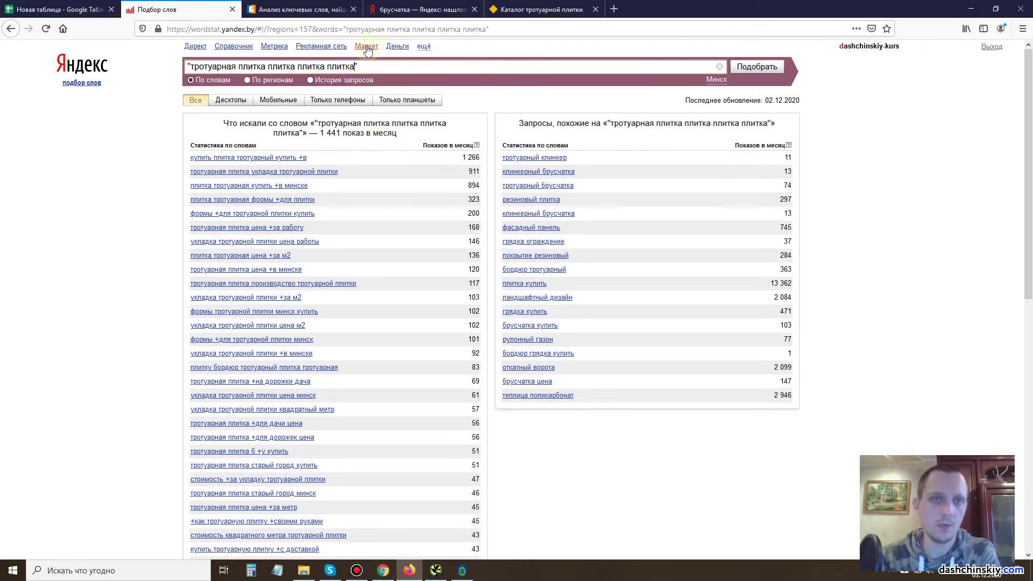
Return to the Google Sheets table, finish editing cell A9 and select "тротуарная плитка" in cell A2.
key("ctrl+Page_Up")
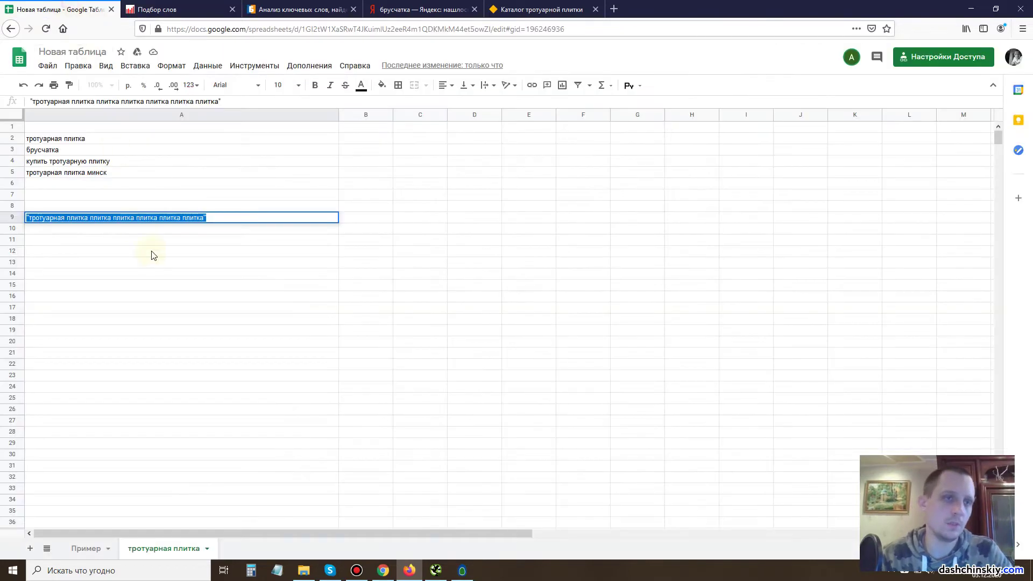
left_click(55, 143)
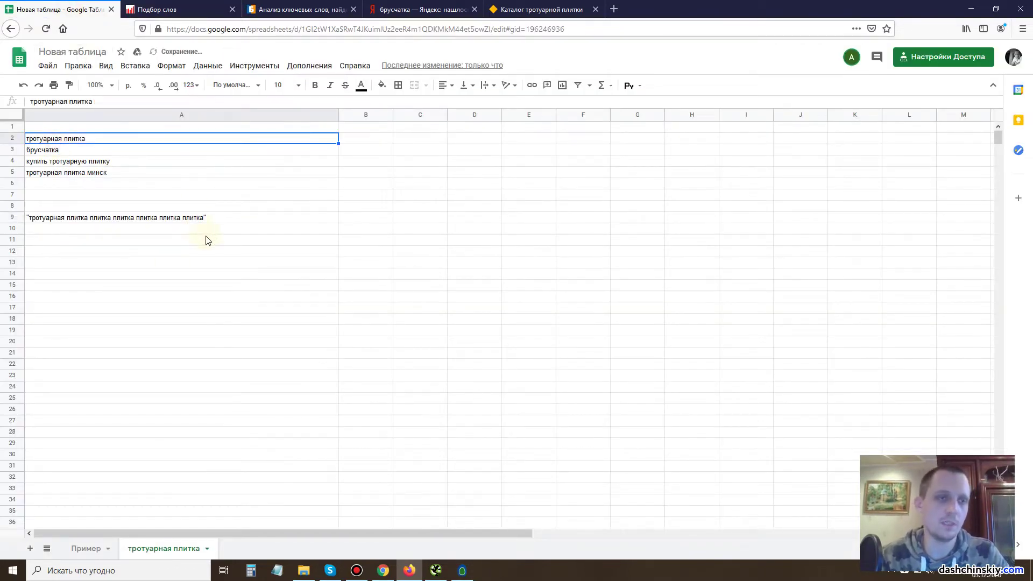
left_click(83, 152)
left_click(86, 135)
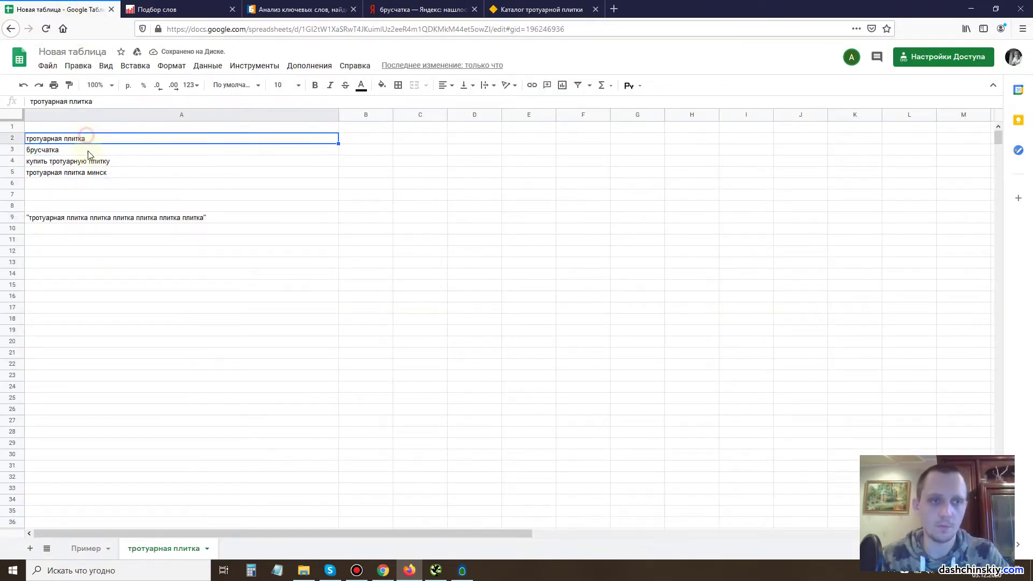
Switch to Yandex Wordstat and reduce the quoted query to тротуарная плитка without quotes, running it again.
key("ctrl+Page_Down")
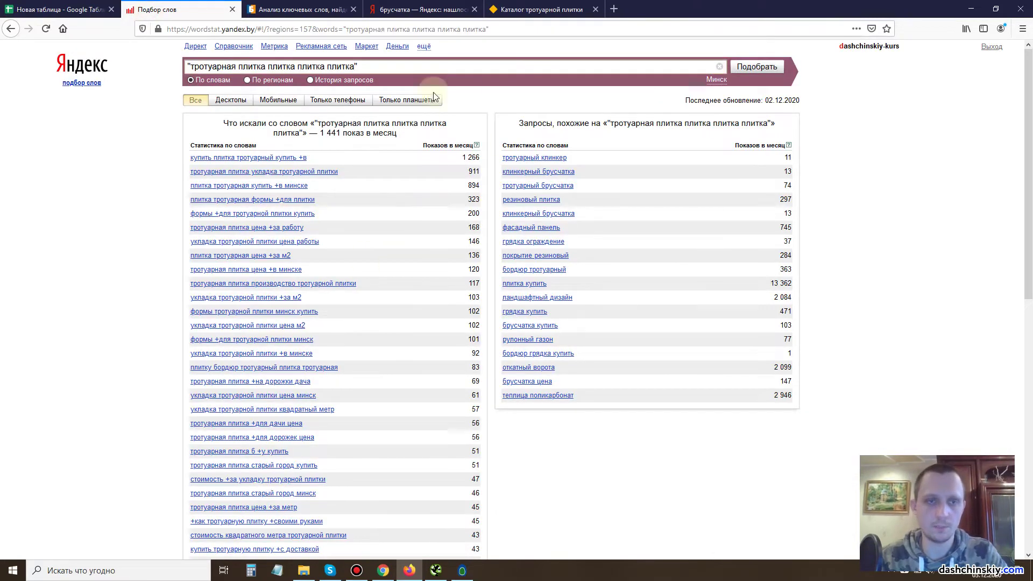
left_click_drag(367, 68, 272, 70)
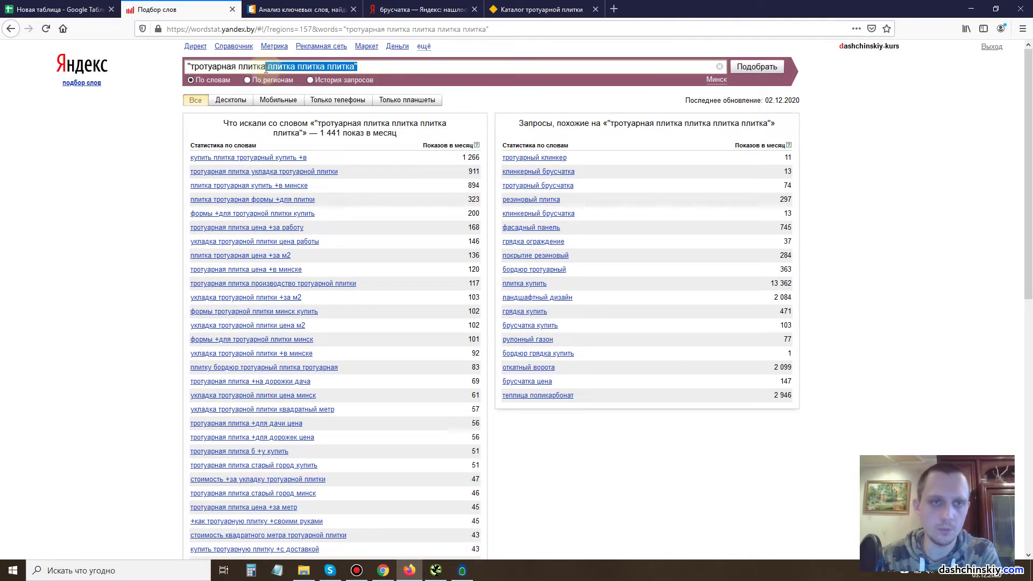
key("BackSpace")
key("Return")
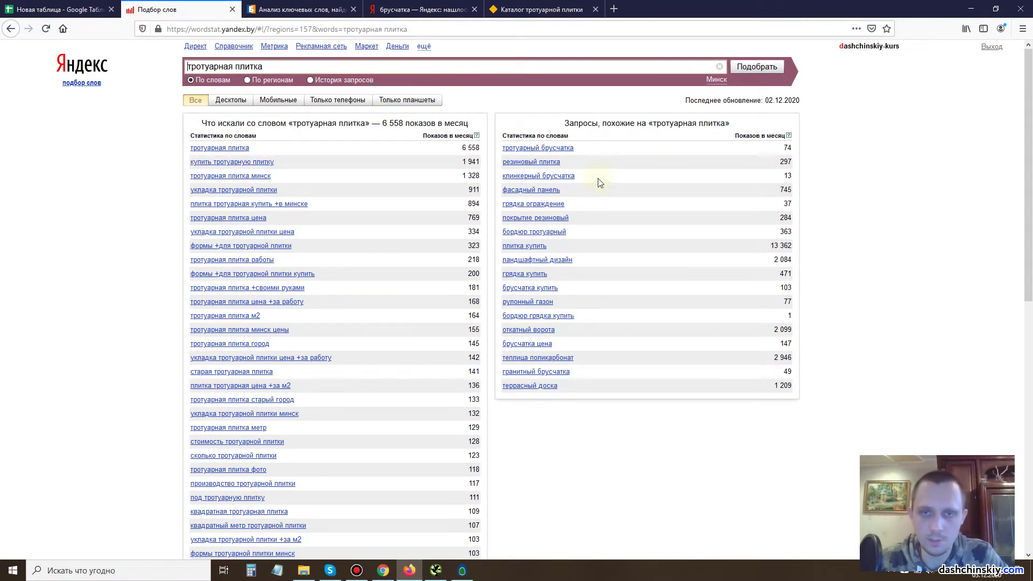
Copy the Wordstat query and run a Yandex search for "тротуарная плитка" in place of "брусчатка".
left_click_drag(303, 65, 170, 62)
key("ctrl+c")
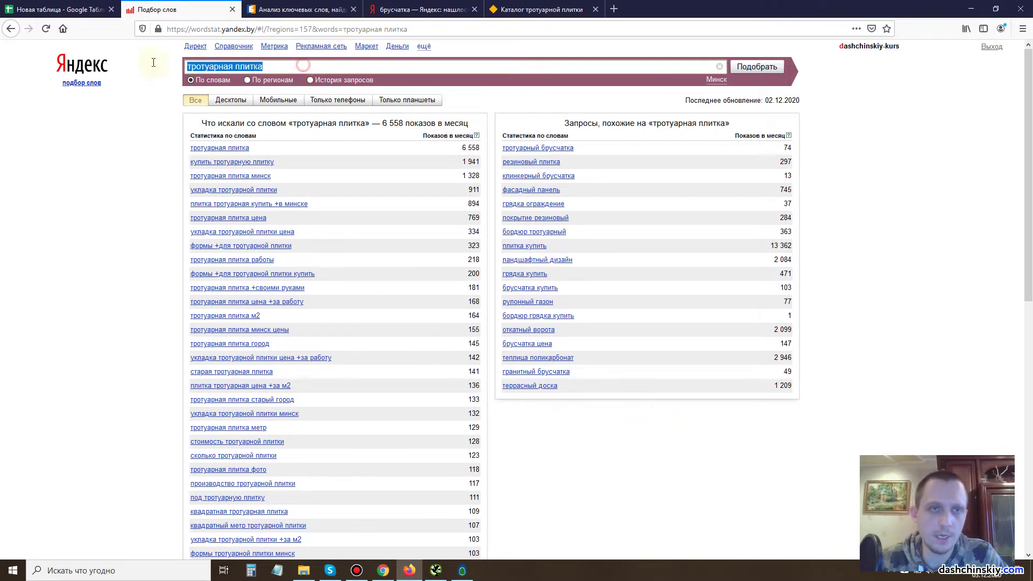
left_click(422, 10)
left_click(151, 56)
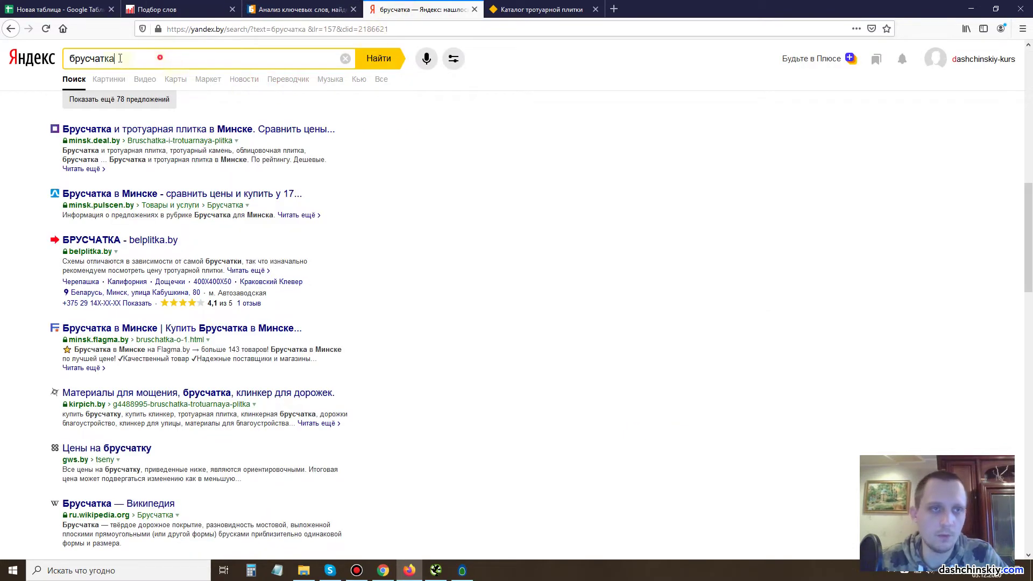
key("ctrl+a")
key("ctrl+v")
left_click(375, 64)
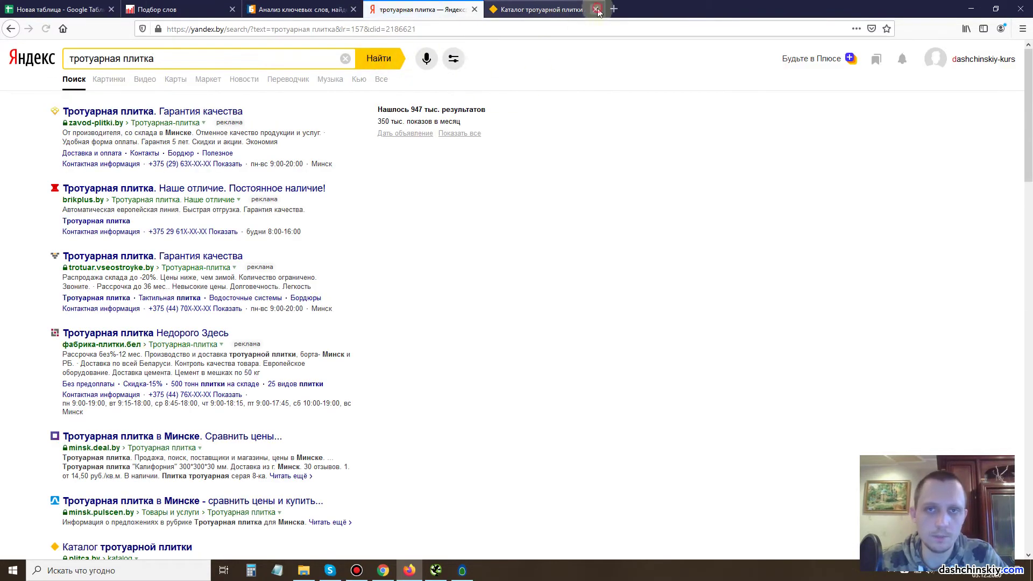
Open the organic results from belplitka.by, plitca.by, minsk.pulscen.by and minsk.deal.by in separate new tabs.
scroll(215, 194, "down", 5)
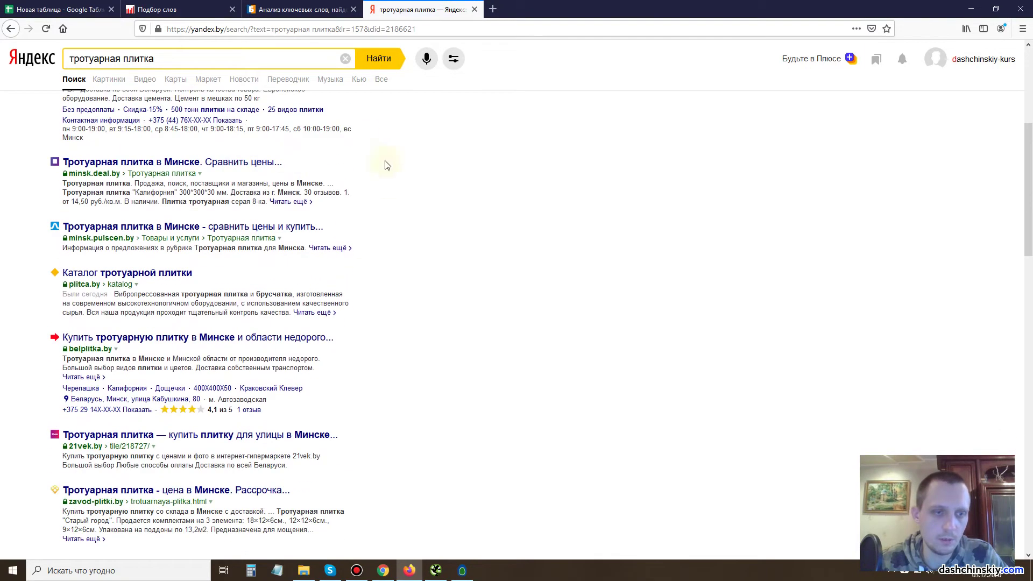
right_click(189, 335)
left_click(215, 341)
right_click(128, 273)
left_click(156, 277)
right_click(215, 226)
left_click(237, 232)
right_click(218, 161)
left_click(236, 172)
Open the results from 21vek.by, zavod-plitki.by and budnirb.by in separate new tabs as well.
scroll(234, 212, "down", 2)
right_click(205, 325)
left_click(236, 330)
scroll(215, 301, "down", 2)
right_click(199, 274)
left_click(220, 279)
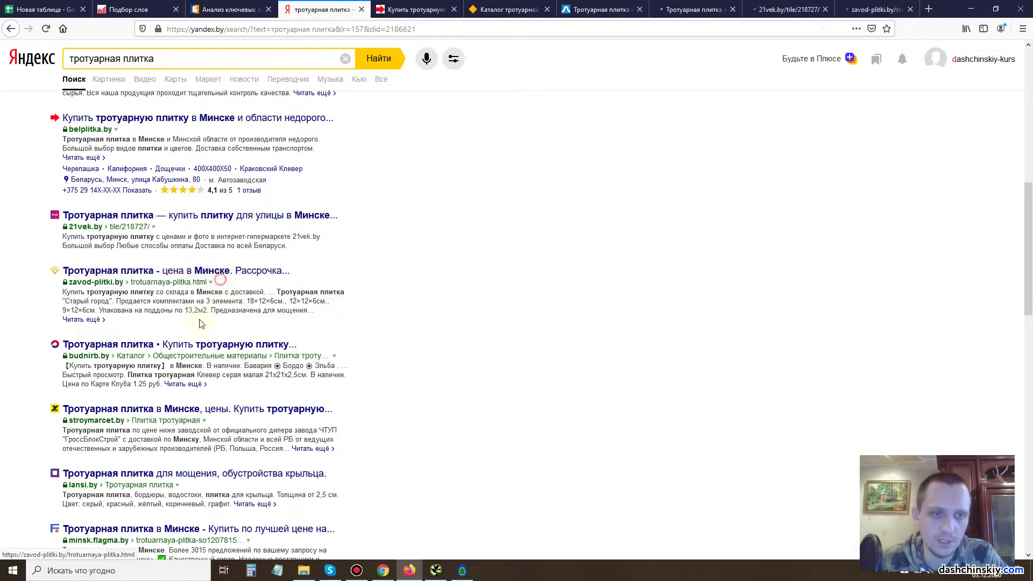
right_click(168, 345)
left_click(191, 349)
Open the stroymarcet.by and lansi.by results in new tabs and check the related searches at the end of the results page.
scroll(178, 365, "down", 2)
right_click(178, 368)
right_click(181, 359)
left_click(204, 363)
scroll(188, 430, "down", 2)
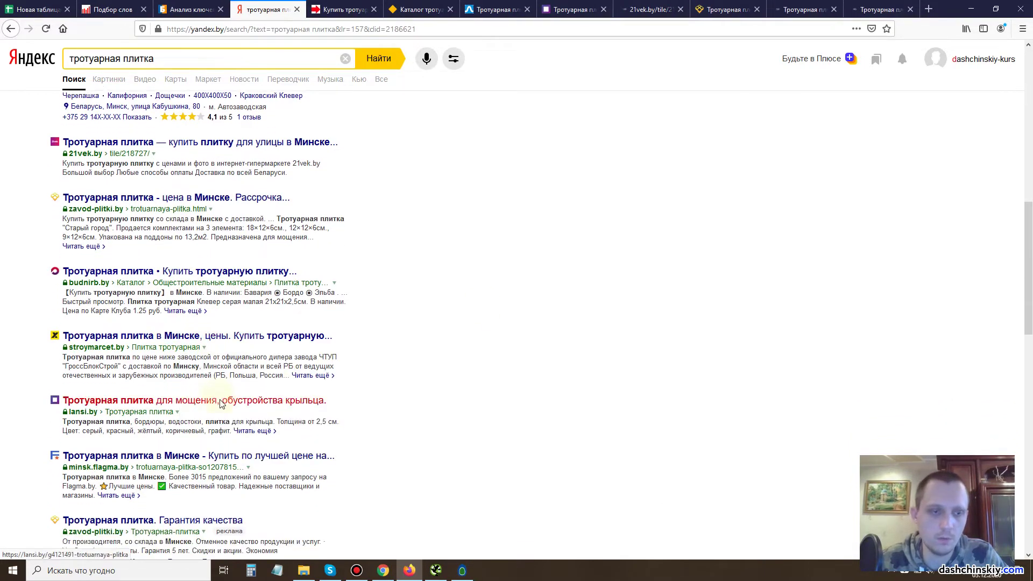
right_click(219, 364)
left_click(242, 371)
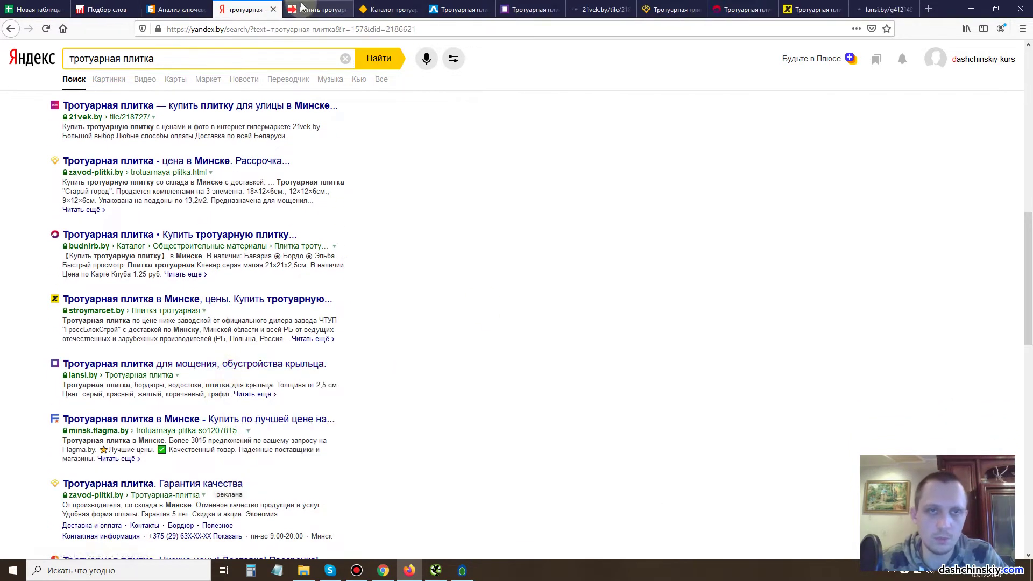
scroll(396, 316, "down", 10)
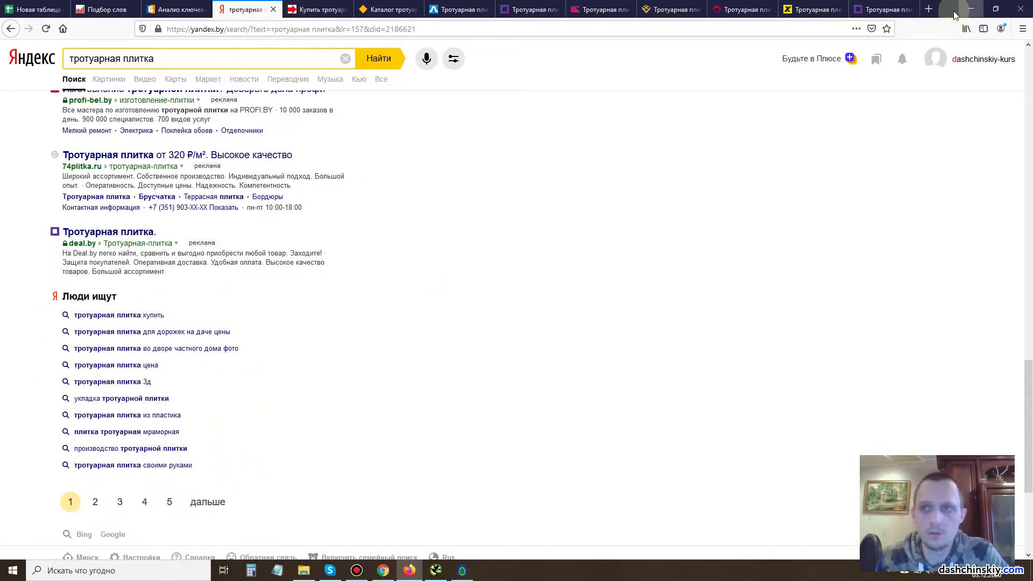
Find Google through a Yandex search for "go" in a new tab, open it and search for "тротуарная плитка".
left_click(928, 9)
type("go")
key("BackSpace")
key("BackSpace")
type("go")
key("Return")
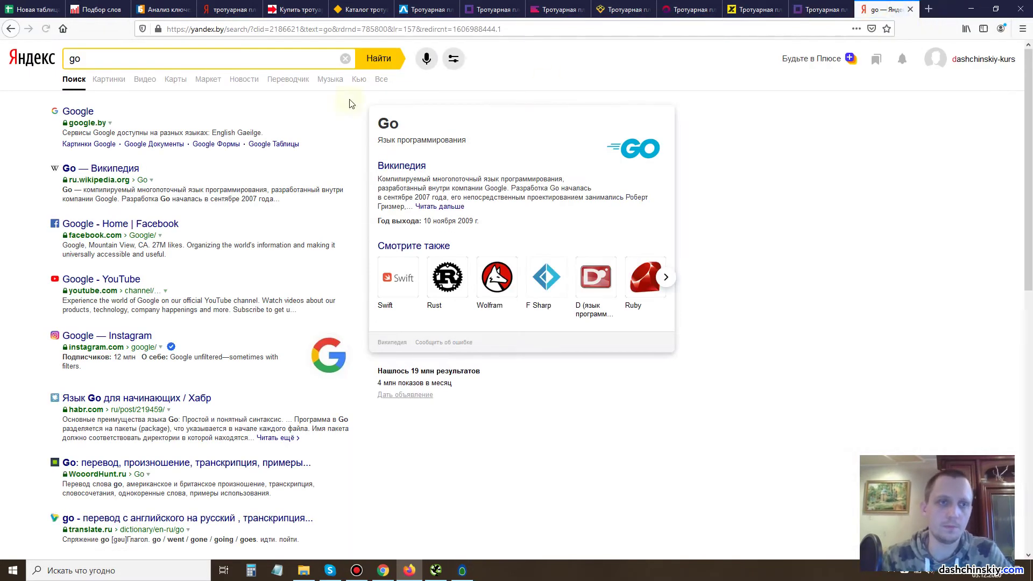
left_click(88, 113)
type("тротуарная плитка")
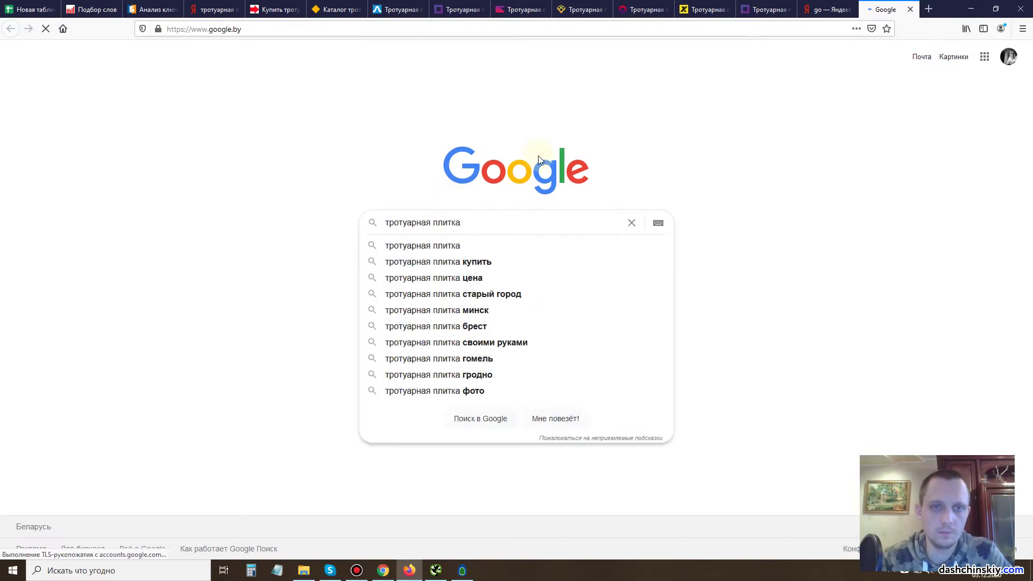
key("Return")
Examine the Google results for тротуарная плитка, including the organic listings and the related searches.
scroll(212, 235, "down", 20)
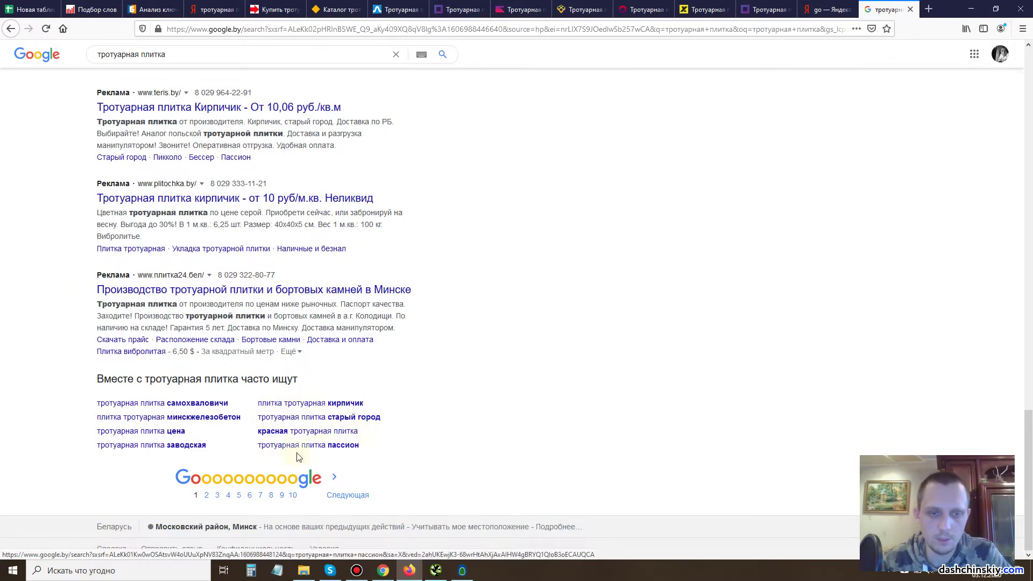
scroll(414, 406, "up", 20)
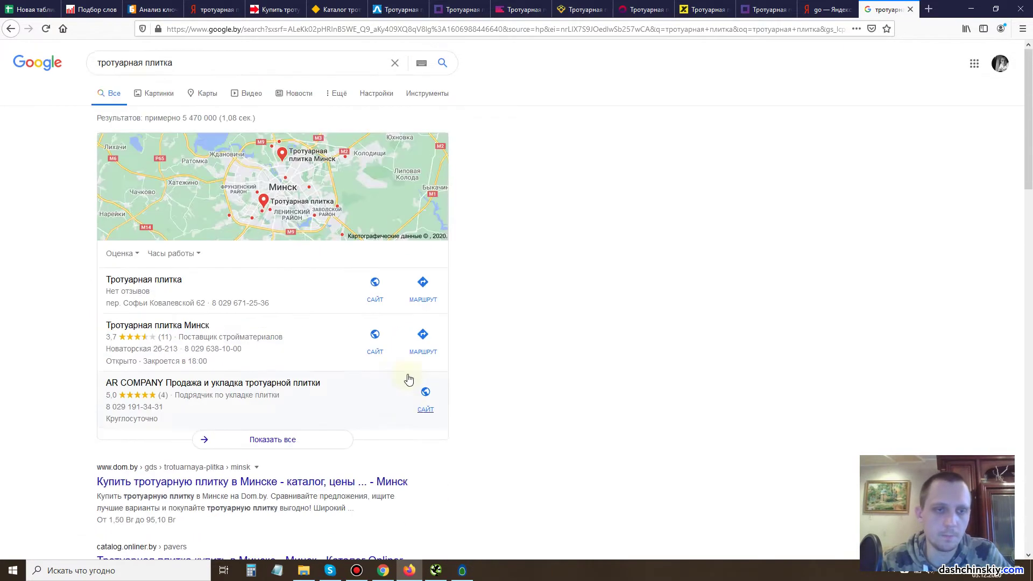
scroll(226, 179, "down", 7)
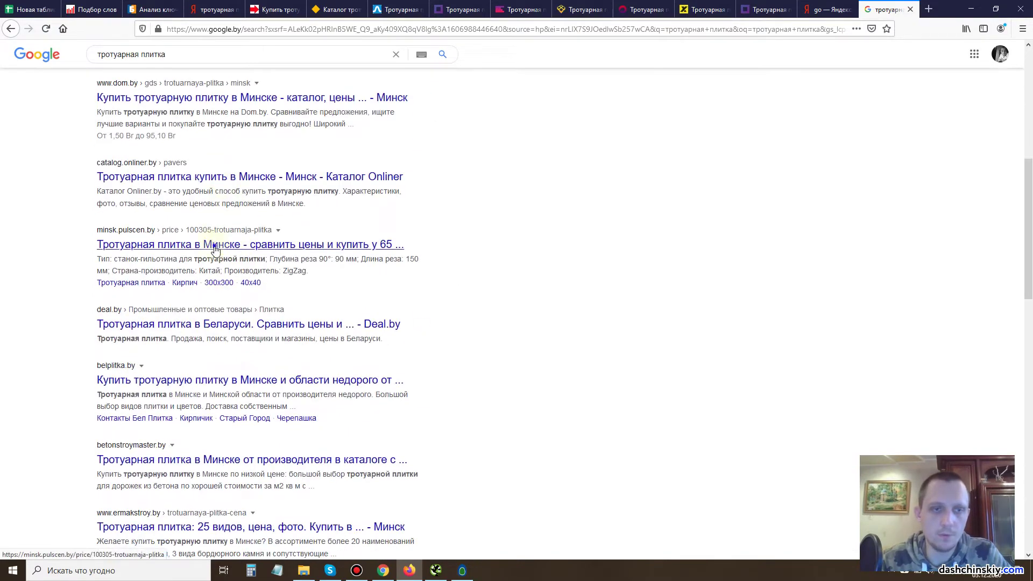
middle_click(242, 250)
left_click(889, 9)
left_click(910, 10)
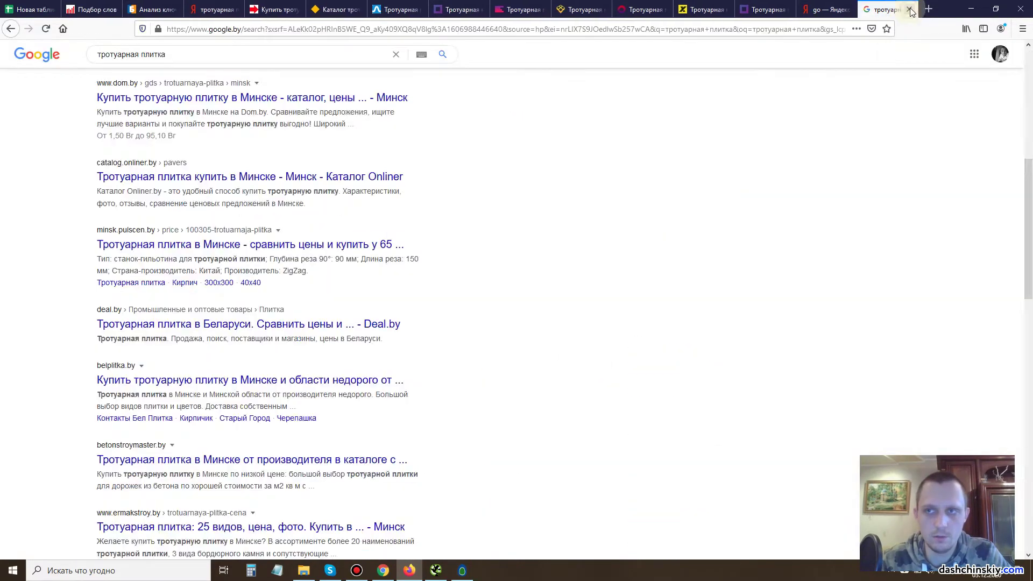
scroll(376, 269, "up", 3)
scroll(231, 322, "down", 4)
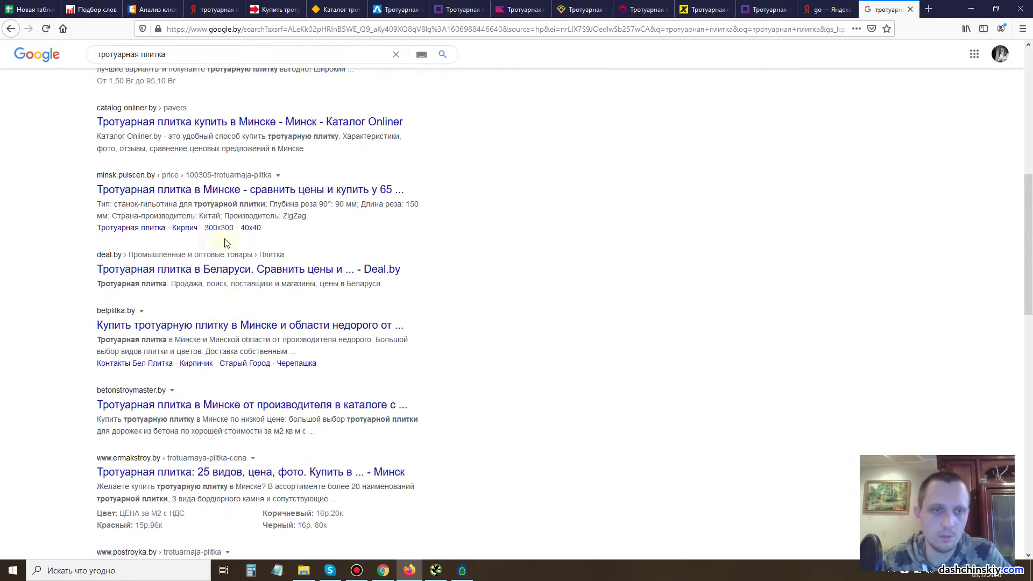
scroll(331, 321, "up", 4)
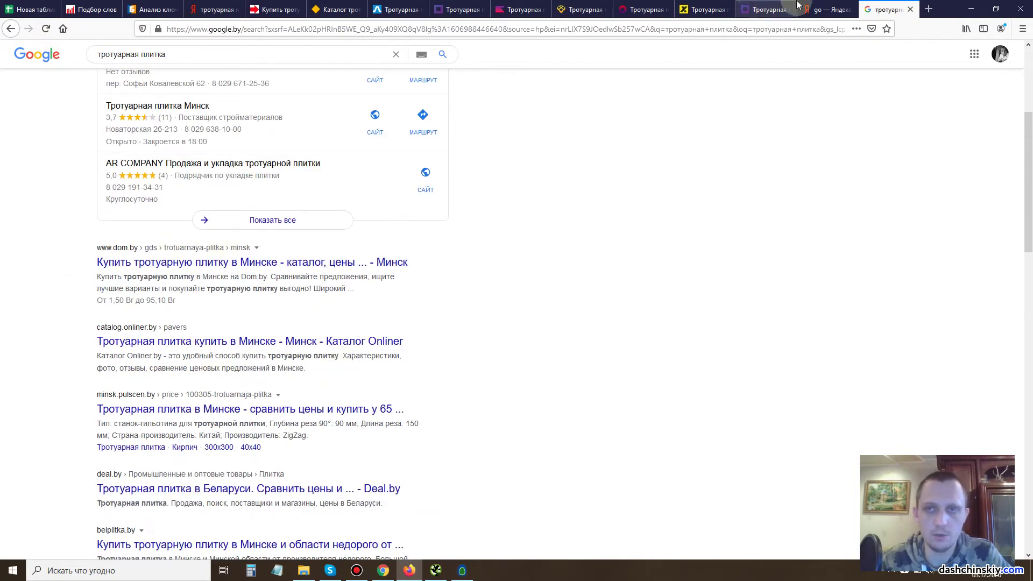
Return to the Yandex results for тротуарная плитка and review the listings, related queries and search suggestions.
left_click(825, 10)
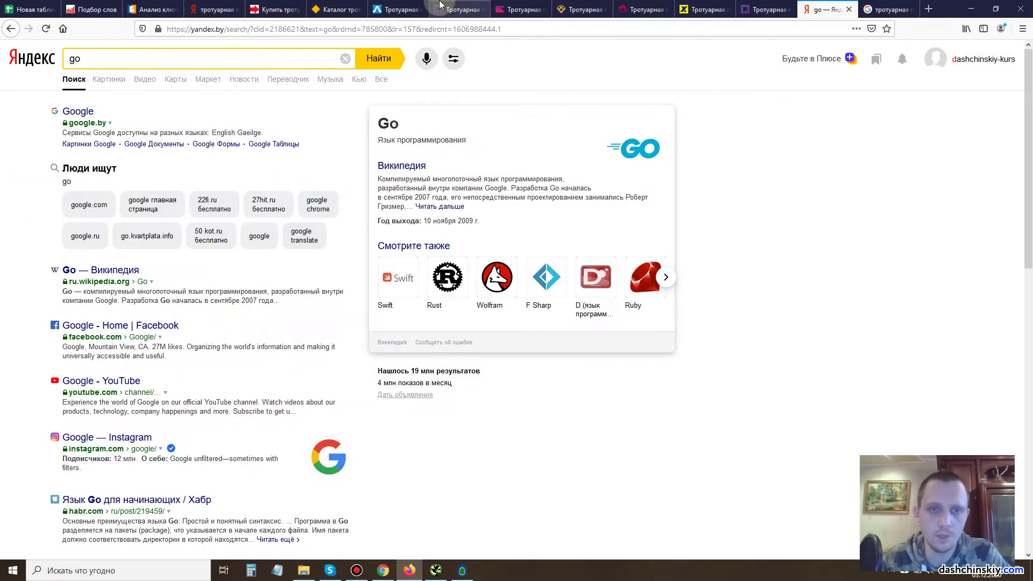
left_click(221, 5)
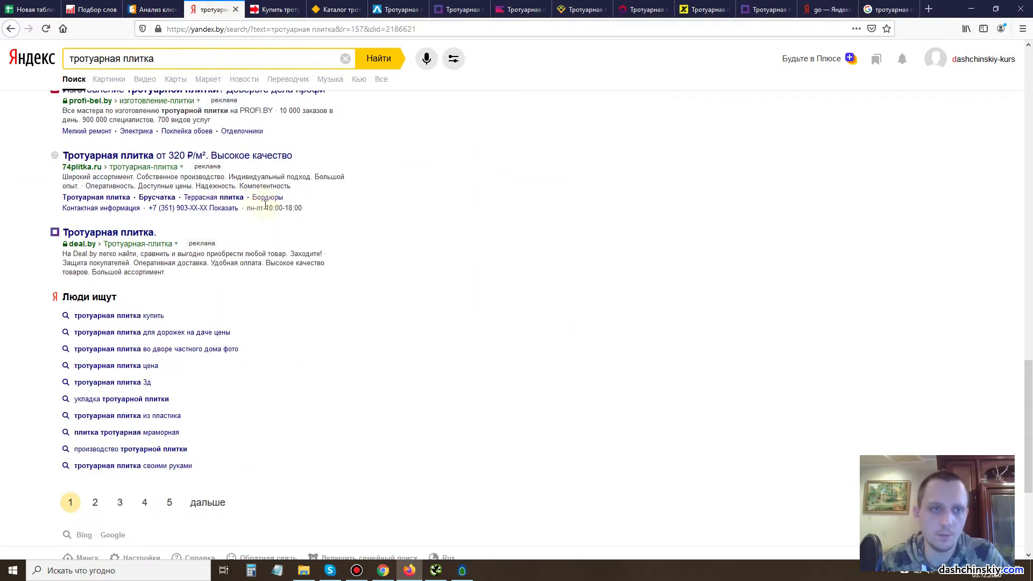
scroll(265, 205, "up", 15)
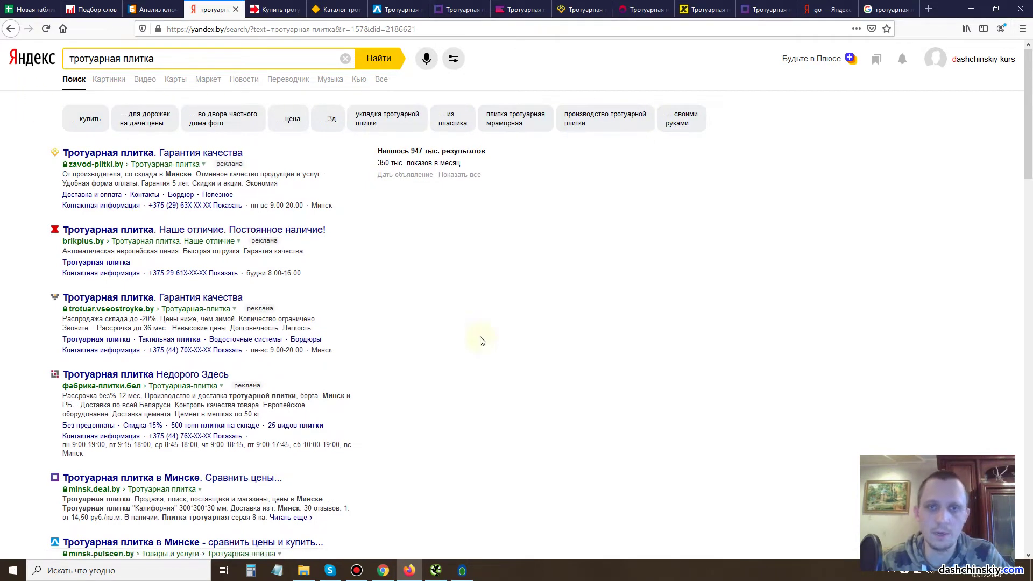
scroll(150, 285, "down", 2)
scroll(235, 141, "up", 2)
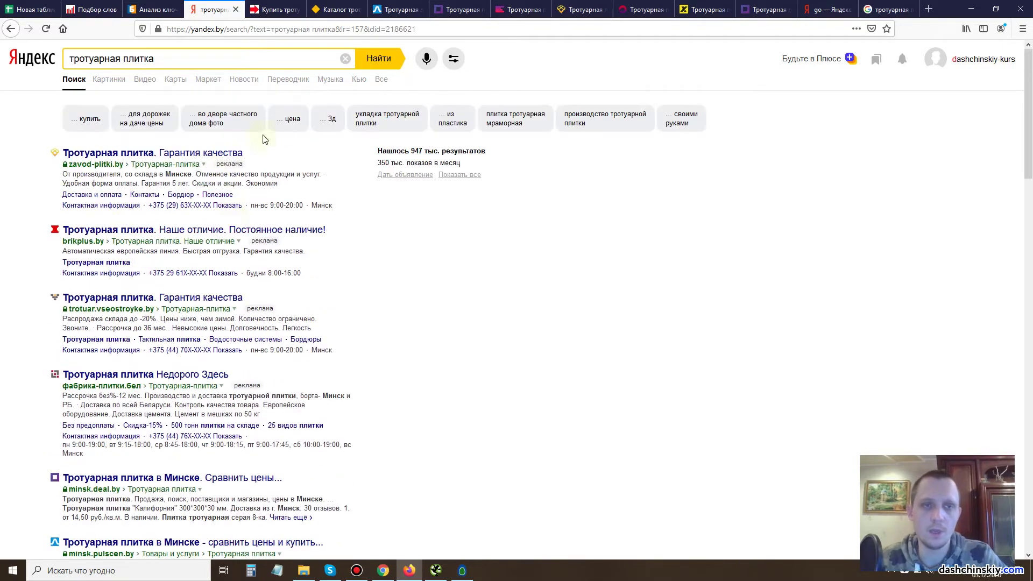
scroll(302, 129, "down", 15)
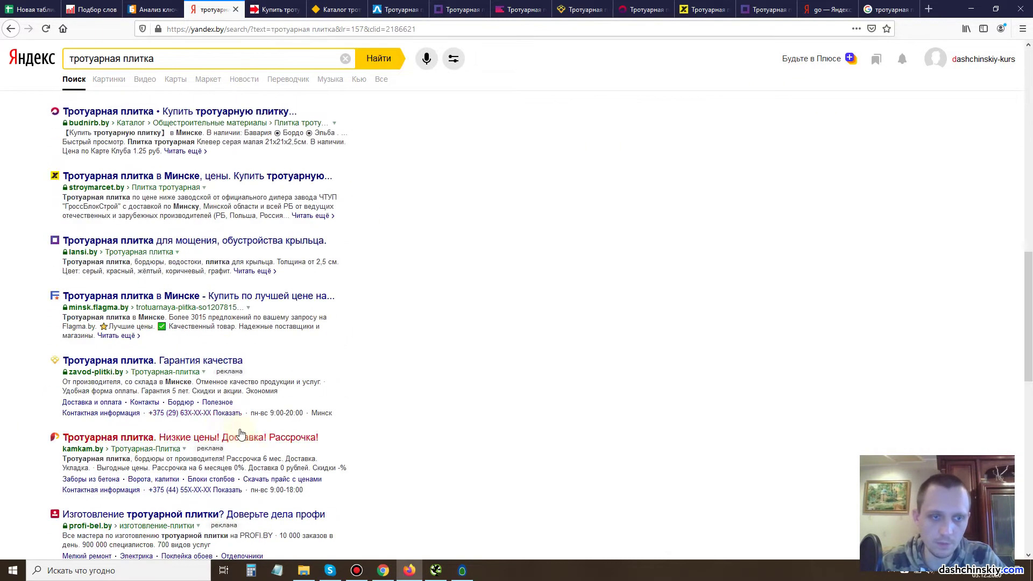
scroll(201, 75, "up", 6)
left_click(198, 60)
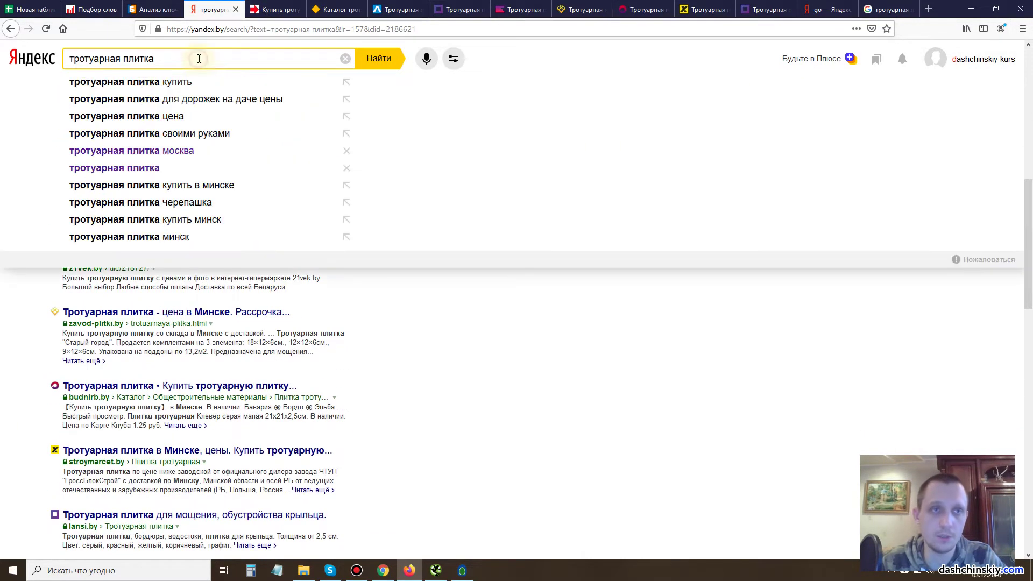
left_click(566, 444)
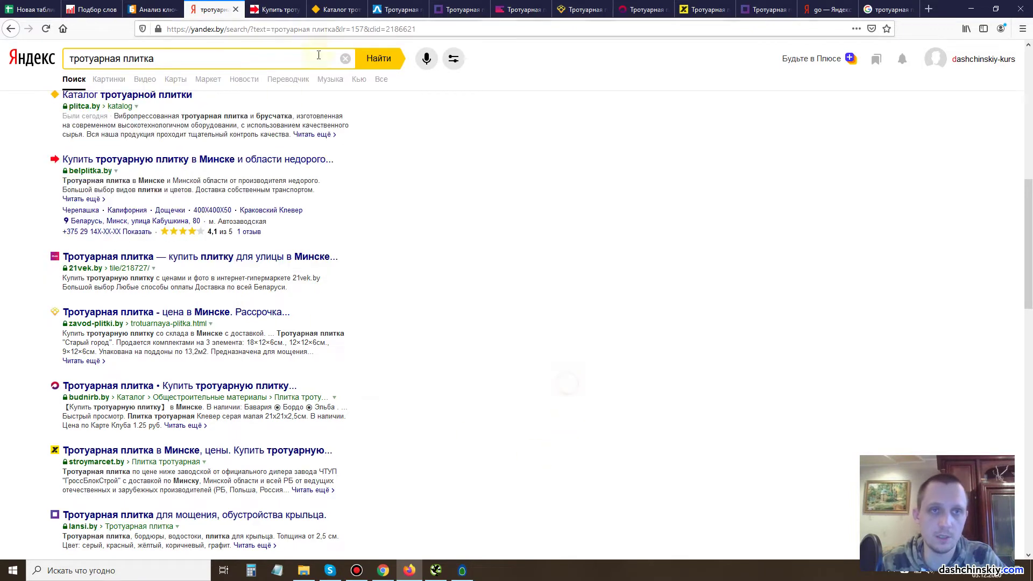
scroll(647, 188, "up", 10)
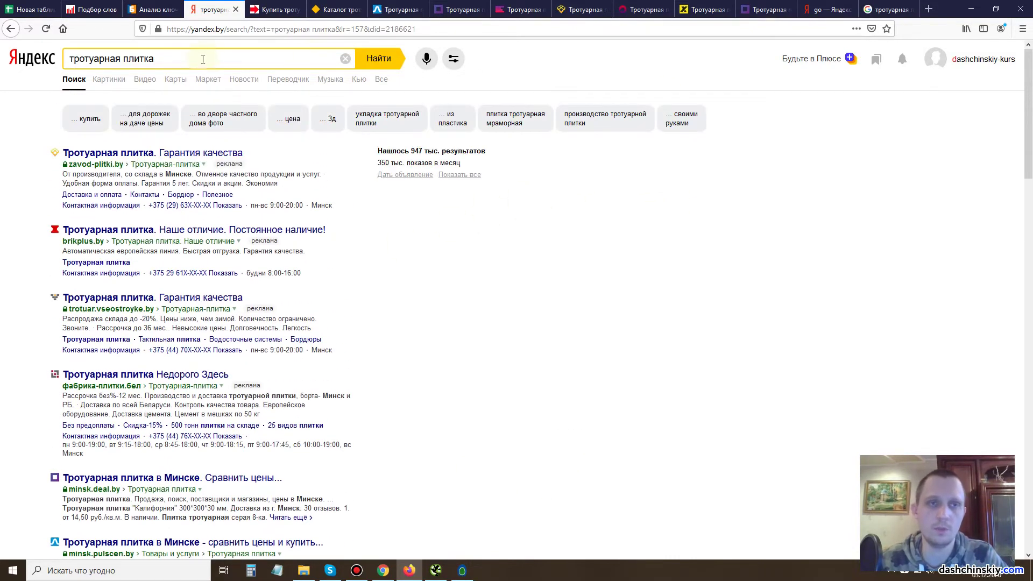
left_click(215, 63)
Examine the tile categories on belplitka.by and the type, purpose and colour filters in the plitca.by catalogue.
left_click(274, 9)
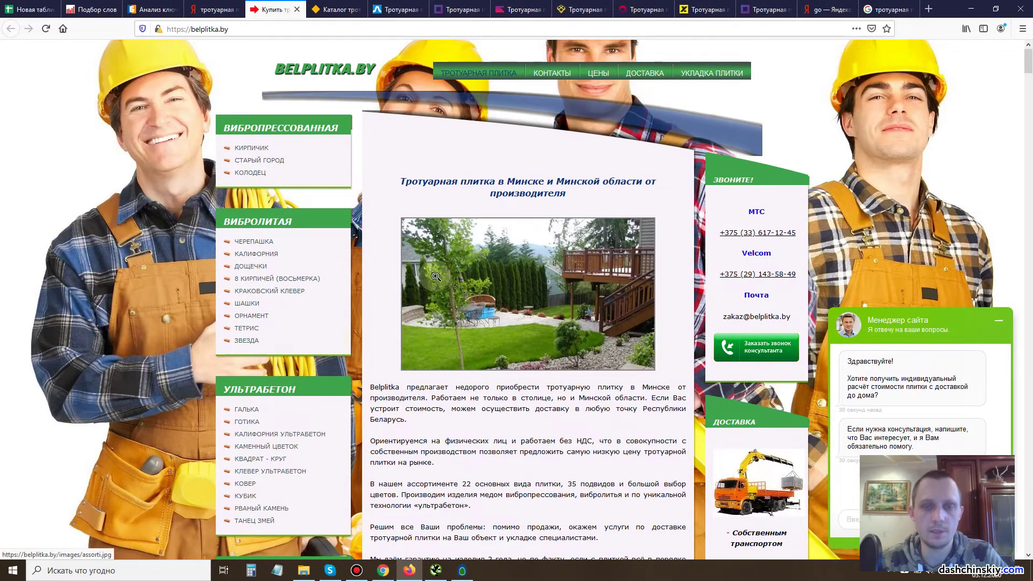
scroll(438, 363, "down", 6)
scroll(517, 310, "up", 6)
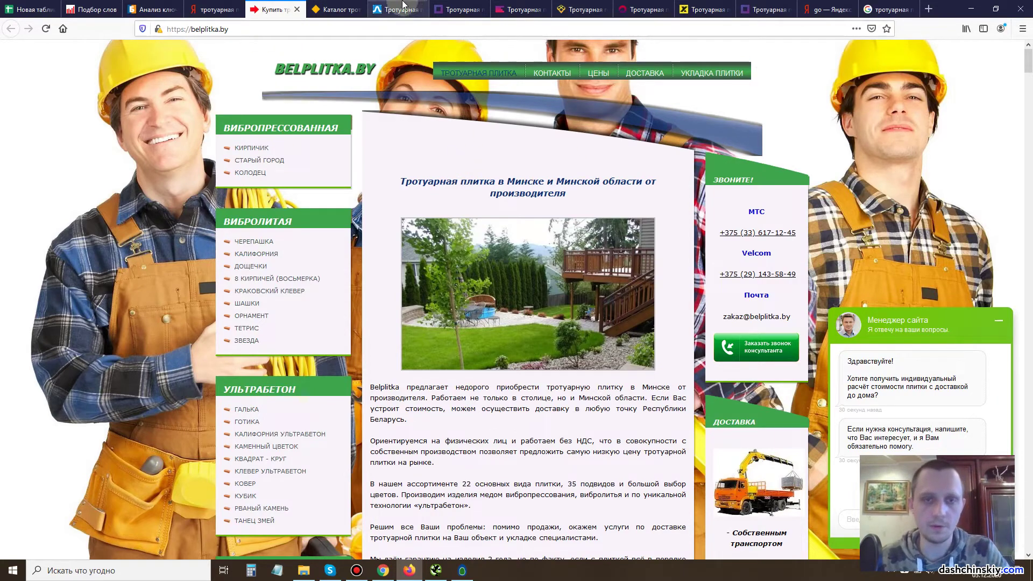
left_click(333, 9)
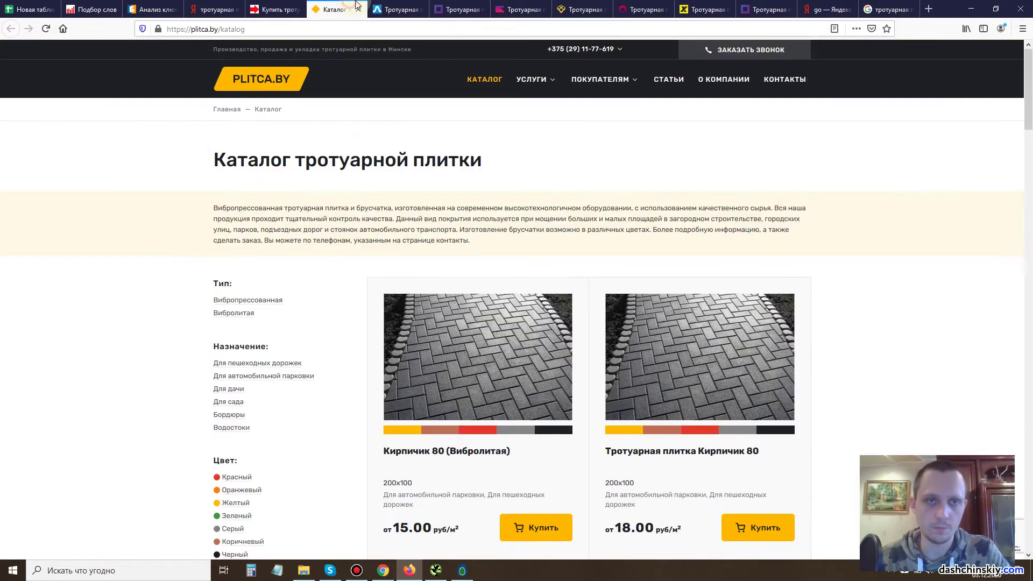
scroll(414, 139, "down", 3)
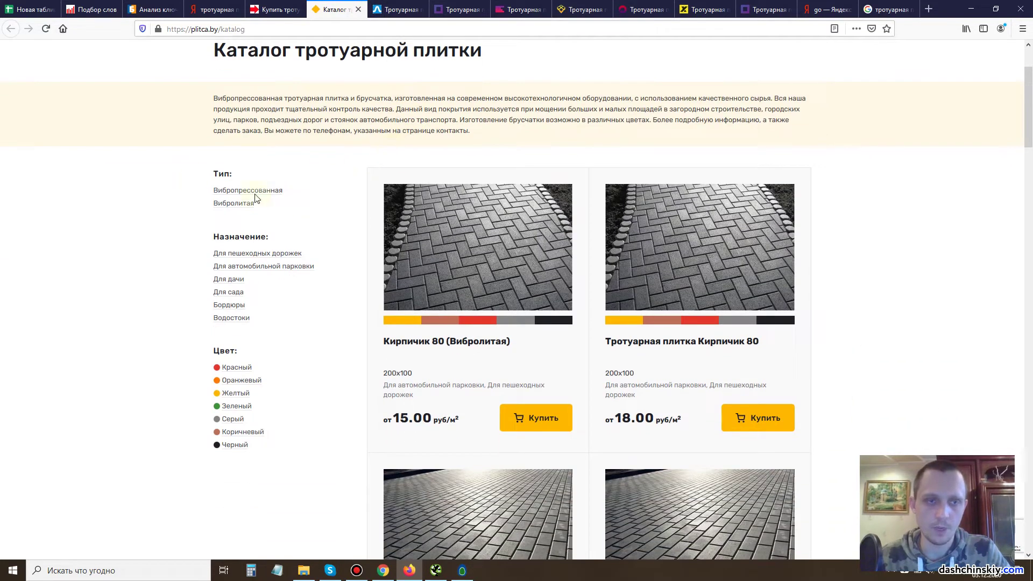
Take the tile type "Вибропрессованная" from the plitca.by catalogue and look it up in Yandex Wordstat.
left_click_drag(292, 193, 219, 193)
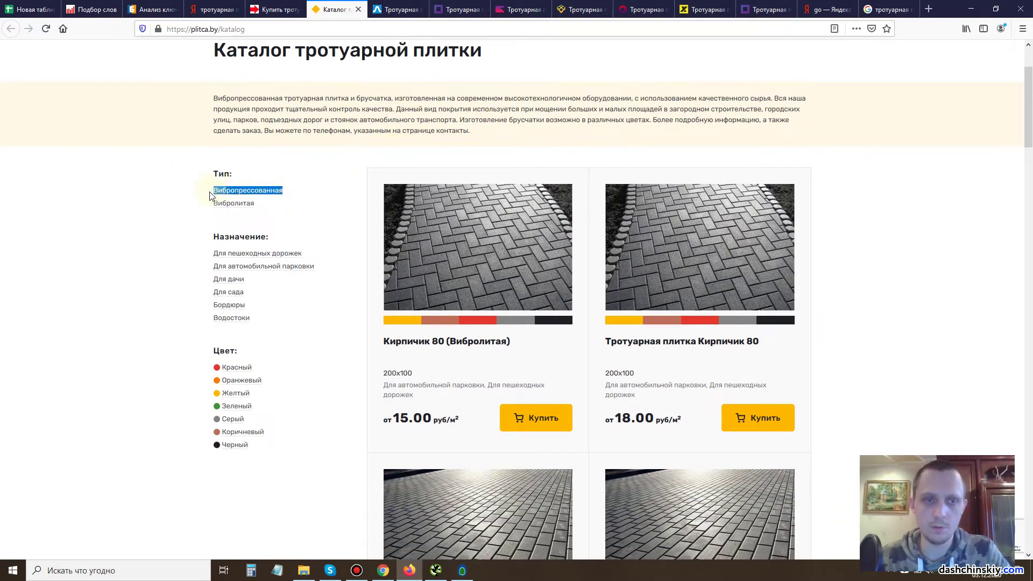
left_click(215, 9)
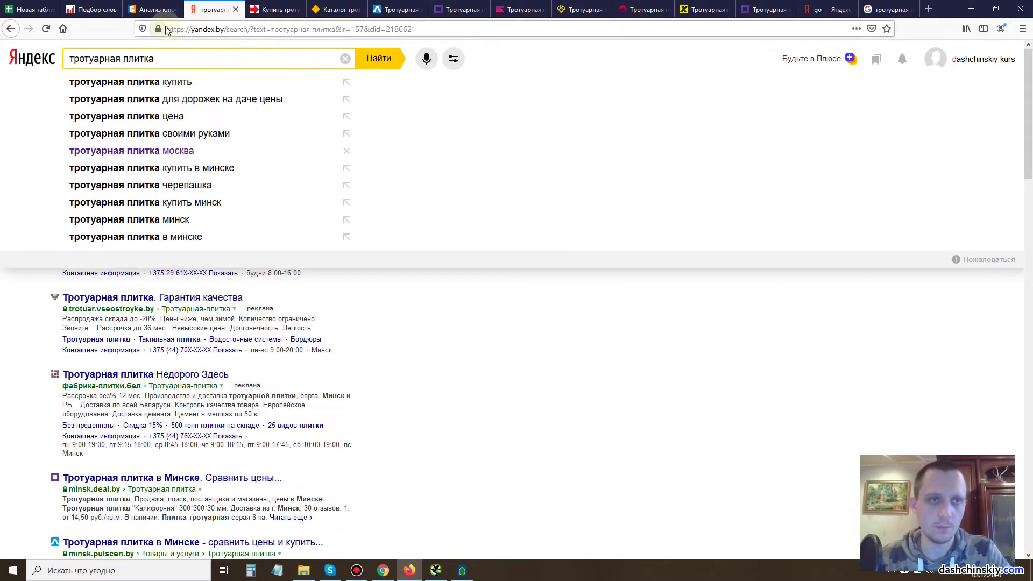
left_click(154, 10)
left_click(94, 9)
type("Вибропрессованная")
key("Return")
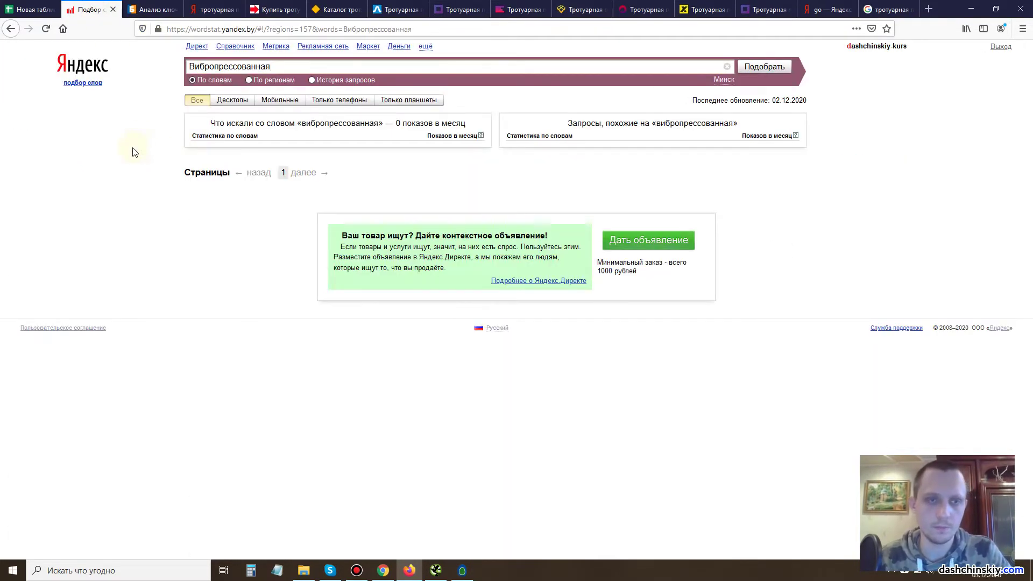
Change the Wordstat region from Минск to Москва for the query "Вибропрессованная".
left_click(724, 81)
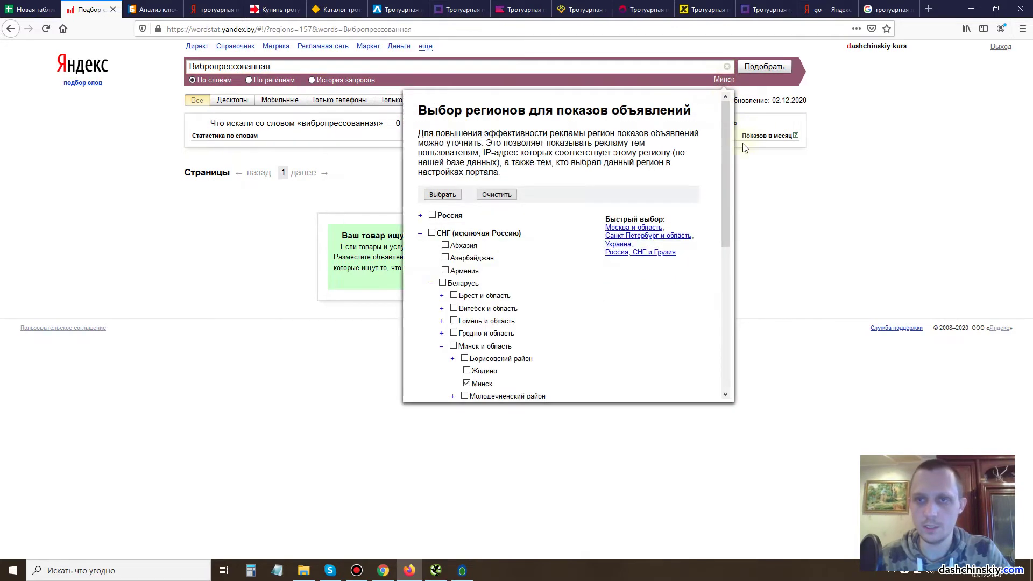
scroll(450, 267, "down", 4)
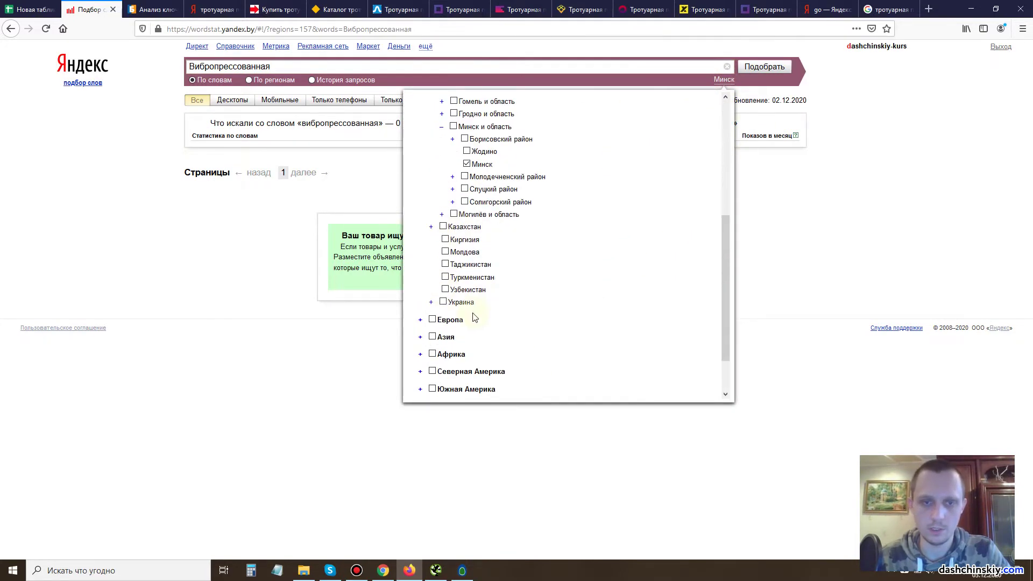
scroll(474, 317, "up", 4)
scroll(465, 323, "down", 1)
left_click(467, 328)
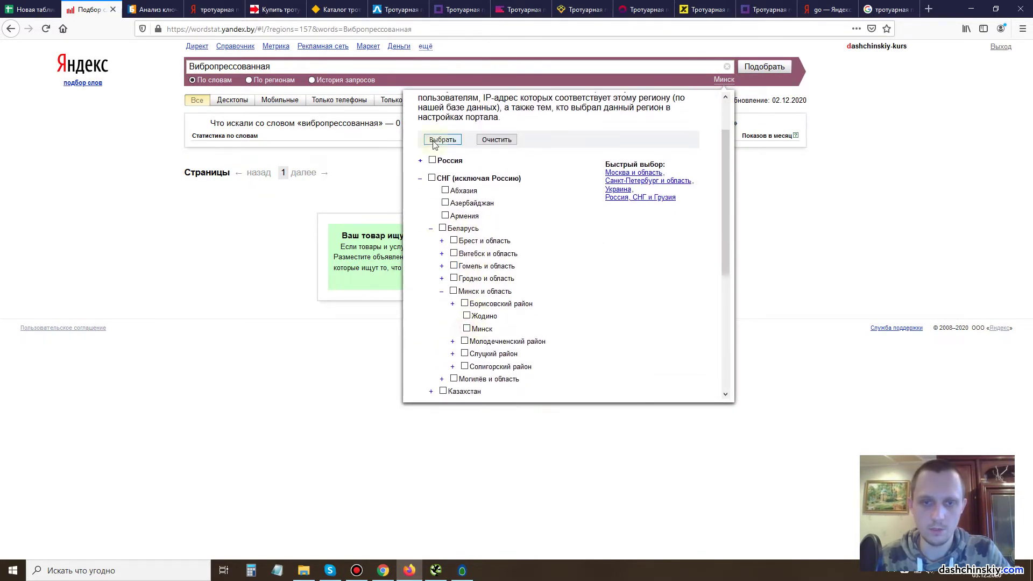
left_click(431, 161)
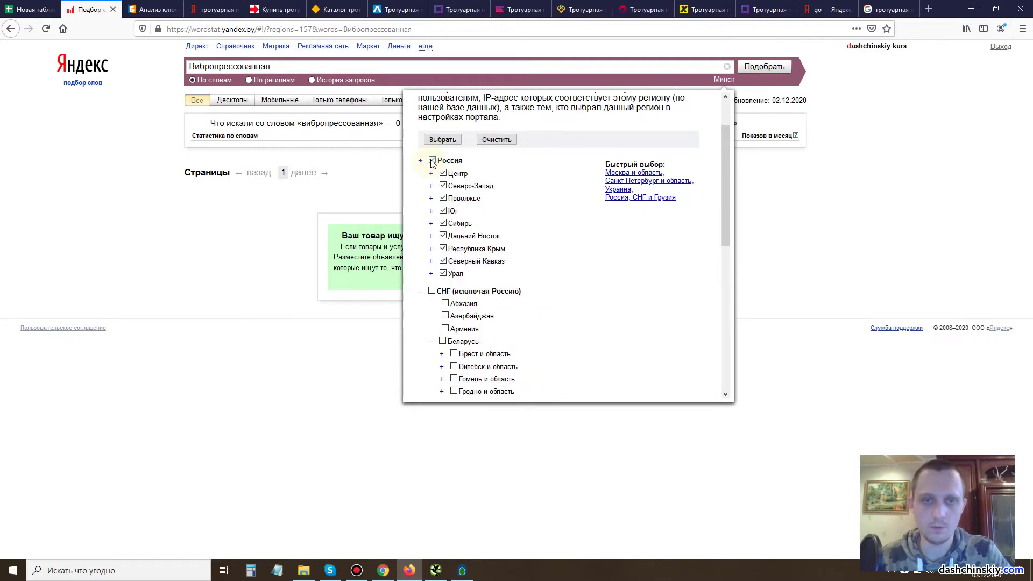
left_click(430, 173)
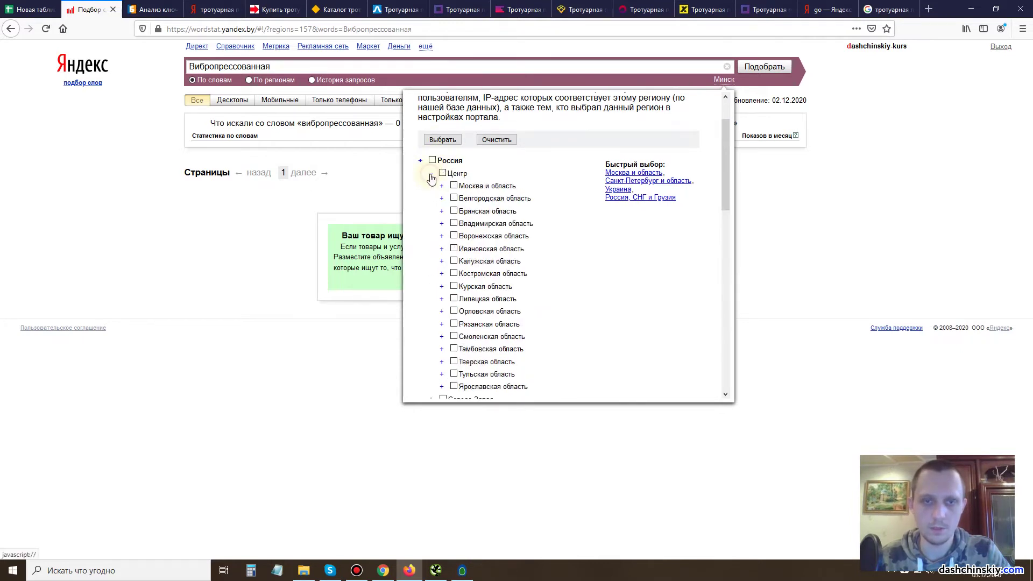
left_click(441, 186)
left_click(465, 198)
left_click(442, 139)
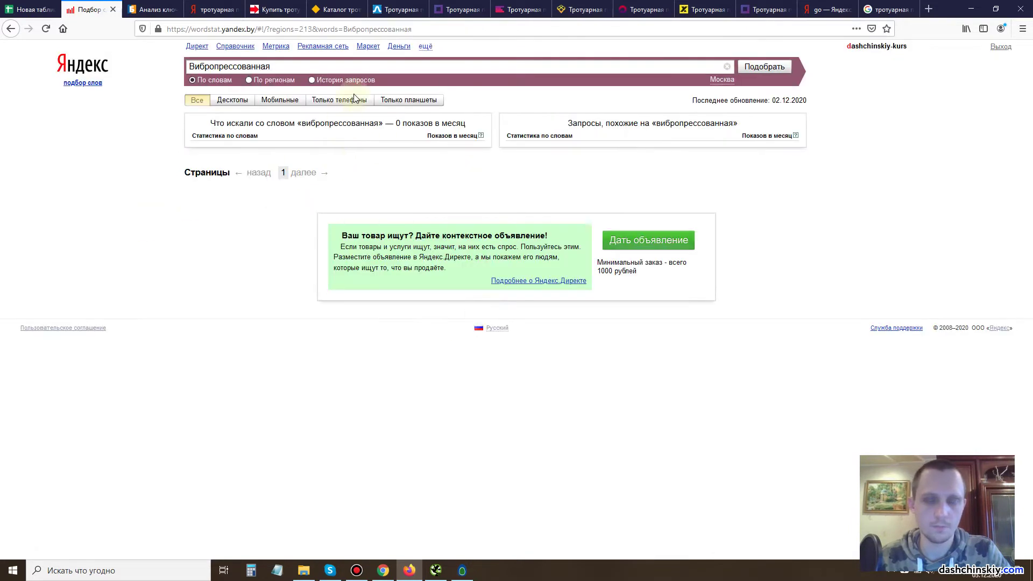
Search Yandex for "Вибропрессованная" in a new browser tab and copy the corrected spelling of the query.
left_click(287, 67)
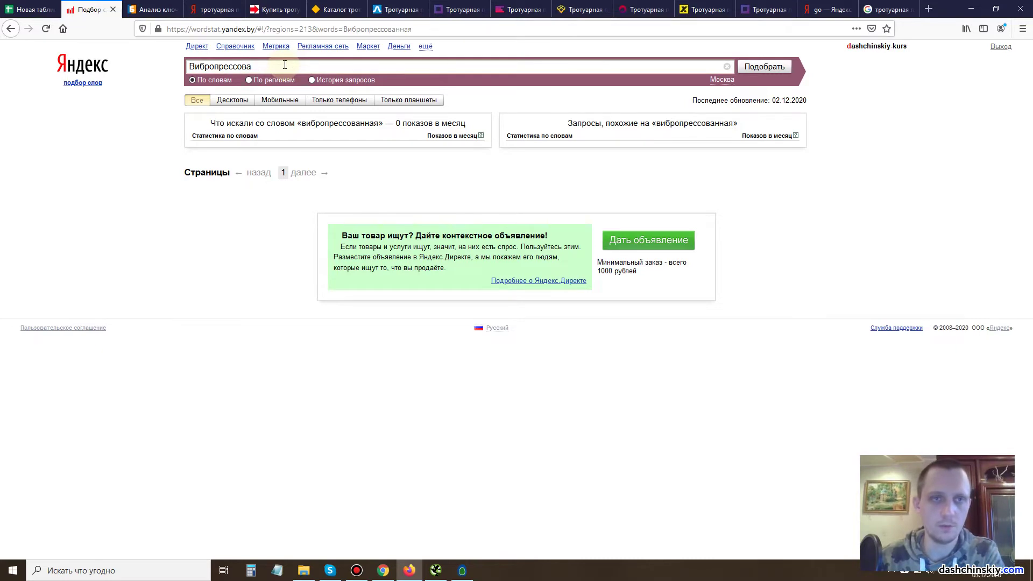
left_click(927, 9)
type("Вибропрессованная")
key("Return")
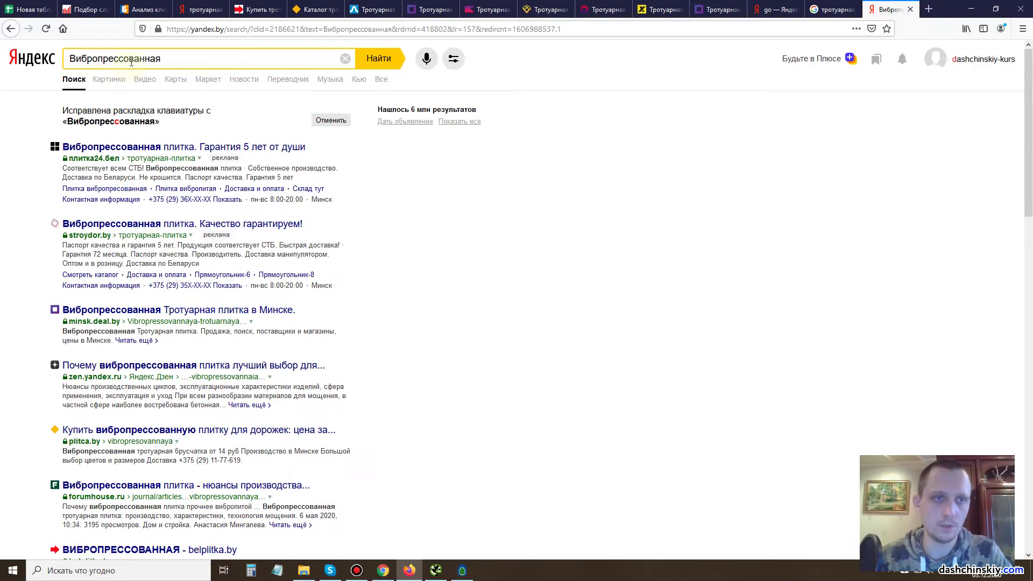
triple_click(183, 57)
key("ctrl+c")
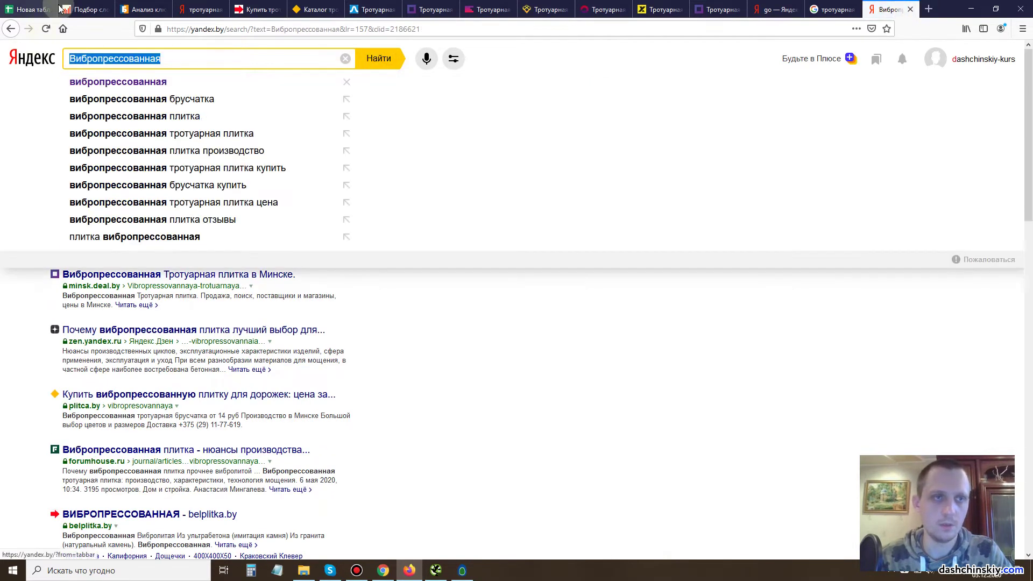
Look up the correctly spelled "Вибропрессованная" in Yandex Wordstat.
left_click(81, 9)
double_click(277, 61)
key("ctrl+v")
left_click(764, 67)
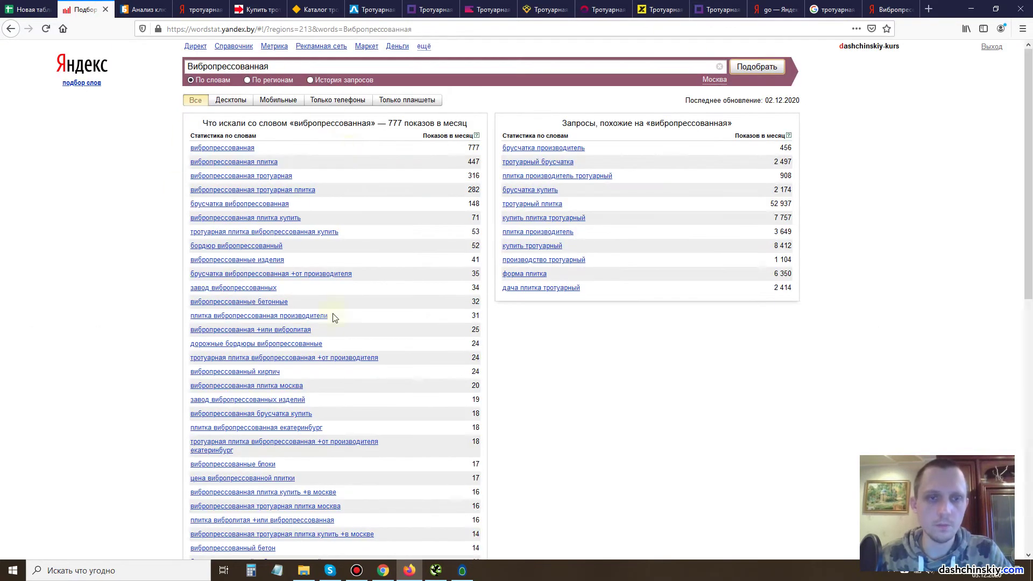
Take the phrase "вибропрессованная плитка" from the Wordstat list, search Yandex for it and review the listings.
left_click_drag(281, 164, 188, 164)
key("ctrl+c")
left_click(874, 8)
key("ctrl+v")
key("Return")
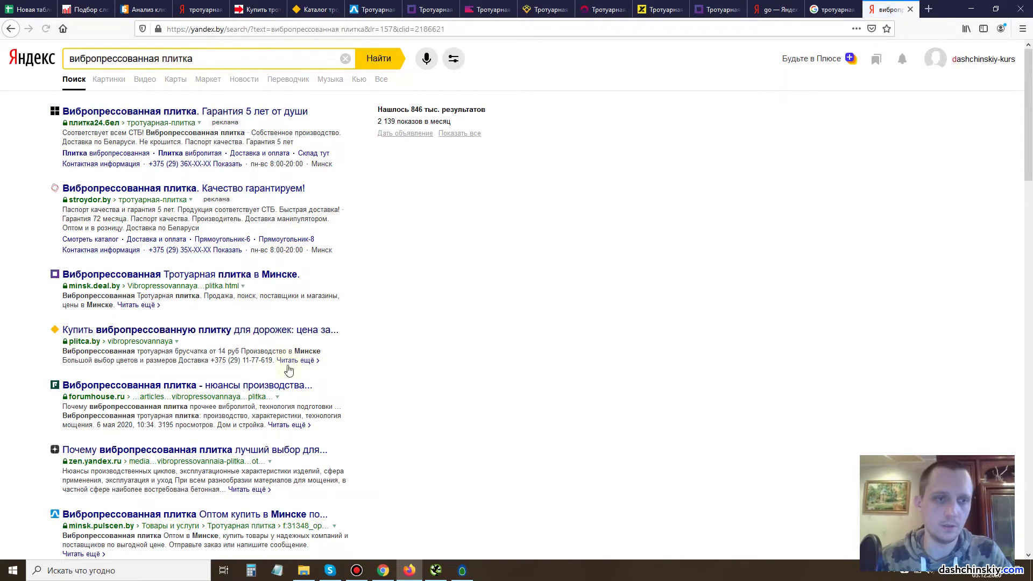
scroll(214, 267, "down", 2)
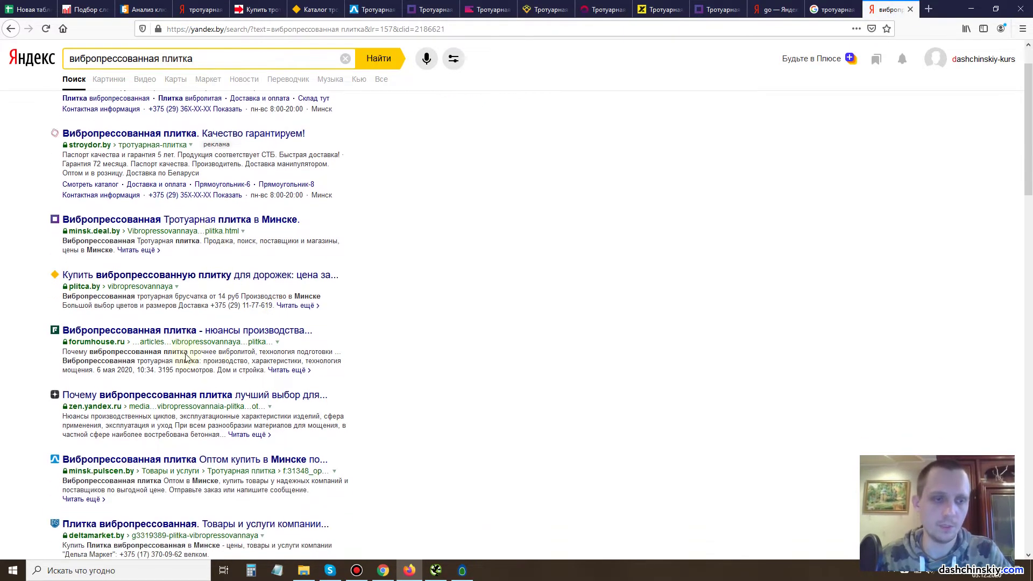
scroll(182, 330, "down", 5)
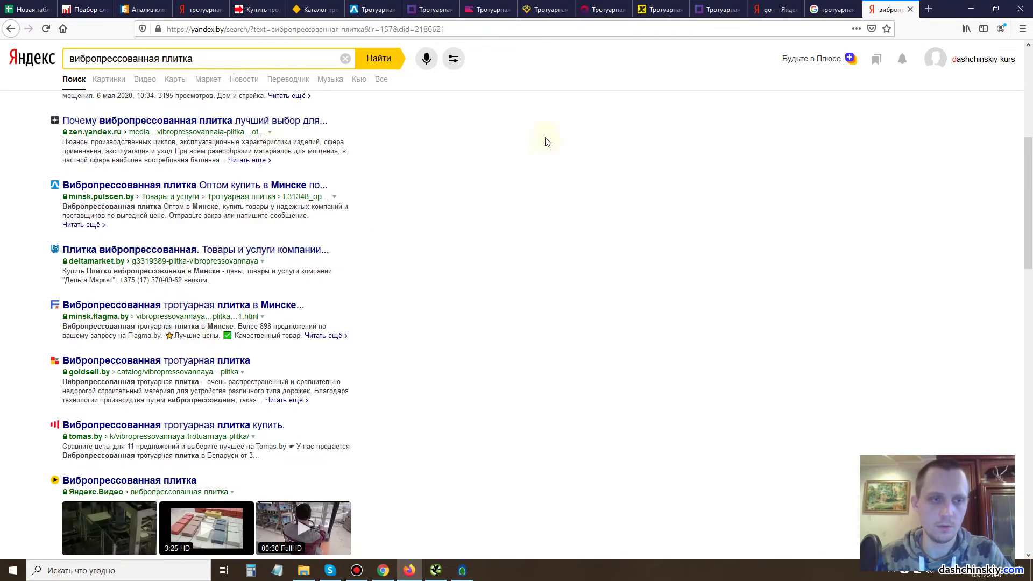
Return to the Wordstat results for "Вибропрессованная" and set the region to Минск.
left_click(86, 9)
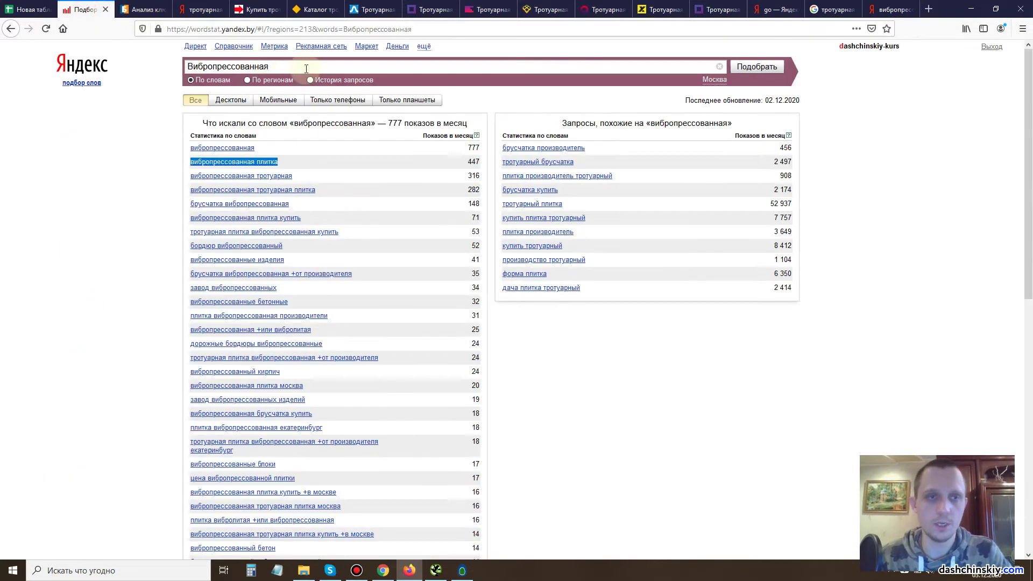
left_click(323, 157)
left_click_drag(213, 152, 191, 149)
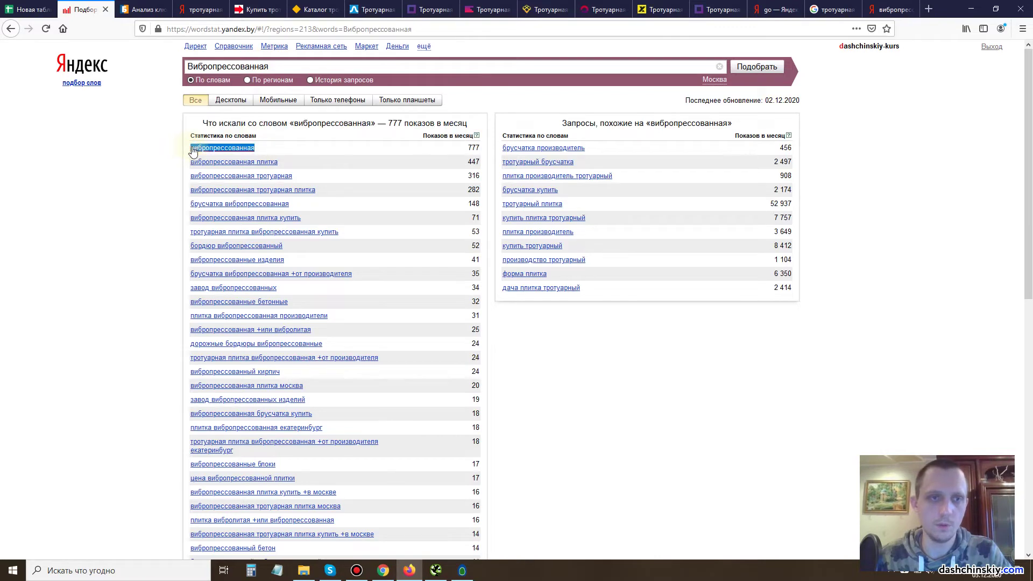
left_click(717, 81)
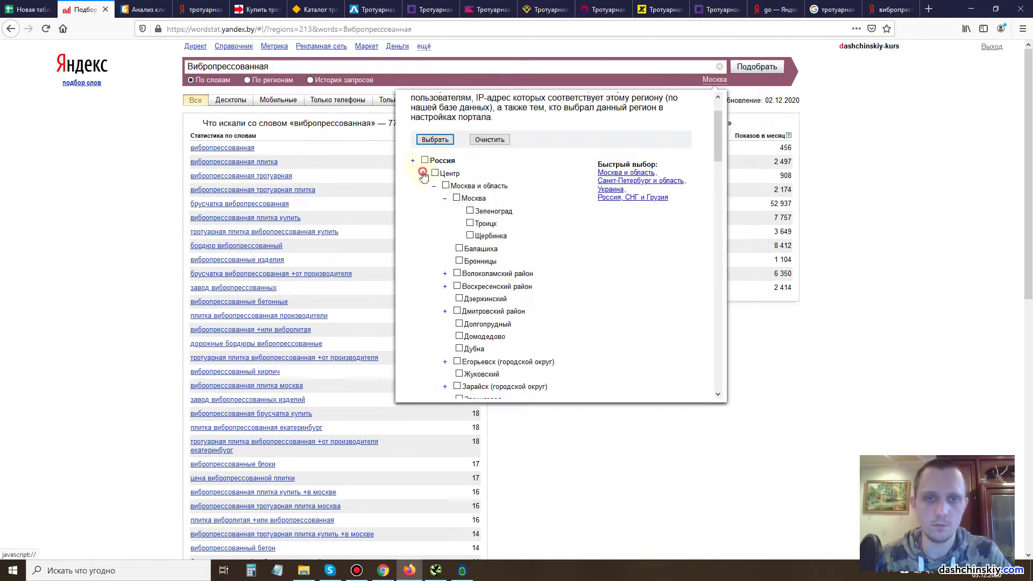
left_click(423, 173)
scroll(448, 286, "down", 3)
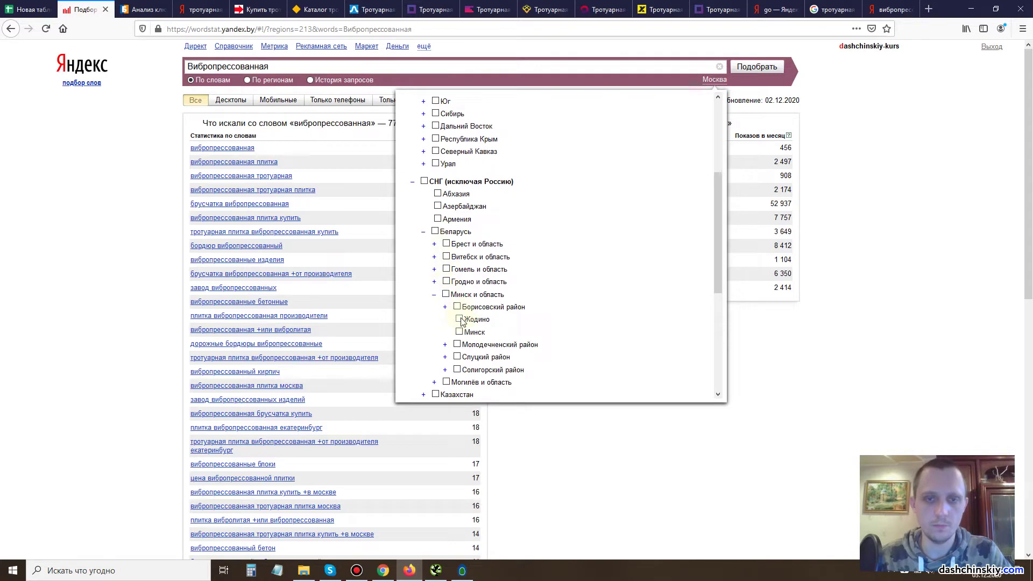
scroll(460, 333, "down", 5)
left_click(430, 371)
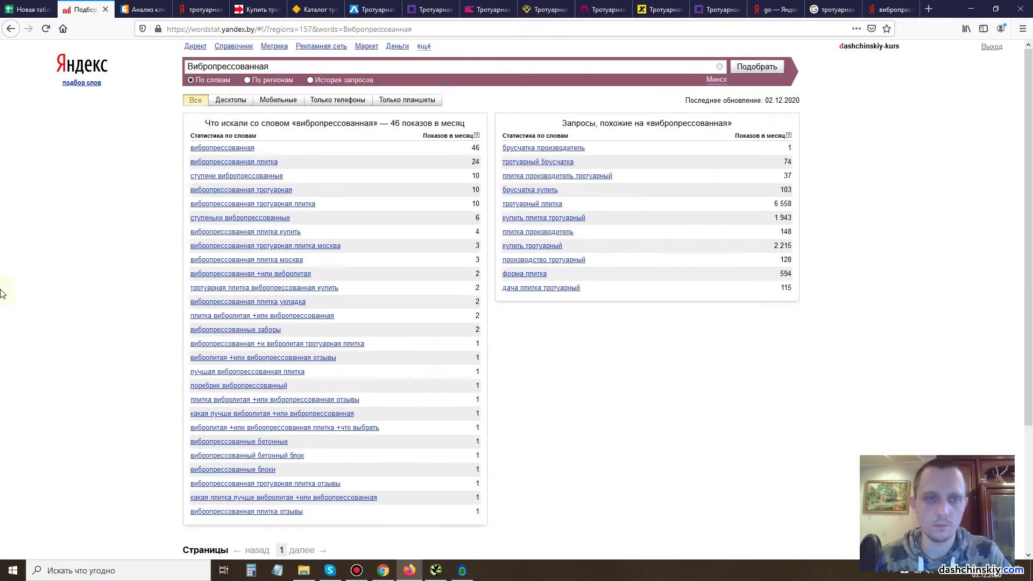
Add "вибропрессованная" to cell A6 of the тротуарная плитка sheet in Google Sheets, without link formatting.
left_click(30, 10)
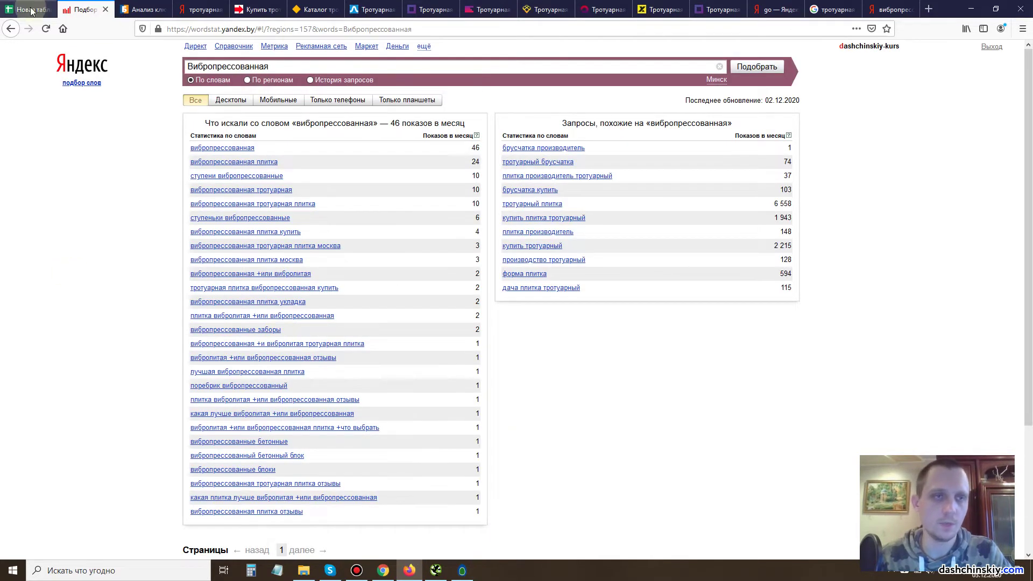
left_click(164, 186)
type("вибропрессованная")
left_click(355, 199)
left_click(372, 219)
Place the quoted phrase "тротуарная плитка плитка плитка плитка плитка плитка" in cell G5, away from the query list.
left_click(223, 297)
left_click(213, 221)
left_click(623, 175)
type("\"тротуарная плитка плитка плитка плитка плитка плитка\"")
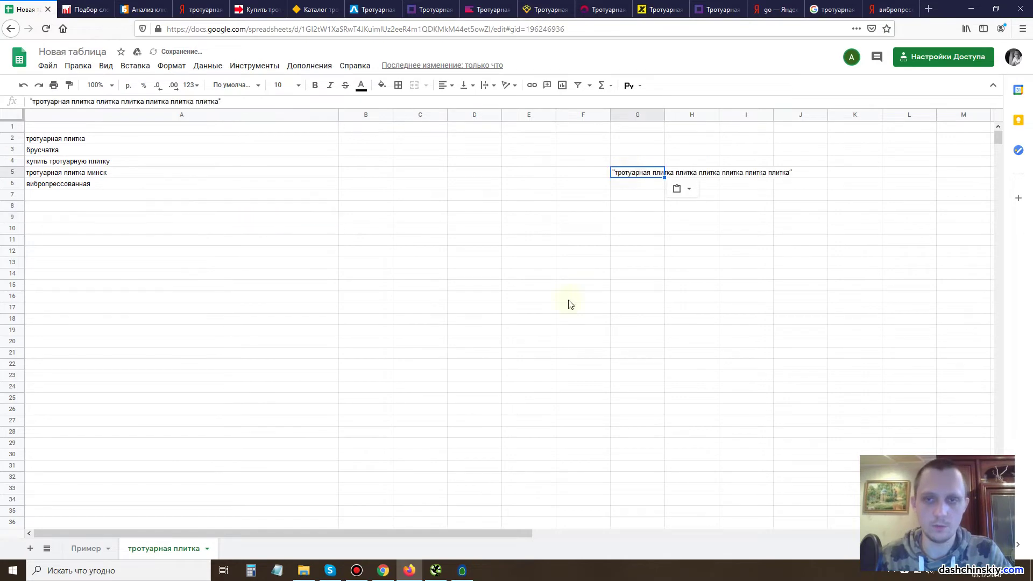
left_click(436, 305)
Take the tile type "Вибролитая" from the plitca.by catalogue and look it up in Yandex Wordstat.
left_click(258, 9)
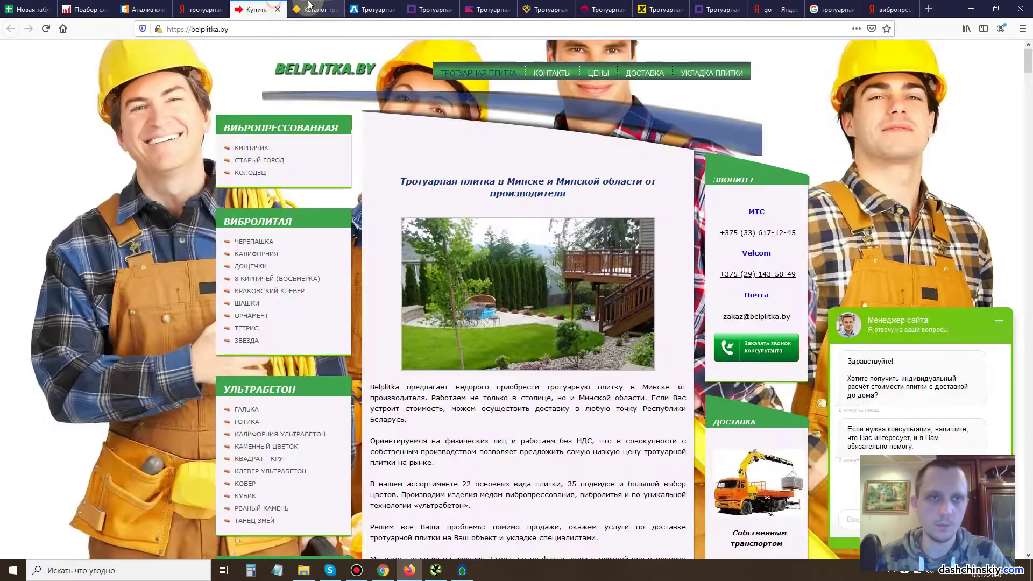
left_click(312, 9)
left_click_drag(259, 201, 246, 207)
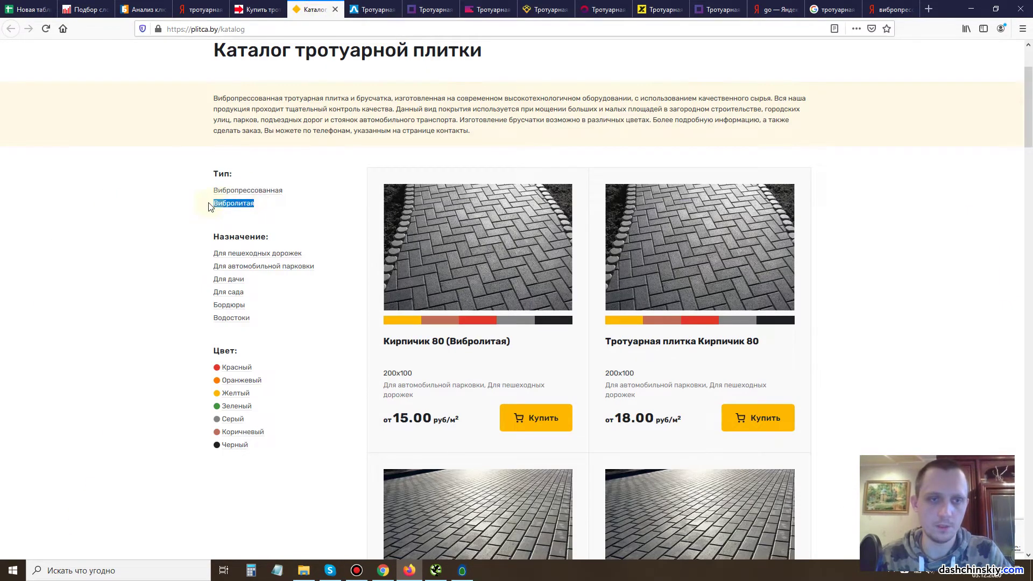
left_click(258, 9)
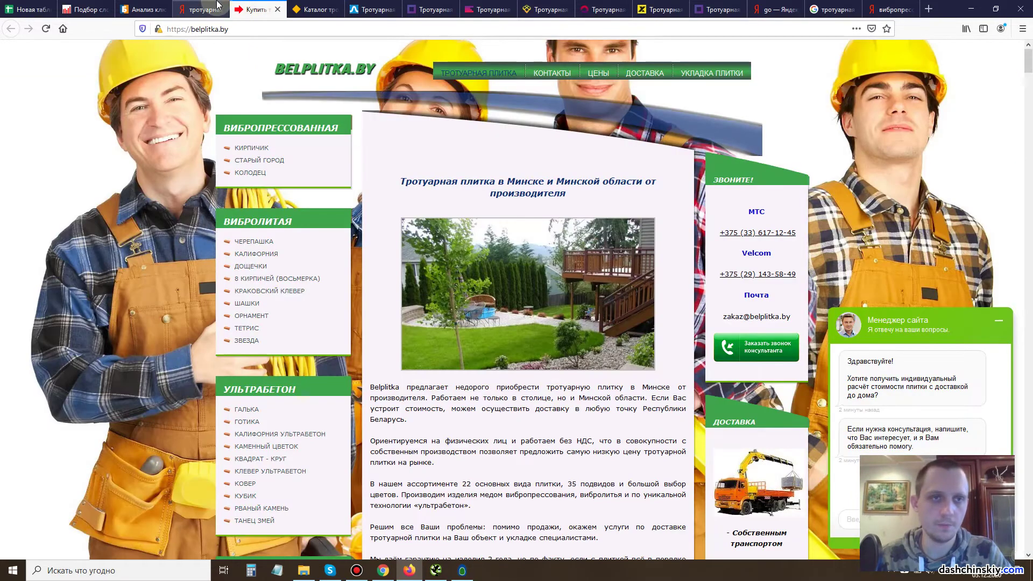
left_click(199, 10)
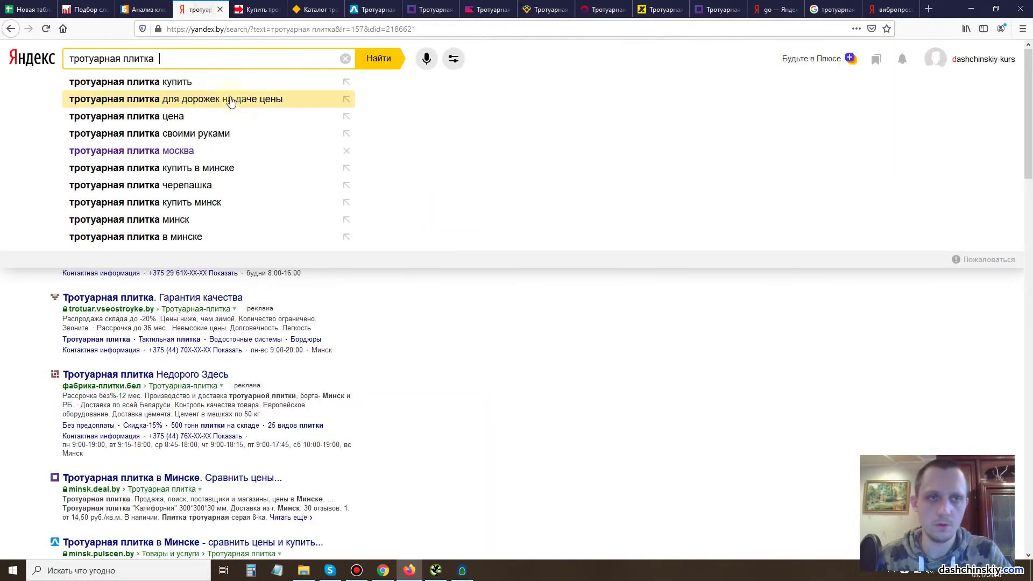
left_click(84, 9)
type("Вибролитая")
key("Return")
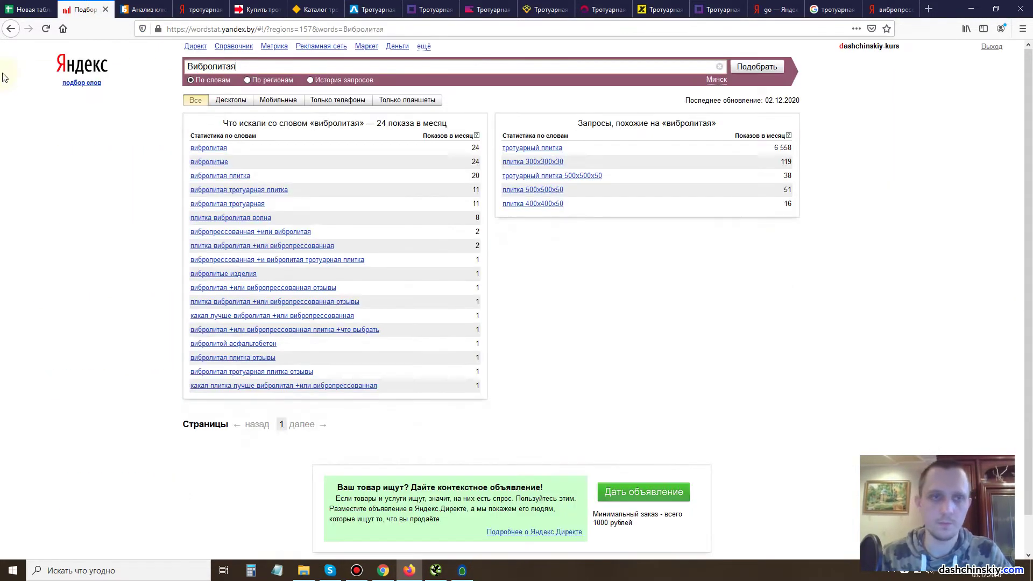
Copy "вибролитая" from the Wordstat list into cell A7 of the Google Sheets query list, without link formatting.
left_click_drag(252, 150, 187, 149)
key("ctrl+c")
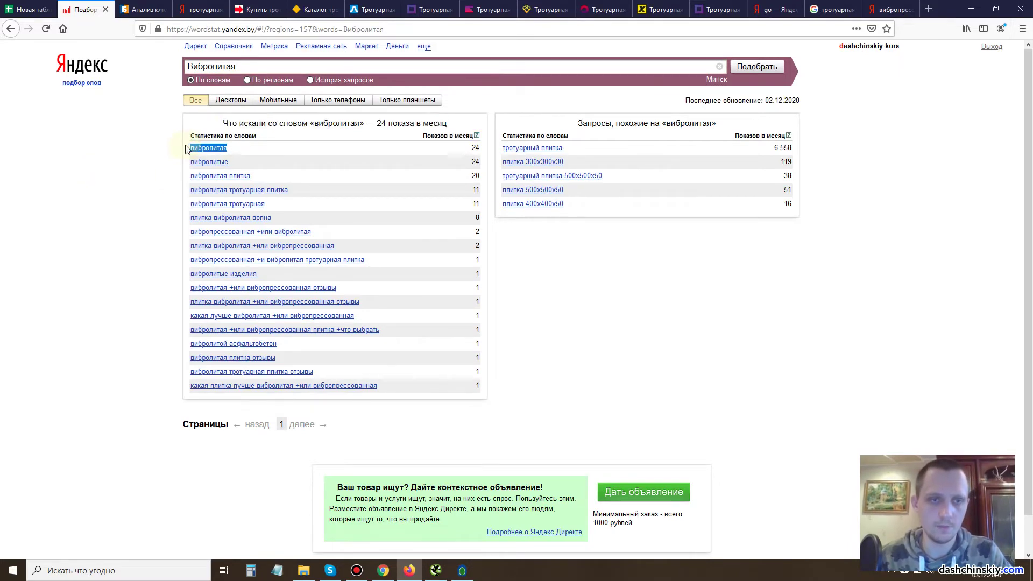
left_click(8, 5)
left_click(62, 196)
key("ctrl+v")
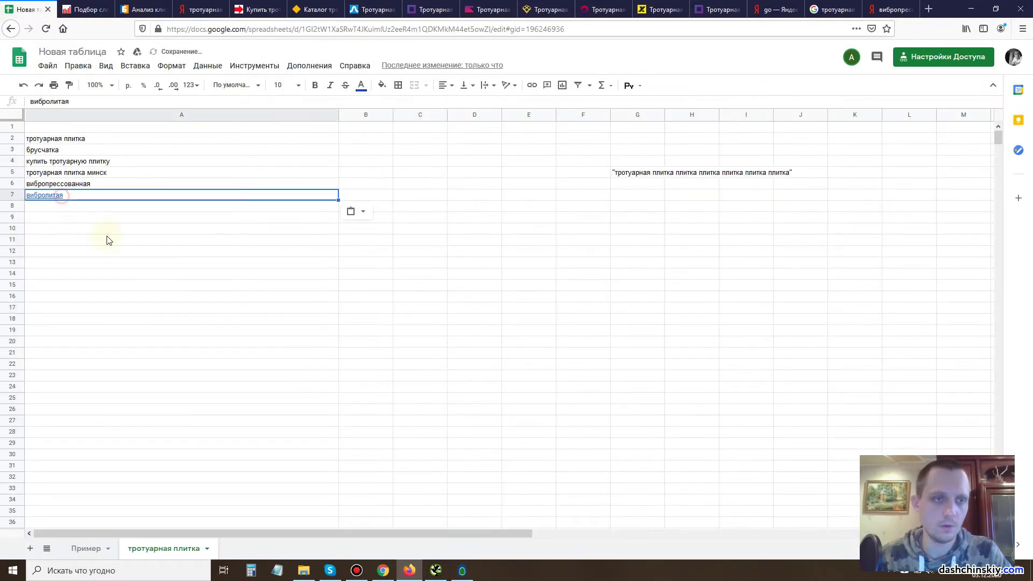
left_click(377, 218)
left_click(173, 185)
left_click(178, 195)
left_click(199, 217)
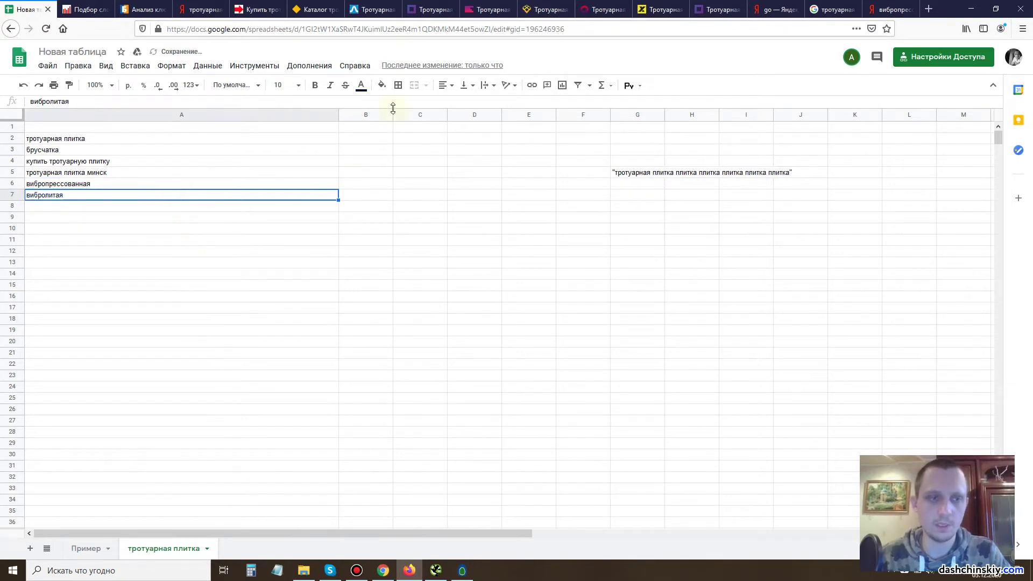
Open the pedestrian path tiles page on plitca.by, copy "Плитка для дорожек" from its heading and look it up in Wordstat.
left_click(319, 9)
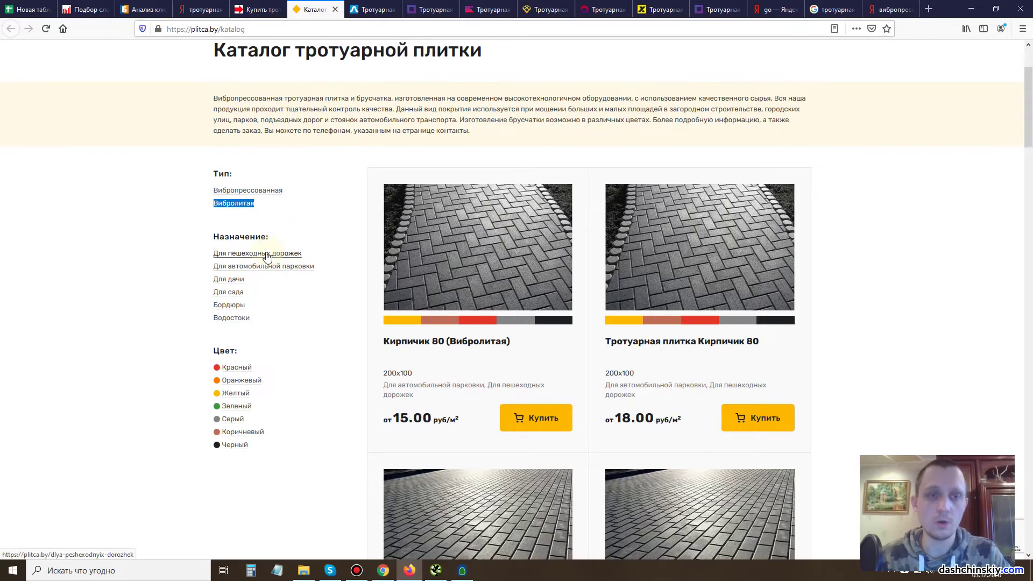
left_click(267, 254)
left_click_drag(203, 159, 414, 157)
key("ctrl+c")
left_click(143, 9)
left_click(86, 9)
double_click(273, 63)
key("ctrl+v")
left_click(764, 67)
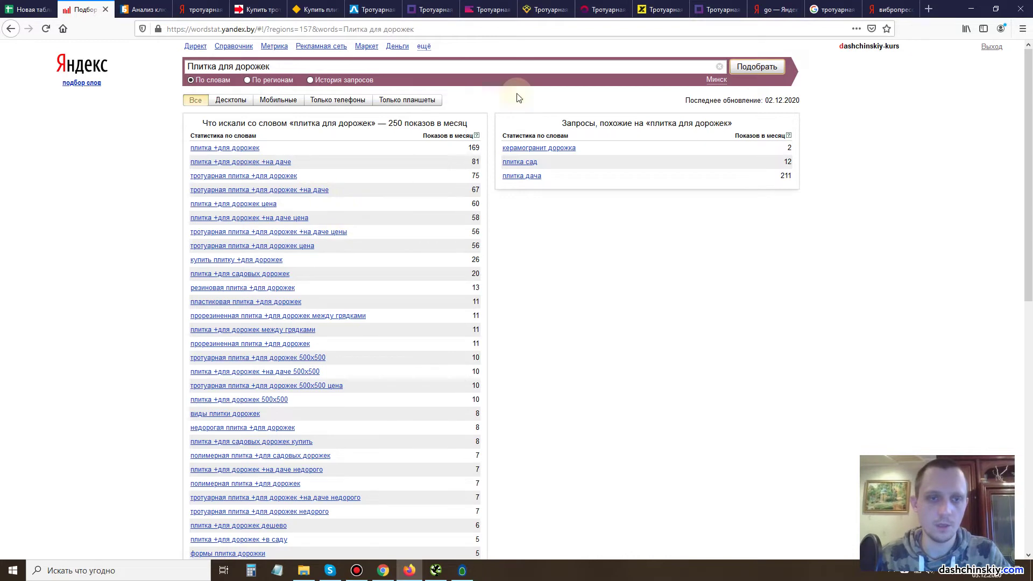
Search Yandex for "Плитка для дорожек" and examine which sites and page types are listed.
left_click(889, 9)
triple_click(135, 58)
key("ctrl+v")
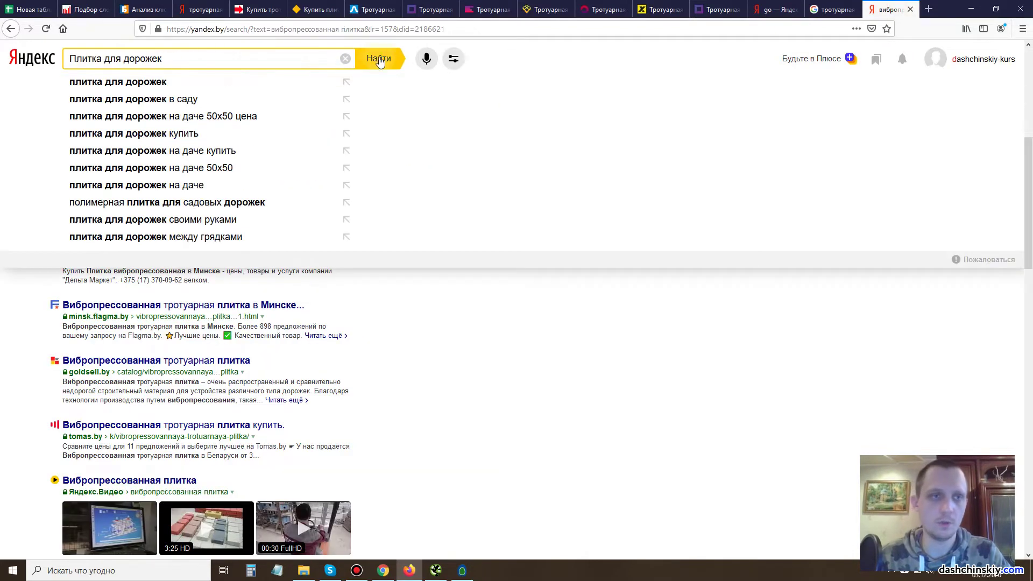
left_click(374, 63)
scroll(337, 144, "down", 3)
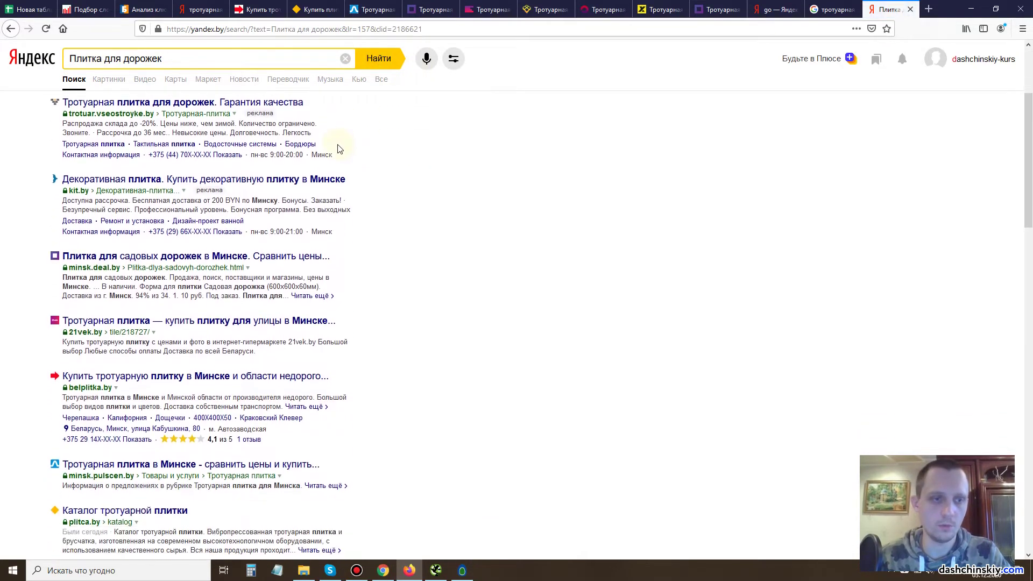
scroll(377, 178, "down", 1)
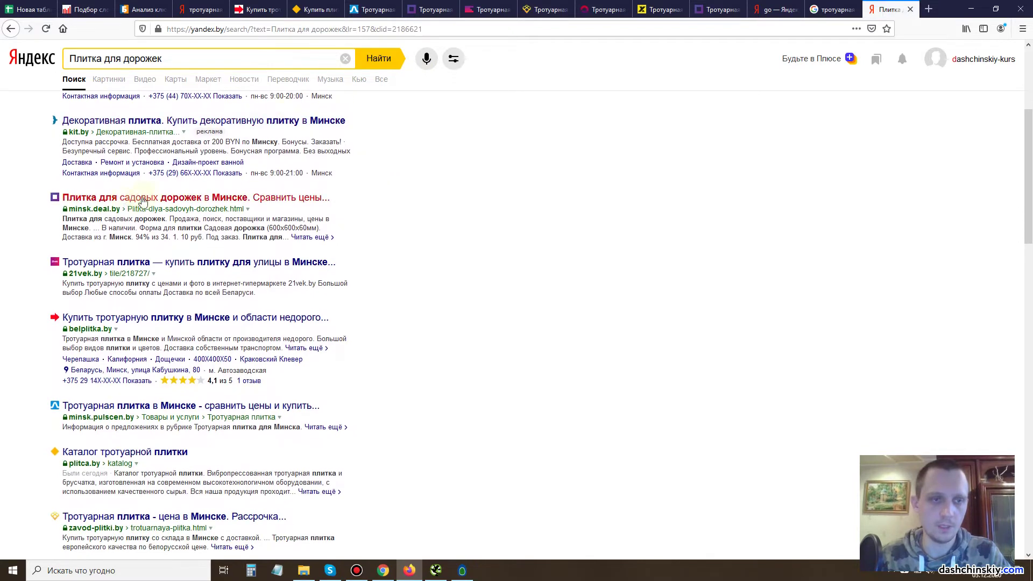
scroll(282, 263, "down", 2)
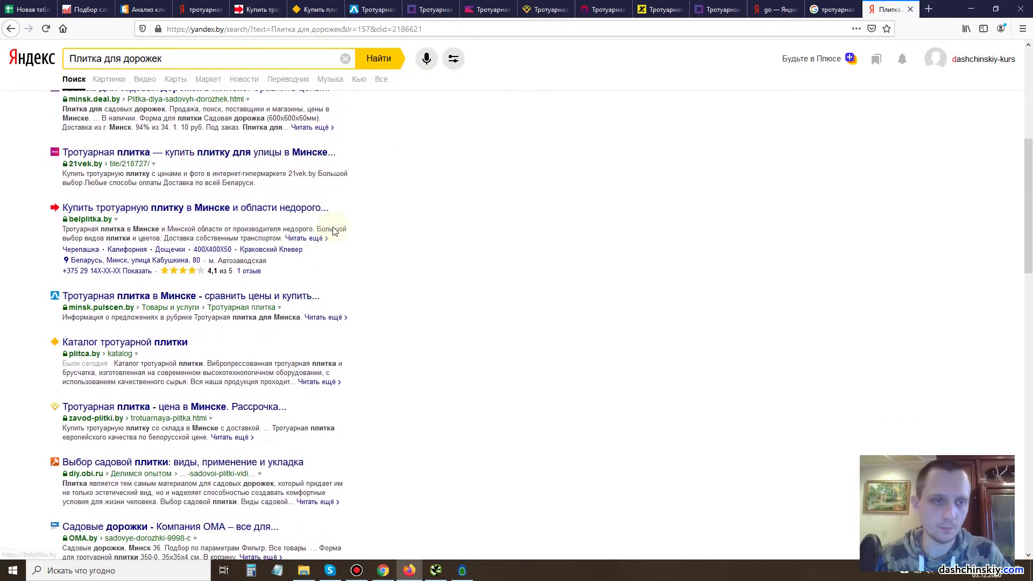
scroll(333, 230, "up", 1)
scroll(334, 231, "down", 2)
scroll(334, 231, "up", 5)
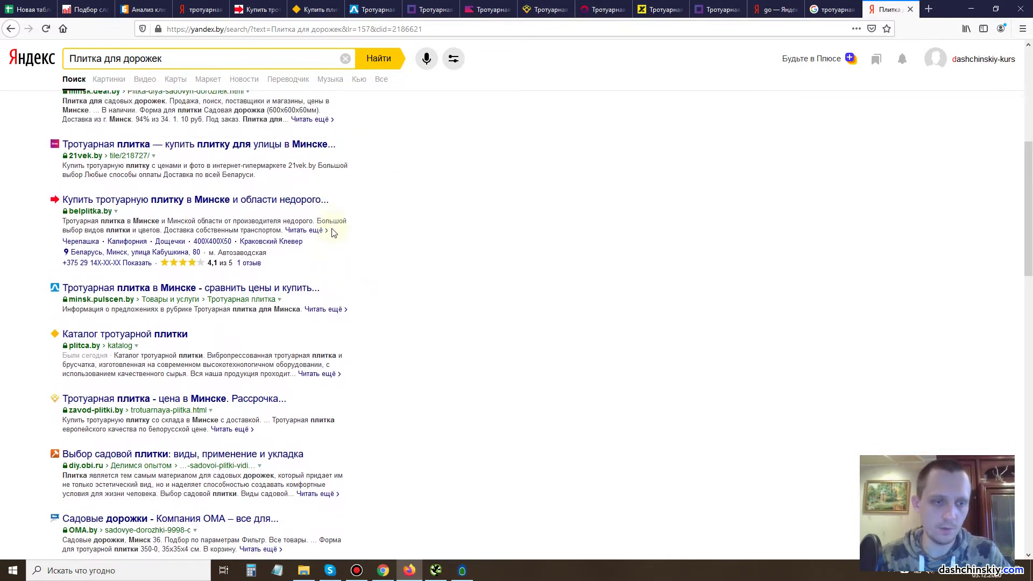
Open the deal.by result for garden path tiles separately, examine its product listing and close it.
right_click(204, 307)
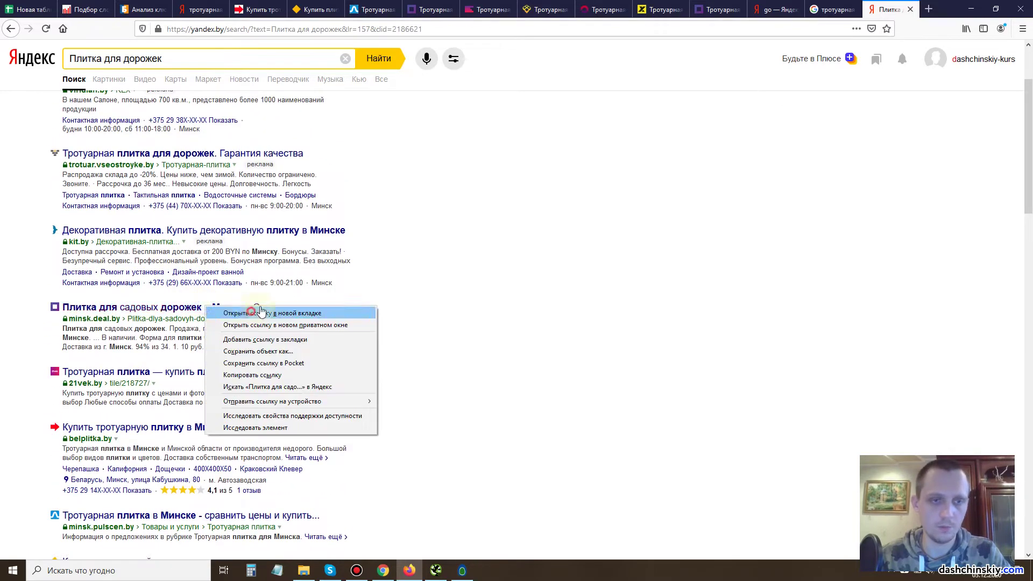
left_click(232, 310)
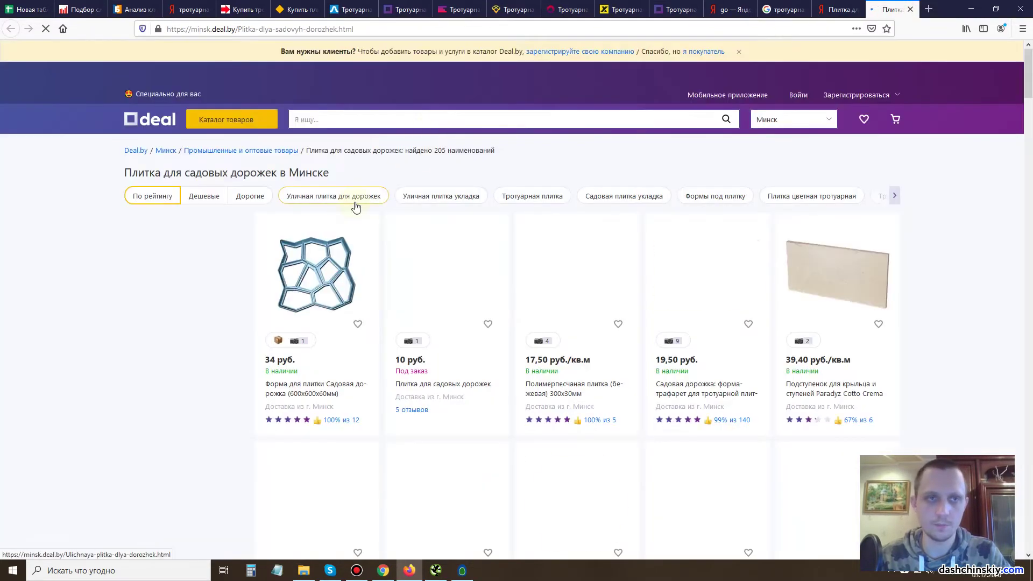
scroll(355, 210, "down", 4)
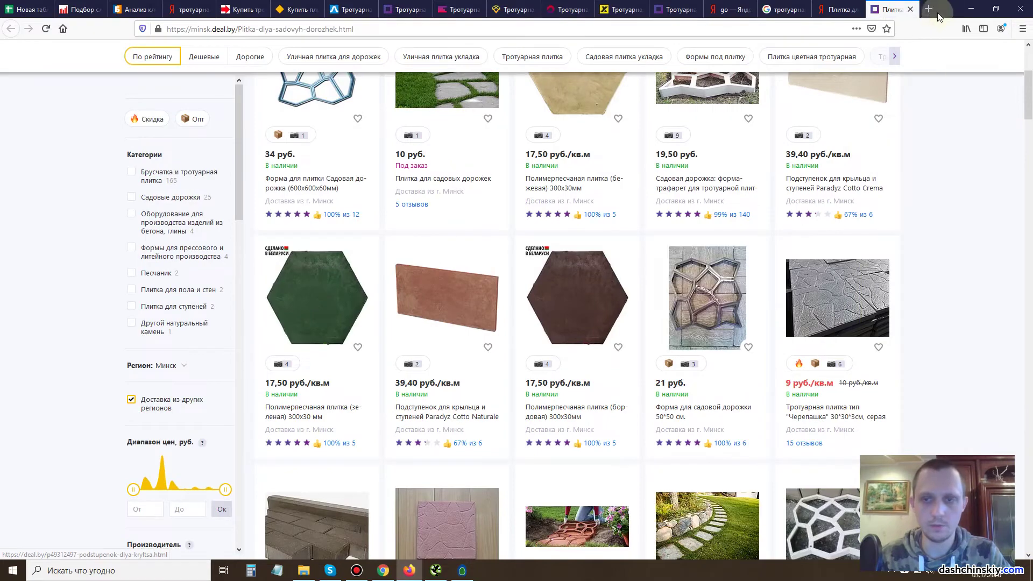
left_click(910, 9)
left_click(27, 9)
type("Плитка для дорожек")
key("ctrl+z")
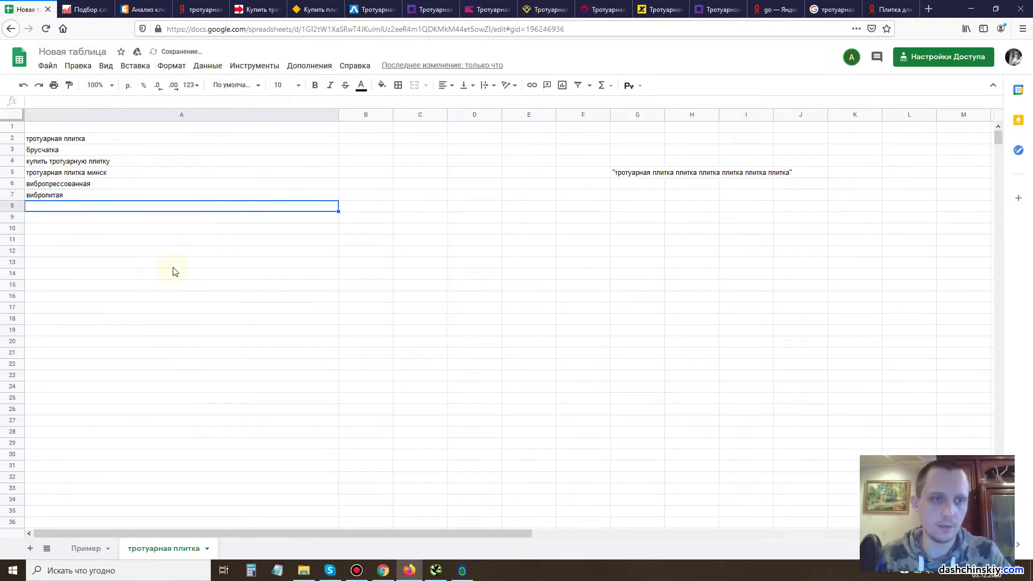
key("Delete")
Place the plitca.by page next to the spreadsheet among the open pages and select its heading "Плитка для дорожек" for copying.
left_click(202, 9)
left_click(258, 9)
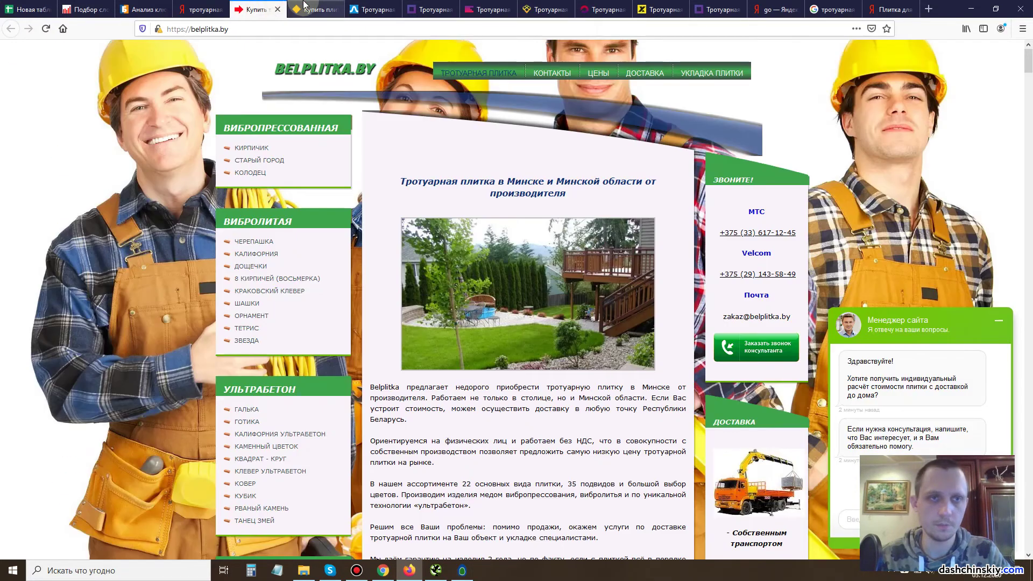
left_click_drag(320, 10, 83, 10)
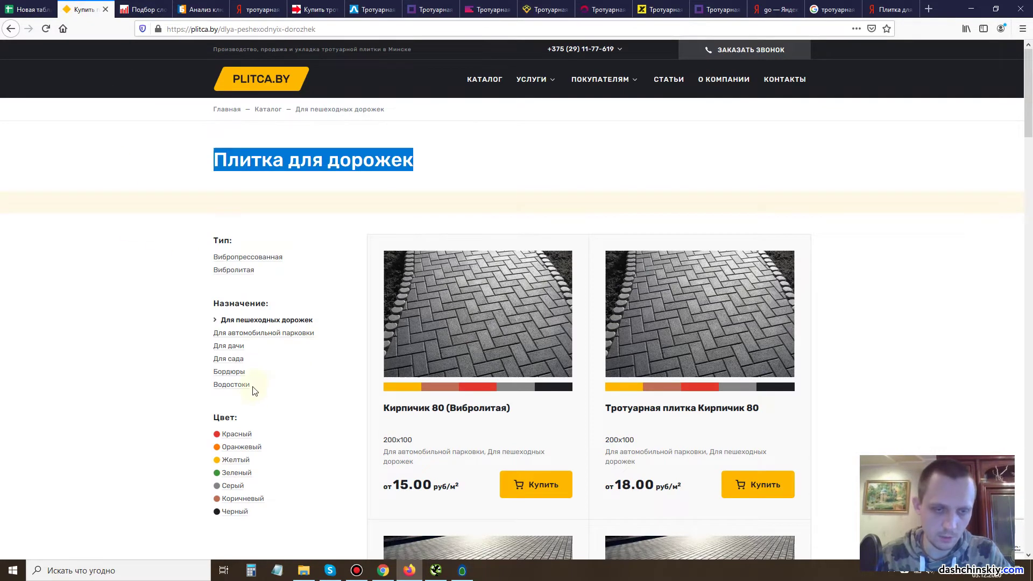
left_click_drag(427, 162, 214, 154)
Paste "Плитка для дорожек" into cell A8 of the query list as values only.
left_click(42, 5)
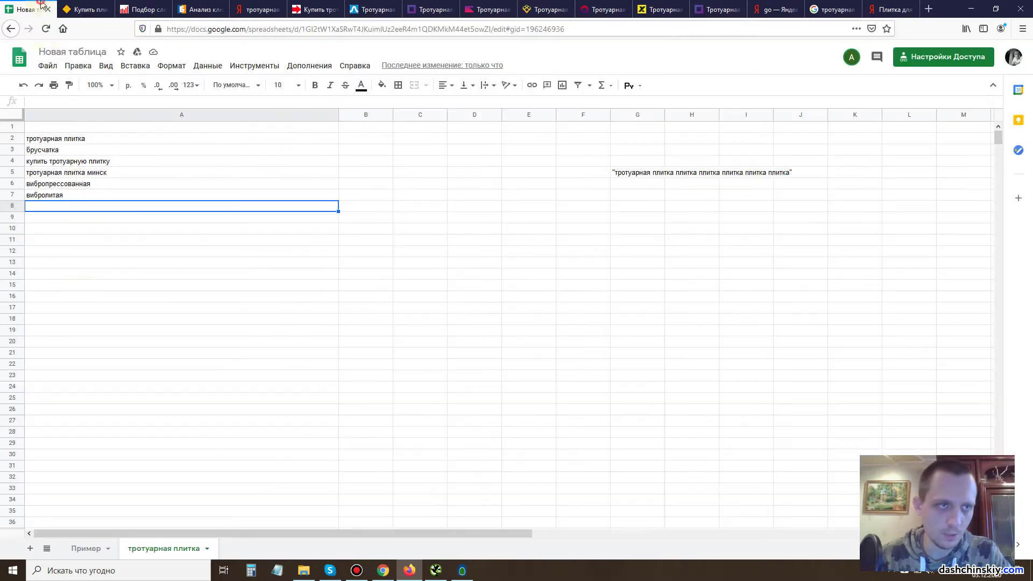
right_click(60, 214)
key("ctrl+c")
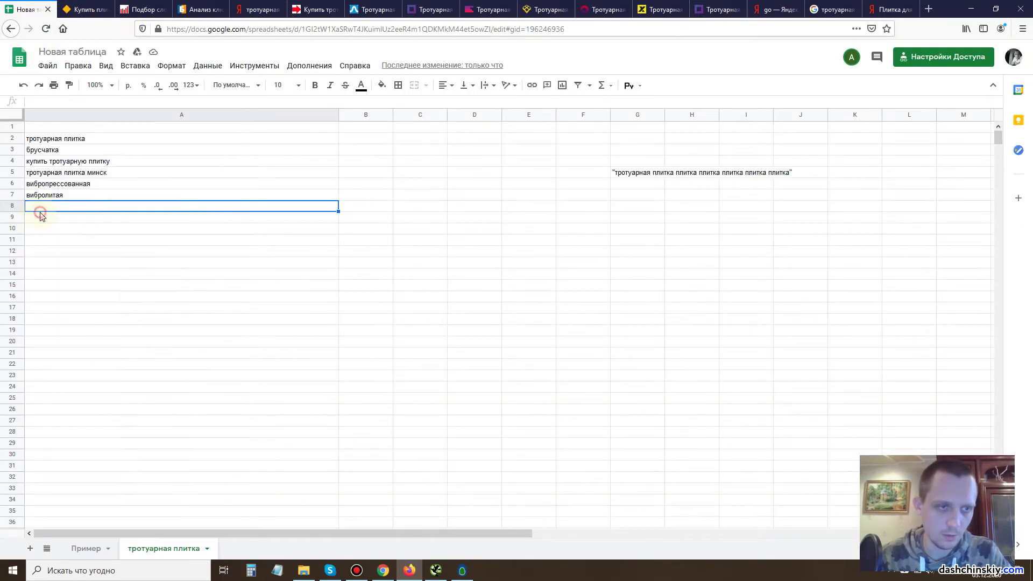
key("ctrl+v")
key("Delete")
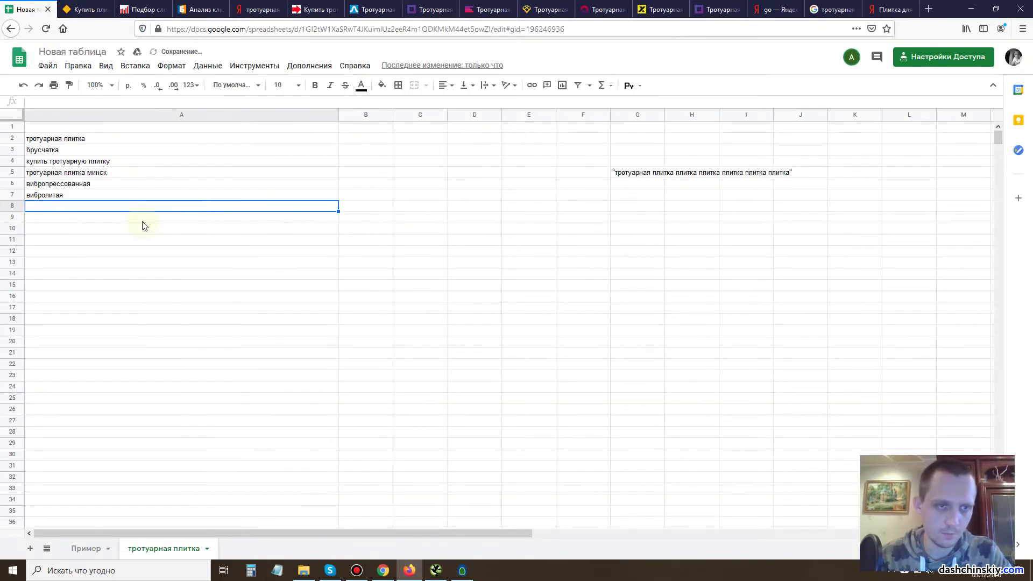
key("ctrl+v")
left_click(353, 234)
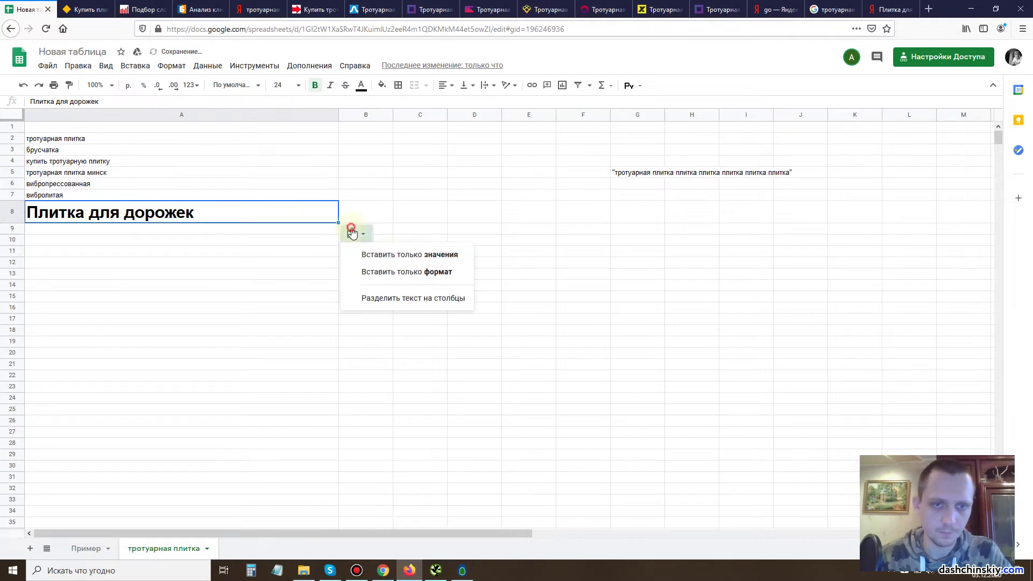
left_click(387, 251)
Open the car parking tiles page on plitca.by, copy "Плитка для парковки" from its heading and look it up in Wordstat.
left_click(94, 10)
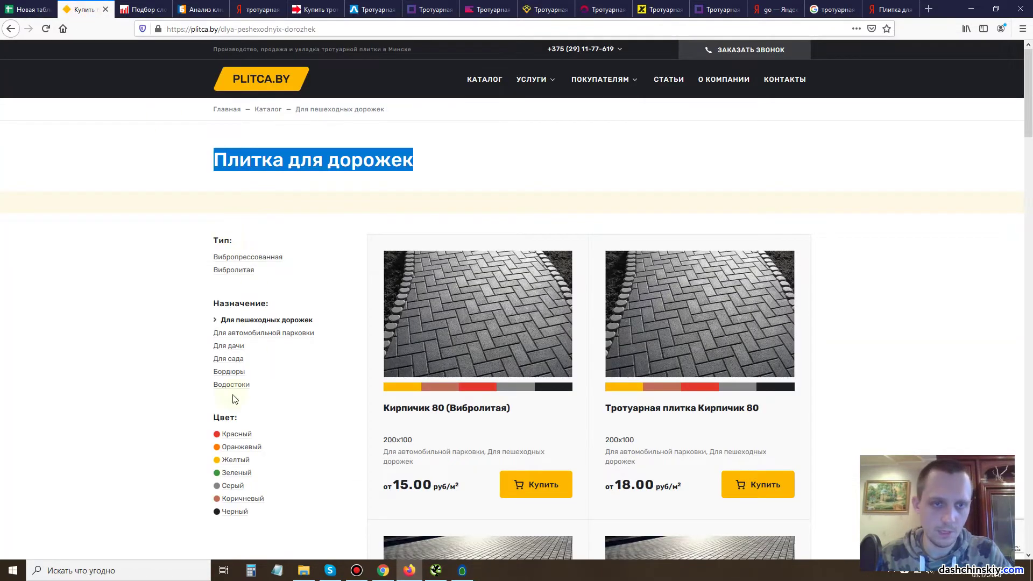
left_click(239, 335)
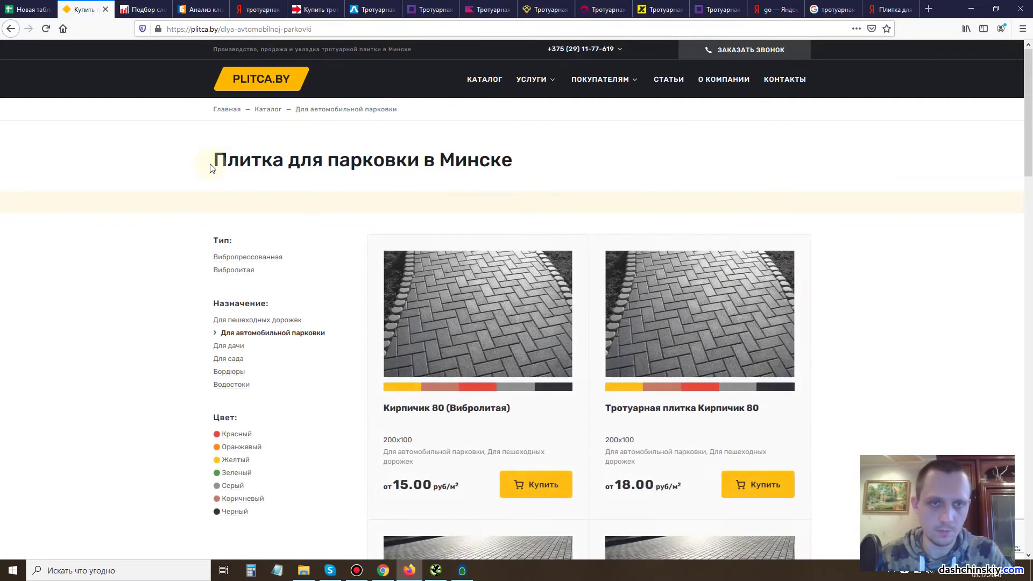
left_click_drag(214, 160, 419, 159)
key("ctrl+c")
left_click(142, 10)
key("ctrl+a")
key("ctrl+v")
key("Return")
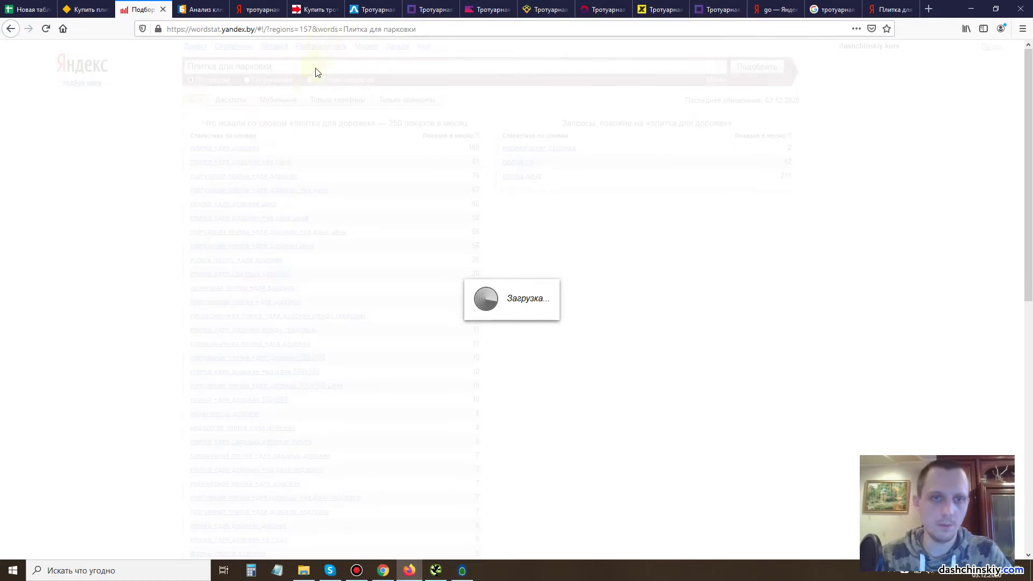
Shorten the Wordstat query to "Плитка парковки" and look it up.
triple_click(266, 66)
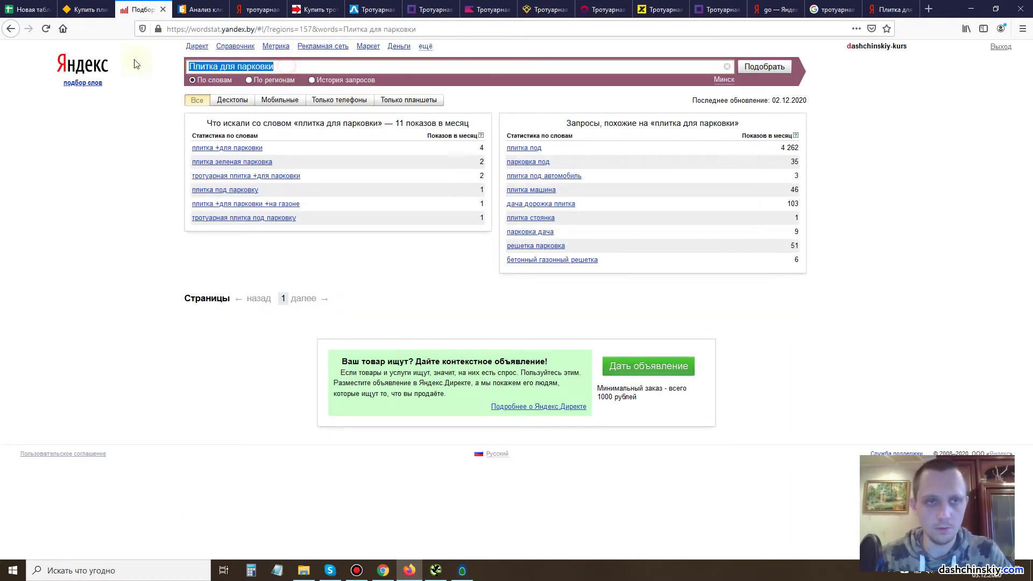
left_click(242, 65)
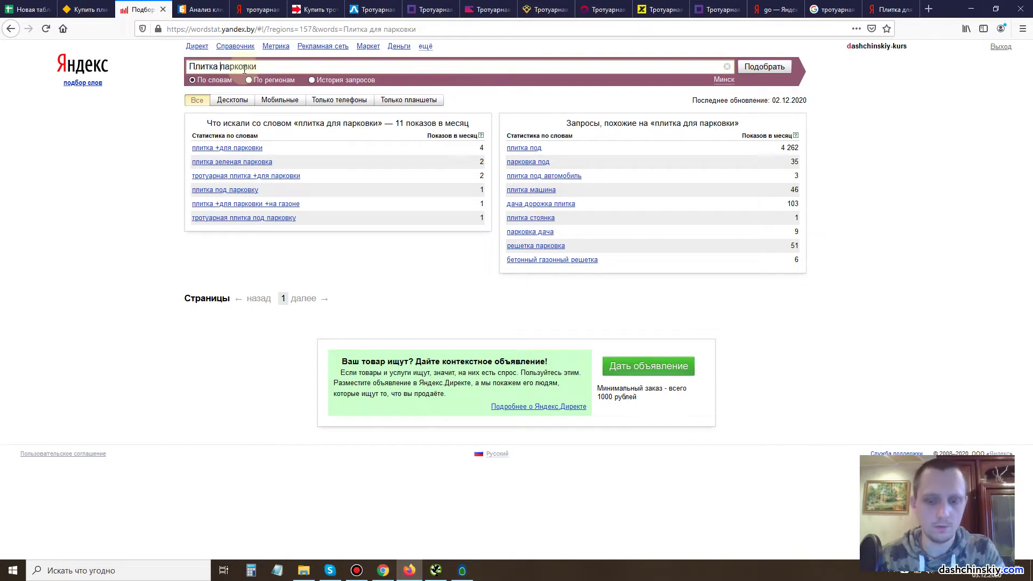
key("Return")
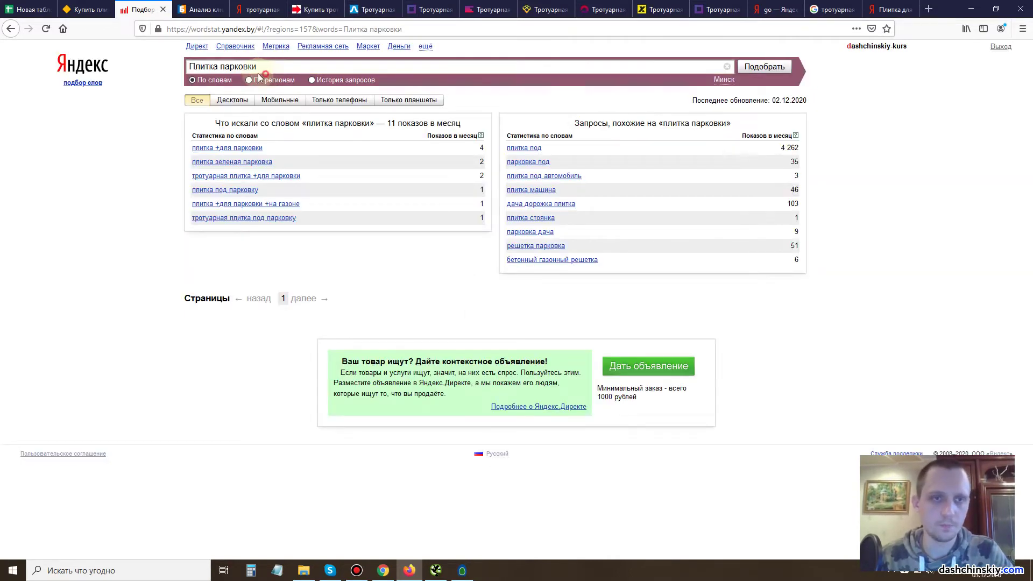
Copy "Плитка парковки" from the Wordstat query into cell A9 of the Google Sheets list.
left_click_drag(257, 66, 187, 66)
key("ctrl+c")
left_click(38, 12)
left_click(97, 216)
key("ctrl+v")
Replace "парковки" with "авто" in the Wordstat query and look up "Плитка авто".
left_click(142, 7)
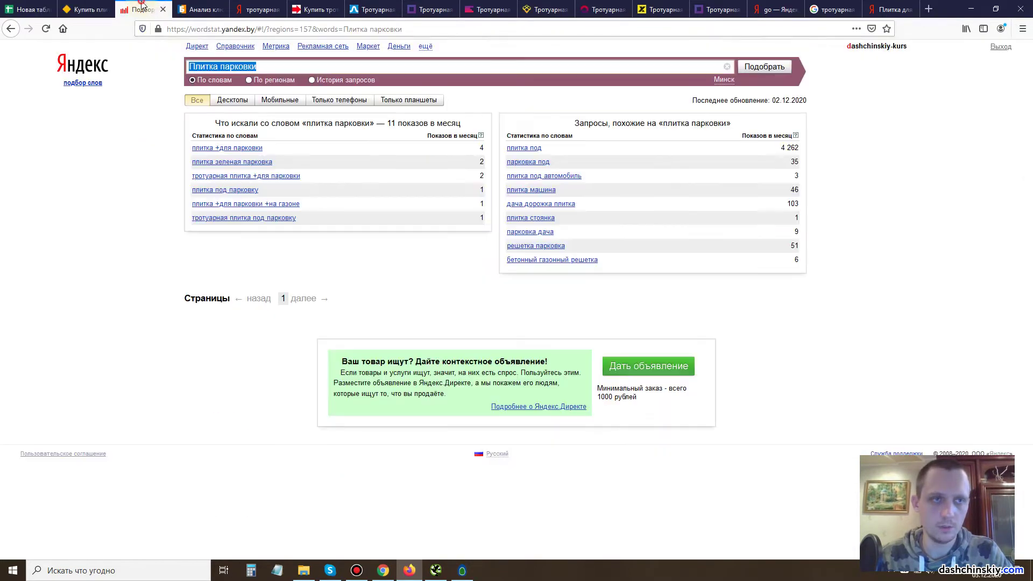
left_click_drag(265, 65, 220, 66)
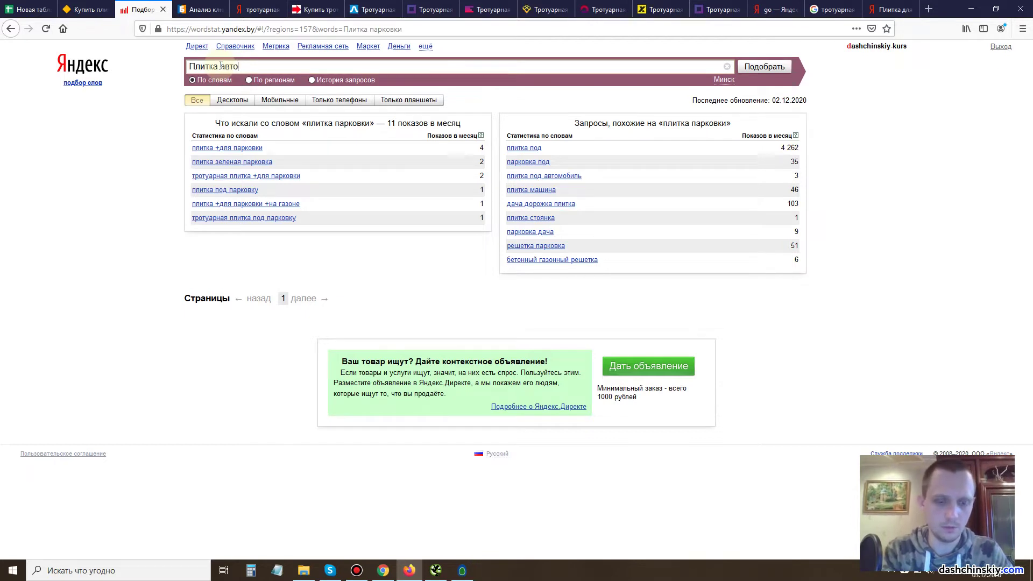
type("авто")
key("Return")
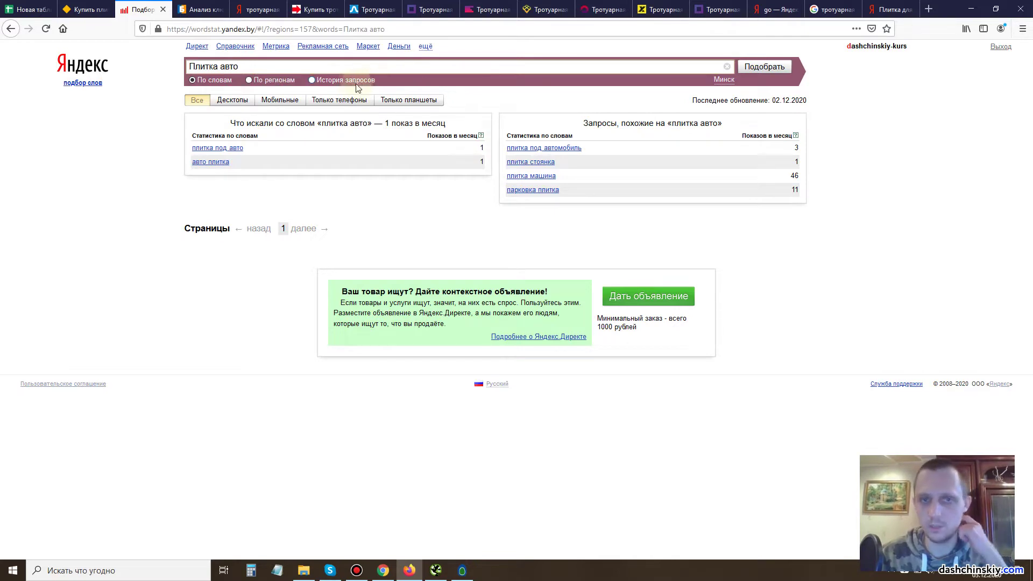
Open the "Для дачи" page on plitca.by, copy "плитка для дачи" from its heading and look it up in Wordstat.
left_click(204, 9)
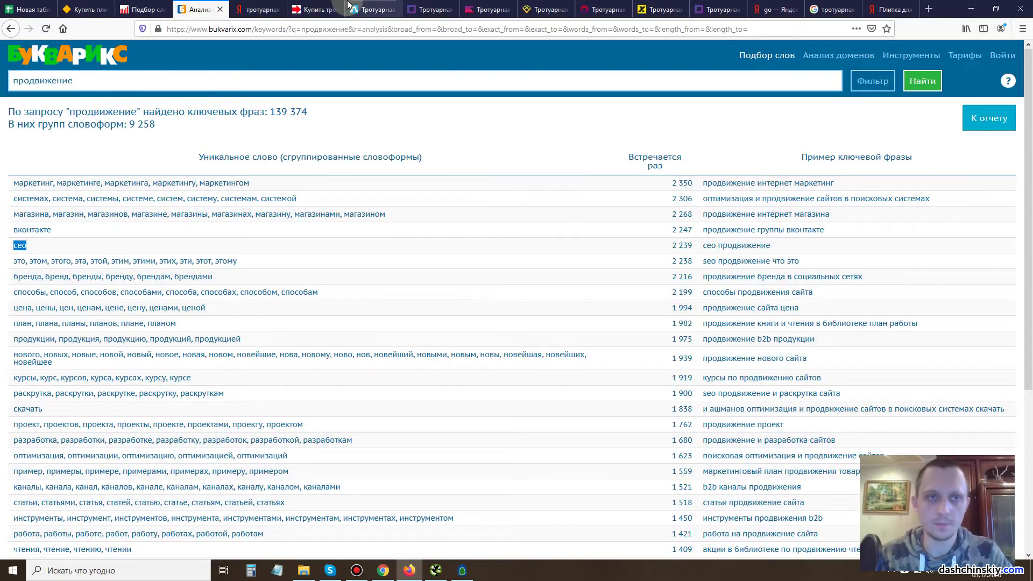
left_click(332, 9)
left_click(376, 9)
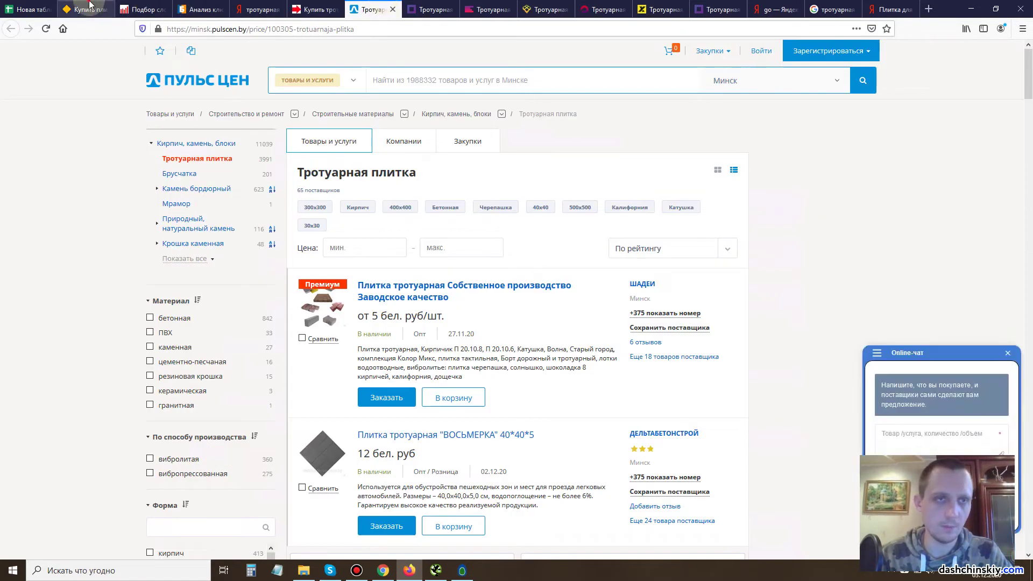
left_click(83, 9)
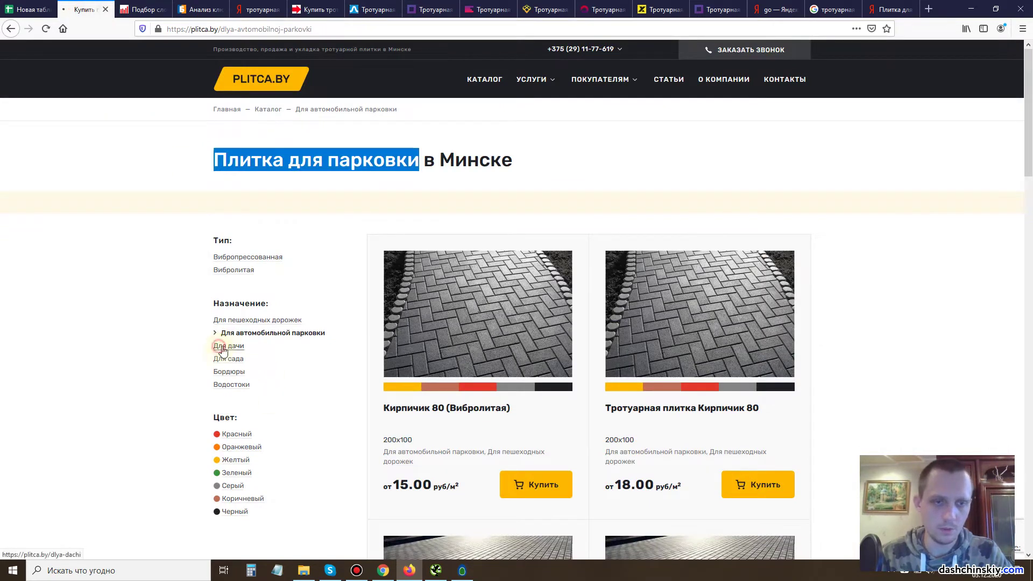
left_click(222, 345)
left_click_drag(496, 157, 331, 159)
key("ctrl+c")
left_click(128, 9)
key("ctrl+a")
key("ctrl+v")
key("Return")
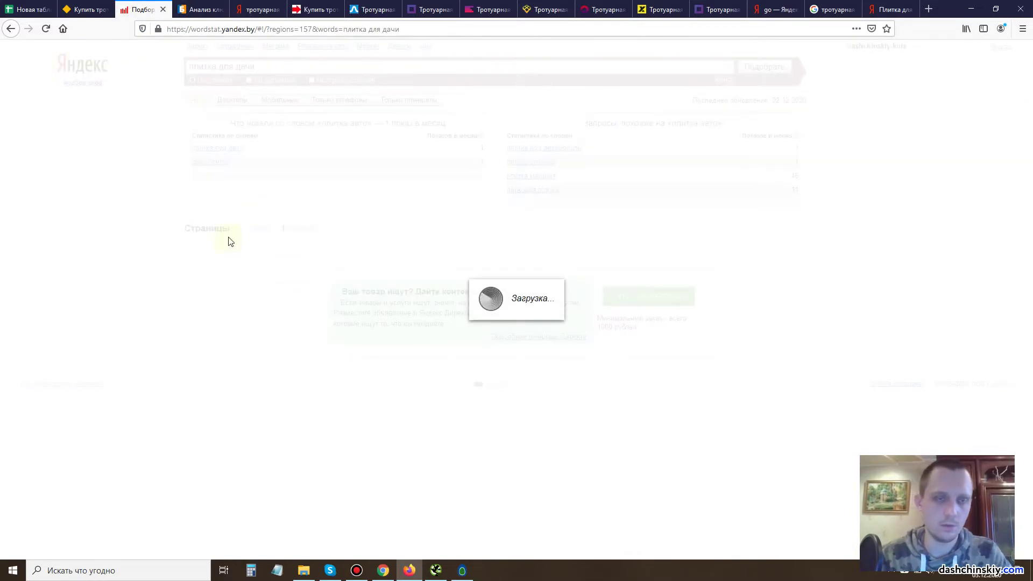
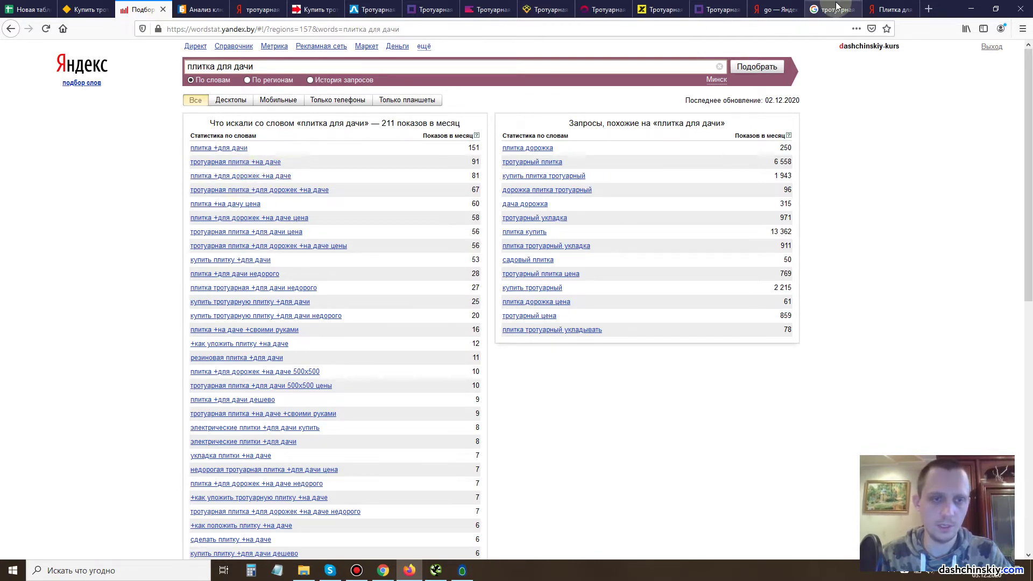
Search Yandex for "плитка для дачи" and examine which sites and page types are listed.
left_click(888, 9)
key("ctrl+a")
type("плитка для дачи")
left_click(380, 59)
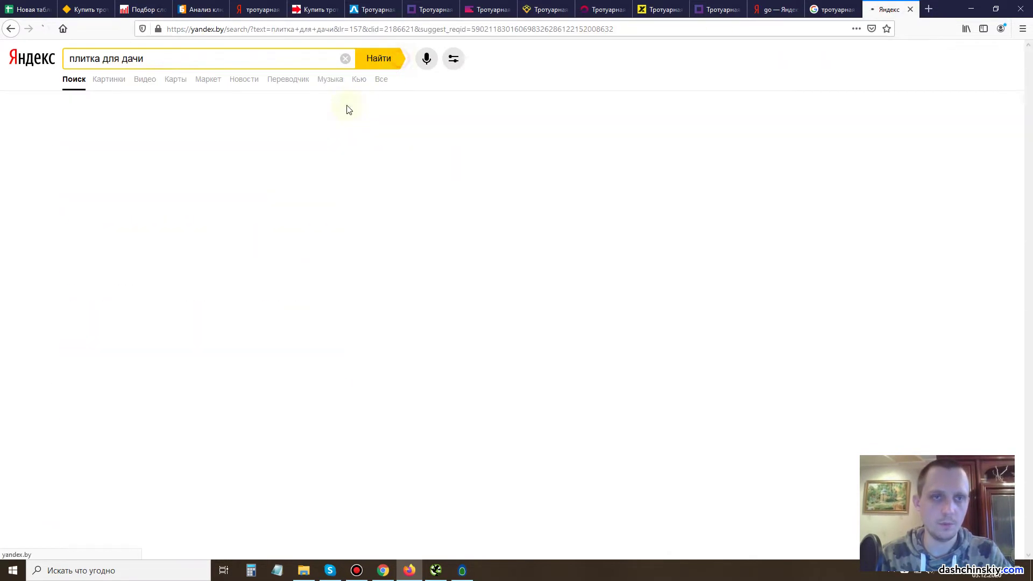
scroll(495, 322, "down", 3)
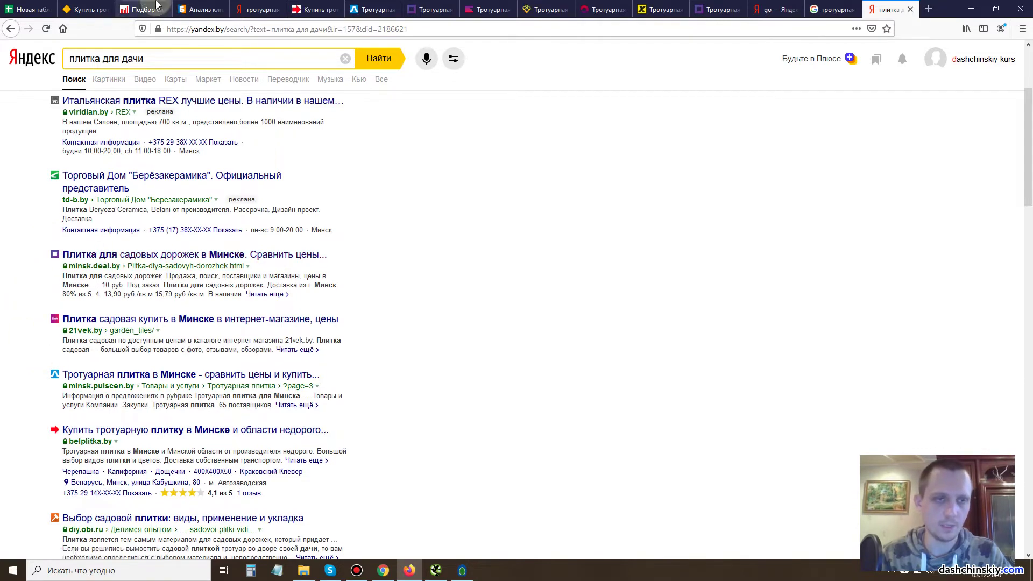
Add "плитка для дачи" to cell A10 of the Google Sheets query list as values only.
left_click(27, 9)
left_click(60, 230)
type("плитка для дачи")
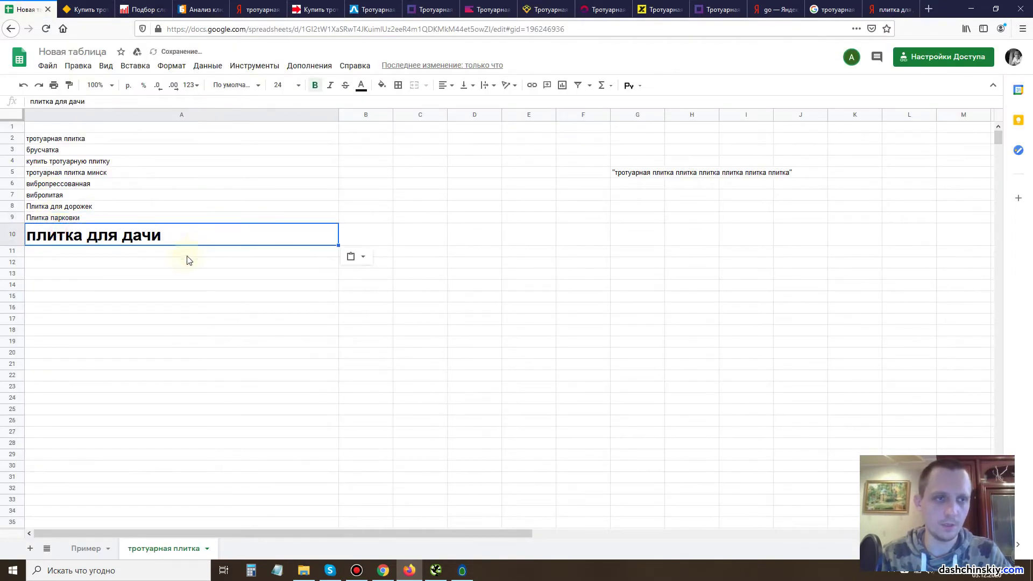
left_click(357, 256)
left_click(394, 278)
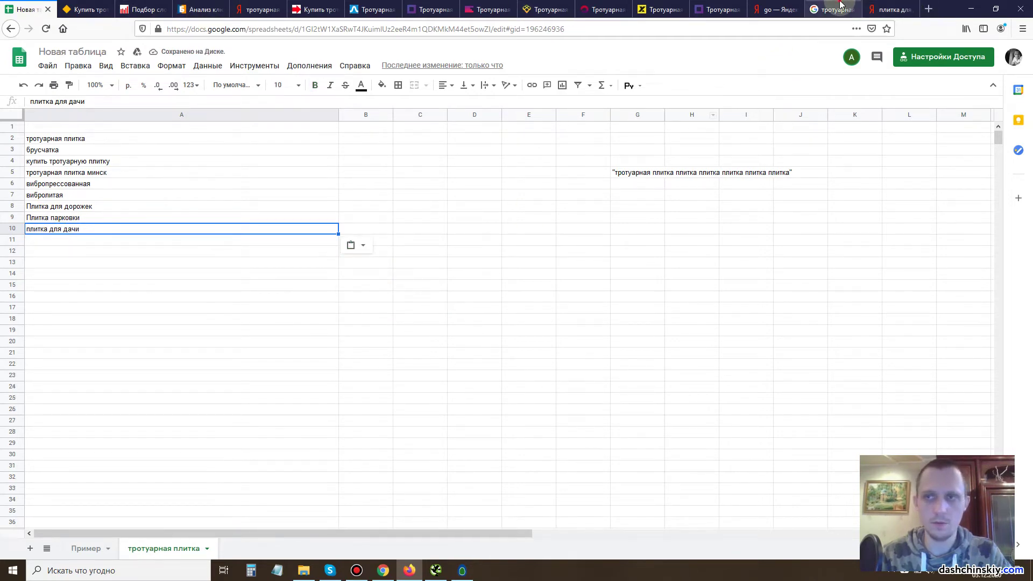
Search Yandex for "садовая плитка", copy the query text and examine the listed sites.
left_click(818, 6)
left_click(888, 9)
left_click(166, 66)
type("садовая")
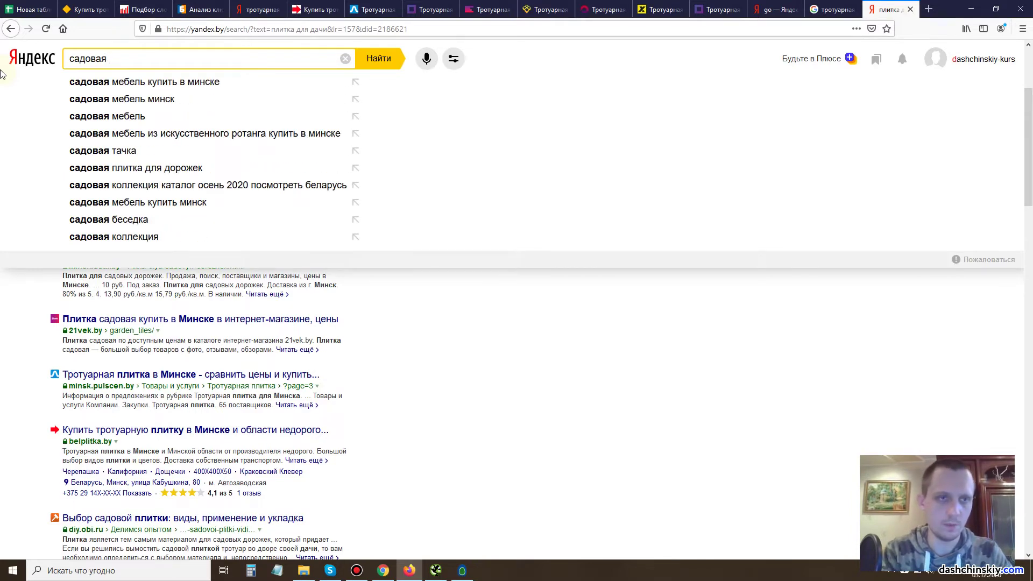
type(" пли")
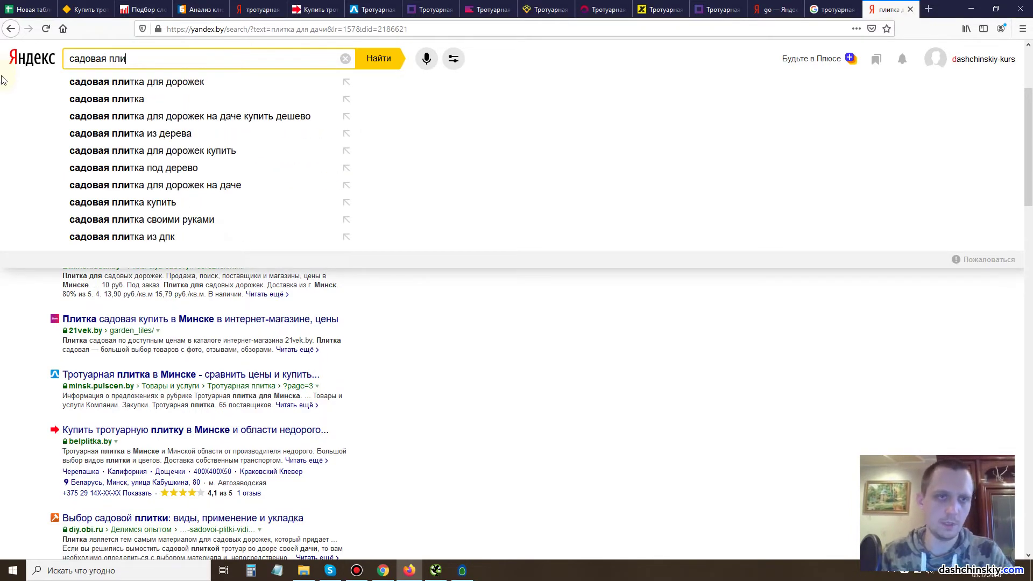
left_click(78, 100)
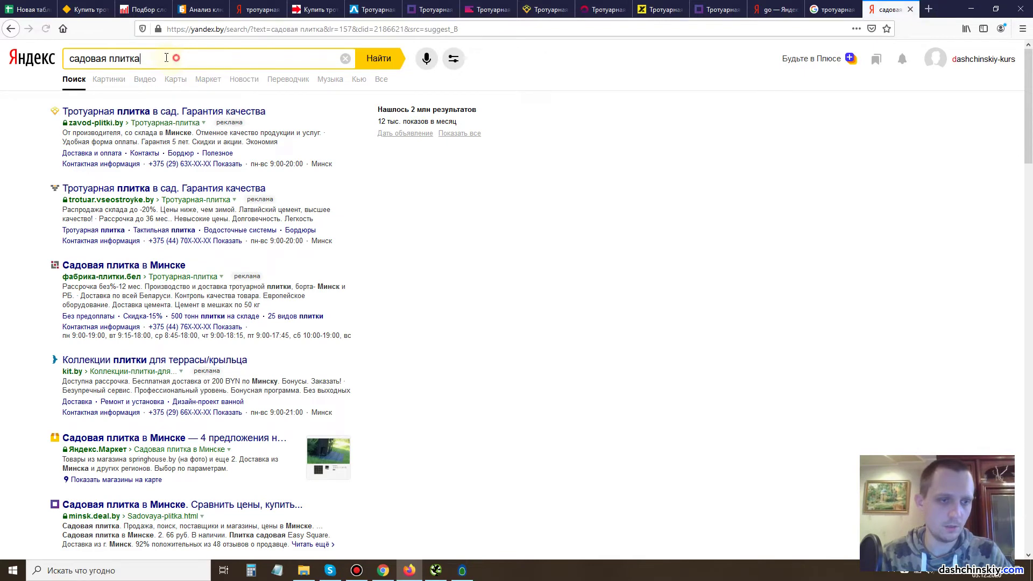
left_click(167, 58)
key("ctrl+c")
scroll(470, 318, "down", 6)
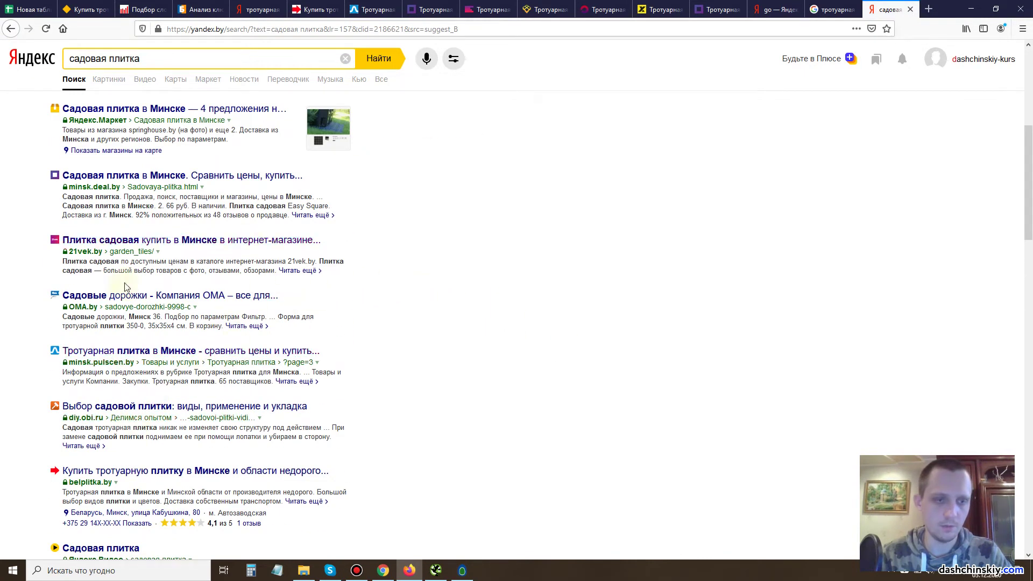
Look up "садовая плитка" in Yandex Wordstat.
left_click(141, 9)
triple_click(266, 66)
key("ctrl+v")
left_click(757, 67)
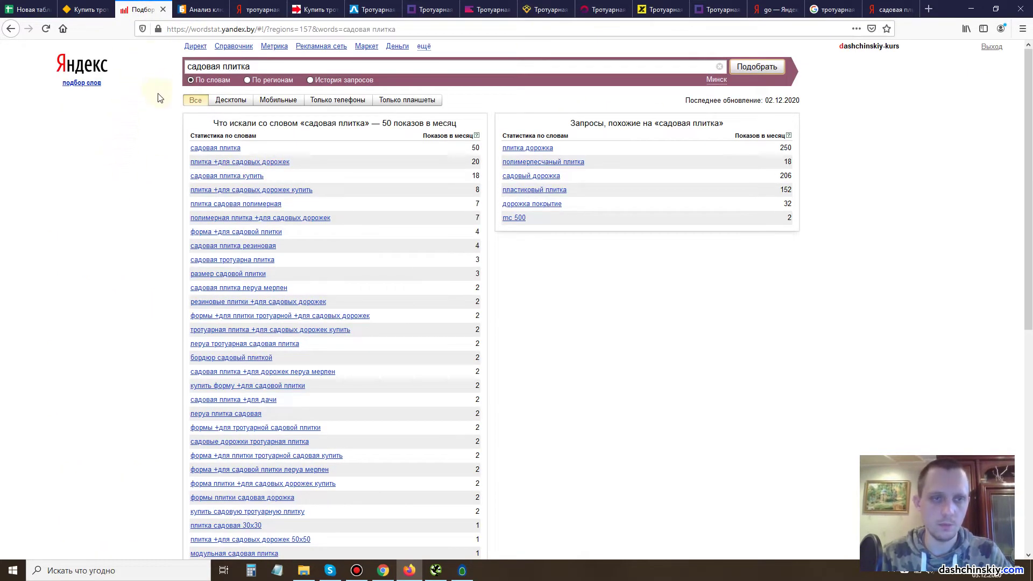
Copy "садовая плитка" from the Wordstat query into cell A11 of the Google Sheets list.
triple_click(265, 67)
key("ctrl+c")
left_click(24, 9)
left_click(57, 242)
key("ctrl+v")
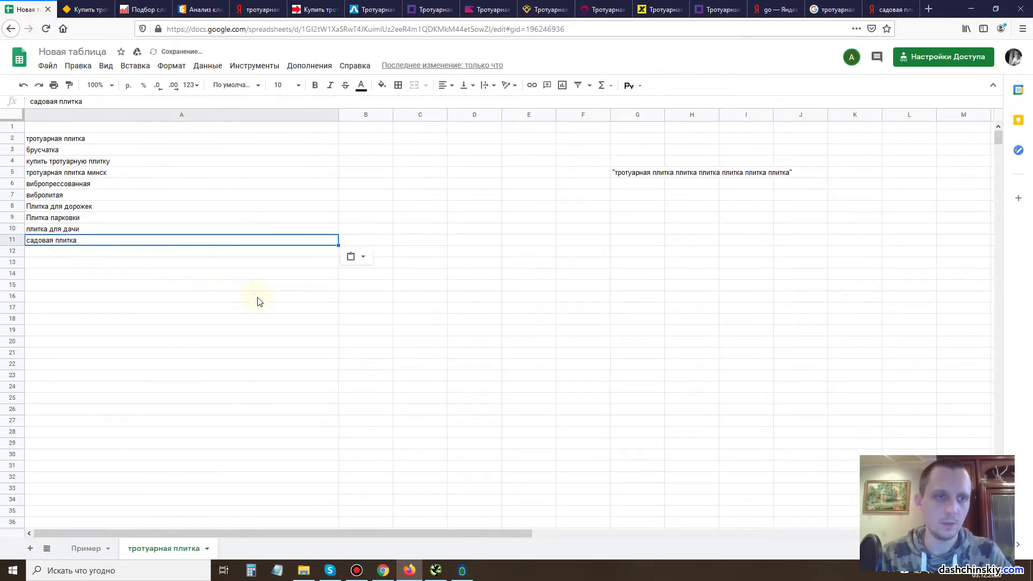
left_click(256, 297)
Open the "Для сада" category on plitca.by, copy its heading and look up "плитка Для сада" in Yandex Wordstat.
left_click(315, 9)
left_click(86, 9)
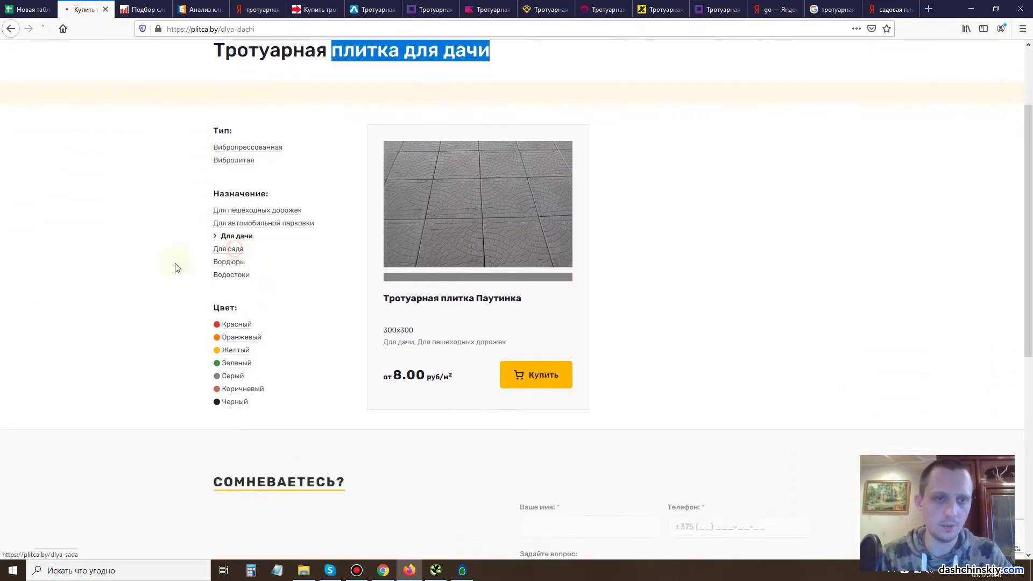
left_click(228, 249)
left_click_drag(333, 160, 183, 171)
key("ctrl+Tab")
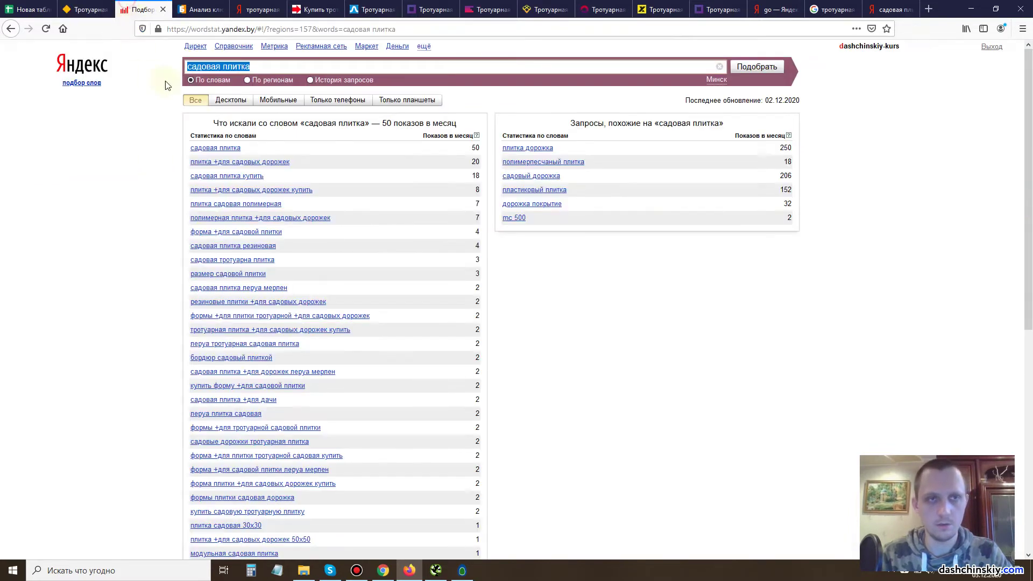
triple_click(271, 67)
type("плитка Для сада")
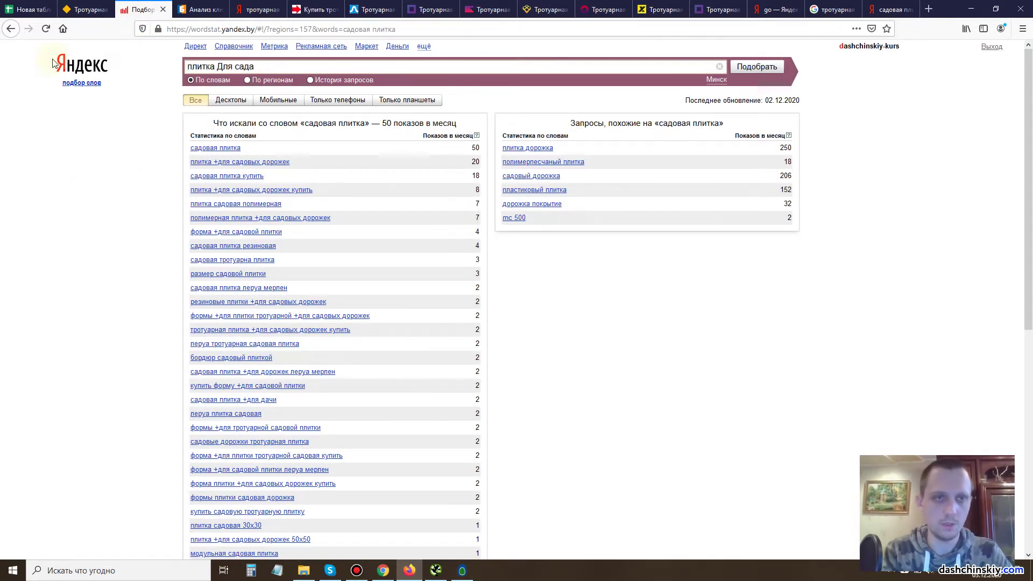
key("Return")
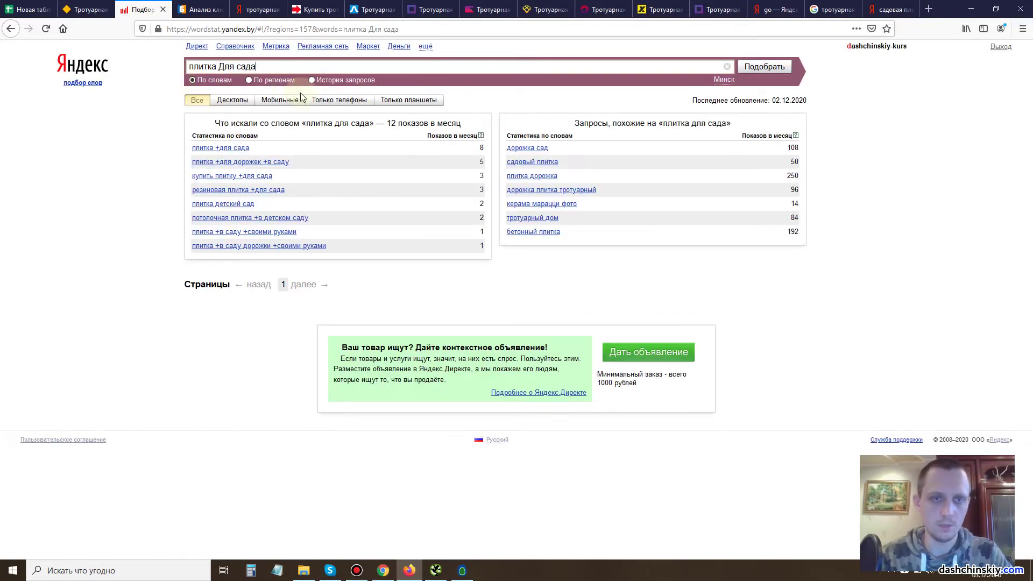
Shorten the Wordstat query to "плитка сада", run it and copy it into cell A12 of the Google Sheets list.
triple_click(270, 66)
left_click(239, 67)
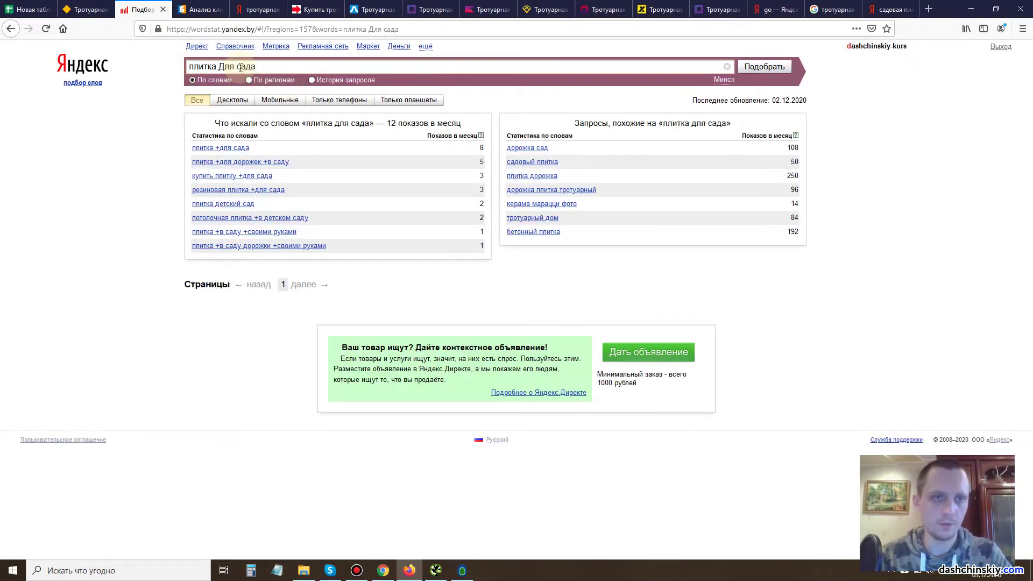
key("Return")
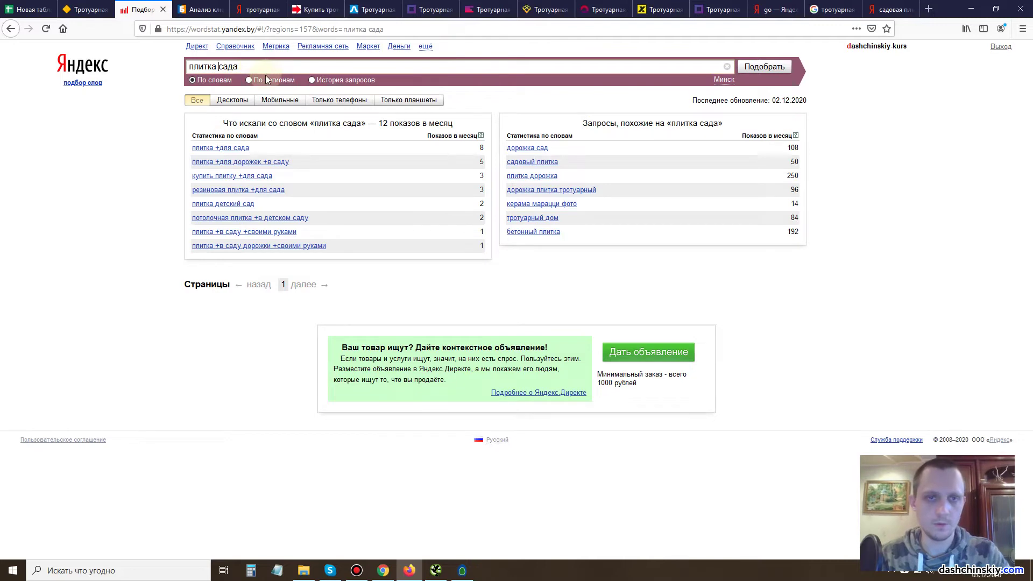
triple_click(262, 66)
key("ctrl+c")
left_click(30, 10)
left_click(89, 251)
key("ctrl+v")
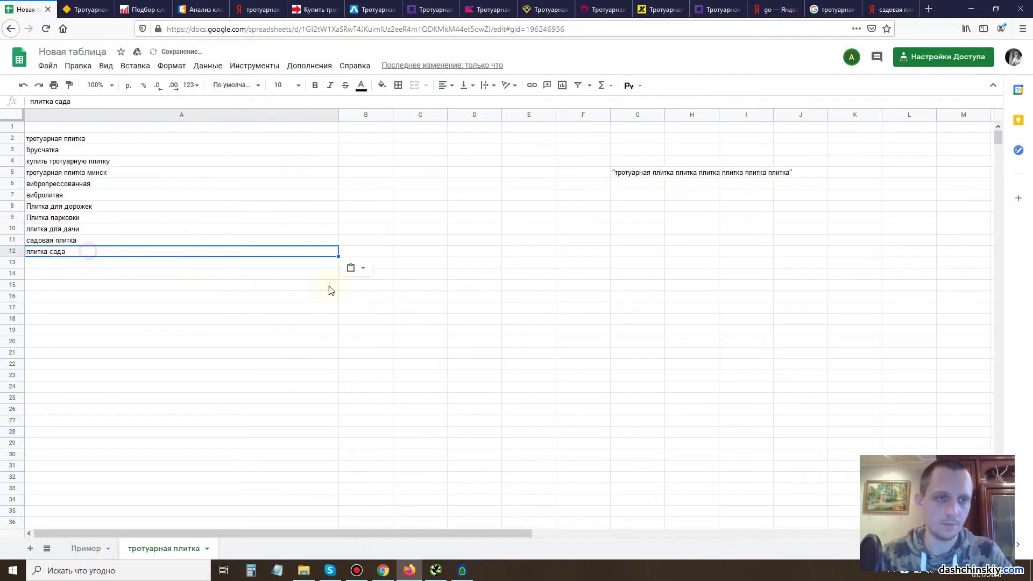
Open the red colour category on plitca.by and look up its heading "Красная тротуарная плитка" in Yandex Wordstat.
left_click(143, 9)
left_click(189, 8)
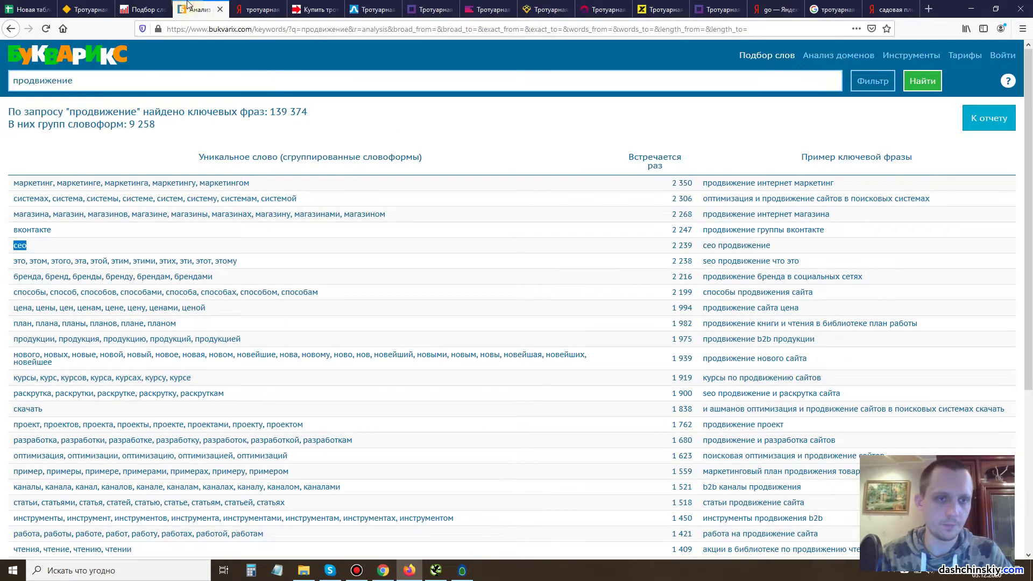
left_click(142, 9)
left_click(86, 10)
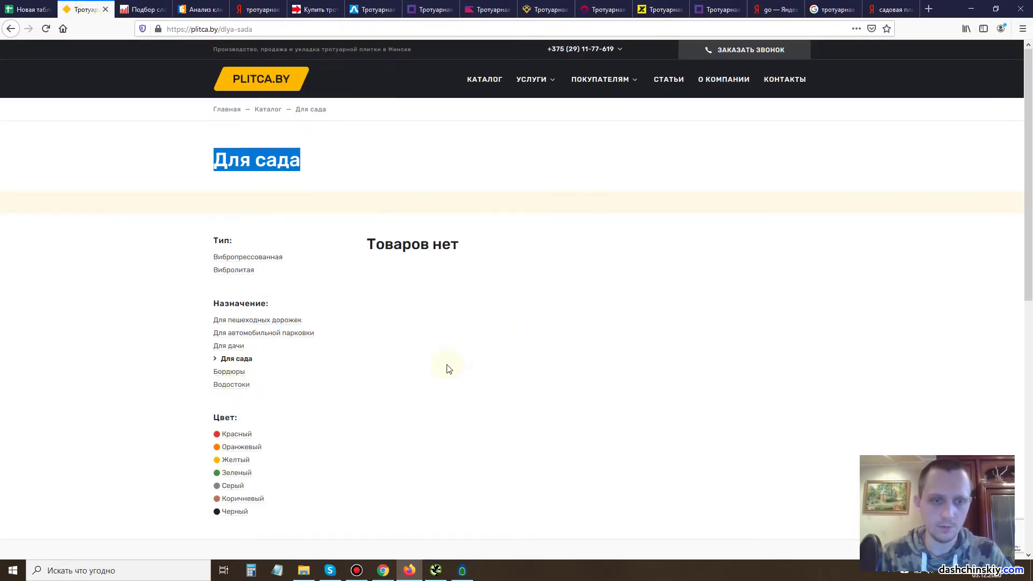
left_click(232, 437)
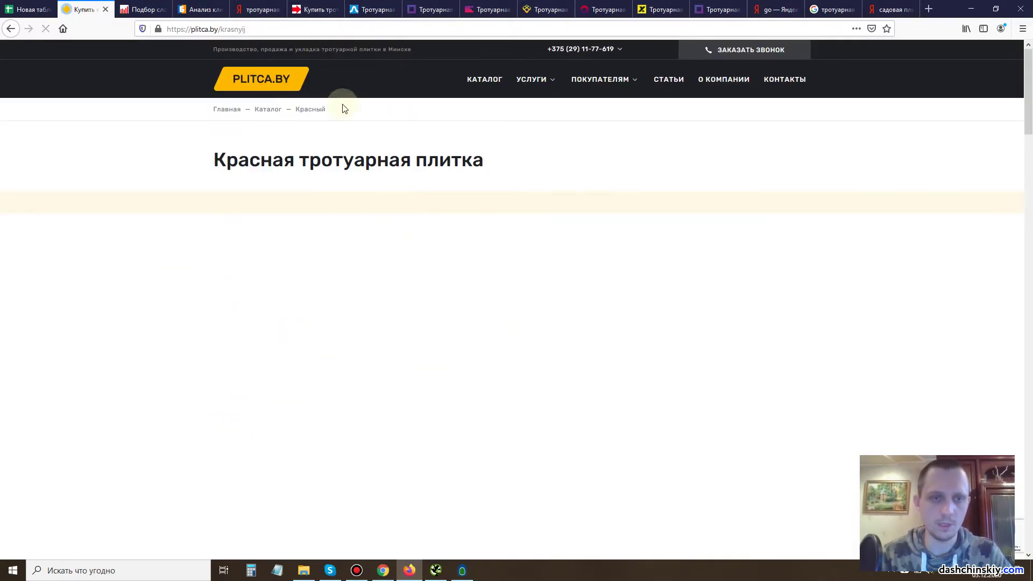
left_click_drag(207, 161, 583, 155)
key("ctrl+c")
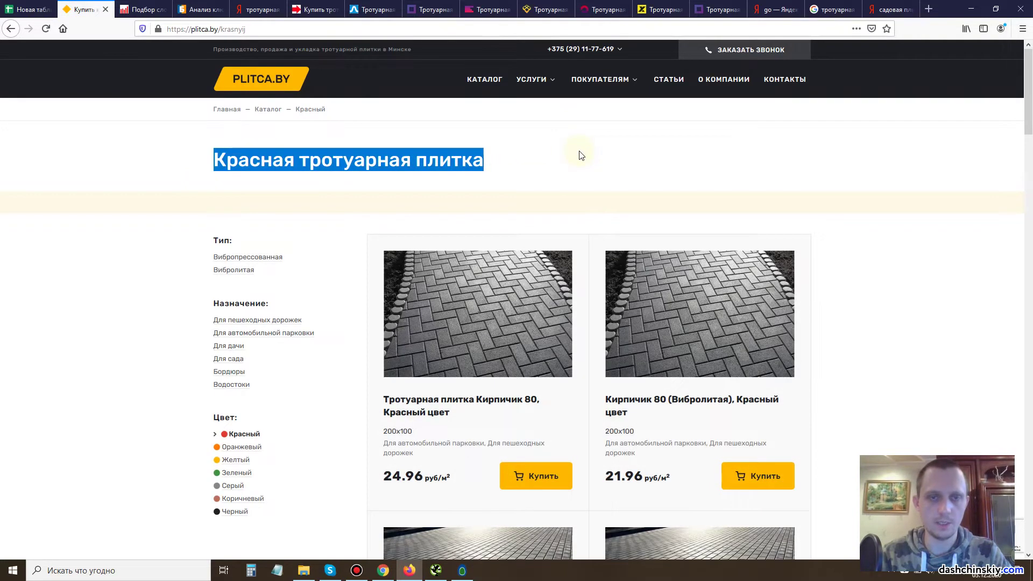
key("ctrl+Tab")
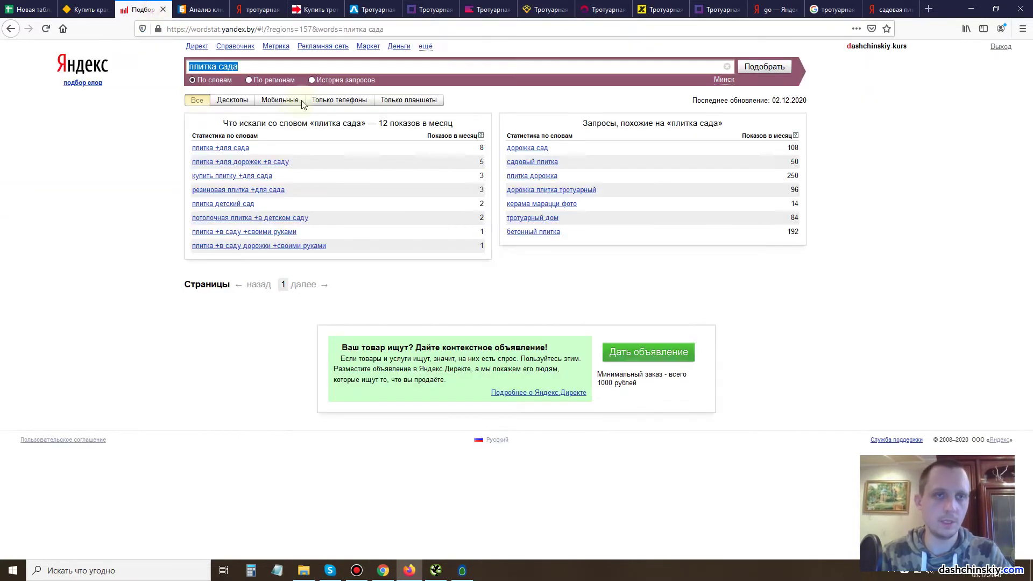
key("ctrl+v")
left_click(761, 66)
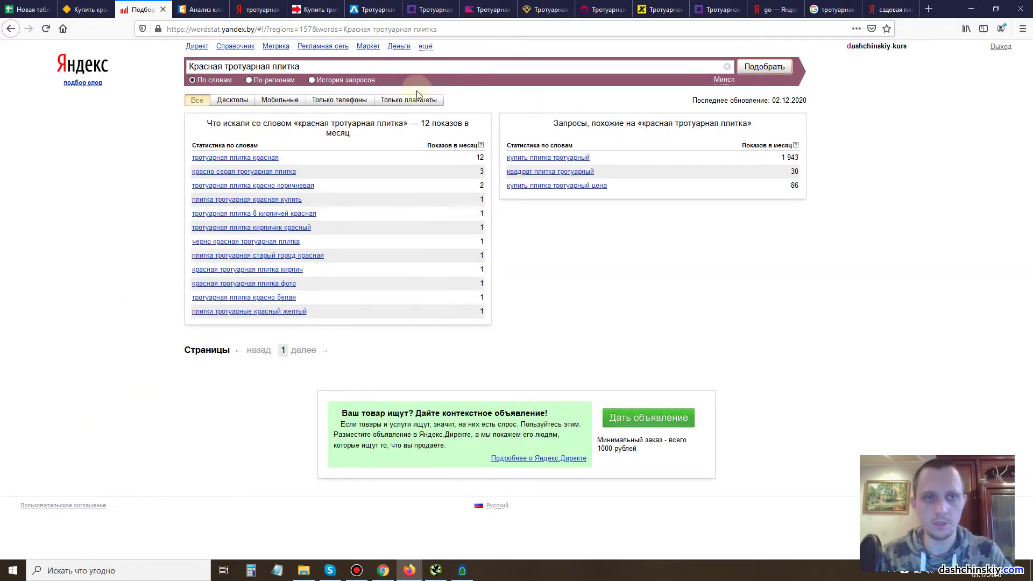
Open the "Вибропрессованная" category on plitca.by and copy its colour list from "Красный" to "Черный".
key("ctrl+Tab")
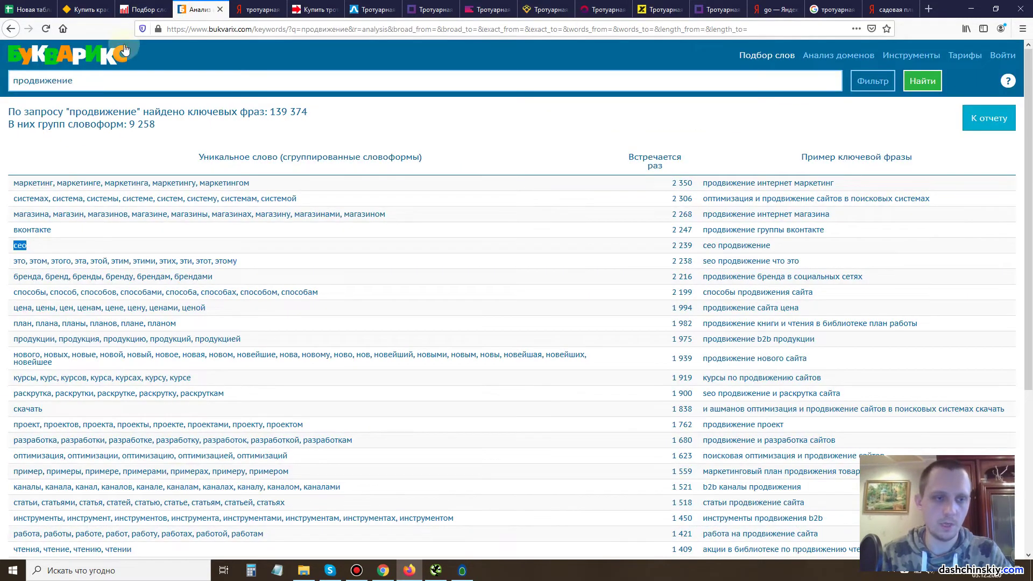
key("ctrl+shift+Tab")
key("ctrl+shift+Tab")
left_click_drag(266, 517, 219, 441)
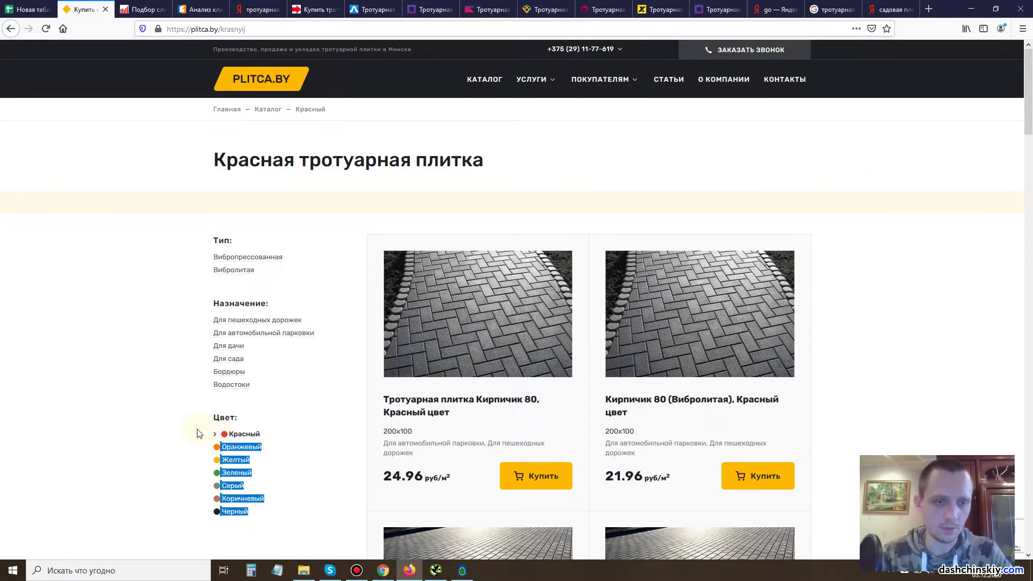
left_click(224, 257)
left_click_drag(253, 511, 205, 436)
key("ctrl+c")
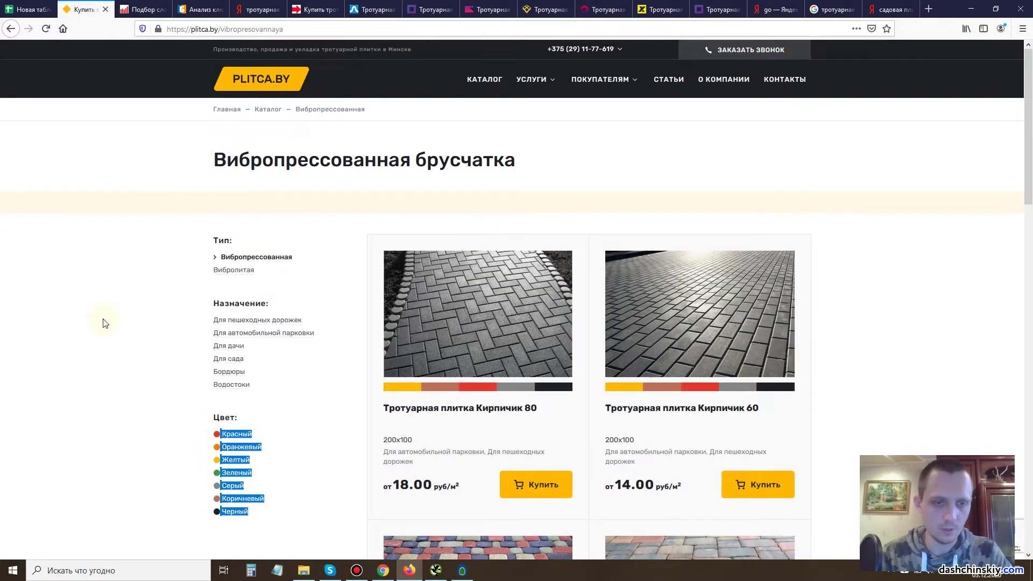
Paste the copied colours into cells C8:C14 of the Google Sheets table as values only.
key("ctrl+1")
left_click(86, 298)
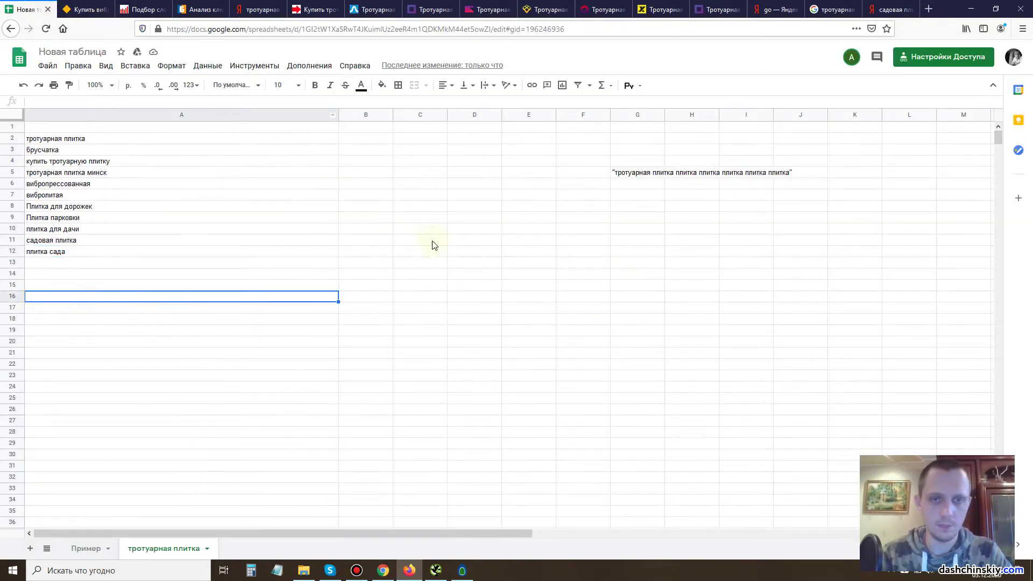
left_click(410, 206)
key("ctrl+v")
left_click(466, 292)
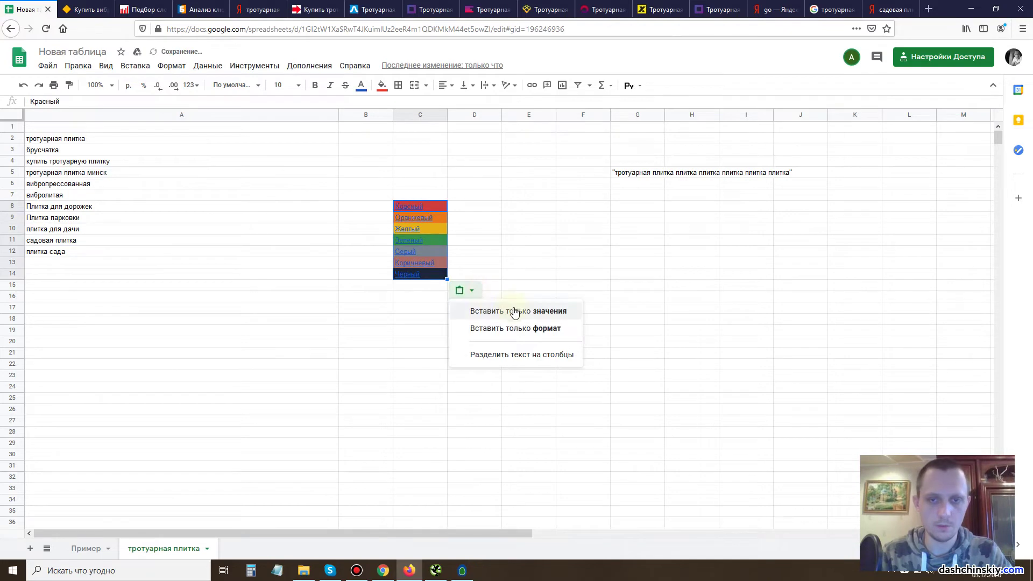
left_click(516, 310)
left_click(588, 232)
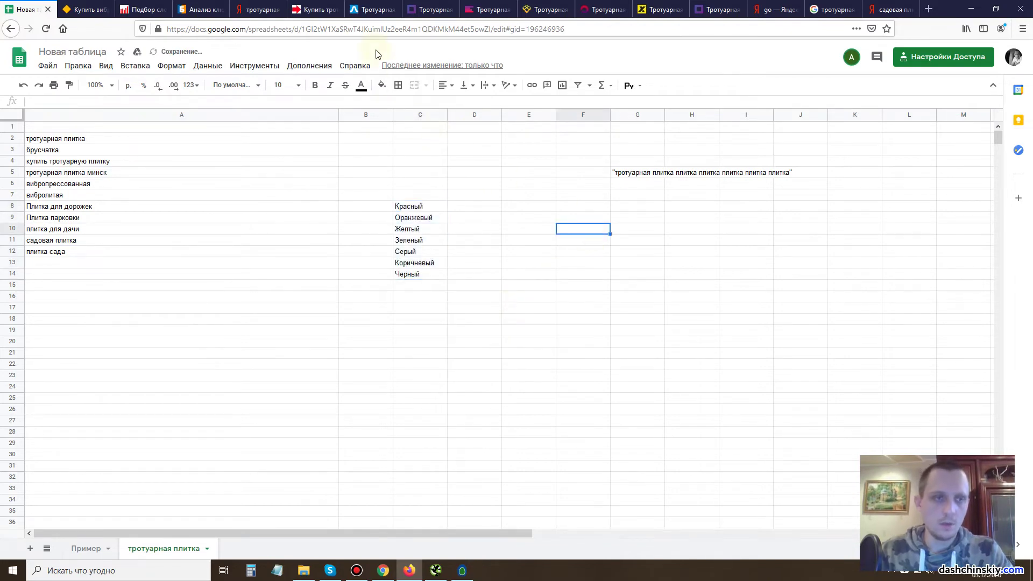
Put "тротуарная плитка" into cell B6 and widen column B to fit the text.
left_click(114, 141)
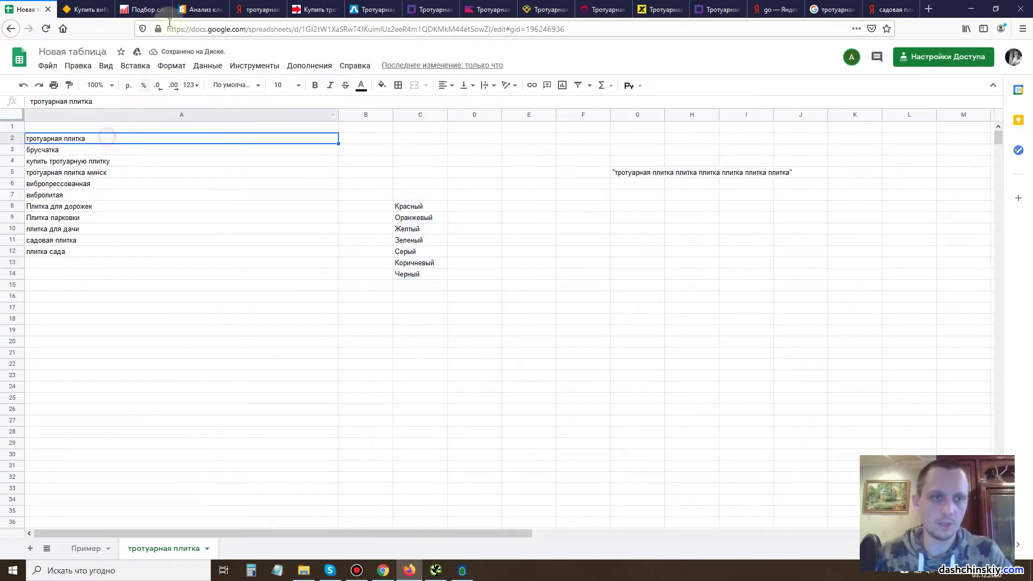
left_click(350, 184)
type("тротуарная плитка")
left_click_drag(391, 111, 412, 111)
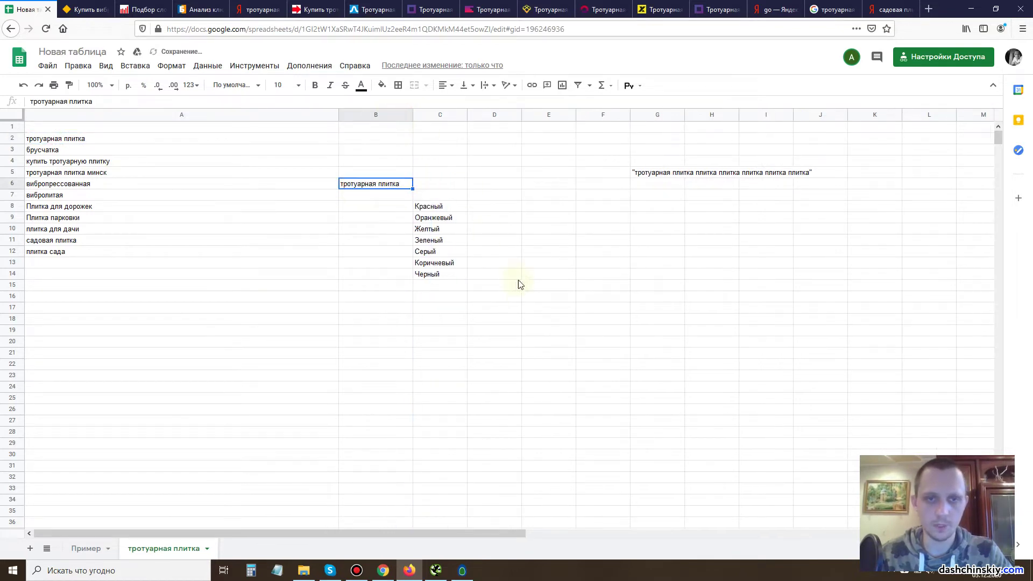
left_click(518, 282)
Return to plitca.by, shorten the page address to the site's root and copy it.
key("ctrl+Tab")
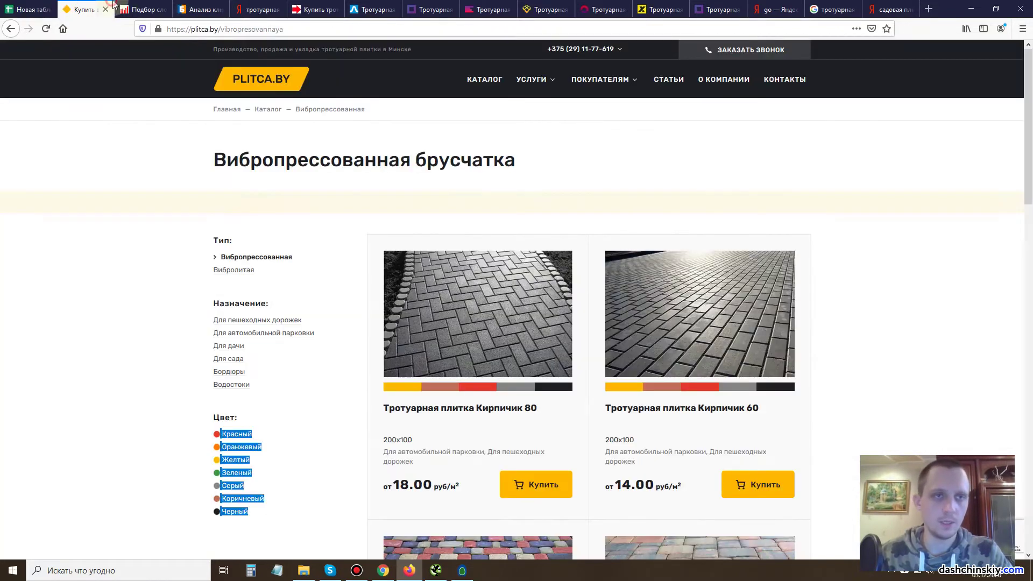
key("ctrl+Tab")
left_click(200, 4)
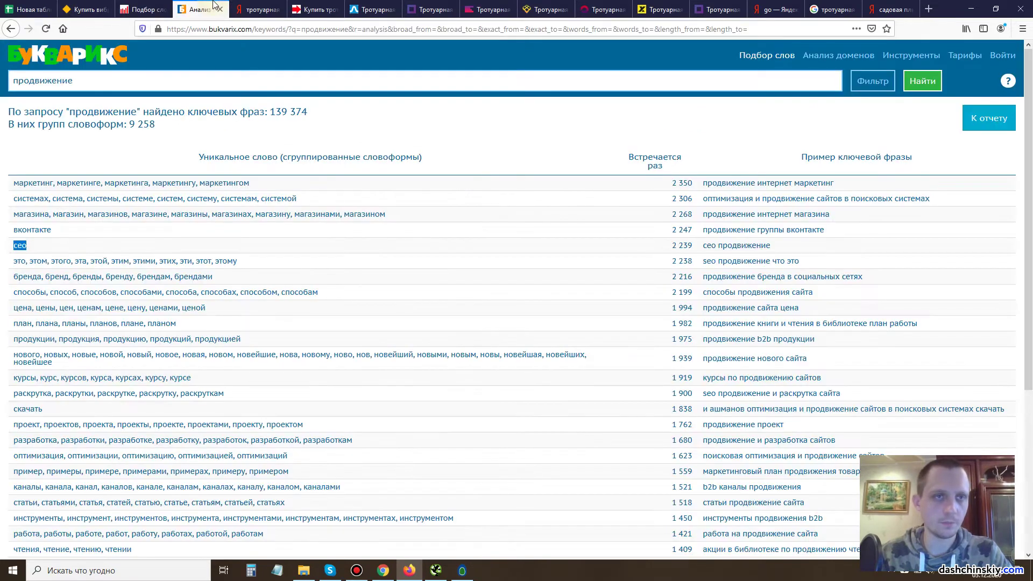
left_click(83, 9)
scroll(189, 404, "down", 4)
scroll(185, 456, "up", 4)
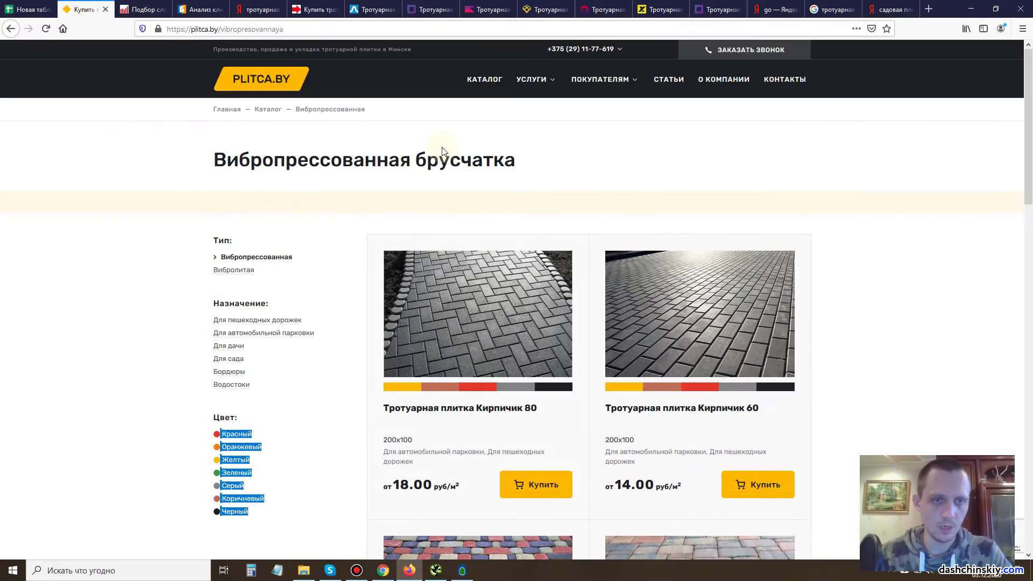
left_click_drag(221, 29, 285, 29)
key("BackSpace")
left_click(150, 233)
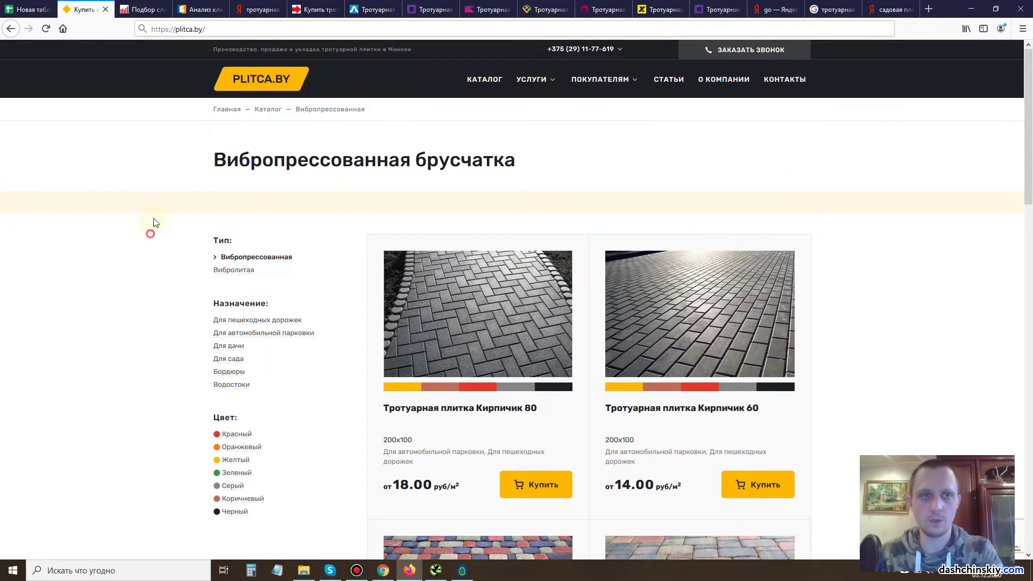
left_click(228, 32)
key("ctrl+c")
Place the Bukvarix tab beside the plitca.by tab and run a domain analysis of plitca.by in Bukvarix.
left_click_drag(202, 9, 142, 9)
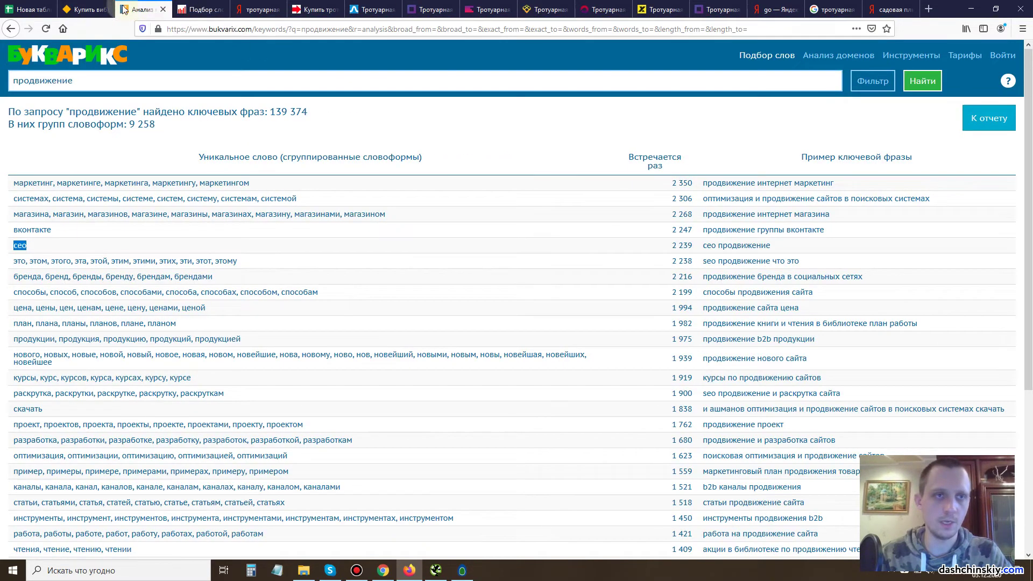
mouse_move(839, 55)
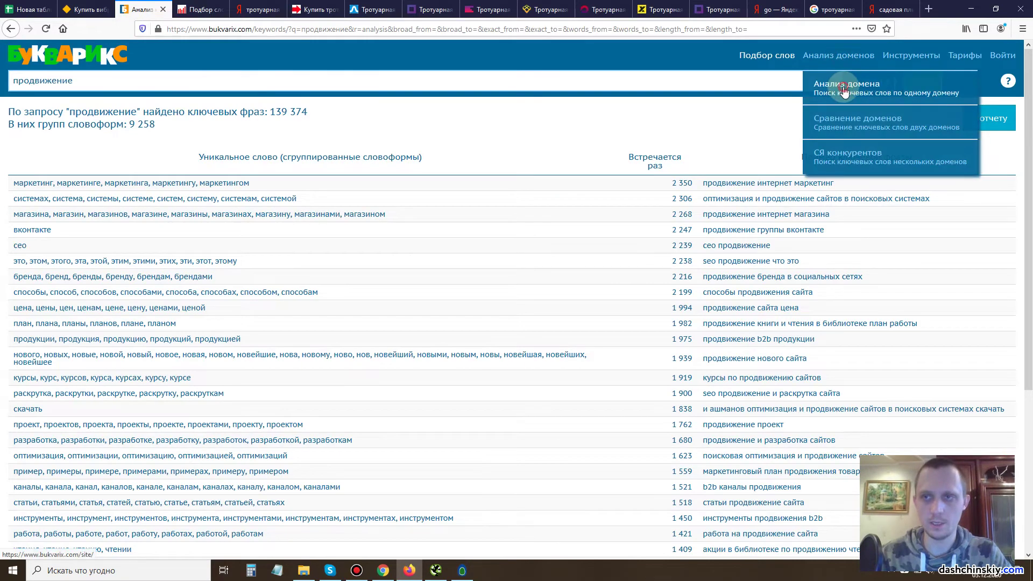
left_click(887, 84)
key("ctrl+v")
left_click(792, 224)
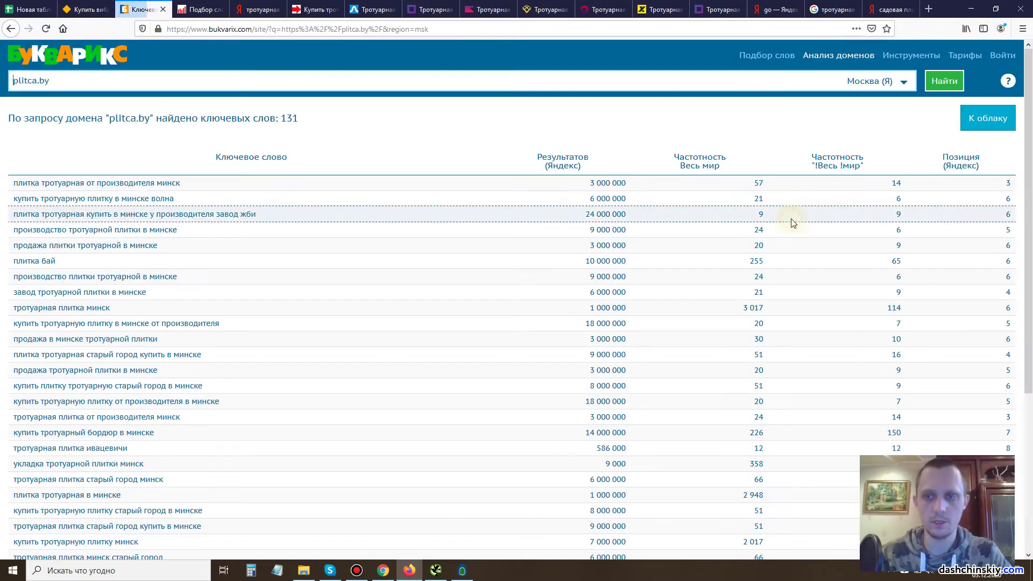
Rerun the plitca.by domain analysis for the Минск (Я) region and open page 2 of the keyword list.
left_click(888, 81)
left_click(889, 211)
left_click(944, 81)
scroll(54, 268, "down", 2)
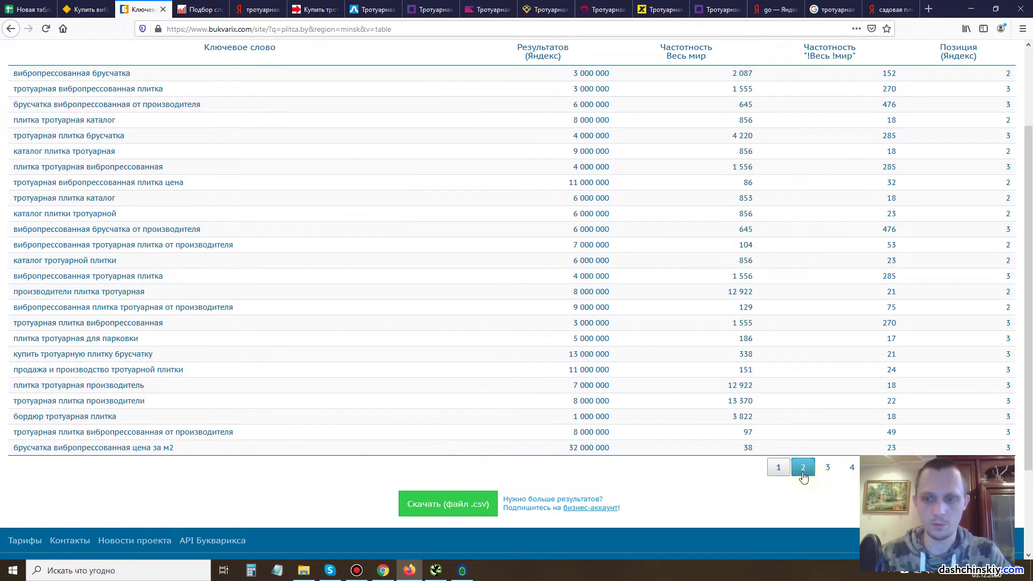
left_click(803, 467)
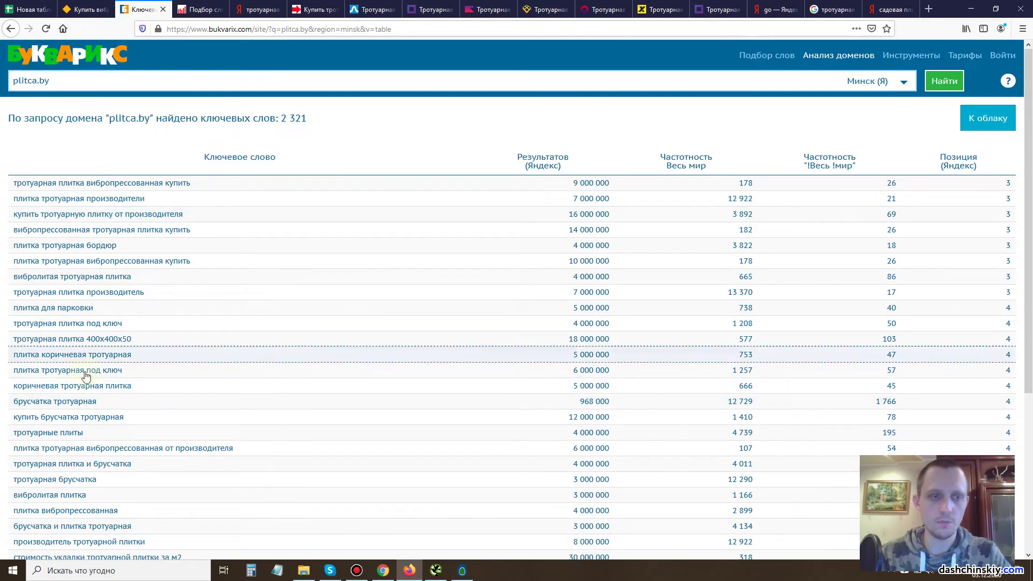
Examine the tile categories listed in the plitca.by footer, including the one for car parking.
key("ctrl+shift+Tab")
scroll(110, 322, "down", 5)
scroll(116, 371, "down", 10)
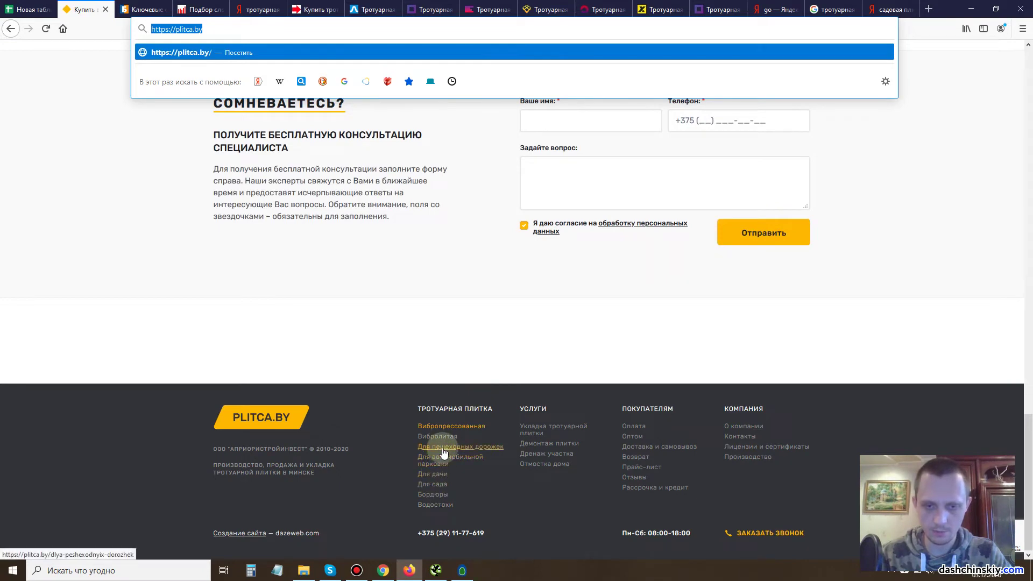
left_click_drag(472, 454, 432, 458)
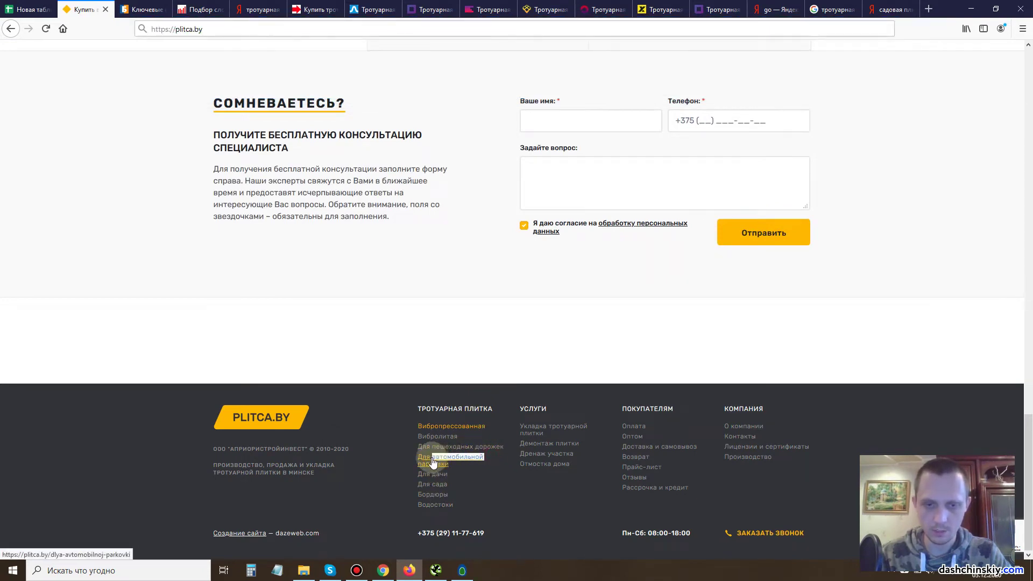
Review the parking query in the sheet, search Wordstat for "Плитка машин" and examine the resulting phrases.
left_click(24, 3)
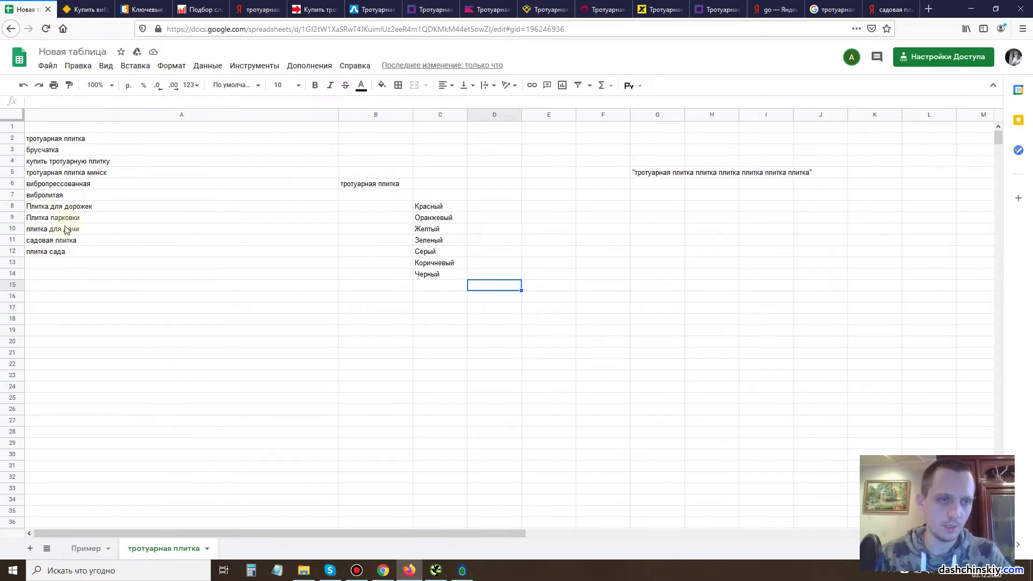
left_click(82, 221)
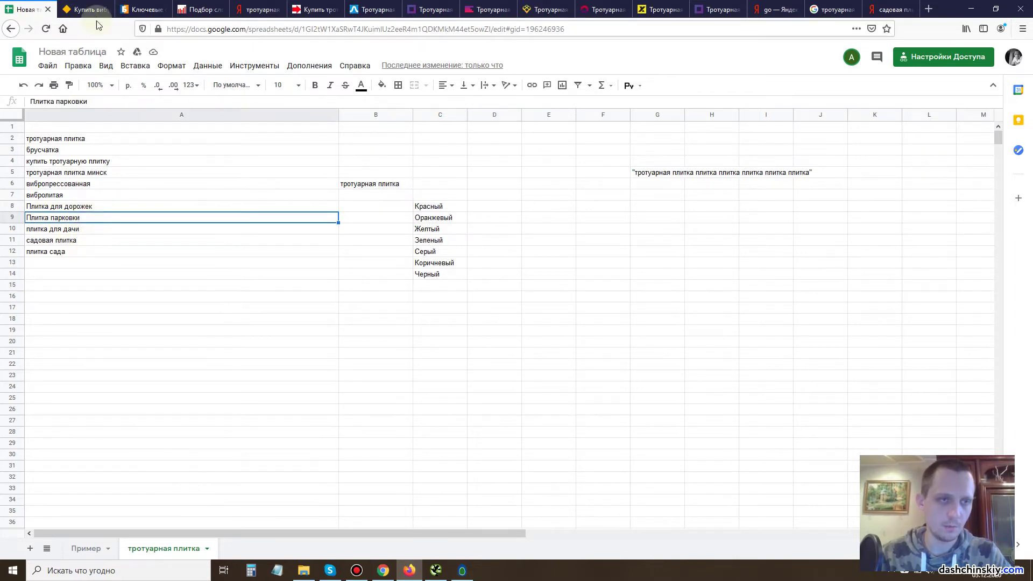
left_click(148, 8)
left_click(189, 4)
key("ctrl+a")
type("Плитка парковки")
type("ма")
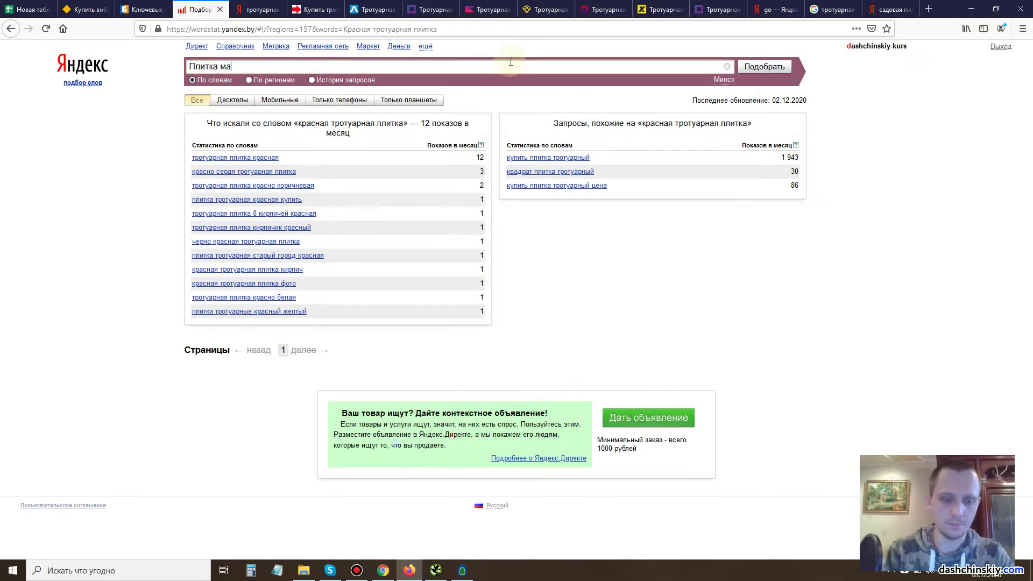
type("шин")
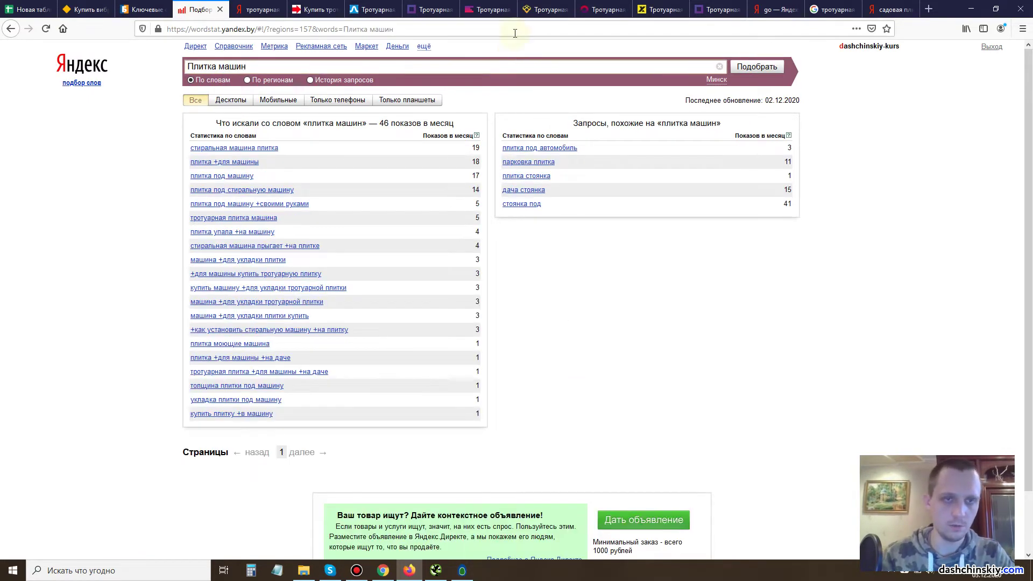
left_click_drag(273, 177, 185, 181)
left_click(157, 180)
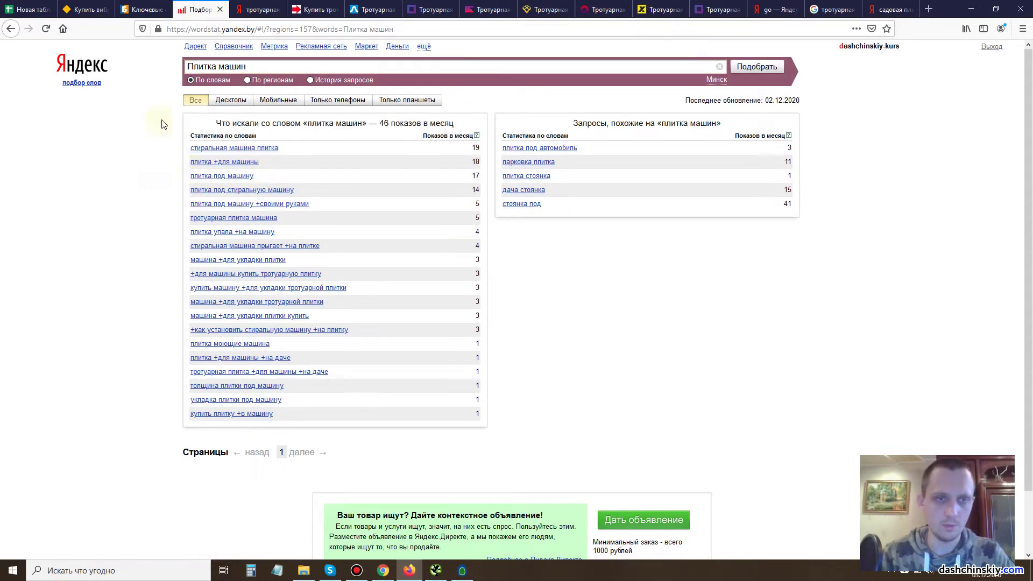
Exclude the word "стиральная" from the Wordstat query "Плитка машин" and examine the filtered phrases.
left_click(273, 68)
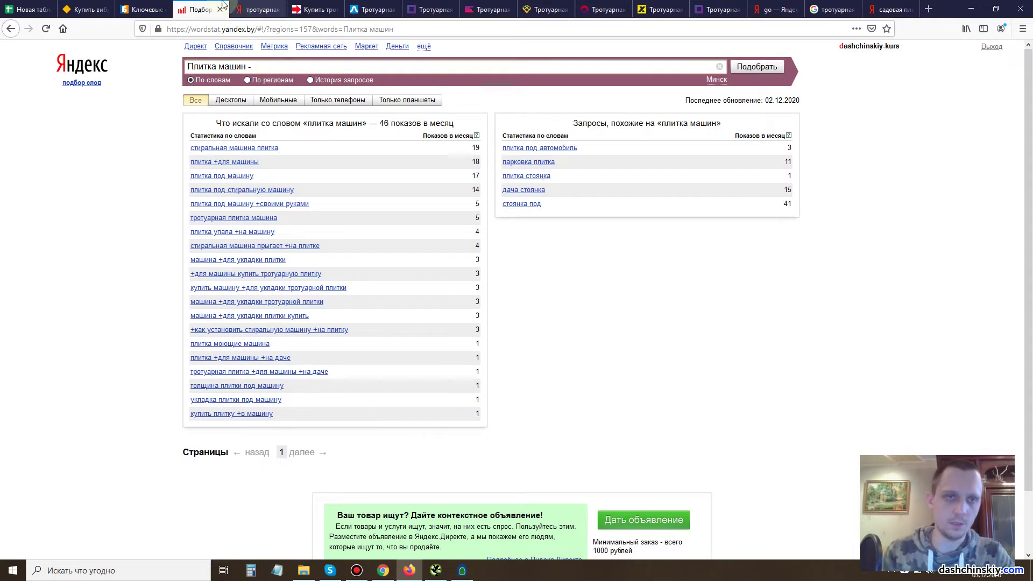
left_click_drag(190, 148, 227, 148)
key("ctrl+c")
left_click(548, 72)
key("ctrl+v")
left_click(762, 67)
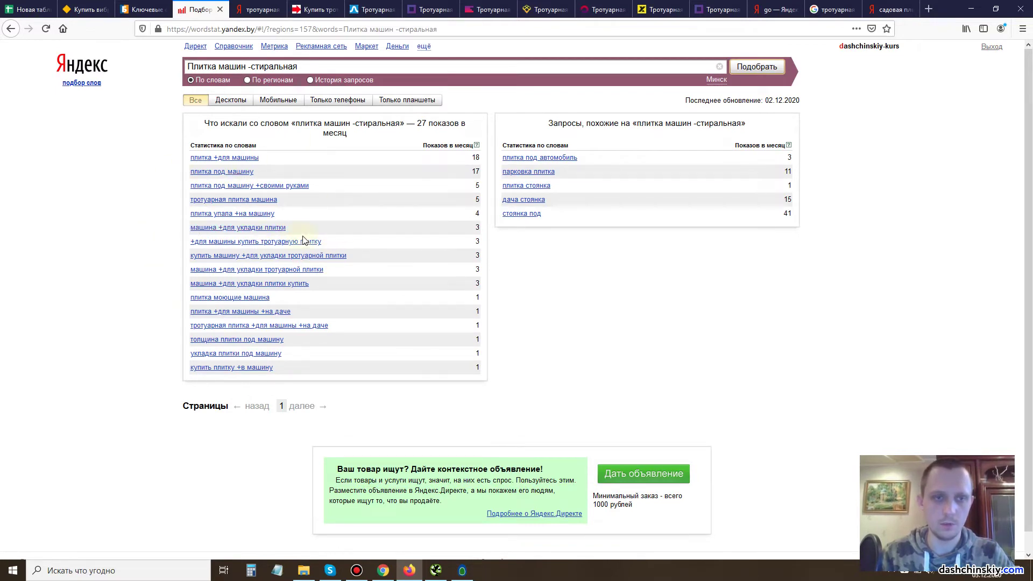
left_click_drag(278, 170, 184, 168)
left_click(185, 168)
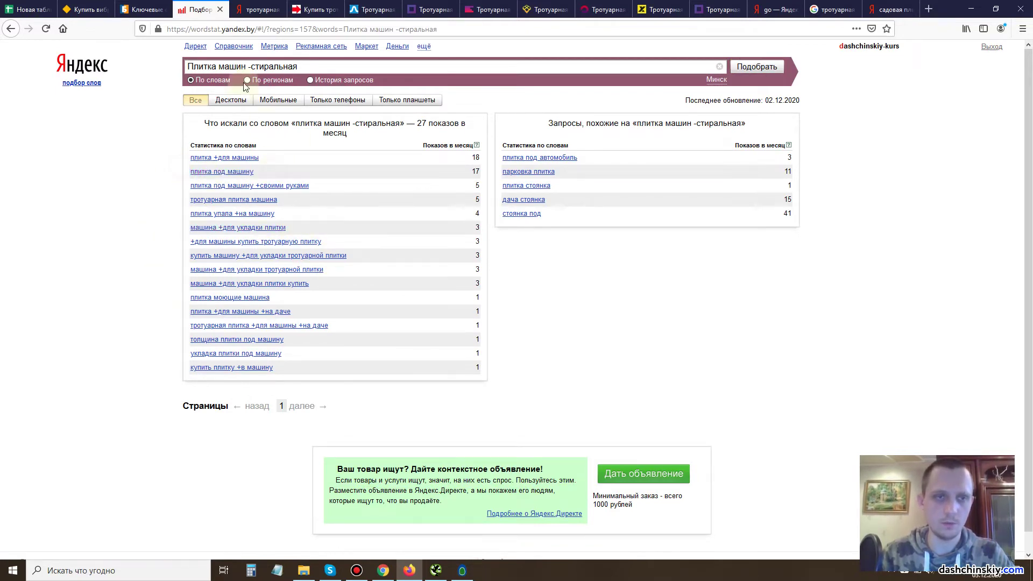
Remove the excluded word from the Wordstat query and copy "Плитка машин" into cell A13 of the sheet.
left_click_drag(246, 66, 304, 68)
key("BackSpace")
key("Return")
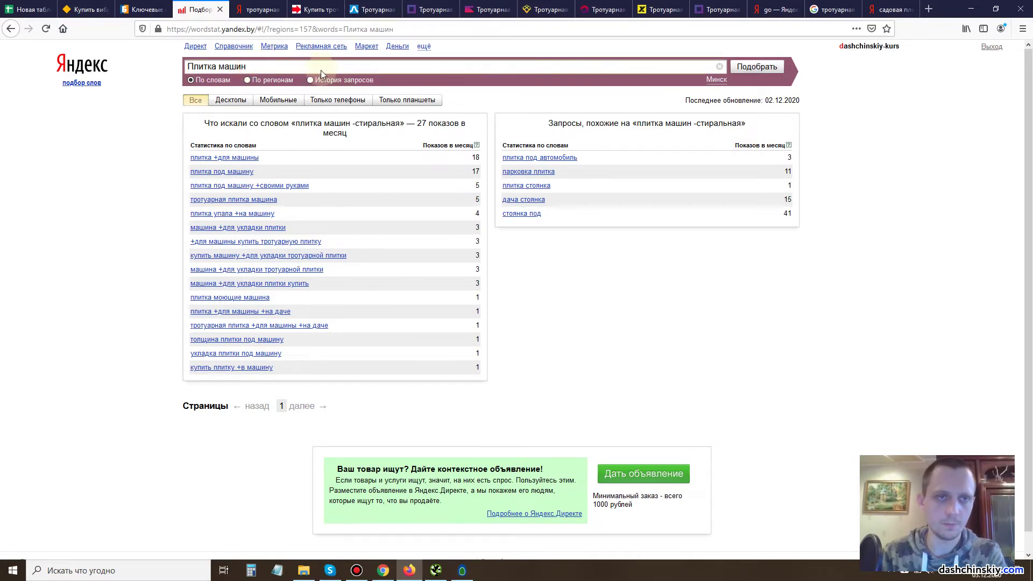
left_click_drag(275, 71, 186, 66)
key("ctrl+c")
left_click(13, 5)
left_click(76, 263)
key("ctrl+v")
Return to Wordstat and search for "Плитка авто".
left_click(150, 4)
left_click(86, 9)
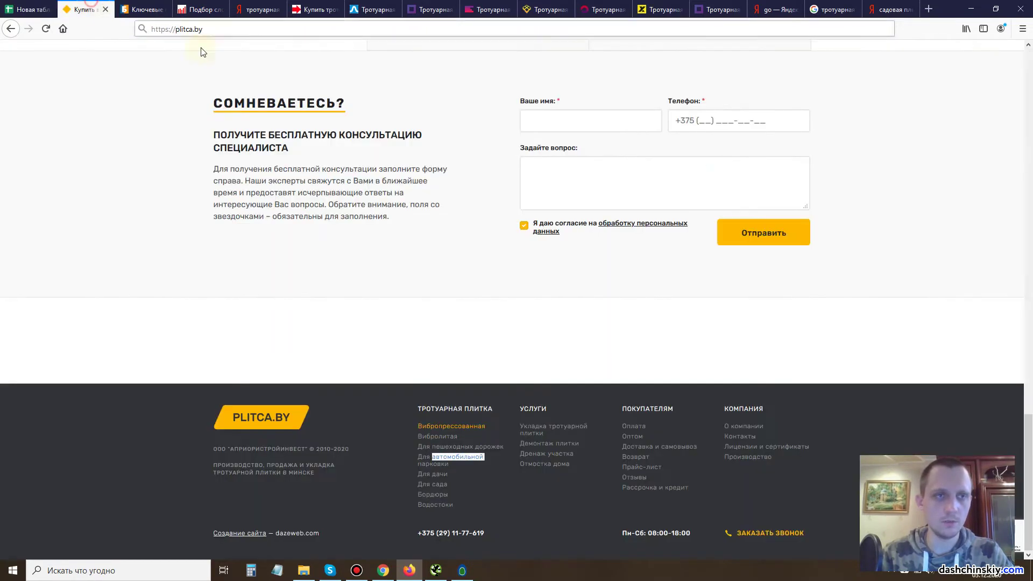
left_click(207, 10)
double_click(232, 66)
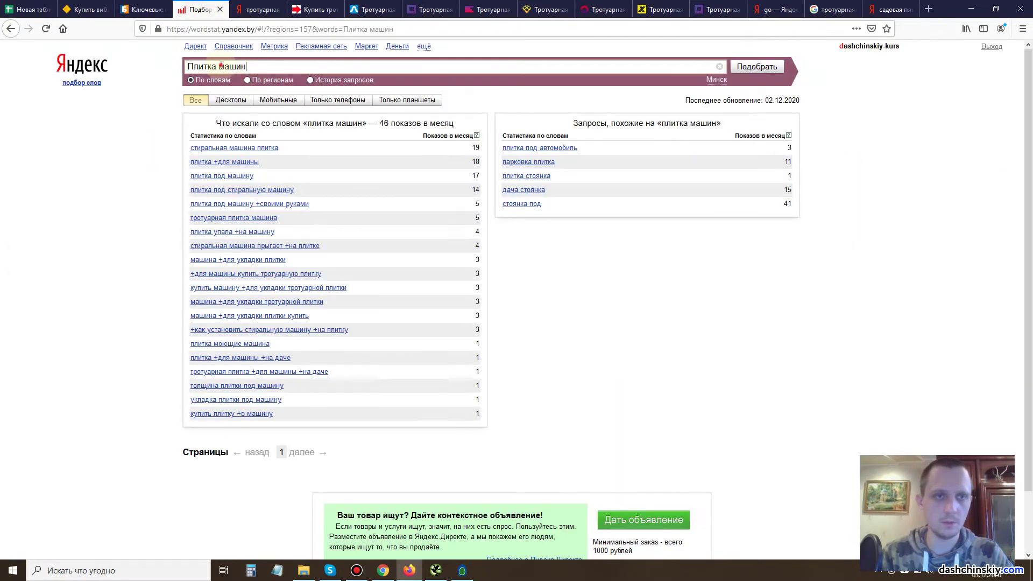
type("авто")
key("Return")
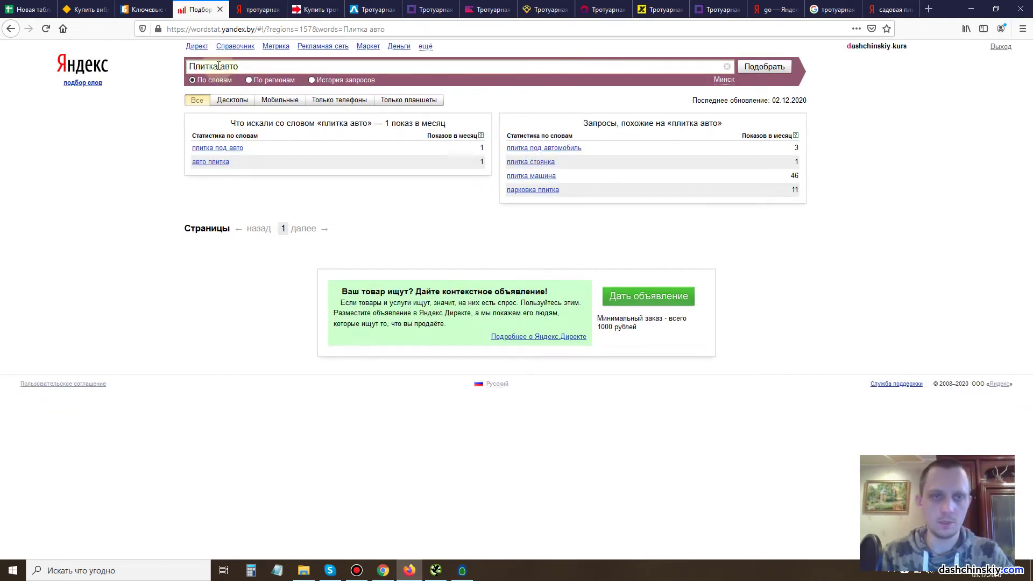
left_click(86, 9)
left_click(47, 6)
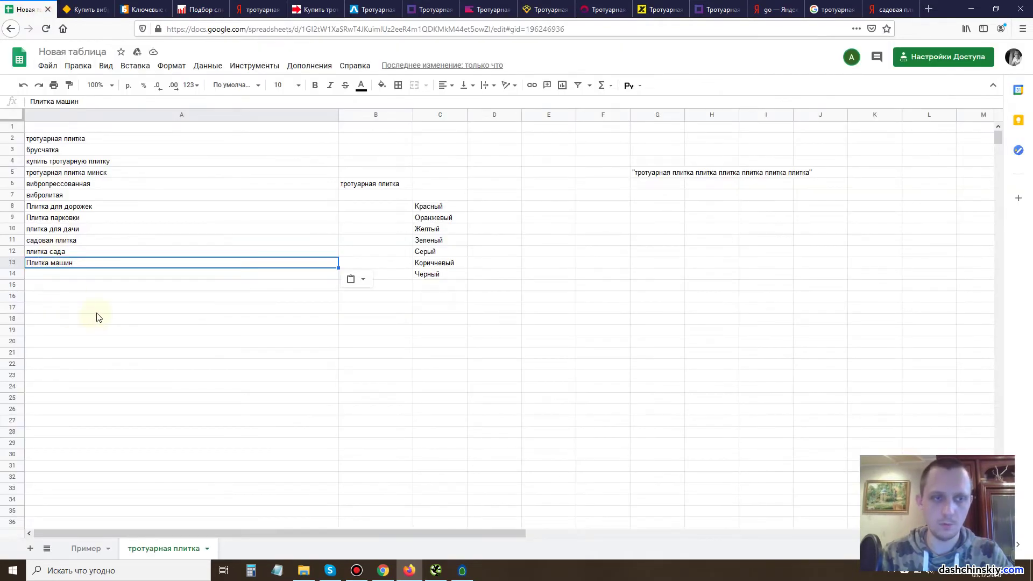
left_click(139, 6)
left_click(198, 8)
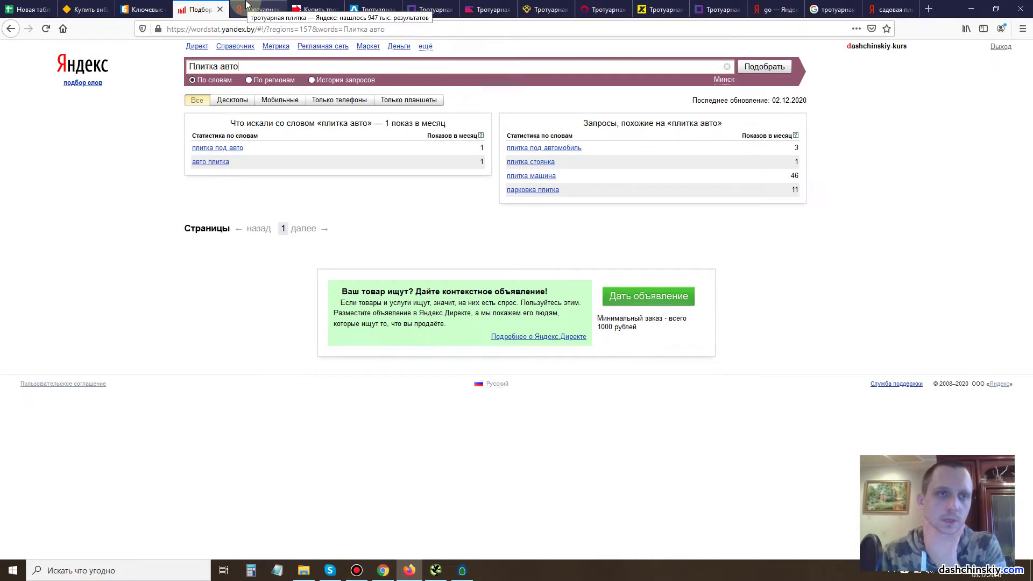
left_click(61, 6)
left_click(140, 7)
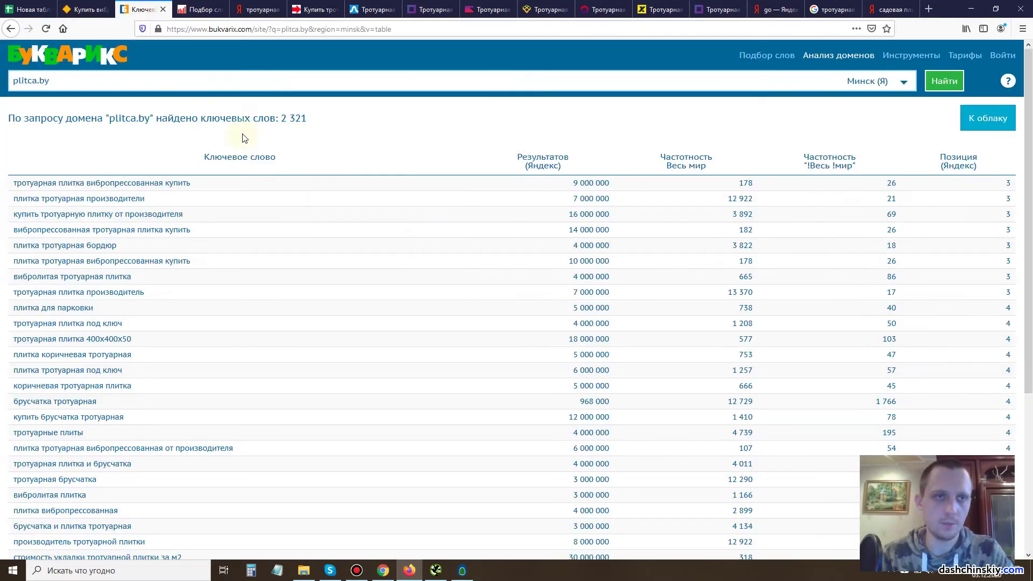
left_click(258, 8)
left_click(314, 8)
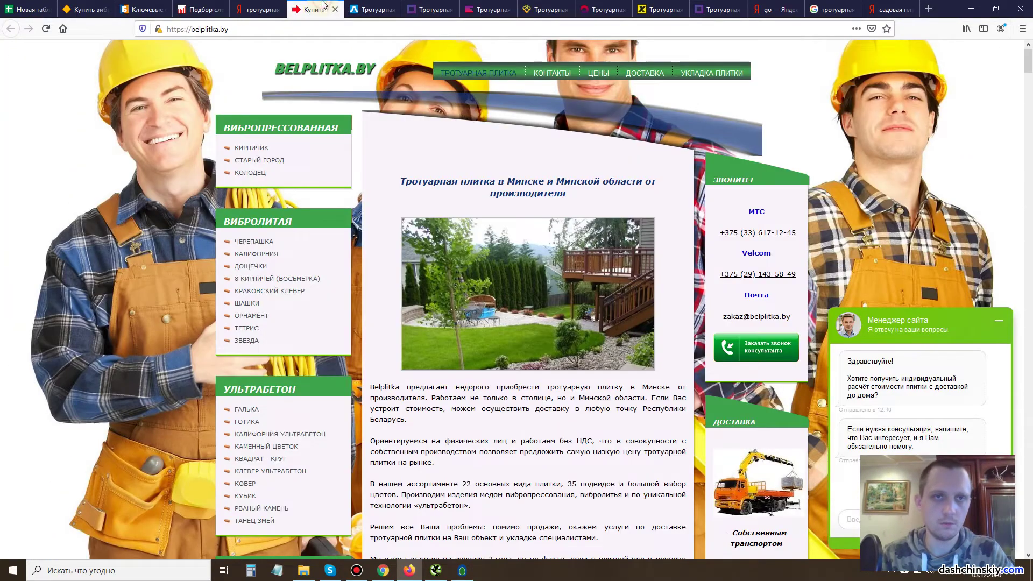
Return to plitca.by and examine the services listed in the site's header navigation.
left_click(86, 7)
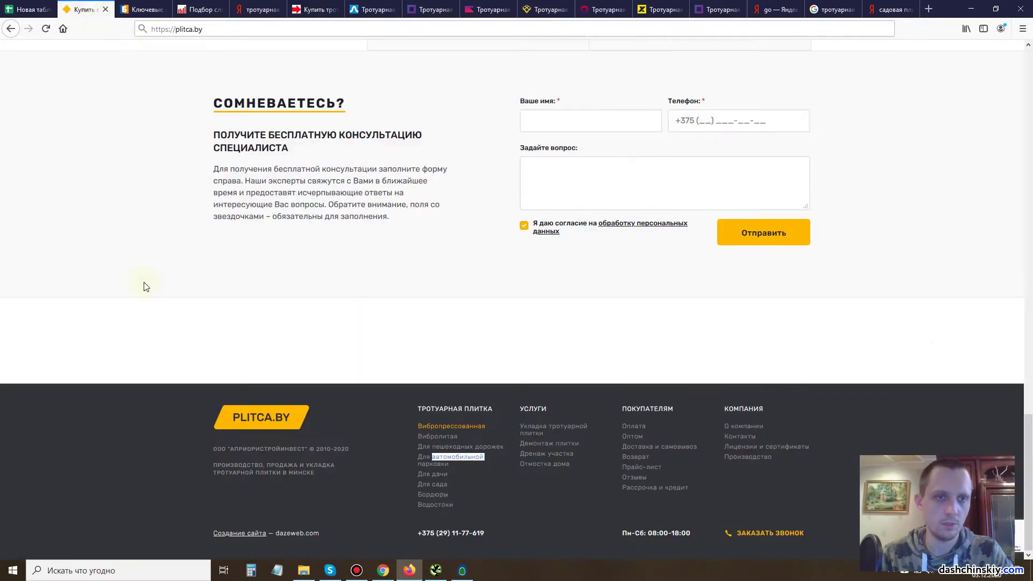
scroll(477, 309, "up", 20)
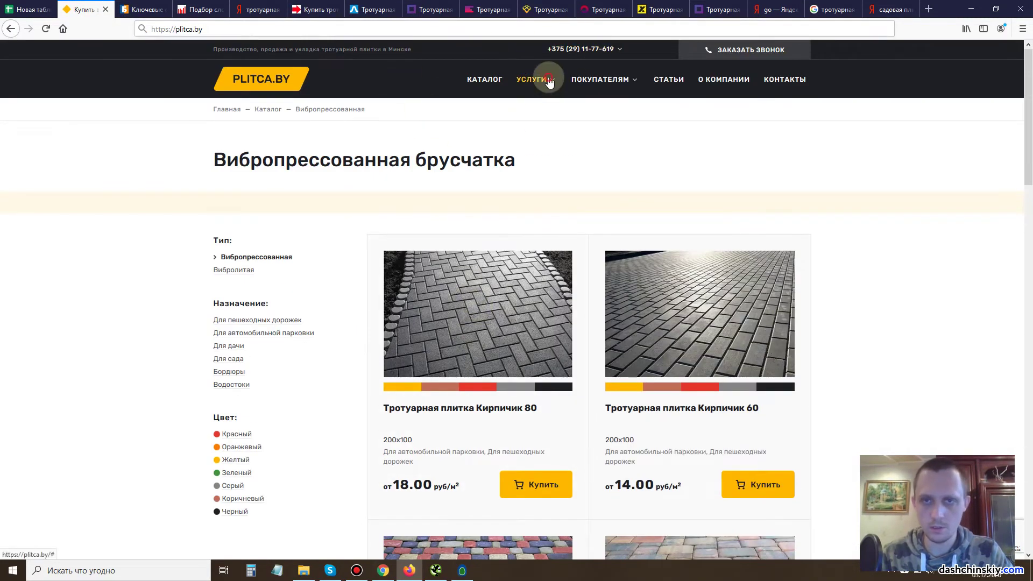
left_click(548, 81)
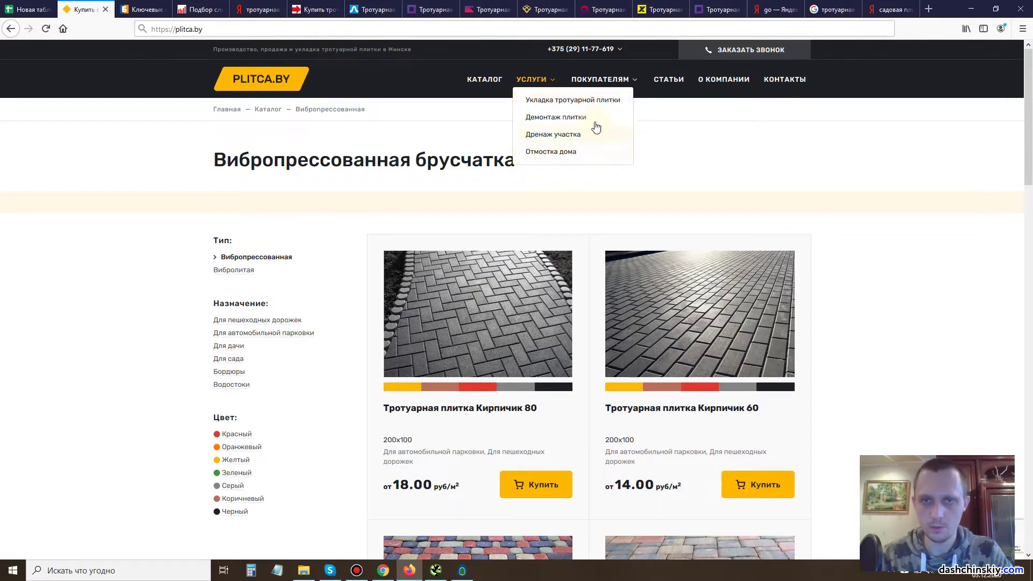
left_click(245, 109)
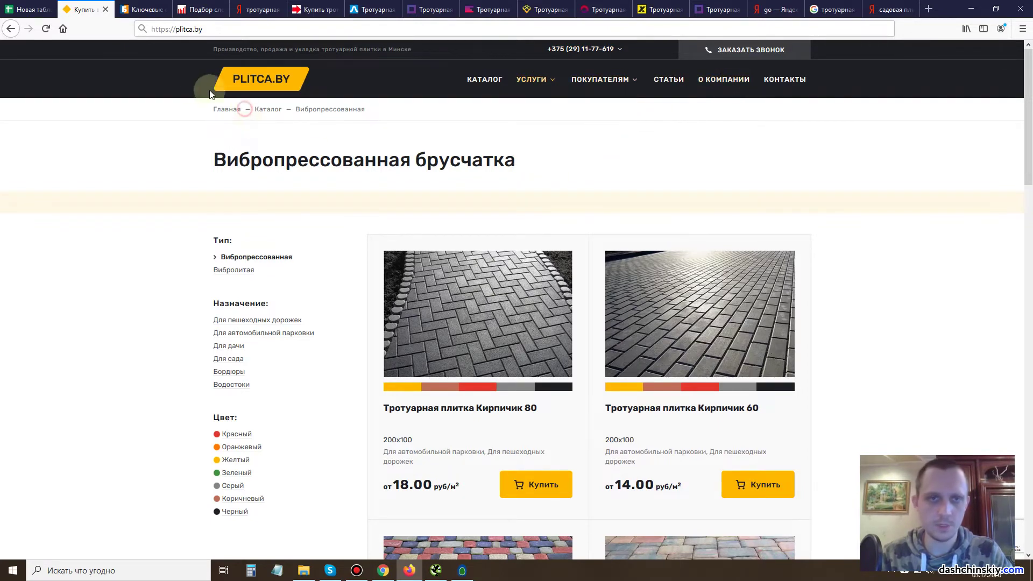
left_click(177, 29)
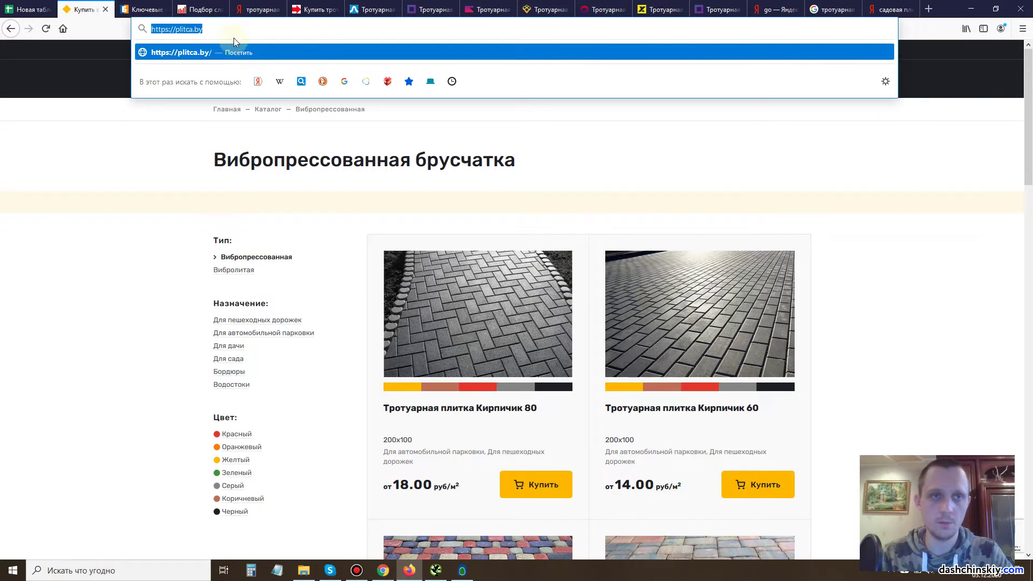
Open page 3 of the plitca.by keyword list in Bukvarix and examine the queries that contain tile dimensions.
left_click(134, 7)
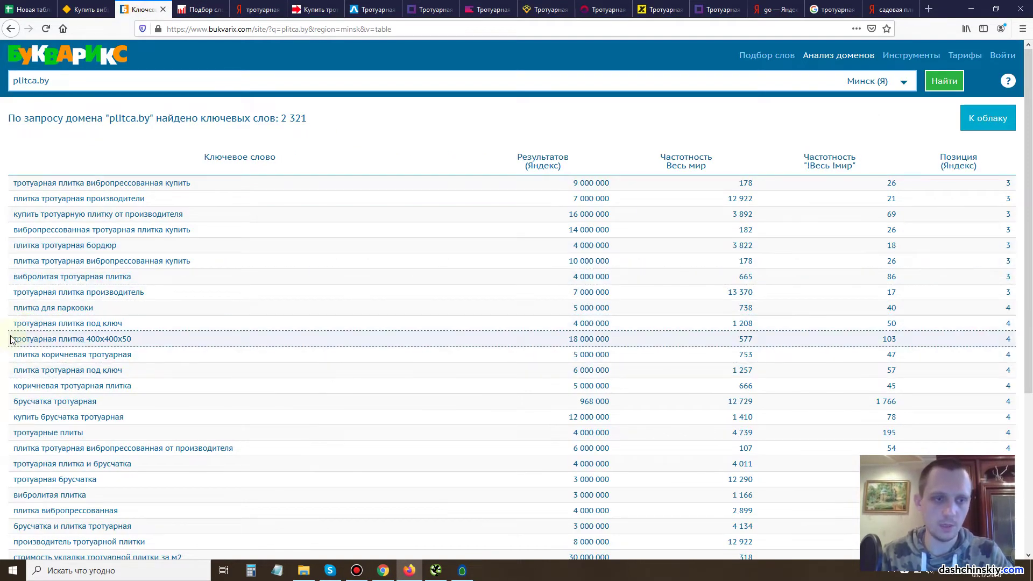
scroll(269, 330, "down", 5)
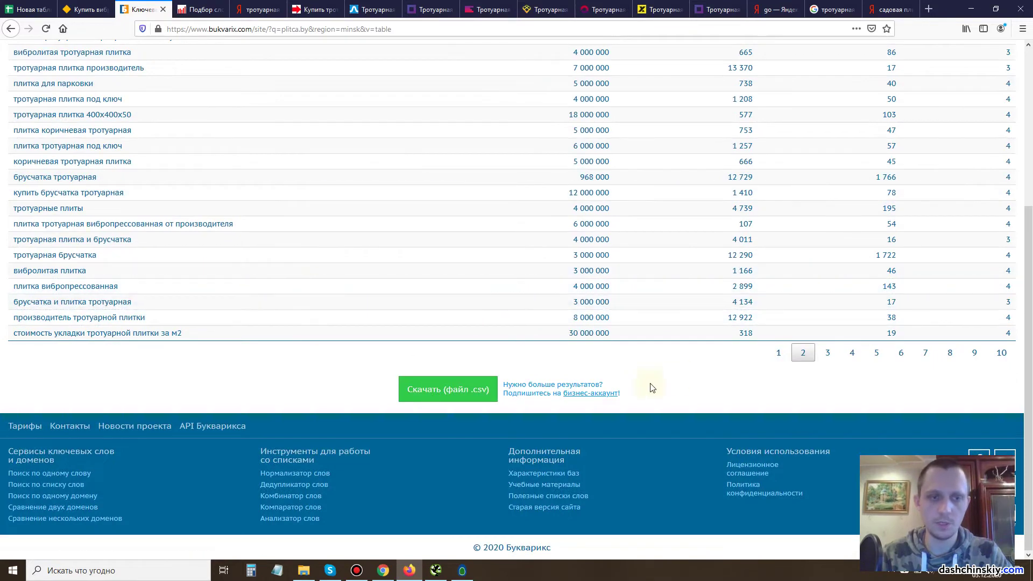
left_click(827, 352)
scroll(310, 334, "up", 3)
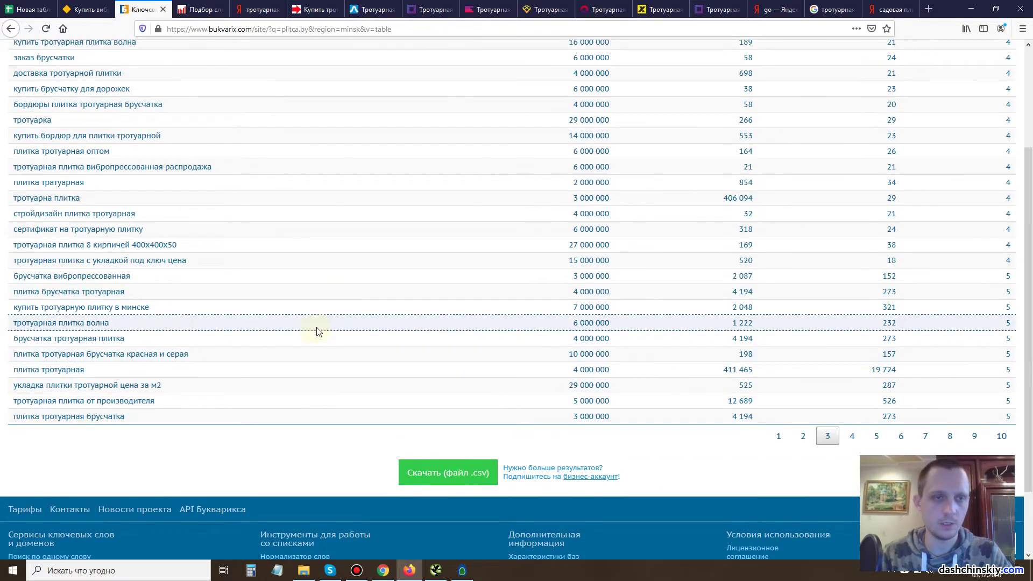
scroll(247, 263, "up", 3)
scroll(233, 251, "down", 1)
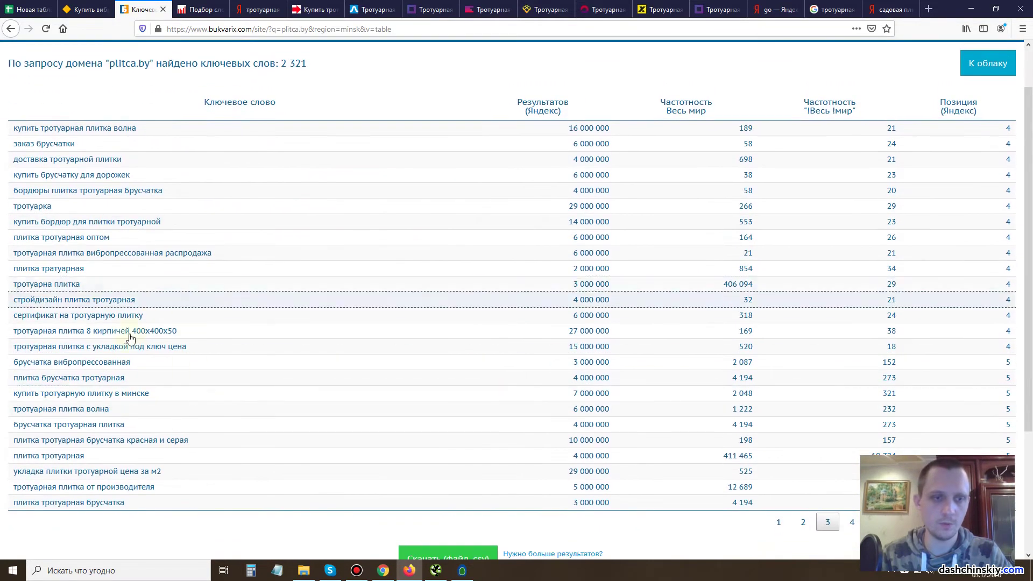
left_click(179, 334)
double_click(137, 332)
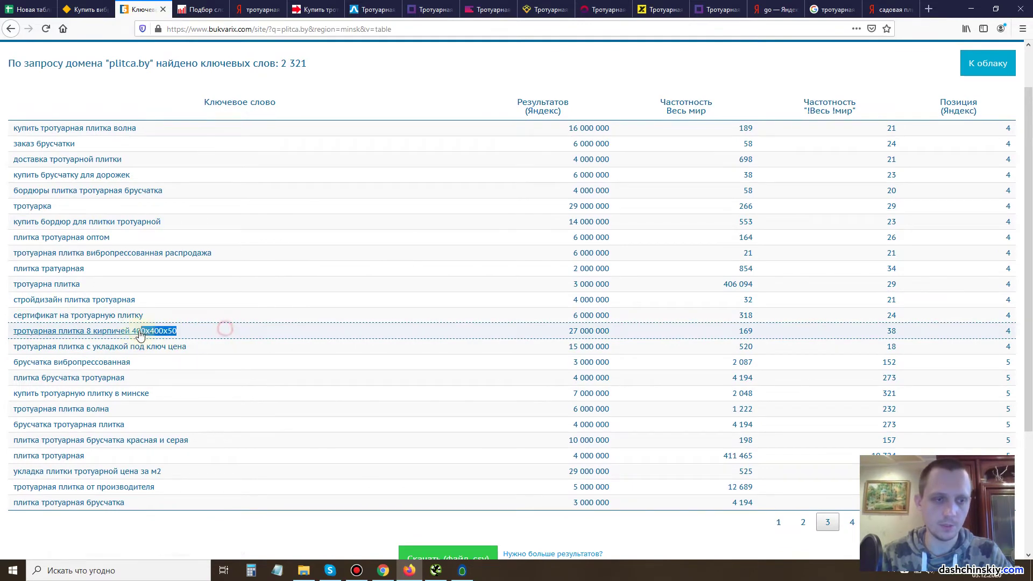
Check the demand for "тротуарная плитка 400х400" in Wordstat.
left_click(83, 10)
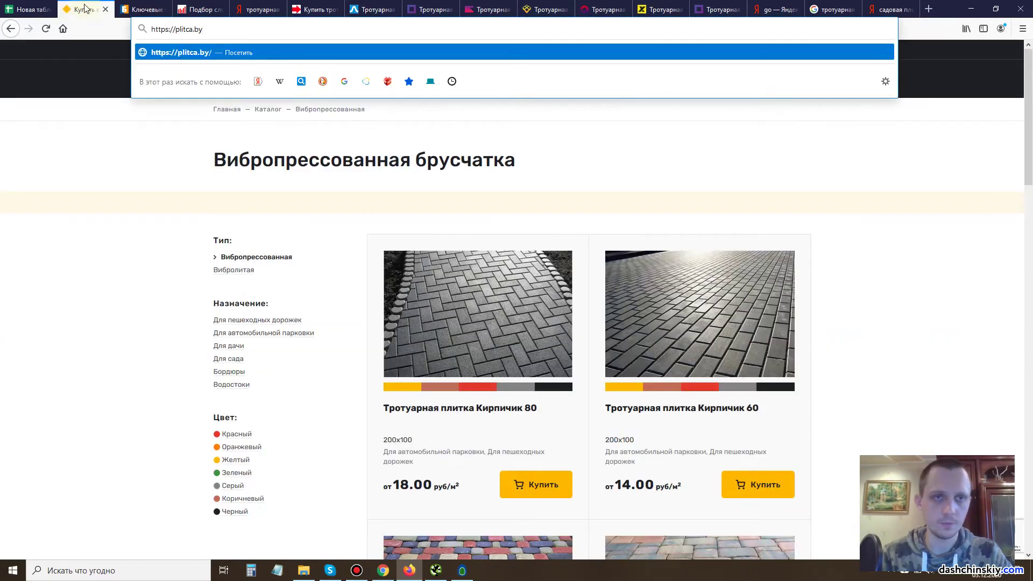
left_click(141, 9)
scroll(228, 50, "up", 1)
left_click(199, 9)
left_click_drag(238, 69, 133, 72)
type("тротуарная плитка 400х400х")
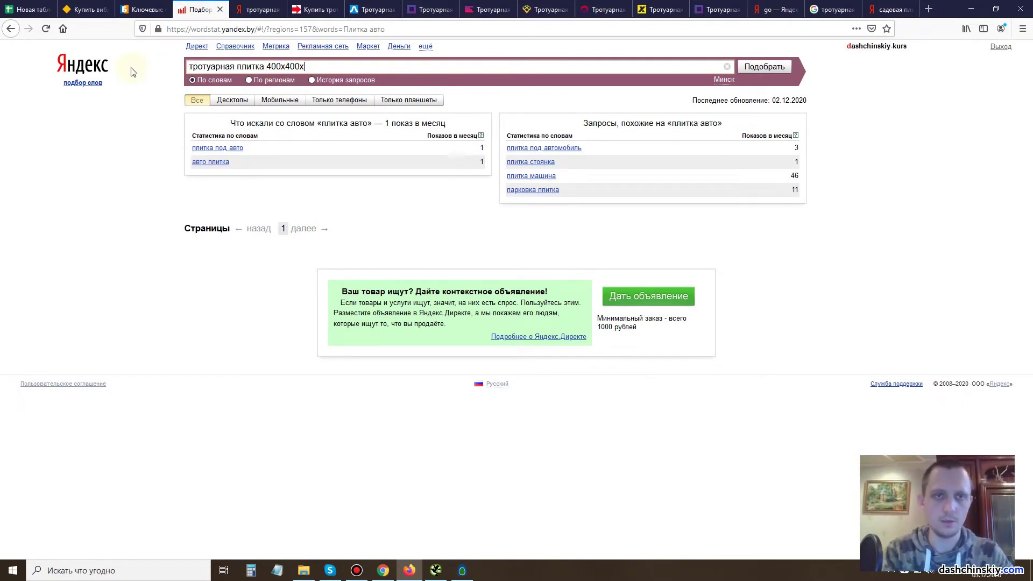
key("BackSpace")
key("Return")
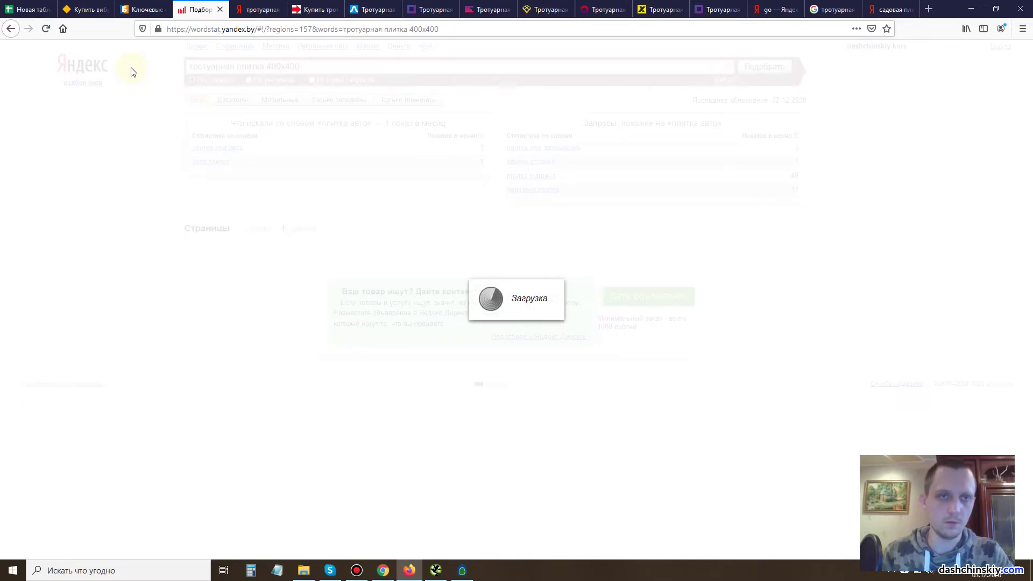
Shorten the Wordstat query to "тротуарная плитка 400" and search again.
key("BackSpace")
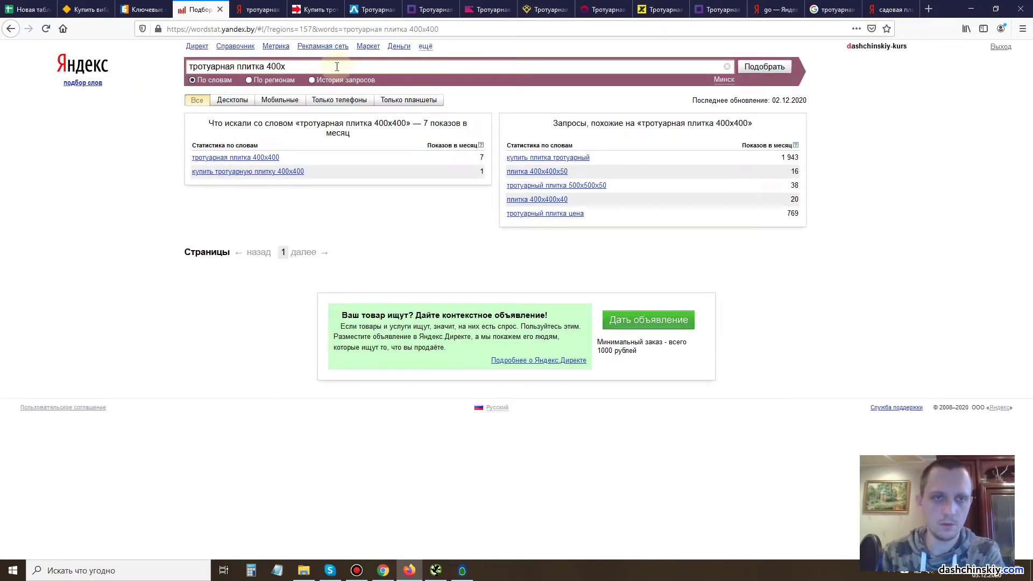
key("Return")
key("Return")
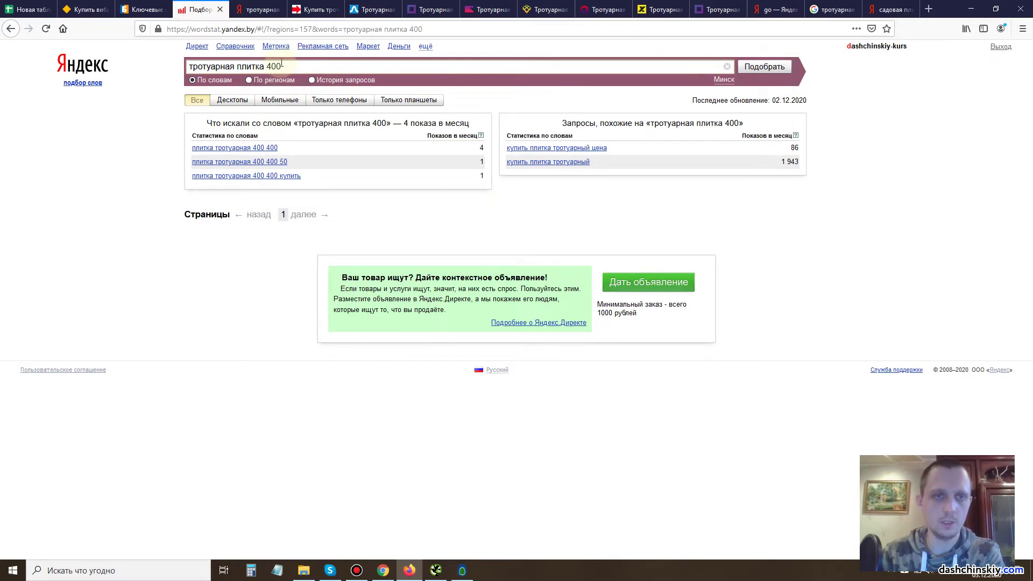
Copy the size 400 from the Wordstat query into cell C17 of the sheet, below the colours.
double_click(275, 66)
key("ctrl+c")
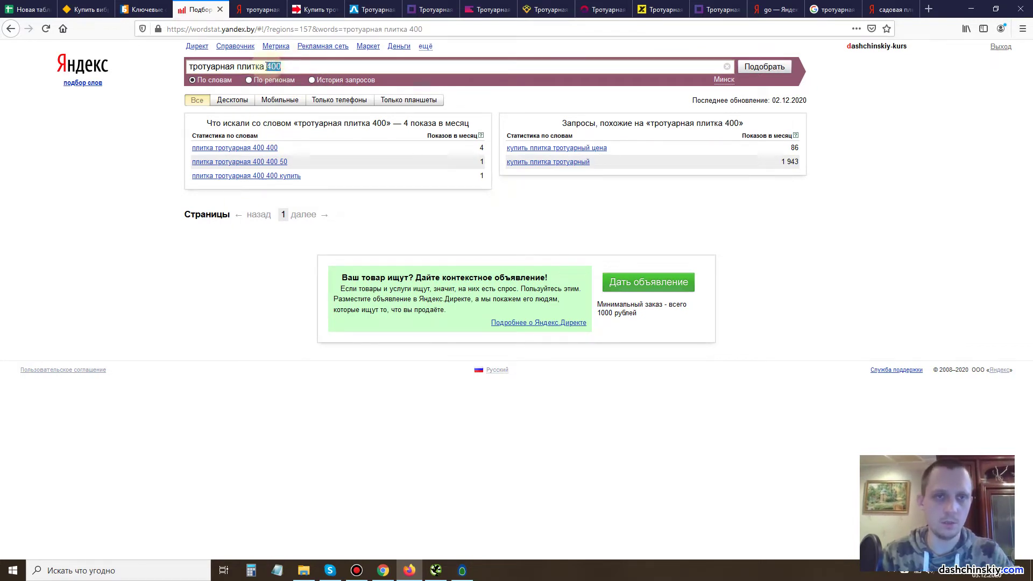
left_click(30, 9)
left_click(420, 309)
key("ctrl+v")
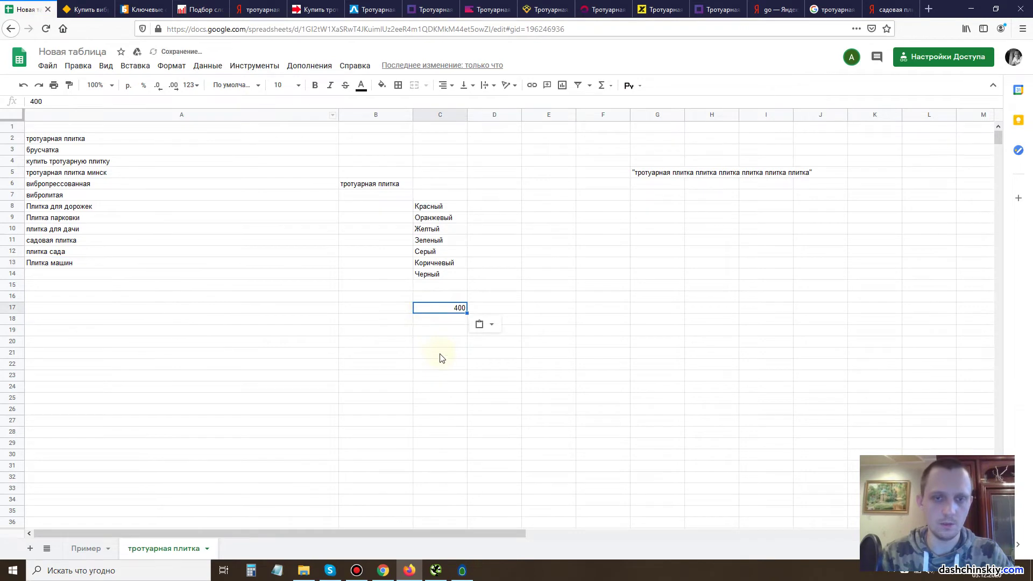
Go back to Wordstat, extend the query to "тротуарная плитка 400х400" and rerun the search.
left_click(143, 9)
left_click(200, 10)
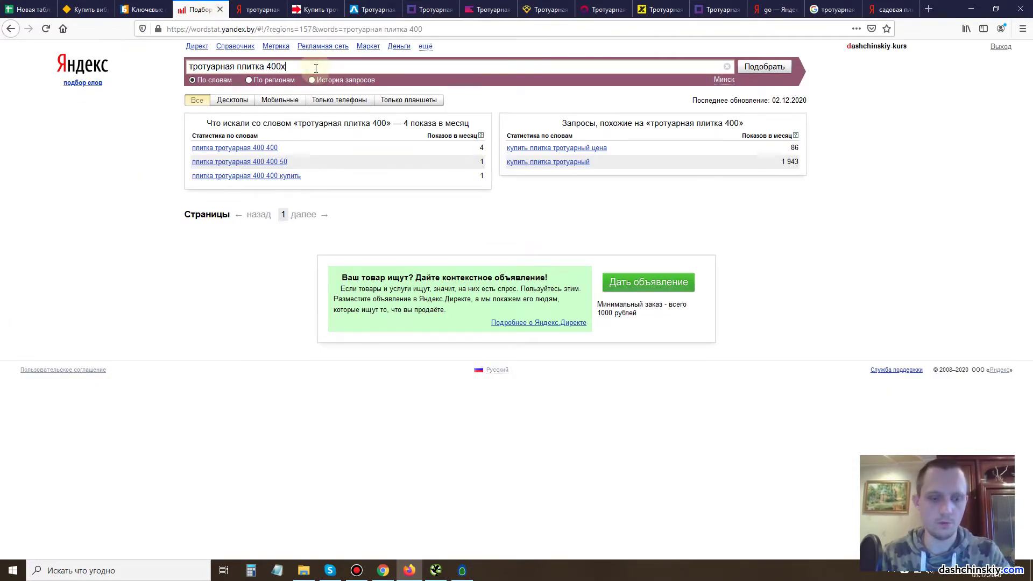
key("Return")
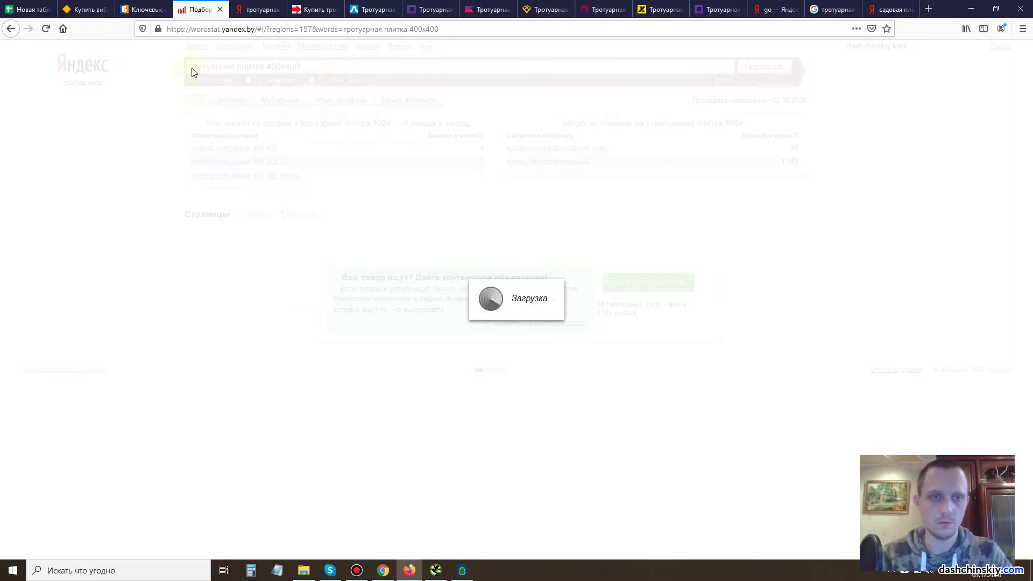
Copy the size 400x400 from the Wordstat query into cell D17 of the sheet, beside the 400.
left_click_drag(322, 65, 273, 66)
left_click(11, 4)
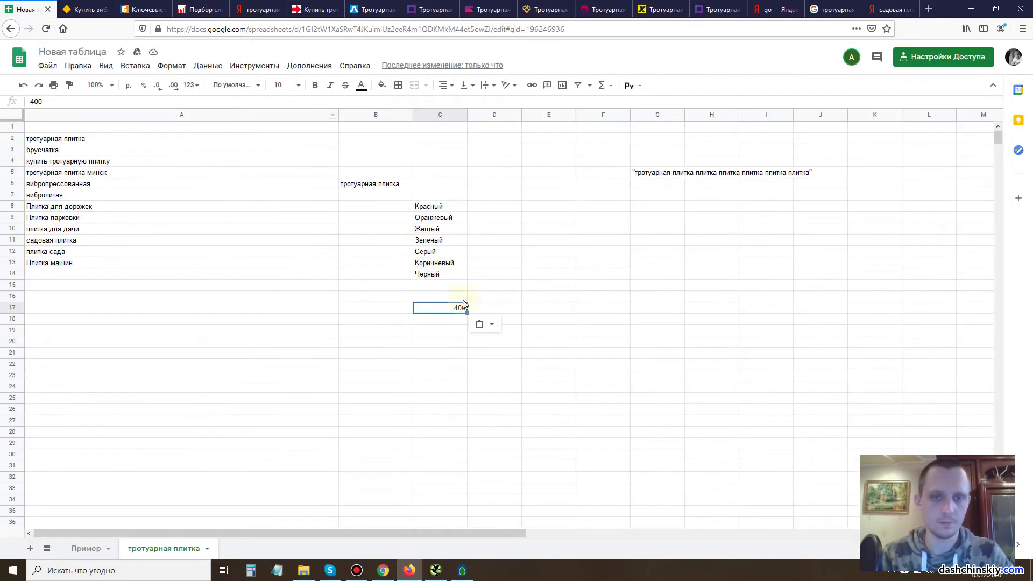
left_click(493, 296)
left_click(486, 307)
left_click(325, 365)
Return to the Bukvarix keyword results for plitca.by and display them as a word cloud.
left_click(132, 6)
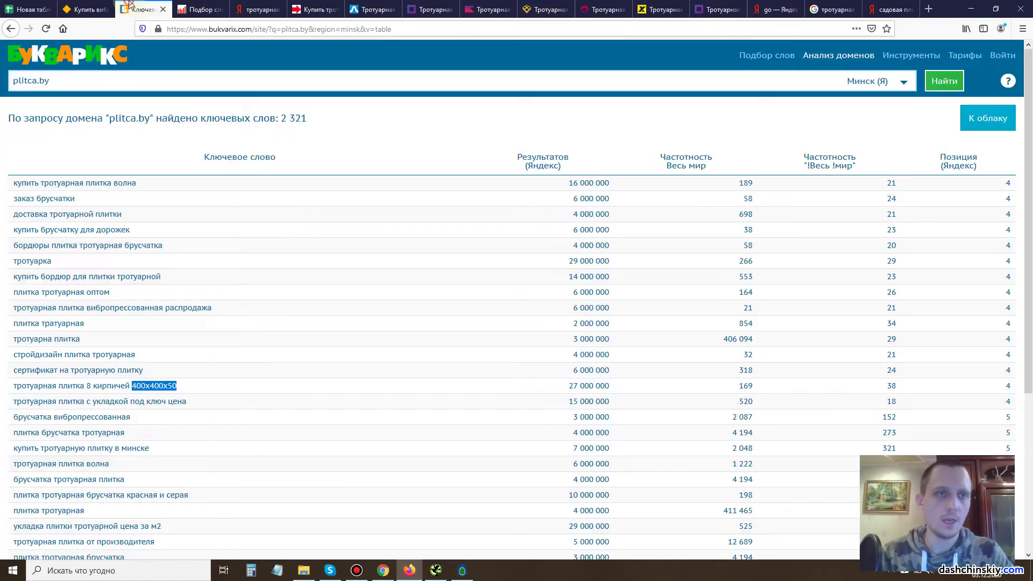
left_click(70, 6)
key("ctrl+a")
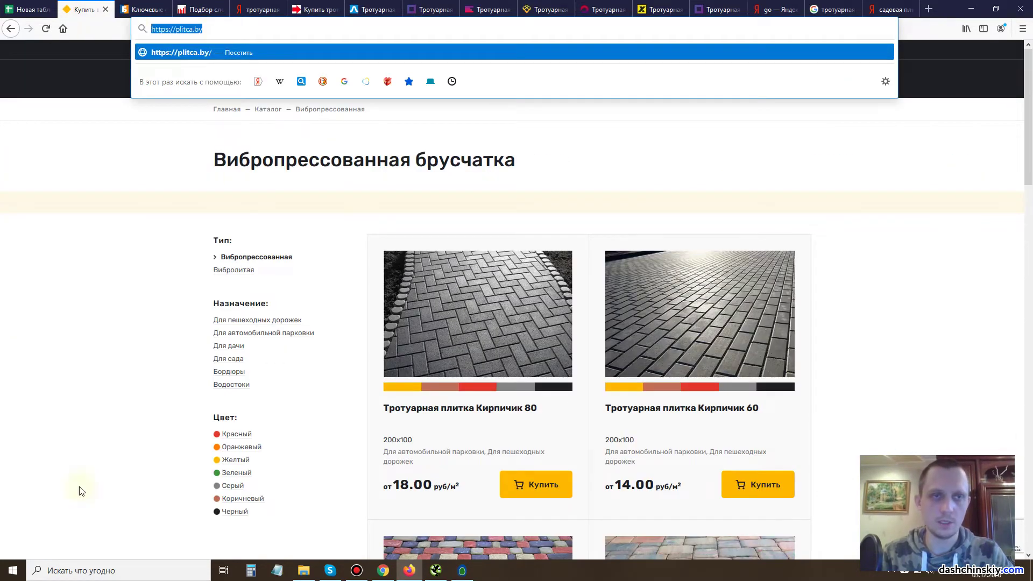
left_click(225, 400)
left_click(142, 9)
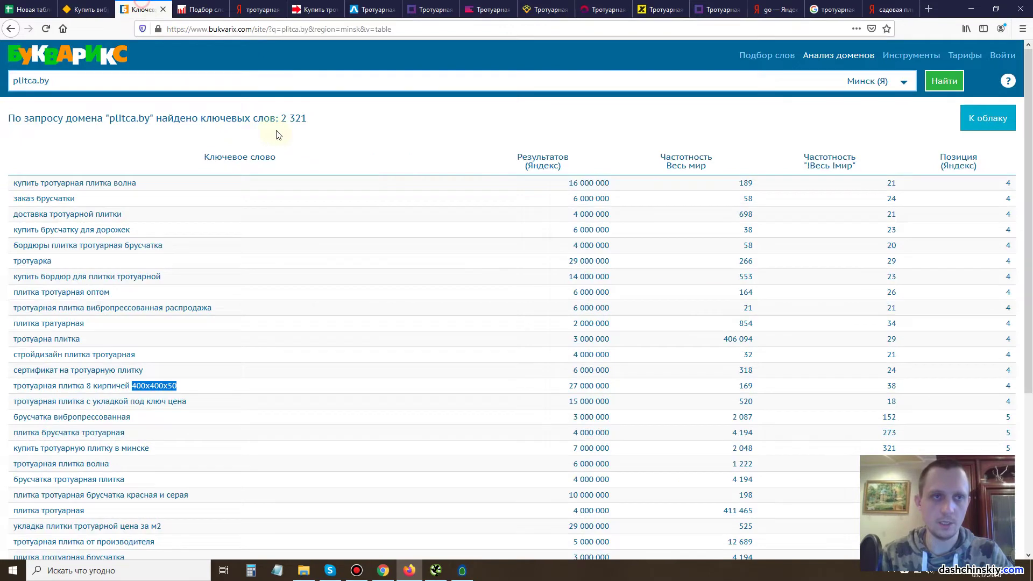
left_click(992, 118)
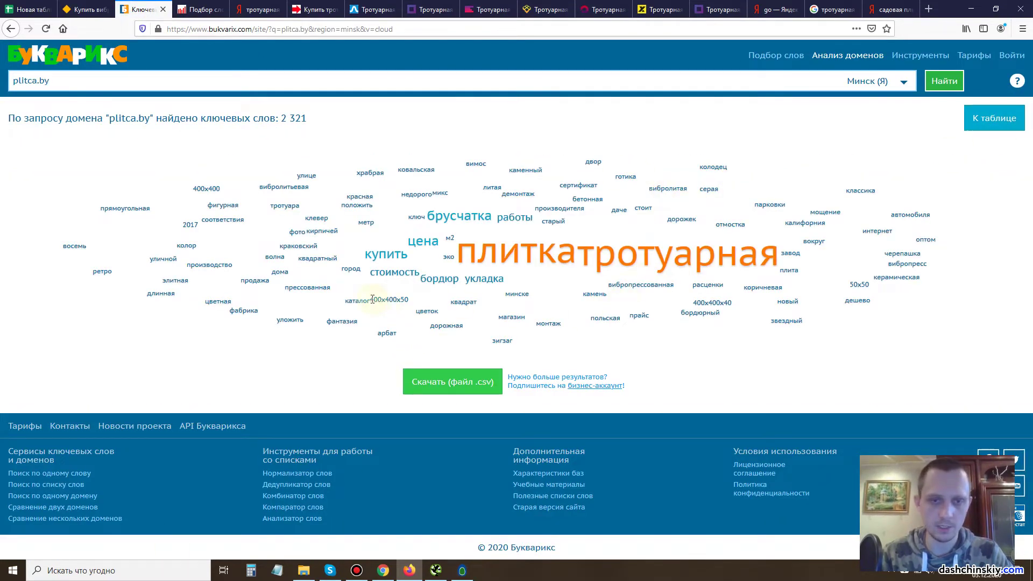
Copy the size 50x50 from the word cloud into cell D18 of the sheet and enter 50 in cell C18.
left_click_drag(873, 290, 857, 287)
left_click(854, 286)
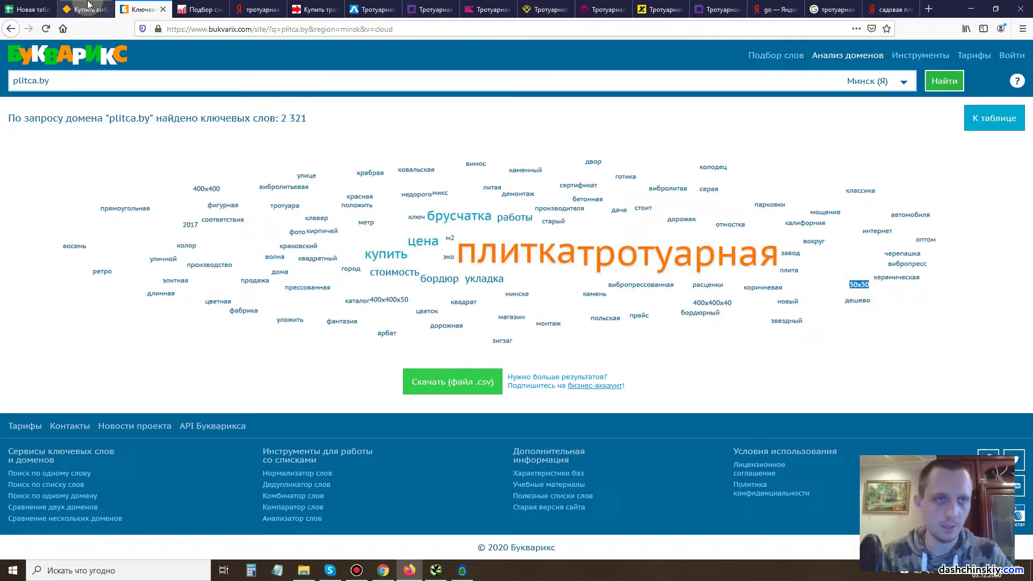
left_click(15, 5)
left_click(481, 322)
type("400x400")
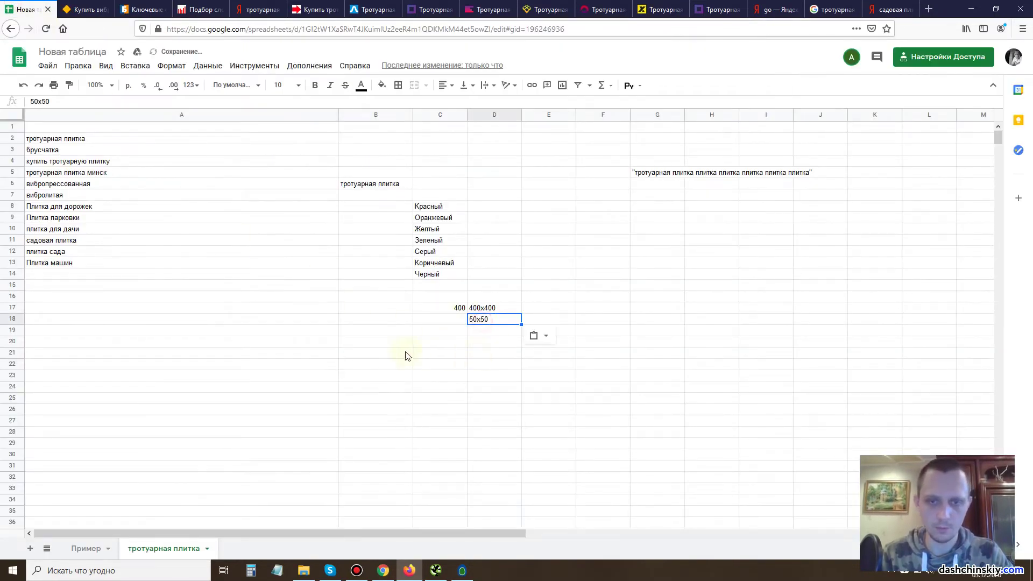
left_click(98, 5)
left_click(28, 8)
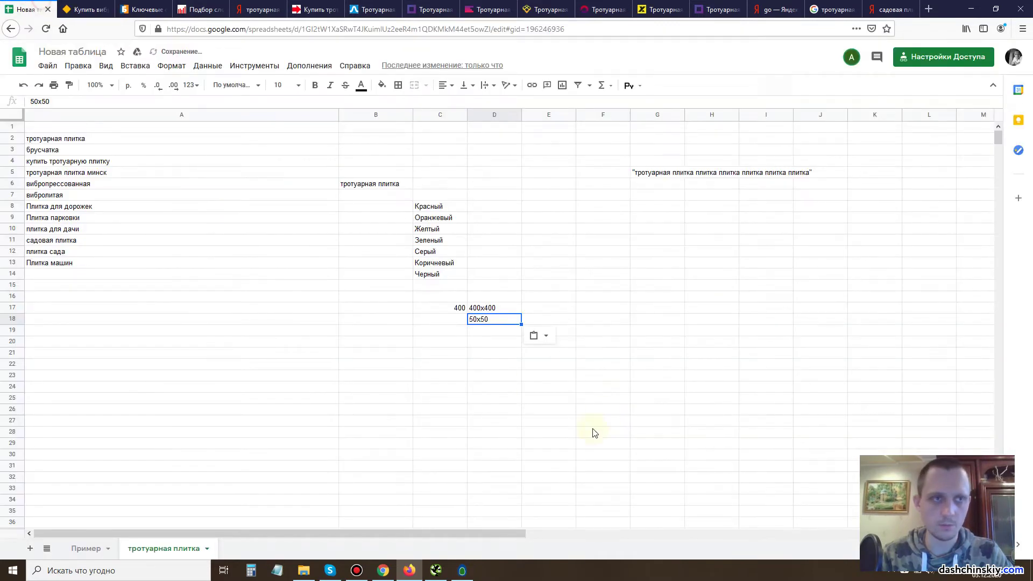
left_click(459, 319)
type("50")
Open Bukvarix's keyword selection tool and search for "тротуарная плитка".
left_click(87, 9)
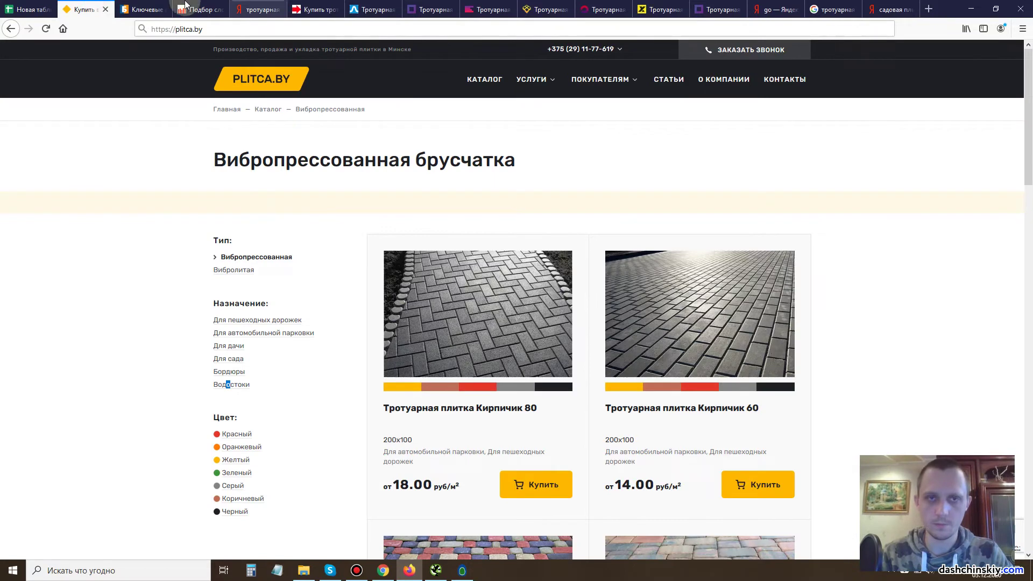
left_click(142, 9)
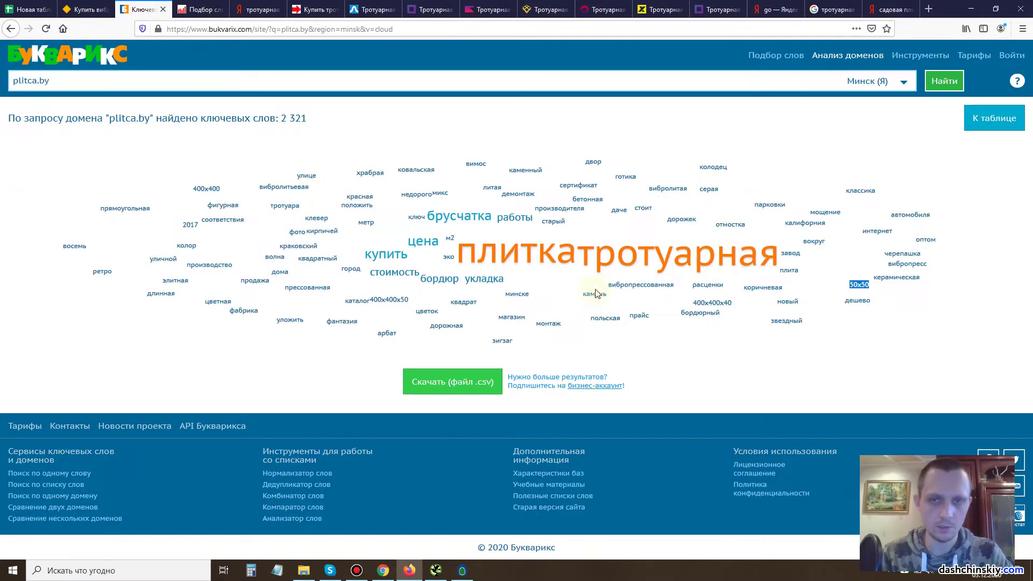
left_click(994, 118)
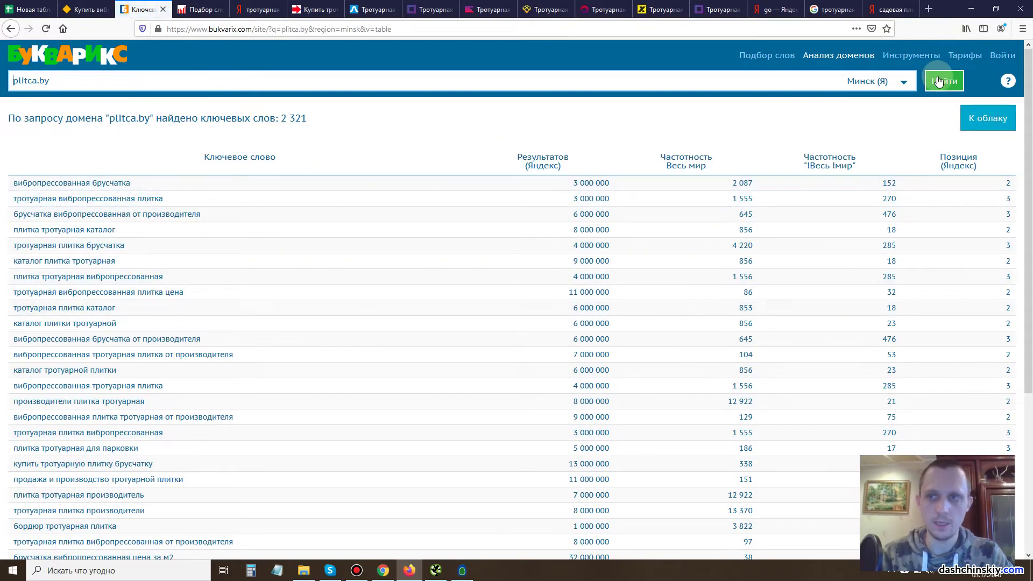
mouse_move(749, 54)
left_click(761, 79)
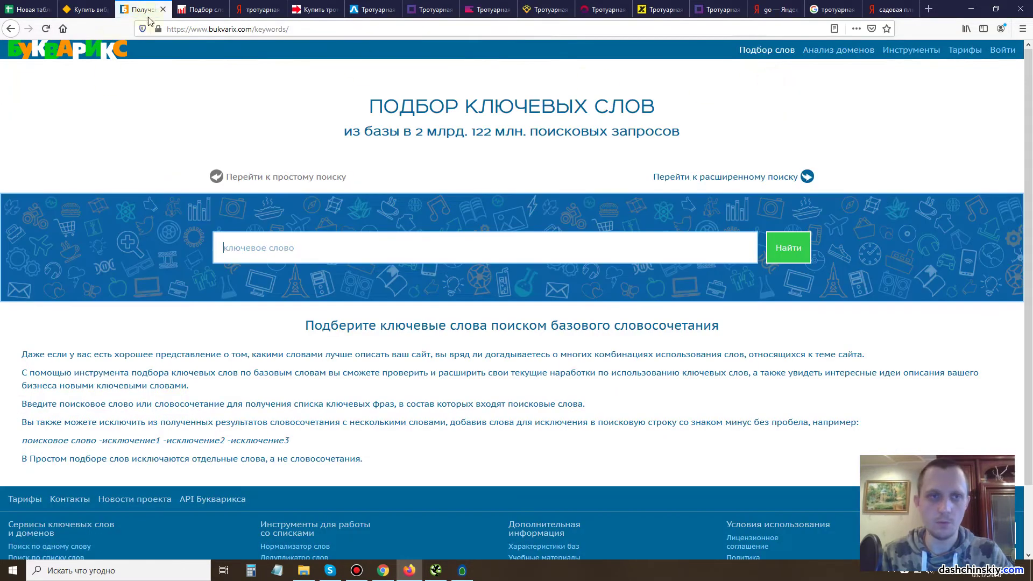
type("тро")
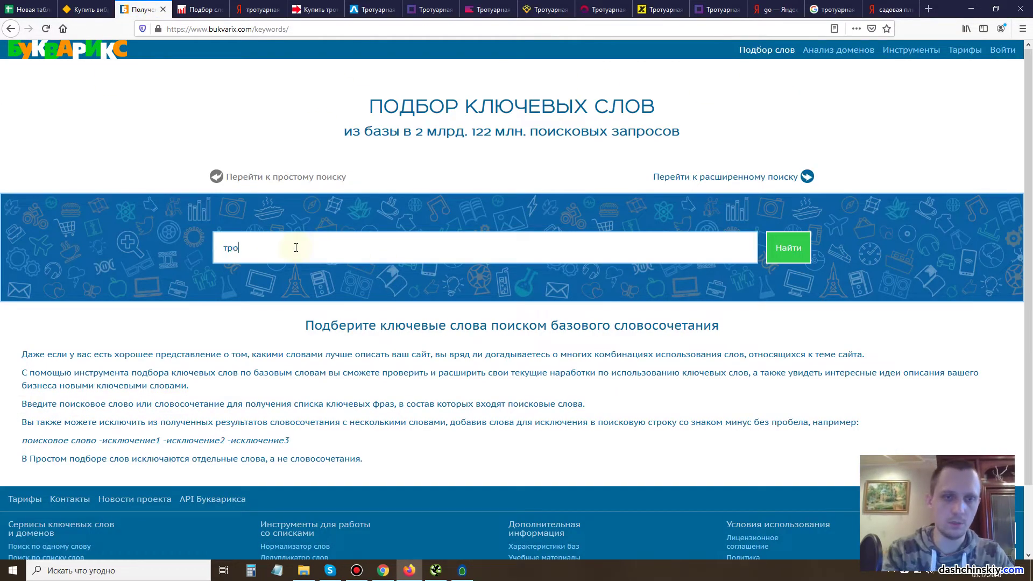
type("туарная плитка")
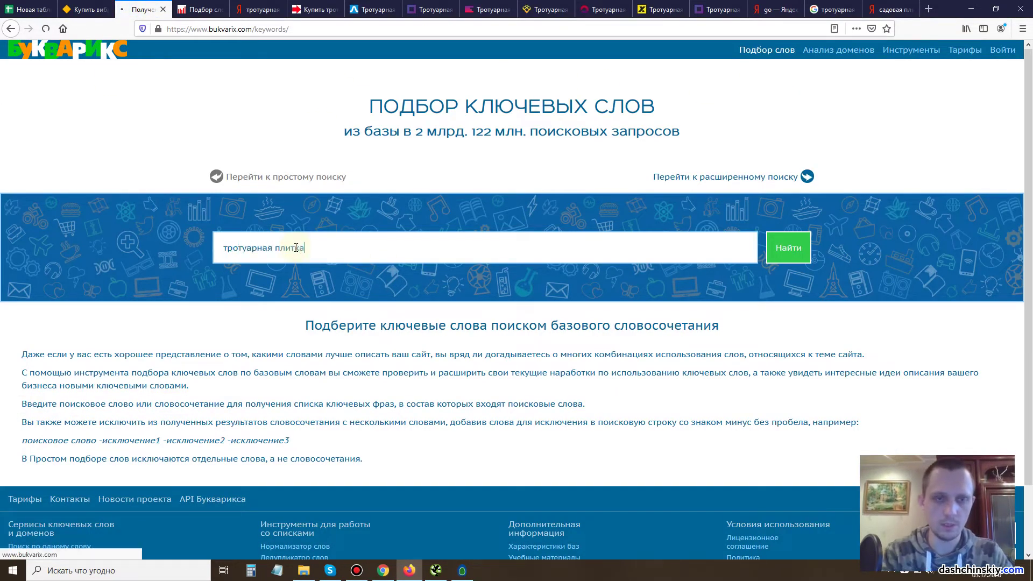
key("Return")
Open the word-form analysis of the Bukvarix results and examine its first page, highlighting "старый город" in an example phrase.
left_click(985, 117)
scroll(371, 188, "down", 5)
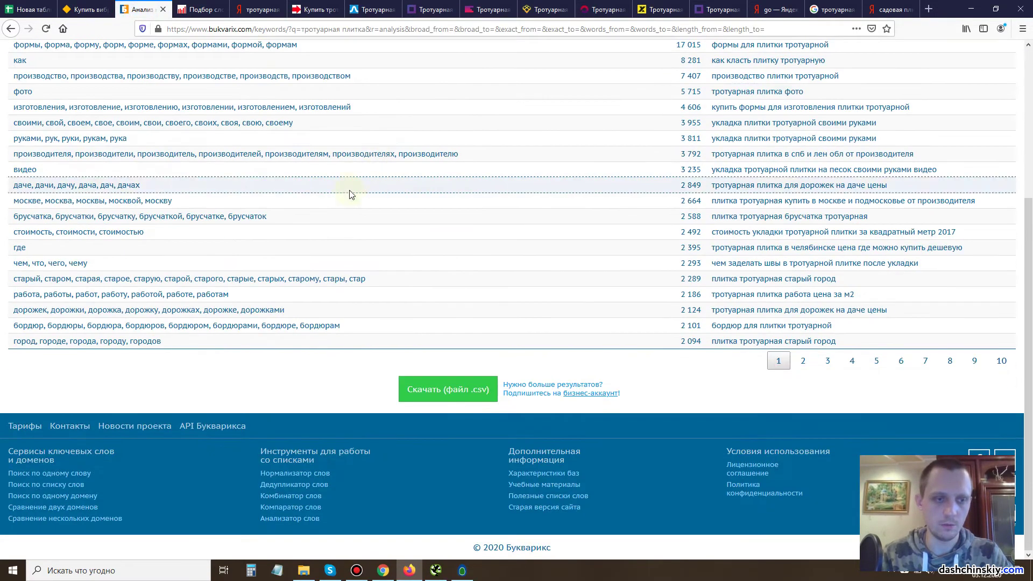
scroll(300, 193, "up", 5)
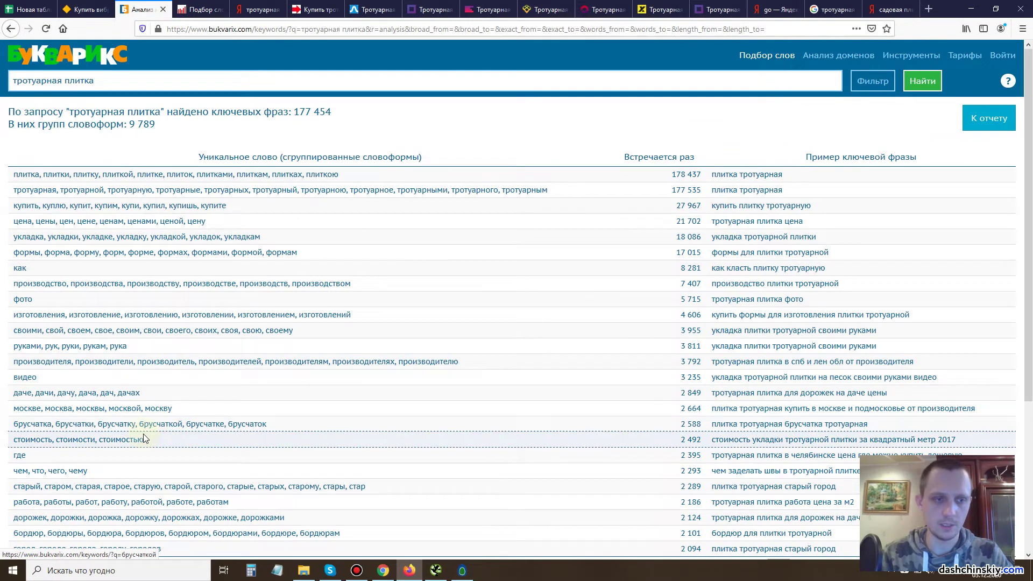
scroll(76, 460, "down", 1)
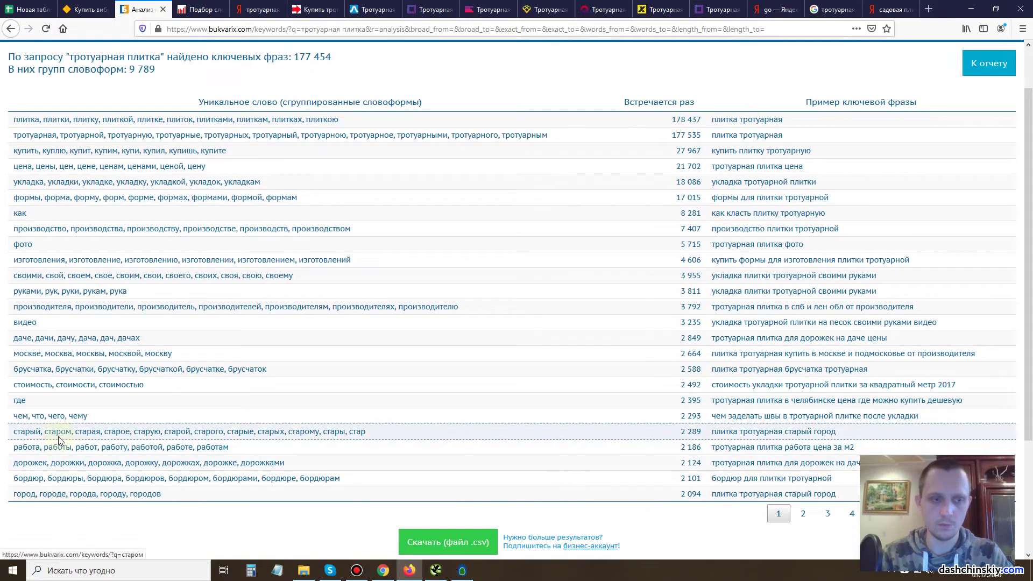
left_click_drag(853, 430, 783, 437)
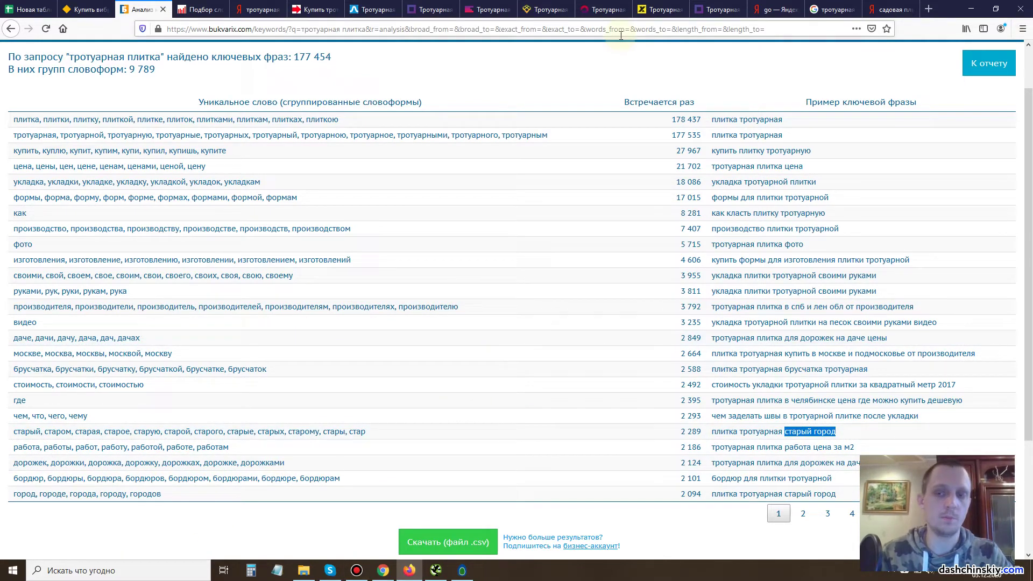
left_click_drag(811, 439, 812, 440)
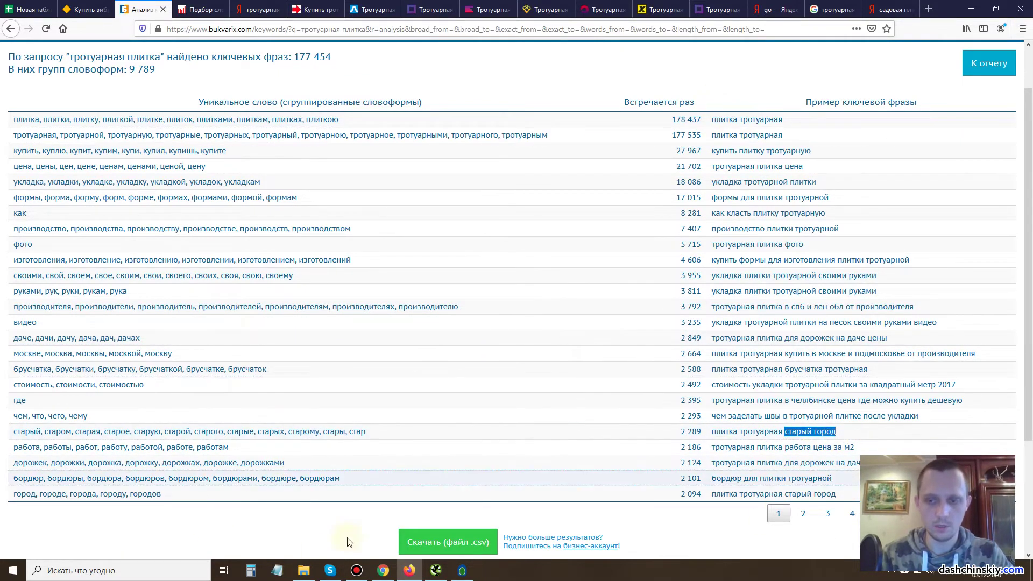
Look through pages 2 to 7 of the word-form analysis for further markers, highlighting the size "30x30".
left_click(803, 513)
left_click(827, 513)
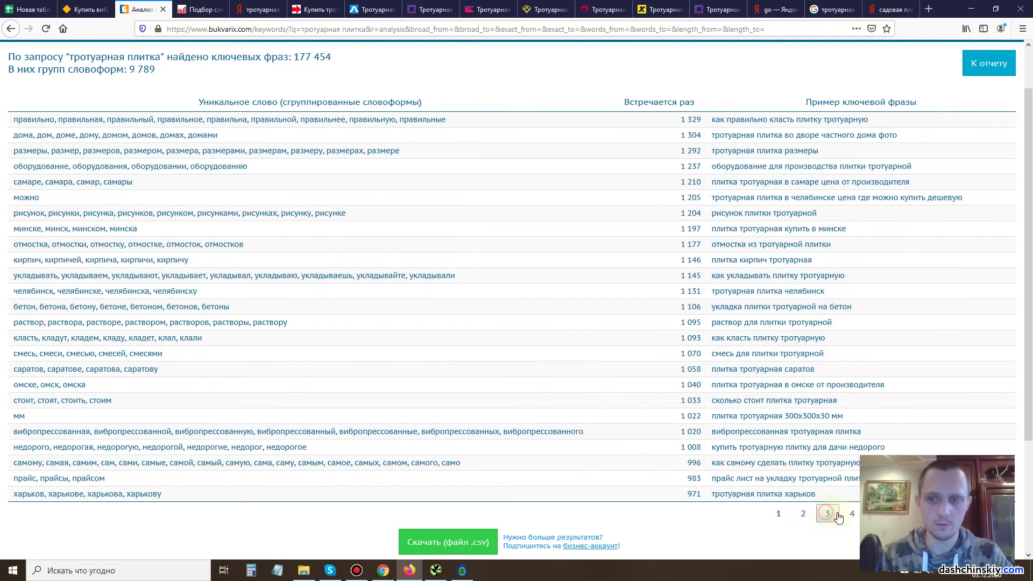
left_click(851, 513)
left_click(876, 513)
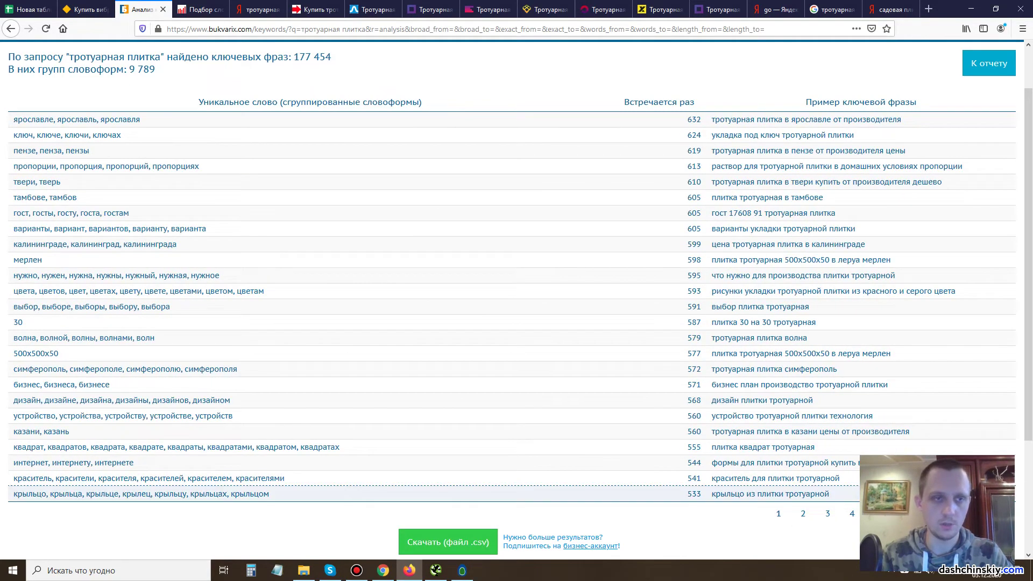
left_click(901, 513)
left_click(926, 513)
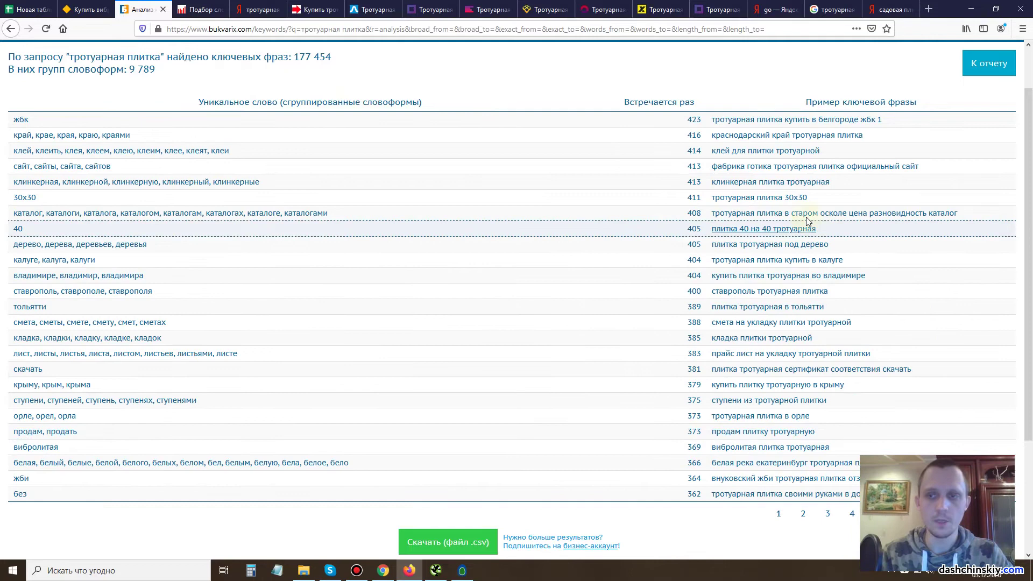
left_click_drag(807, 197, 639, 266)
scroll(212, 137, "up", 1)
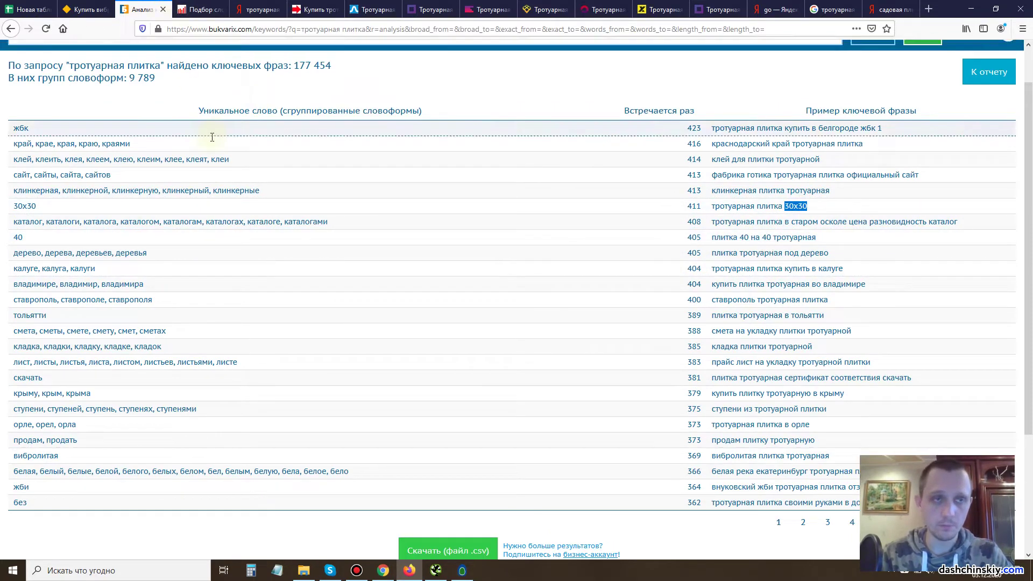
scroll(211, 137, "up", 2)
left_click(90, 4)
left_click(214, 28)
key("ctrl+c")
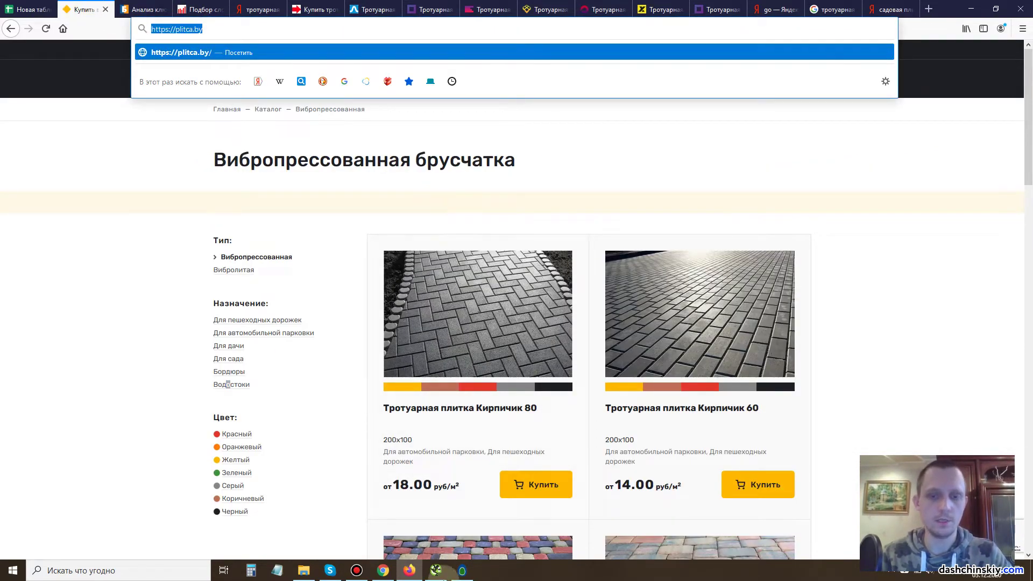
left_click(435, 570)
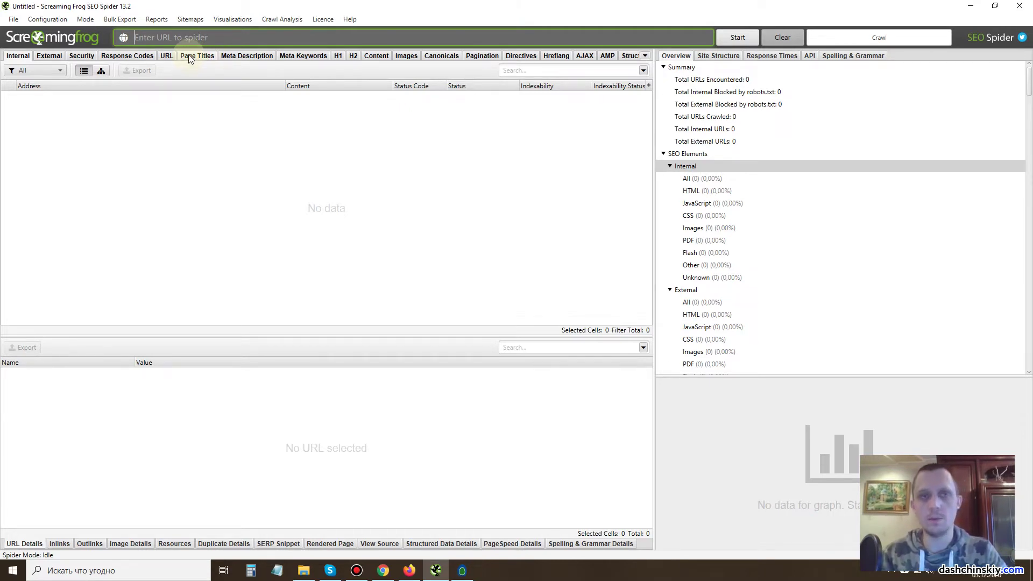
key("ctrl+v")
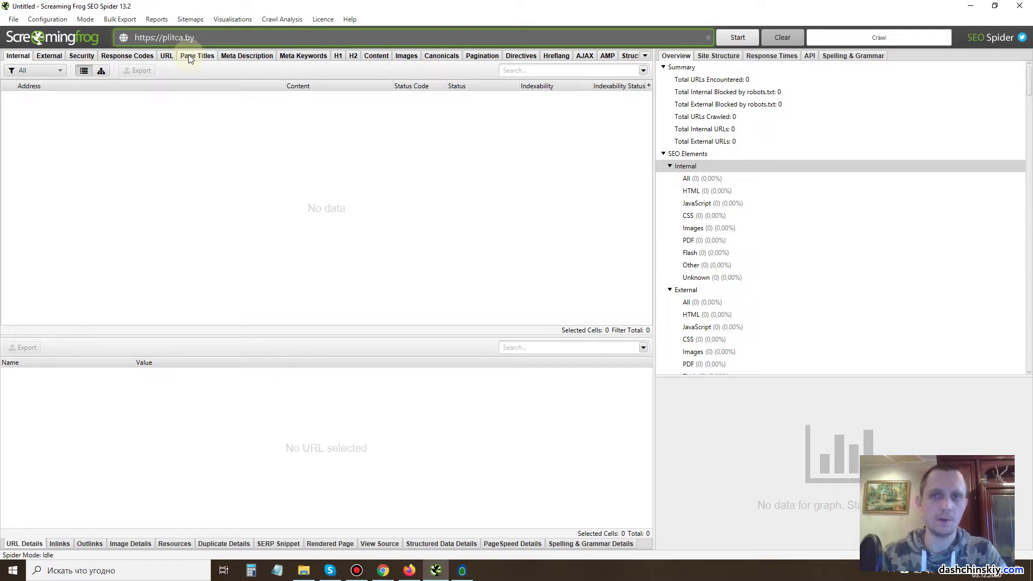
left_click(734, 37)
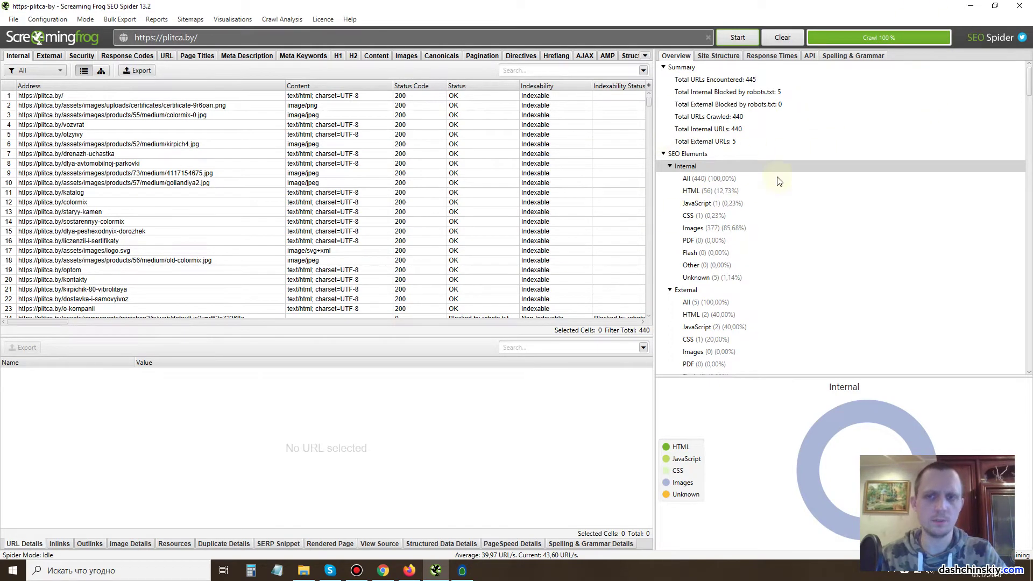
Filter the crawled internal URLs to HTML and look through the list of page addresses.
scroll(780, 181, "down", 7)
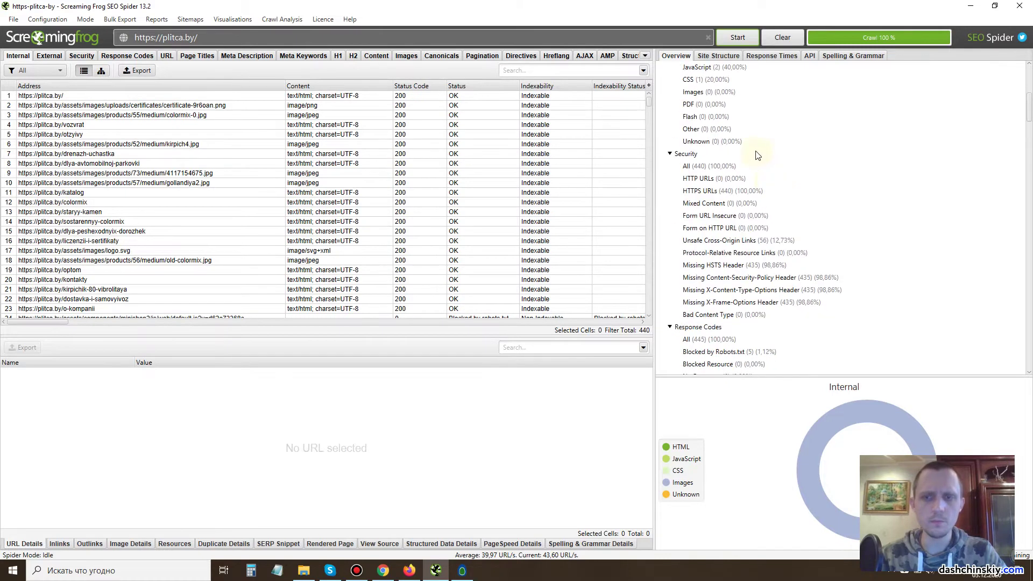
scroll(748, 159, "up", 6)
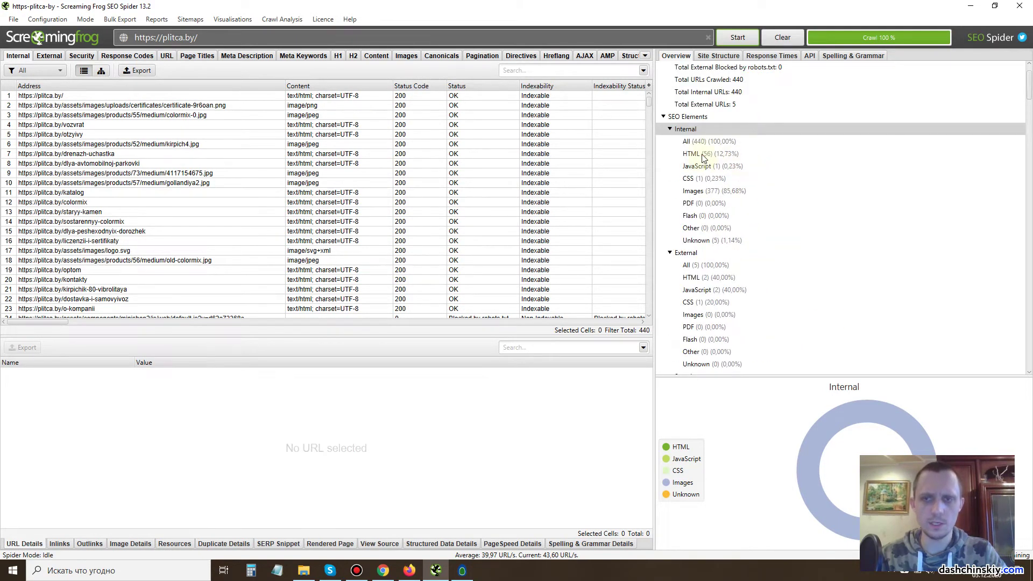
left_click(758, 155)
scroll(158, 240, "down", 10)
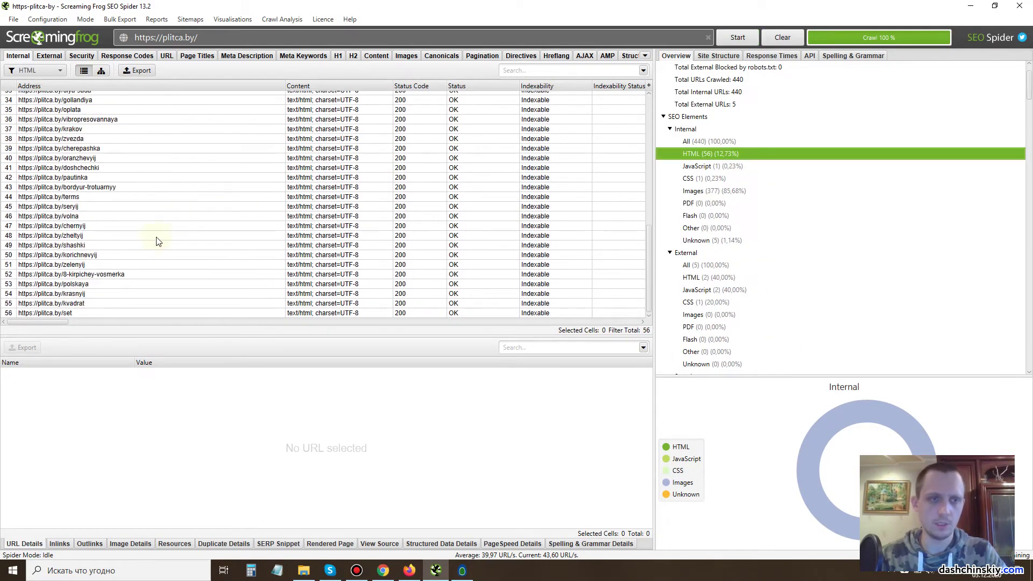
scroll(129, 291, "up", 5)
scroll(139, 242, "down", 5)
List all page titles of the crawled site and look through them, starting with the home page's title.
scroll(785, 215, "down", 10)
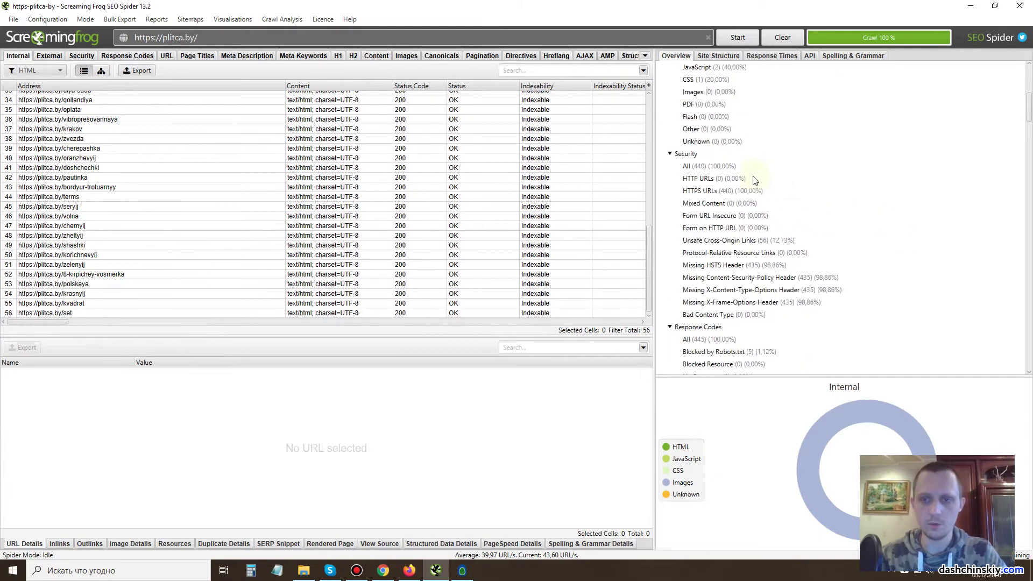
scroll(723, 193, "down", 7)
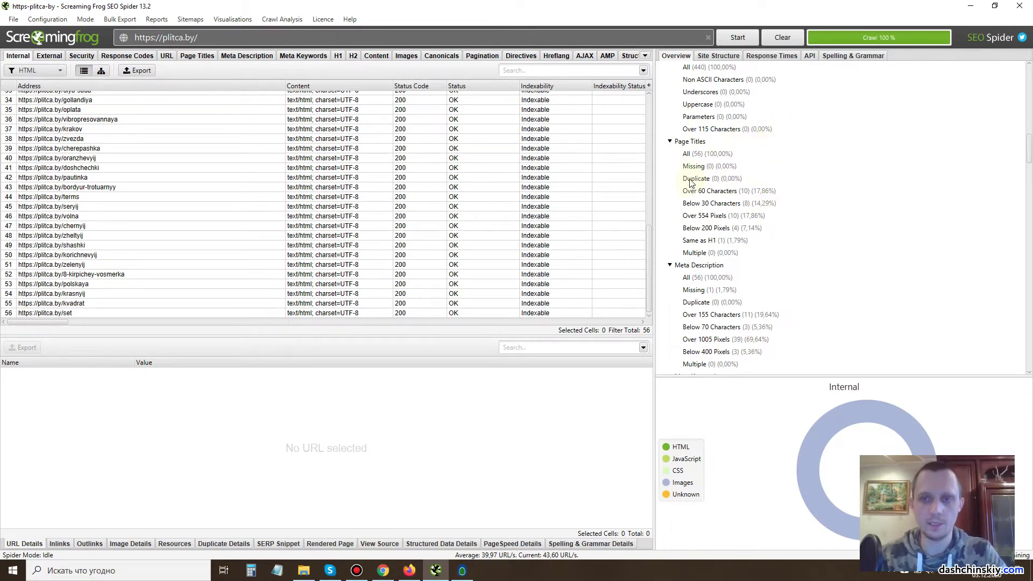
left_click(696, 155)
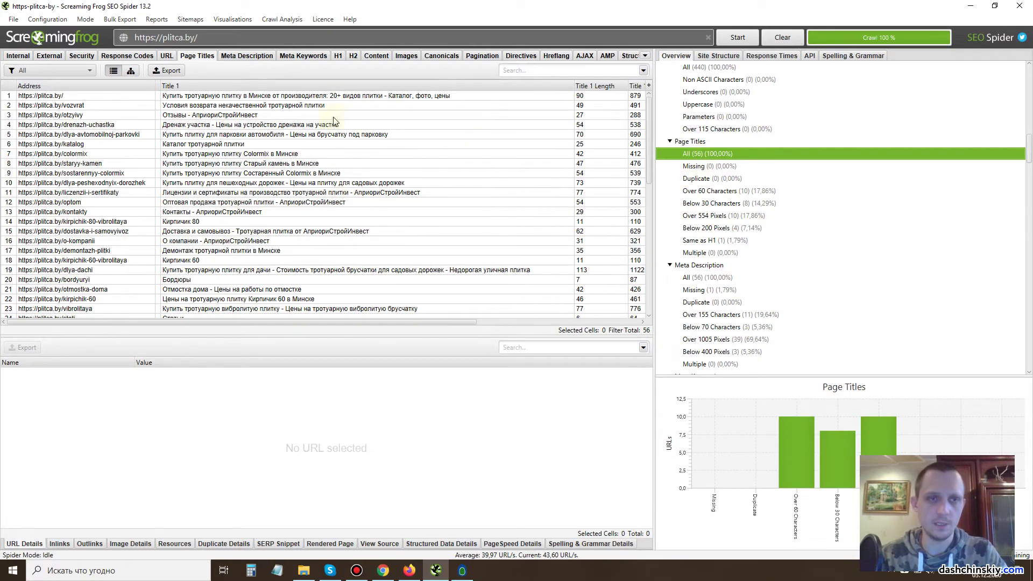
left_click(334, 97)
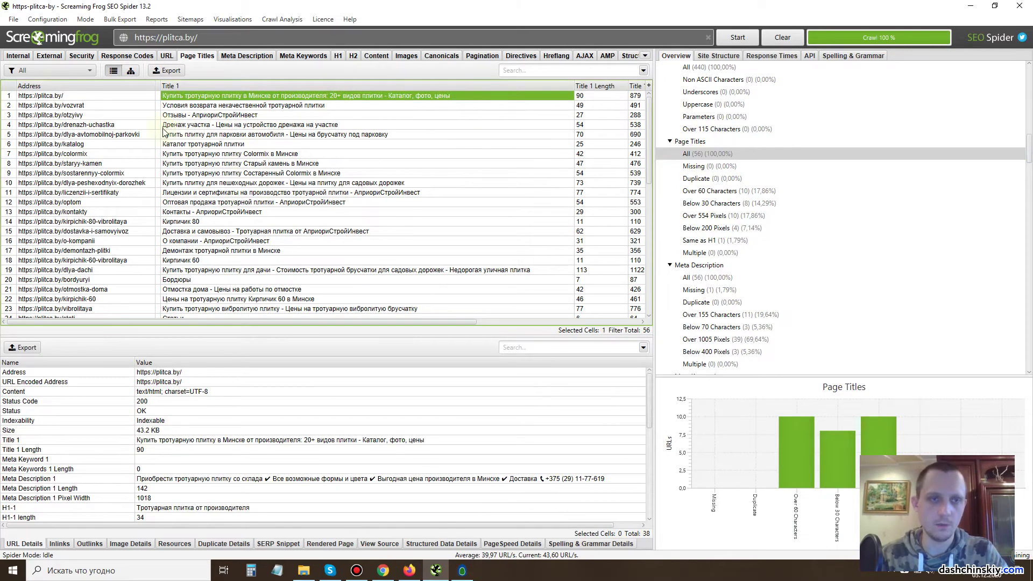
scroll(283, 164, "down", 5)
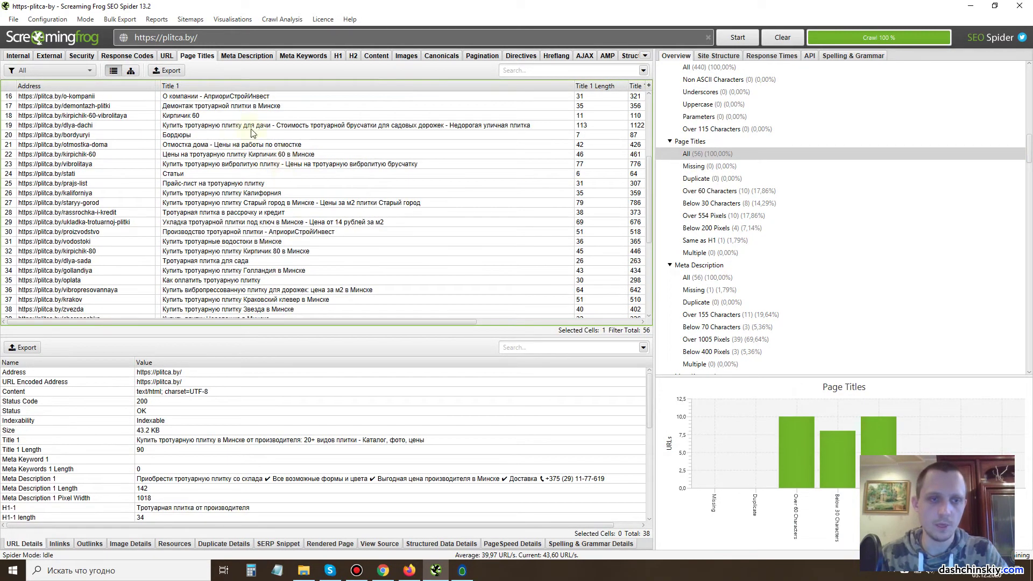
Look through the page titles for further markers, highlighting Калифорния, Старый город, the рассрочка и кредит title and Краковский клевер.
left_click(234, 194)
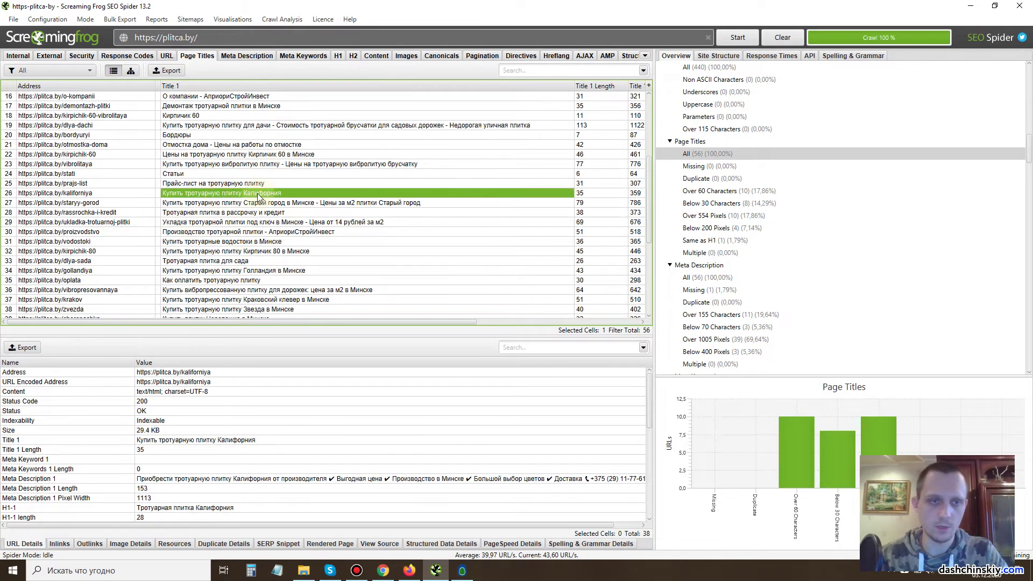
left_click(288, 204)
scroll(269, 199, "down", 1)
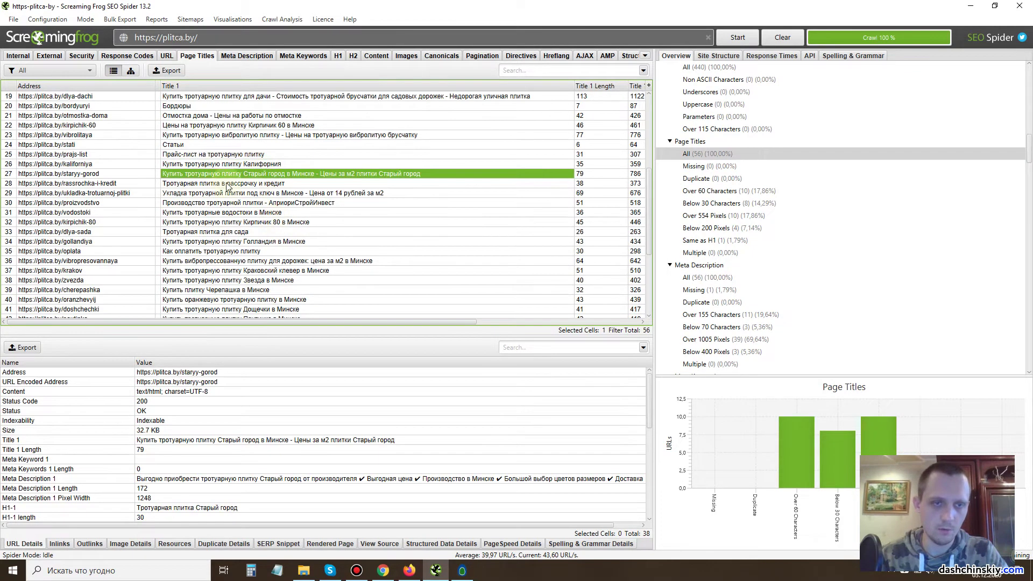
left_click(173, 184)
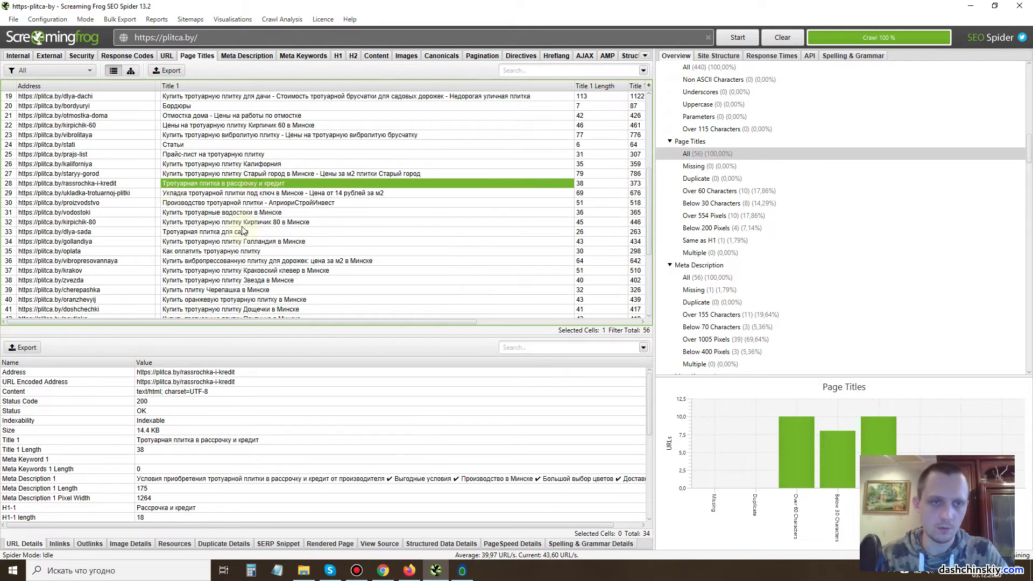
scroll(247, 213, "down", 1)
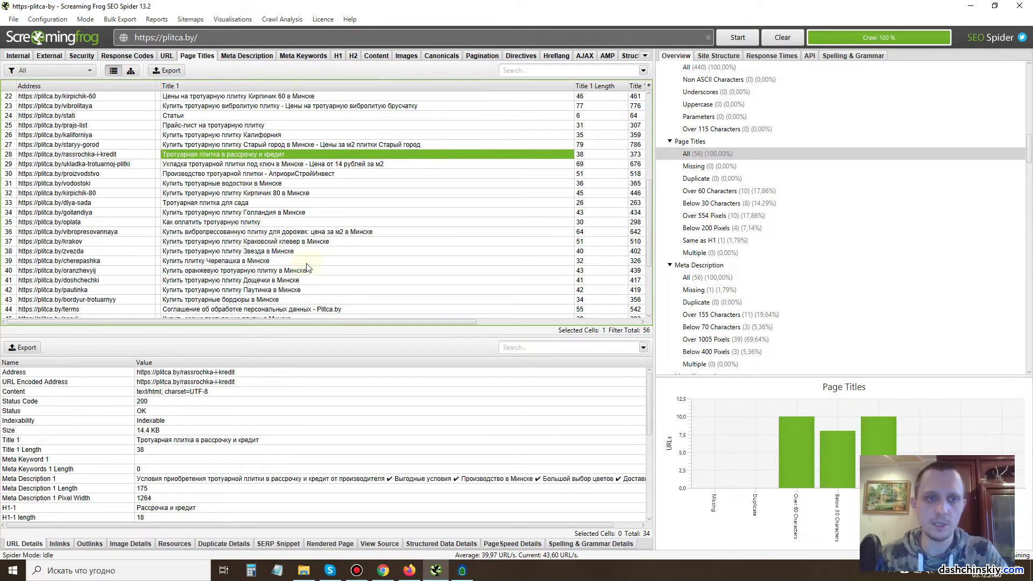
left_click(254, 244)
scroll(280, 251, "down", 1)
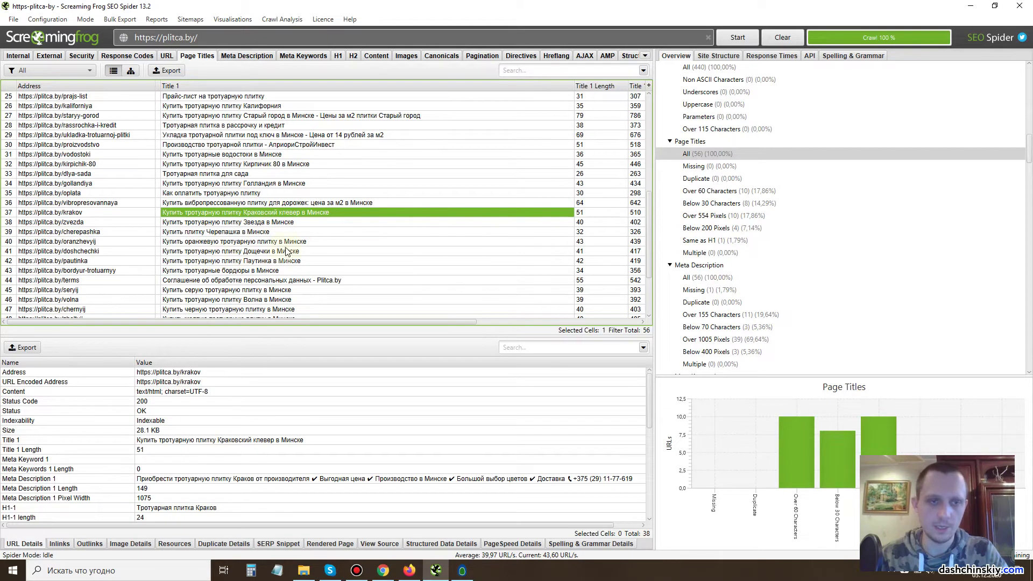
Look through the remaining page titles for colour and shape markers, highlighting оранжевую, Паутинка, черную and 8 кирпичей.
left_click(190, 242)
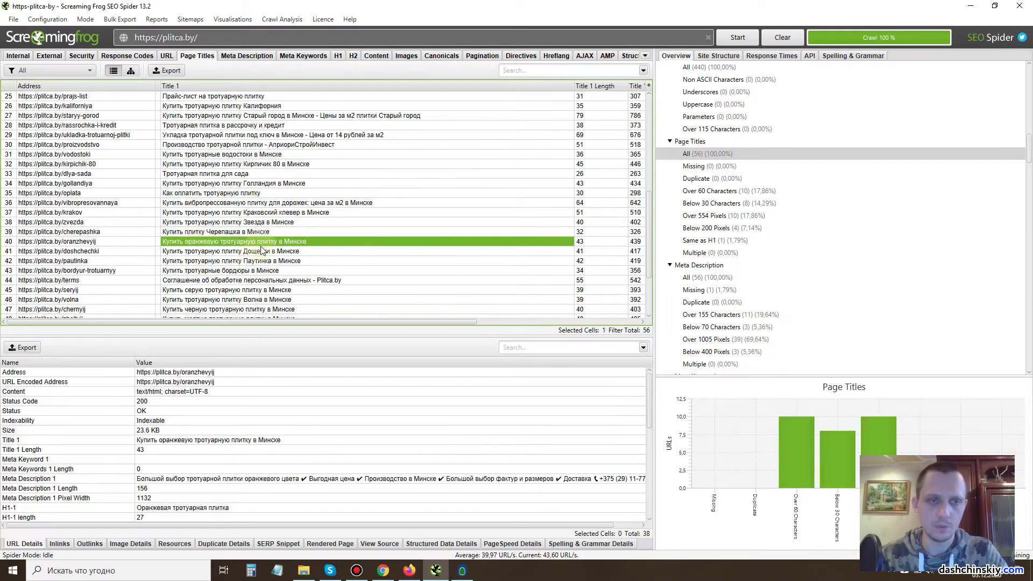
scroll(253, 246, "down", 2)
left_click(242, 203)
left_click(261, 193)
left_click(277, 203)
scroll(278, 206, "down", 1)
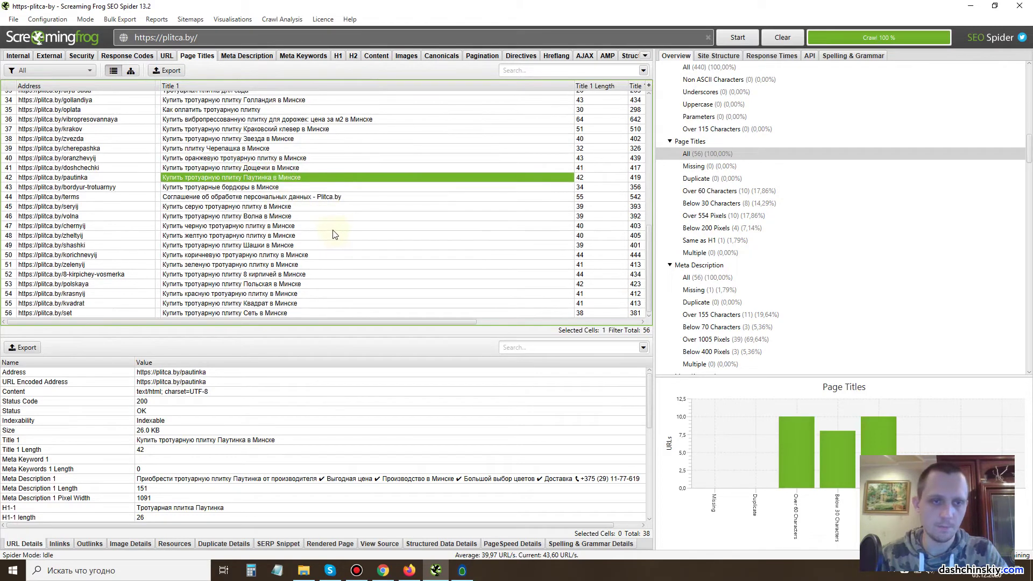
left_click(207, 236)
left_click(209, 225)
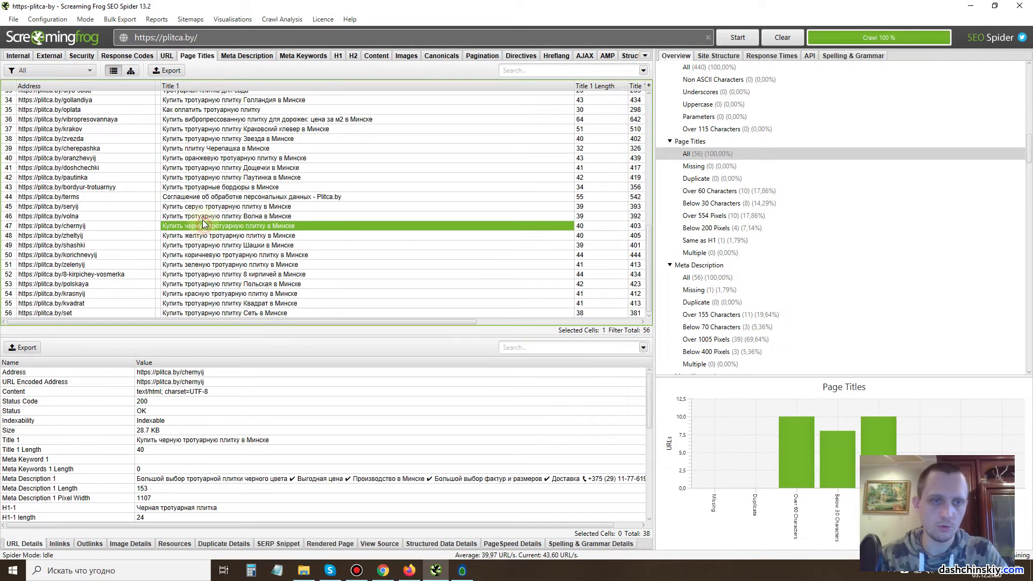
left_click(222, 275)
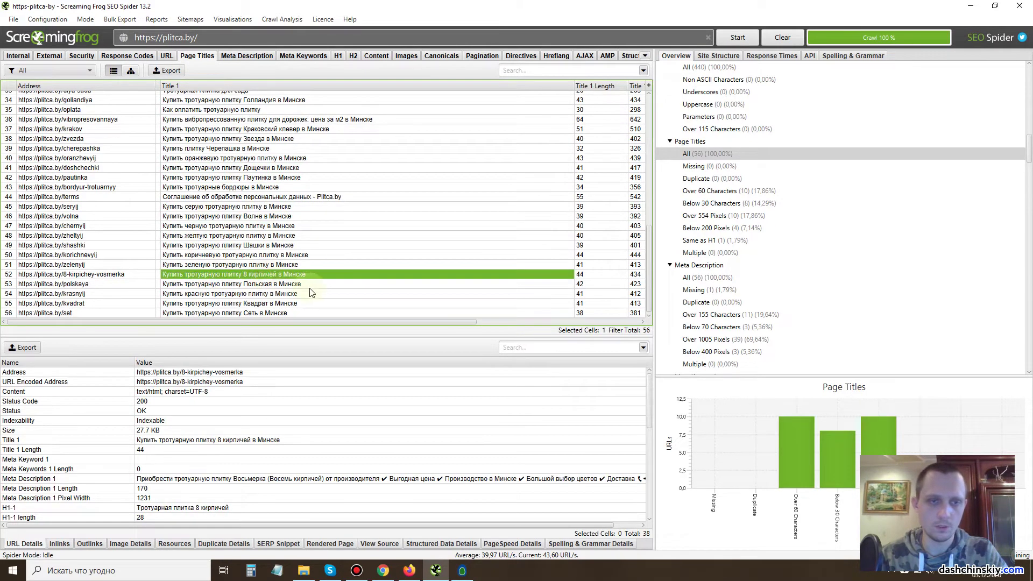
scroll(392, 196, "up", 10)
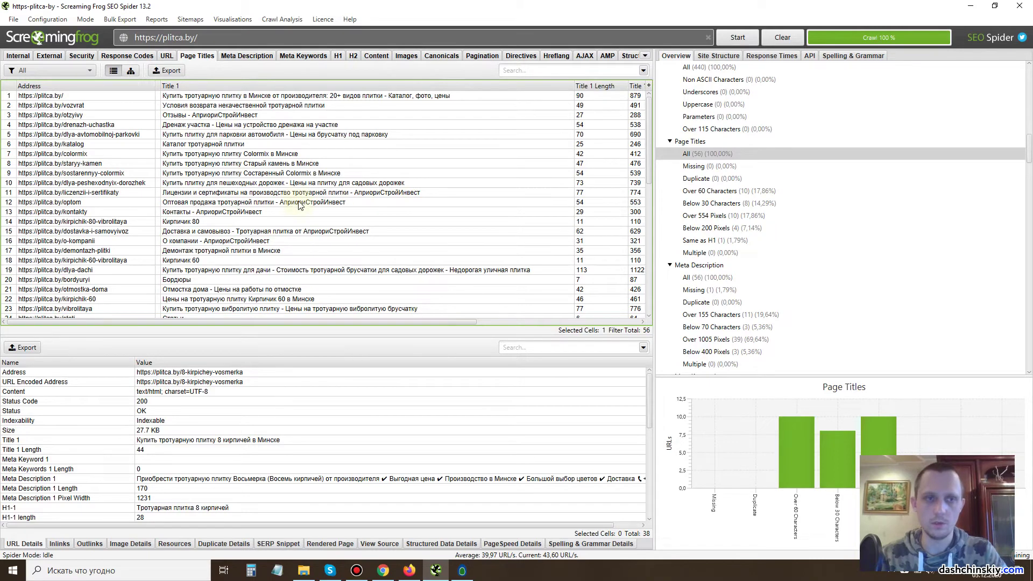
List all meta descriptions of the crawled site with a narrower Occurrences column, then list all its H2 headings.
scroll(752, 273, "down", 3)
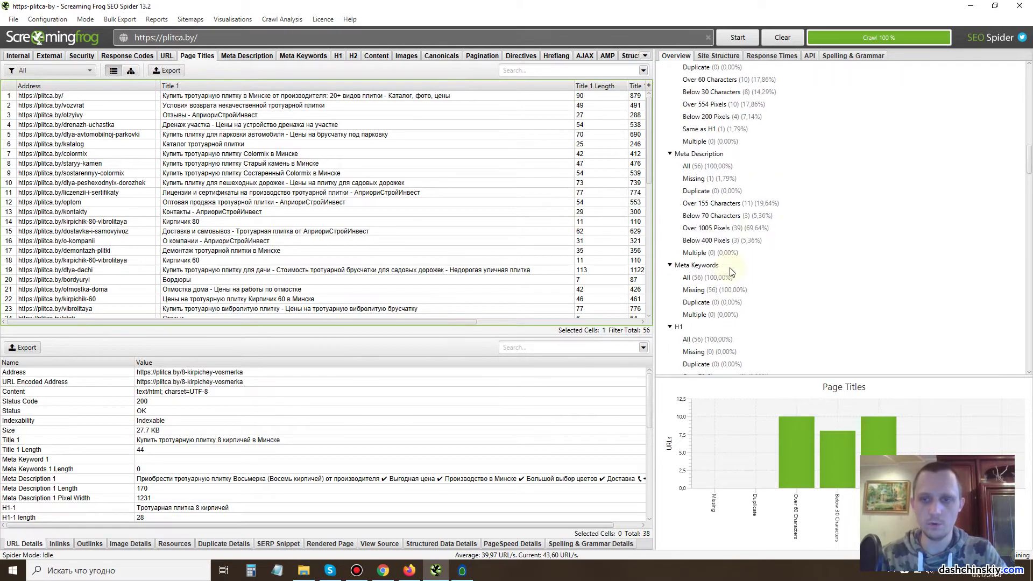
left_click(693, 166)
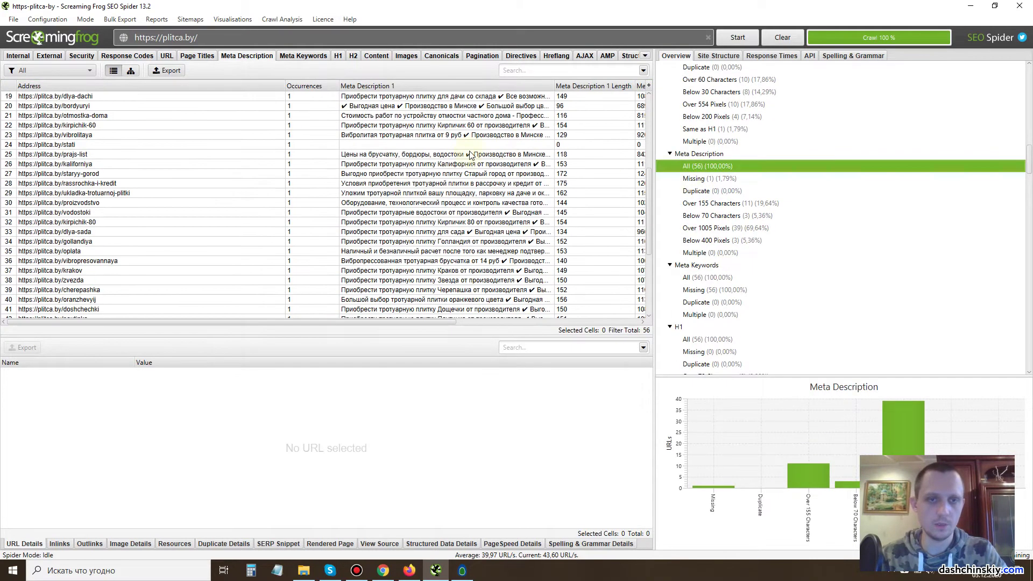
left_click_drag(340, 85, 313, 85)
scroll(721, 247, "down", 5)
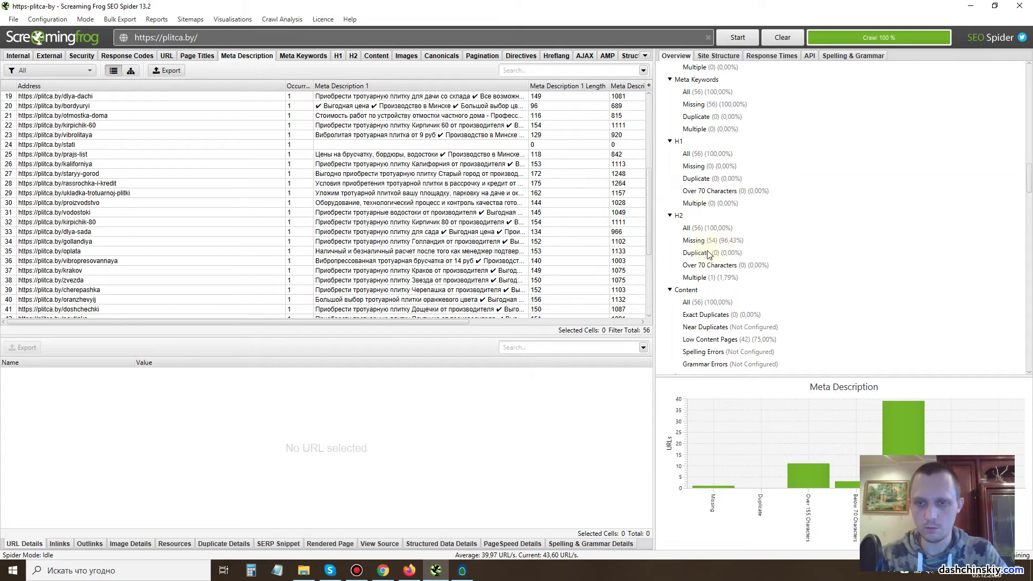
left_click(695, 240)
left_click(691, 227)
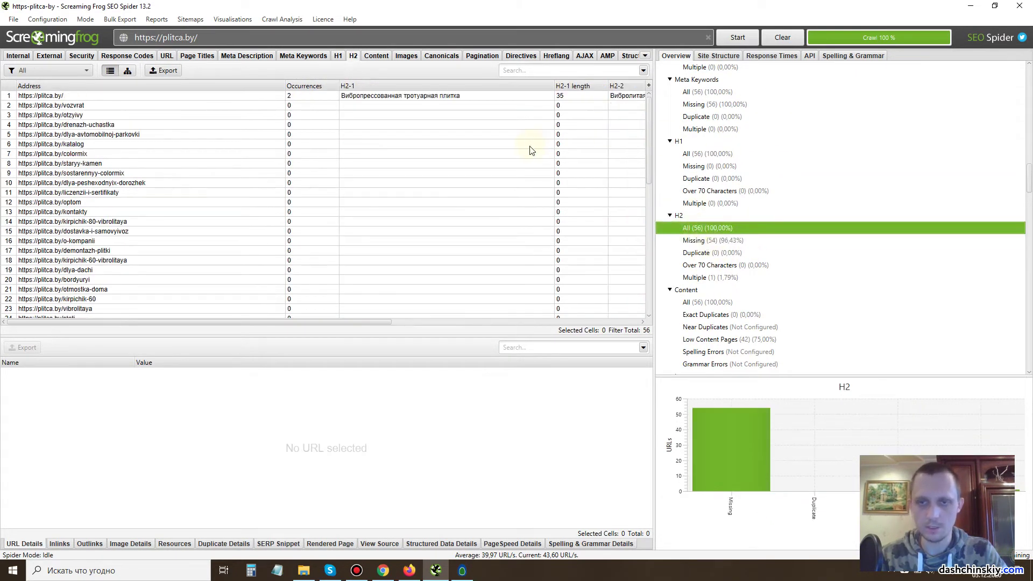
List all H1 headings and look through them for markers, highlighting Плитка для дорожек, Старый камень, Кирпичик 60, Калифорния and Для сада.
left_click(692, 154)
left_click_drag(340, 86, 306, 87)
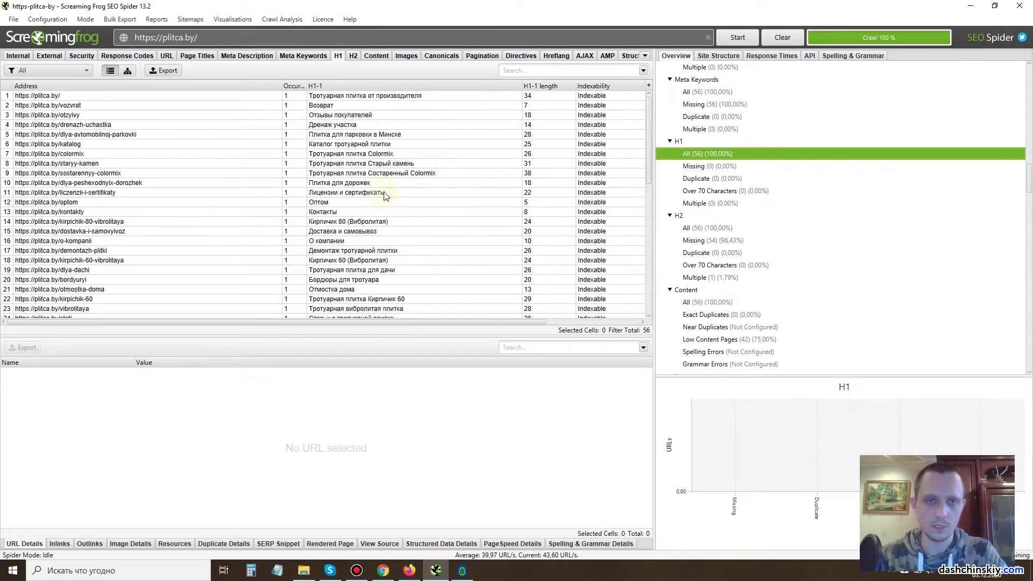
left_click(329, 184)
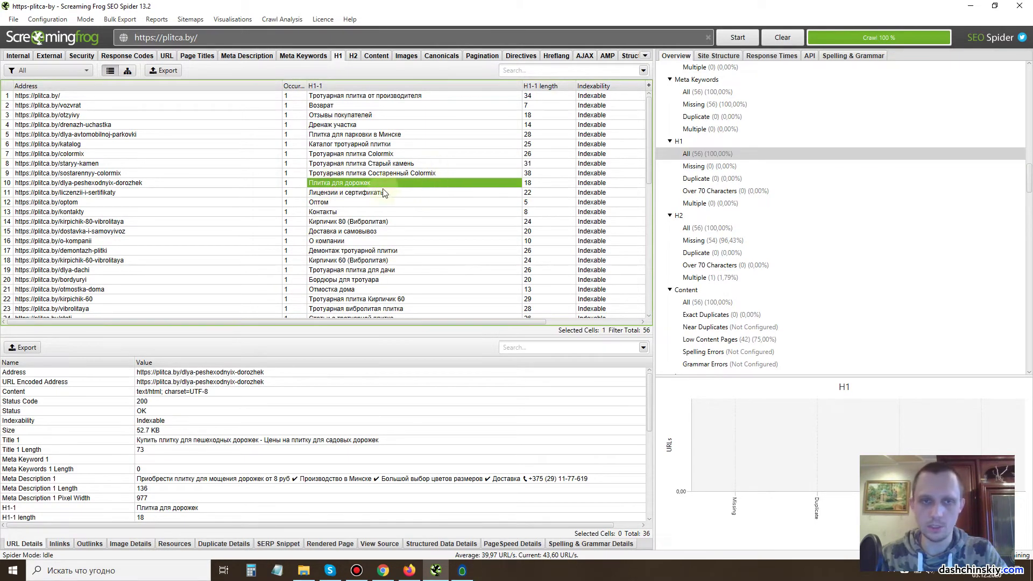
left_click(387, 164)
scroll(390, 163, "down", 3)
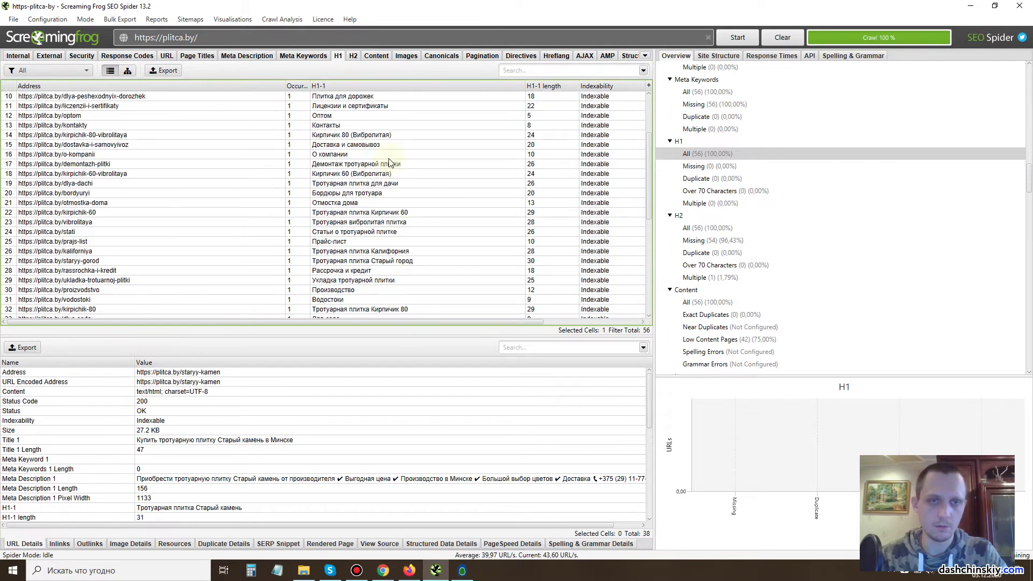
left_click(358, 212)
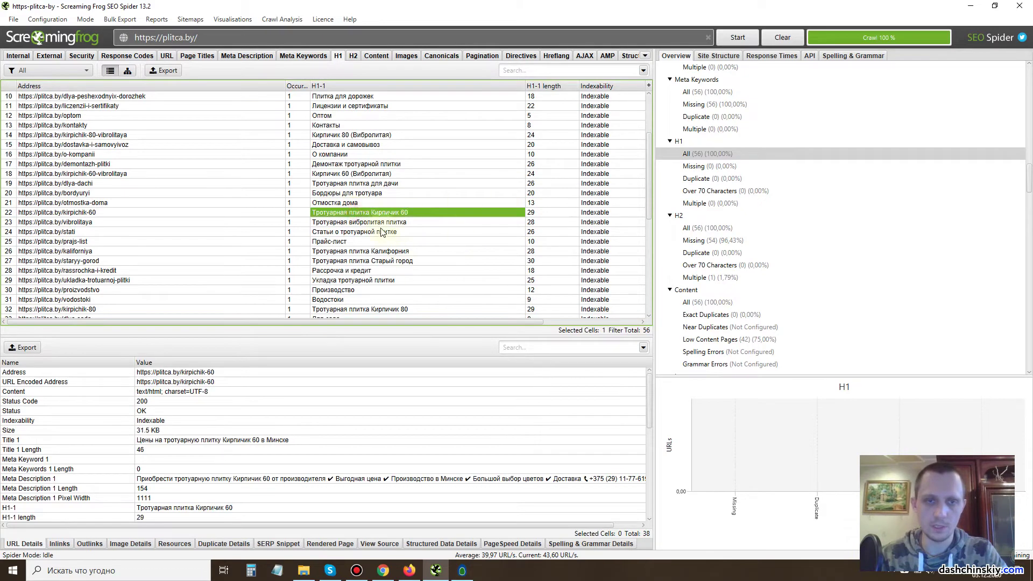
scroll(387, 226, "down", 1)
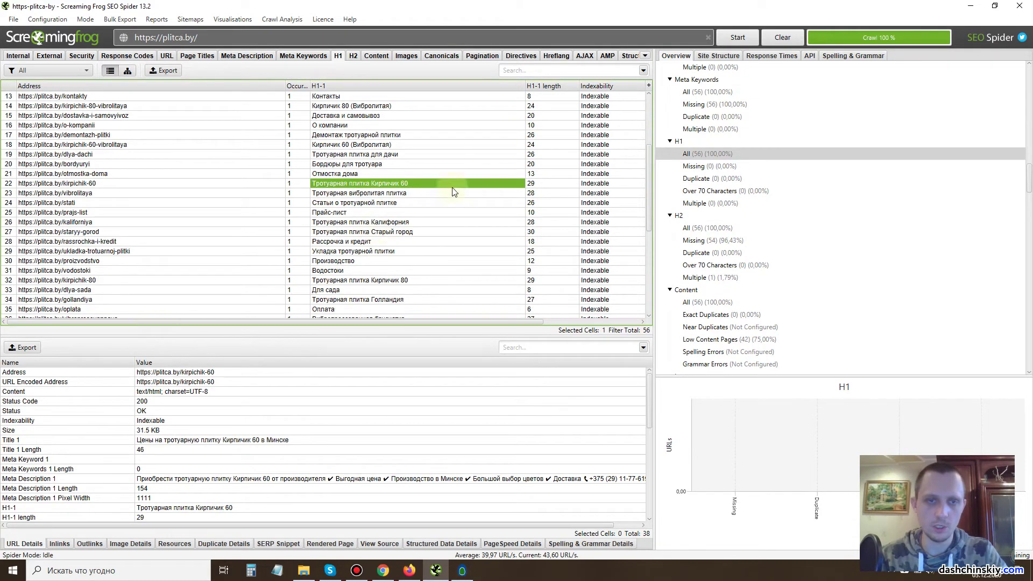
left_click(376, 232)
left_click(383, 222)
scroll(408, 194, "down", 3)
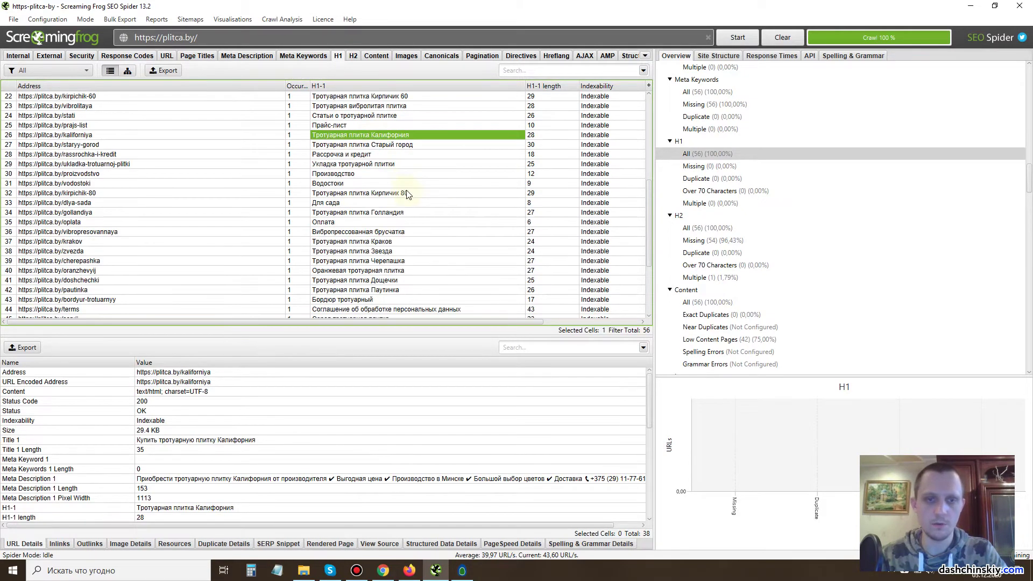
left_click(352, 204)
scroll(451, 133, "down", 3)
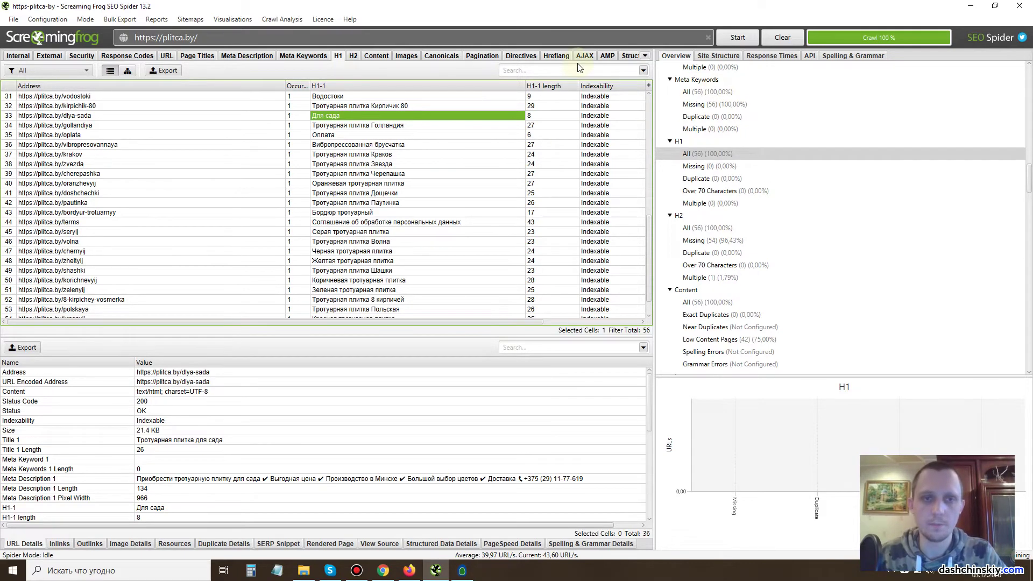
Go over the H1 headings again from the start to the end of the list, highlighting Тротуарная плитка Паутинка.
scroll(456, 132, "up", 7)
scroll(436, 174, "down", 6)
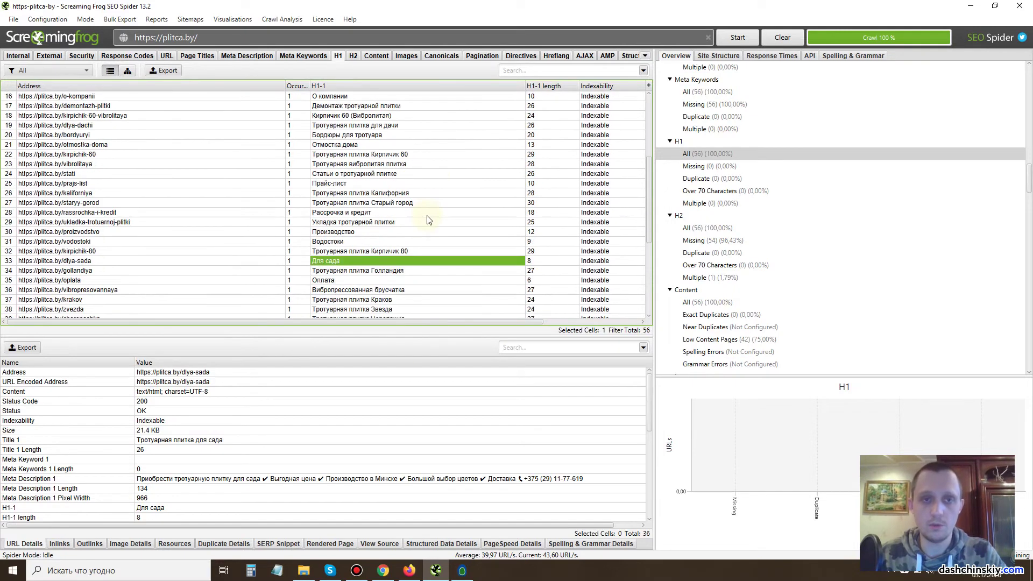
left_click(398, 231)
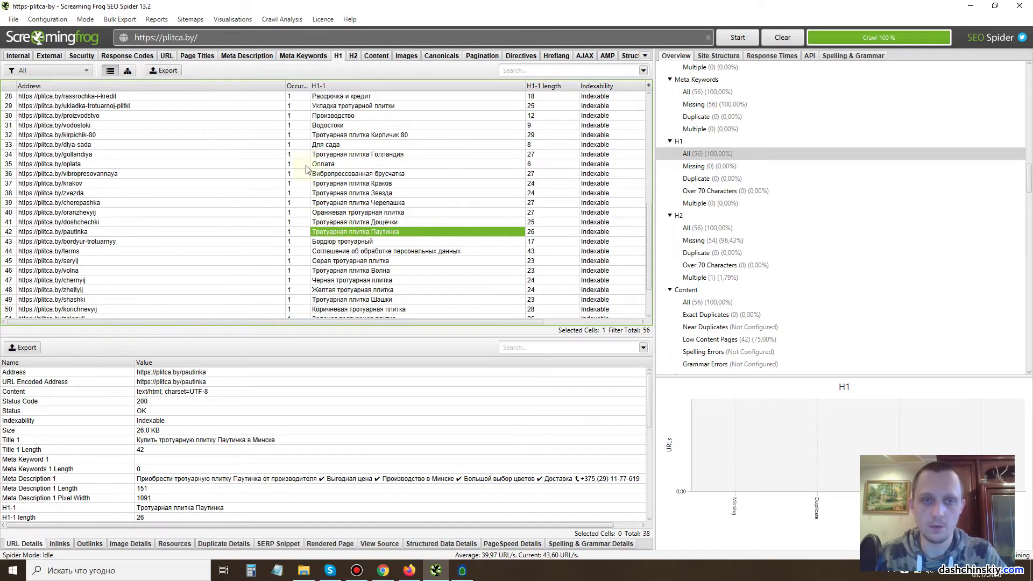
scroll(345, 230, "up", 5)
scroll(409, 122, "down", 7)
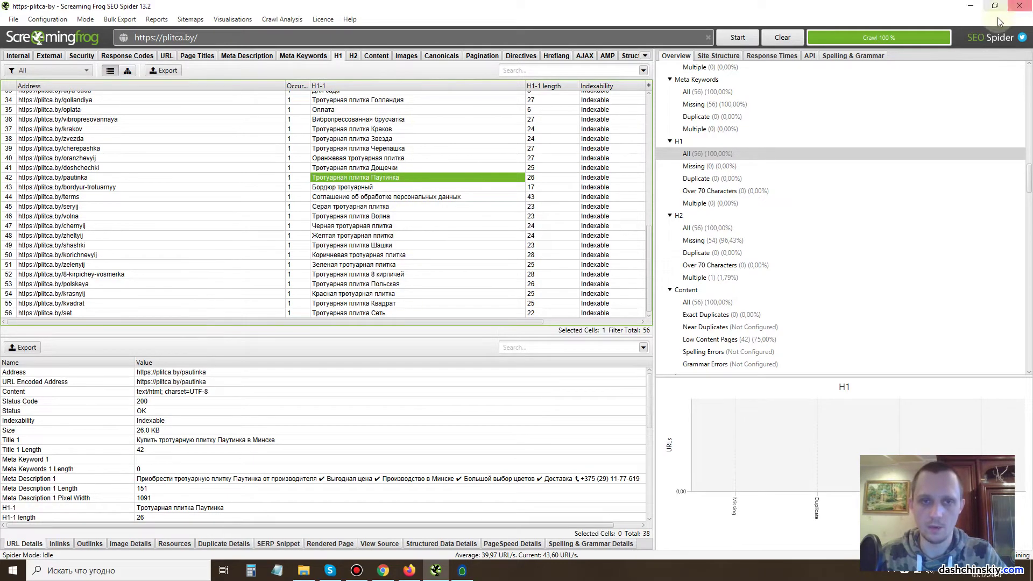
Switch back to the browser, close the plitca.by page and look through the tile categories on belplitka.by.
left_click(970, 6)
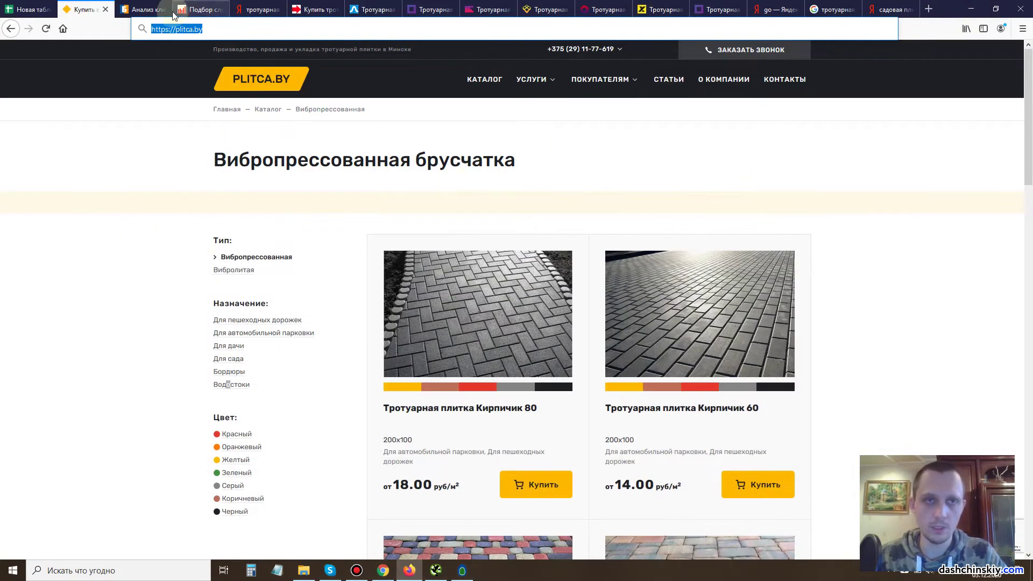
left_click(105, 9)
left_click(256, 9)
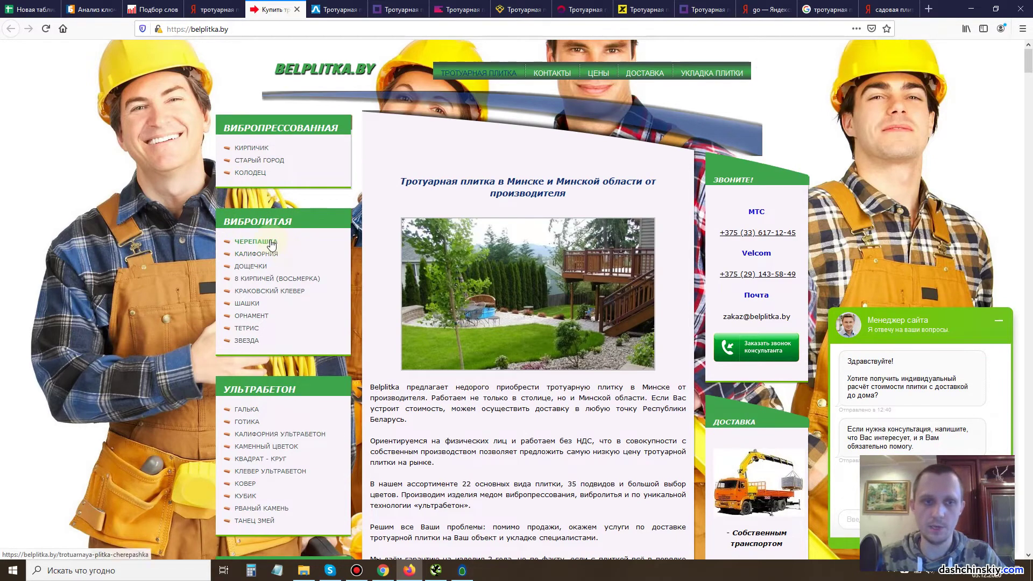
scroll(265, 268, "down", 2)
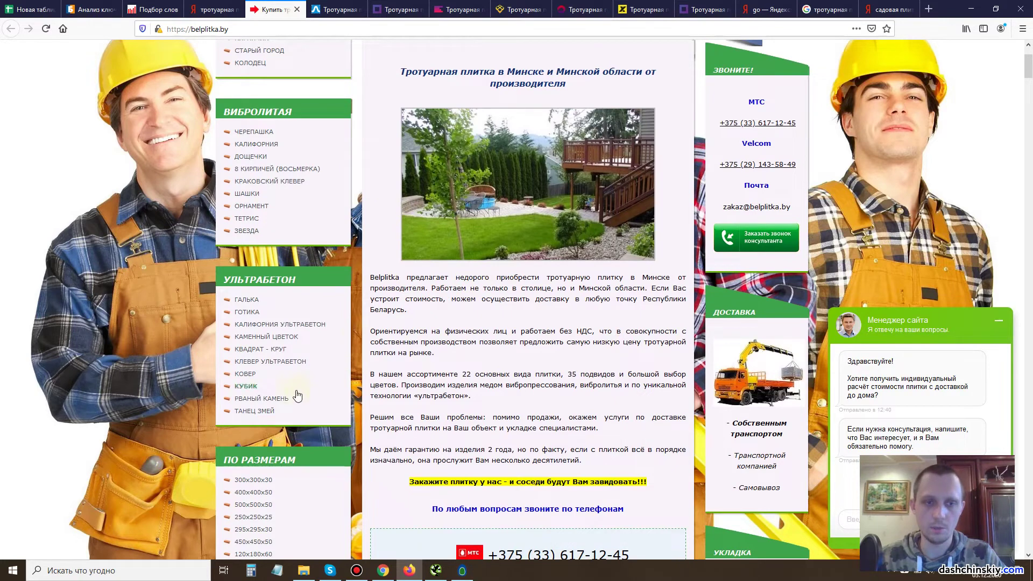
Copy the category name УЛЬТРАБЕТОН from belplitka.by and check its query statistics in Wordstat.
left_click_drag(299, 279, 215, 277)
key("ctrl+c")
left_click(153, 10)
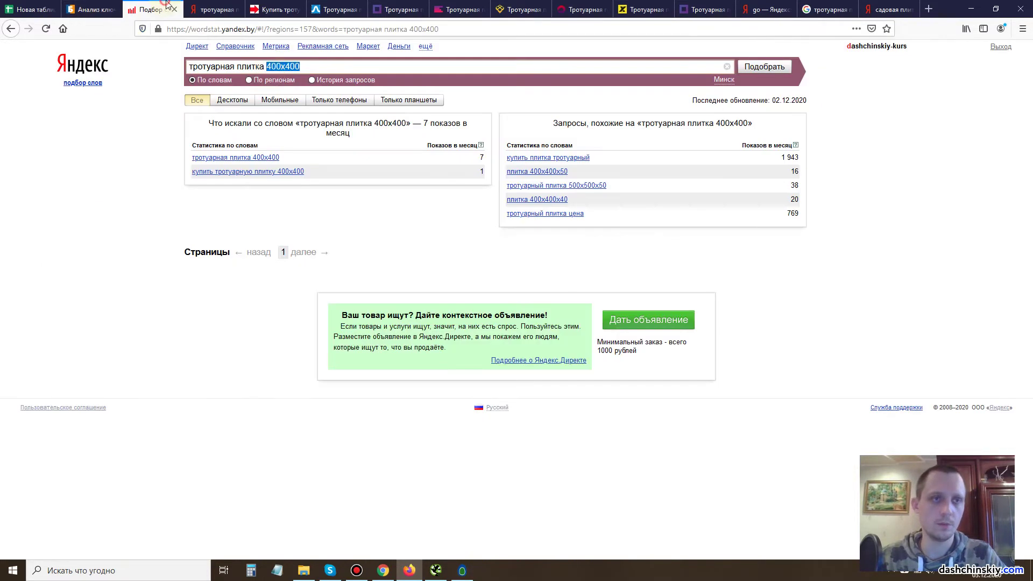
triple_click(332, 69)
key("ctrl+v")
key("Return")
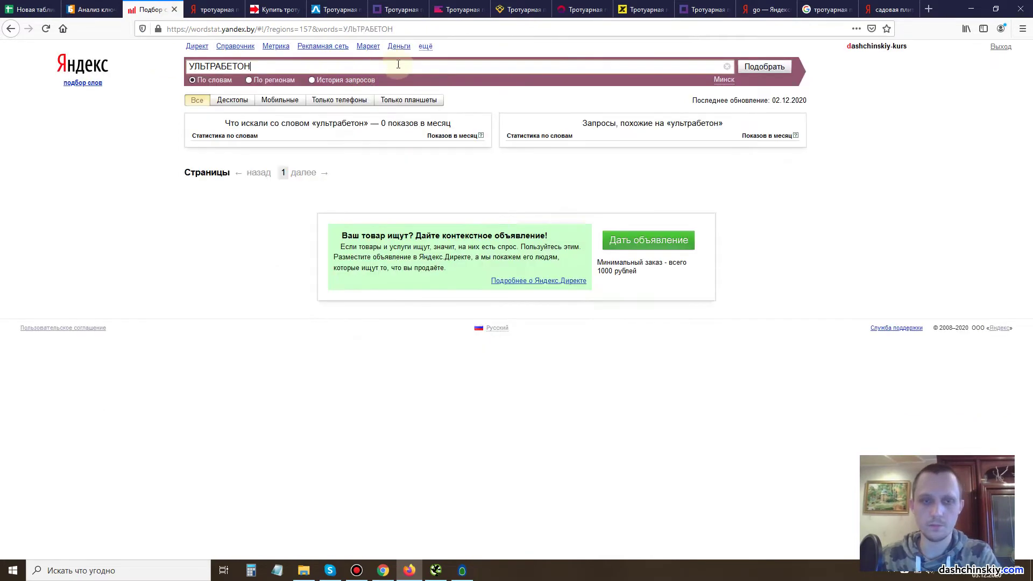
Switch the keyword statistics region for УЛЬТРАБЕТОН from Минск to Россия.
left_click(724, 79)
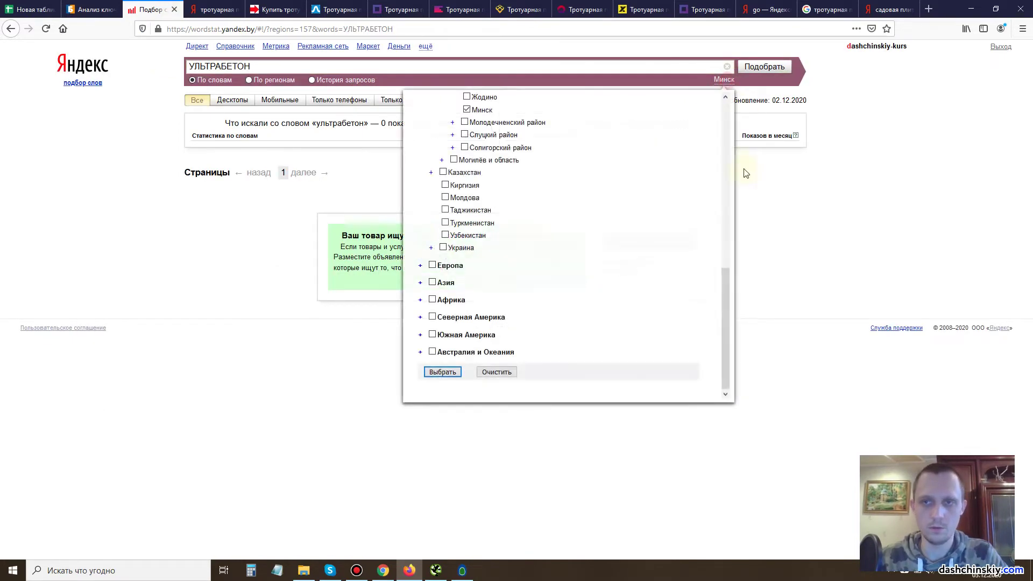
scroll(450, 396, "down", 4)
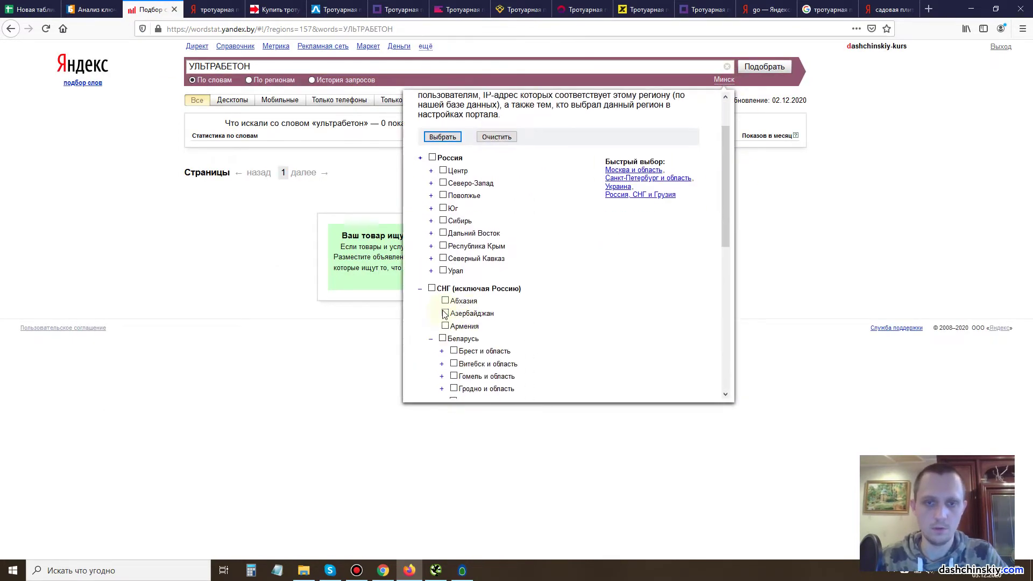
scroll(532, 175, "up", 4)
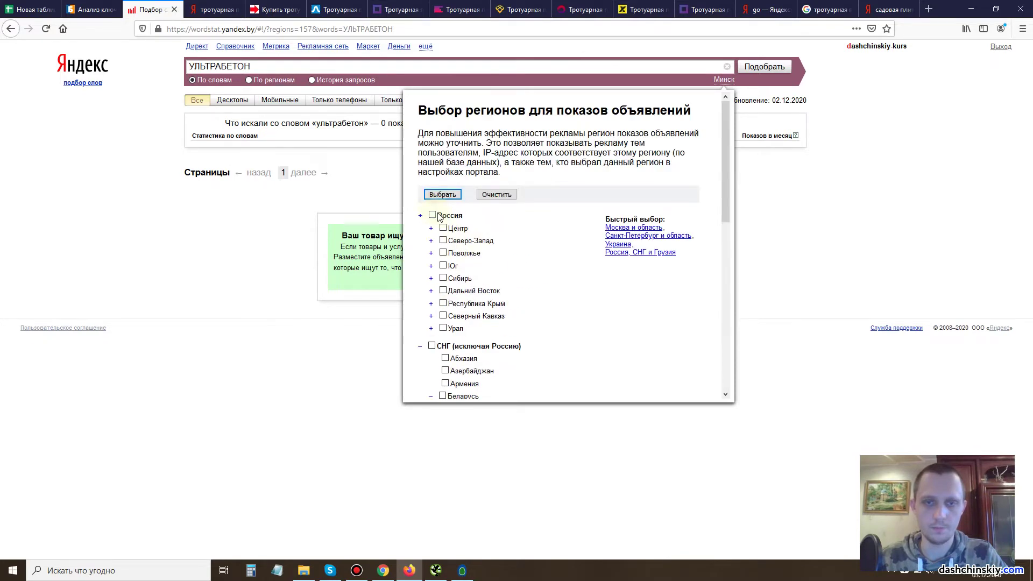
left_click(444, 195)
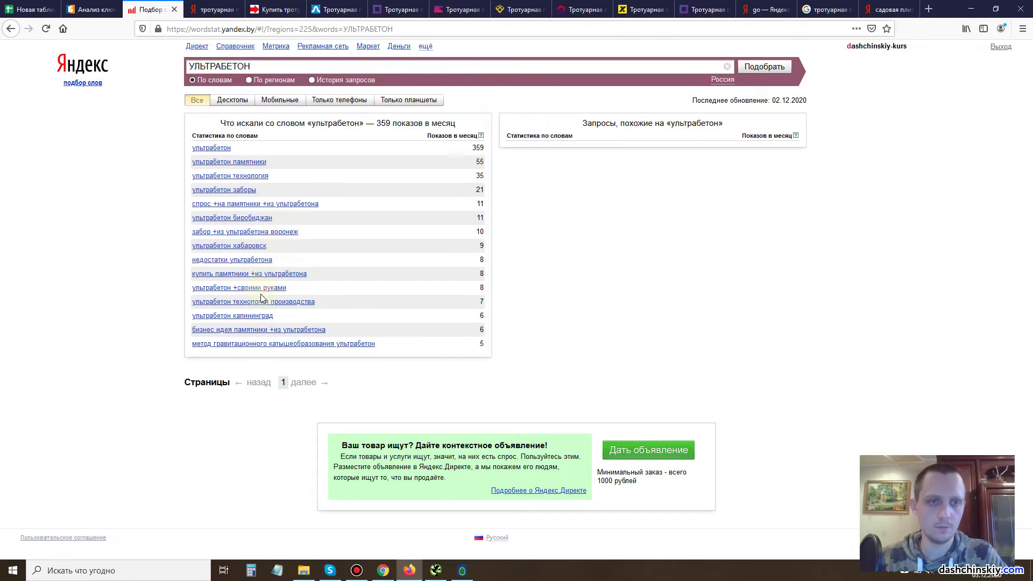
Go to the belplitka.by page and examine its sidebar tile categories, from ВИБРОПРЕССОВАННАЯ down to the size list.
left_click(215, 9)
left_click(275, 9)
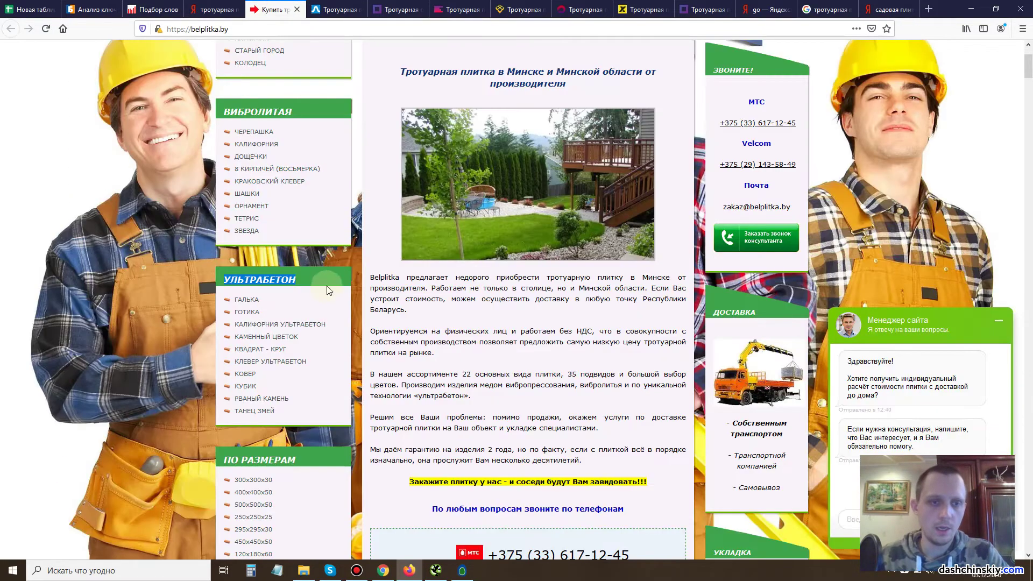
scroll(335, 248, "up", 2)
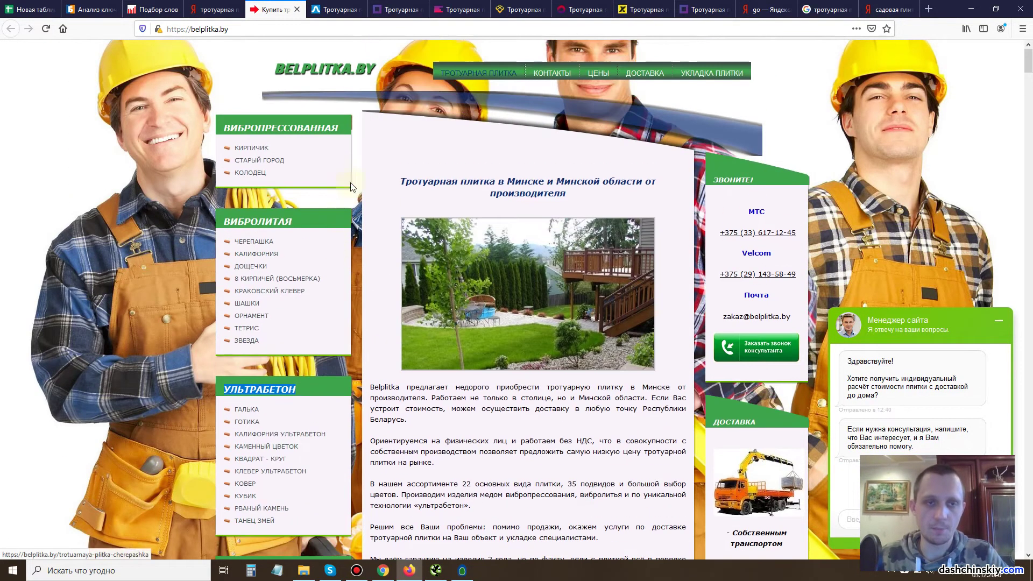
scroll(345, 199, "down", 5)
scroll(329, 185, "up", 5)
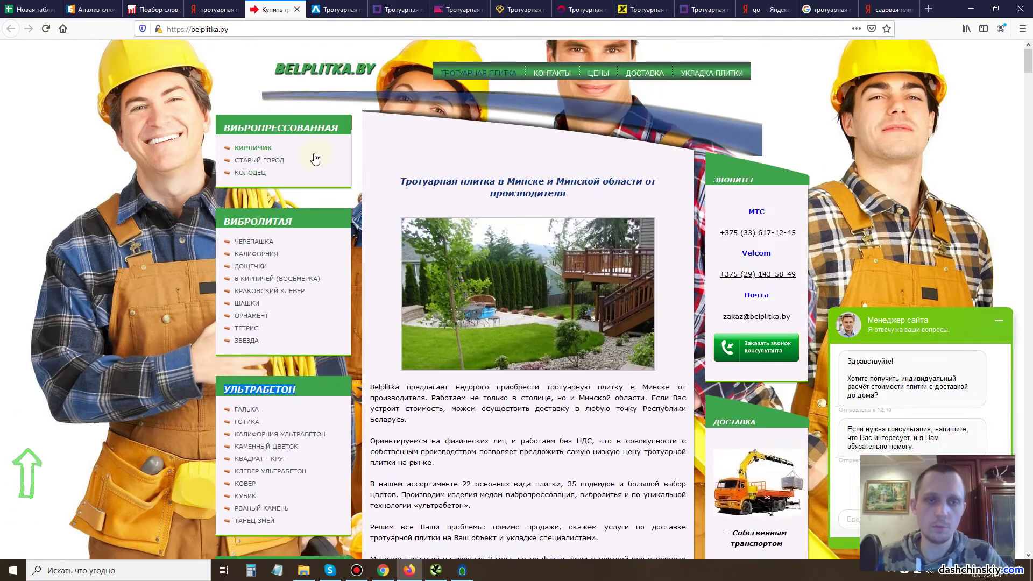
scroll(315, 162, "down", 2)
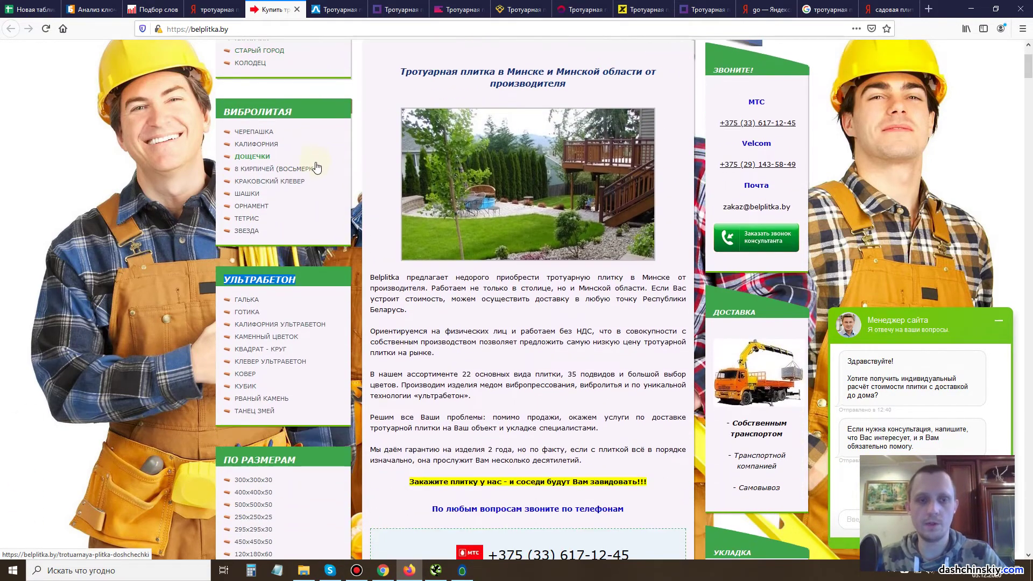
scroll(317, 169, "down", 1)
scroll(311, 195, "down", 3)
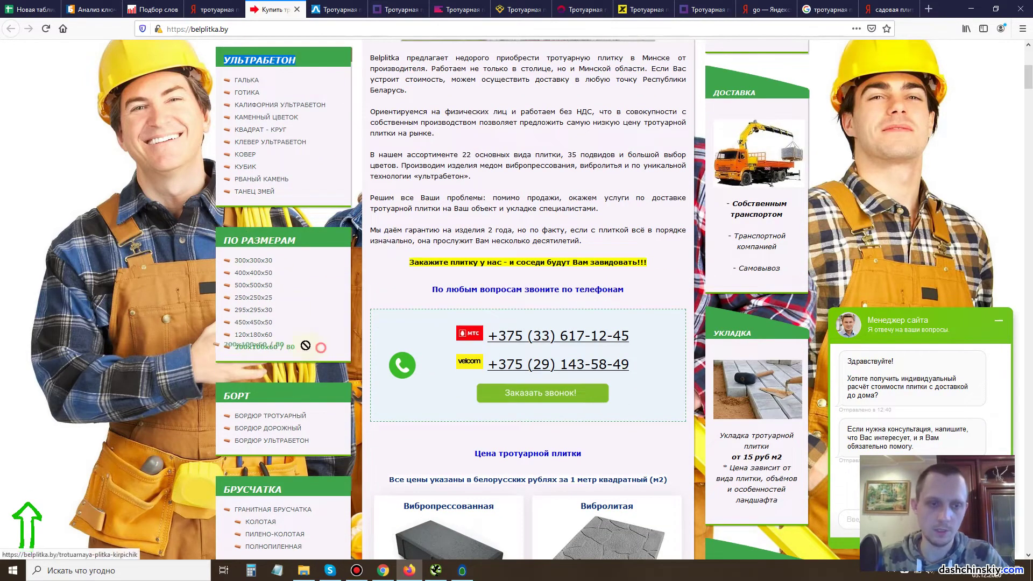
Copy the ПО РАЗМЕРАМ size list from belplitka.by into the тротуарная плитка sheet from D19 down, pasting values only.
mouse_move(221, 252)
left_mouse_down()
mouse_move(301, 336)
mouse_move(195, 278)
mouse_move(232, 256)
mouse_move(296, 352)
left_mouse_up()
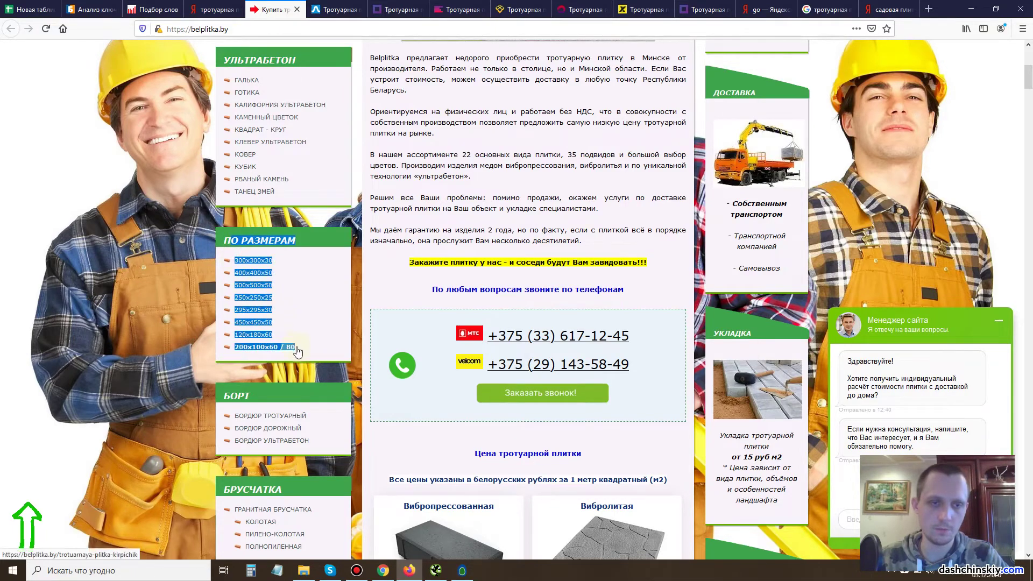
left_click(71, 6)
left_click(40, 9)
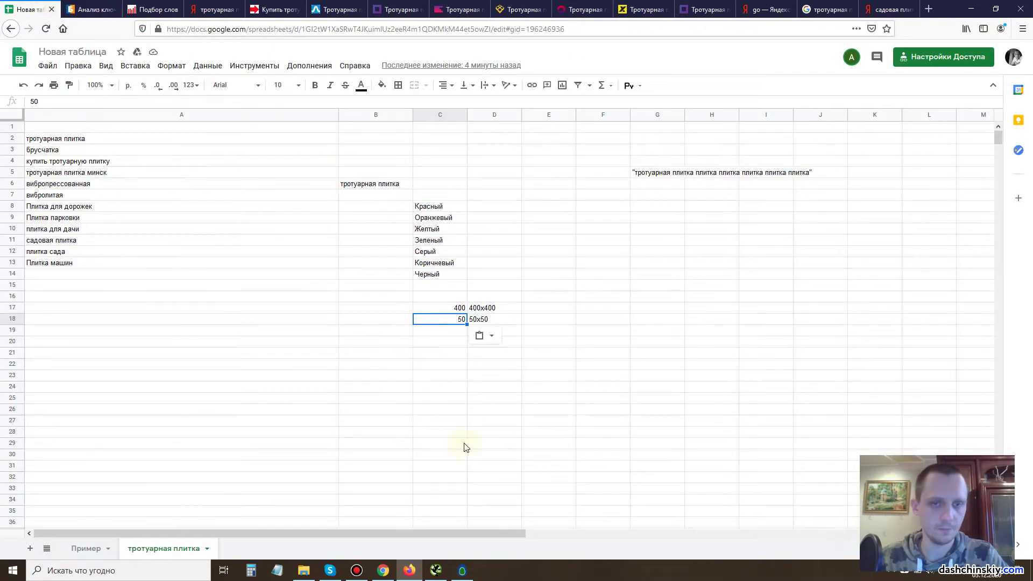
left_click(545, 408)
left_click(505, 334)
type("О РАЗМЕРАМ 300x300x30 400x400x50 500x500x50 250x250x25 295x295x30 450x450x50 120x180x60 200x100x60 / 80")
left_click(535, 467)
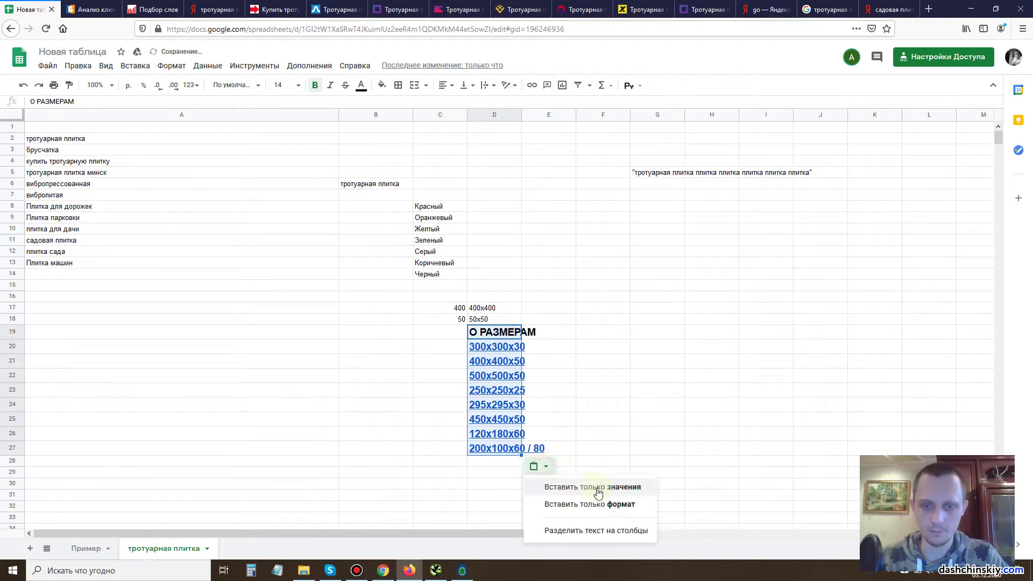
left_click(595, 488)
Delete the О РАЗМЕРАМ heading from D19 and move the size list up one row to start there.
left_click(648, 363)
left_click(492, 330)
key("Delete")
mouse_move(506, 342)
left_mouse_down()
mouse_move(526, 429)
mouse_move(493, 329)
mouse_move(512, 324)
left_mouse_up()
Shorten the size in D19 to 300x300 and clear the duplicate 400x400x50 entry in D20.
double_click(511, 331)
key("BackSpace")
key("BackSpace")
key("BackSpace")
left_click(514, 342)
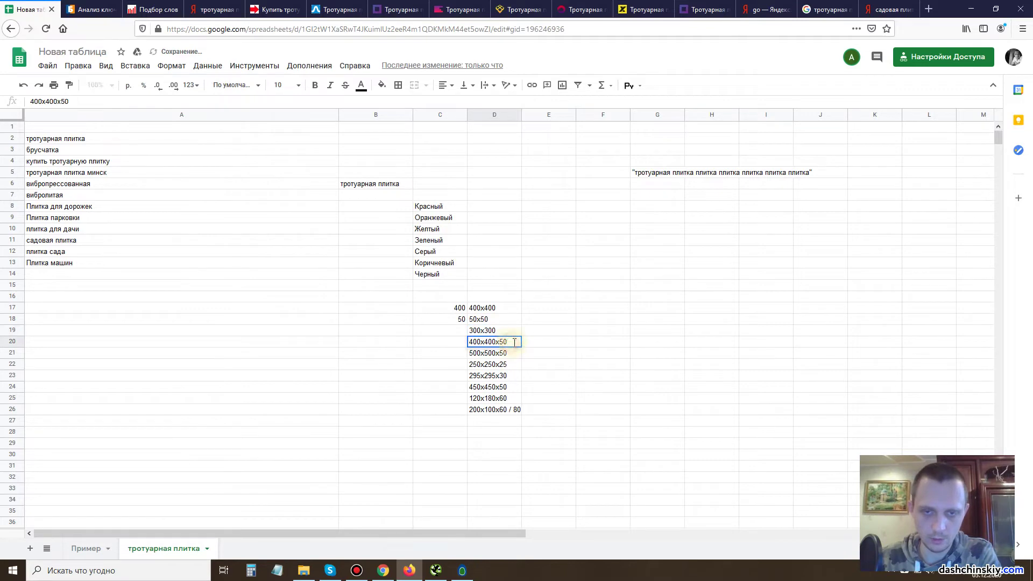
key("Delete")
Remove the thickness from the sizes in D21:D24, leaving 500x500, 250x250, 295x295 and 450x450.
left_click(515, 353)
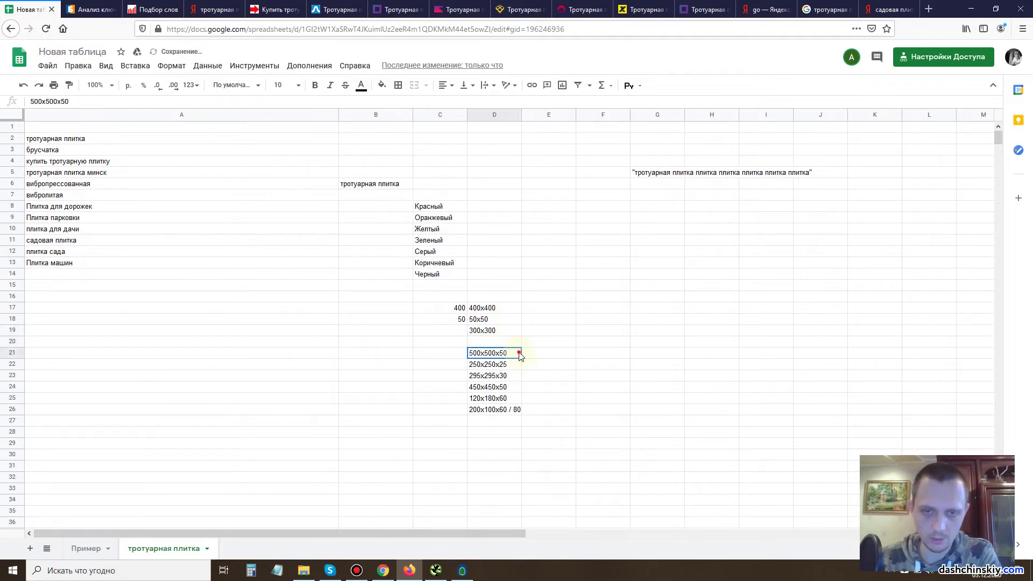
left_click_drag(496, 353, 516, 355)
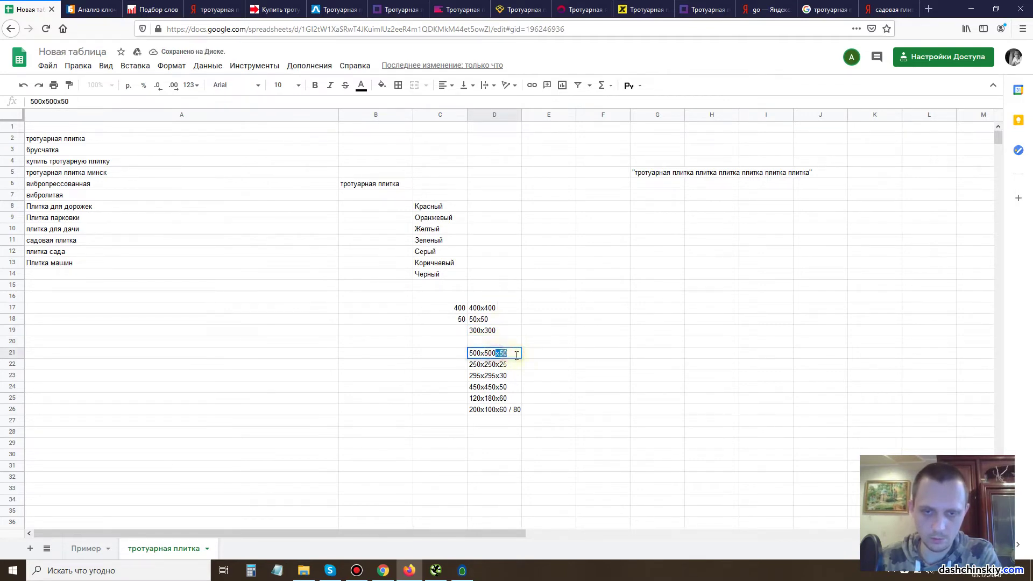
key("BackSpace")
left_click(513, 364)
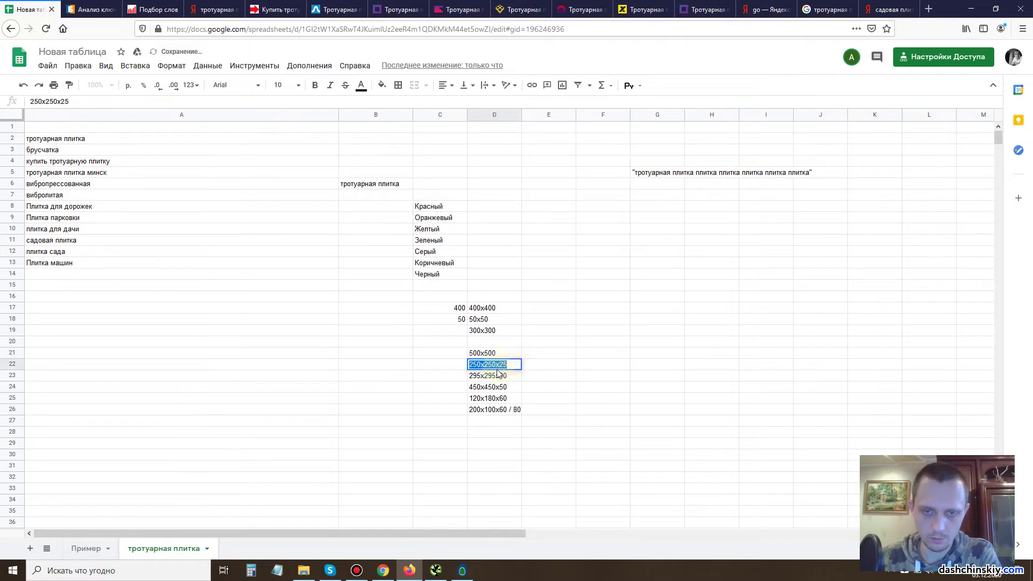
left_click_drag(496, 366, 520, 363)
key("BackSpace")
left_click(493, 373)
left_click_drag(508, 376, 495, 376)
key("BackSpace")
left_click(512, 388)
key("BackSpace")
Shorten the last two sizes in D25 and D26 to 120x180 and 200x100.
double_click(511, 398)
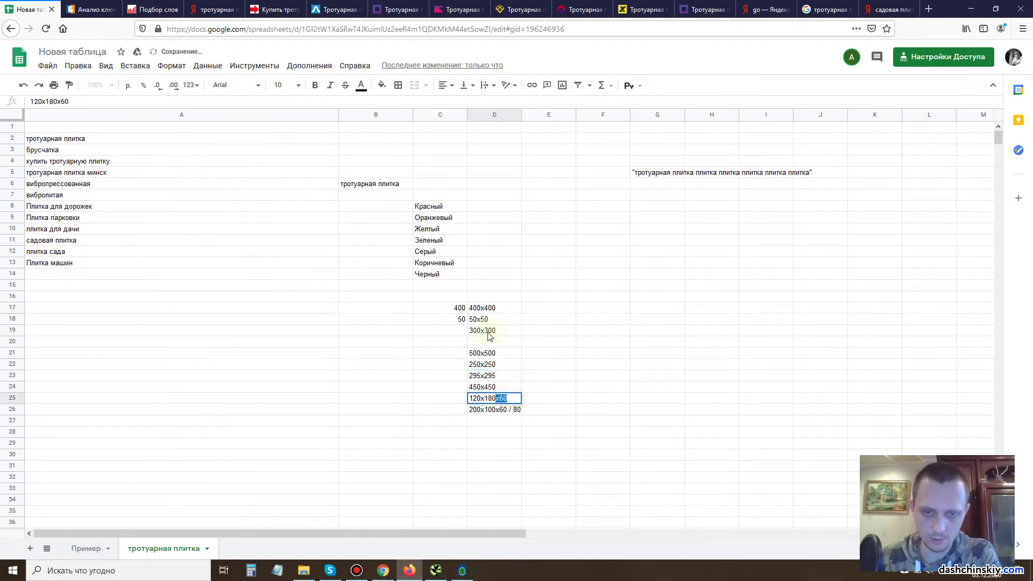
key("BackSpace")
double_click(519, 410)
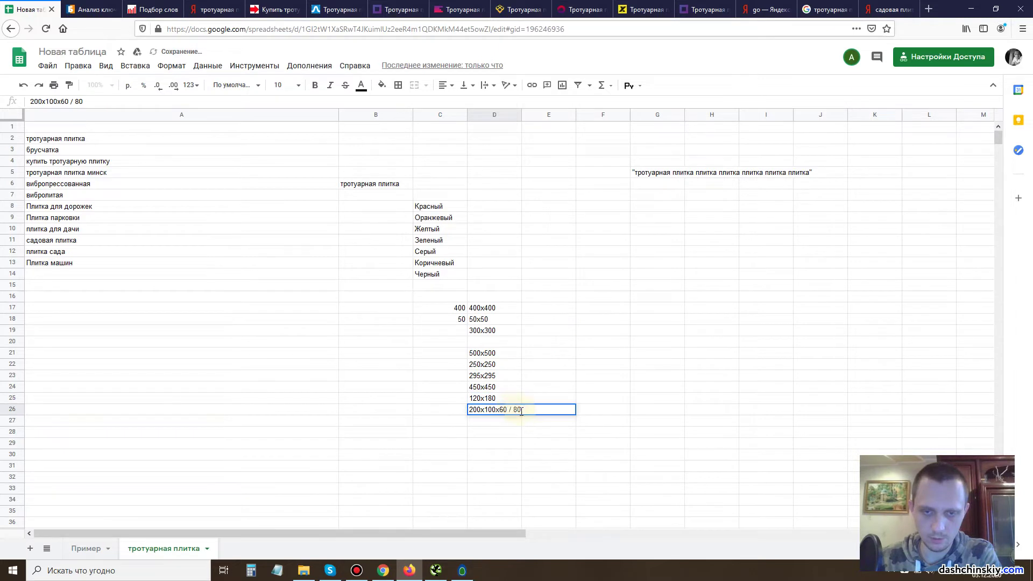
left_click(560, 367)
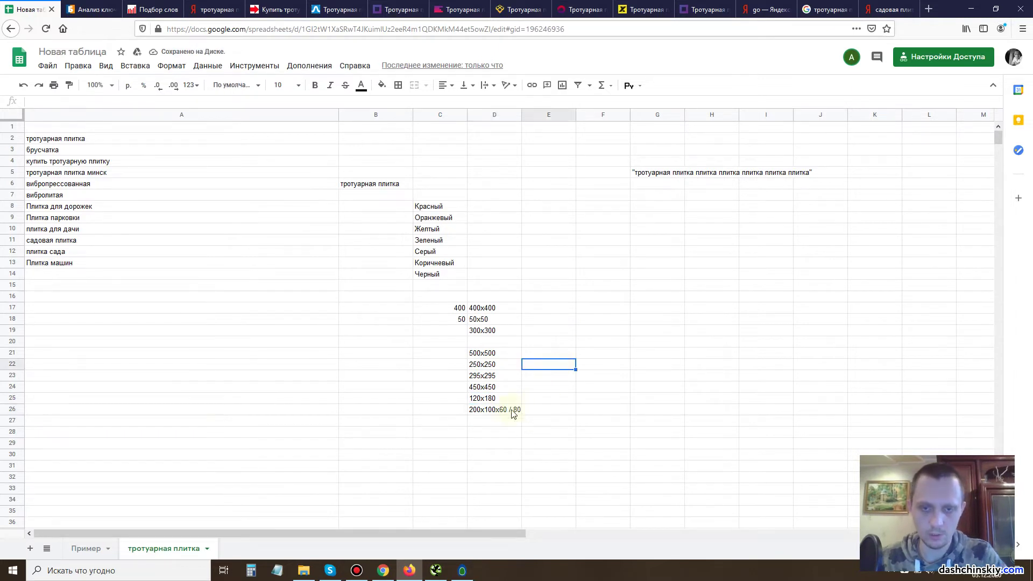
left_click(494, 410)
key("shift+End")
key("Delete")
left_click(508, 445)
Copy the single dimensions 500, 250 and 295 from the size list into C19, C20 and C21.
left_click(491, 351)
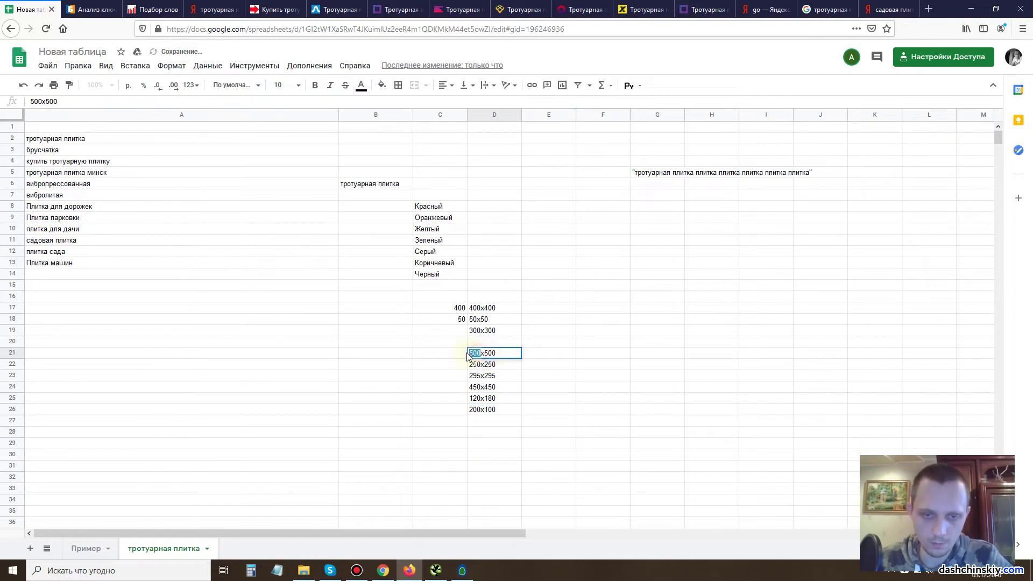
left_click(455, 331)
type("500")
left_click(481, 364)
left_click(476, 365)
left_click_drag(482, 365, 449, 370)
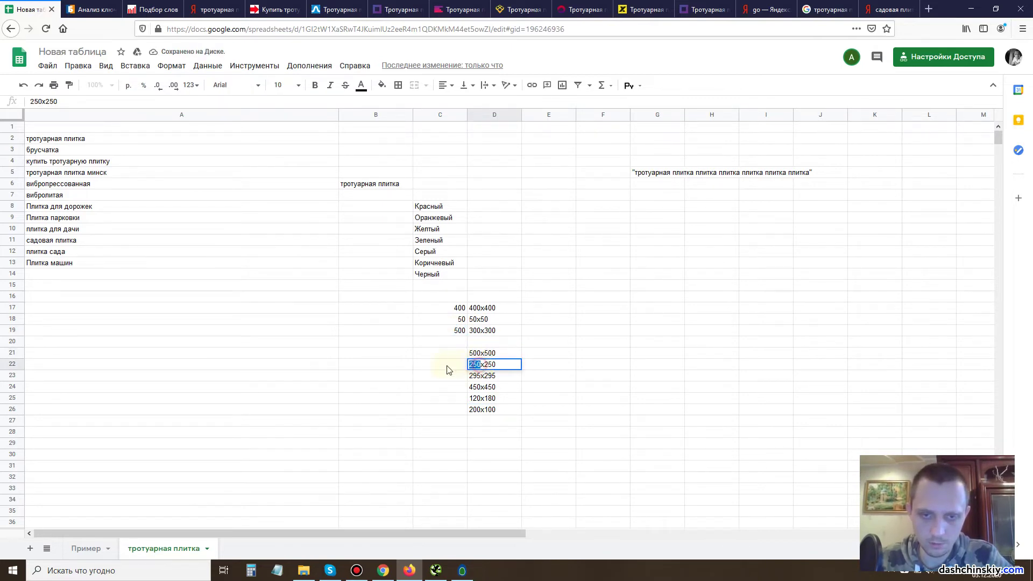
key("ctrl+c")
left_click(449, 340)
key("ctrl+v")
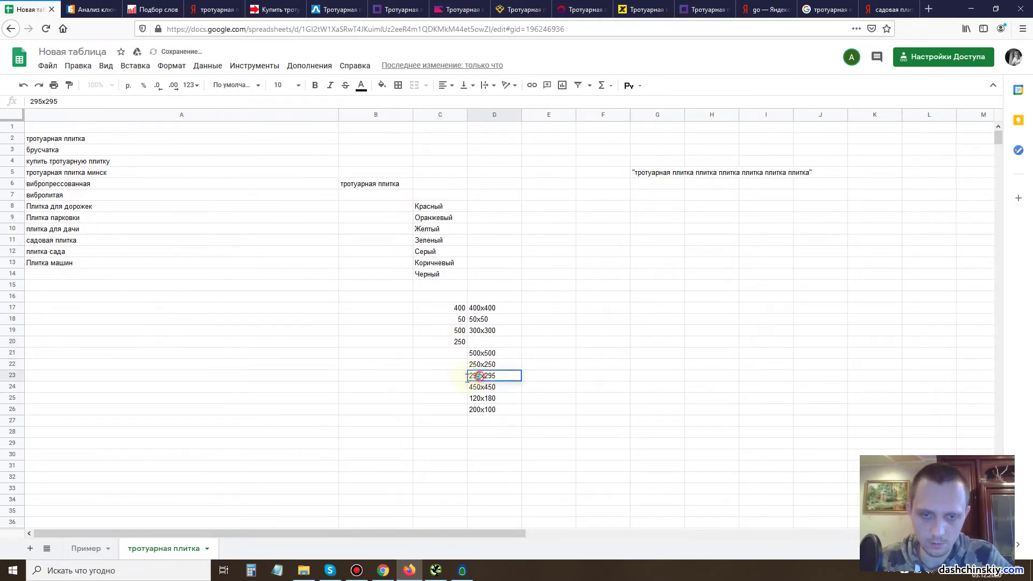
left_click(450, 354)
key("ctrl+v")
Copy the first dimensions 450, 120 and 200 from the remaining sizes into C22, C23 and C24.
left_click(482, 388)
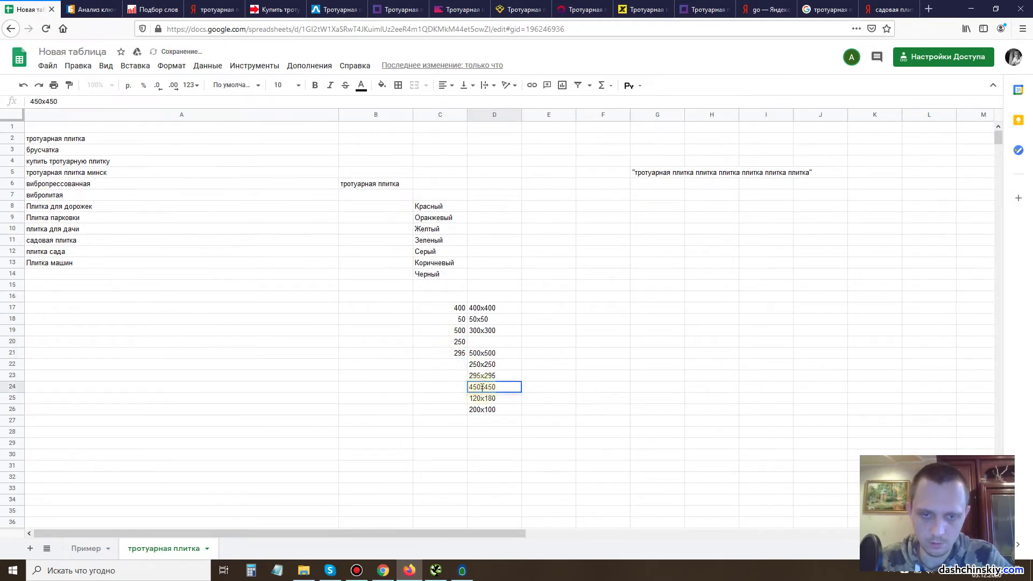
key("ctrl+c")
left_click(452, 364)
key("ctrl+v")
left_click(483, 400)
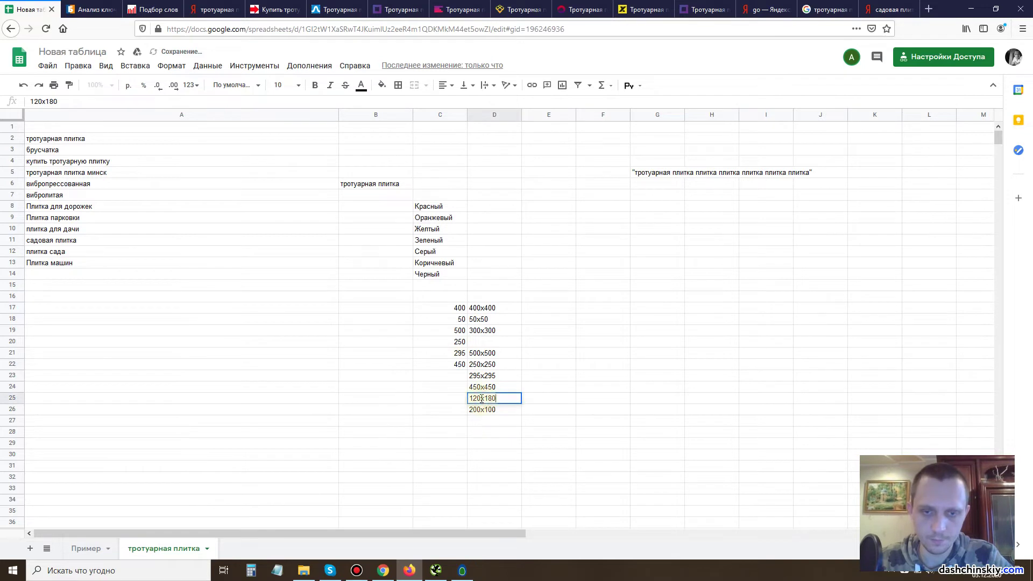
key("ctrl+c")
left_click(455, 376)
key("ctrl+v")
left_click(481, 409)
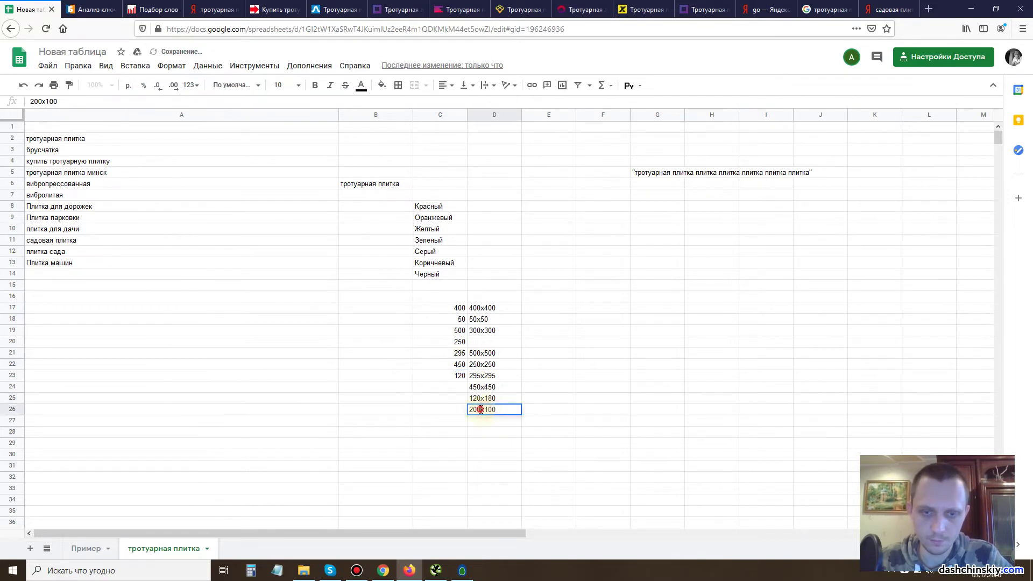
key("ctrl+c")
left_click(451, 388)
key("ctrl+v")
Move the sizes 500x500 through 200x100 up one row to close the gap at D20.
left_click(592, 388)
left_click(508, 353)
left_click(552, 399)
left_click_drag(508, 352, 511, 409)
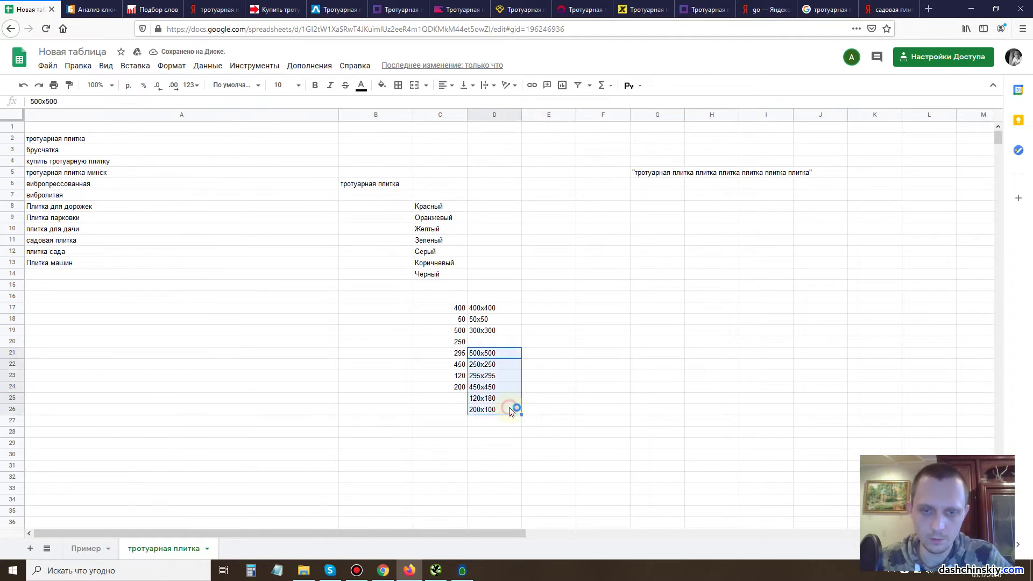
left_click_drag(500, 367, 500, 355)
left_click(592, 346)
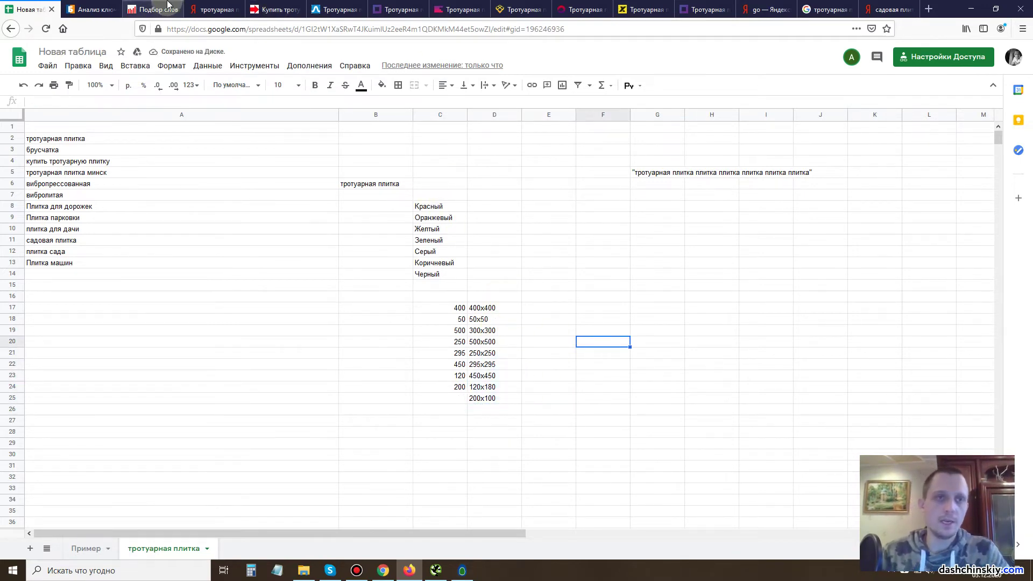
Return to the belplitka.by page and review the sidebar's tile types, names and sizes.
left_click(274, 9)
scroll(307, 308, "down", 1)
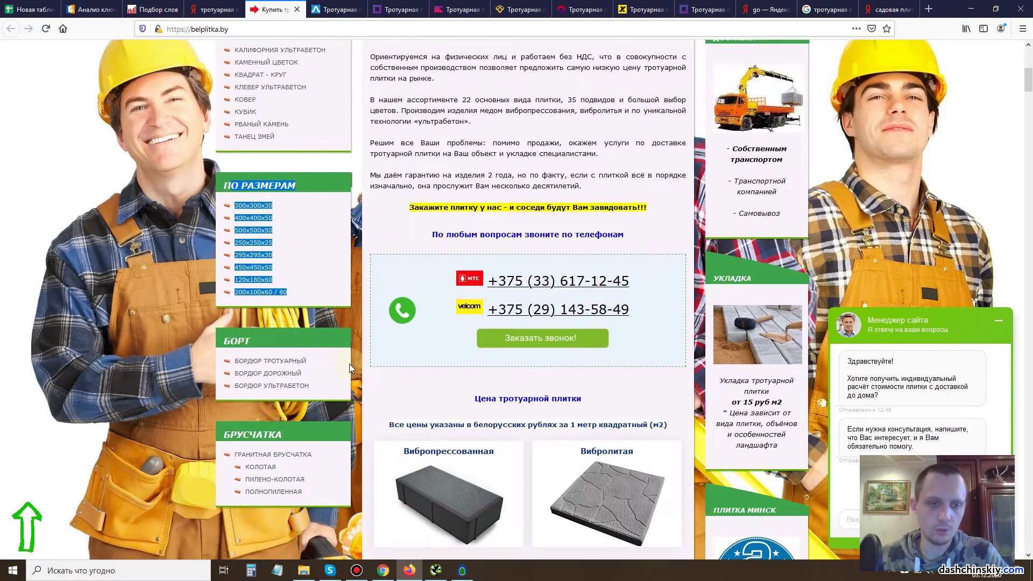
scroll(293, 218, "up", 4)
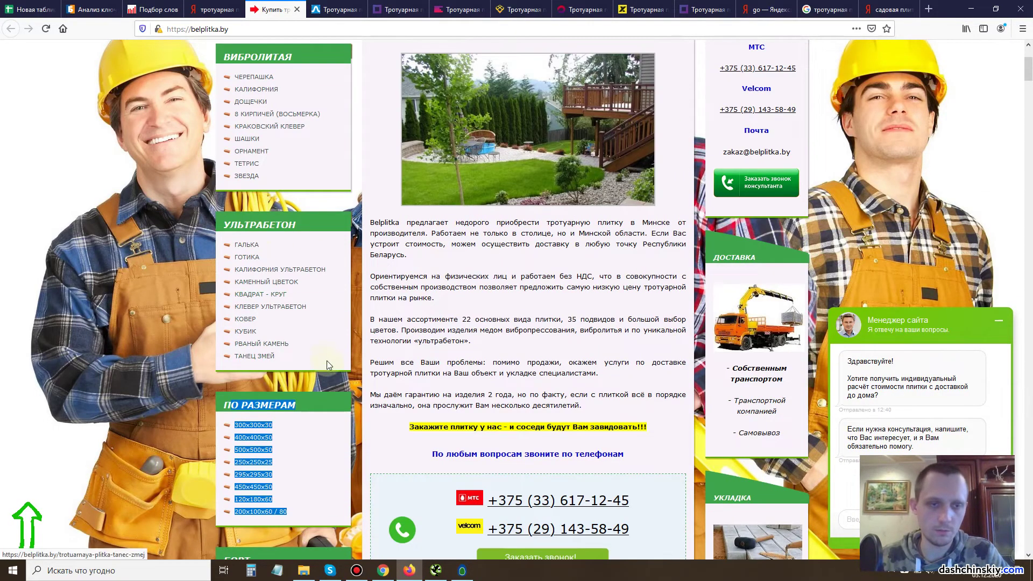
left_click_drag(262, 344, 206, 270)
left_click_drag(217, 217, 274, 244)
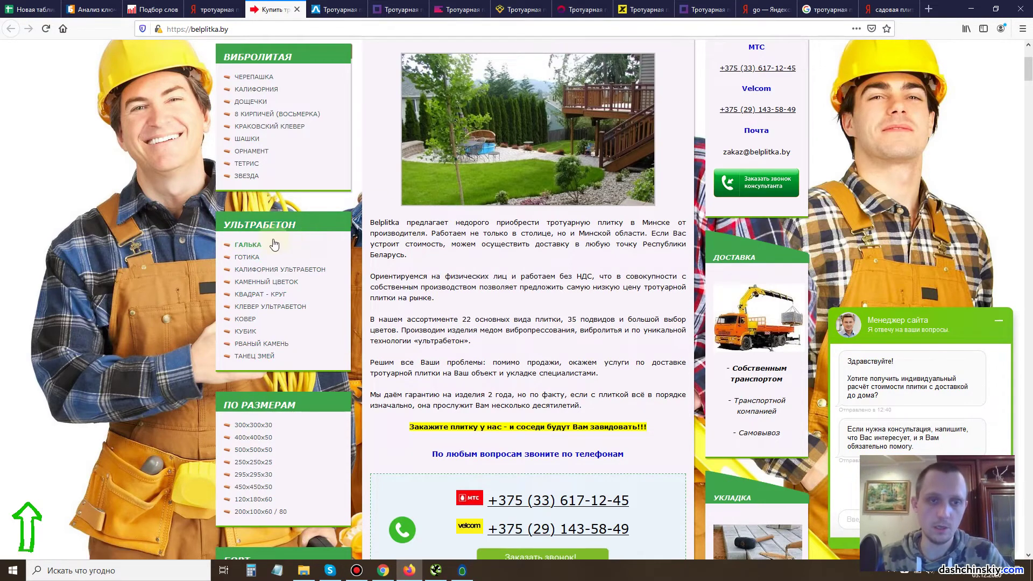
left_click(332, 237)
scroll(333, 241, "up", 3)
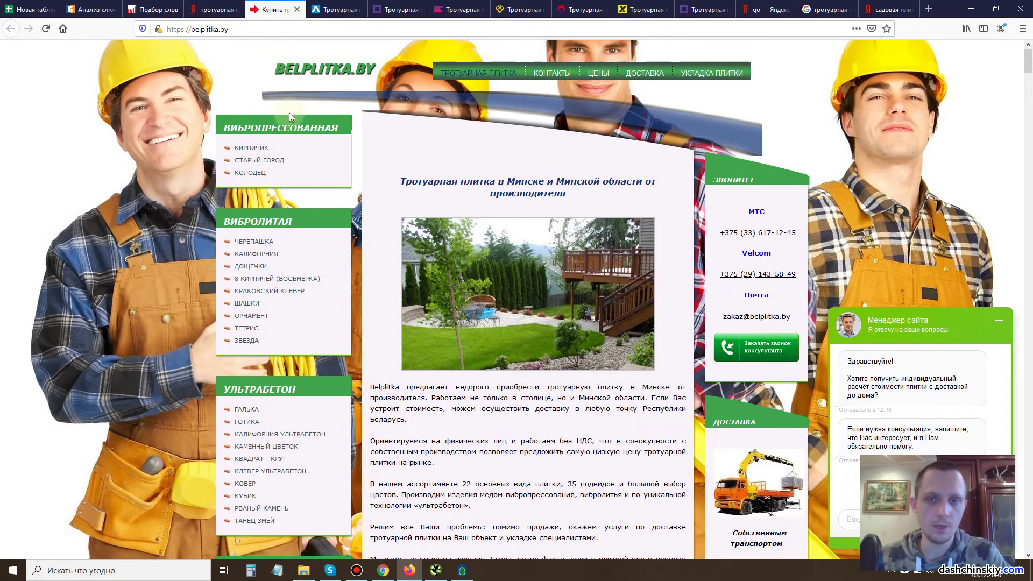
left_click(259, 28)
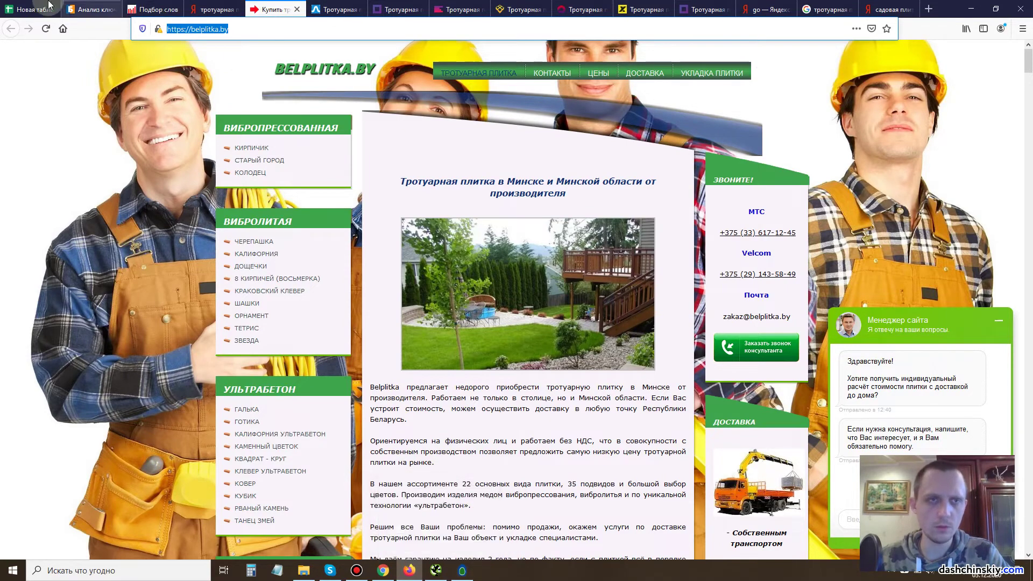
left_click(436, 570)
left_click(193, 37)
type("https://belplitka.by/")
left_click(739, 40)
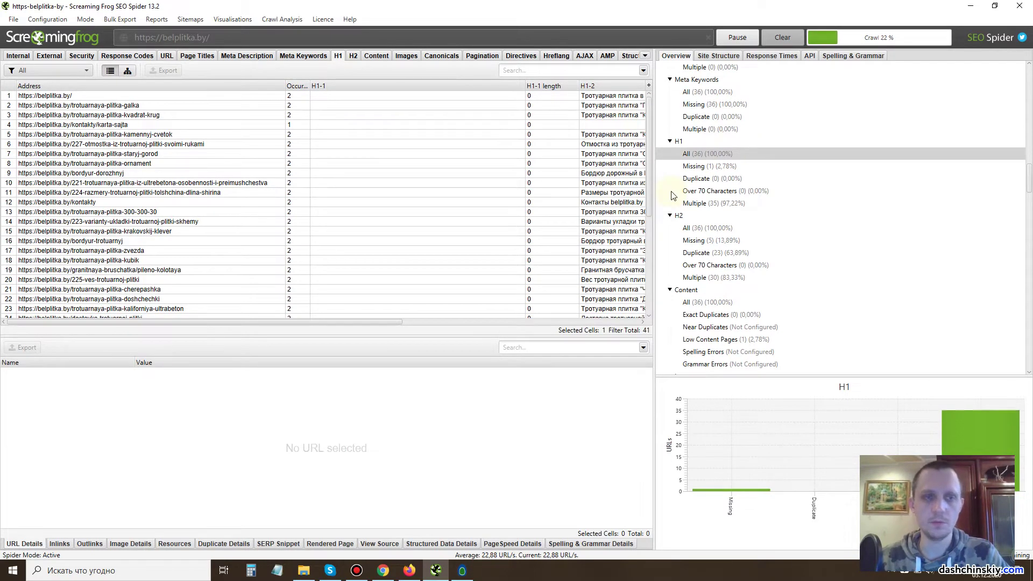
Show all page titles found in the belplitka.by crawl.
scroll(748, 252, "down", 10)
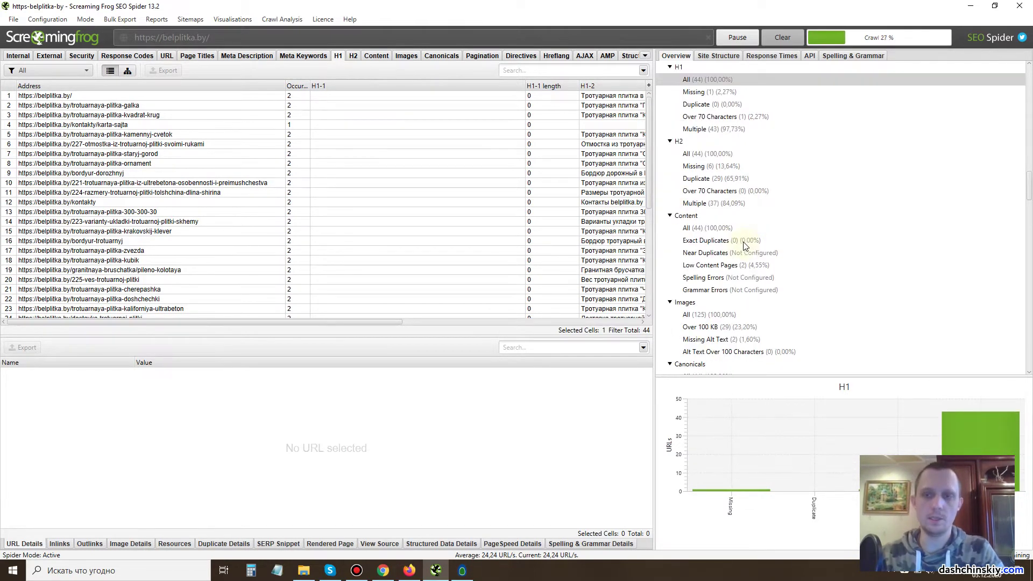
scroll(713, 285, "down", 3)
scroll(721, 215, "up", 20)
scroll(731, 203, "up", 5)
scroll(727, 201, "down", 12)
scroll(726, 203, "down", 4)
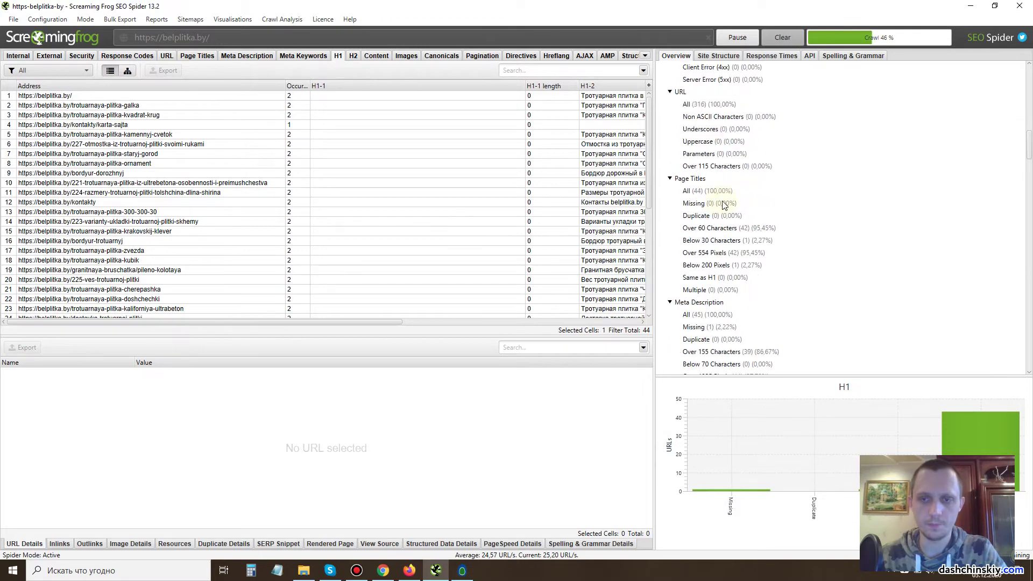
left_click(687, 190)
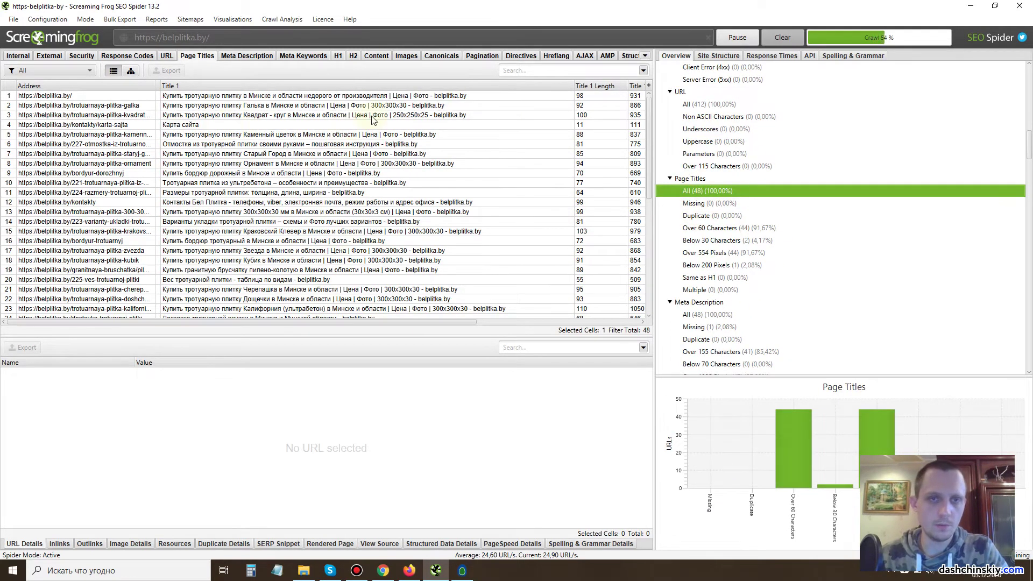
Examine the crawled page titles for tile names, sizes and laying topics usable as keyword ideas.
left_click(396, 115)
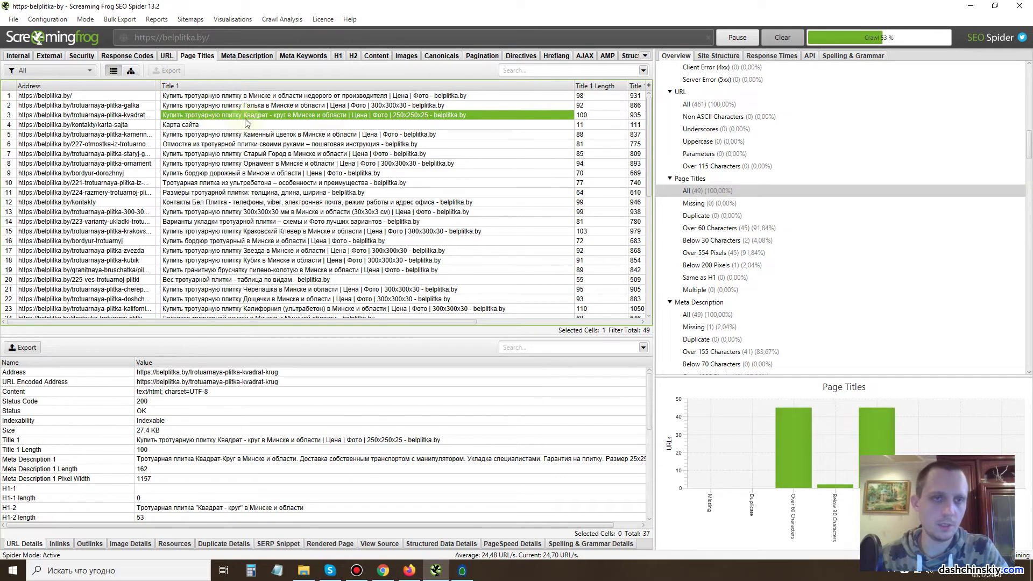
left_click(259, 105)
left_click(257, 96)
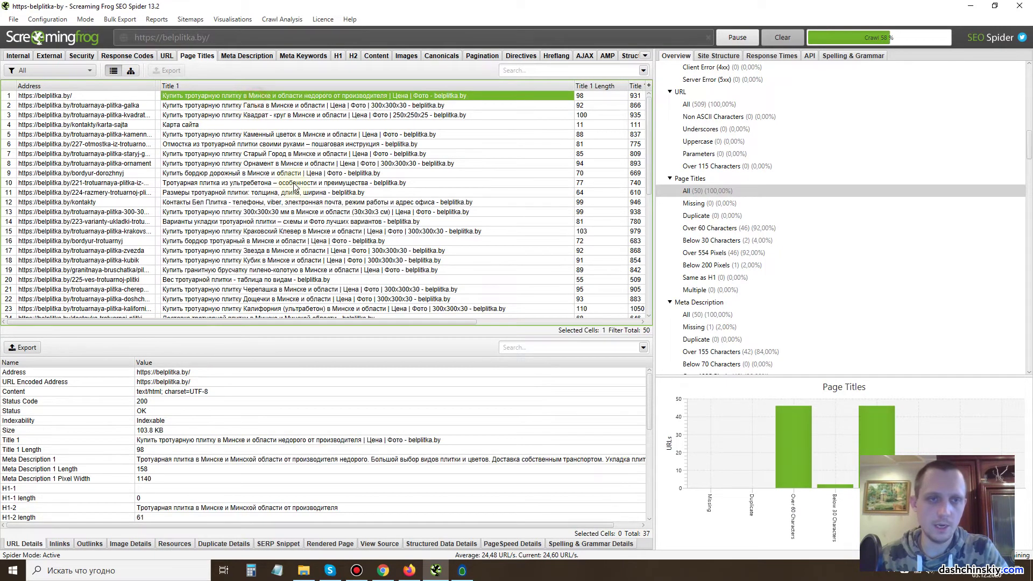
scroll(212, 161, "down", 1)
scroll(239, 223, "down", 1)
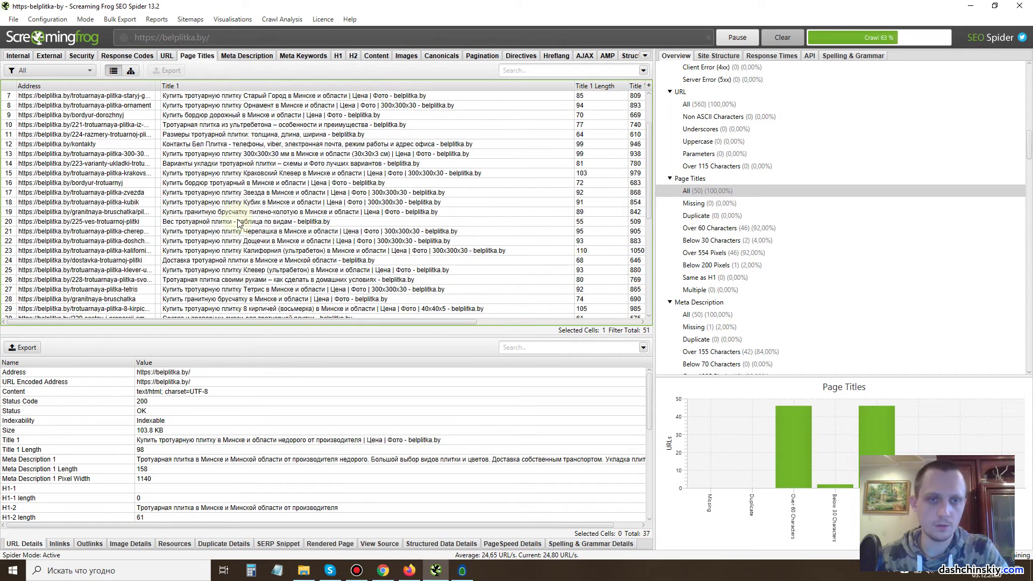
scroll(316, 191, "down", 4)
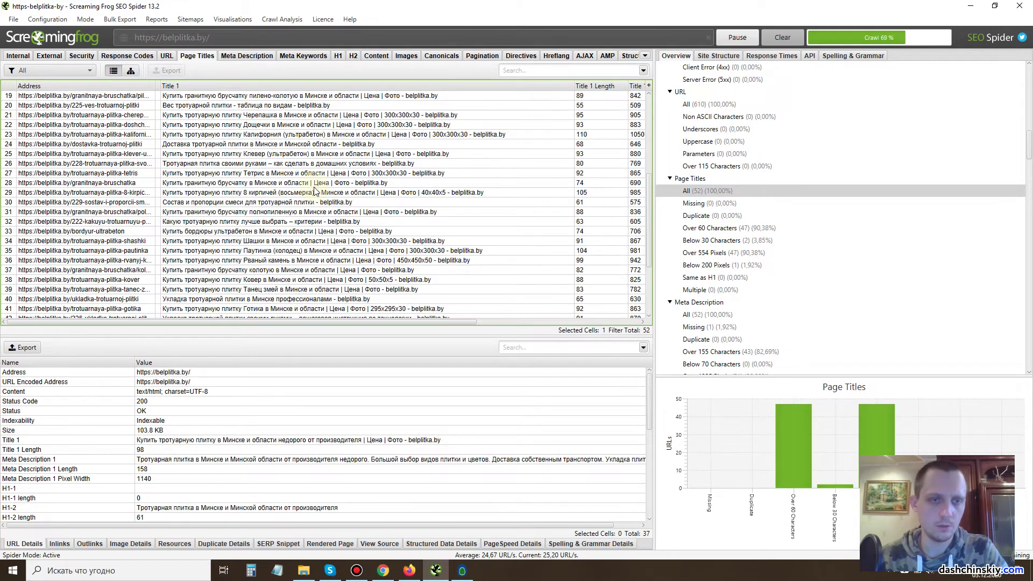
scroll(316, 191, "down", 1)
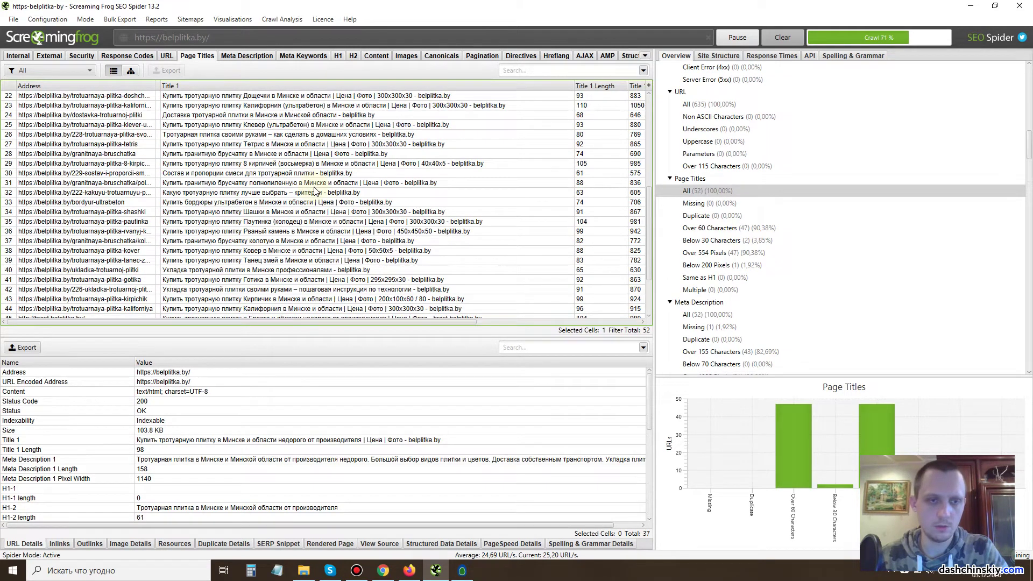
left_click(226, 290)
scroll(401, 257, "down", 2)
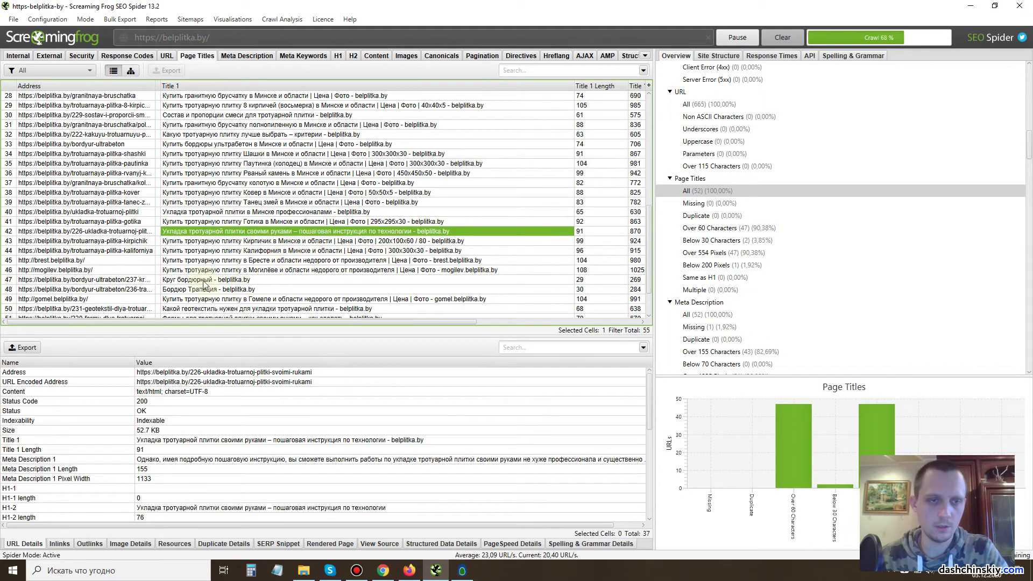
Compare the details of the curb pages Круг бордюрный and Бордюр Трапеция.
left_click(204, 280)
scroll(223, 271, "down", 2)
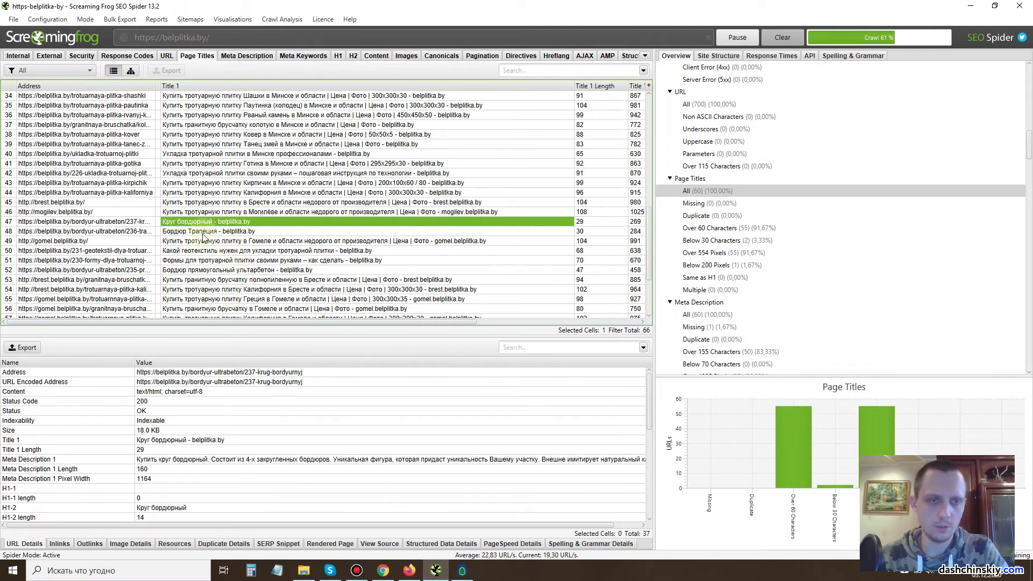
left_click(186, 231)
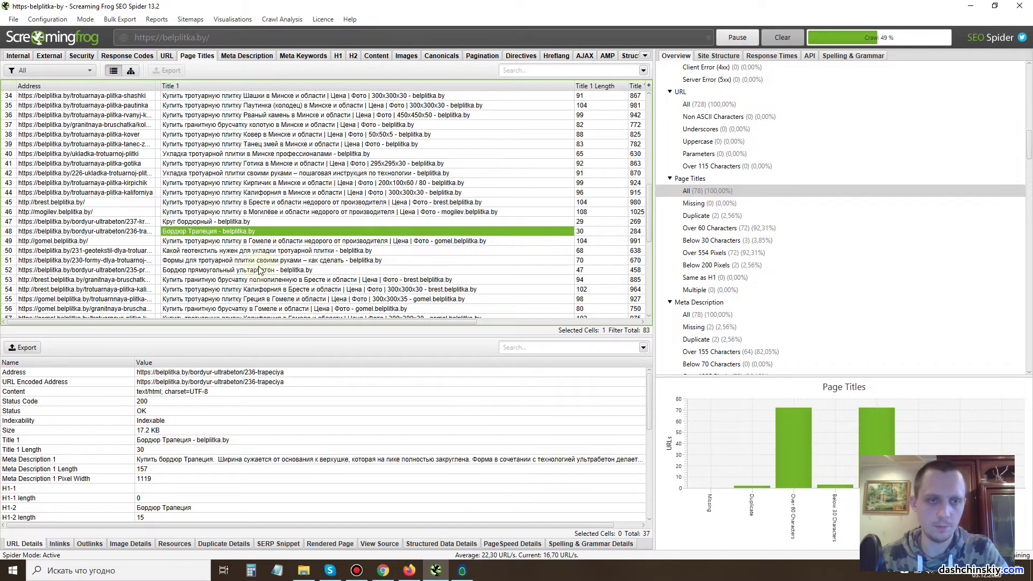
left_click(203, 222)
left_click(196, 232)
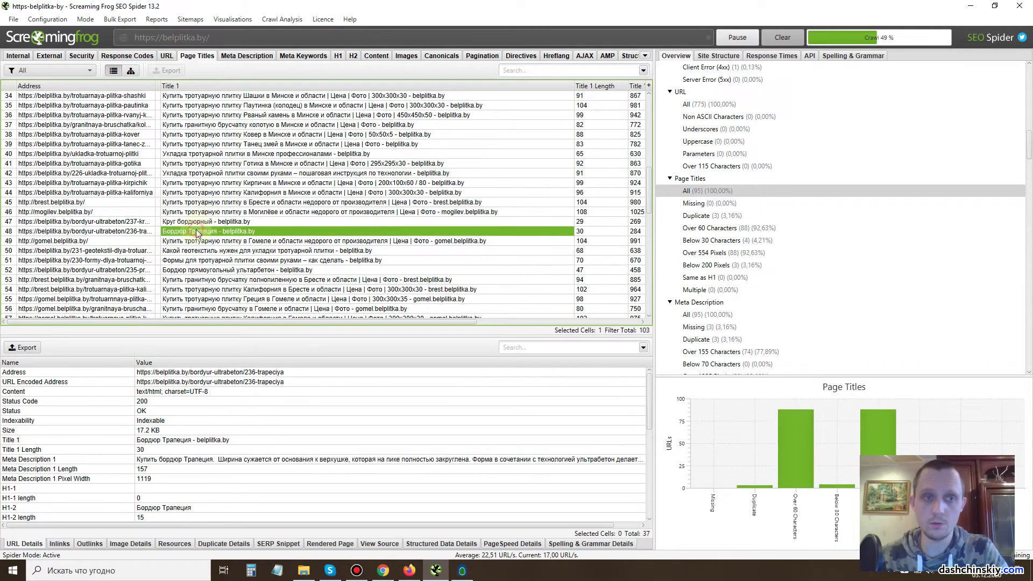
left_click(205, 222)
scroll(258, 317, "down", 2)
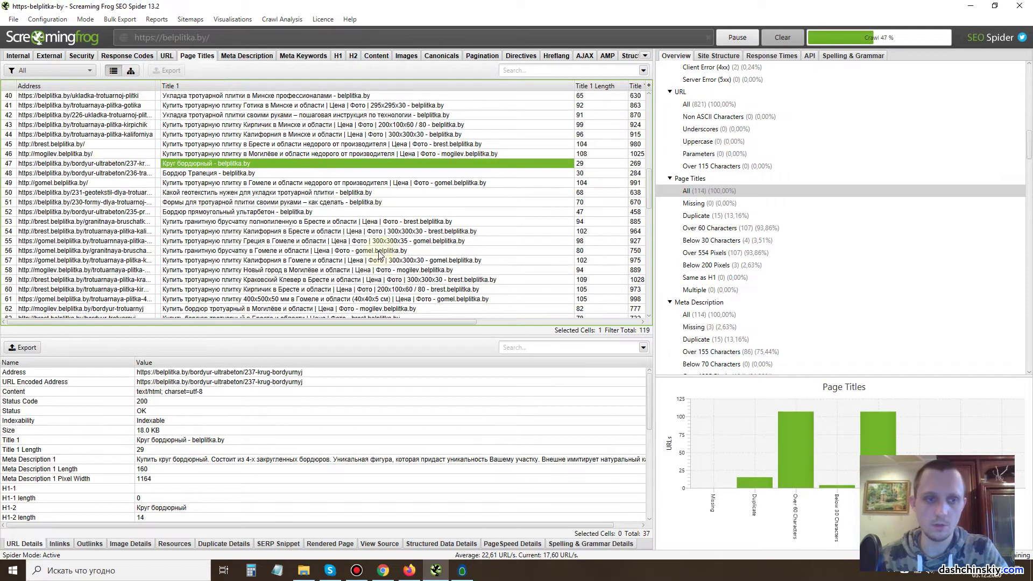
Review the page titles of the regional subdomains, including the tiles Слик and Мостовая and the curbs in Гомель.
scroll(380, 253, "down", 2)
scroll(384, 270, "down", 20)
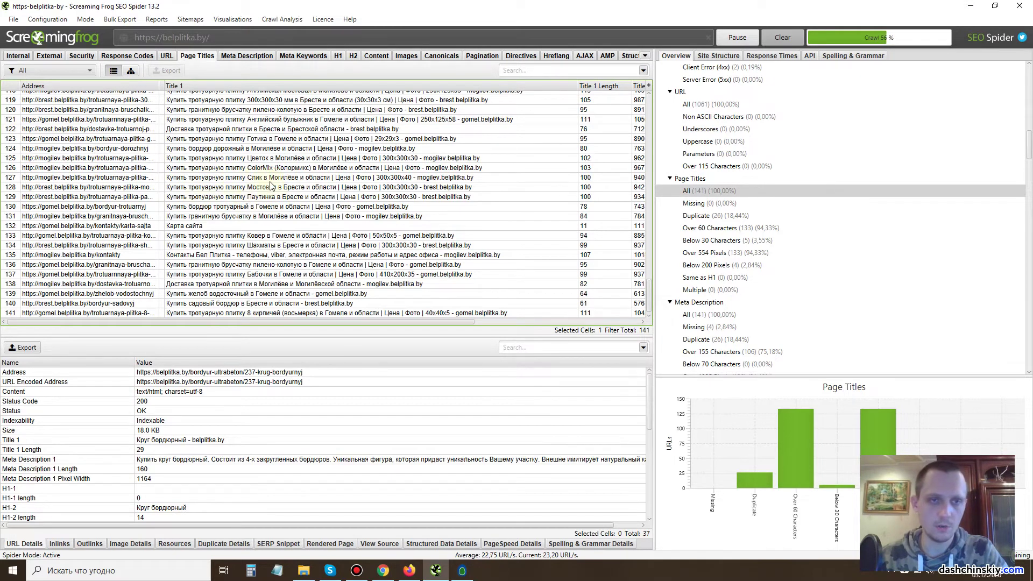
left_click(294, 177)
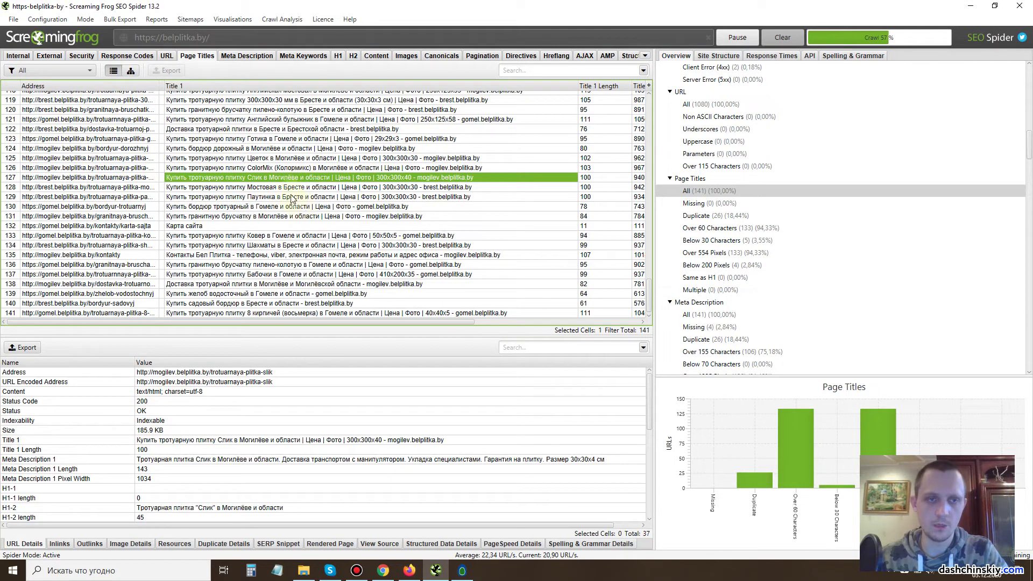
left_click(298, 178)
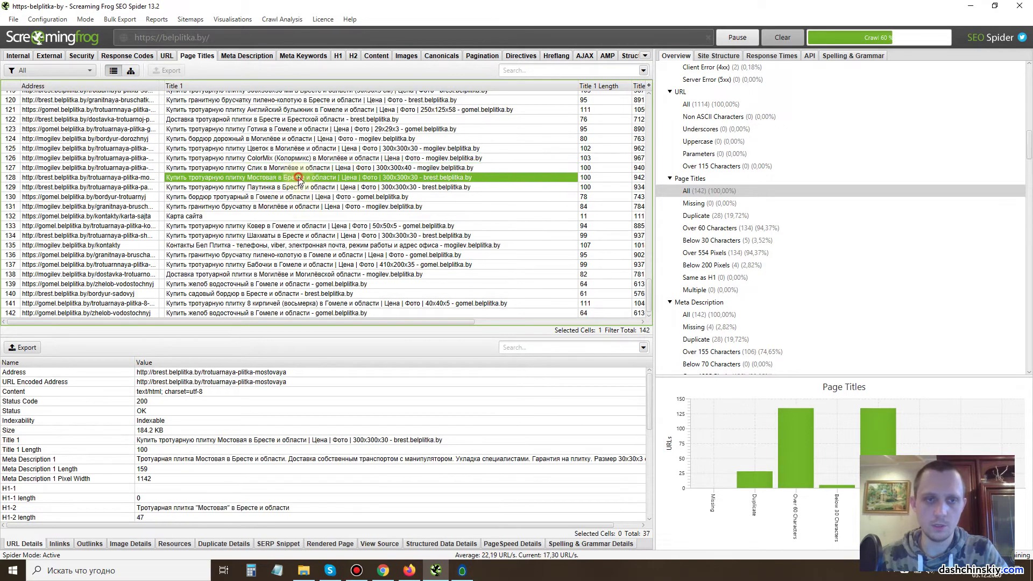
left_click(267, 197)
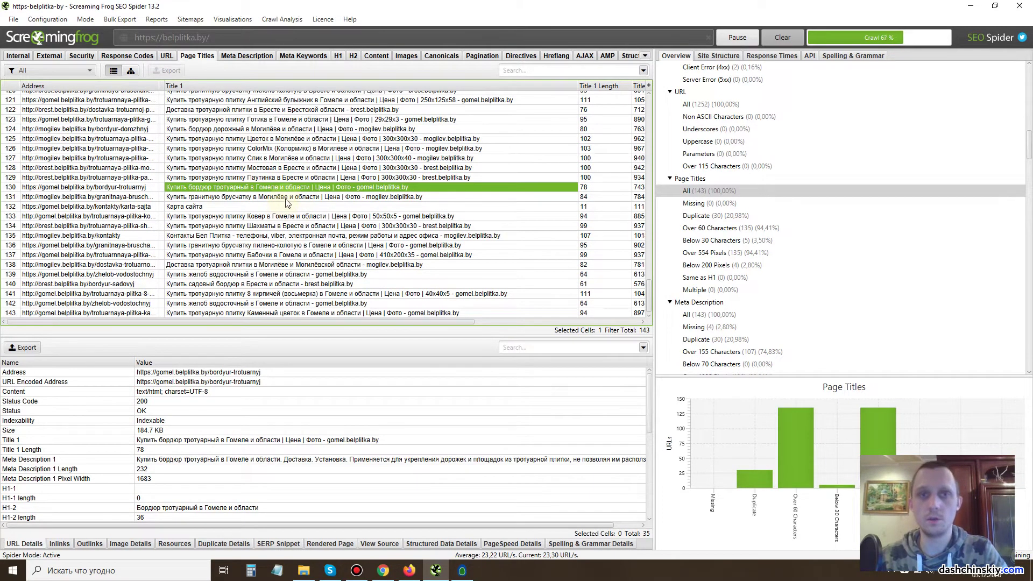
left_click(286, 198)
Switch to the browser and copy the ВИБРОЛИТАЯ list from belplitka.by into the spreadsheet starting at F10.
left_click(970, 5)
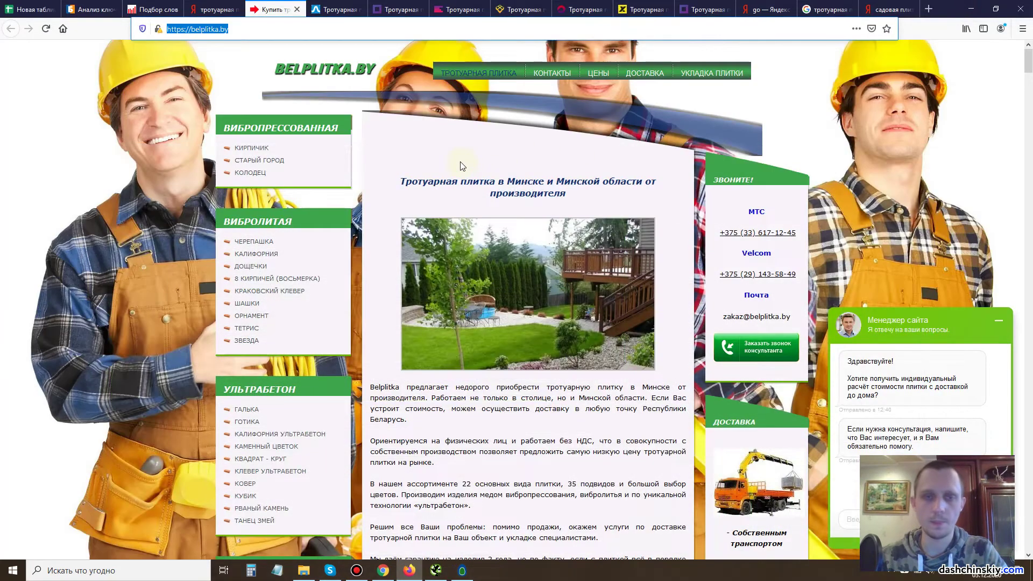
left_click_drag(217, 215, 283, 345)
key("ctrl+c")
left_click(32, 9)
left_click(570, 362)
left_click(613, 231)
key("ctrl+v")
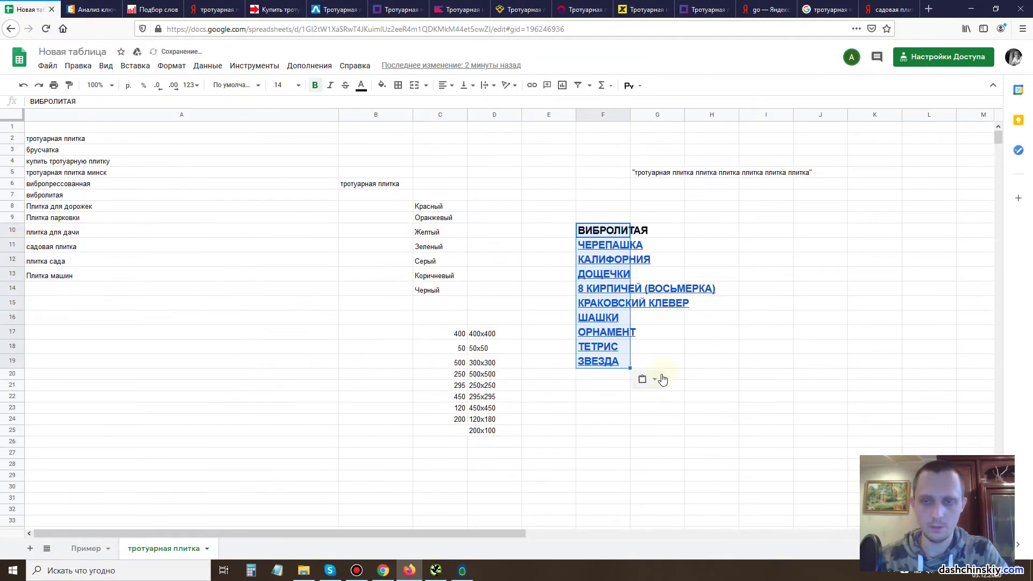
Keep only the plain values of the pasted ВИБРОЛИТАЯ list, without links and formatting.
left_click(658, 377)
left_click(726, 398)
left_click(595, 390)
left_click(605, 218)
Delete the heading ВИБРОЛИТАЯ from F10 above the tile names.
left_click(606, 231)
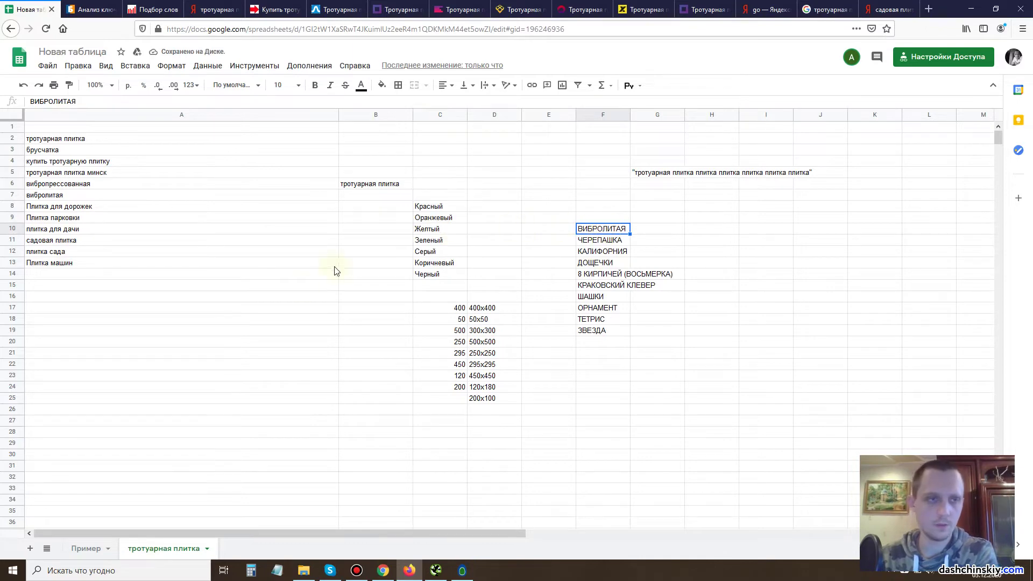
scroll(467, 271, "down", 5)
scroll(341, 284, "up", 5)
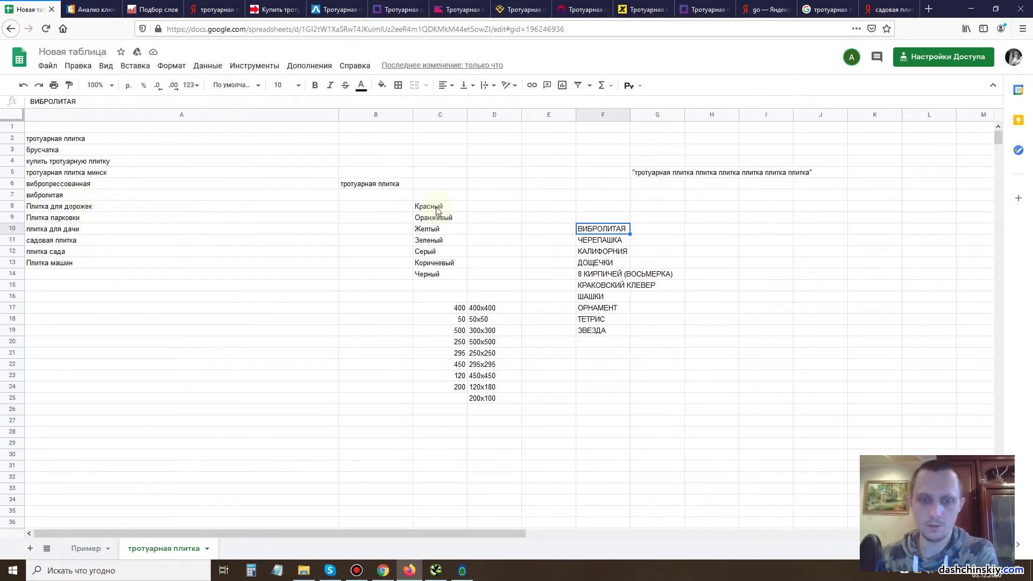
key("Delete")
left_click_drag(613, 240, 631, 303)
left_click(705, 278)
Move the word ВОСЬМЕРКА from F14 into F20 without its parentheses, leaving 8 КИРПИЧЕЙ in F14.
left_click(602, 275)
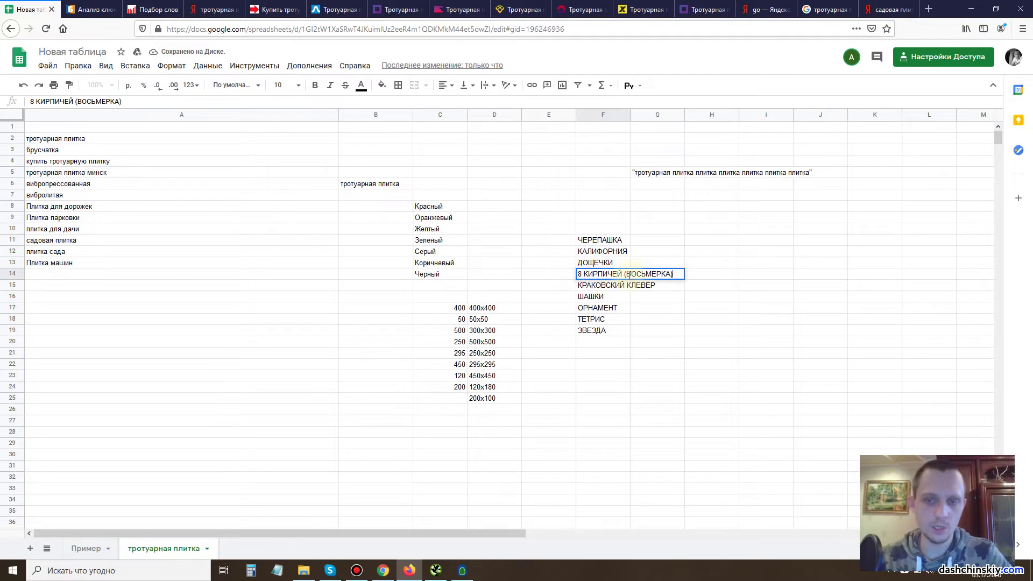
double_click(627, 276)
key("BackSpace")
left_click_drag(673, 275, 636, 273)
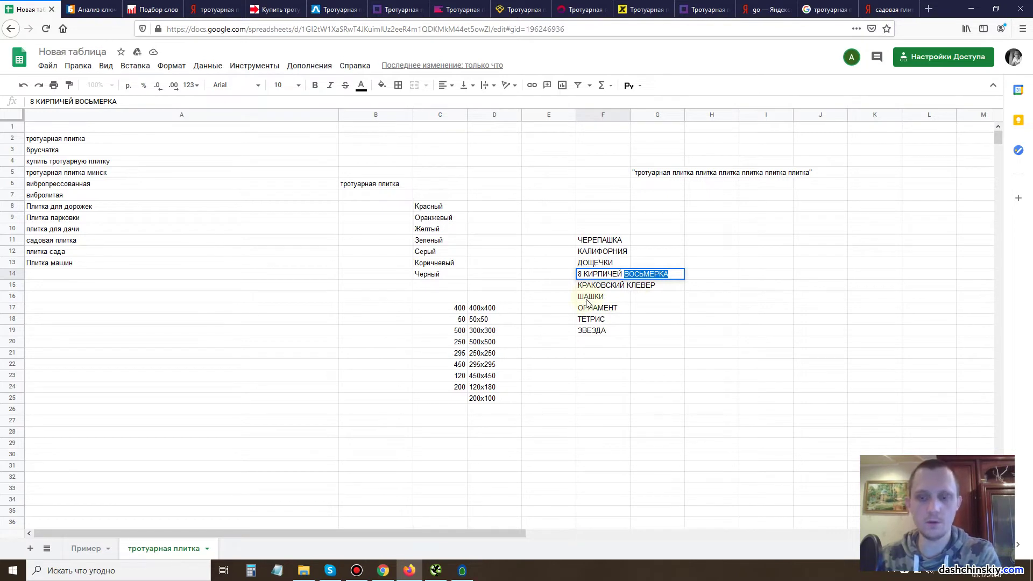
key("BackSpace")
left_click(653, 344)
left_click(613, 342)
type("ВОСЬМЕРКА")
left_click(561, 419)
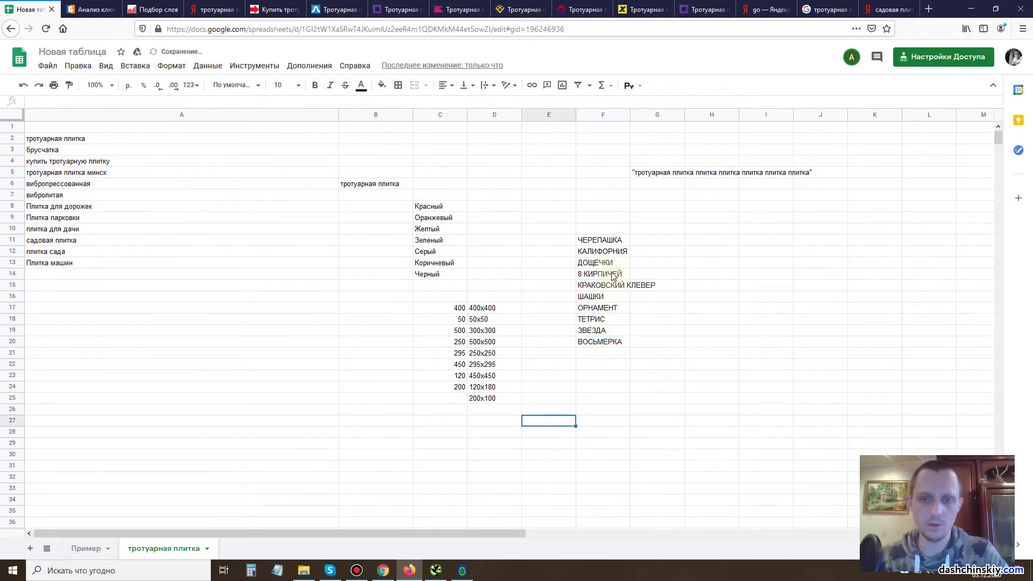
Copy ВОСЬМЕРКА from F20, search Yandex for "плитка ВОСЬМЕРКА" and review the results.
left_click(612, 274)
left_click(603, 348)
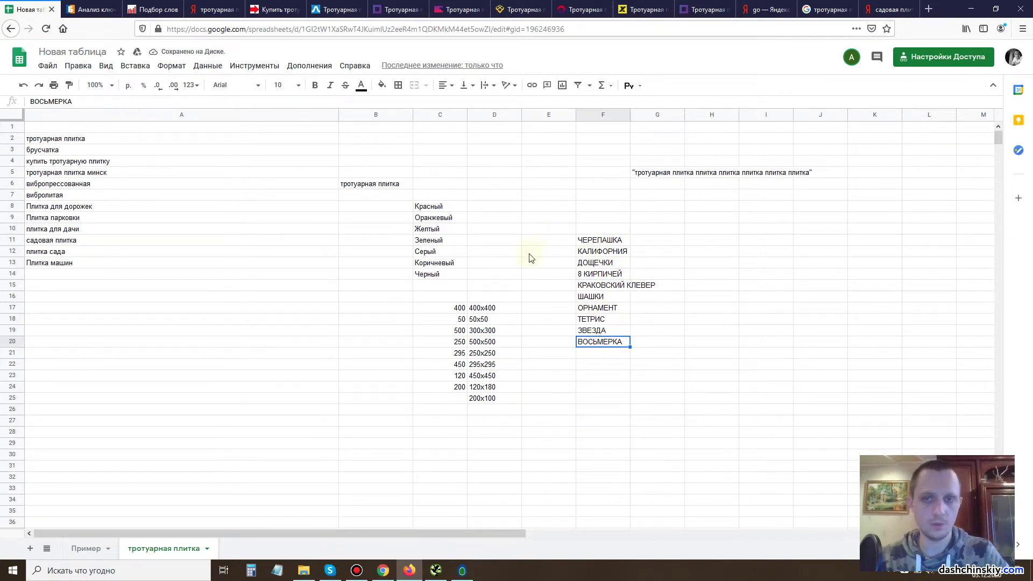
left_click(888, 9)
triple_click(217, 59)
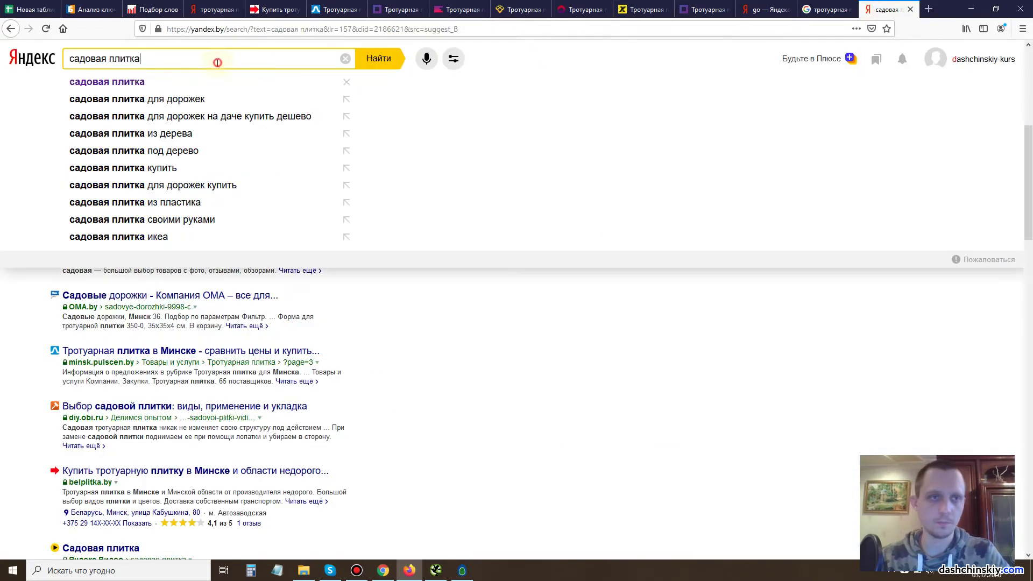
type("плитка")
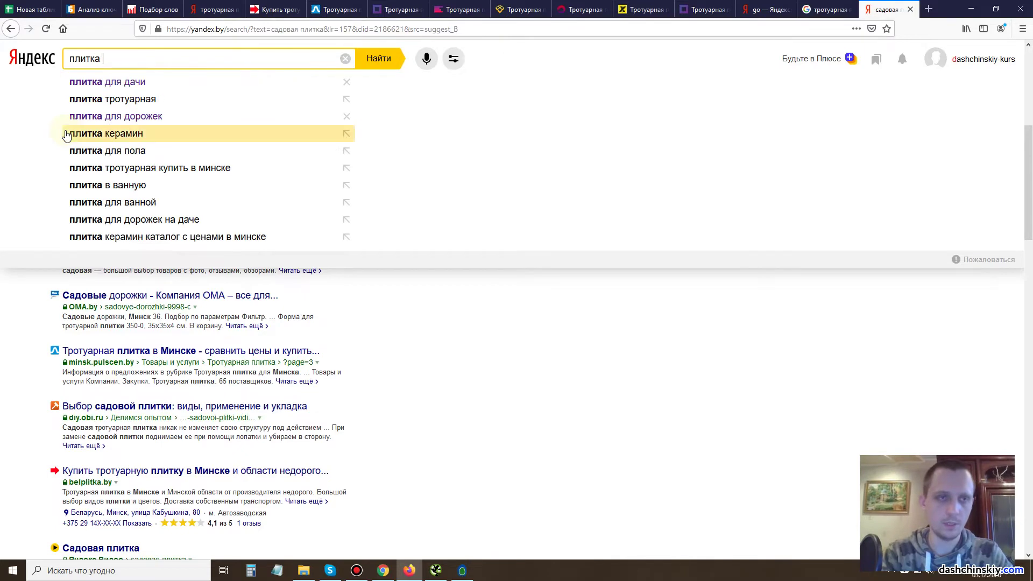
type("ВОСЬМЕРКА")
key("Return")
scroll(346, 285, "down", 2)
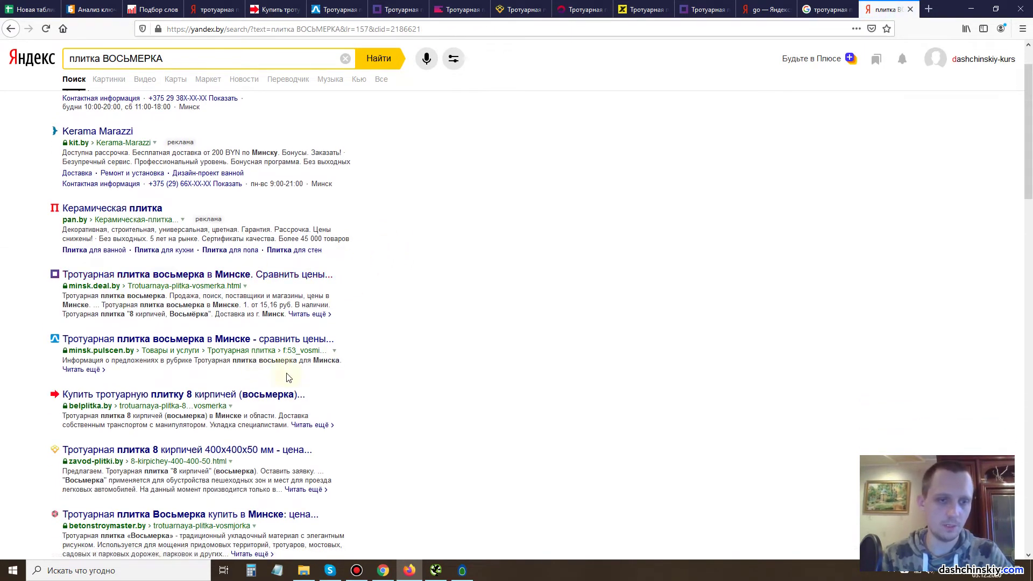
scroll(79, 297, "down", 3)
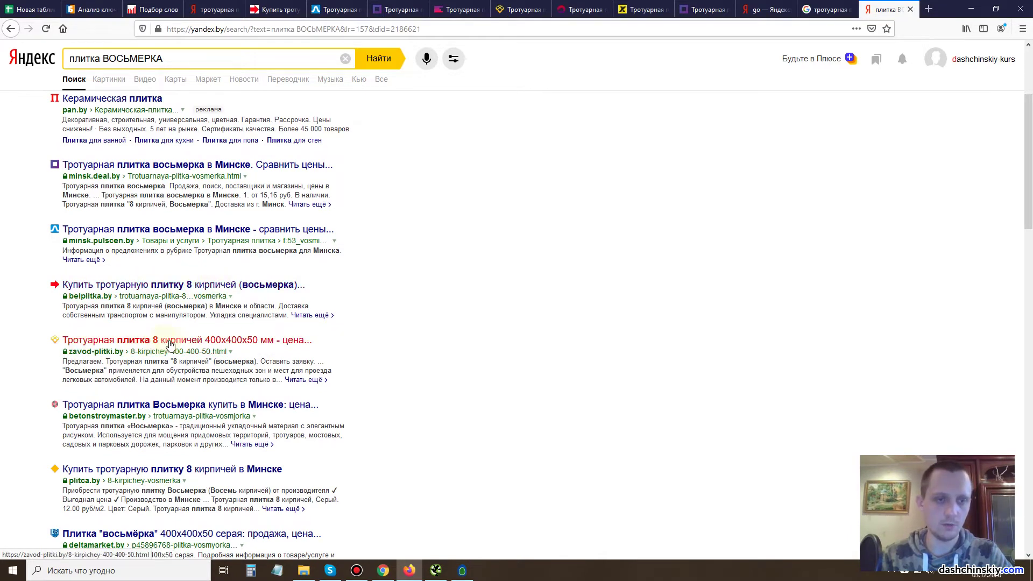
scroll(203, 156, "up", 5)
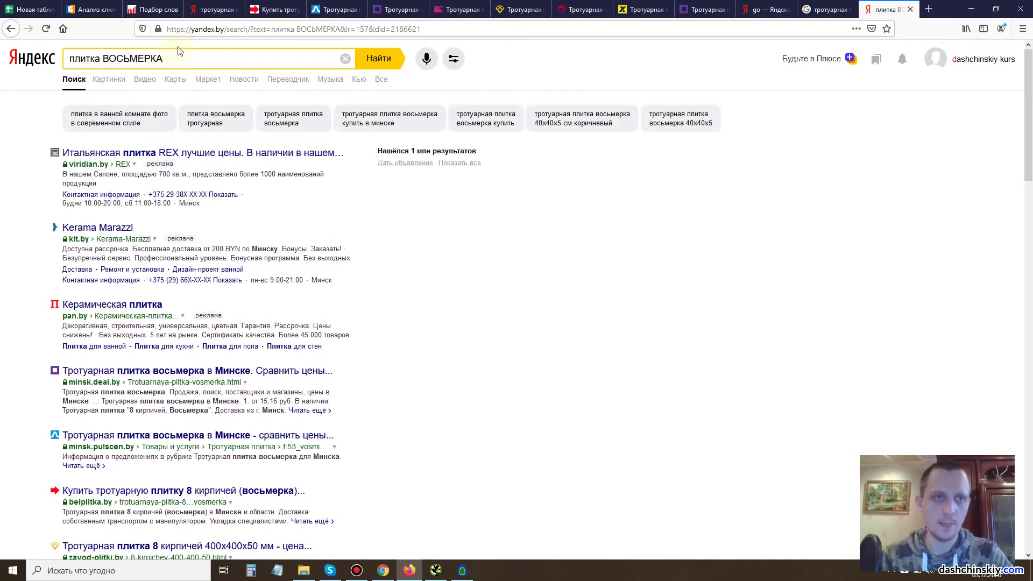
Copy the query "плитка ВОСЬМЕРКА" and look up its statistics in Wordstat.
left_click(196, 66)
key("ctrl+c")
left_click(153, 9)
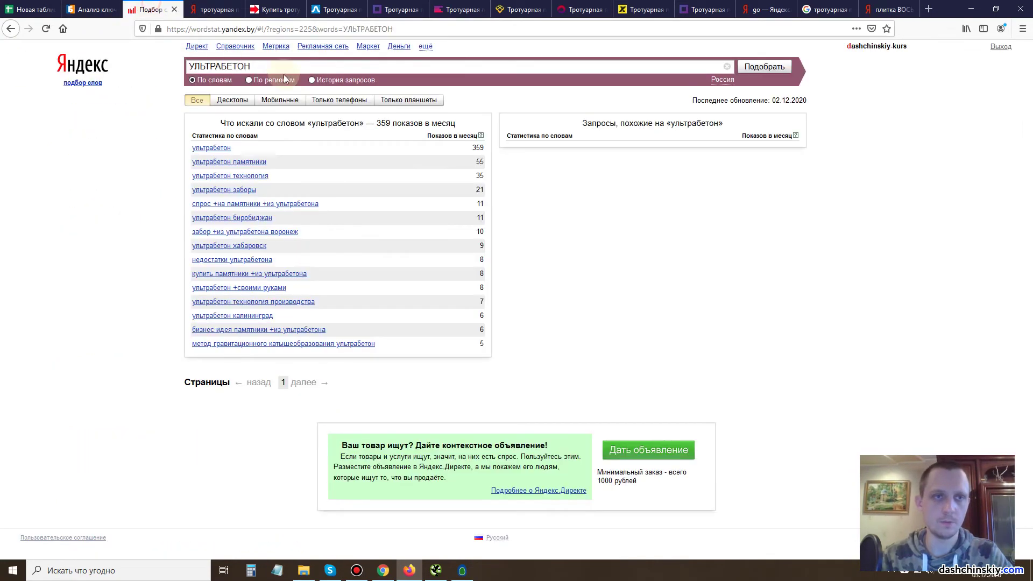
double_click(275, 64)
key("ctrl+v")
key("Return")
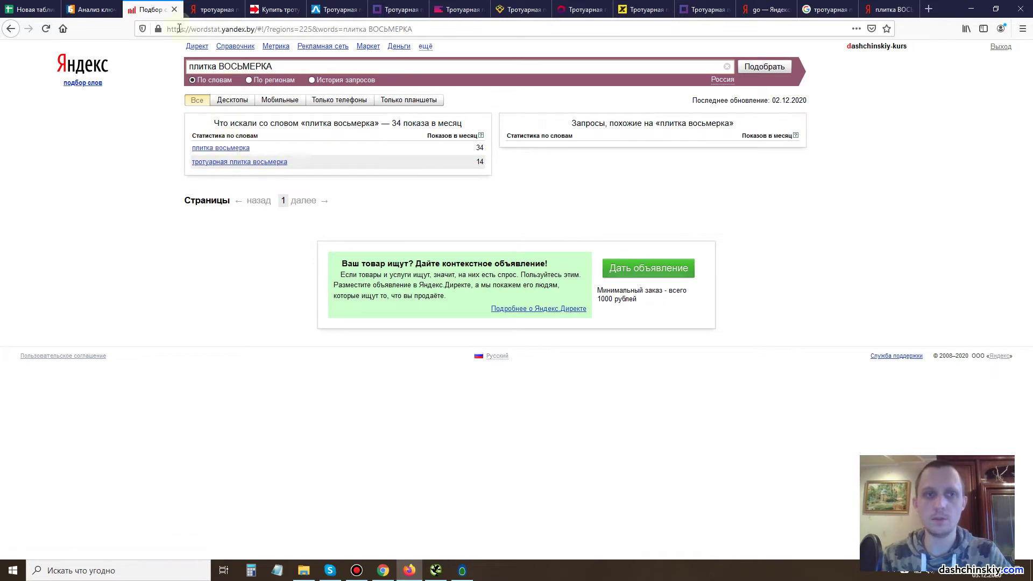
Return to the spreadsheet and copy only the word плитка from B6 into E9.
left_click(24, 7)
left_click(601, 444)
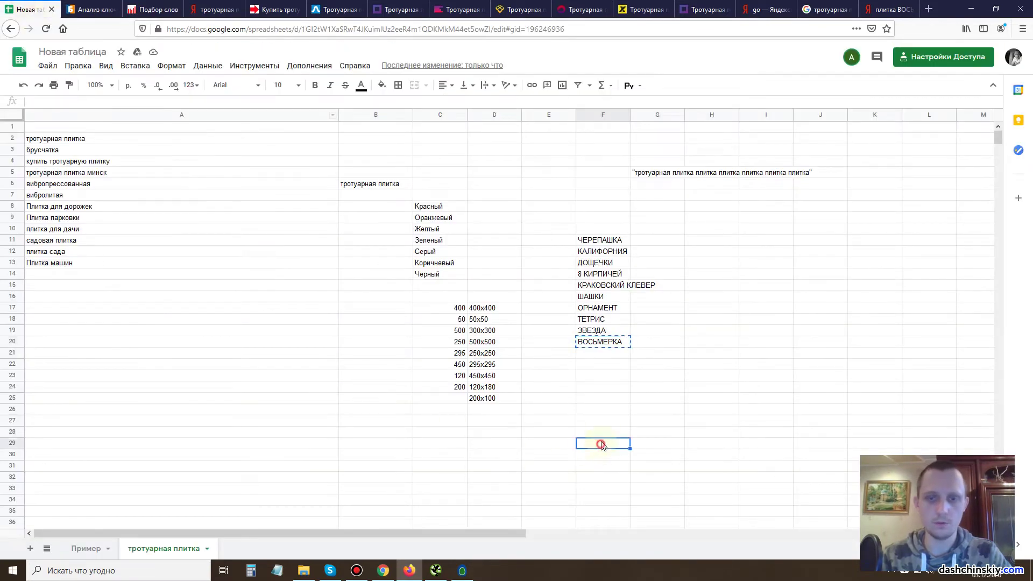
left_click(599, 238)
left_click(557, 307)
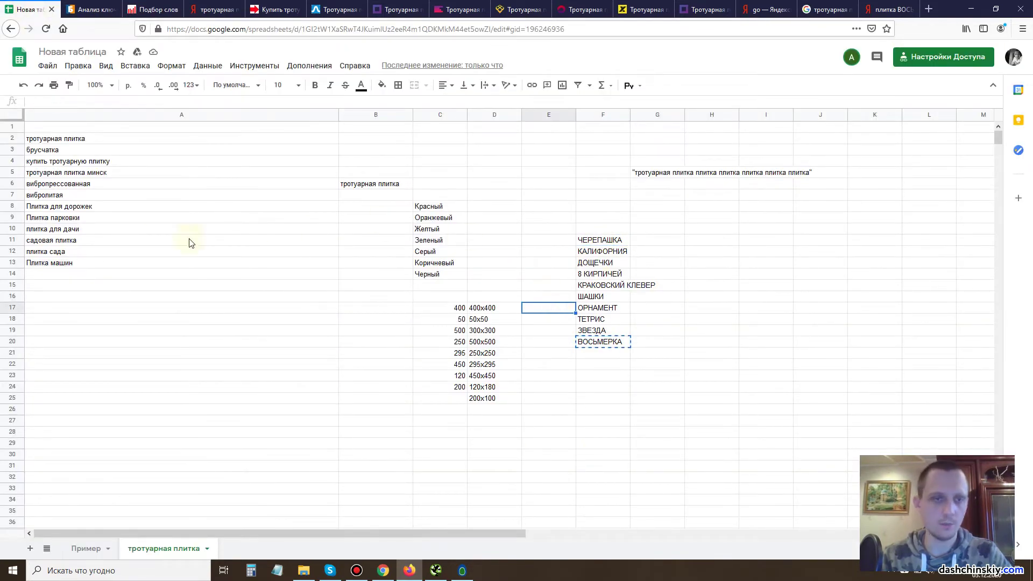
left_click(398, 184)
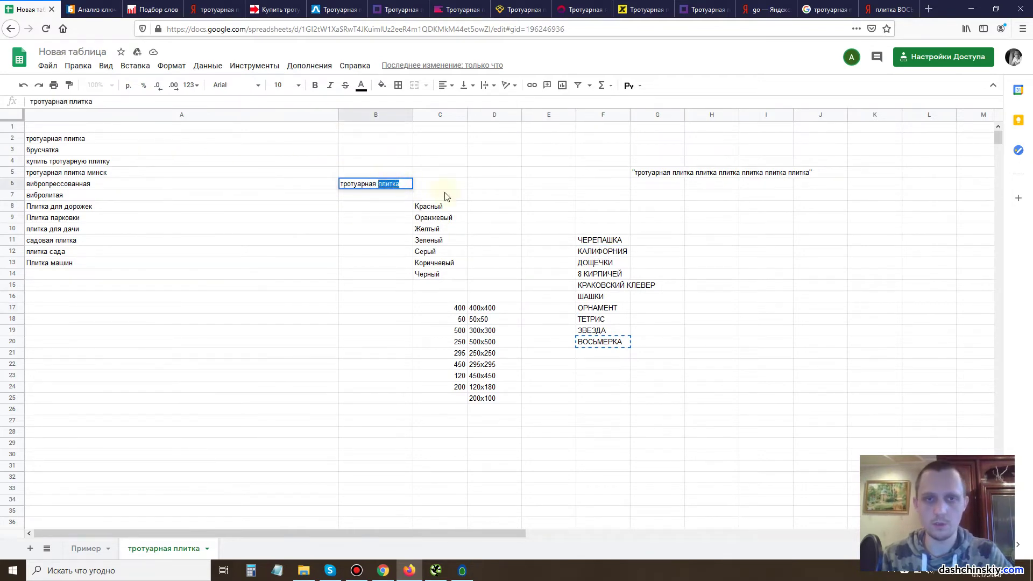
left_click(548, 222)
key("ctrl+v")
left_click(701, 239)
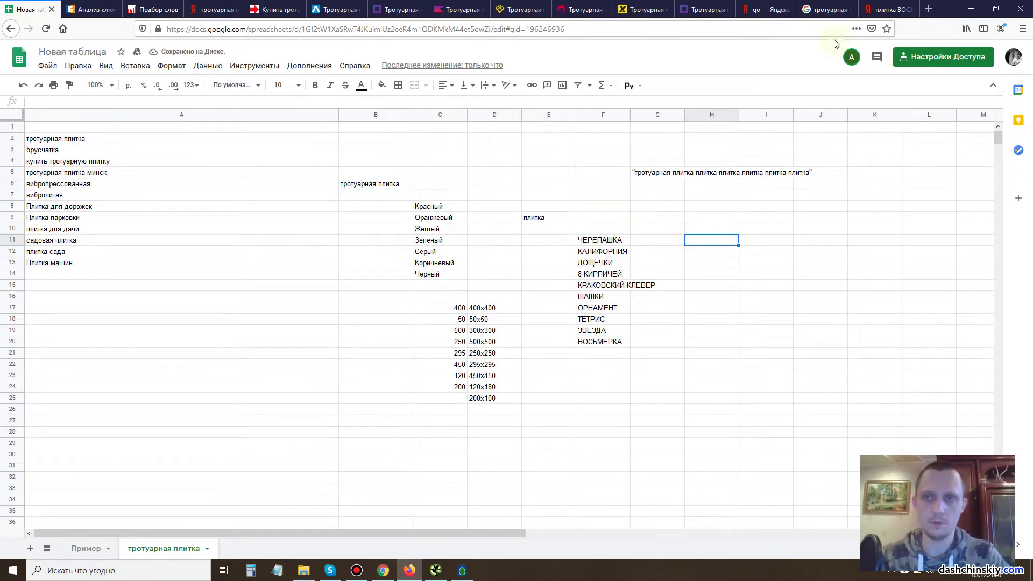
Copy the ВИБРОПРЕССОВАННАЯ tile names from belplitka.by and paste them into the spreadsheet starting at F21, below ВОСЬМЕРКА.
left_click(218, 9)
left_click(262, 6)
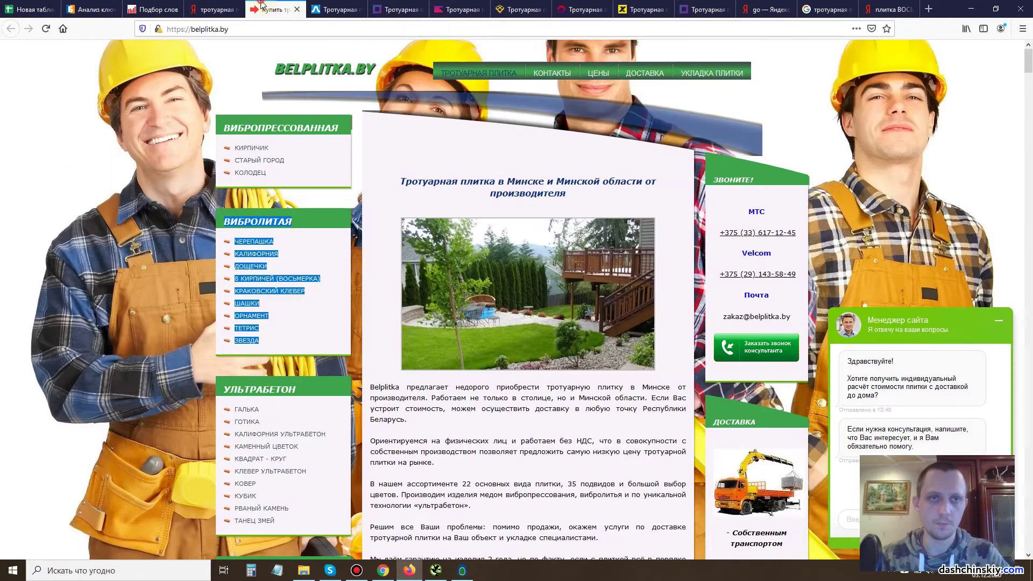
left_click_drag(261, 520, 249, 492)
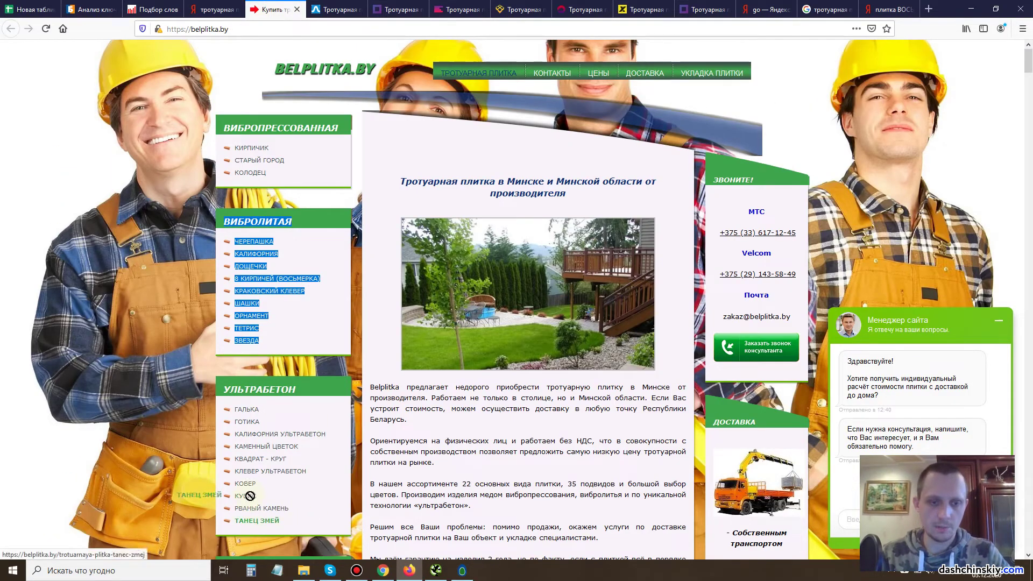
left_click_drag(232, 405, 256, 422)
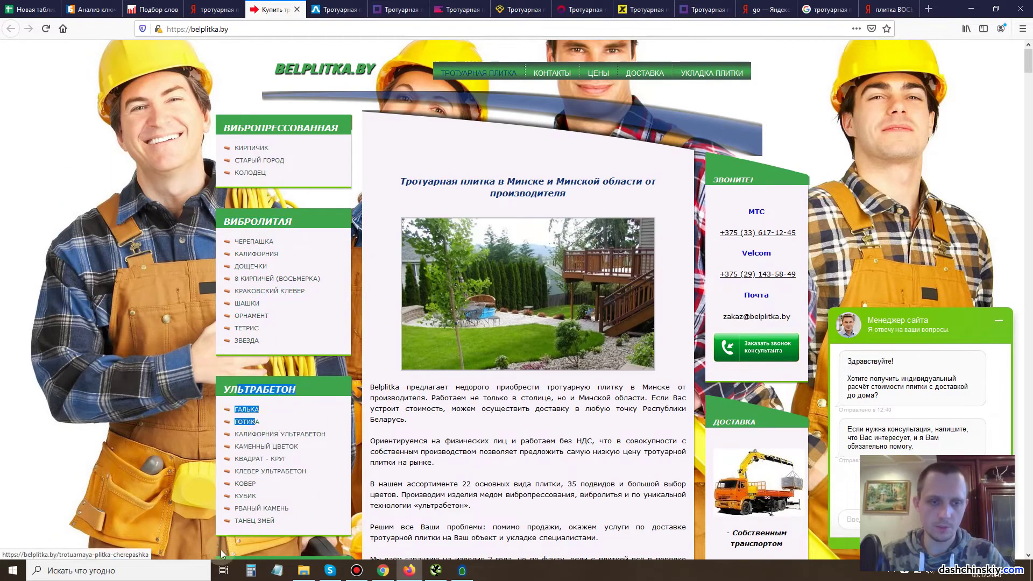
left_click_drag(222, 125, 290, 180)
left_click(213, 9)
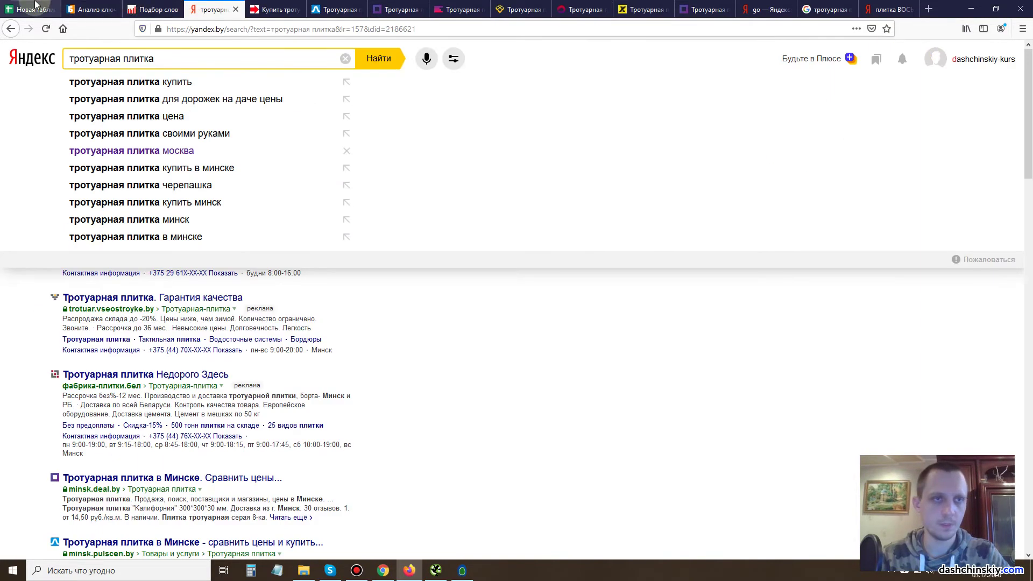
left_click(45, 7)
left_click(591, 358)
type("ИБРОПРЕССОВАННАЯ КИРПИЧИК СТАРЫЙ ГОРОД КОЛОДЕЦ")
left_click(648, 404)
left_click(713, 425)
left_click(710, 399)
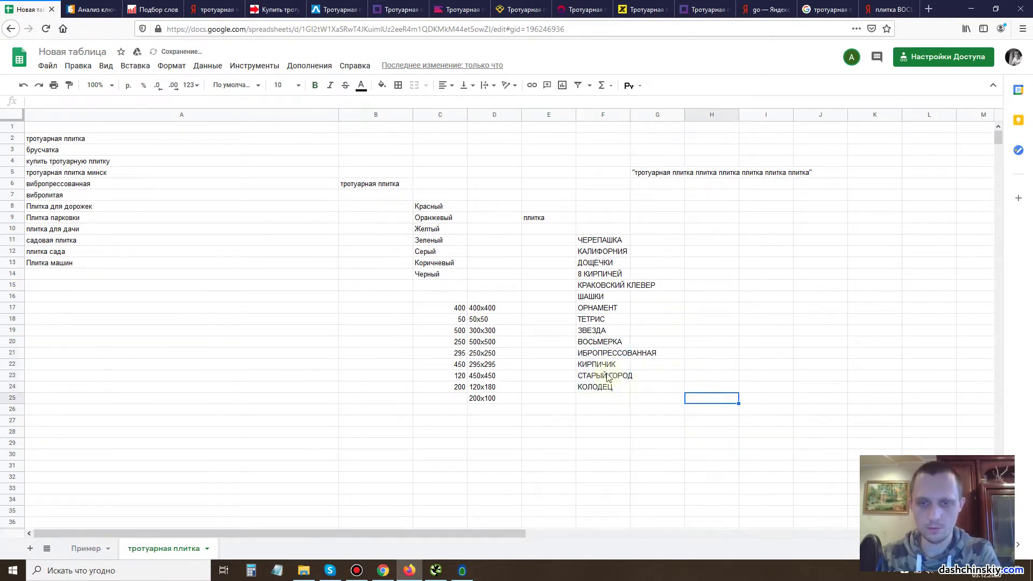
Widen column F so the longer tile names fit within it.
left_click_drag(628, 114, 697, 114)
left_click(86, 6)
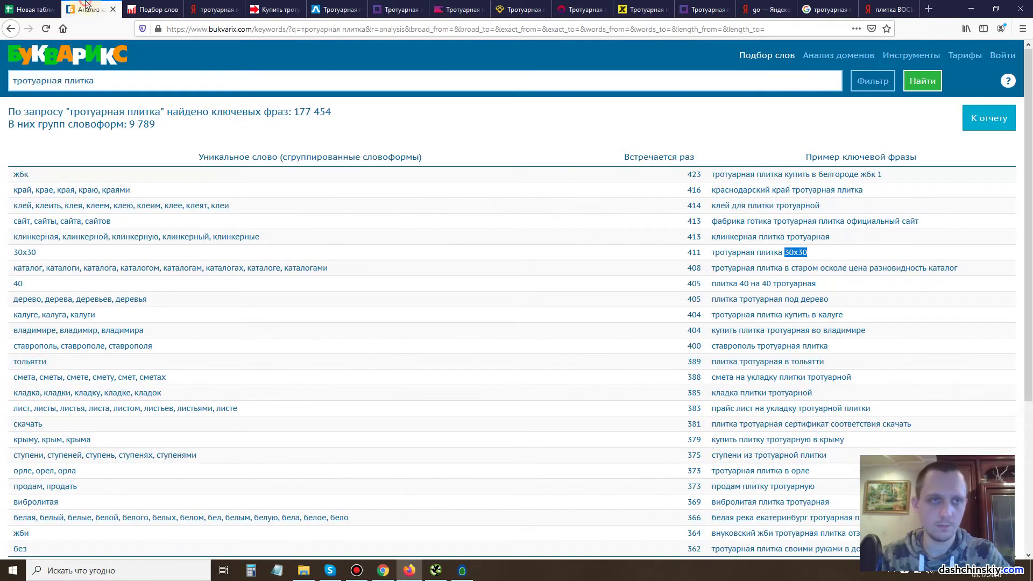
left_click(56, 7)
Delete ИБРОПРЕССОВАННАЯ from F21 and move КИРПИЧИК, СТАРЫЙ ГОРОД and КОЛОДЕЦ up to F21:F23.
left_click(624, 353)
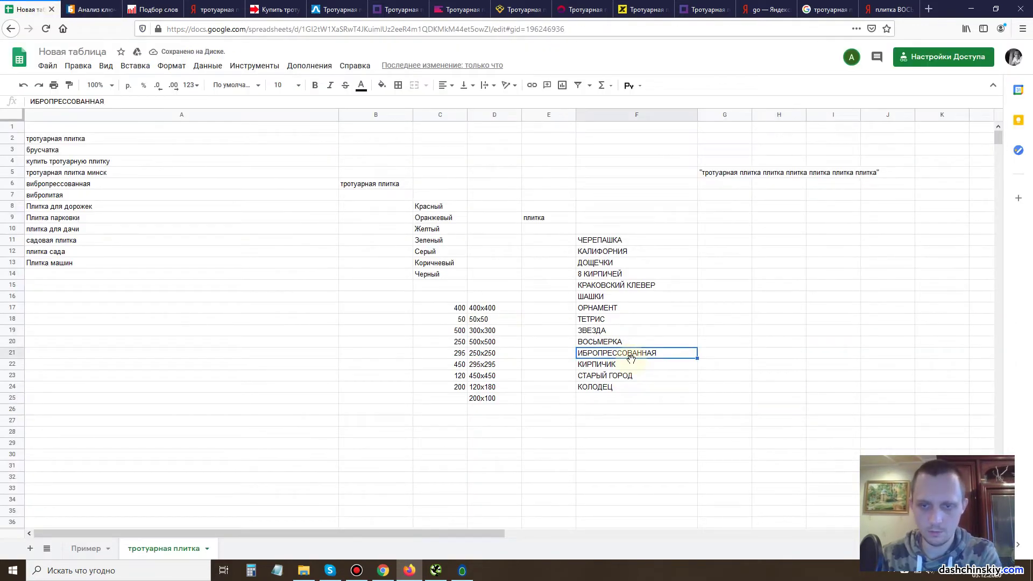
key("Delete")
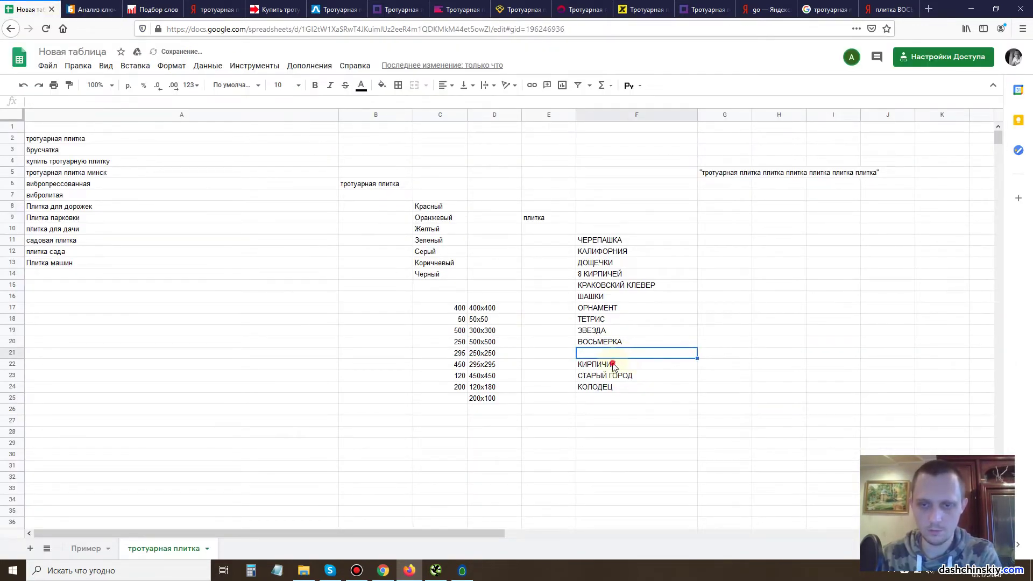
left_click(613, 366)
left_click(618, 385, "shift")
key("ctrl+x")
left_click(597, 355)
key("ctrl+v")
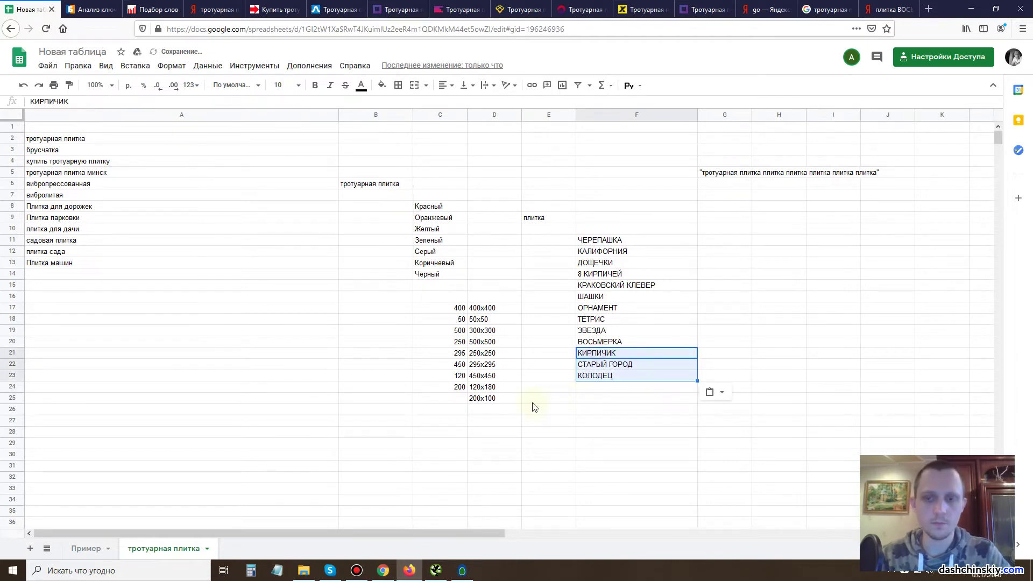
Copy the УЛЬТРАБЕТОН tile names from ГАЛЬКА to ТАНЕЦ ЗМЕЙ on belplitka.by and paste them into the spreadsheet starting at F24.
left_click(257, 7)
scroll(308, 531, "down", 2)
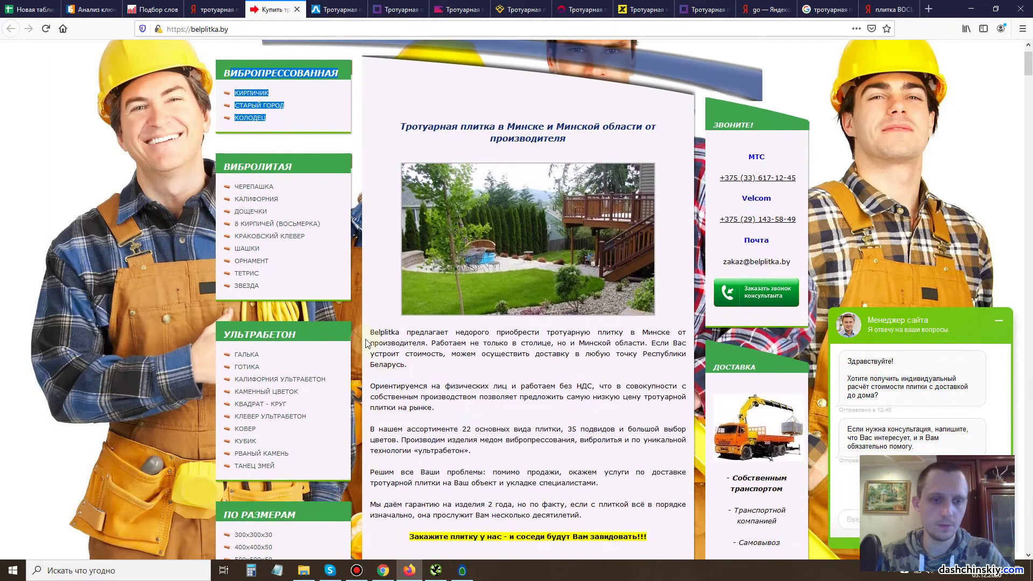
left_click(299, 466)
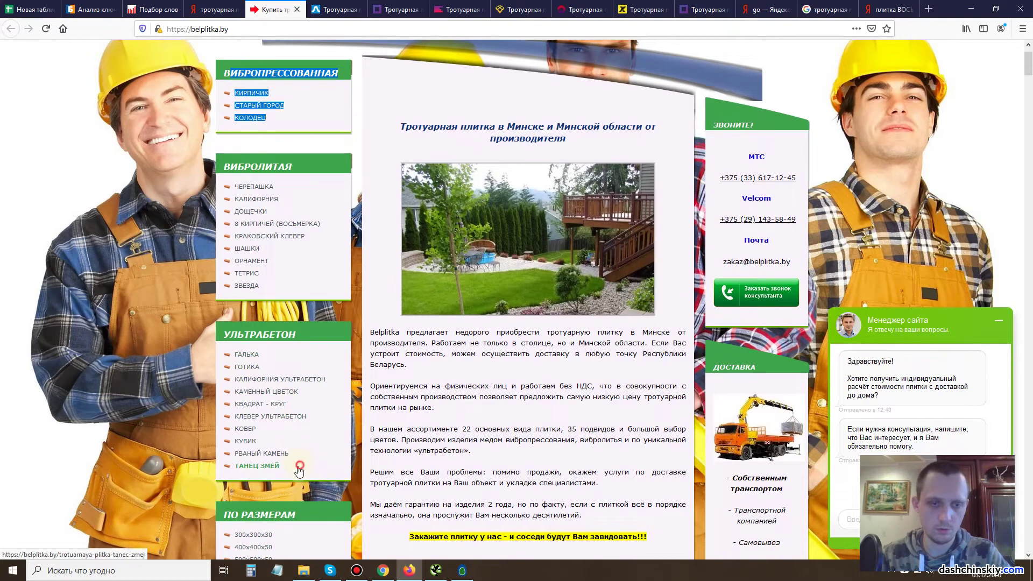
left_click_drag(223, 352, 304, 471)
key("ctrl+c")
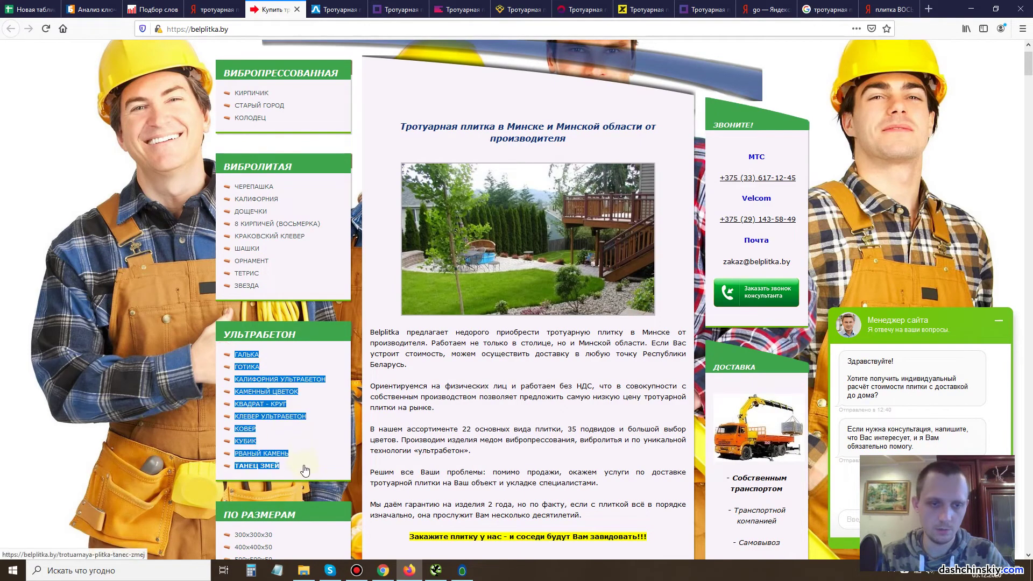
left_click(56, 9)
left_click(602, 387)
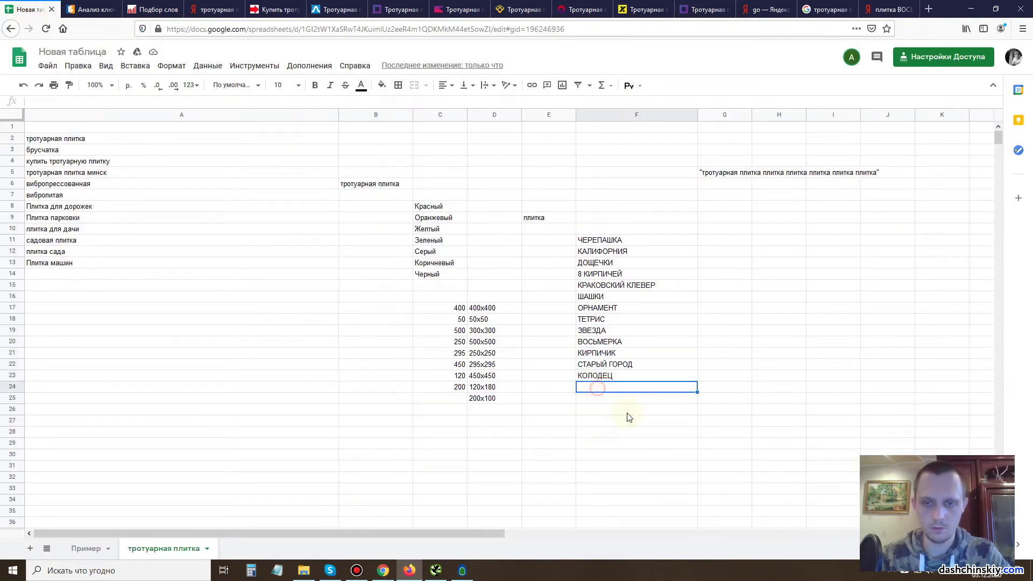
key("ctrl+v")
left_click(721, 505)
left_click(758, 440)
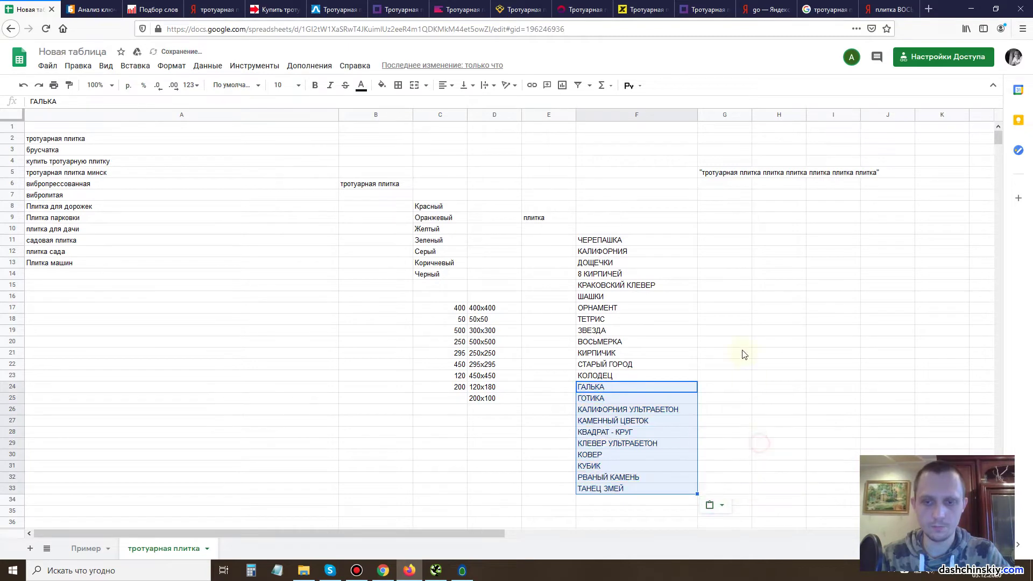
left_click(736, 343)
Split КВАДРАТ - КРУГ in F28, leaving КВАДРАТ there and moving КРУГ into F34.
left_click(642, 431)
double_click(641, 432)
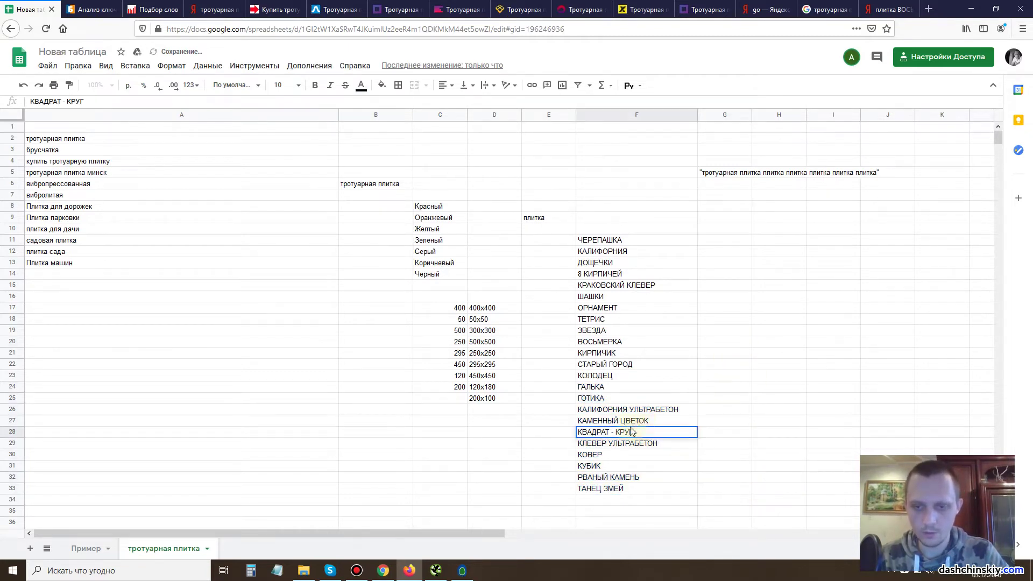
left_click_drag(615, 432, 634, 432)
key("ctrl+c")
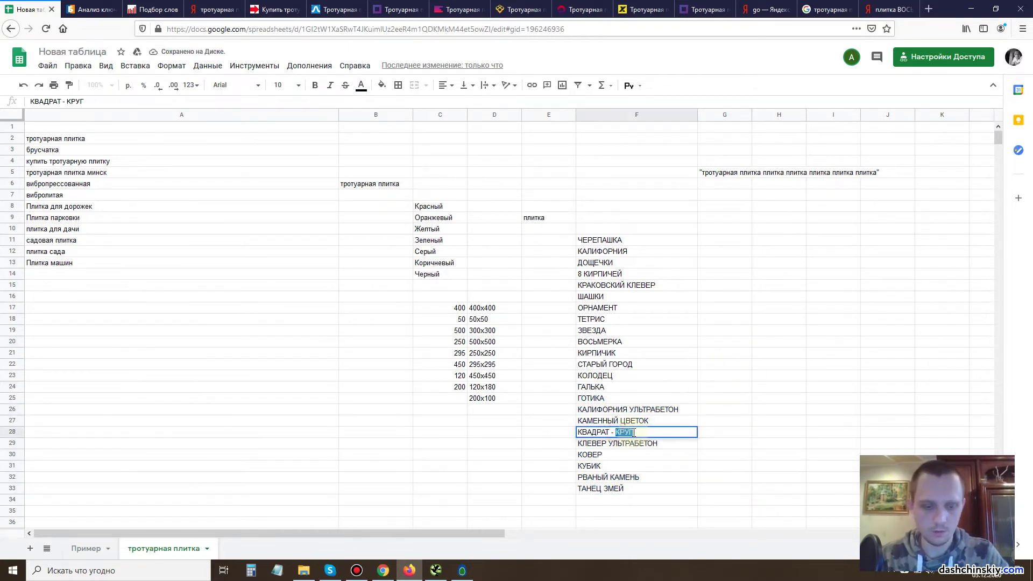
key("BackSpace")
key("BackSpace")
key("BackSpace")
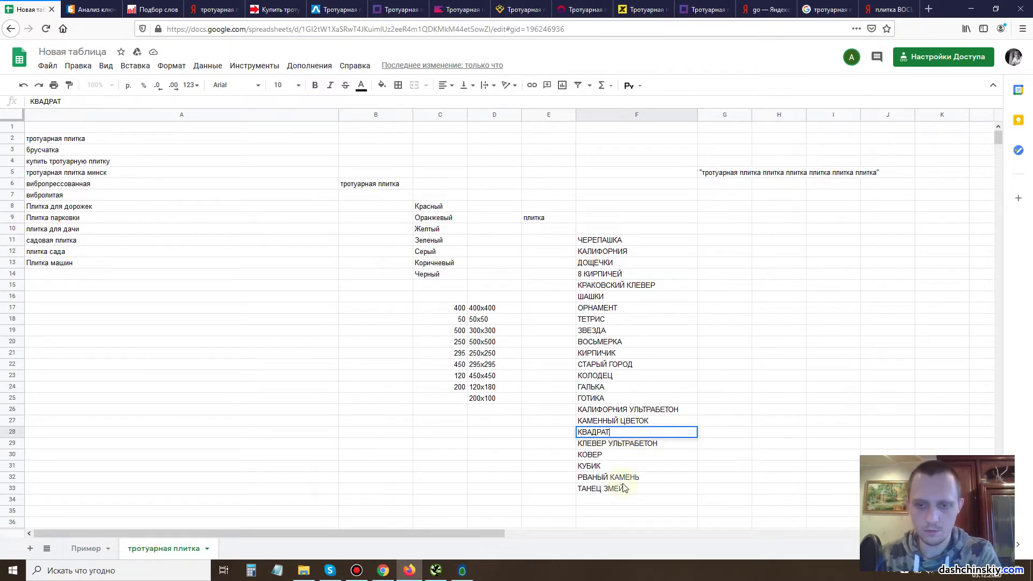
left_click(607, 505)
key("ctrl+v")
left_click(709, 443)
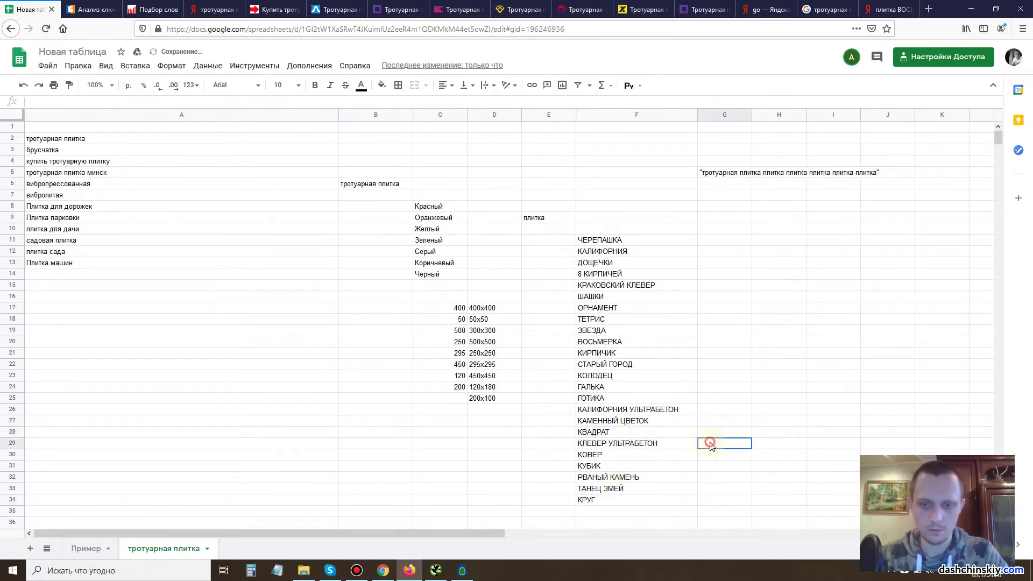
Remove the word УЛЬТРАБЕТОН from the КЛЕВЕР entry in F29 and the КАЛИФОРНИЯ entry in F26.
left_click(626, 444)
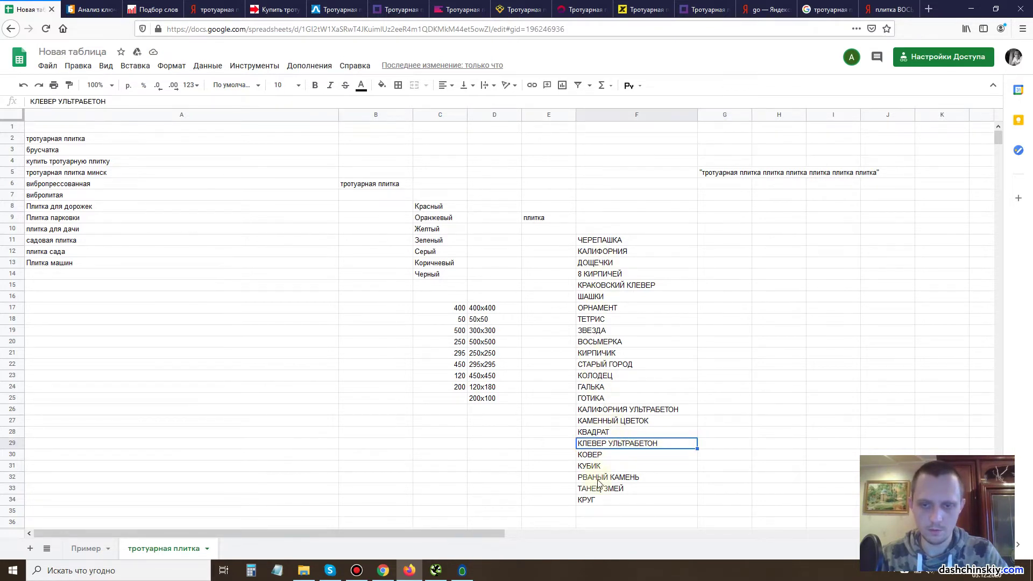
double_click(607, 446)
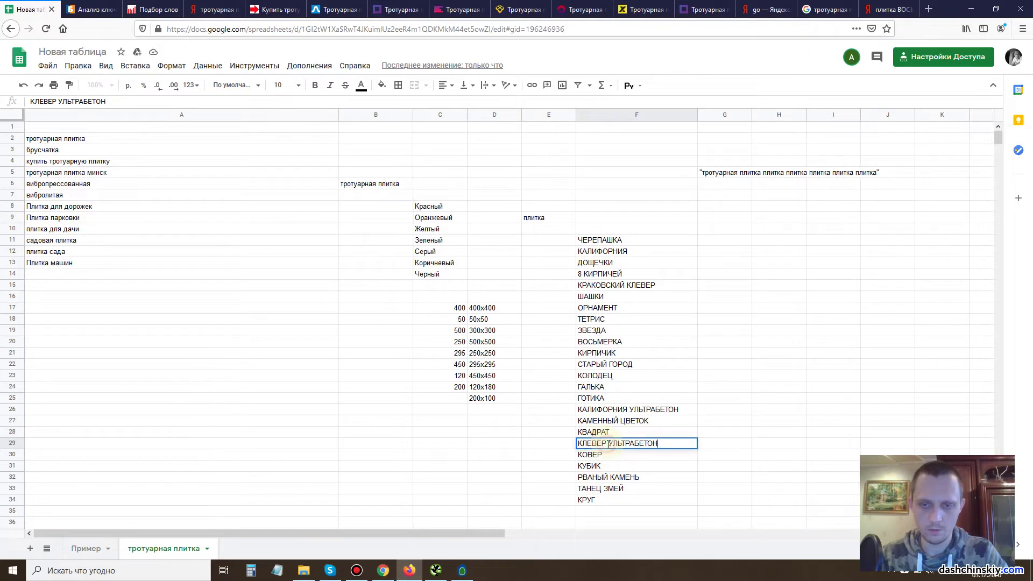
left_click_drag(609, 442, 699, 443)
key("BackSpace")
left_click(680, 392)
left_click(654, 422)
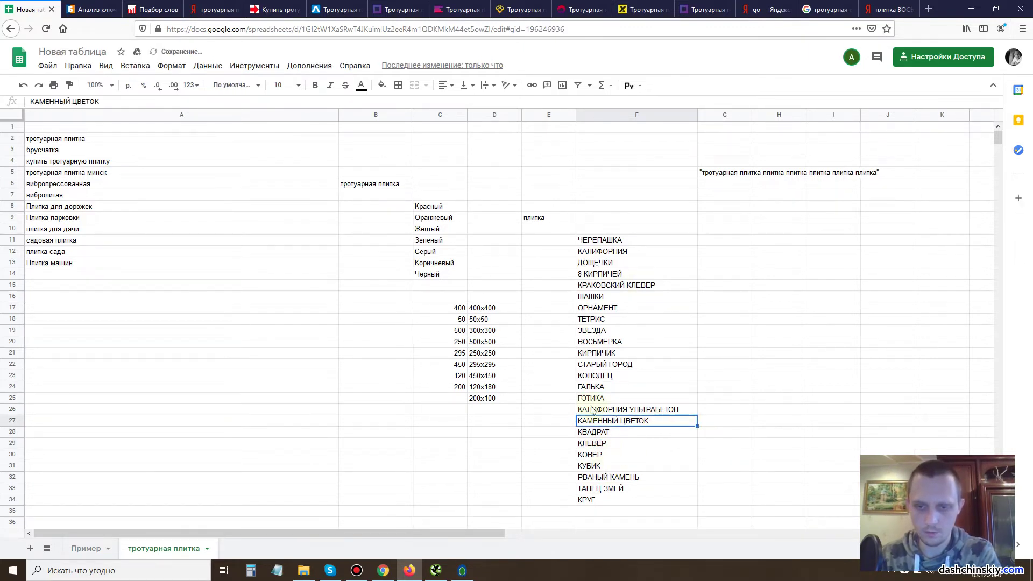
double_click(683, 410)
left_click_drag(683, 410, 628, 412)
key("BackSpace")
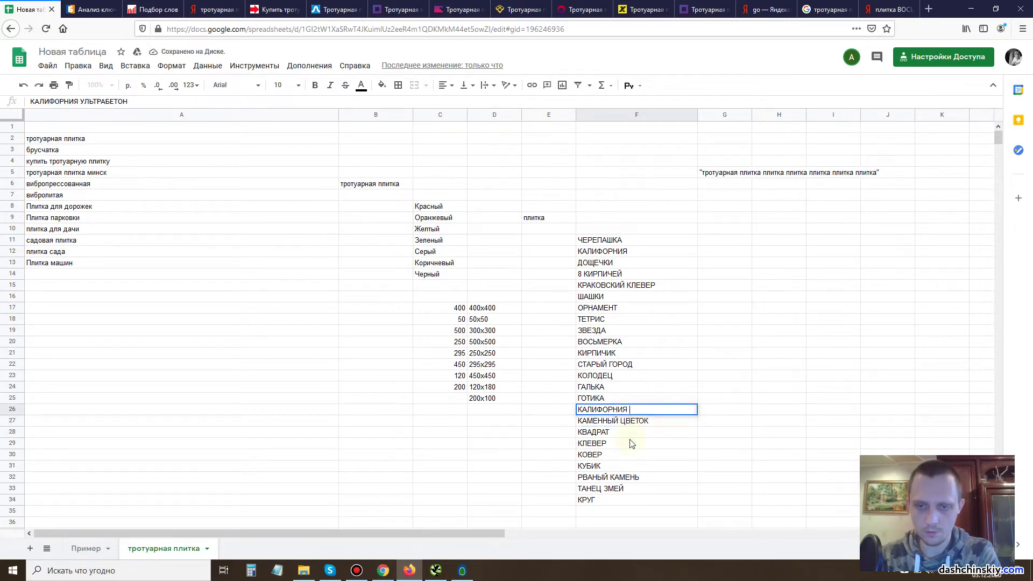
left_click(634, 489)
left_click(747, 335)
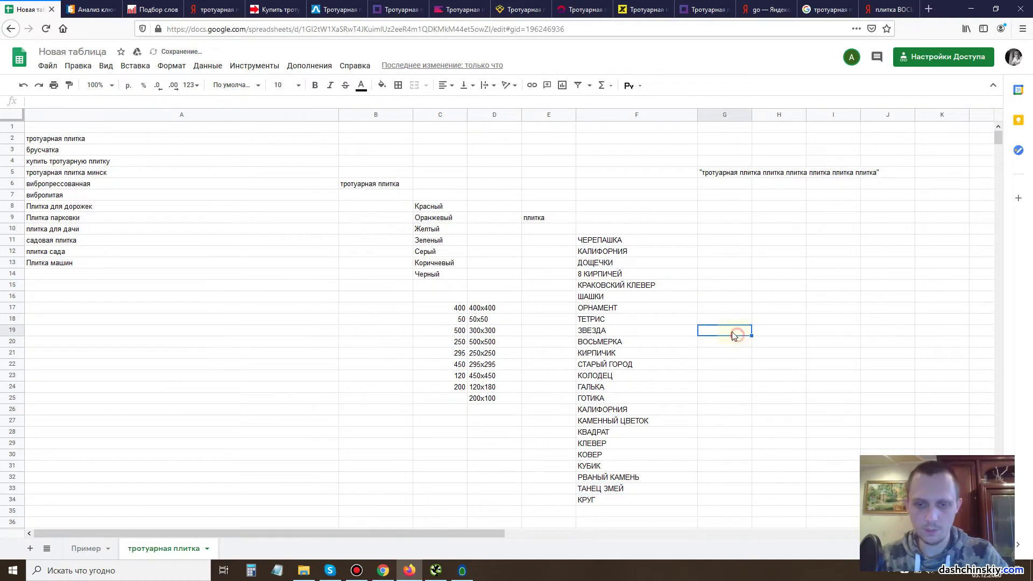
Copy the whole list of tile names from ЧЕРЕПАШКА in F11 down to КРУГ in F34.
left_click(613, 239)
key("ctrl+shift+Down")
key("ctrl+c")
Copy the name Клевер" (ультрабетон) from its tile page on belplitka.by and paste it as the Wordstat query.
left_click(153, 10)
left_click(214, 9)
left_click(277, 8)
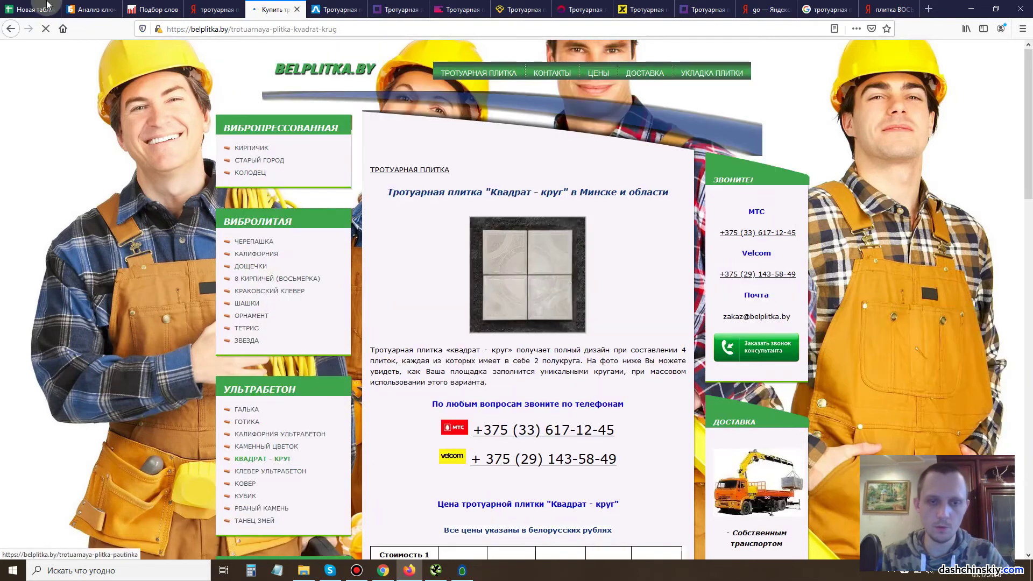
key("alt+Left")
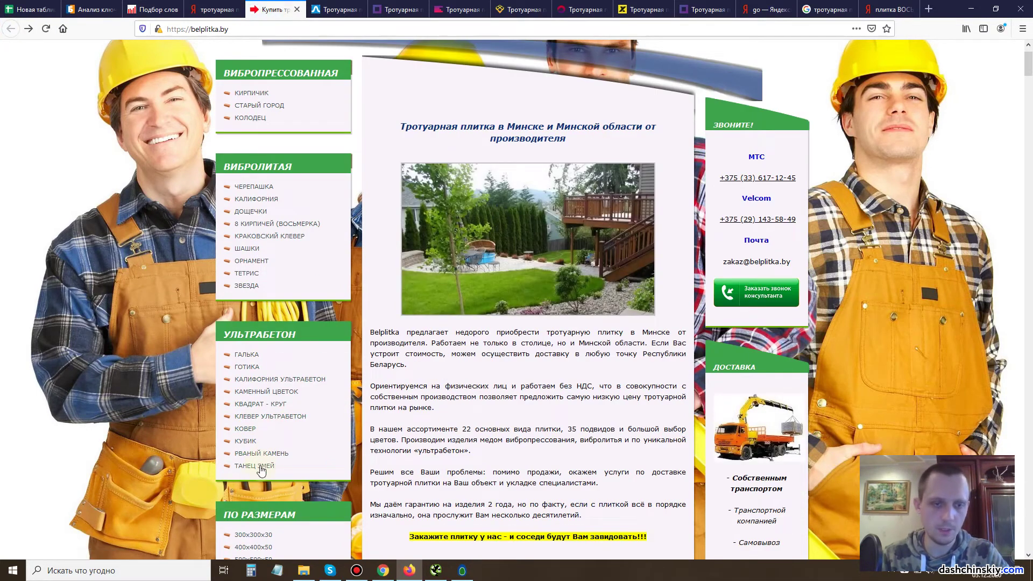
left_click(280, 417)
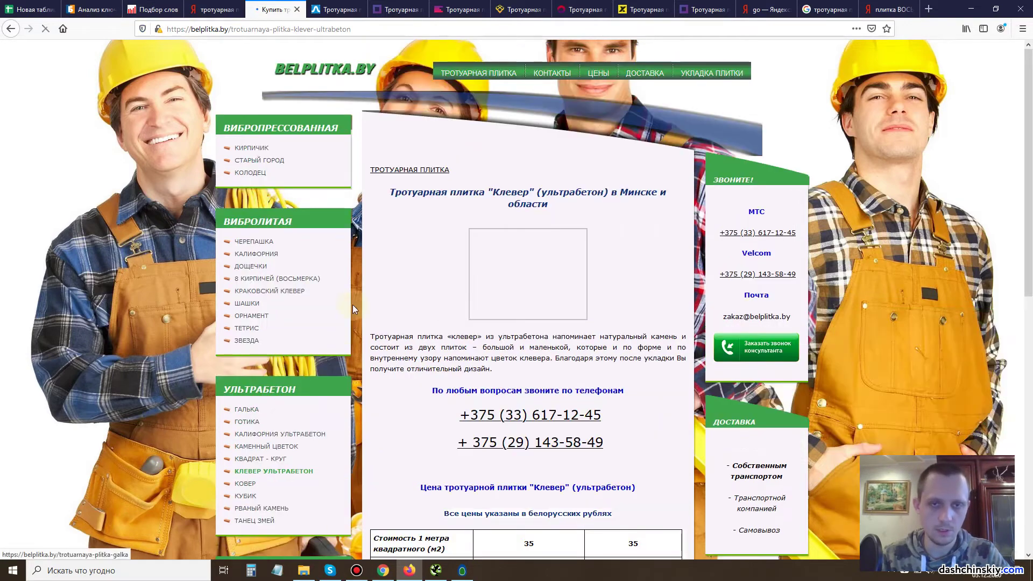
left_click_drag(495, 192, 611, 194)
left_click(91, 9)
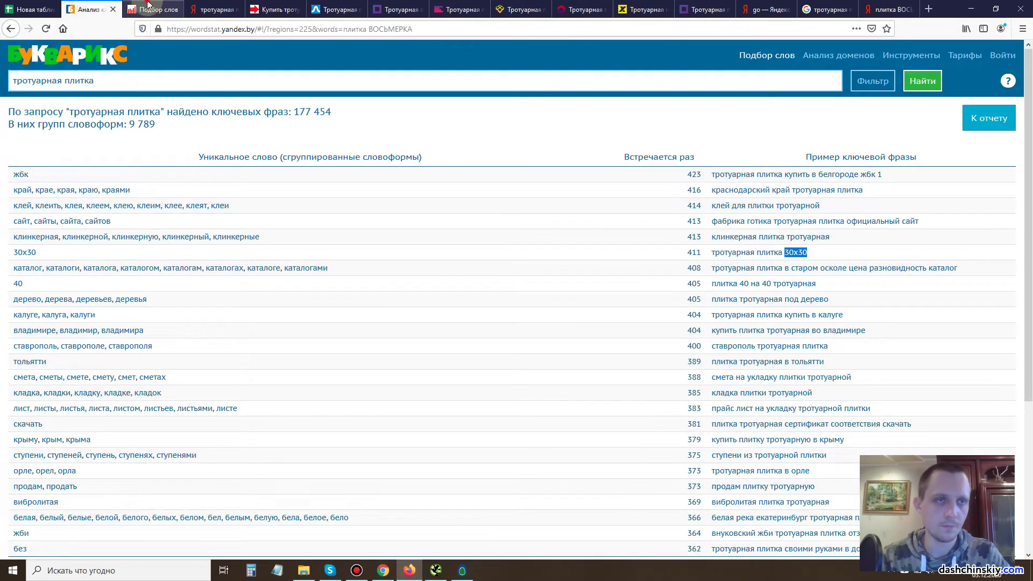
left_click(149, 9)
key("ctrl+a")
key("ctrl+v")
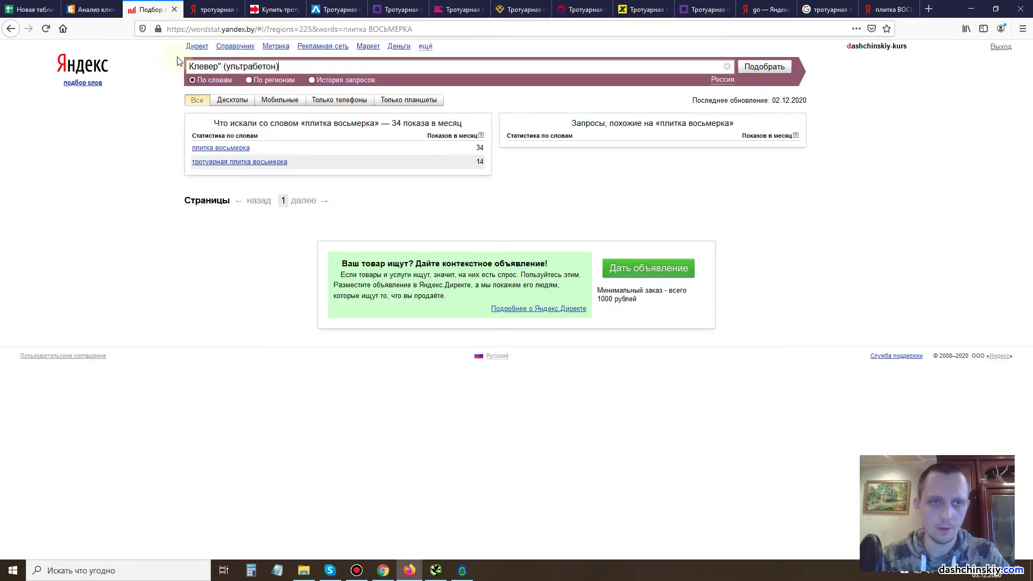
Look up the cleaned query "плитка Клевер ультрабетон" in Wordstat, followed by the shortened query "плитка Клевер".
left_click(223, 66)
key("BackSpace")
left_click(285, 66)
key("BackSpace")
left_click(224, 66)
key("BackSpace")
key("BackSpace")
left_click(192, 64)
type("плитка")
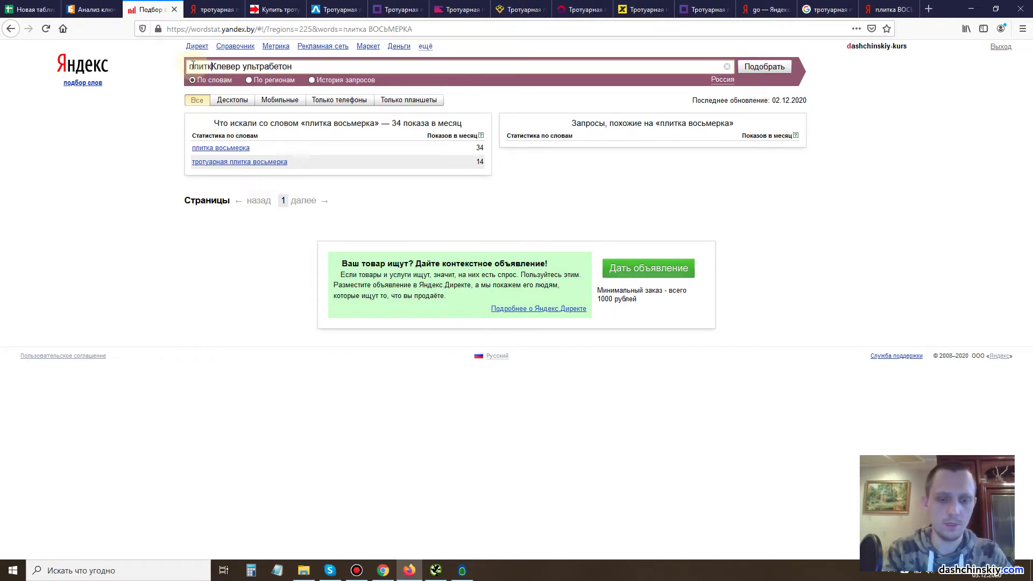
key("Return")
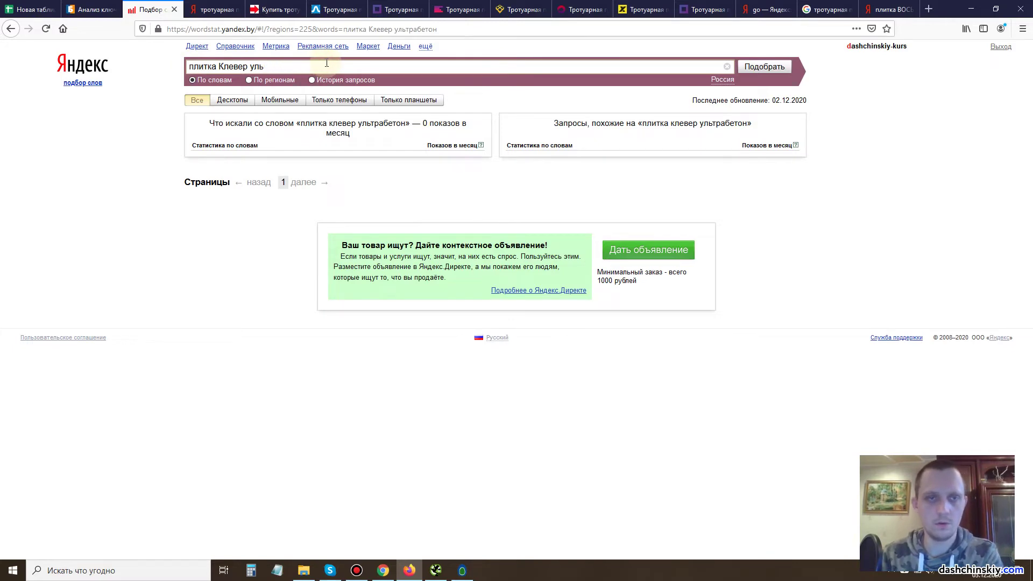
key("Return")
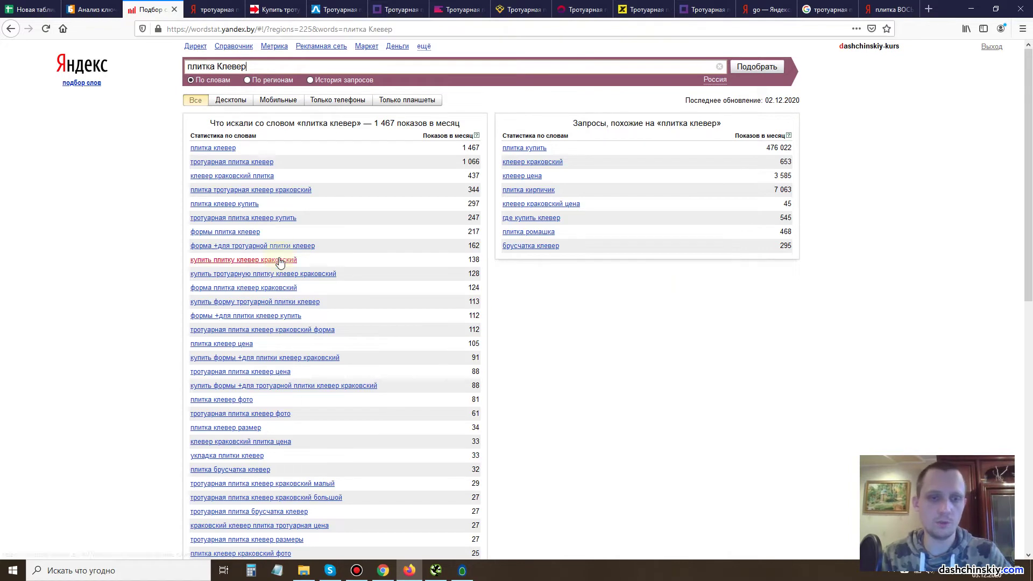
Examine the Wordstat queries for "плитка Клевер" alongside the tile names collected in column F of the spreadsheet.
triple_click(257, 67)
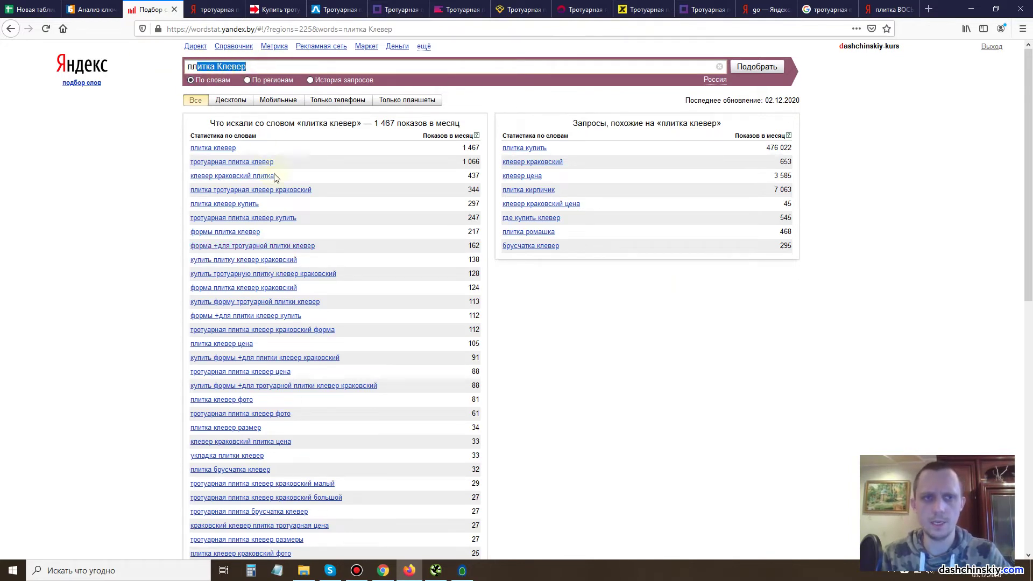
scroll(230, 168, "down", 2)
scroll(230, 168, "down", 5)
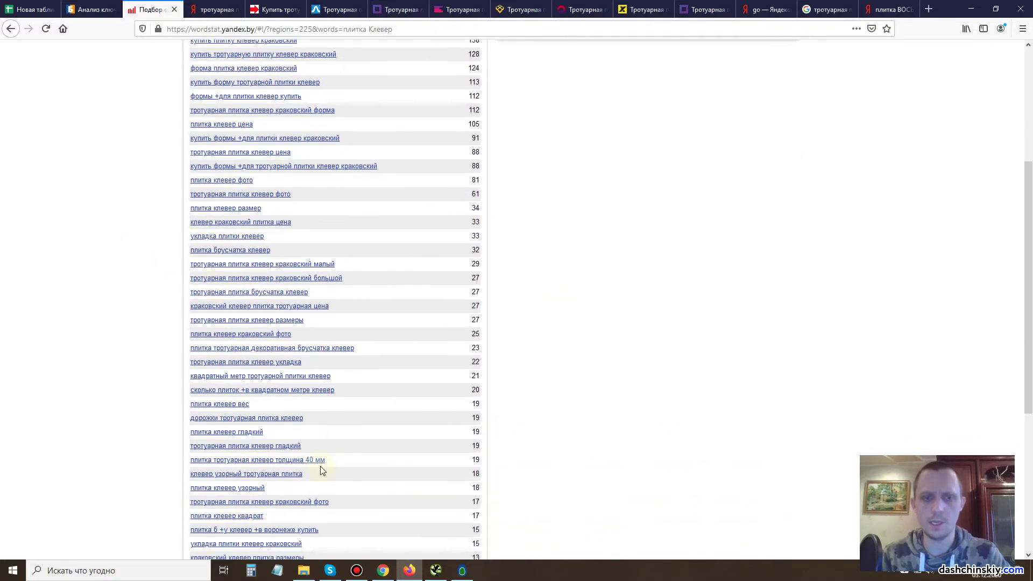
scroll(296, 362, "up", 10)
left_click(28, 10)
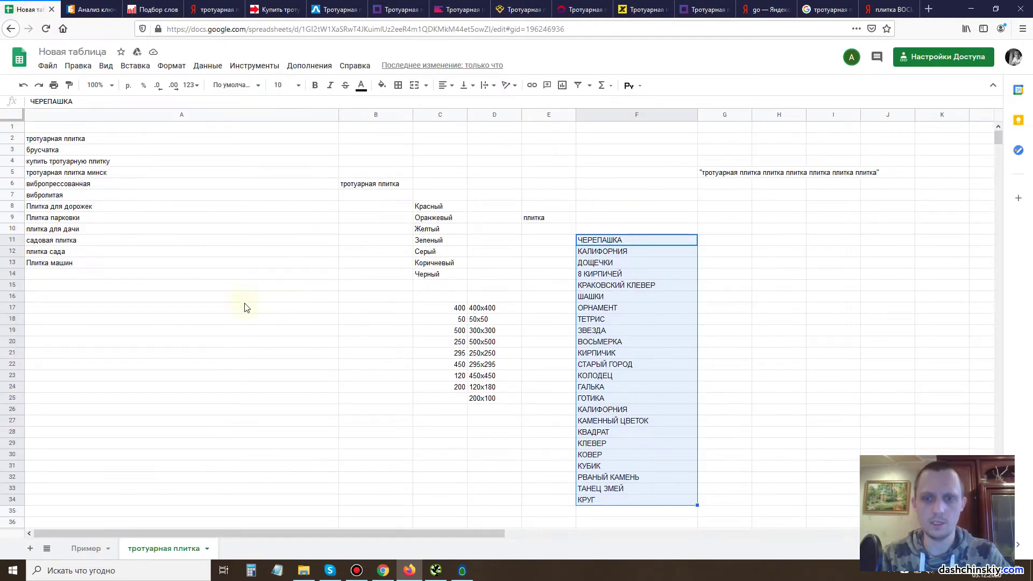
left_click(156, 9)
left_click(39, 3)
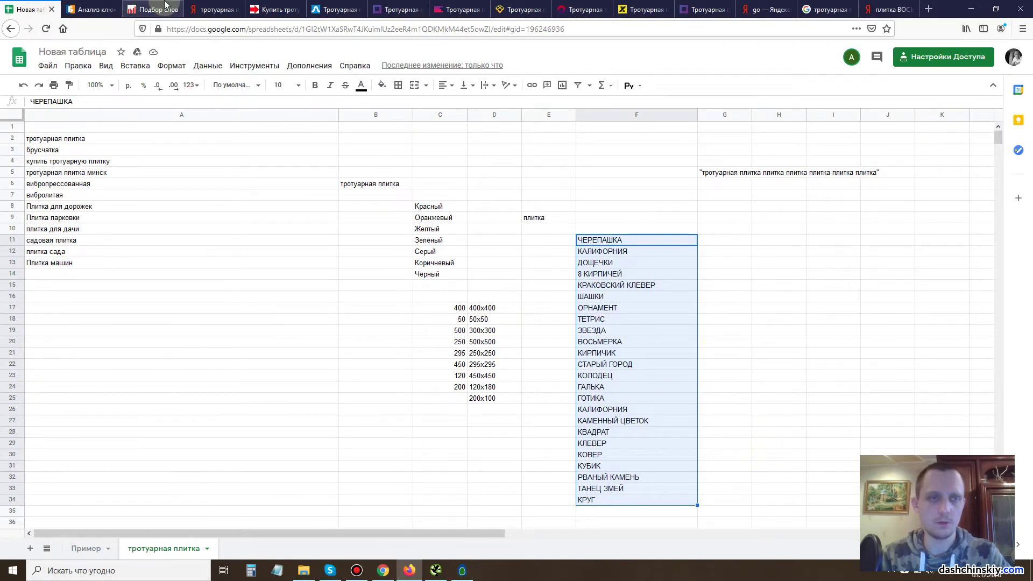
left_click(165, 6)
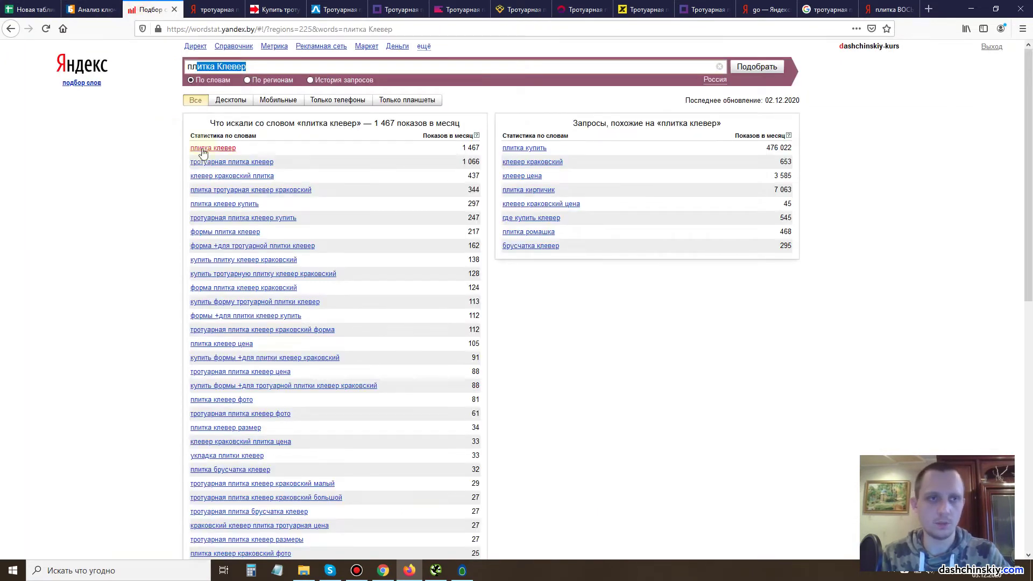
left_click(277, 69)
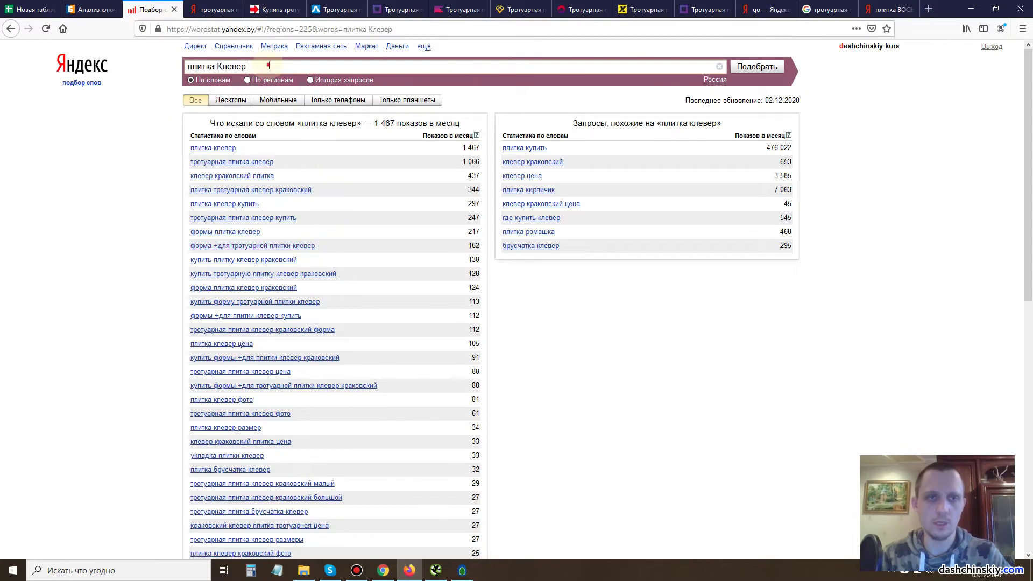
left_click(32, 9)
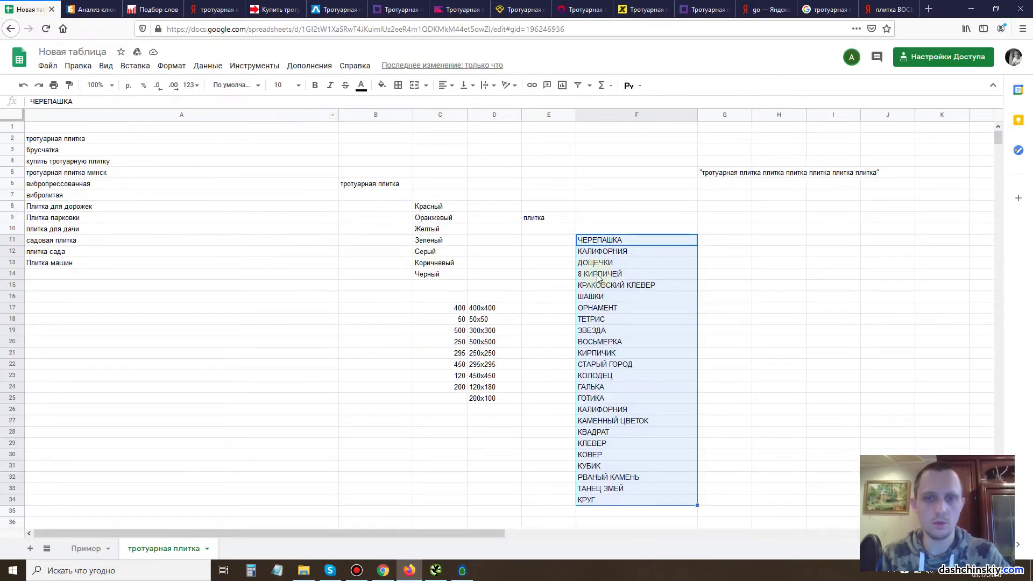
left_click(836, 271)
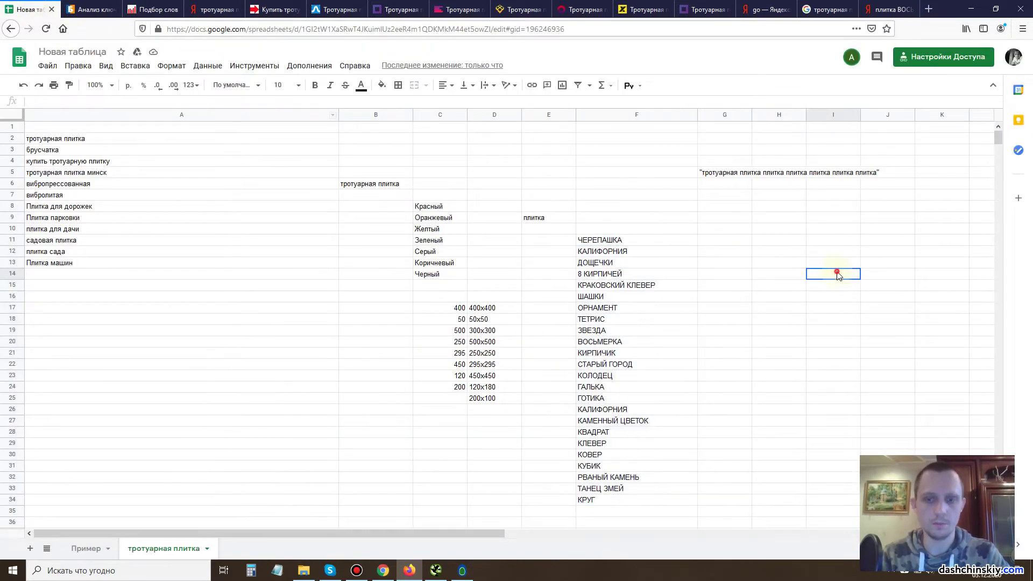
Check the Клевер tile page on belplitka.by down to its price and characteristics tables, and close the page.
left_click(275, 9)
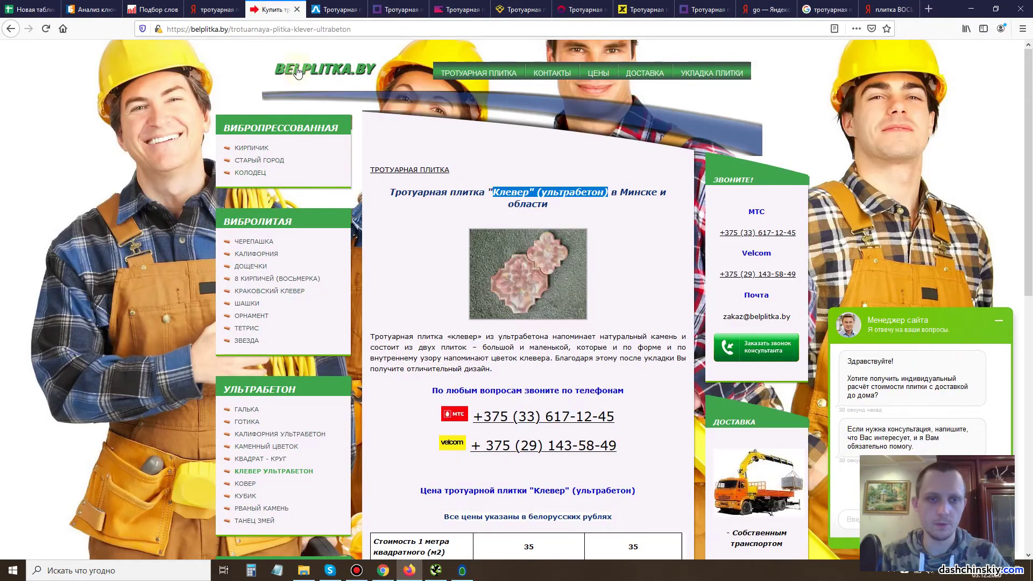
scroll(302, 215, "down", 2)
scroll(272, 207, "down", 5)
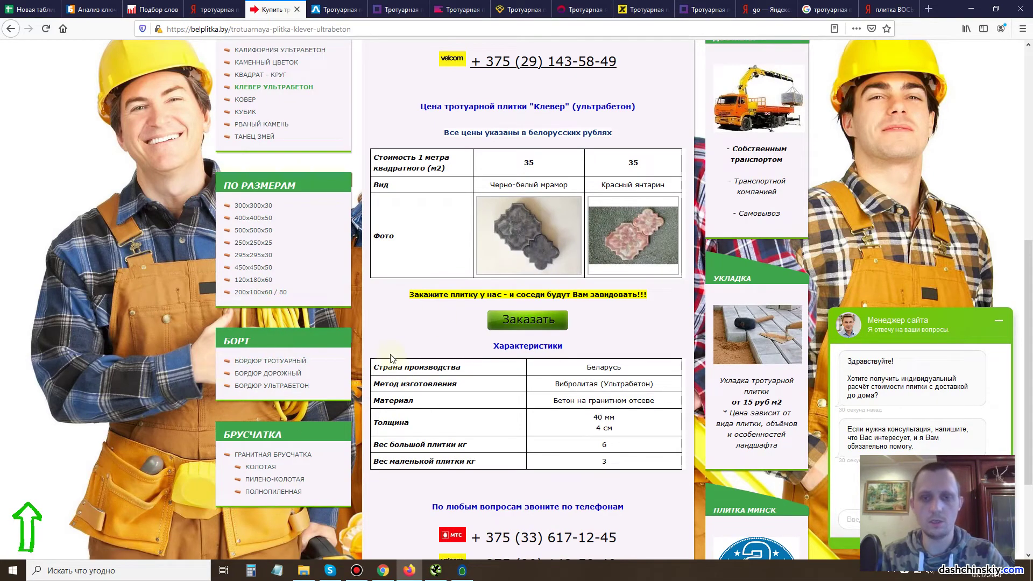
scroll(556, 118, "up", 7)
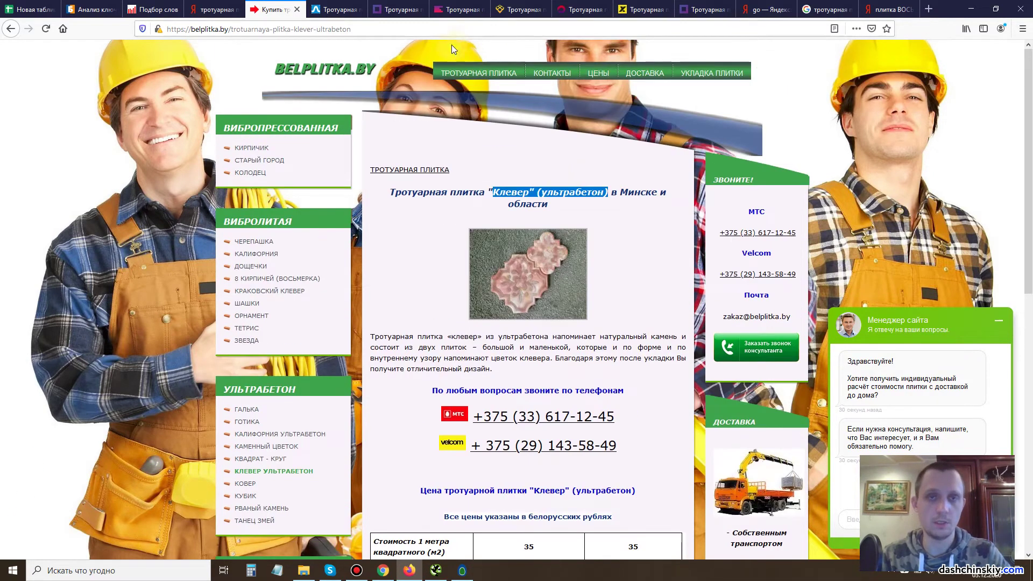
left_click(296, 9)
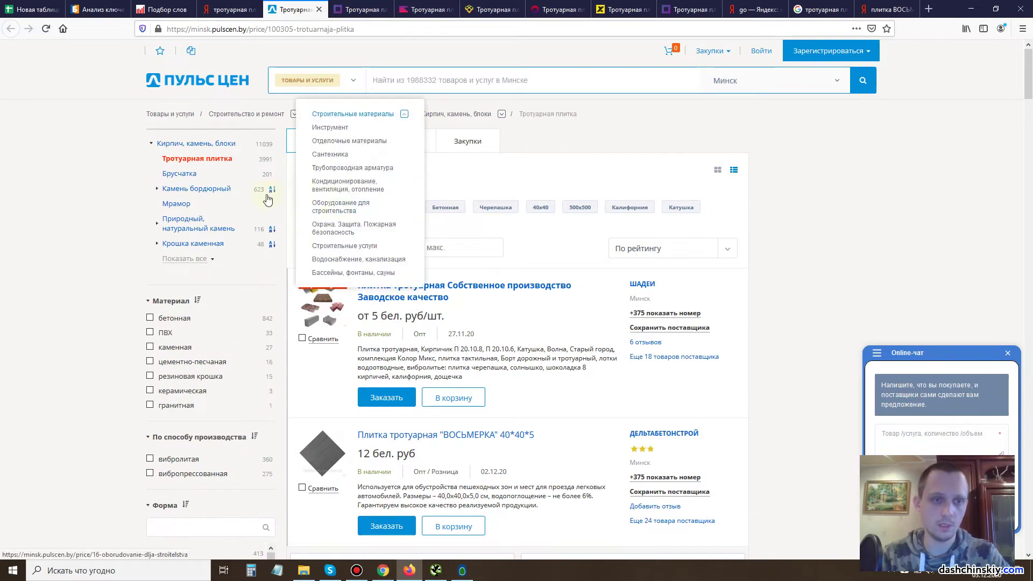
Examine the shape and colour filters on the pulscen.by paving tile page and compare them with the colours in C8:C14 of the spreadsheet.
scroll(89, 233, "down", 3)
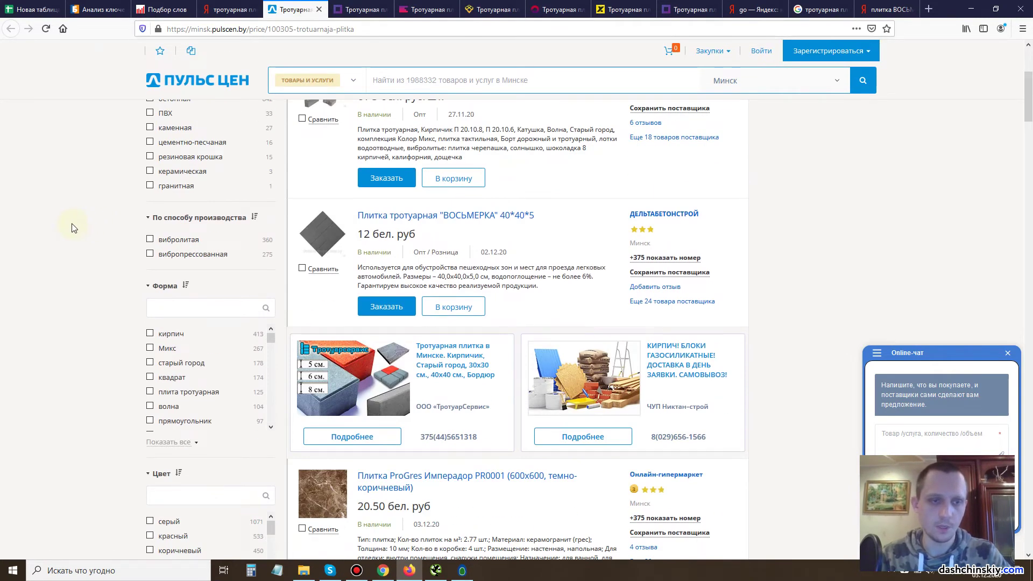
scroll(72, 225, "down", 3)
double_click(171, 357)
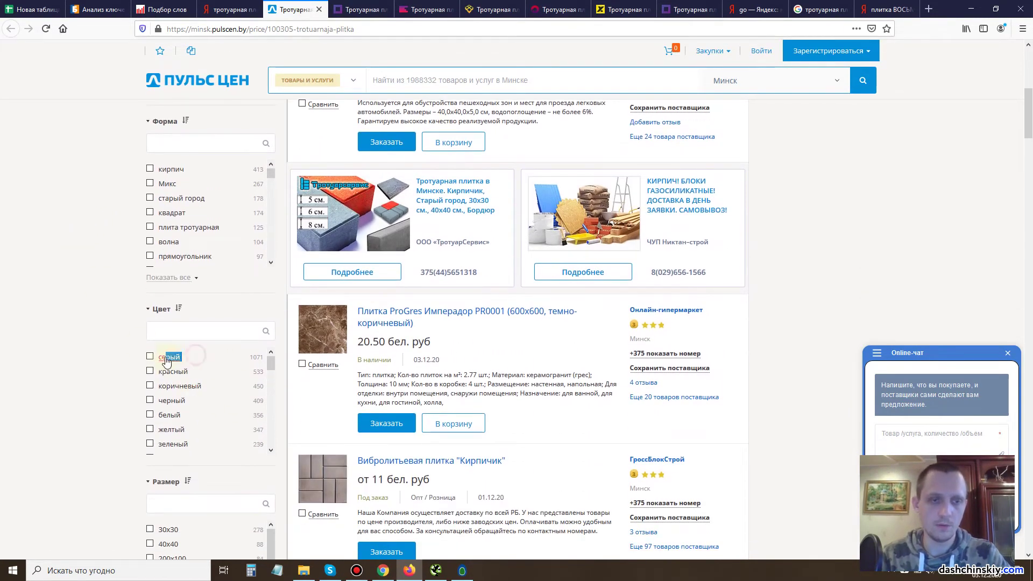
double_click(191, 371)
left_click(37, 7)
scroll(482, 438, "down", 3)
scroll(484, 440, "up", 3)
left_click_drag(439, 206, 435, 273)
left_click(97, 9)
left_click(344, 6)
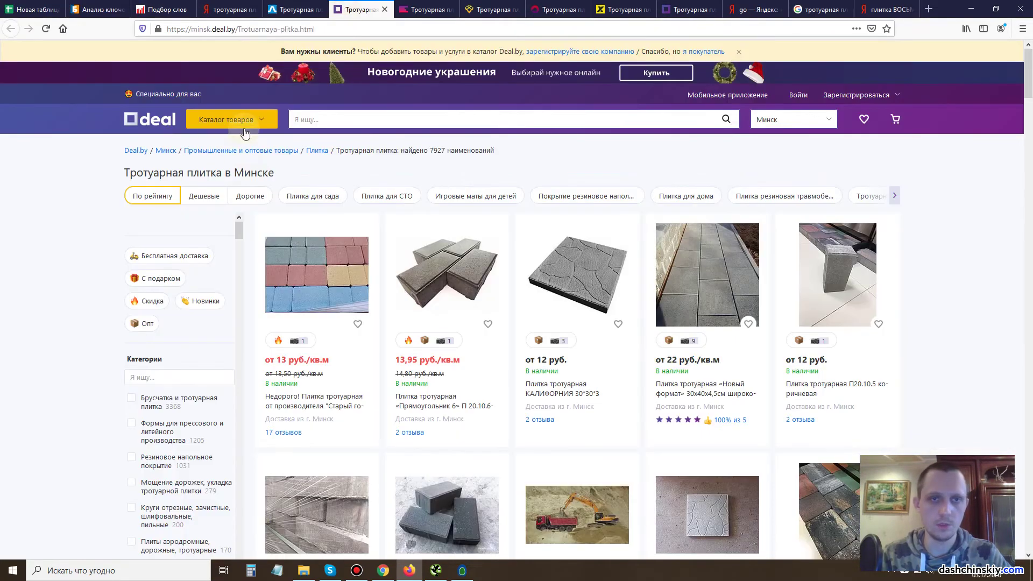
Look through the rest of the colour and size filter options on the pulscen.by paving tile page.
left_click(293, 9)
left_click_drag(274, 377, 274, 442)
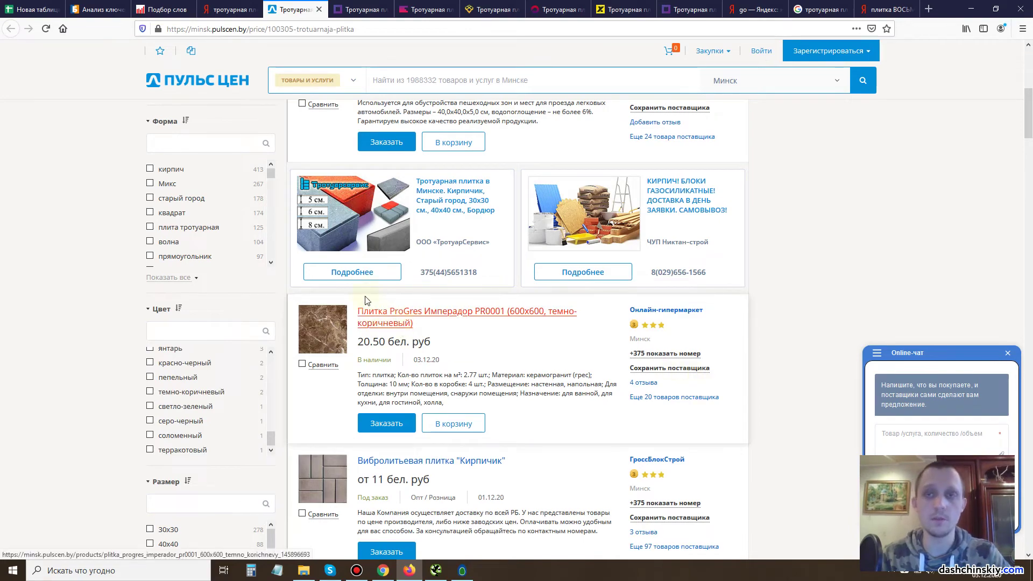
scroll(109, 417, "down", 3)
scroll(109, 417, "down", 1)
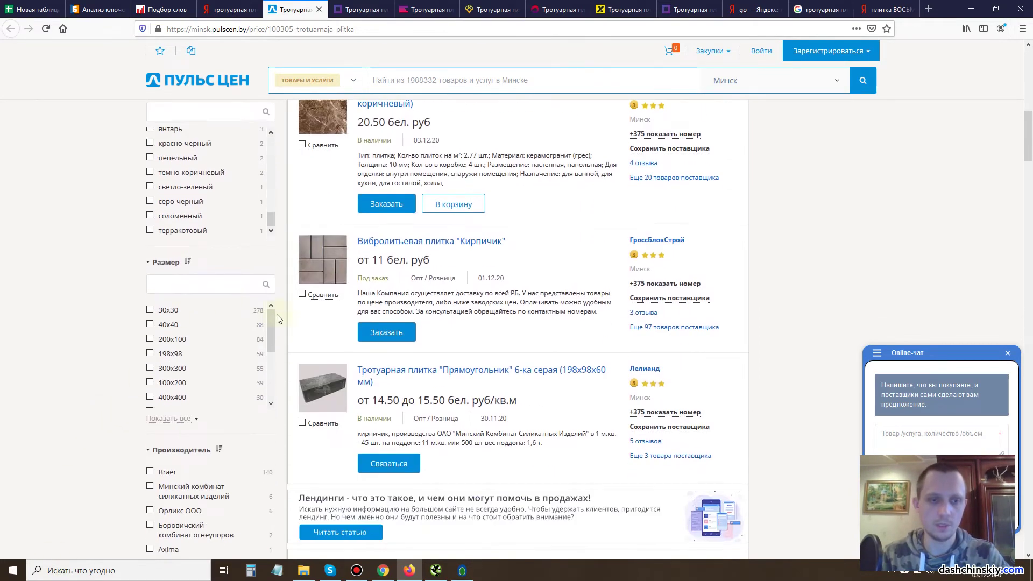
left_click_drag(271, 331, 271, 379)
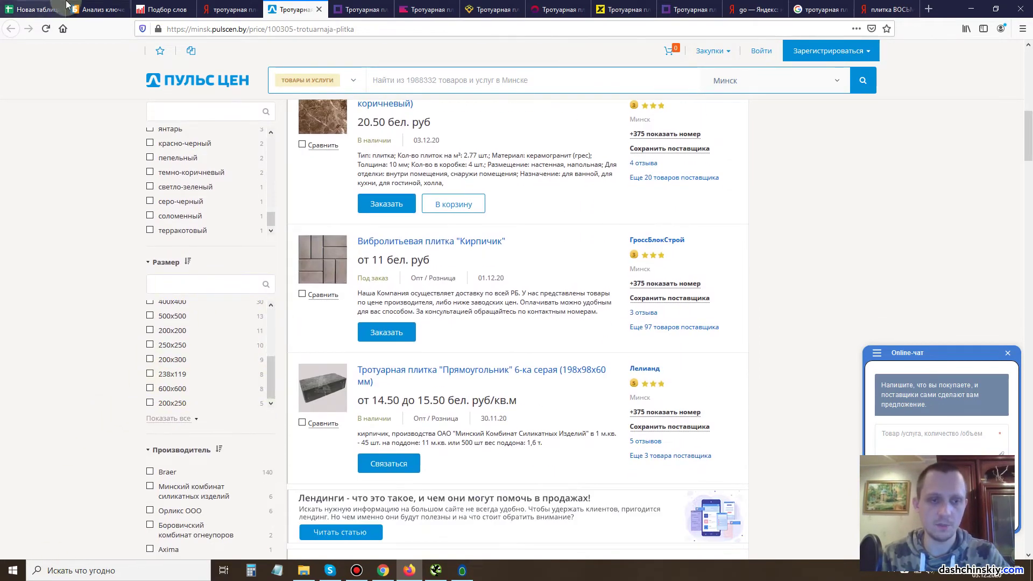
left_click(100, 9)
left_click(32, 9)
left_click(164, 9)
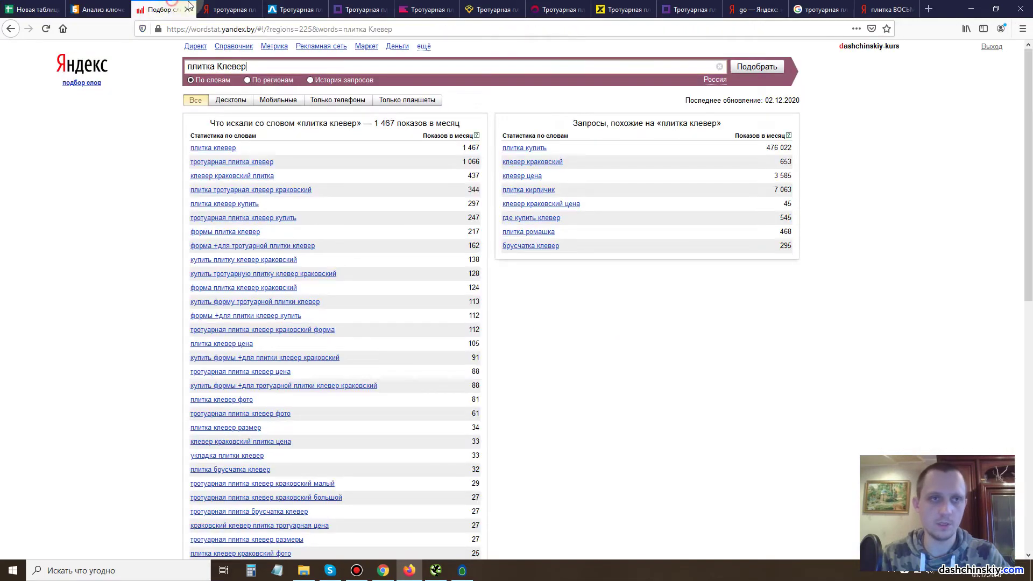
Look over the manufacturer, feature and purpose filters on pulscen.by and highlight the feature "под дерево".
left_click(298, 8)
scroll(186, 458, "down", 4)
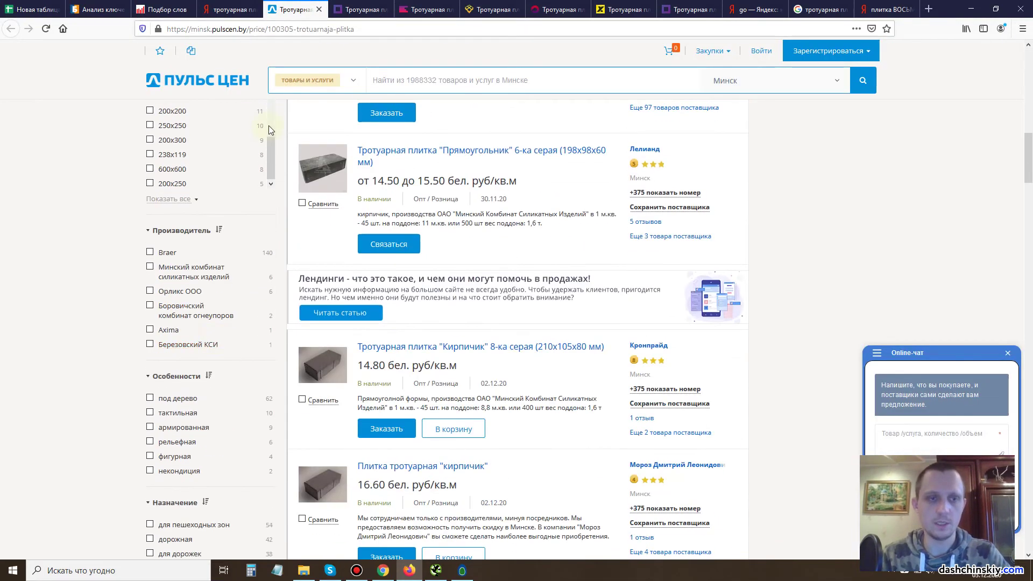
scroll(68, 448, "down", 1)
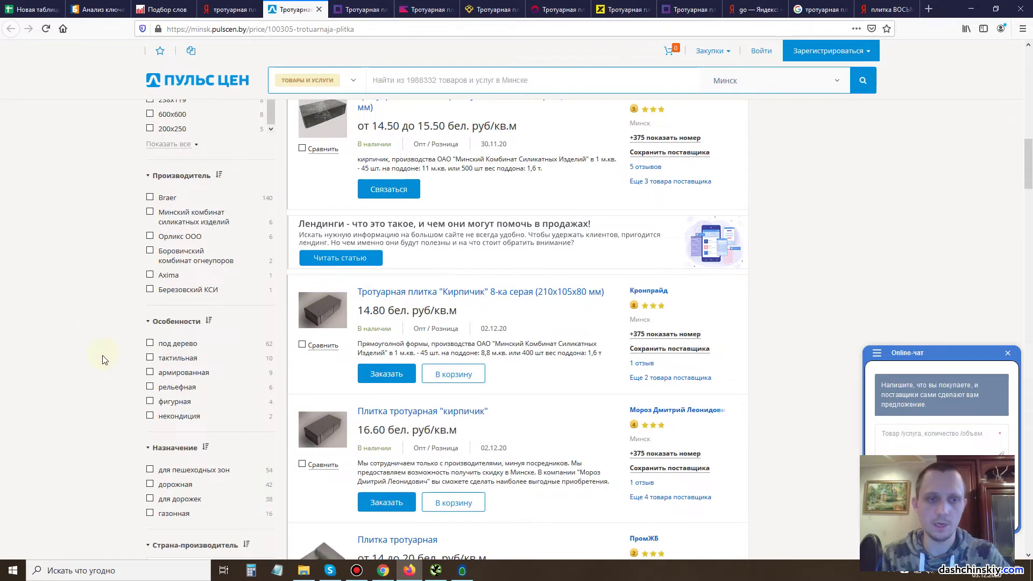
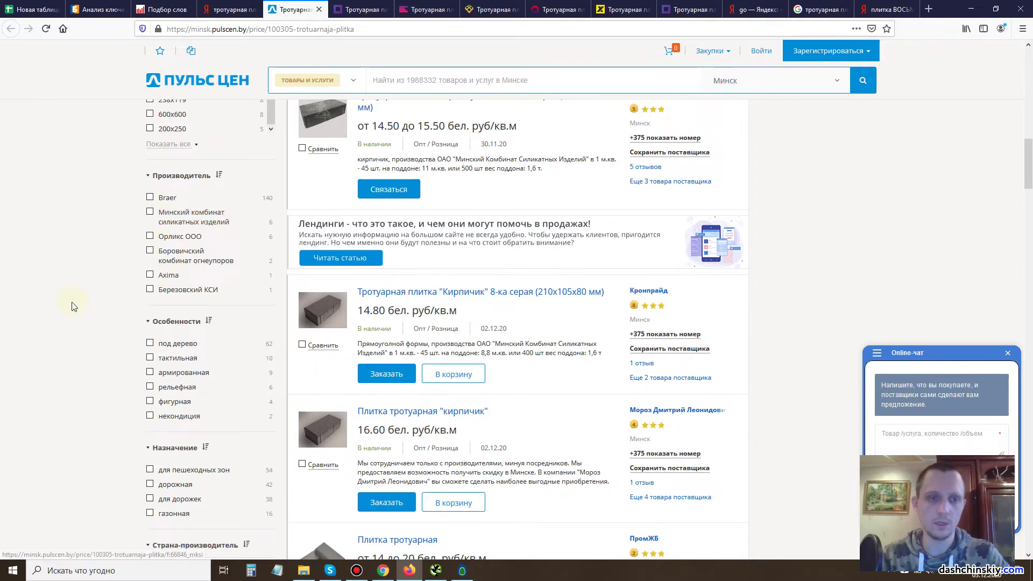
scroll(62, 294, "down", 3)
left_click_drag(212, 182, 170, 186)
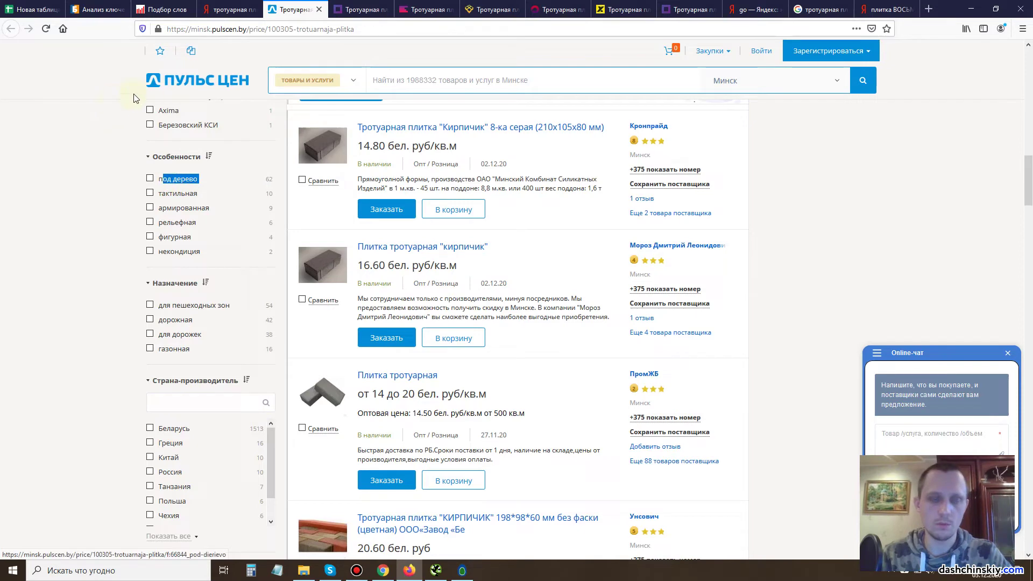
left_click_drag(214, 177, 161, 185)
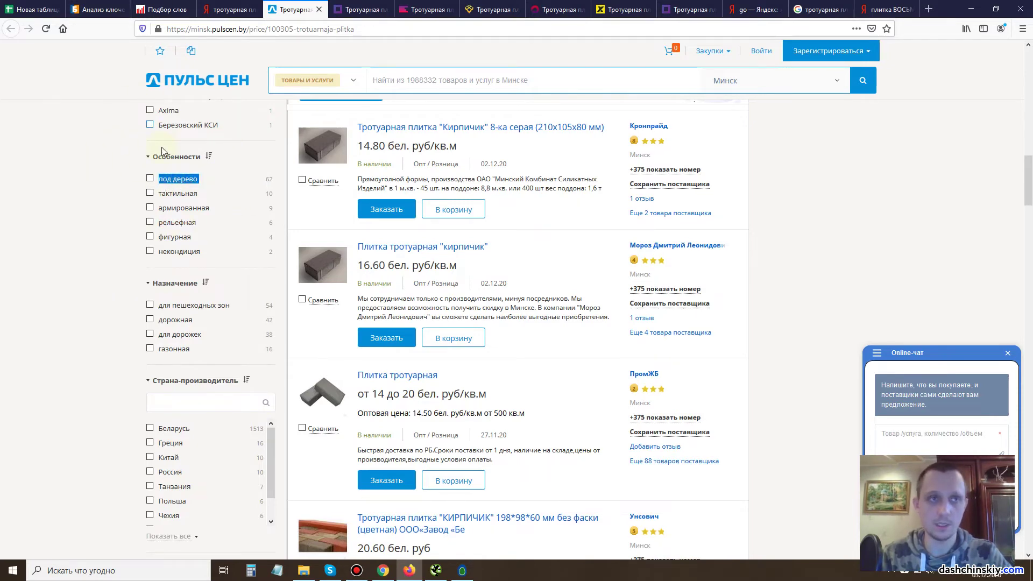
Look up the query "плитка под дерево" in Wordstat.
left_click(98, 9)
left_click(43, 5)
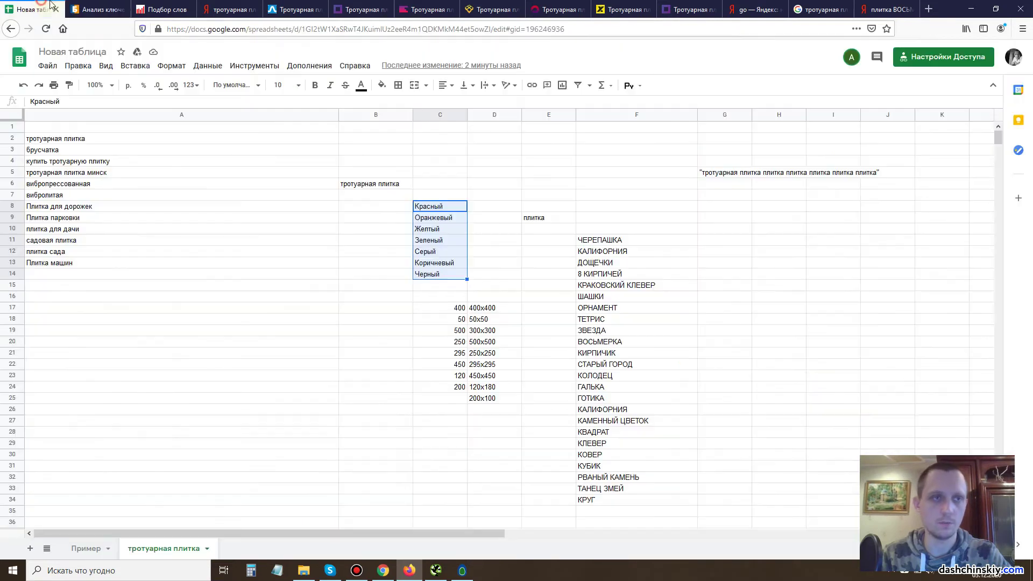
left_click(238, 9)
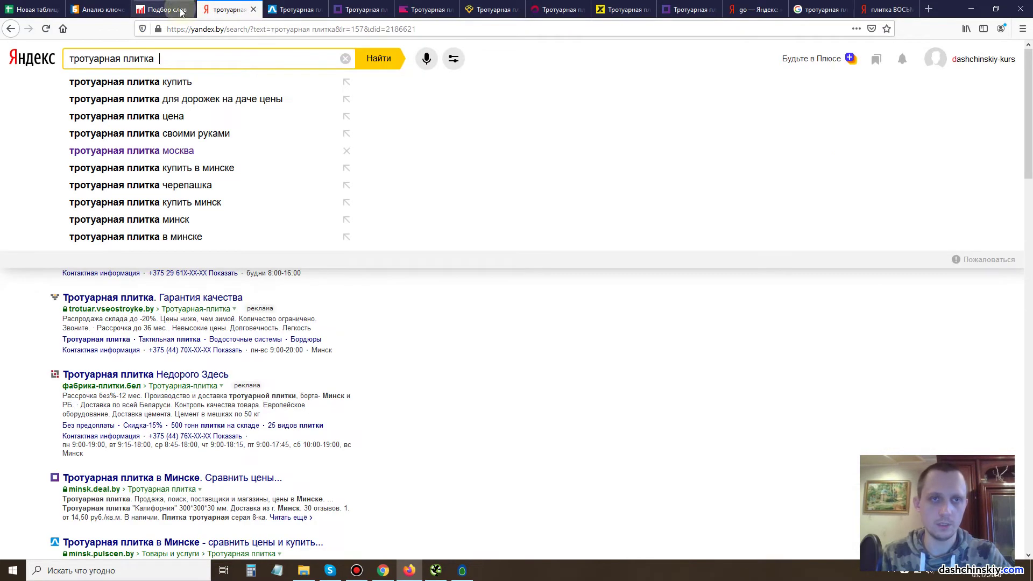
left_click(161, 9)
left_click_drag(247, 66, 215, 64)
type("под дерево")
key("Return")
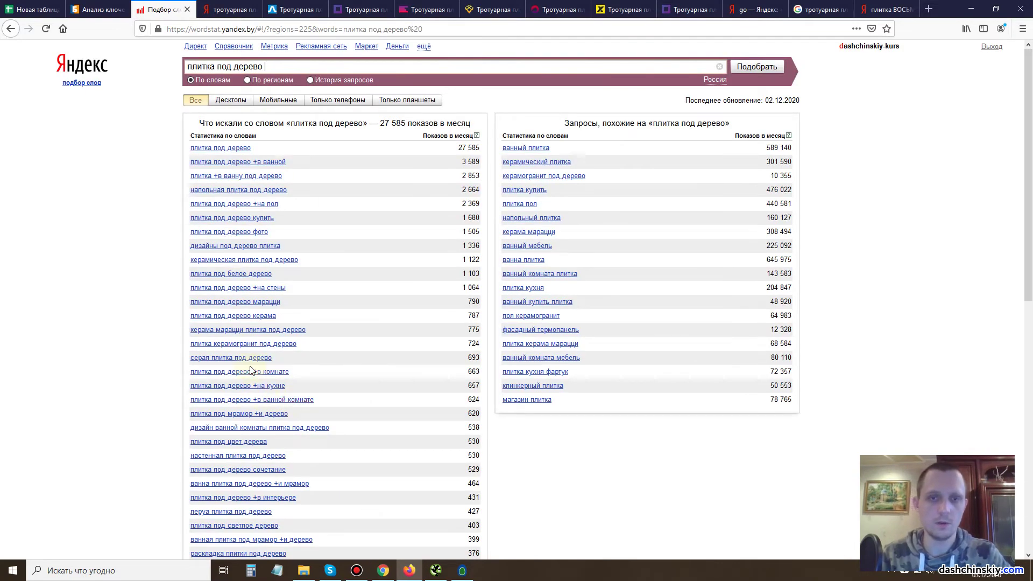
Copy the phrase "плитка под дерево" from the Wordstat results and search for it in Yandex.
left_click_drag(261, 148, 195, 153)
key("ctrl+c")
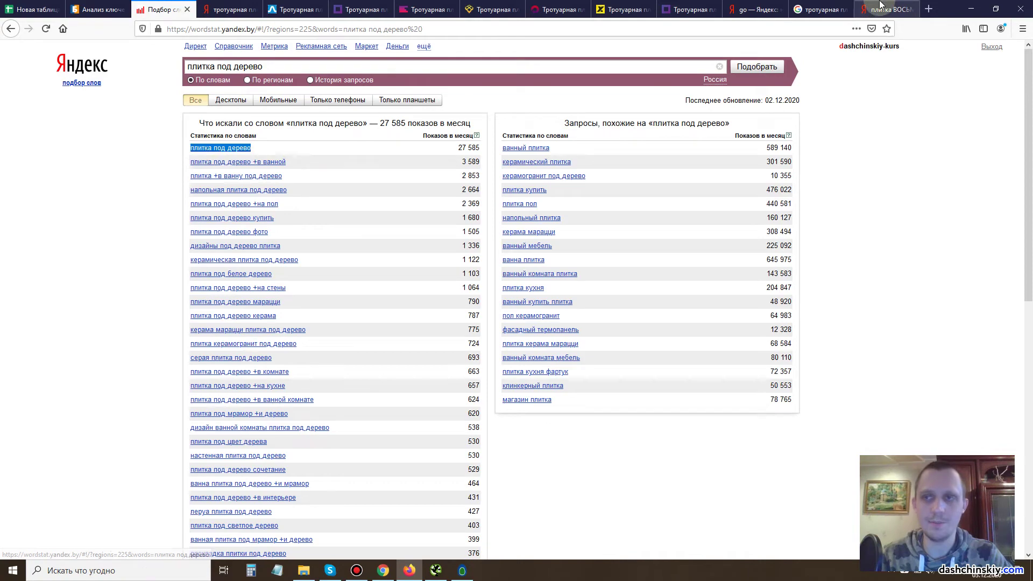
left_click(885, 10)
triple_click(204, 58)
key("ctrl+v")
left_click(379, 58)
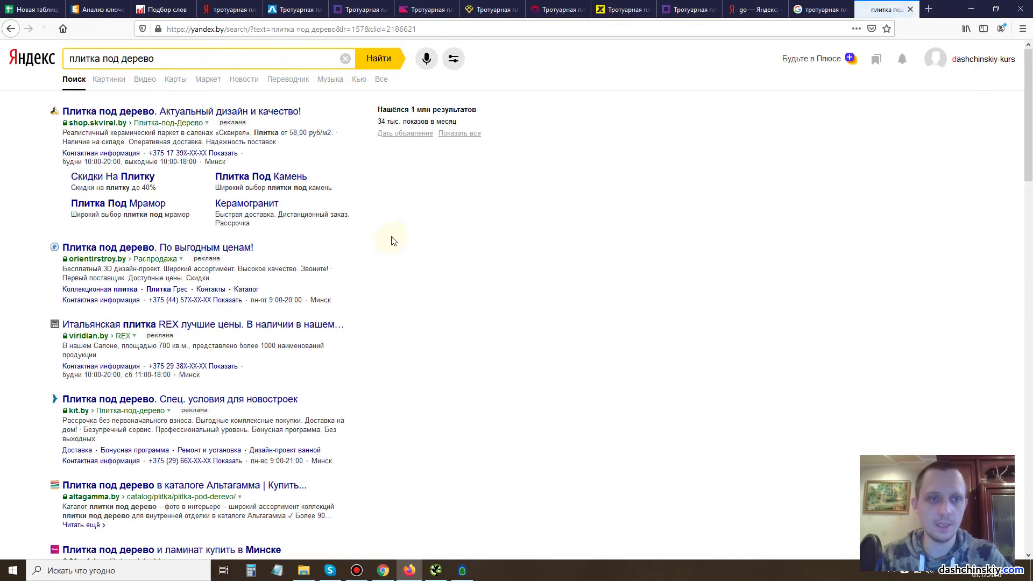
Open the 21vek.by wood-look tile result separately, check the material and purpose of the listed tiles, and close the page.
scroll(376, 242, "down", 4)
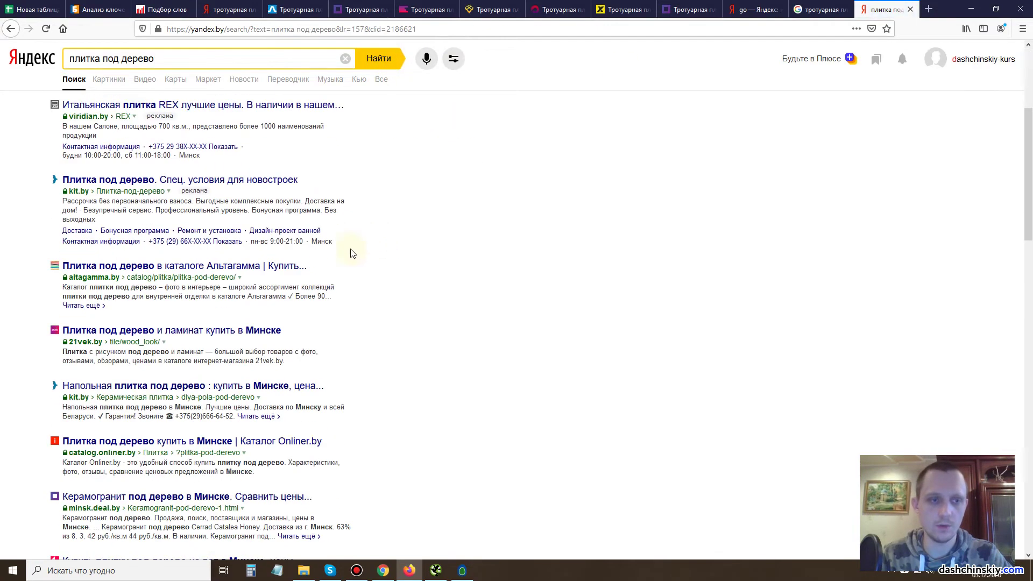
middle_click(184, 337)
left_click(894, 7)
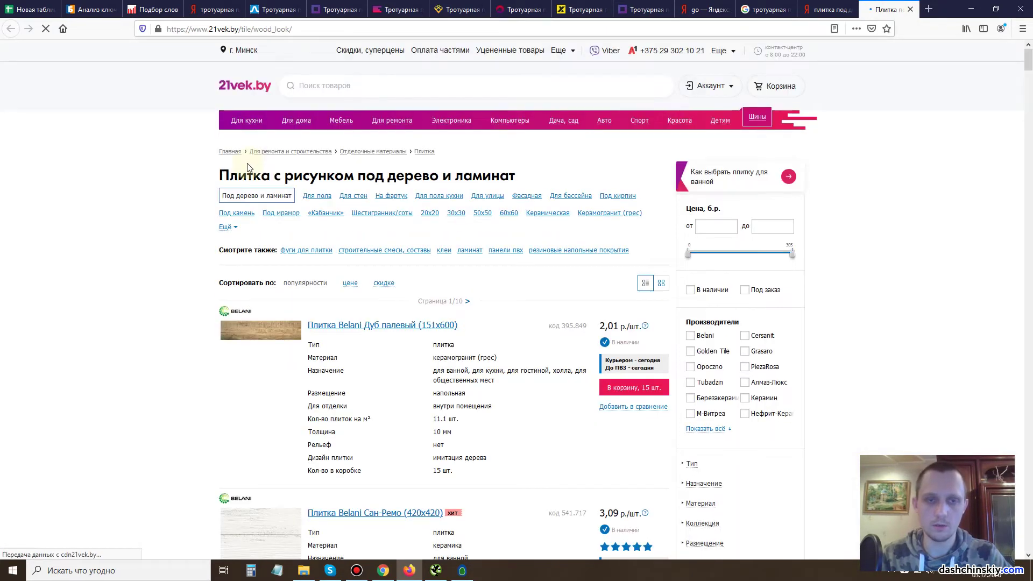
scroll(109, 225, "down", 5)
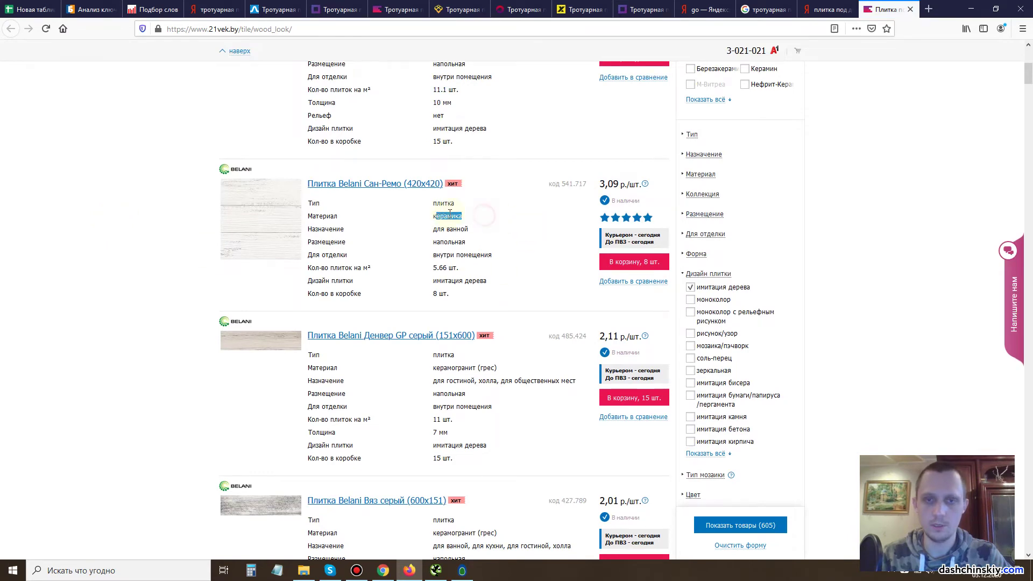
left_click(910, 10)
Review the Wordstat list of queries containing "плитка под дерево" for paving tile phrases.
left_click(161, 9)
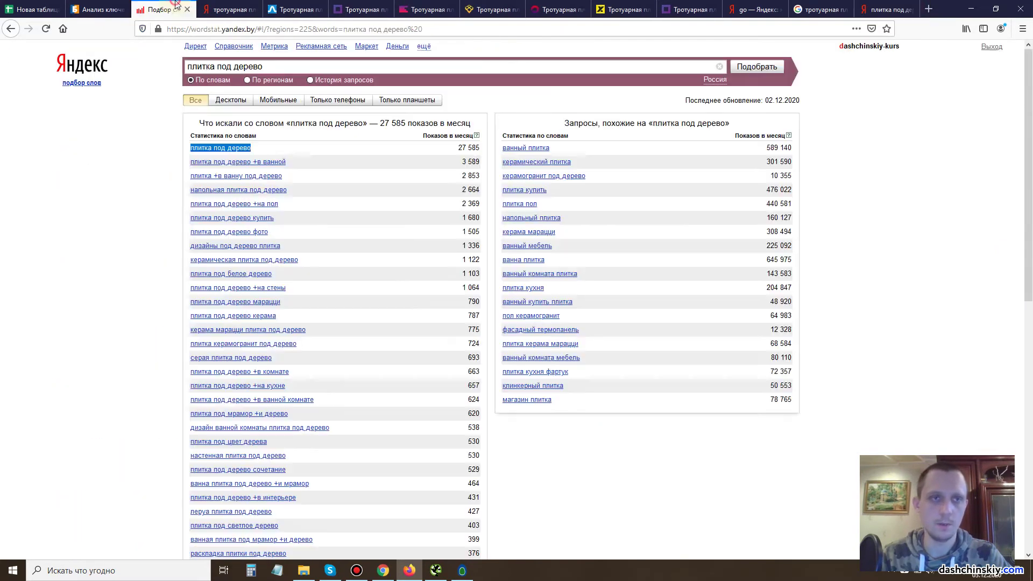
scroll(380, 253, "down", 10)
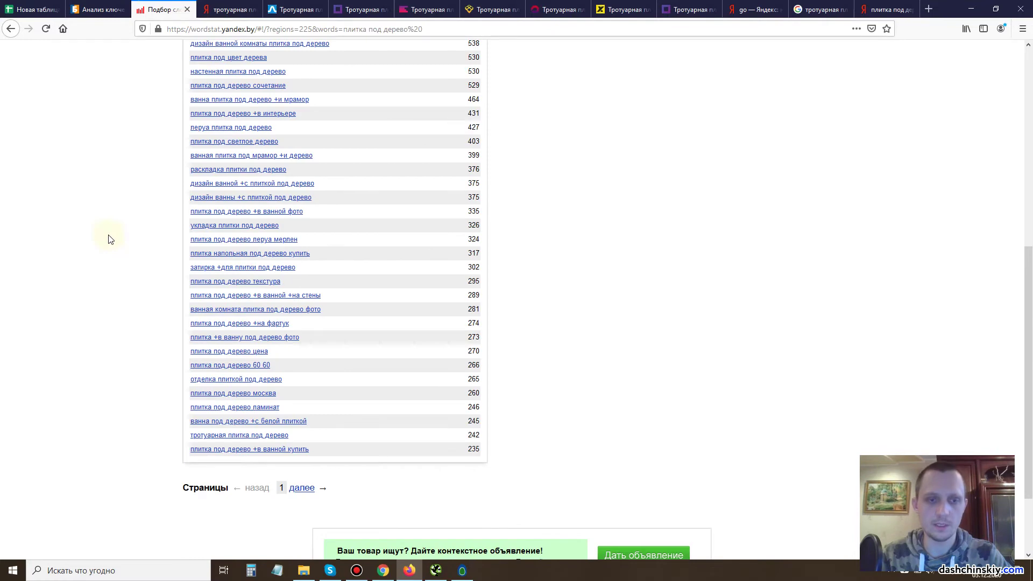
scroll(91, 246, "up", 8)
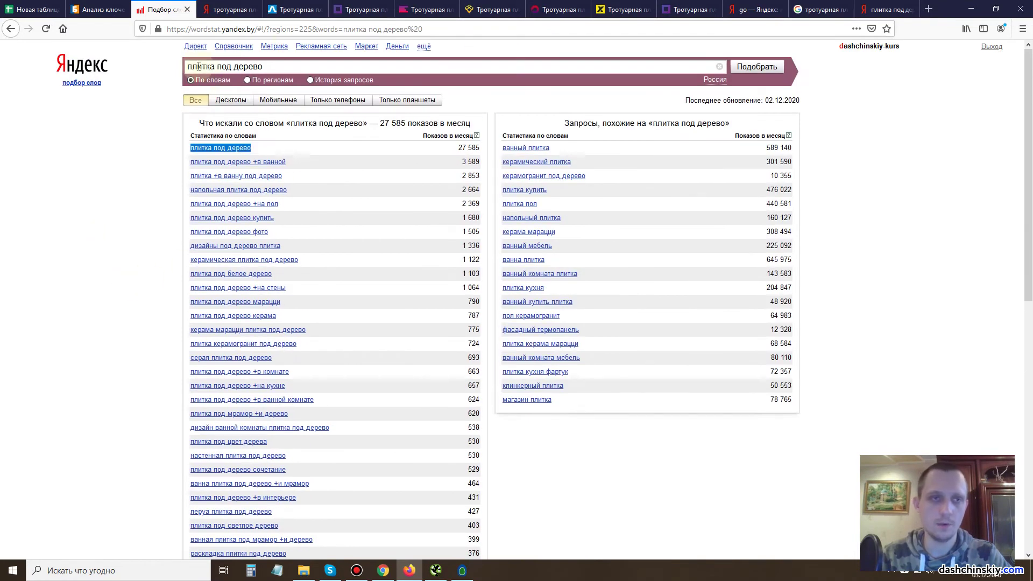
Look up the query "тротуарная плитка под дерево" in Wordstat.
left_click(188, 65)
type("тротуарная")
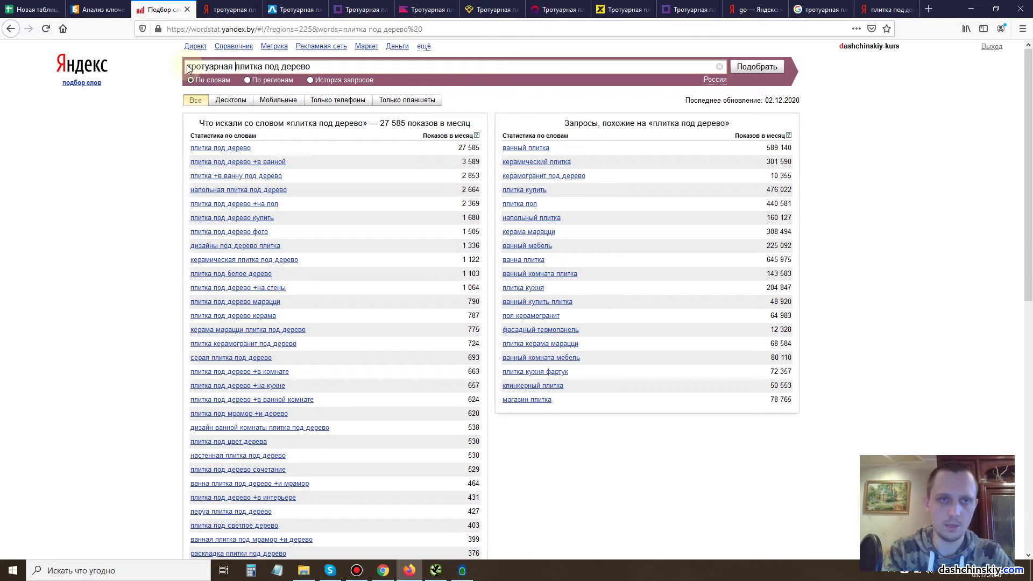
key("Return")
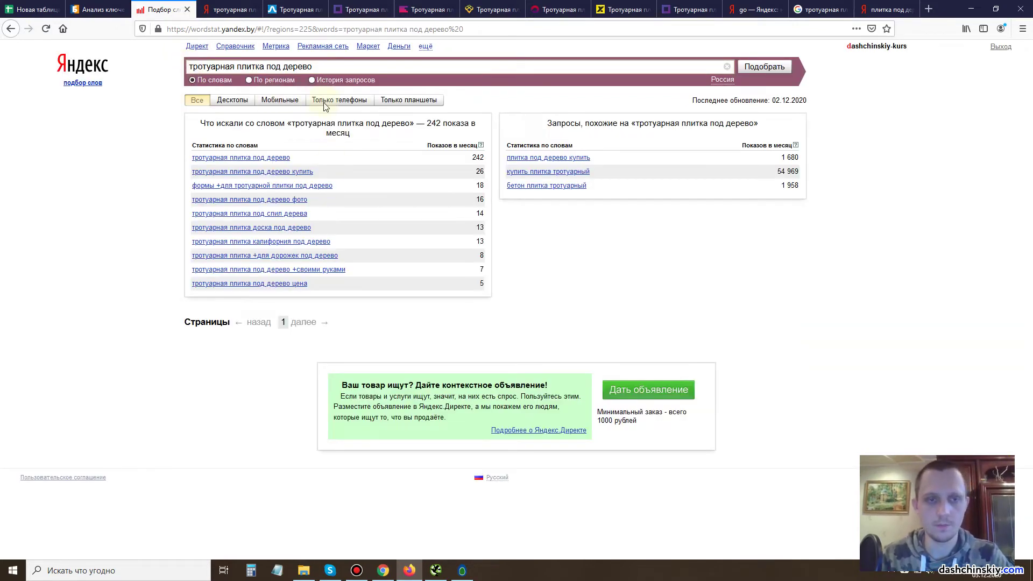
Copy "под дерево" from the Wordstat query into cell F10 of the keyword table, above ЧЕРЕПАШКА.
left_click_drag(330, 66, 264, 67)
key("ctrl+c")
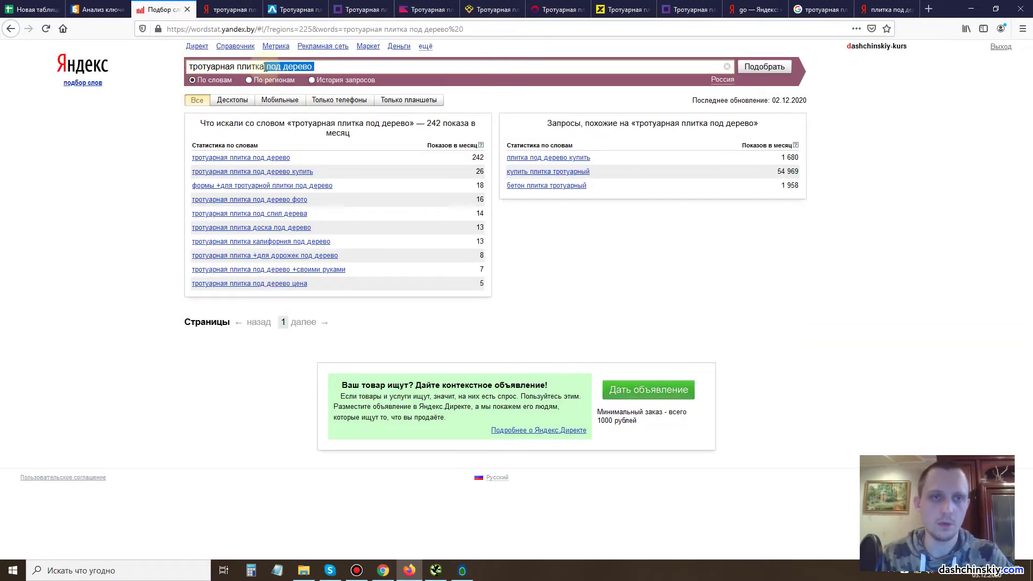
left_click(35, 10)
scroll(640, 237, "down", 3)
scroll(632, 233, "up", 3)
left_click(632, 233)
key("ctrl+v")
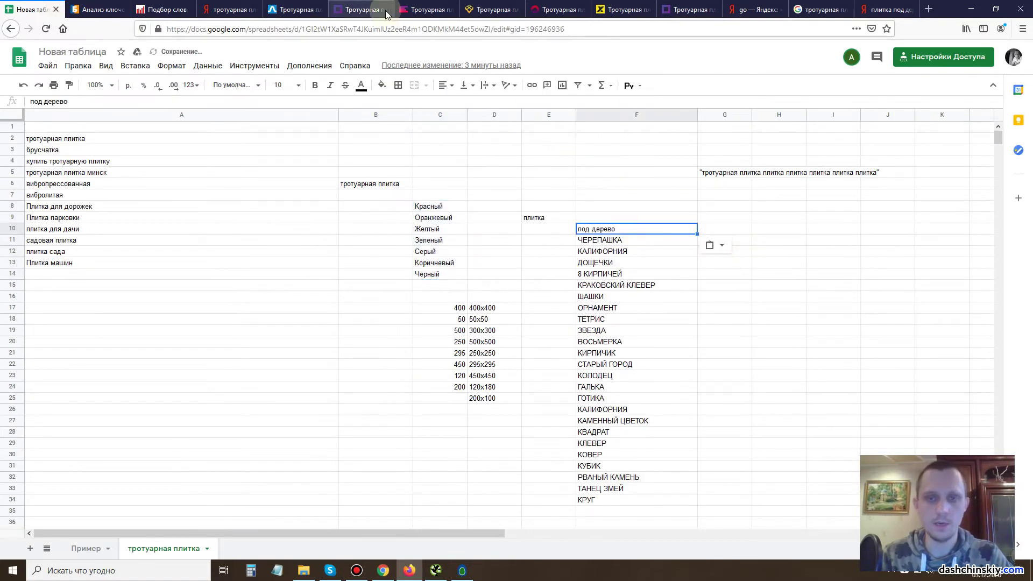
Copy "пешеходных зон" from the pulscen.by purpose filter and look up "пешеходных плитка" in Wordstat.
left_click(295, 9)
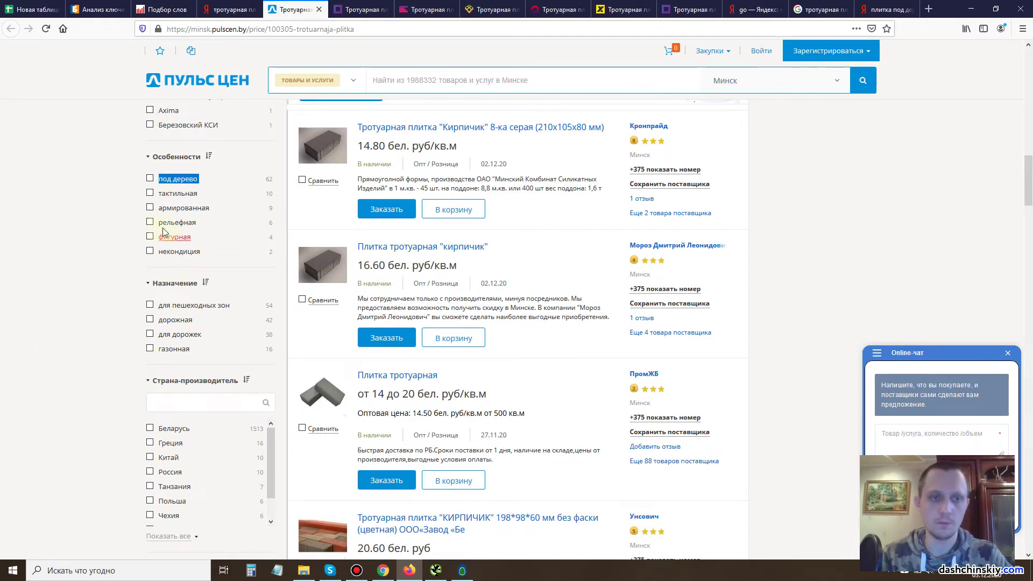
scroll(105, 448, "down", 2)
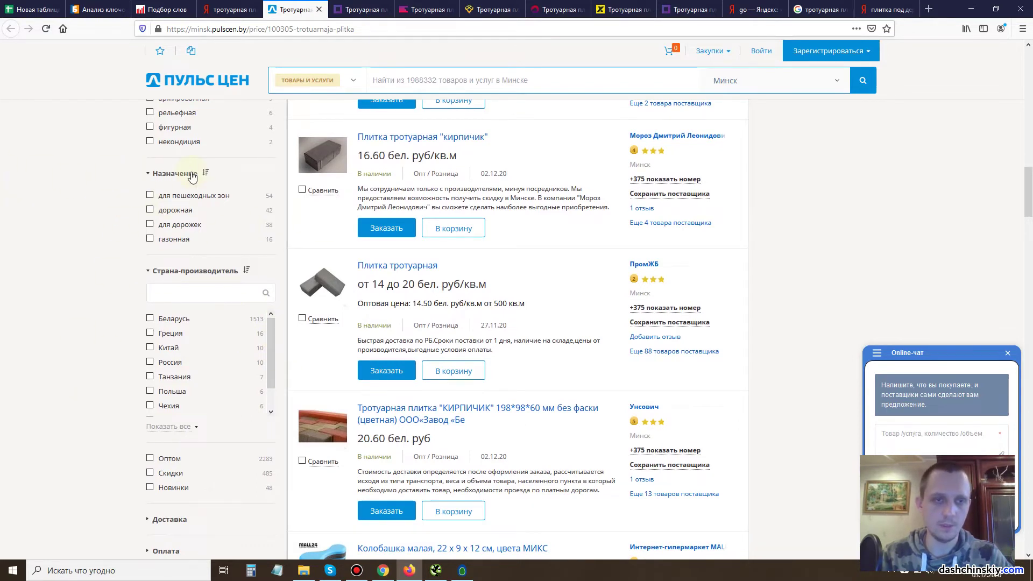
left_click_drag(240, 196, 166, 203)
key("ctrl+c")
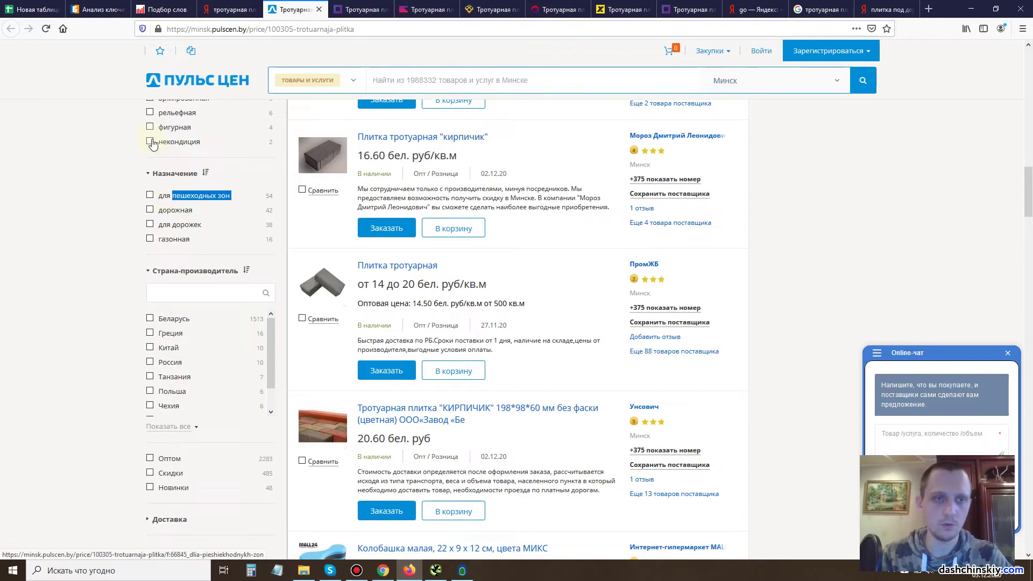
left_click(160, 9)
left_click(318, 68)
key("ctrl+a")
key("ctrl+v")
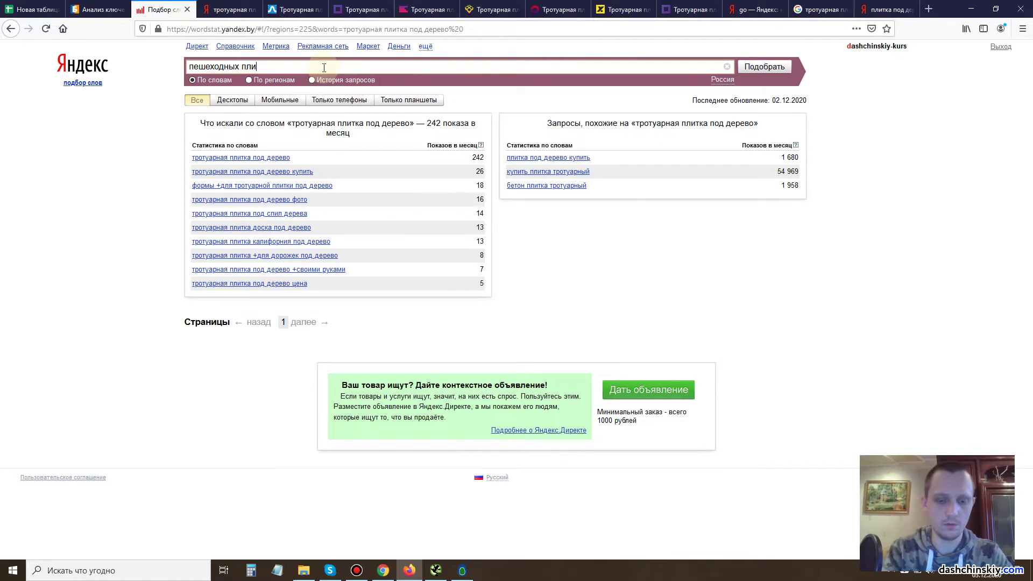
key("Return")
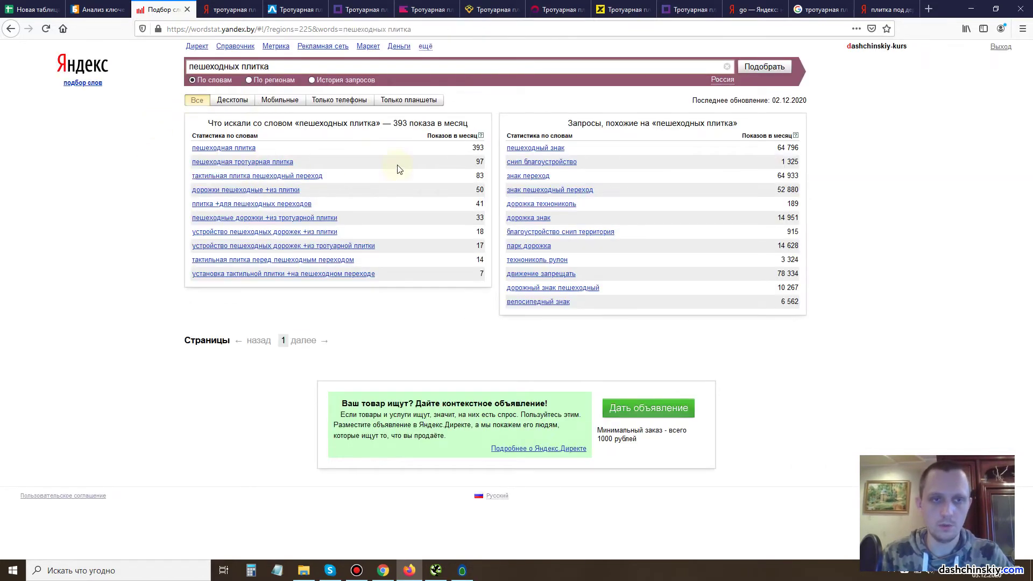
Copy the word "пешеходных" from the Wordstat query into cell F9 of the keyword table.
triple_click(242, 67)
left_click(241, 67)
double_click(237, 67)
key("ctrl+c")
left_click(36, 10)
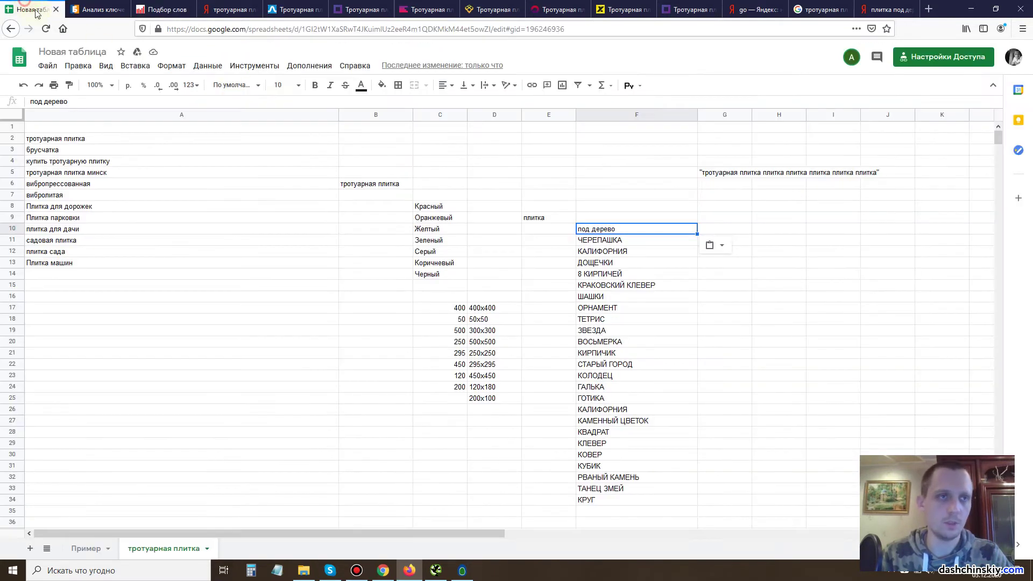
left_click(628, 218)
key("ctrl+v")
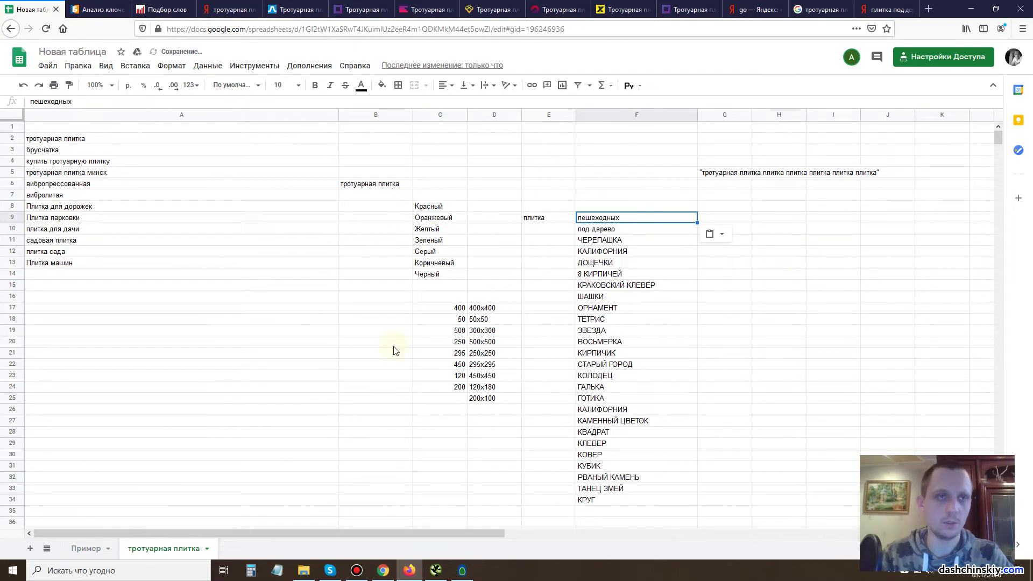
Check the remaining pulscen.by paving tile filters for more keyword ideas.
left_click(229, 9)
left_click(305, 4)
scroll(108, 376, "down", 4)
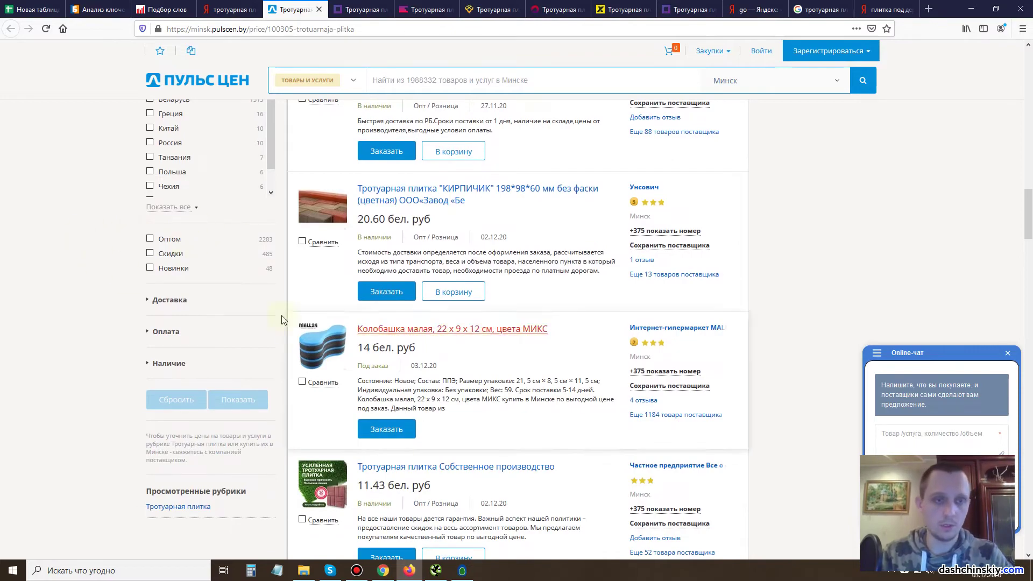
scroll(222, 269, "up", 8)
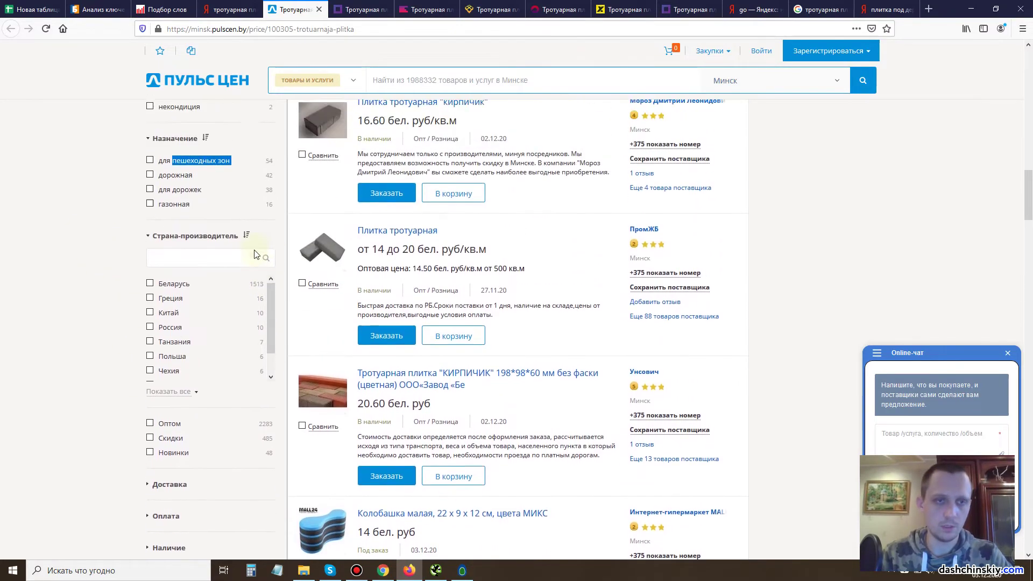
scroll(222, 275, "up", 10)
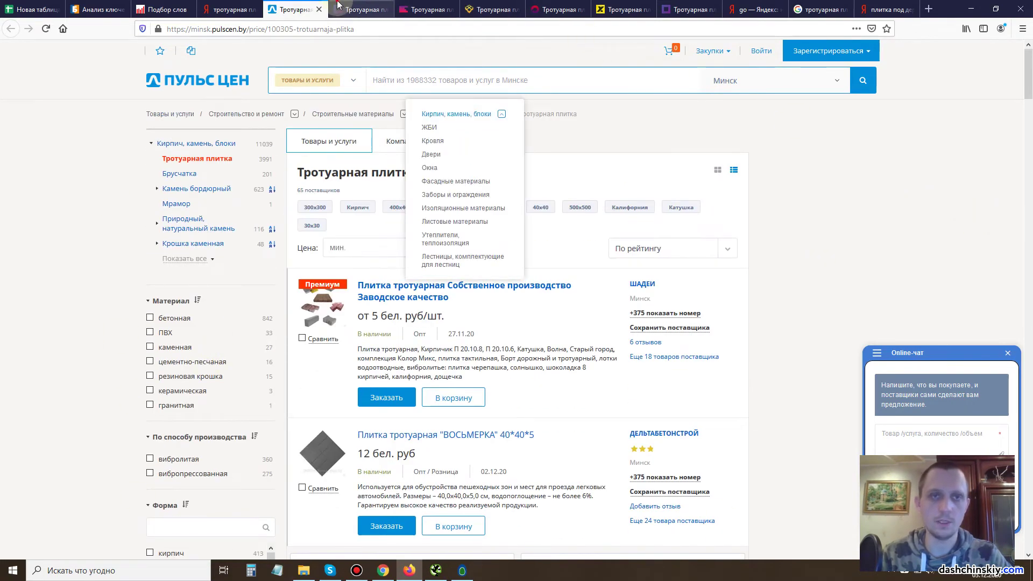
Review the filters and all the category tags of the deal.by paving tile page for keyword ideas.
left_click(355, 9)
scroll(276, 100, "down", 3)
scroll(86, 231, "down", 6)
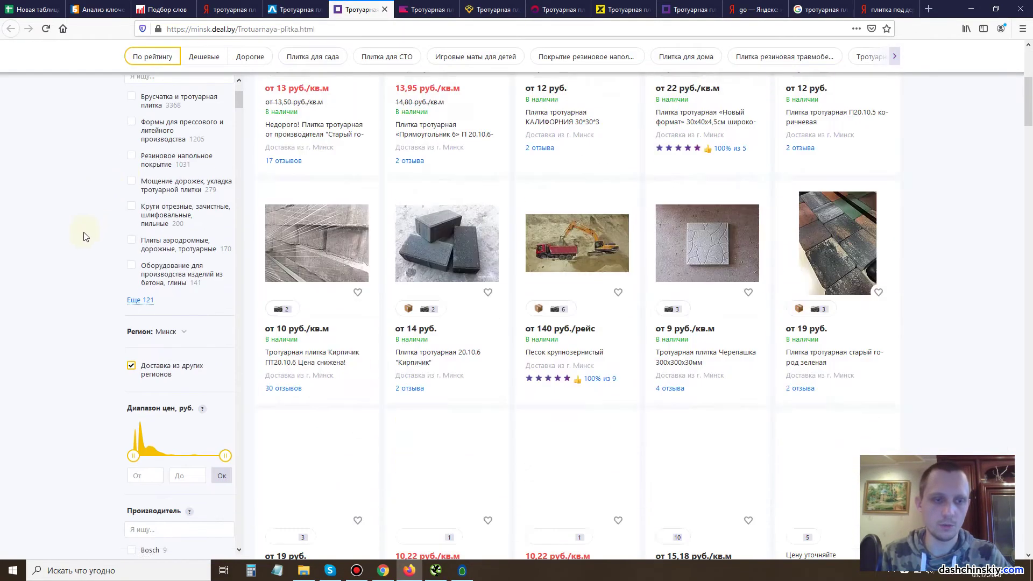
scroll(83, 293, "up", 10)
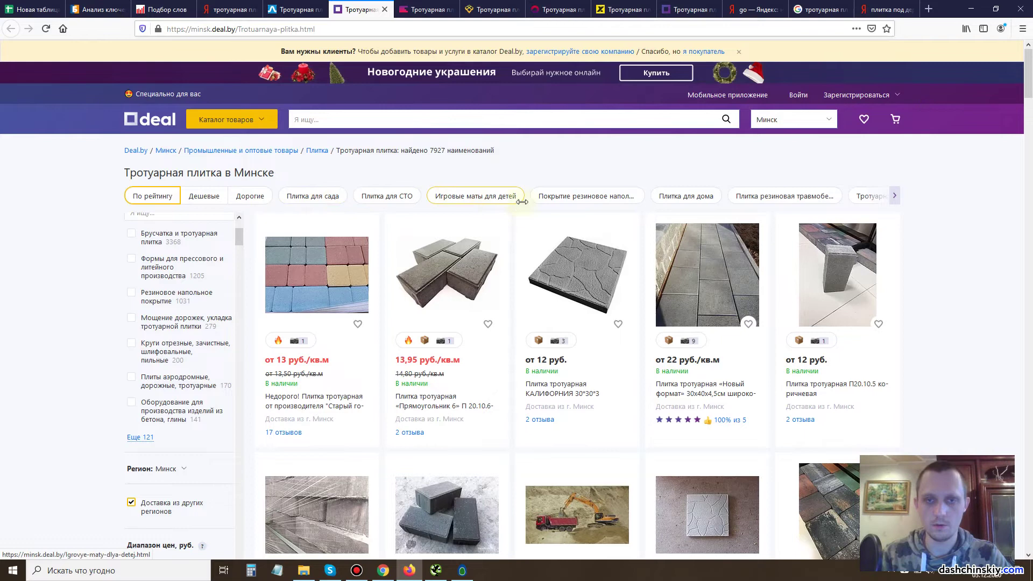
left_click(896, 197)
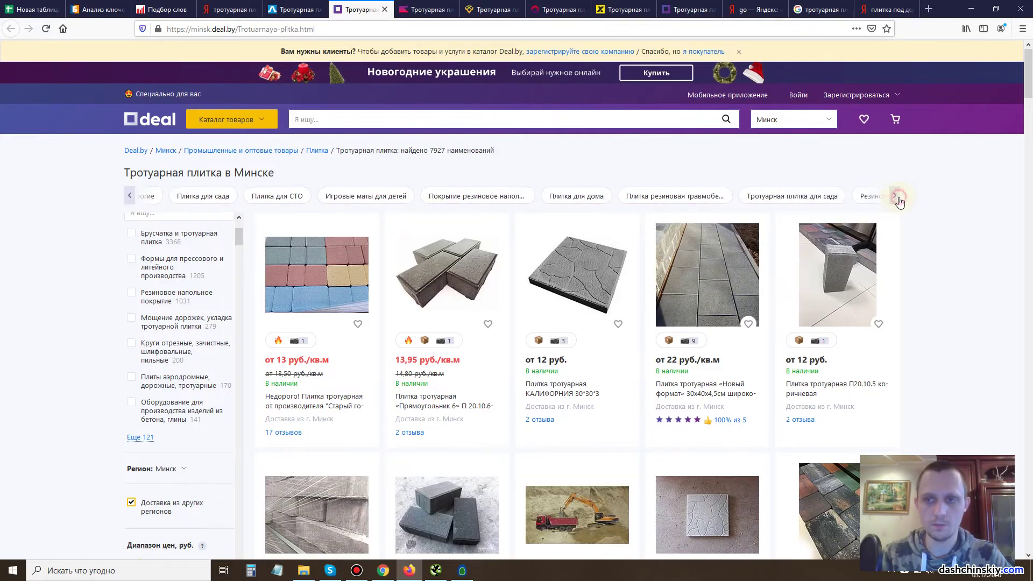
left_click(897, 197)
left_click(897, 197)
left_click(897, 197)
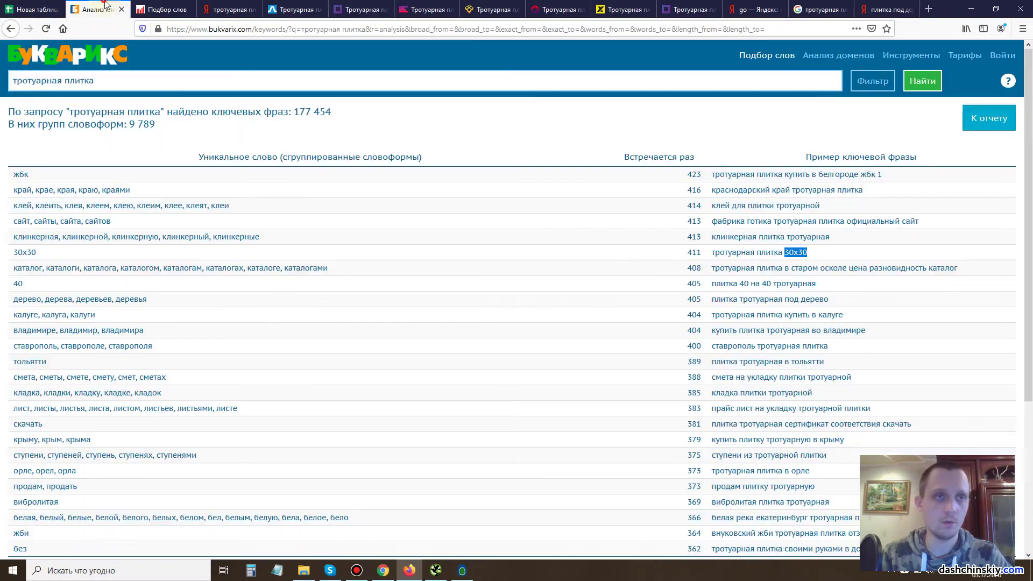
Look up "плитка улицы" in Wordstat and review the queries containing it.
left_click(100, 10)
left_click(162, 9)
left_click(312, 66)
key("ctrl+a")
type("плитка улицы")
key("Return")
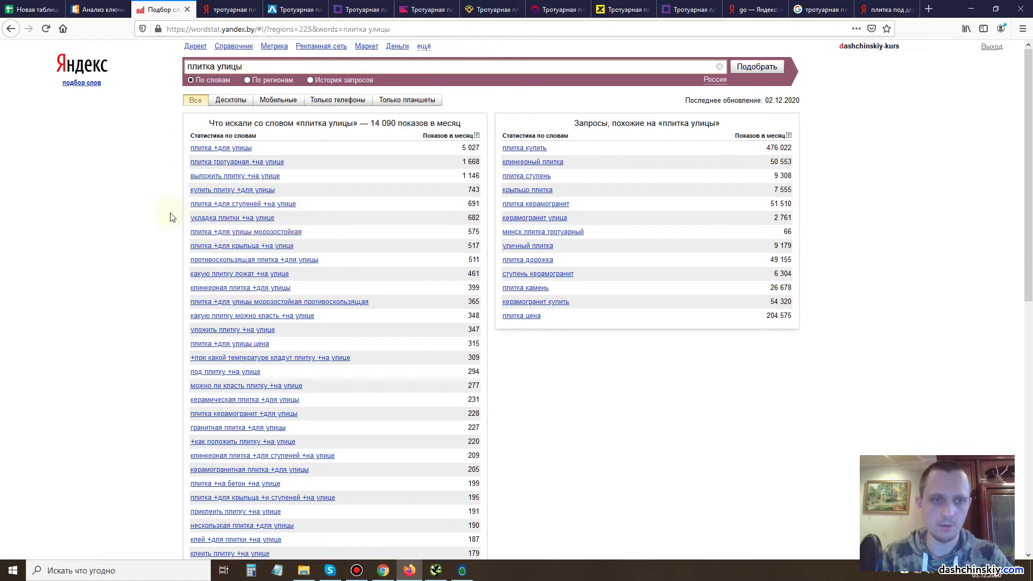
scroll(311, 194, "down", 3)
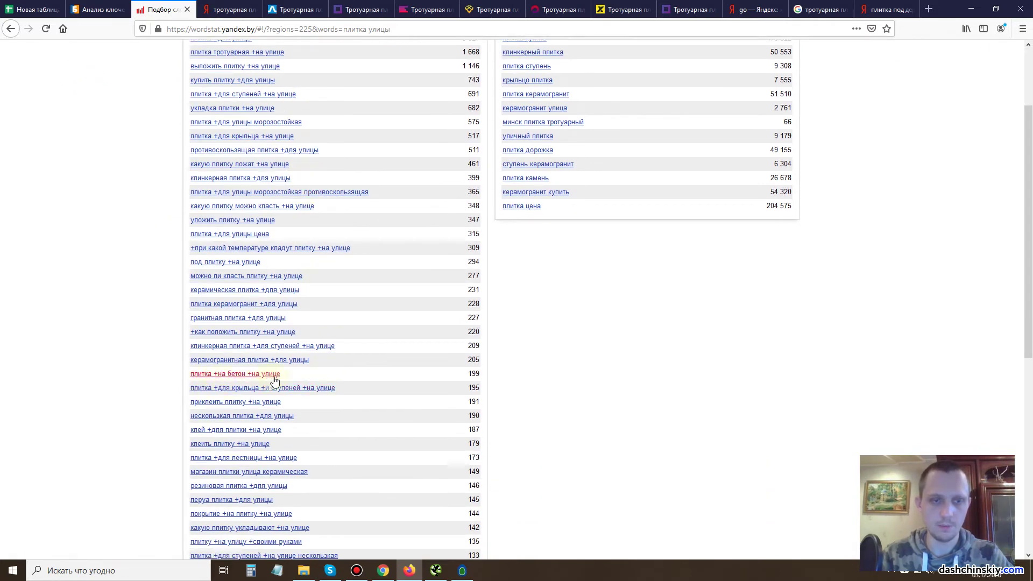
scroll(290, 379, "down", 2)
scroll(312, 428, "up", 3)
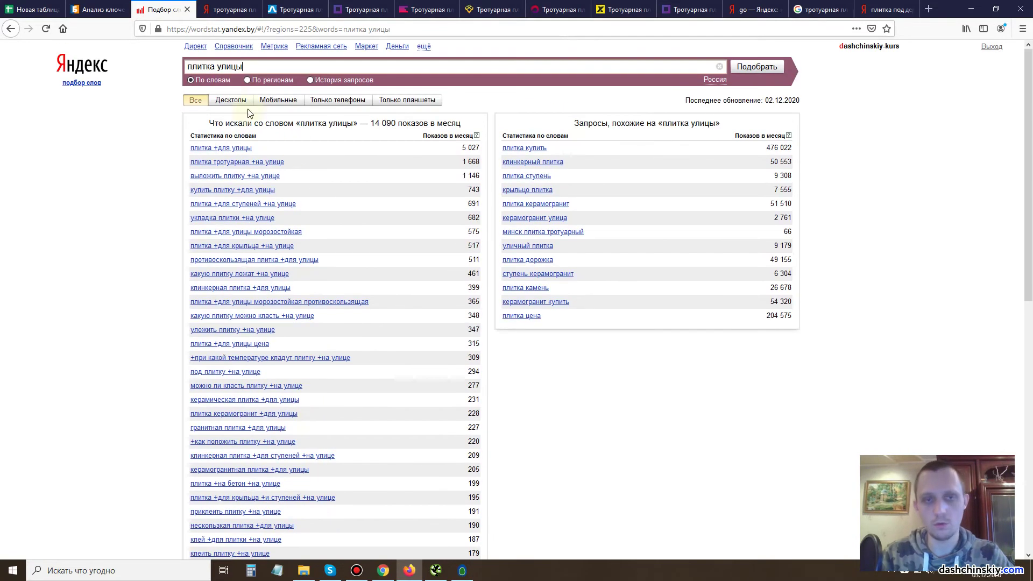
Copy the phrase "плитка улицы" from Wordstat into cell A14 of the keyword table.
left_click_drag(258, 67, 124, 68)
key("ctrl+c")
left_click(32, 10)
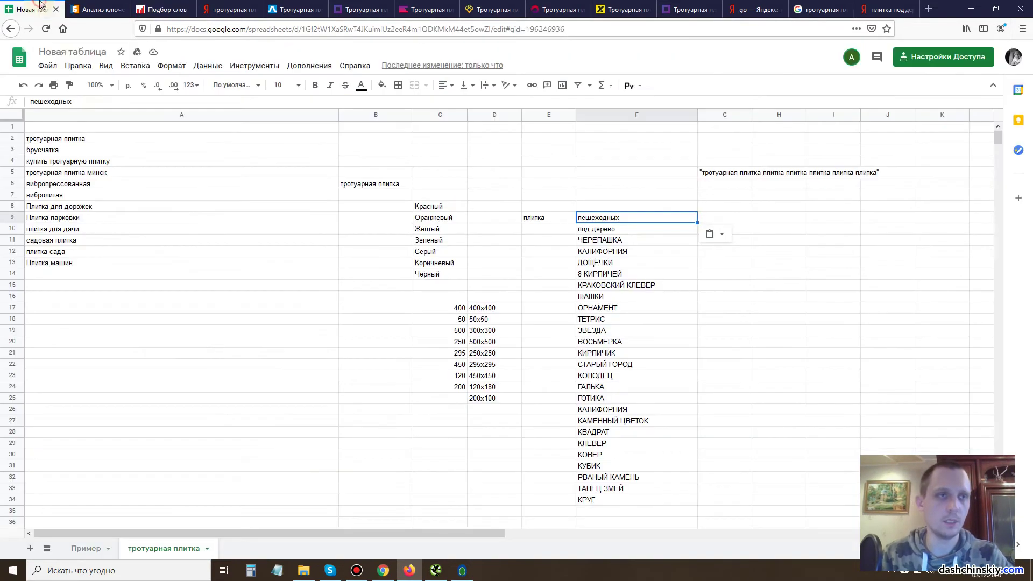
left_click(110, 268)
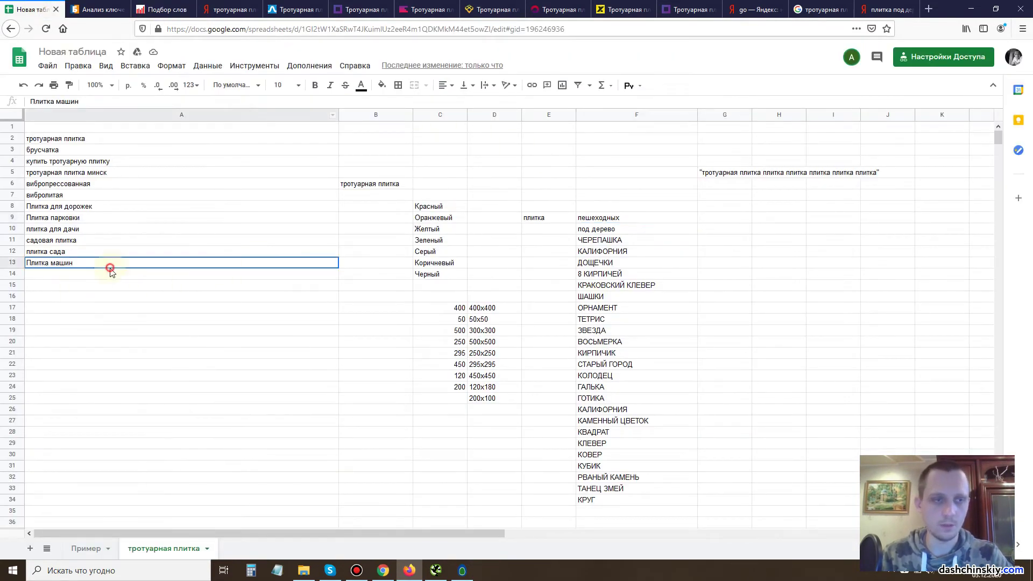
left_click(111, 279)
key("ctrl+v")
Expand the full list of category links on the 21vek.by "Плитка для улицы" page and look through it.
left_click(363, 9)
left_click(427, 9)
left_click(366, 9)
left_click(425, 9)
left_click(429, 174)
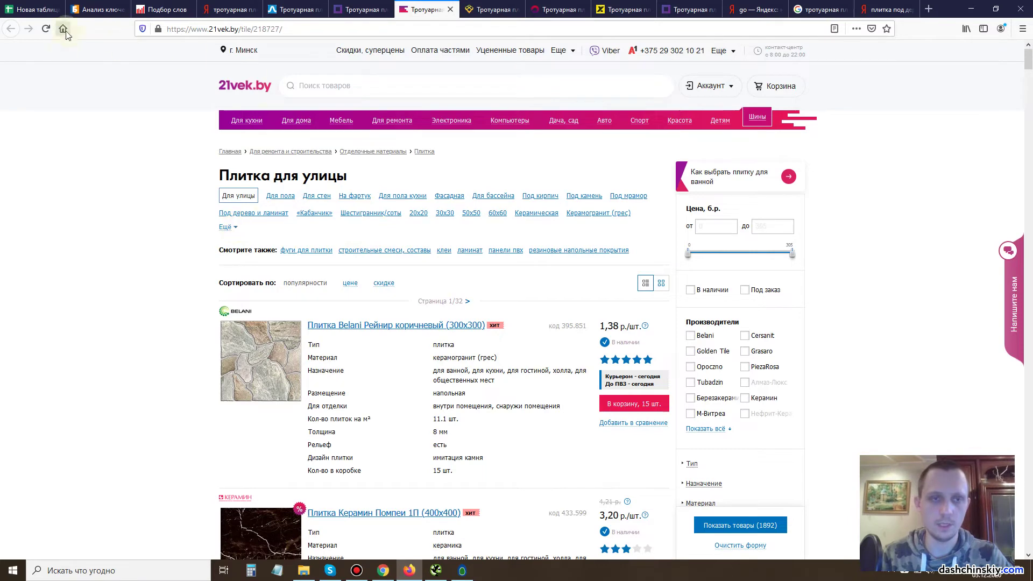
left_click(236, 227)
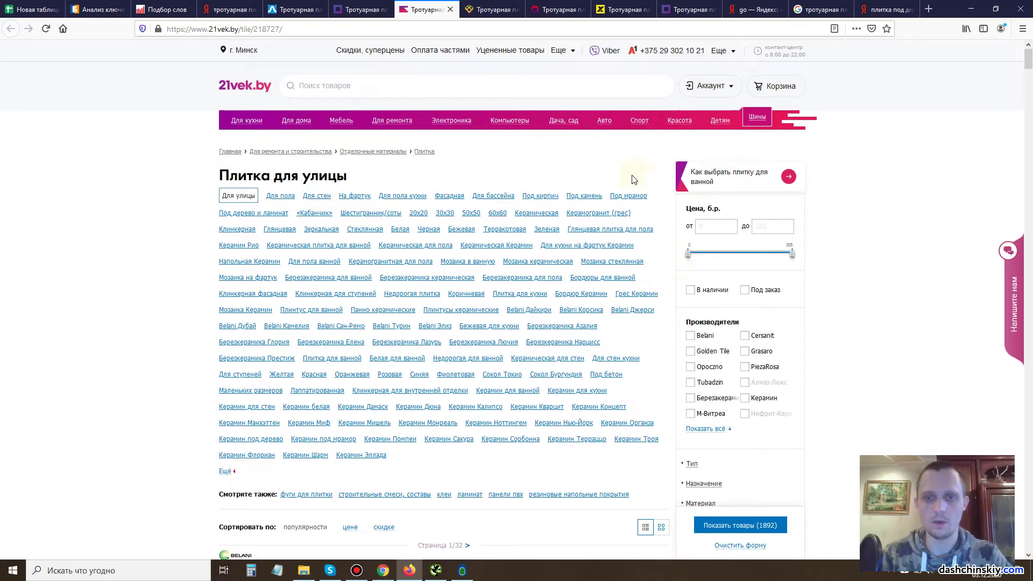
scroll(699, 307, "down", 15)
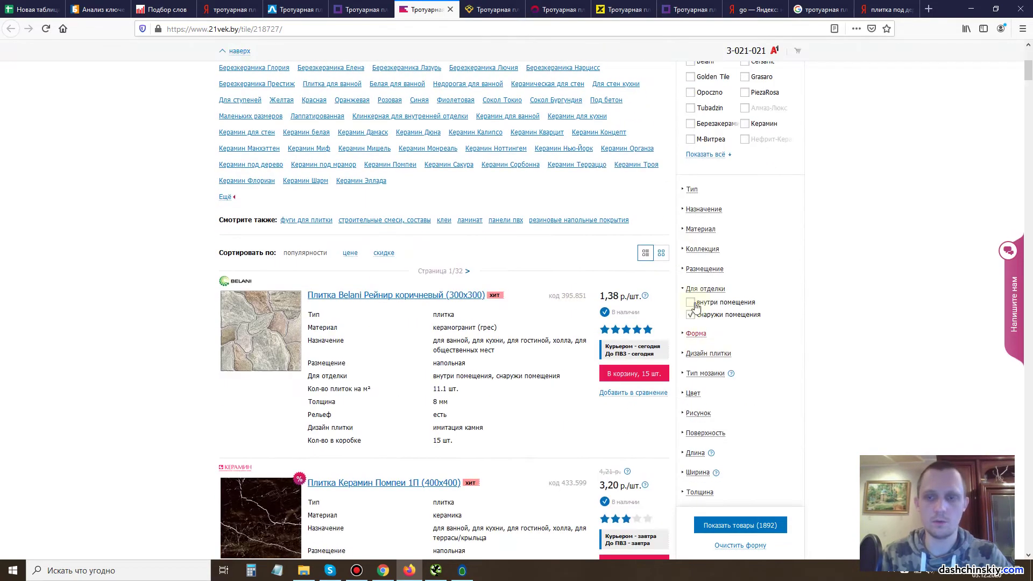
scroll(723, 313, "up", 13)
scroll(723, 313, "up", 2)
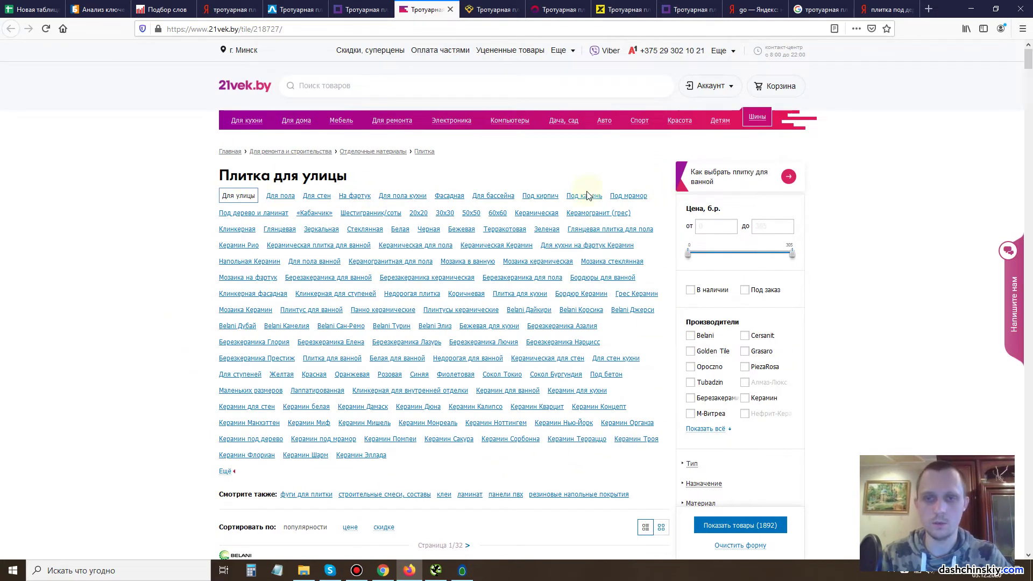
Expand the material, purpose and type filters on the 21vek.by tile page and review their options.
scroll(208, 231, "down", 2)
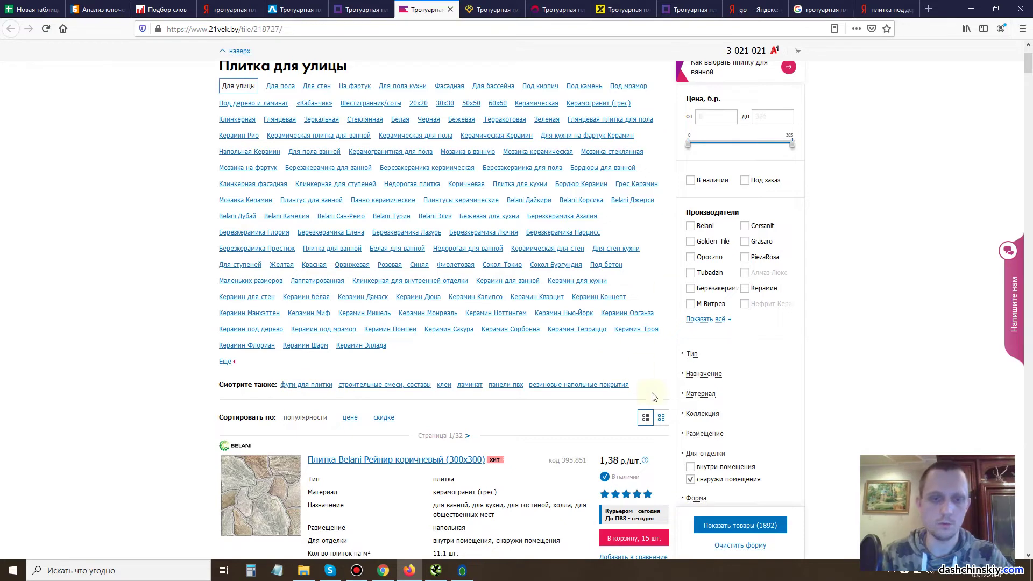
scroll(304, 371, "down", 3)
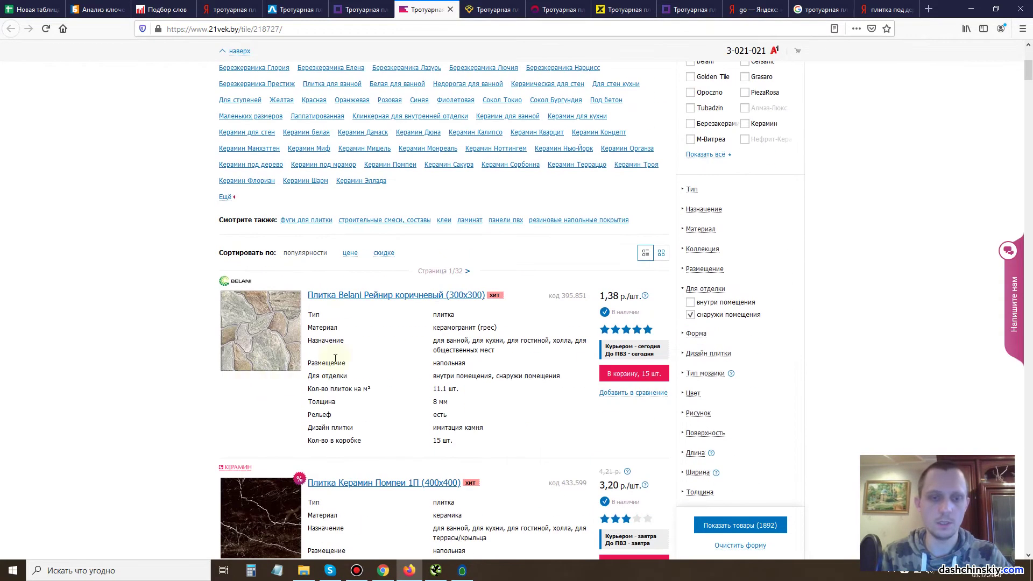
scroll(535, 293, "up", 5)
scroll(825, 194, "down", 6)
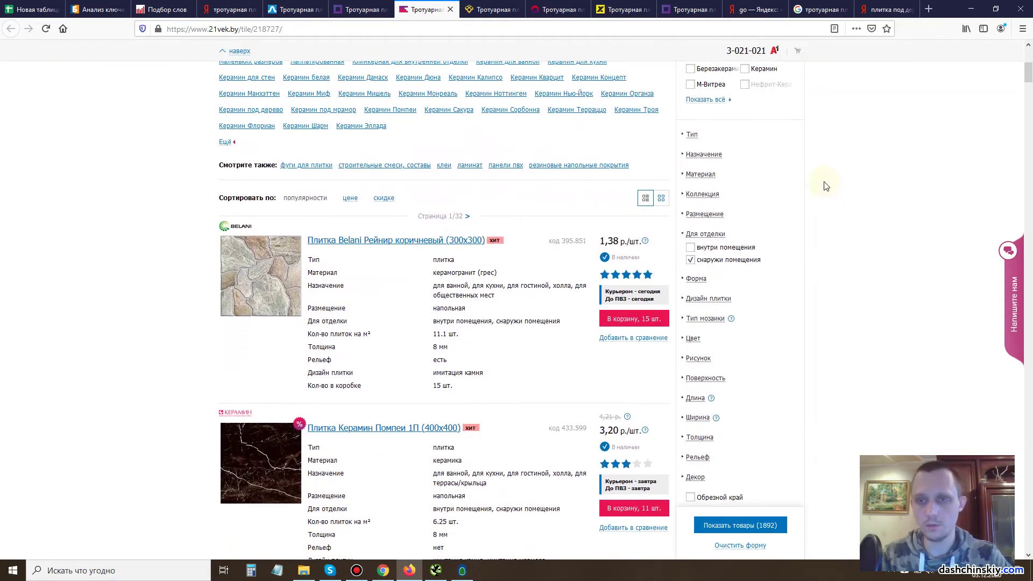
left_click(697, 178)
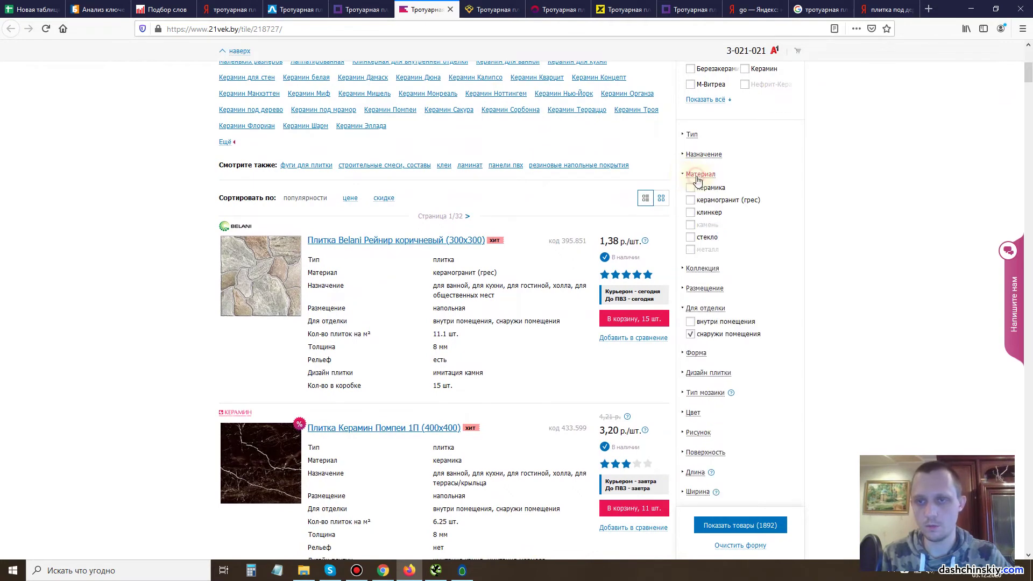
left_click(709, 155)
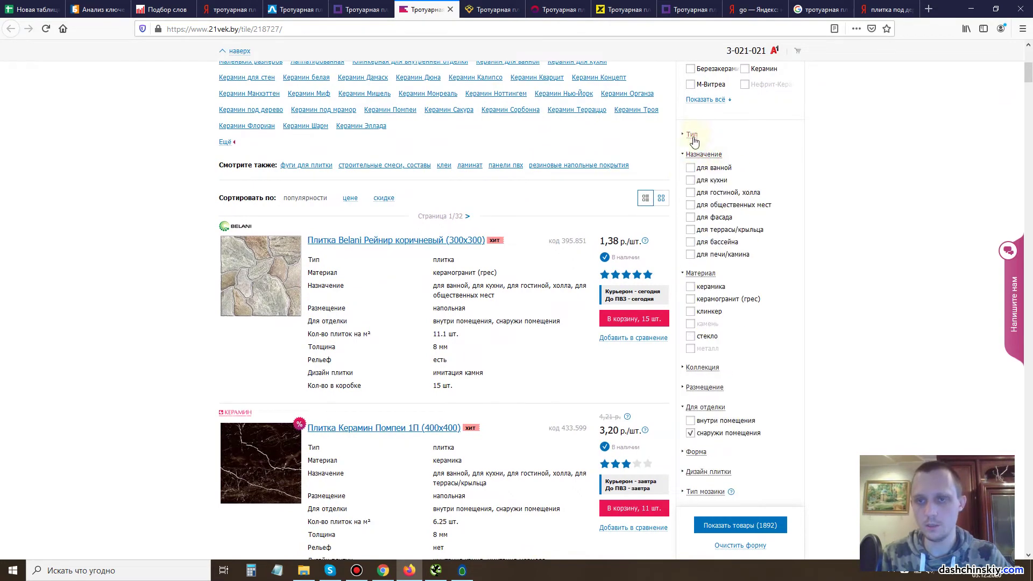
left_click(693, 136)
scroll(846, 198, "down", 7)
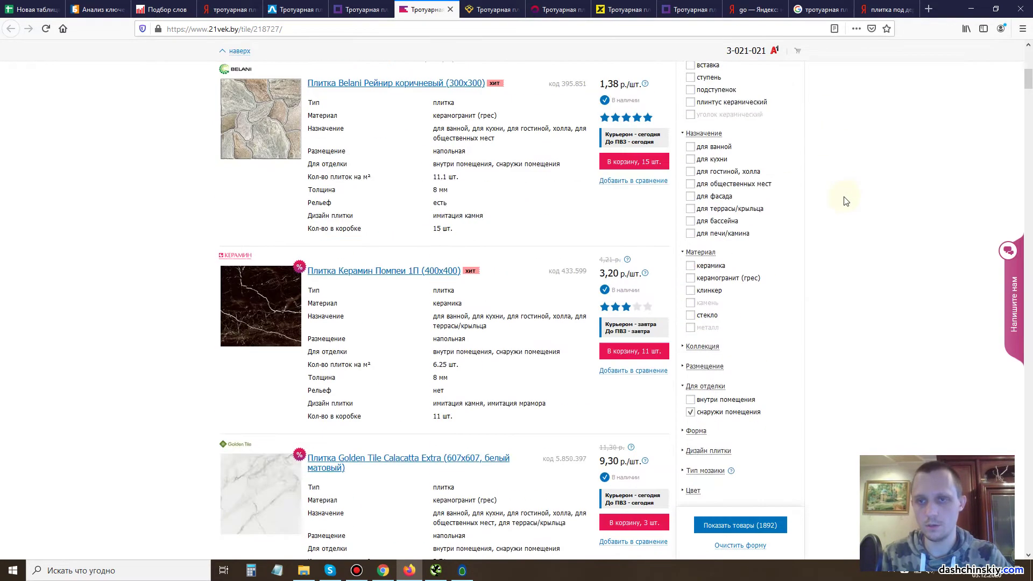
scroll(795, 214, "up", 8)
scroll(434, 247, "down", 1)
scroll(291, 154, "up", 6)
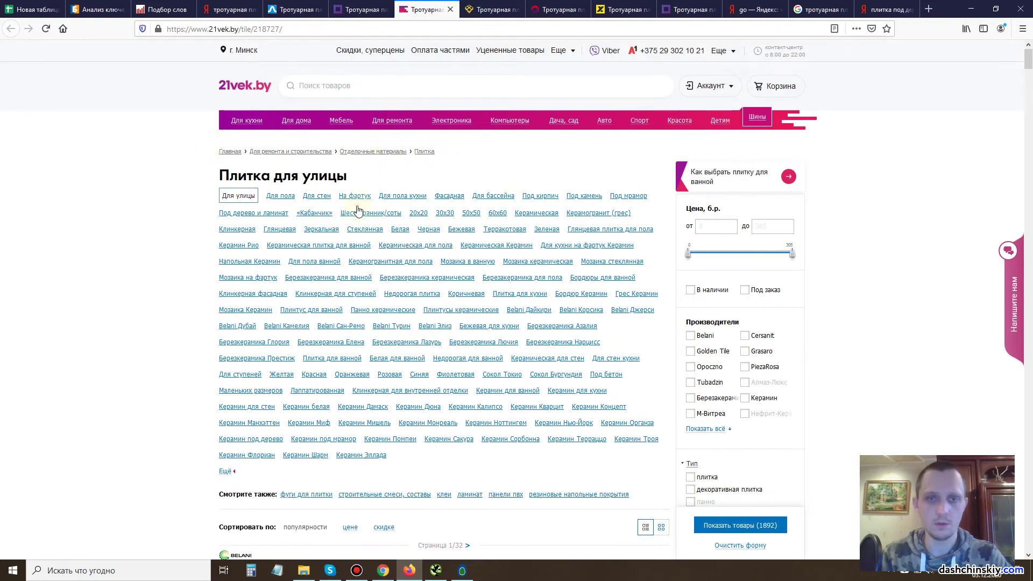
left_click(487, 9)
left_click(425, 9)
scroll(562, 205, "down", 6)
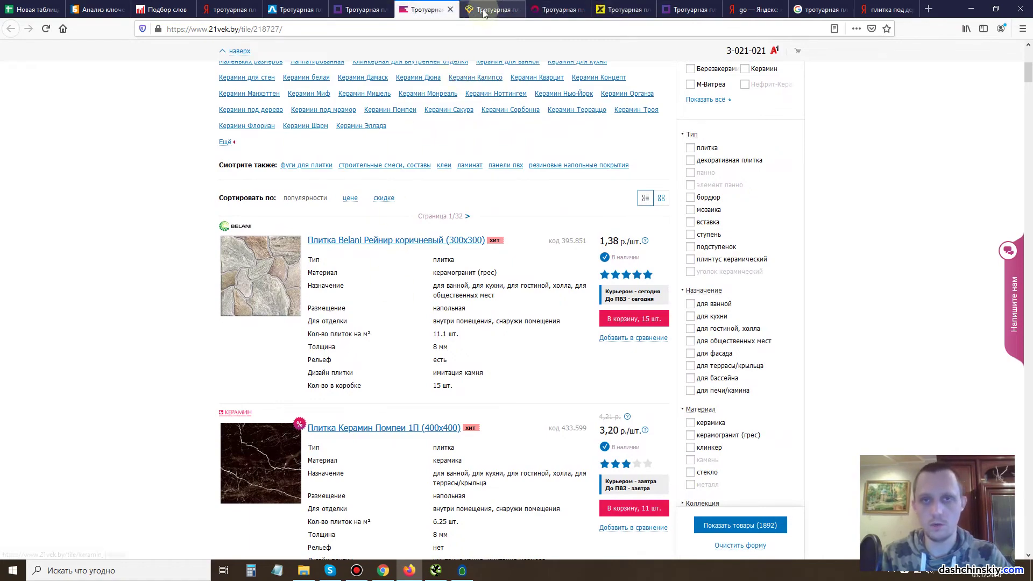
Review the material, production method, shape, colour, size and feature filters on the pulscen.by paving tile page.
key("ctrl+shift+Tab")
key("ctrl+shift+Tab")
scroll(212, 399, "down", 7)
scroll(101, 414, "down", 2)
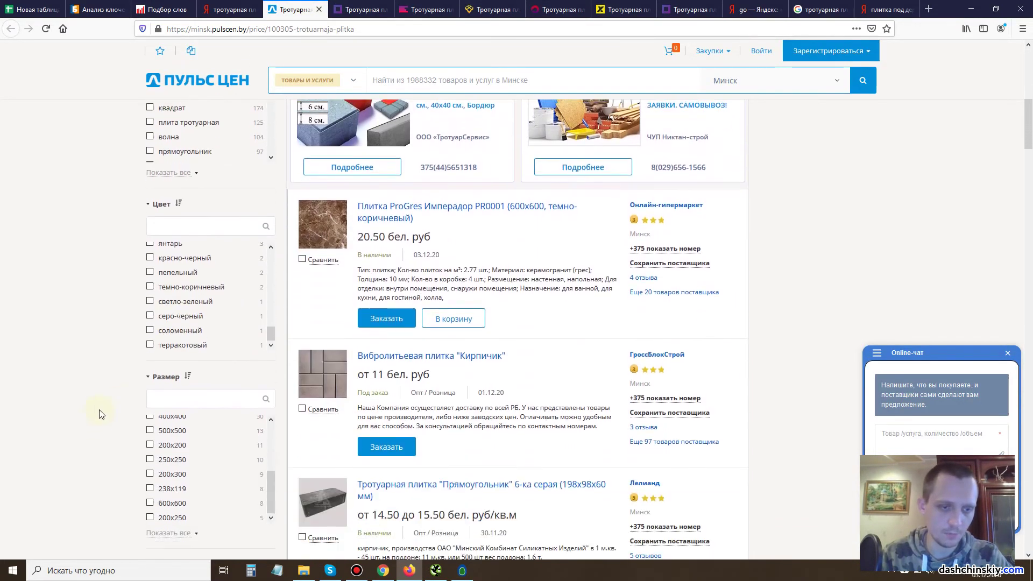
scroll(141, 383, "up", 4)
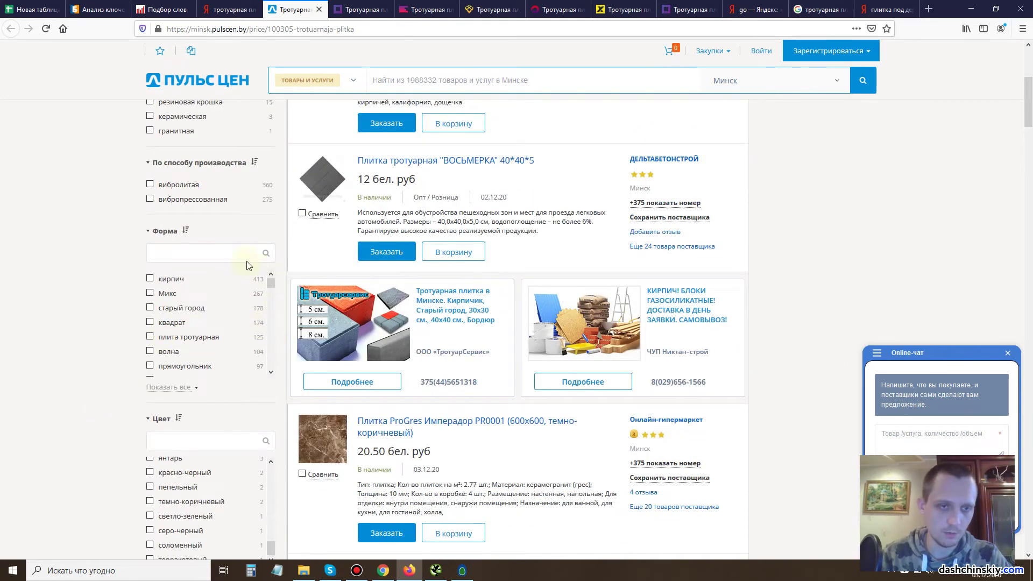
scroll(248, 265, "up", 2)
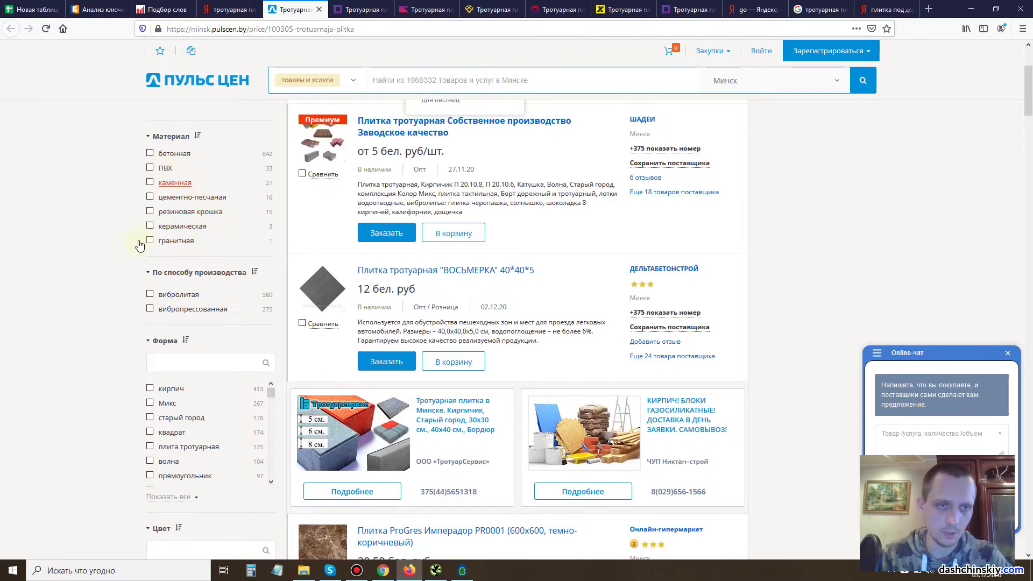
scroll(50, 379, "down", 5)
scroll(226, 329, "up", 3)
scroll(76, 351, "down", 10)
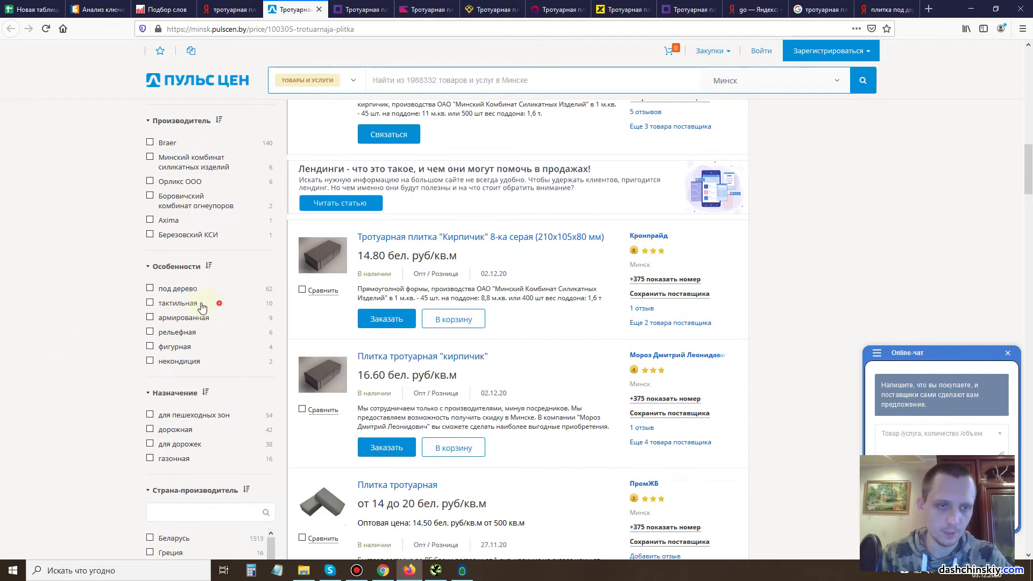
Look up "плитка тактильная" in Wordstat.
left_click(163, 7)
type("плитка тактильная")
left_click(756, 69)
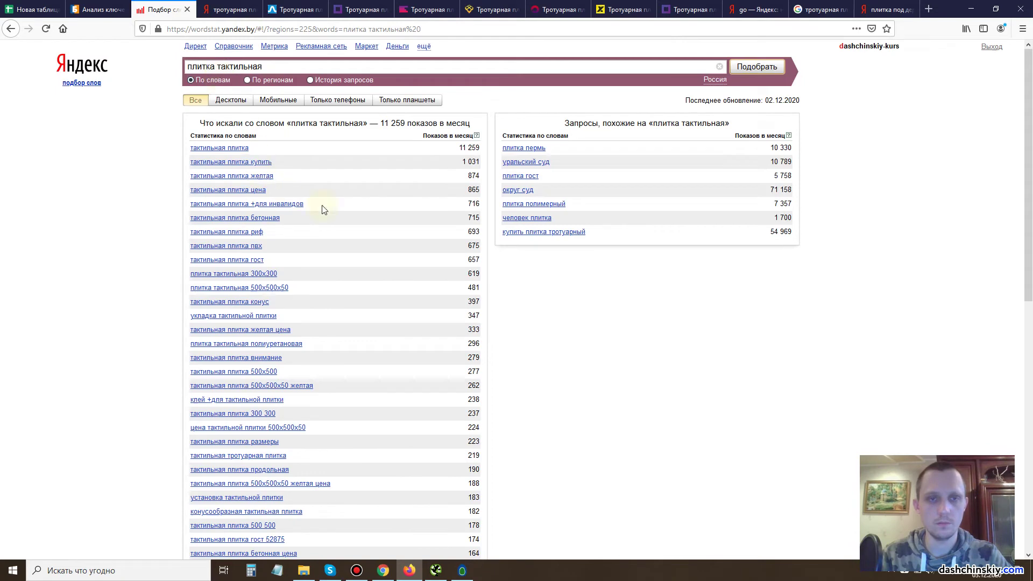
Copy the word "тактильная" from the Wordstat query into cell F35 of the keyword table.
triple_click(247, 66)
left_click(272, 66)
left_click_drag(272, 66, 203, 66)
key("ctrl+c")
left_click(42, 7)
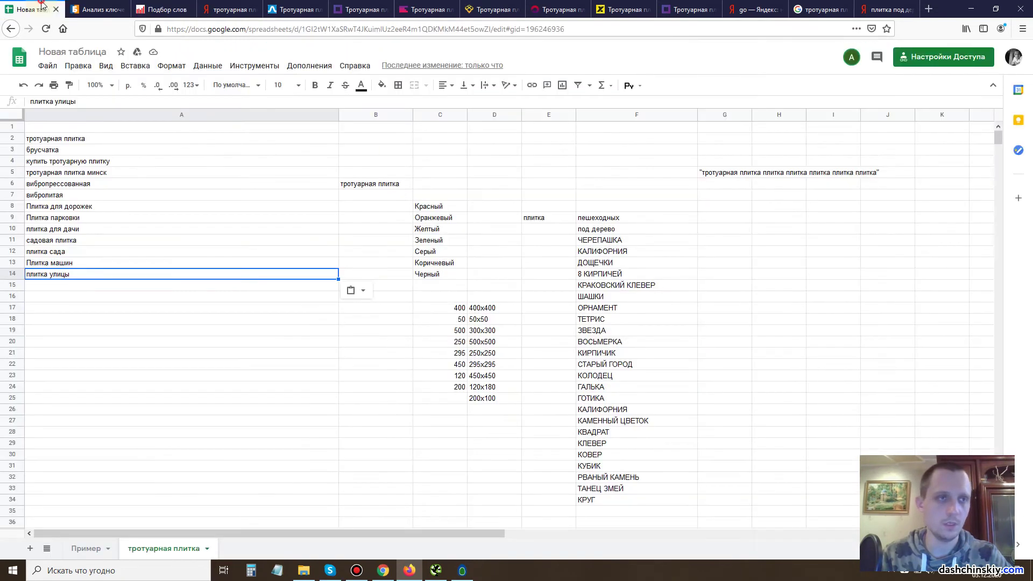
left_click(607, 512)
key("ctrl+v")
left_click(767, 433)
Look through the paving tile catalogue on zavod-plitki.by for tile names, colours and sizes.
left_click(490, 9)
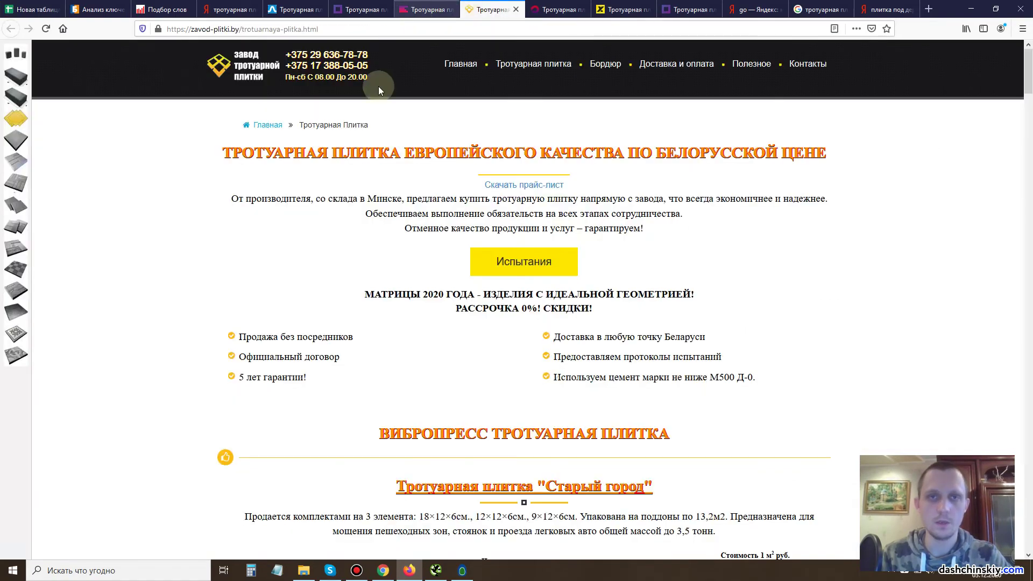
scroll(334, 215, "down", 11)
scroll(489, 330, "up", 8)
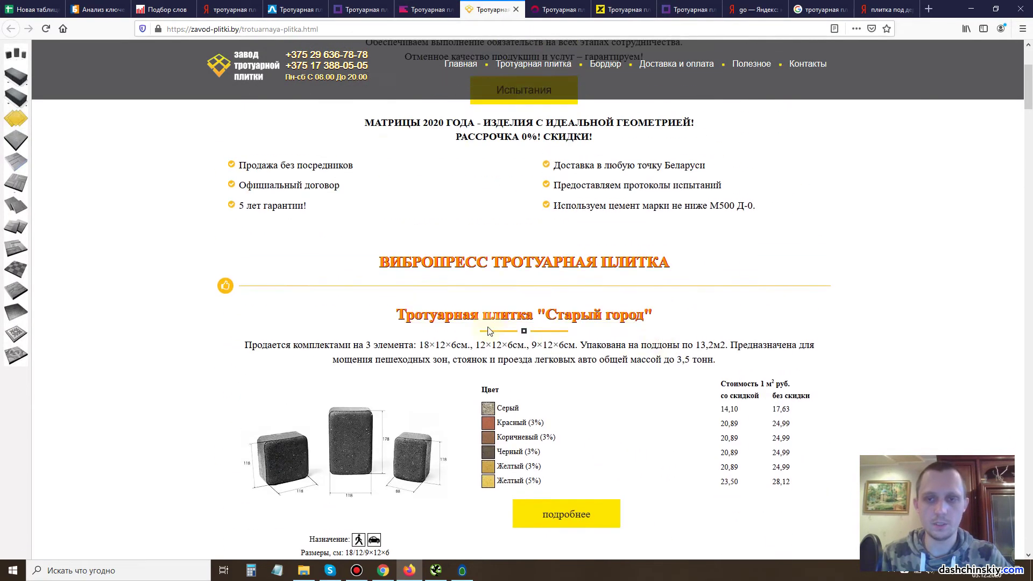
scroll(489, 269, "up", 3)
scroll(505, 294, "down", 7)
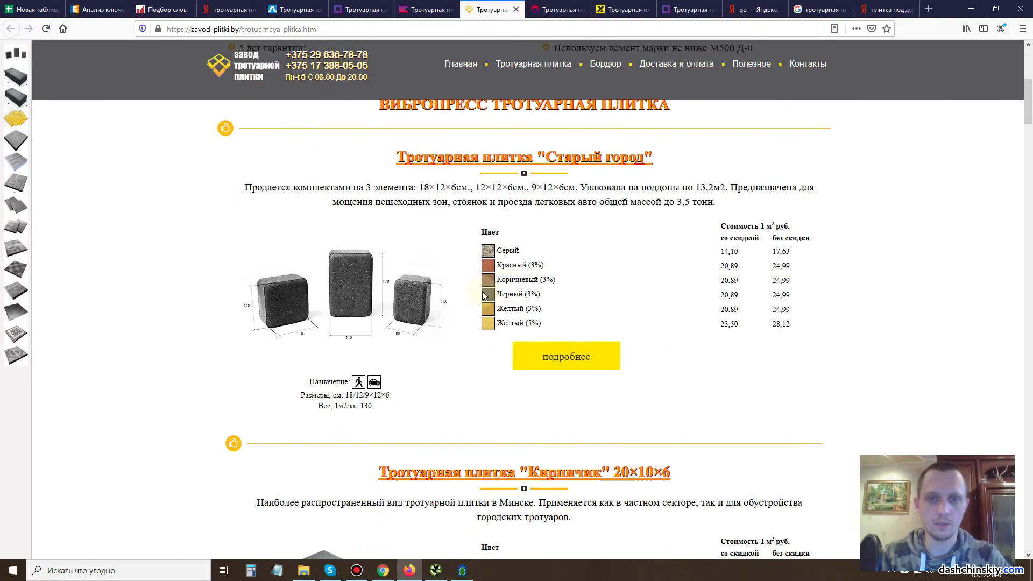
Open the "Старый город" tile page on zavod-plitki.by and examine its characteristics, related products and listed element sizes.
left_click(525, 156)
scroll(571, 139, "down", 2)
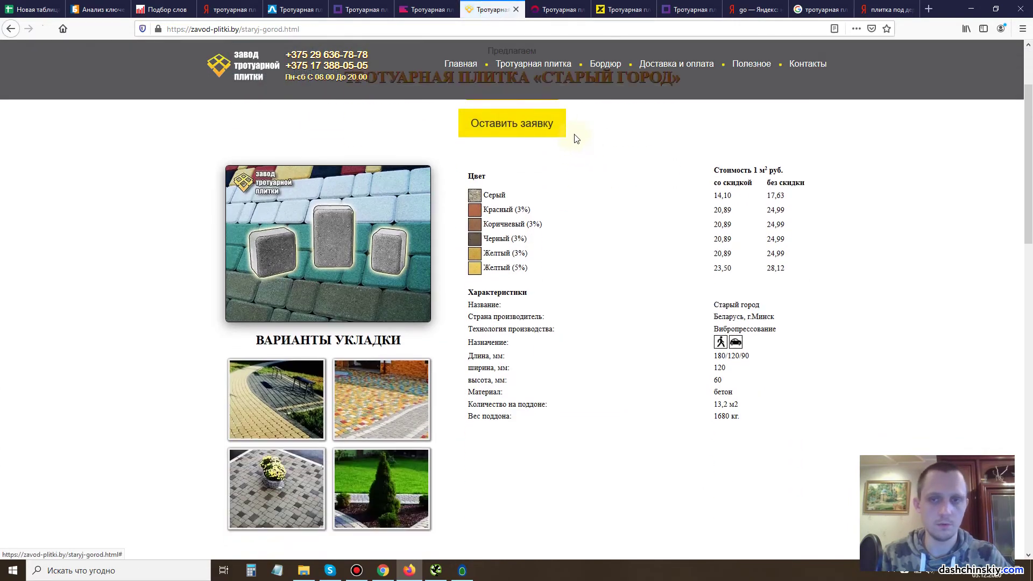
scroll(491, 202, "down", 6)
scroll(489, 202, "down", 6)
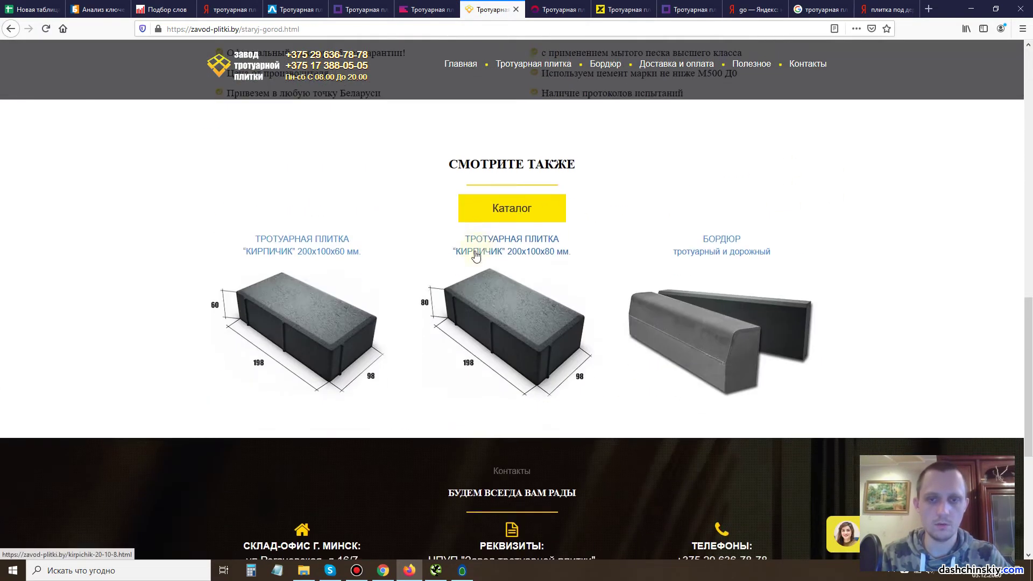
scroll(472, 253, "up", 8)
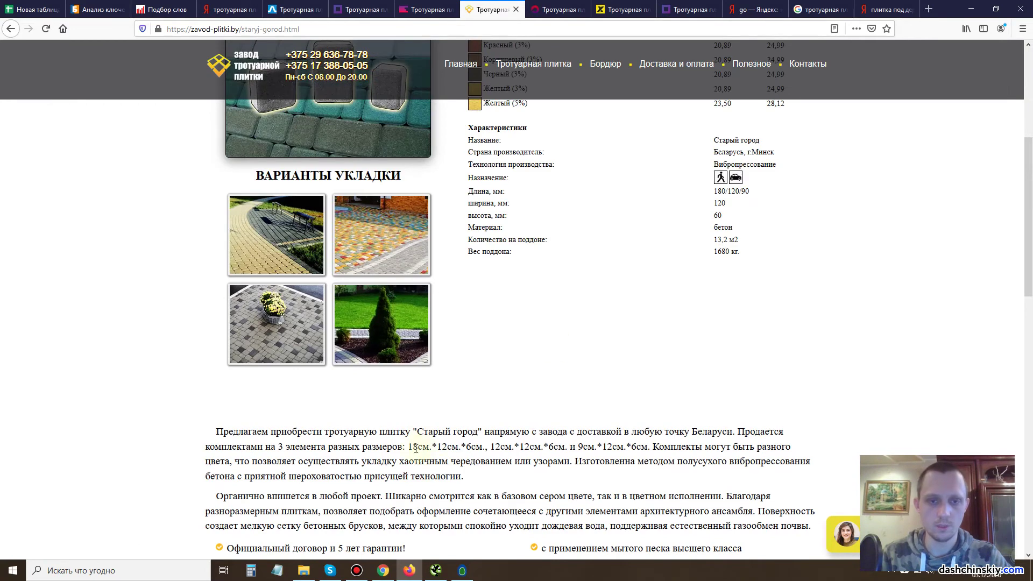
left_click_drag(438, 446, 635, 445)
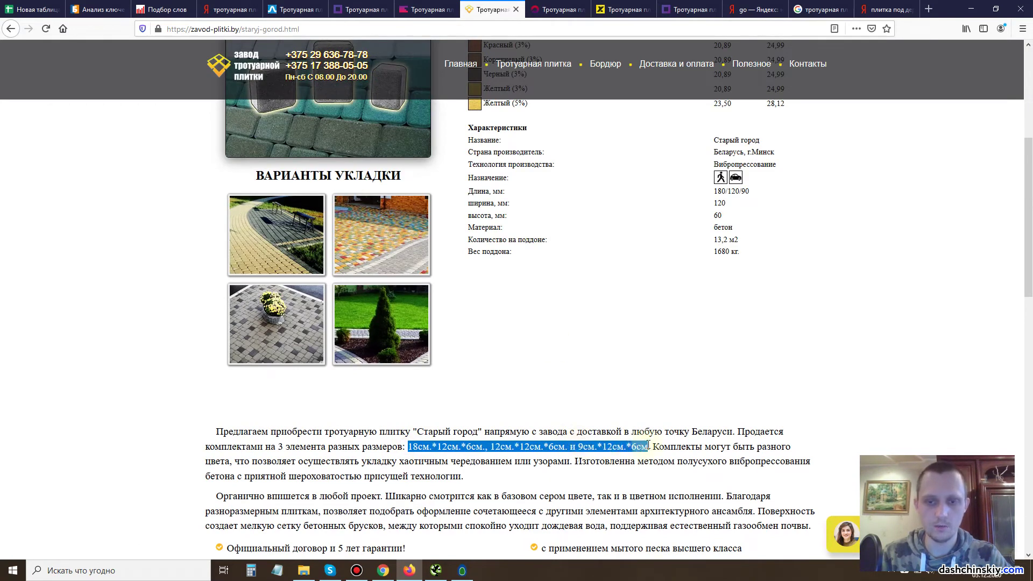
left_click(526, 369)
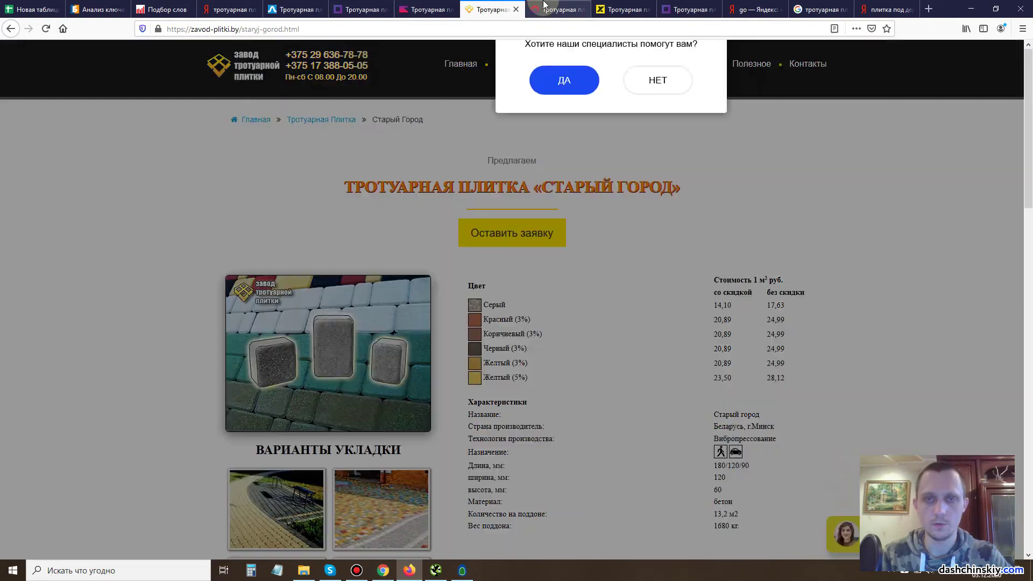
Close the budnirb.by tab, look through the tile catalogues on stroymarcet.by and lansi.by, and return to the Google results for "тротуарная плитка".
left_click(557, 9)
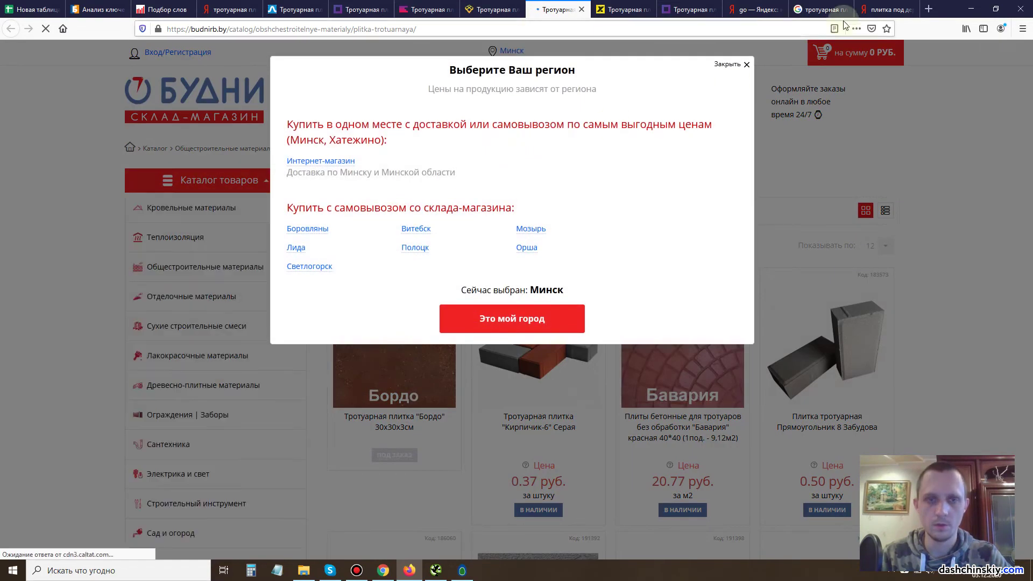
left_click(581, 9)
scroll(300, 327, "down", 6)
scroll(635, 210, "down", 5)
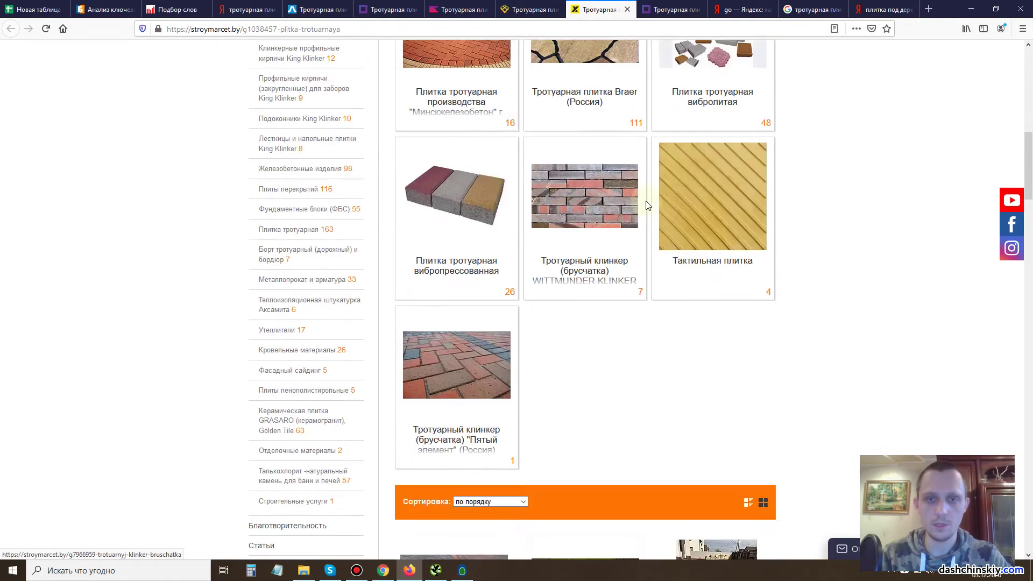
left_click(665, 5)
scroll(472, 256, "down", 12)
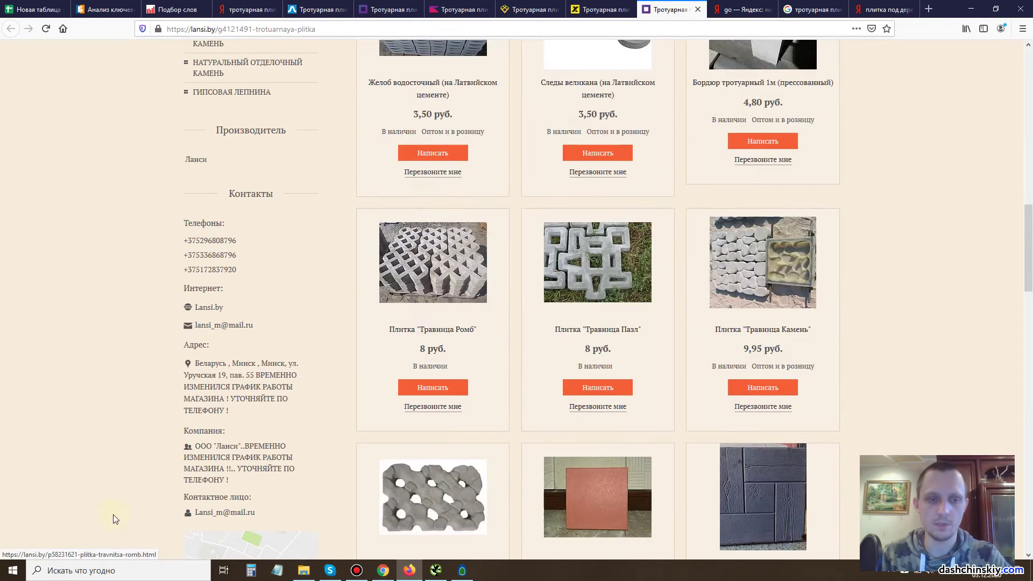
left_click(745, 10)
left_click(812, 9)
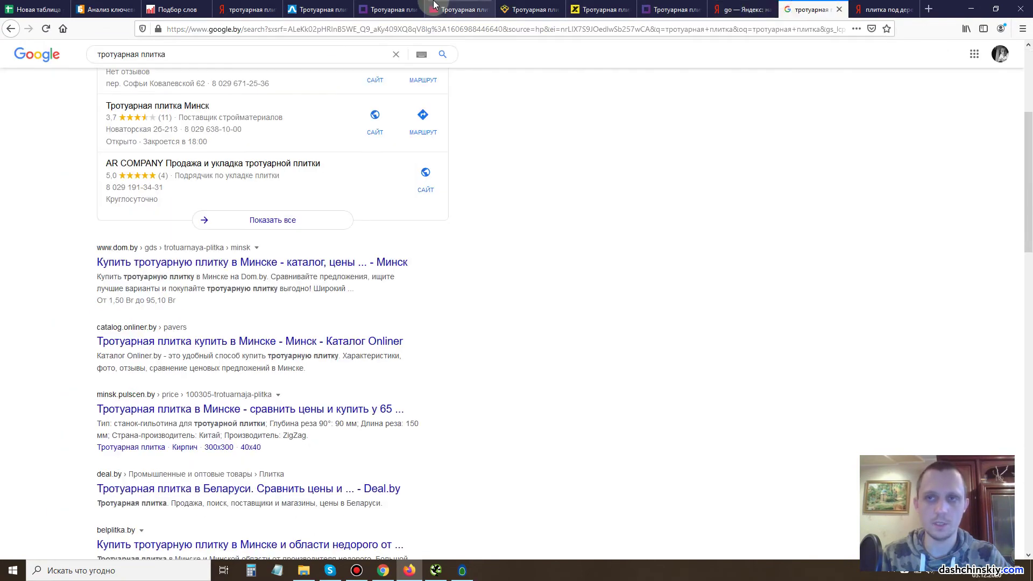
Switch to Screaming Frog SEO Spider and examine the size-related page titles in the belplitka.by crawl.
left_click(437, 570)
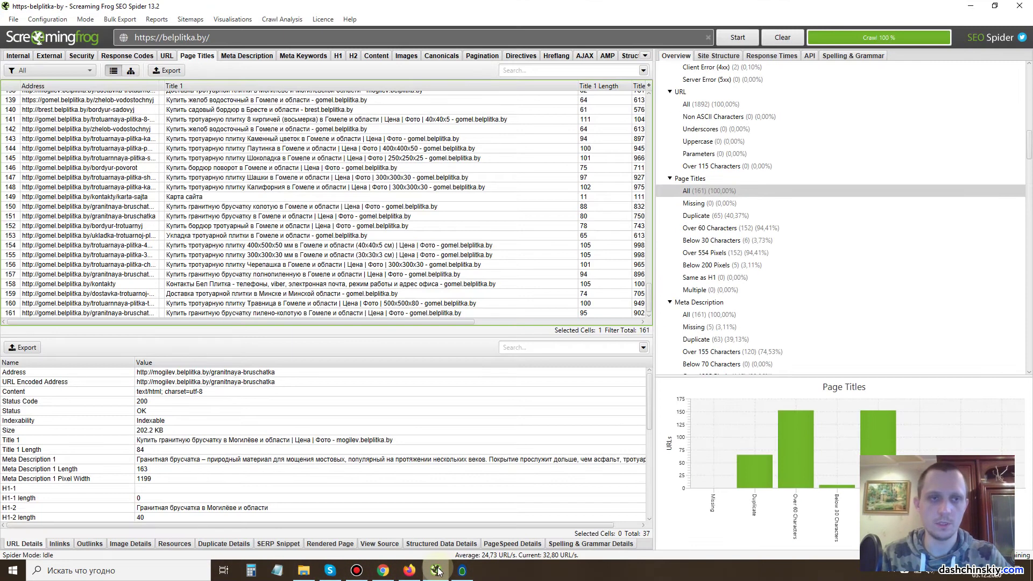
left_click(415, 245)
left_click(256, 258)
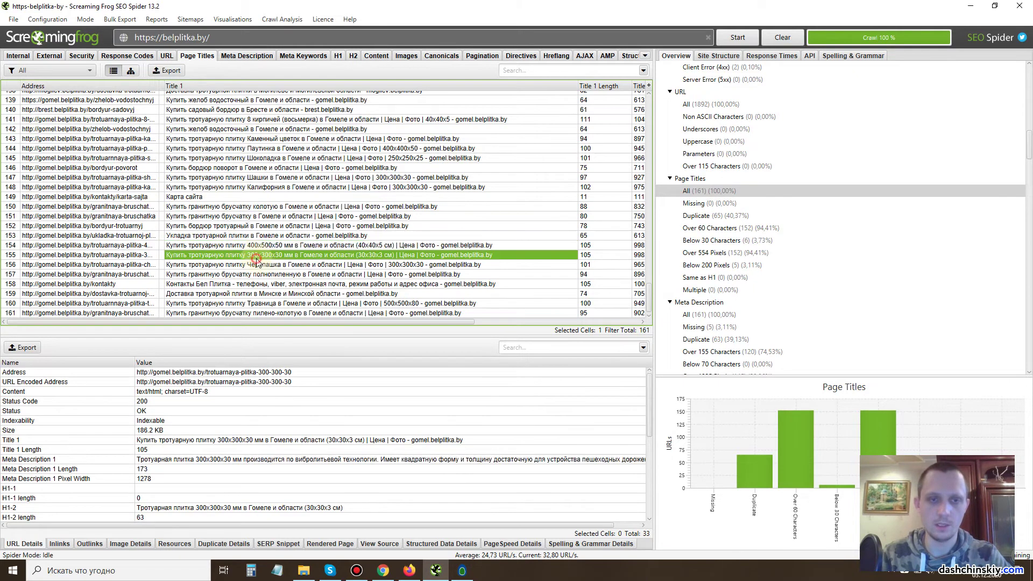
key("Down")
key("Up")
key("Up")
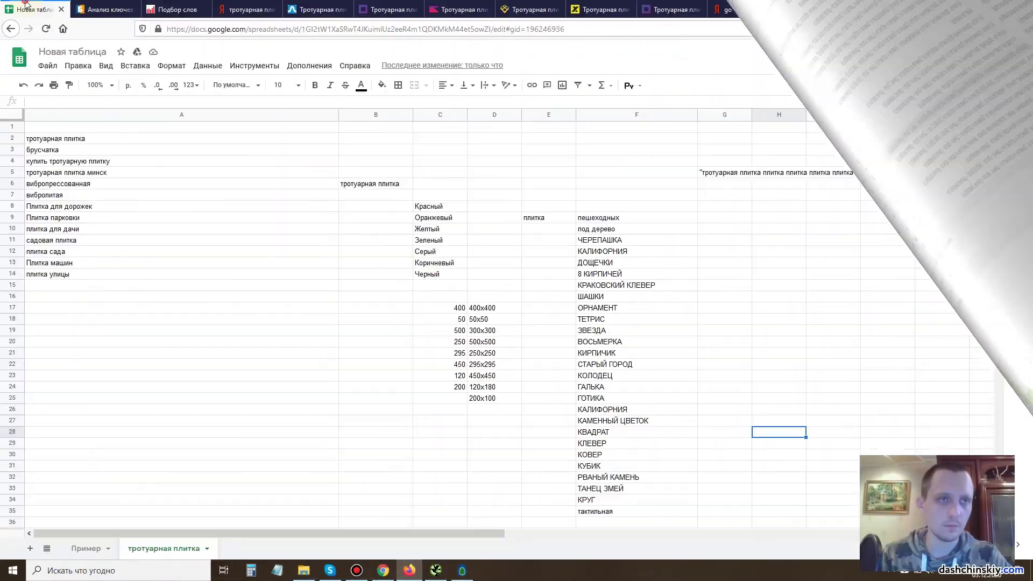
In the keyword table, enter the size 40х40 in cell D26 and copy 40 into cell C25.
left_click(492, 412)
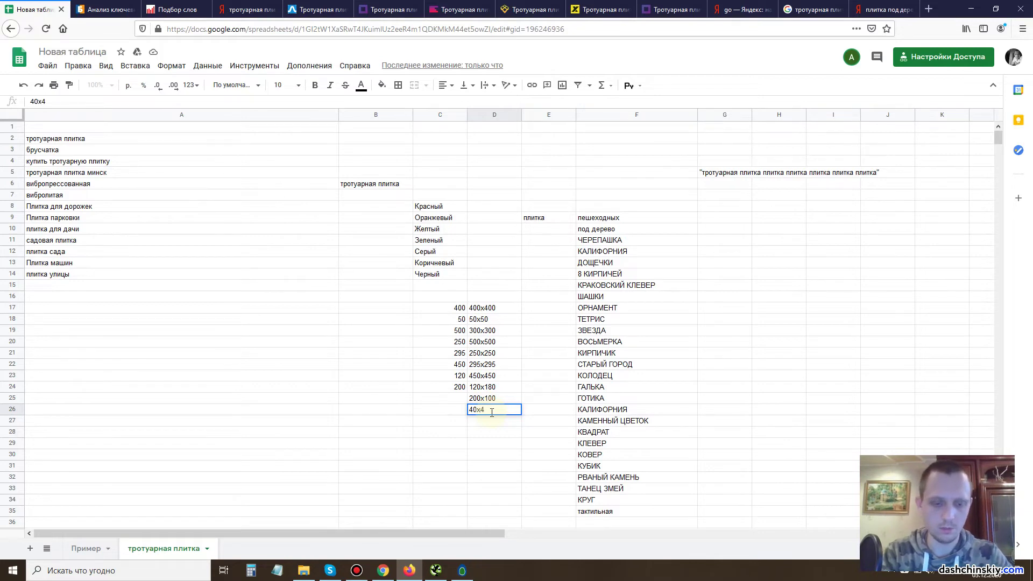
double_click(491, 412)
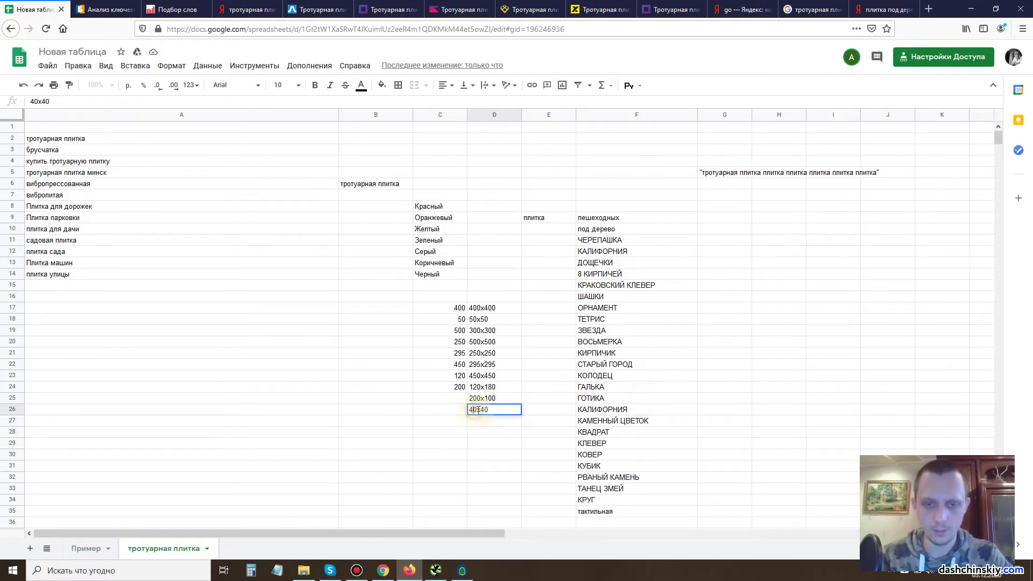
key("ctrl+c")
left_click(449, 399)
key("ctrl+v")
left_click(422, 431)
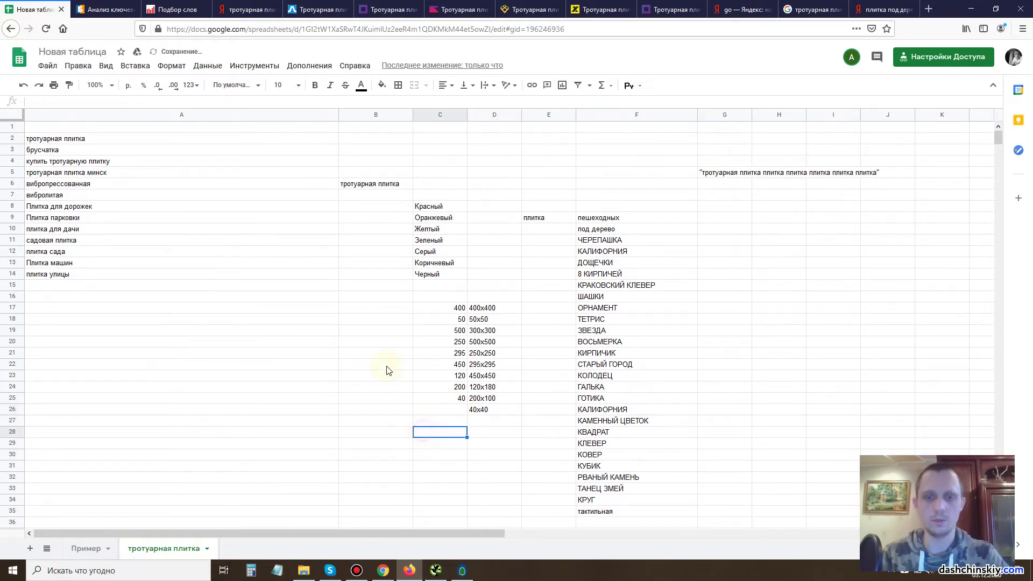
Switch to Букварикс and open its word combiner tool, "Комбинатор слов".
left_click(105, 10)
mouse_move(911, 55)
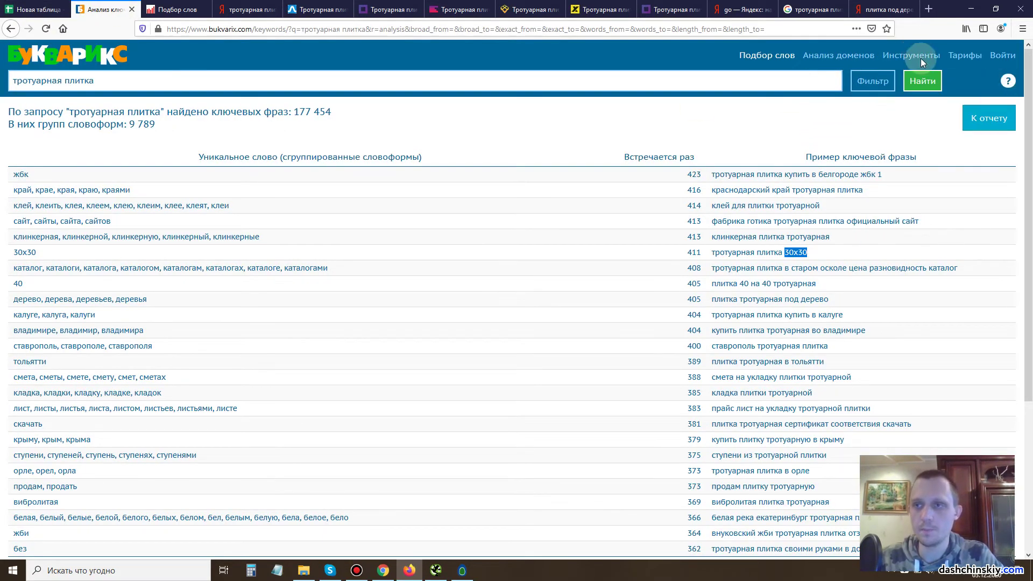
mouse_move(824, 59)
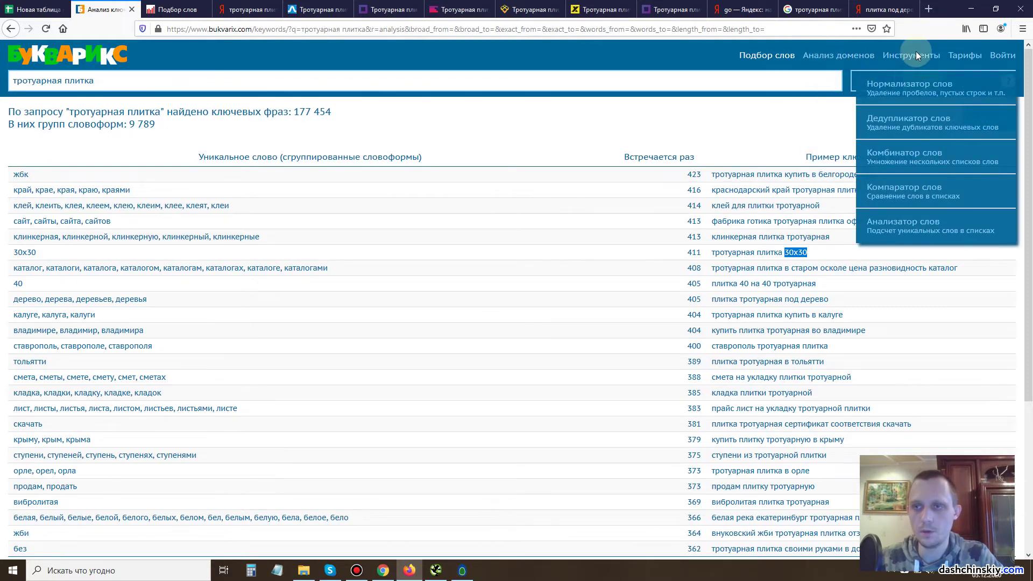
left_click(944, 156)
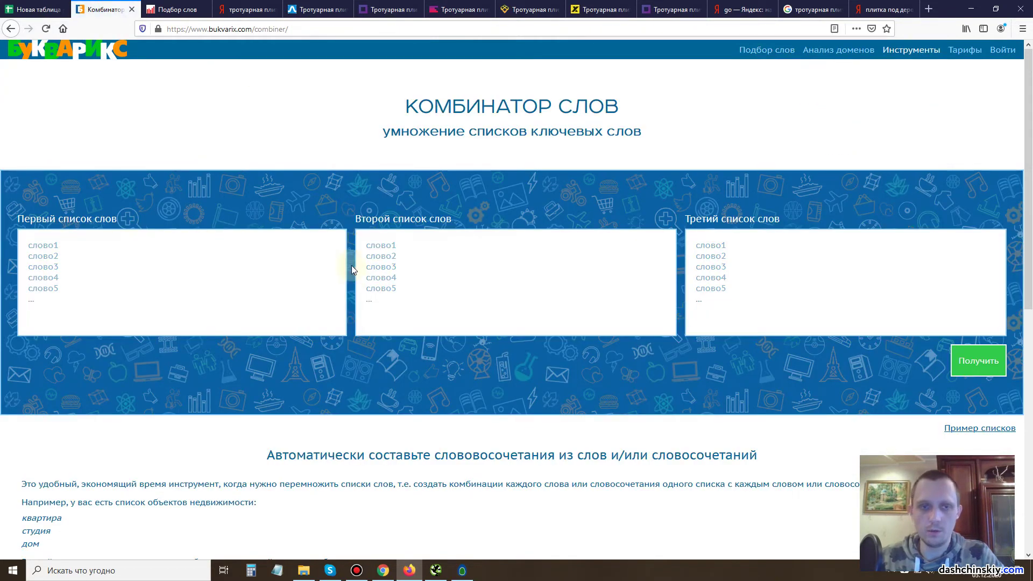
Copy "плитка" from cell E9 of the keyword table into the combiner's first word list.
left_click(36, 8)
left_click(535, 224)
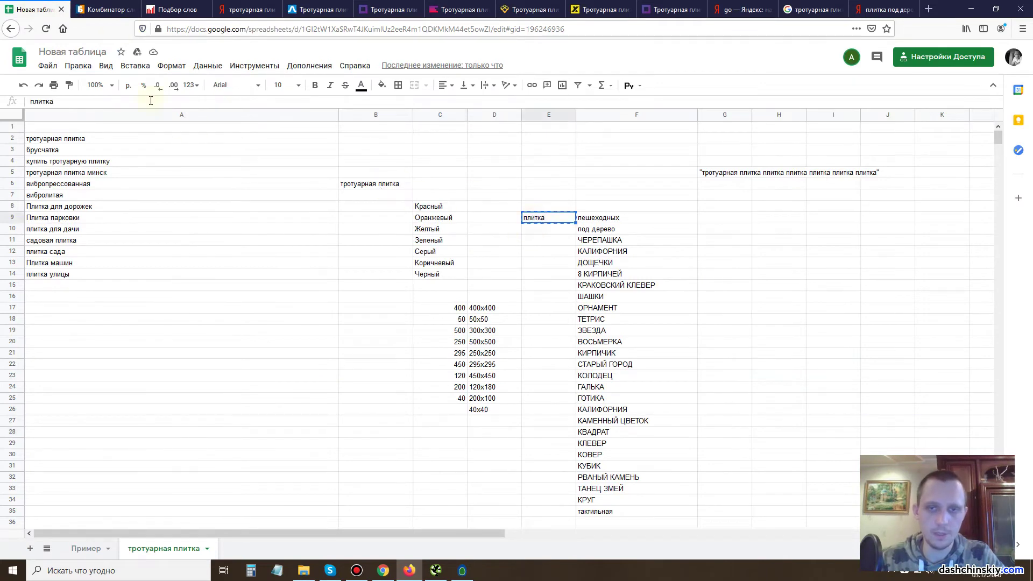
left_click(105, 9)
left_click(172, 291)
type("плитка")
Copy the tile descriptors in F9:F35 of the keyword table into the combiner's second word list.
left_click(35, 8)
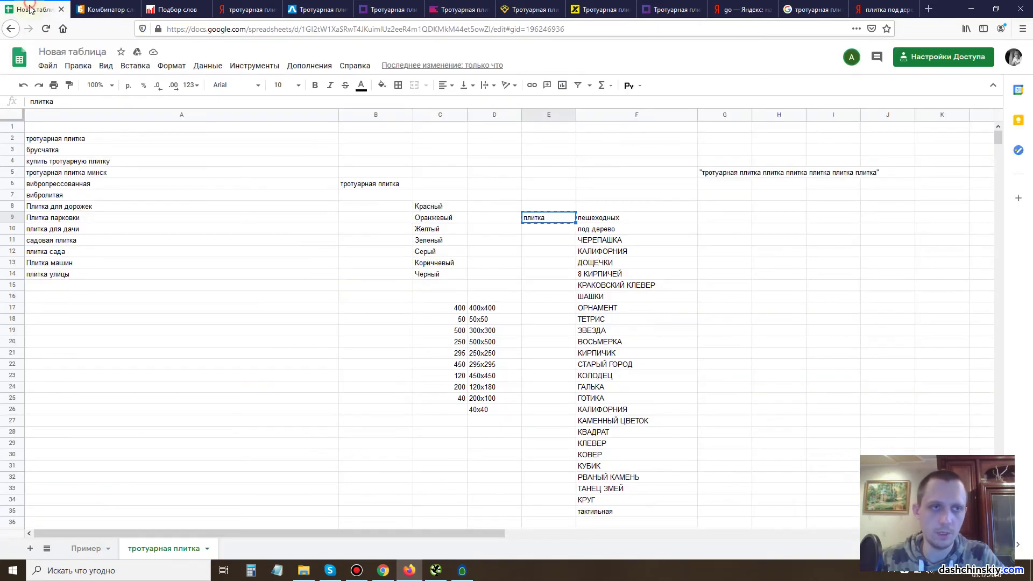
left_click(589, 276)
left_click(603, 219)
left_click(630, 511, "shift")
key("ctrl+c")
left_click(105, 9)
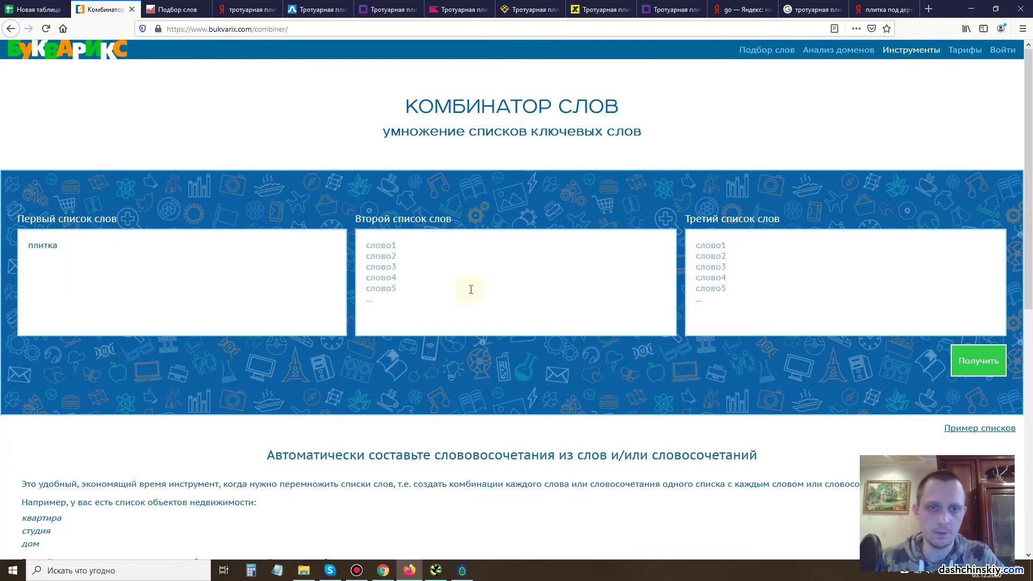
key("ctrl+v")
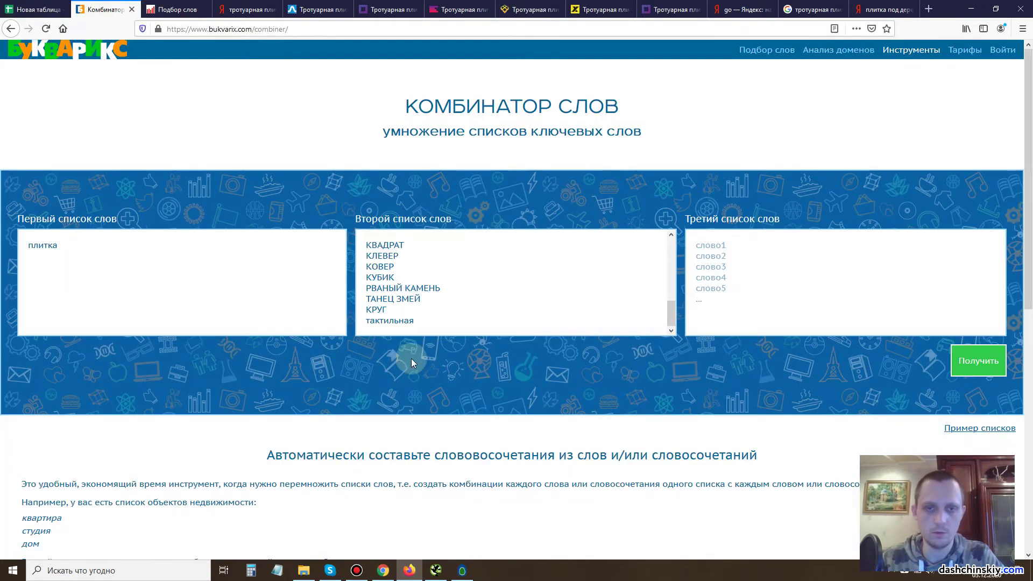
Generate the combinations of the two word lists and copy all the resulting phrases.
left_click(978, 360)
scroll(250, 262, "down", 5)
scroll(237, 254, "up", 5)
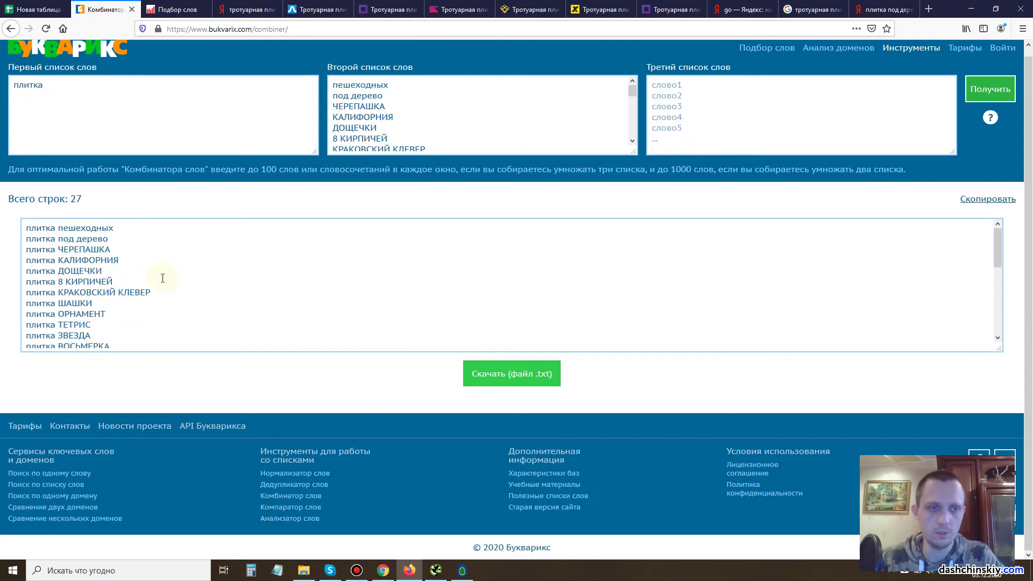
left_click(35, 240)
key("ctrl+a")
key("ctrl+c")
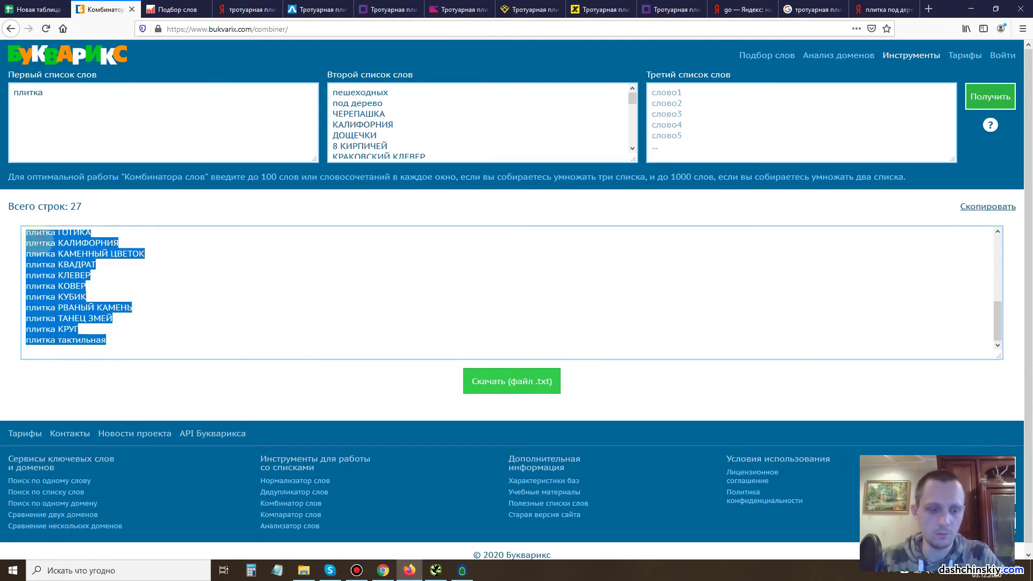
Paste the combined "плитка" phrases into the keyword table starting at cell I15.
left_click(36, 10)
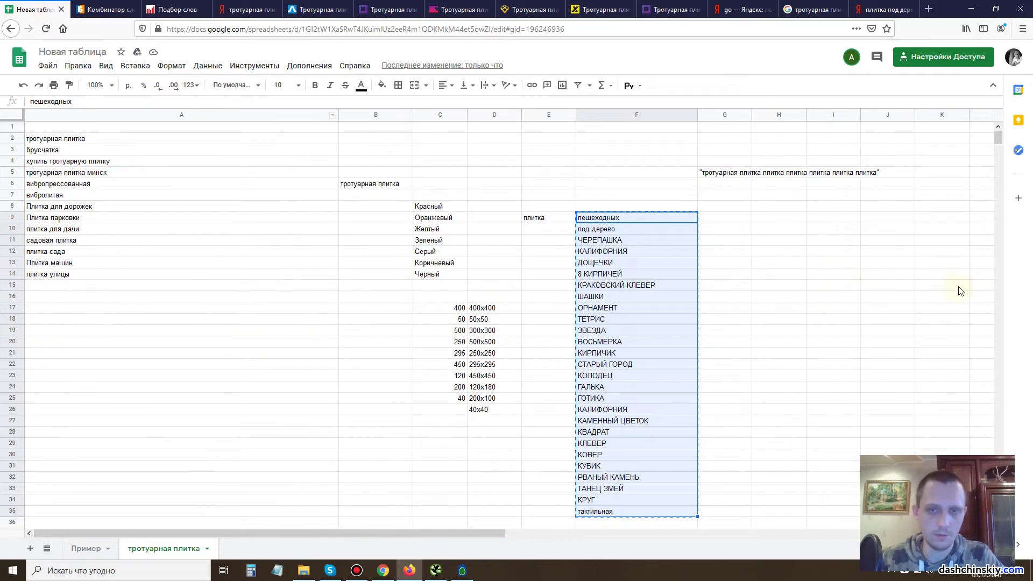
left_click(838, 285)
key("ctrl+v")
scroll(841, 366, "down", 5)
scroll(774, 307, "up", 5)
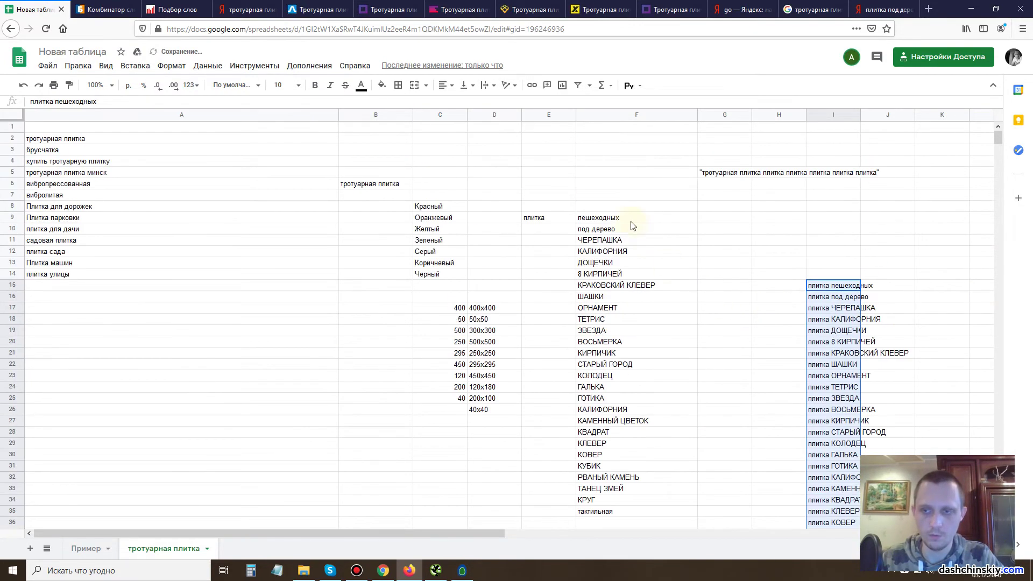
Clear the tile descriptors in F9:F35 of the keyword table.
left_click_drag(629, 223, 609, 511)
key("Delete")
left_click(539, 317)
left_click(534, 217)
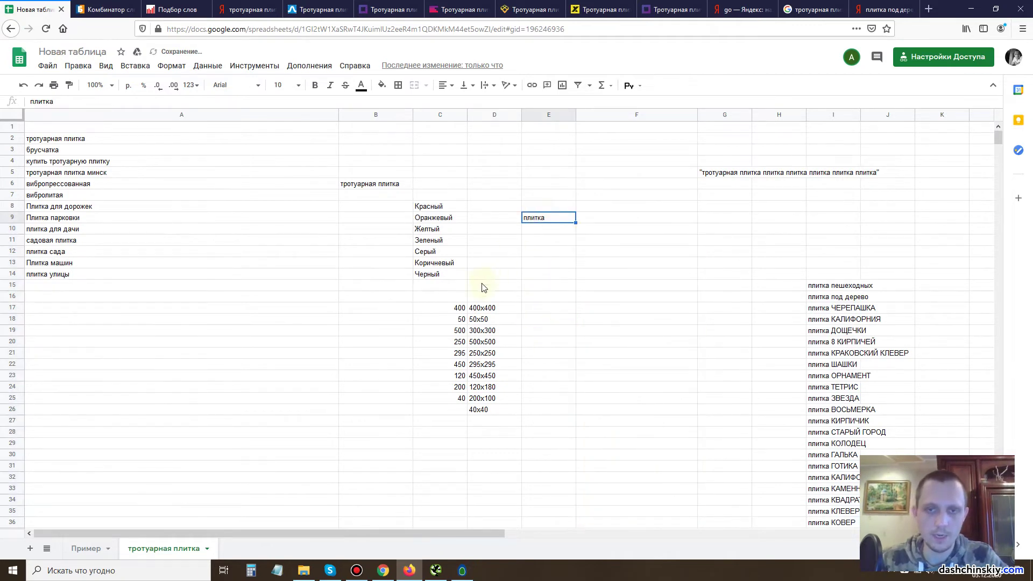
left_click(105, 9)
left_click(35, 9)
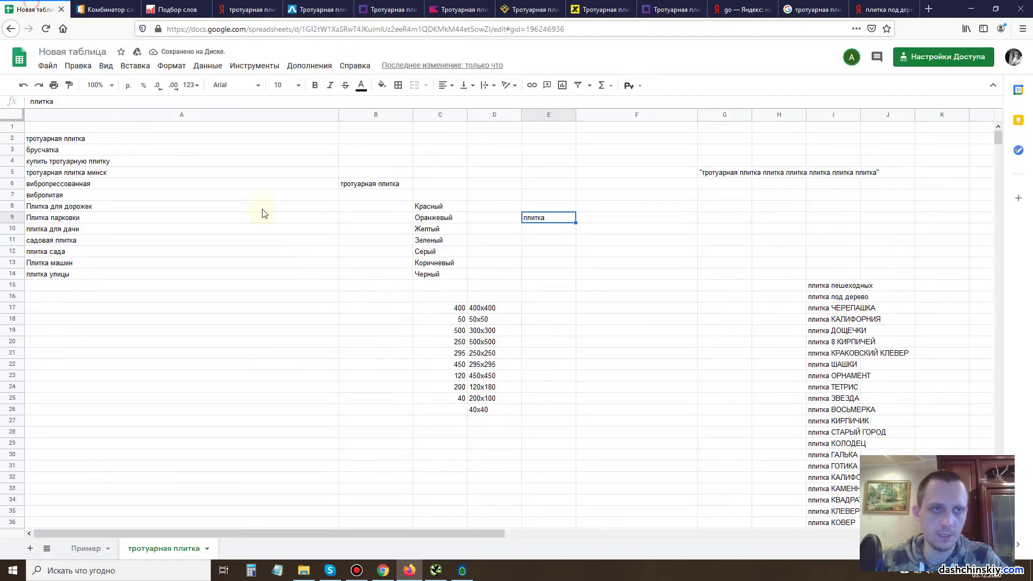
Replace the combiner's second word list with the single-number tile sizes from C17:C25 of the keyword table.
left_click(456, 353)
left_click_drag(456, 307, 460, 400)
key("ctrl+c")
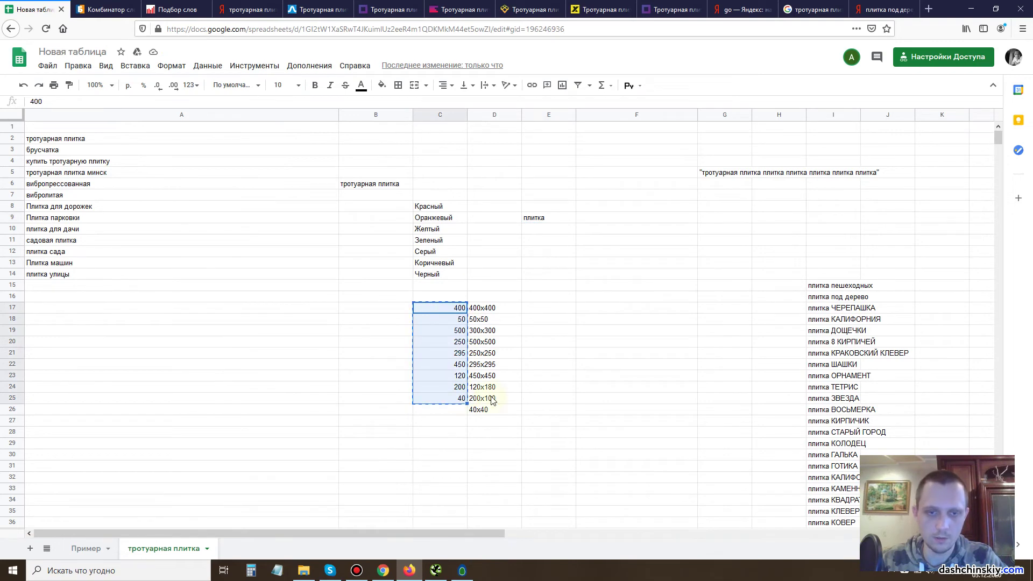
left_click(178, 5)
left_click(104, 9)
left_click(403, 143)
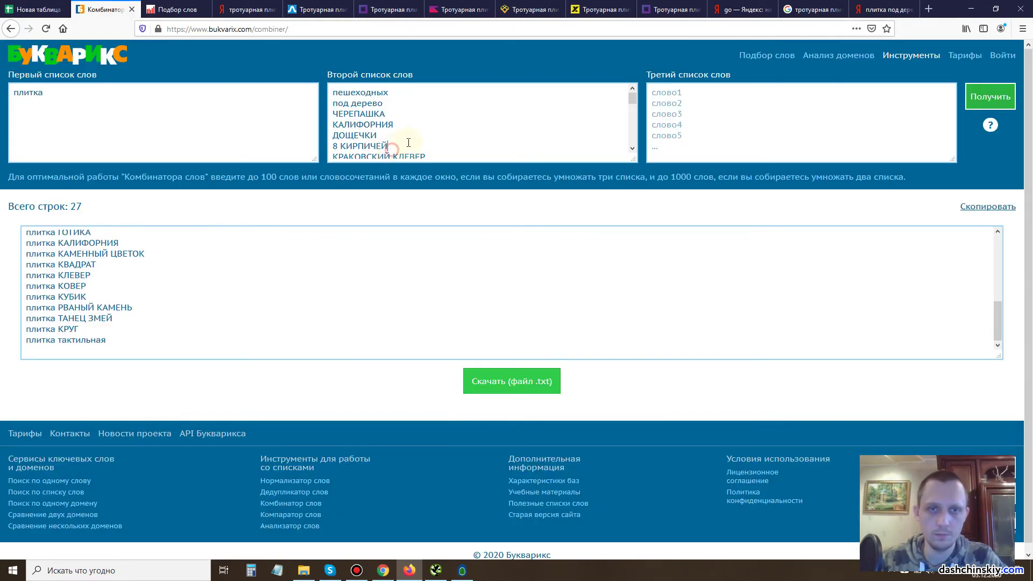
key("ctrl+a")
key("ctrl+v")
Generate the "плитка" and single-size combinations and paste them into the keyword table starting at cell H15.
left_click(991, 97)
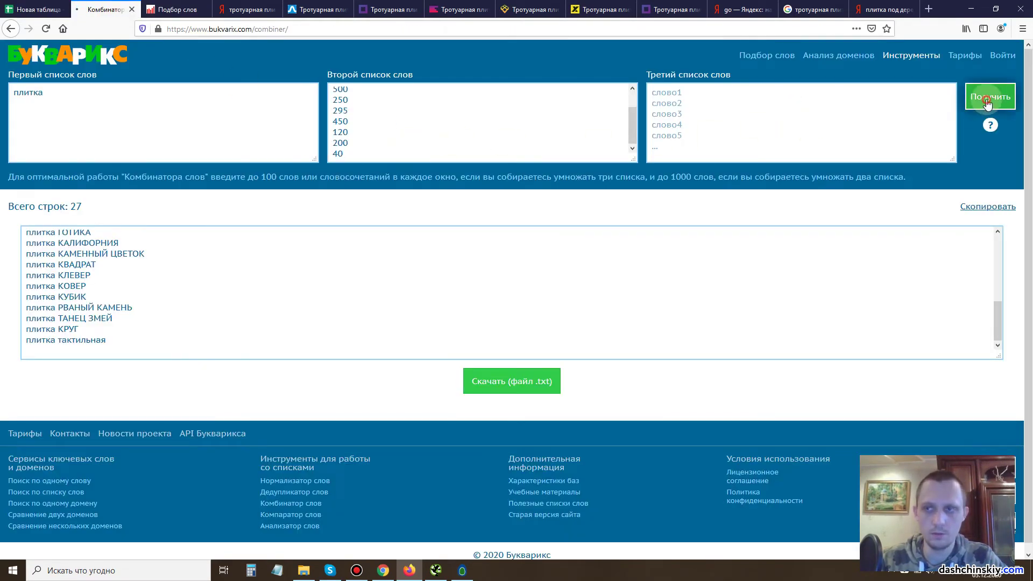
left_click(154, 266)
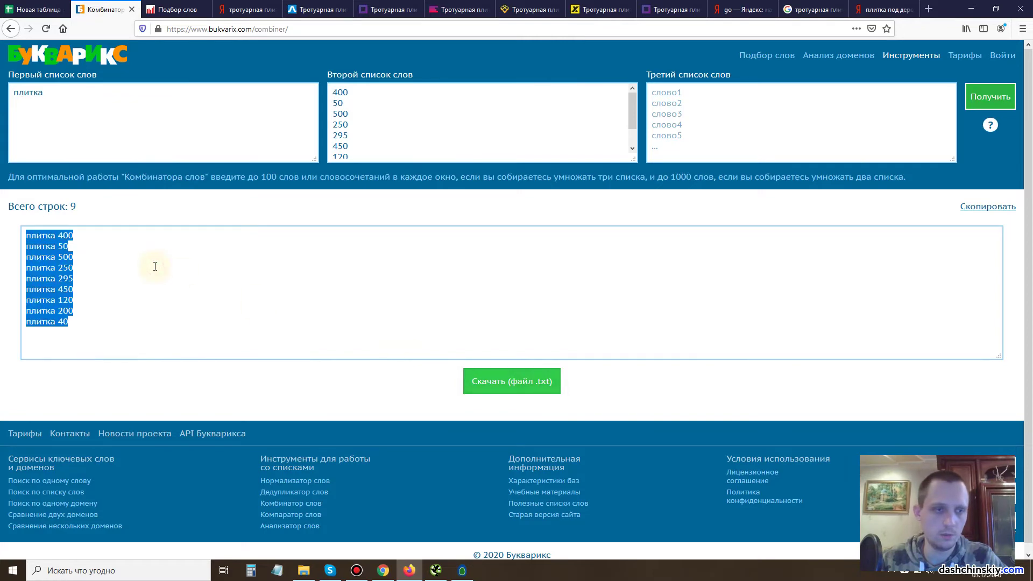
left_click(38, 10)
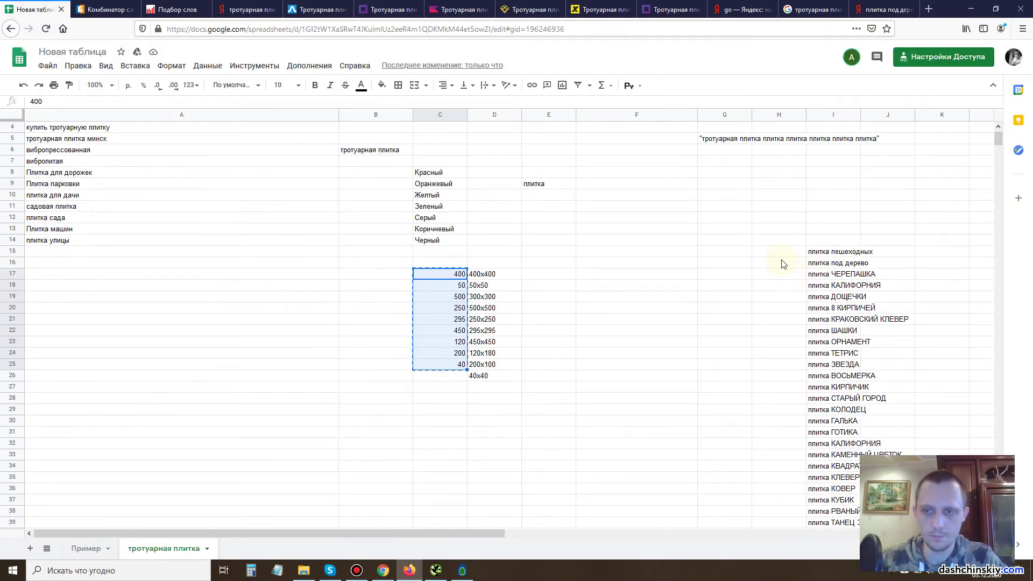
left_click(779, 251)
key("ctrl+v")
Replace the combiner's second word list with the two-sided tile dimensions from D17:D26 of the keyword table.
left_click_drag(482, 274, 488, 375)
key("ctrl+c")
left_click(105, 10)
left_click(355, 139)
key("ctrl+a")
key("ctrl+v")
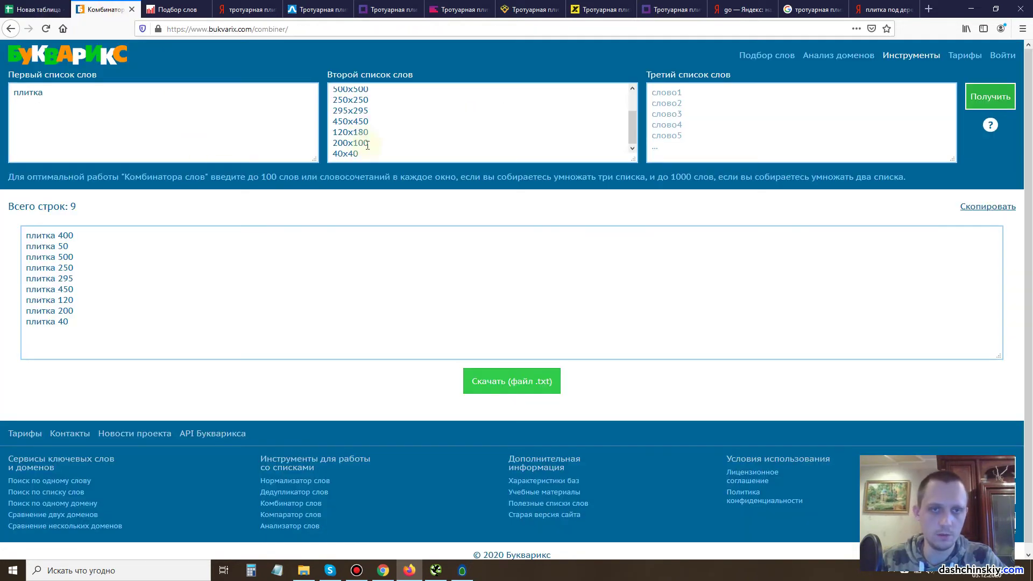
Generate the "плитка" combinations with the two-sided dimensions and paste them into the keyword table starting at cell H24.
left_click(987, 103)
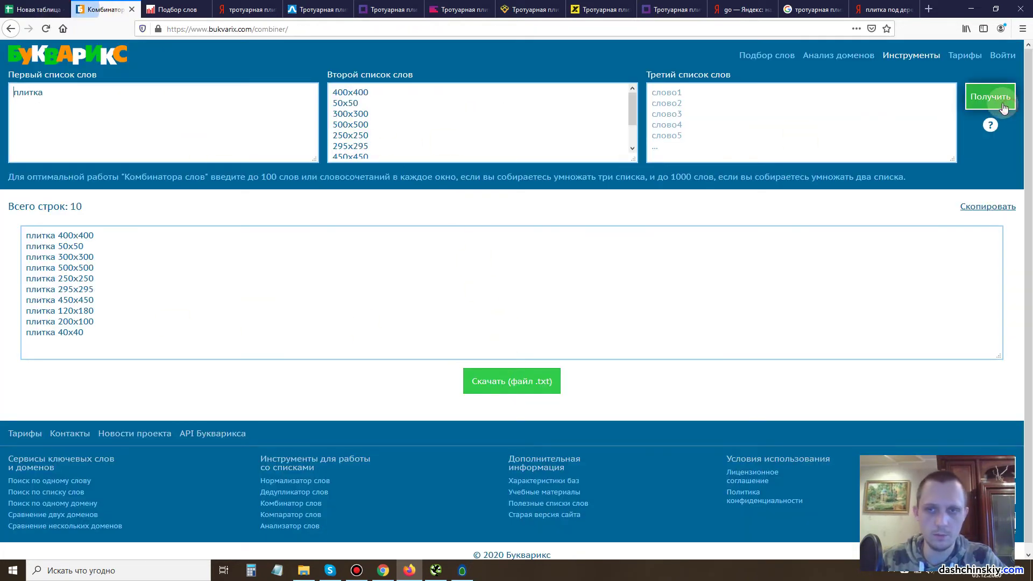
left_click_drag(115, 337, 23, 247)
left_click(23, 247)
key("ctrl+a")
key("ctrl+c")
left_click(38, 9)
left_click(786, 357)
key("ctrl+v")
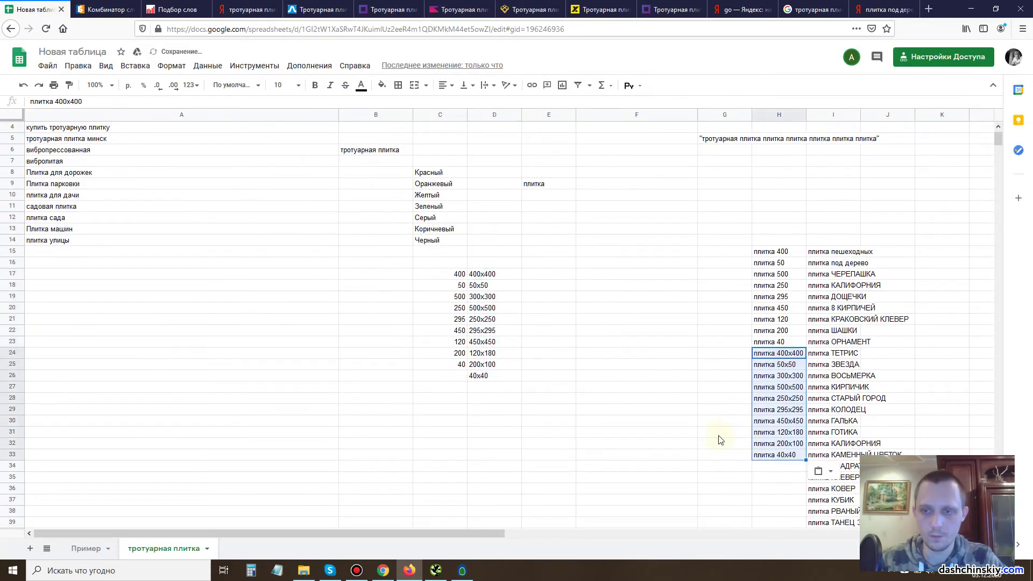
Clear the source tile sizes in C17:D26 of the keyword table.
left_click(602, 401)
left_click(419, 267)
left_click_drag(419, 268, 561, 409)
key("Delete")
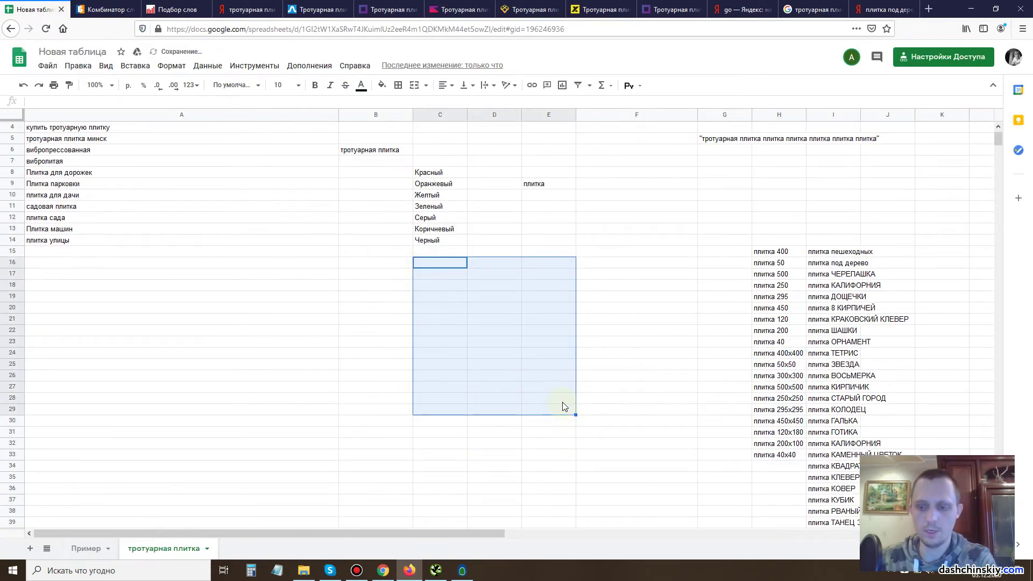
Copy "тротуарная плитка" from cell B6 of the keyword table into the combiner's first word list.
left_click(398, 152)
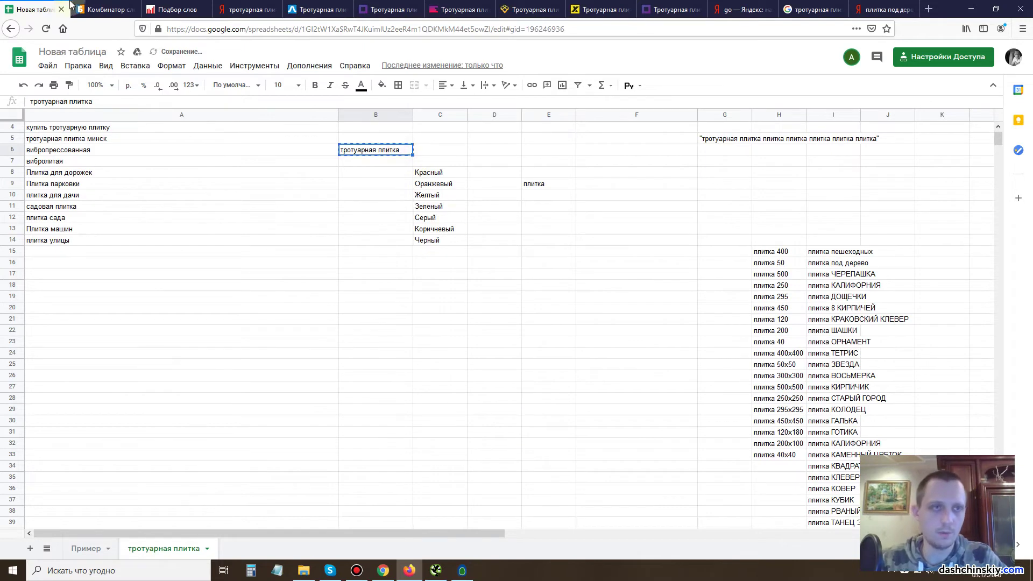
key("ctrl+c")
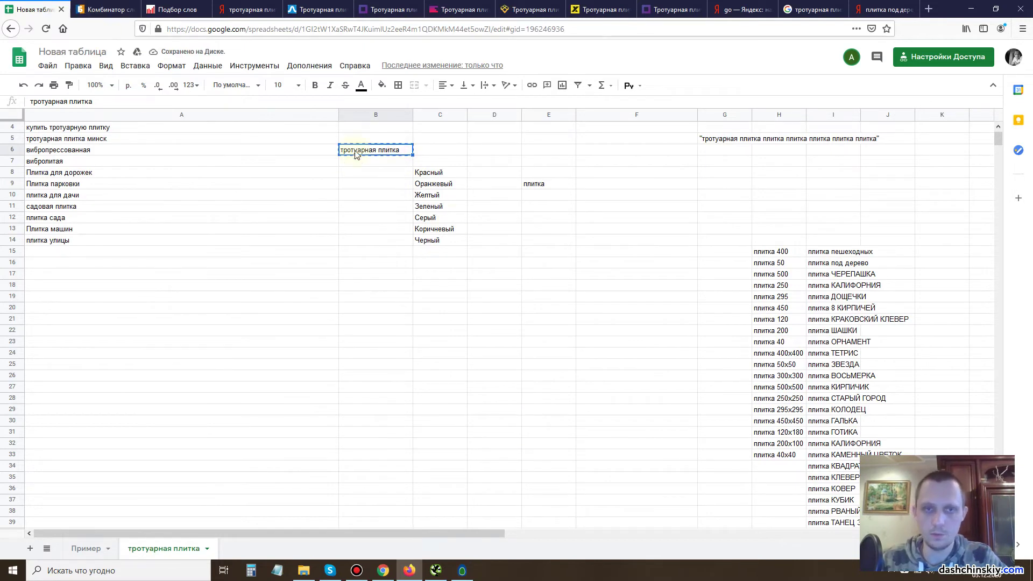
left_click(439, 174)
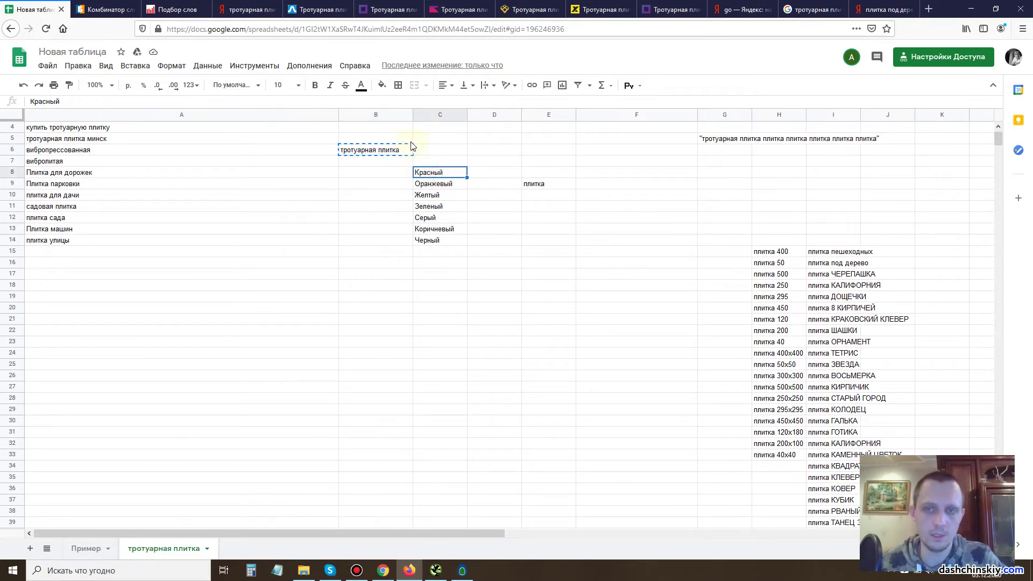
left_click(364, 150)
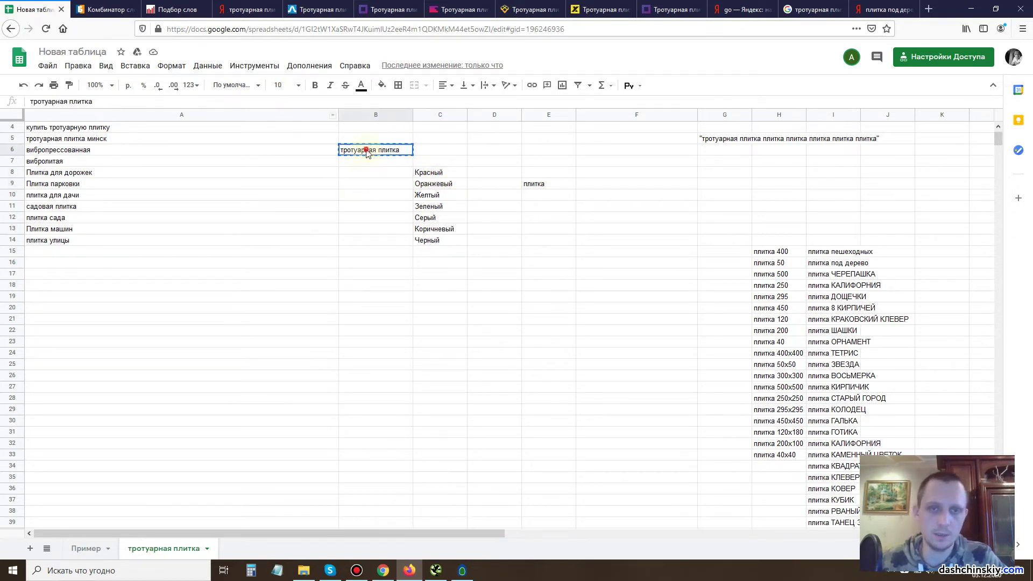
left_click(109, 5)
left_click(164, 97)
key("ctrl+v")
Replace the combiner's second word list with the colours from C8:C14 of the keyword table.
left_click(35, 9)
left_click_drag(436, 173, 446, 240)
key("ctrl+c")
left_click(90, 4)
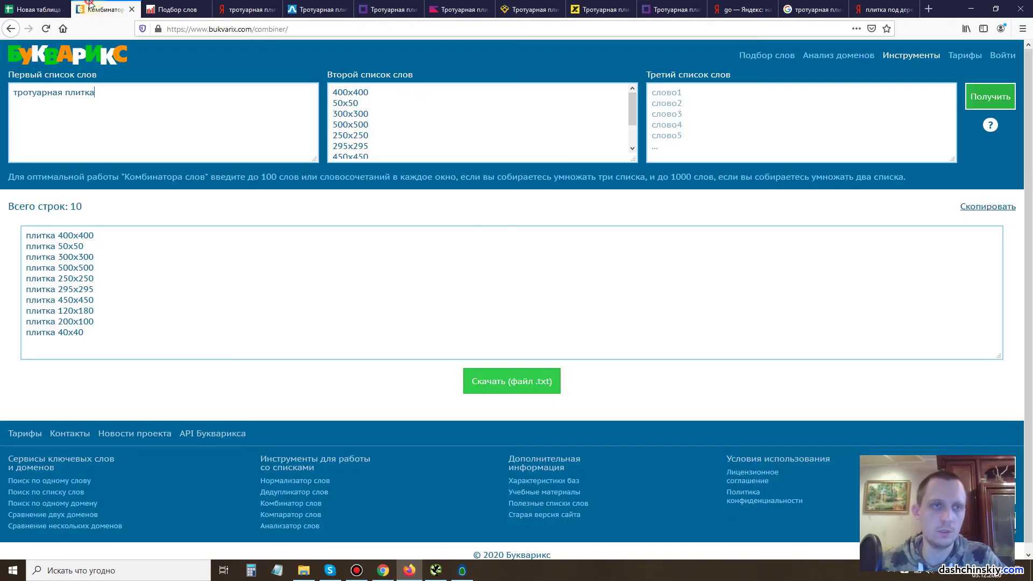
left_click(414, 138)
key("ctrl+a")
key("ctrl+v")
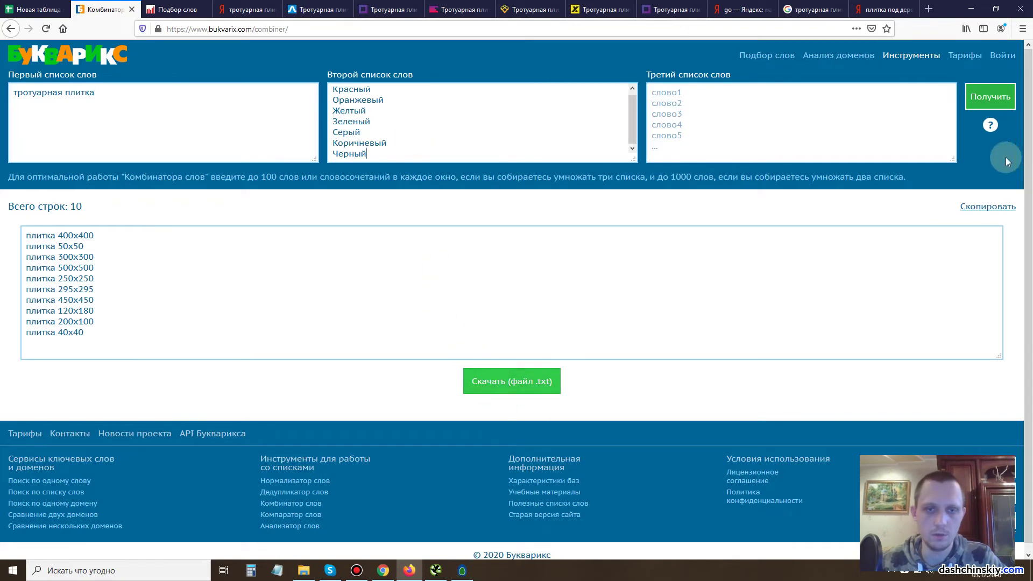
Generate the "тротуарная плитка" and colour combinations and copy all the resulting phrases.
left_click(991, 96)
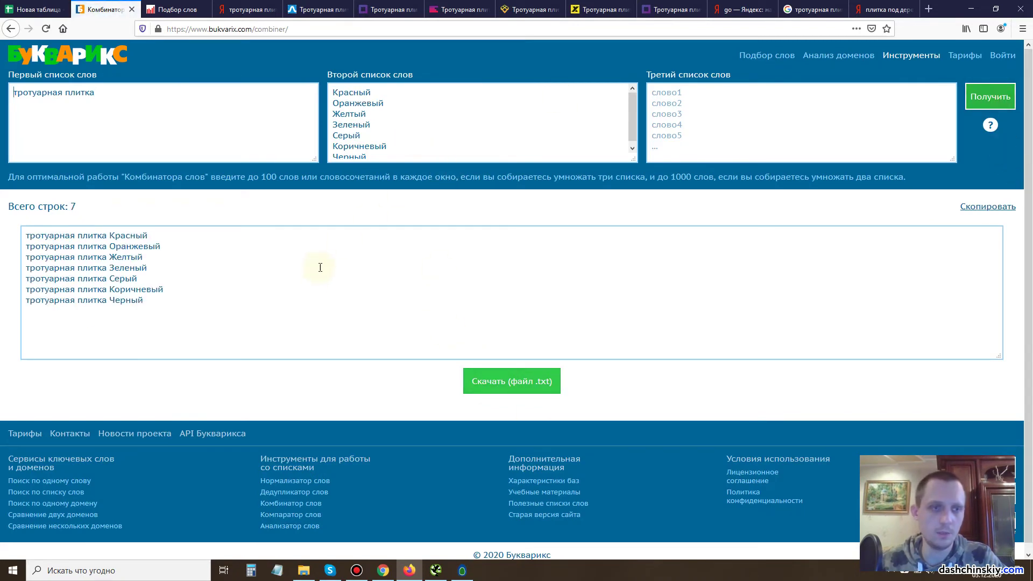
left_click(112, 293)
key("ctrl+a")
key("ctrl+c")
Paste the colour phrases into the keyword table starting at cell G15 and widen column G to fit them.
left_click(24, 4)
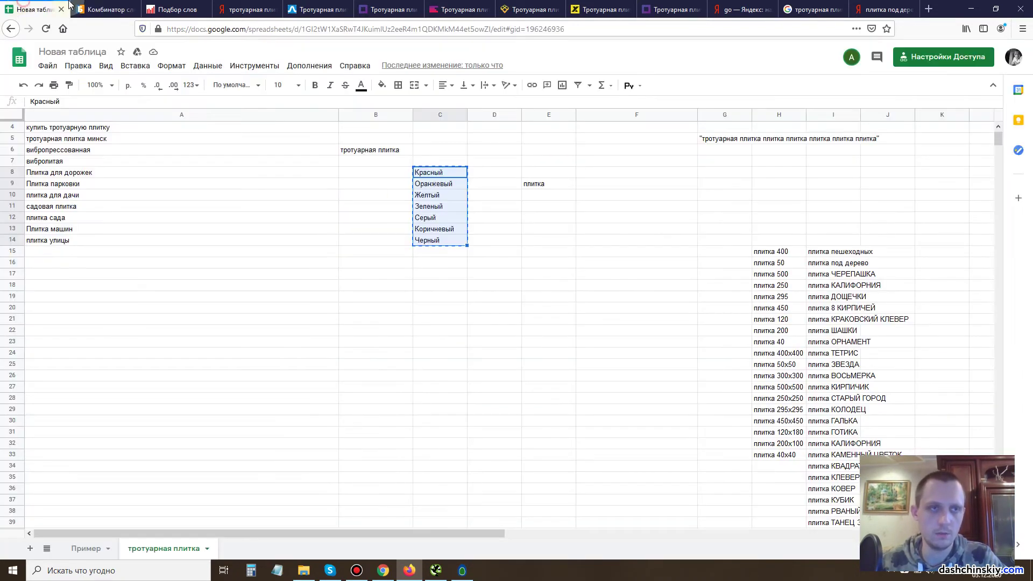
scroll(672, 317, "down", 3)
scroll(683, 281, "up", 3)
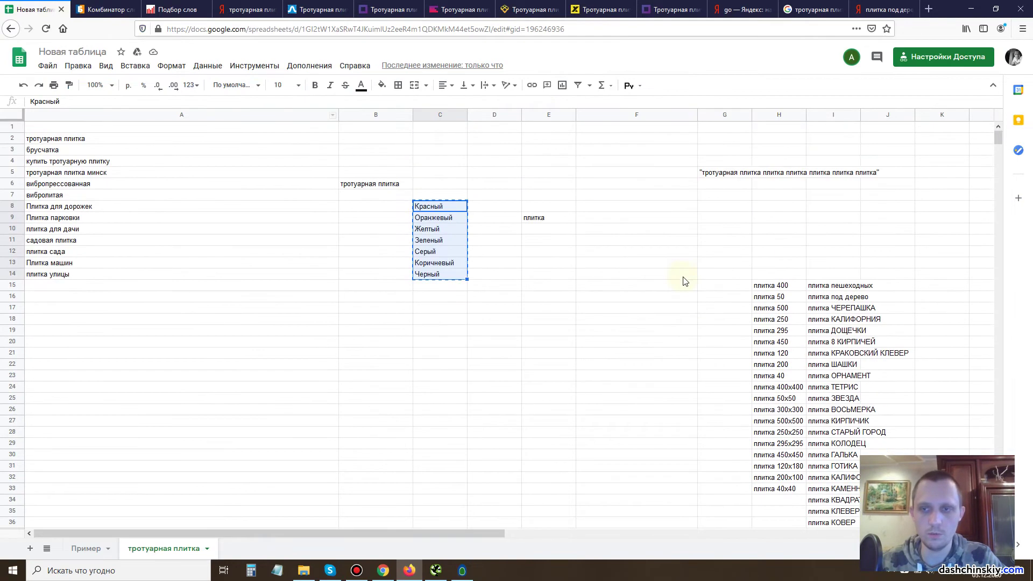
left_click(716, 288)
key("ctrl+v")
left_click_drag(751, 114, 813, 114)
left_click(570, 219)
Clear the leftover source words: the colours in C8:C14, "плитка" in E9 and "тротуарная плитка" in B6.
left_click_drag(430, 207, 448, 298)
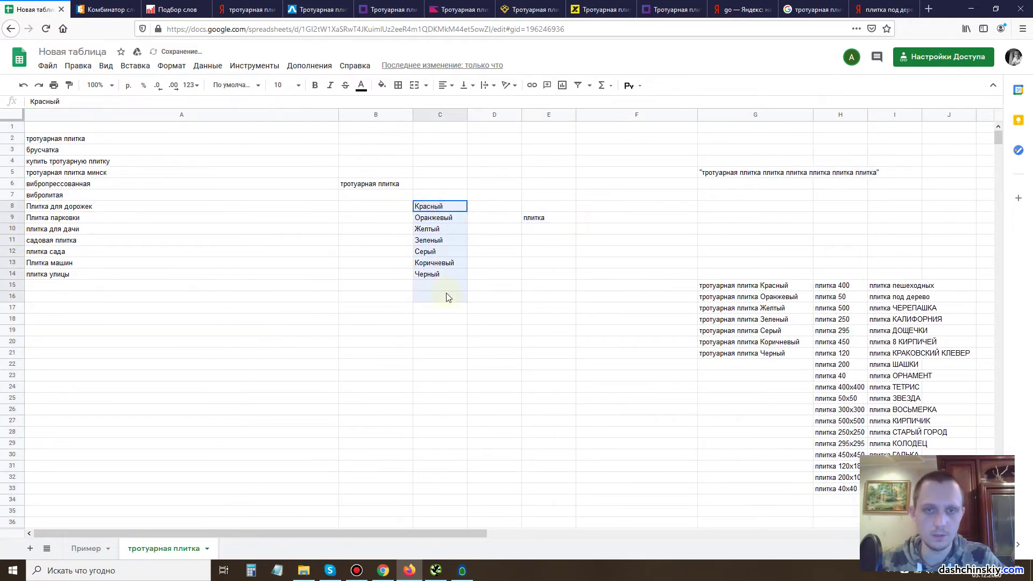
key("Delete")
left_click_drag(548, 194, 548, 253)
key("Delete")
left_click_drag(357, 172, 371, 217)
key("Delete")
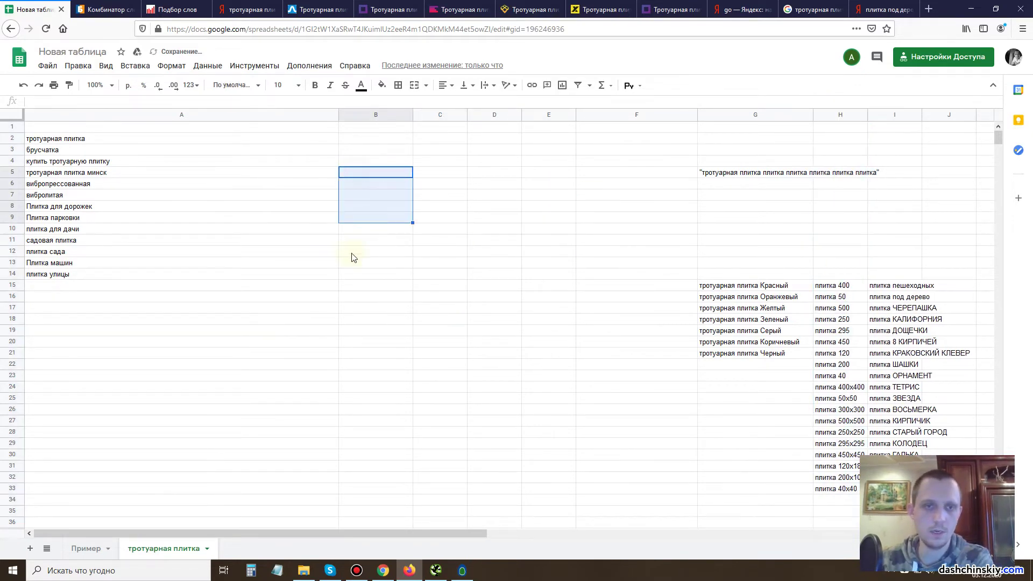
left_click(272, 320)
Move the size phrases from H15:H33 to column G, directly below the colour phrases, starting at G22.
scroll(271, 323, "down", 4)
mouse_move(834, 151)
left_mouse_down()
mouse_move(855, 351)
mouse_move(840, 153)
left_mouse_up()
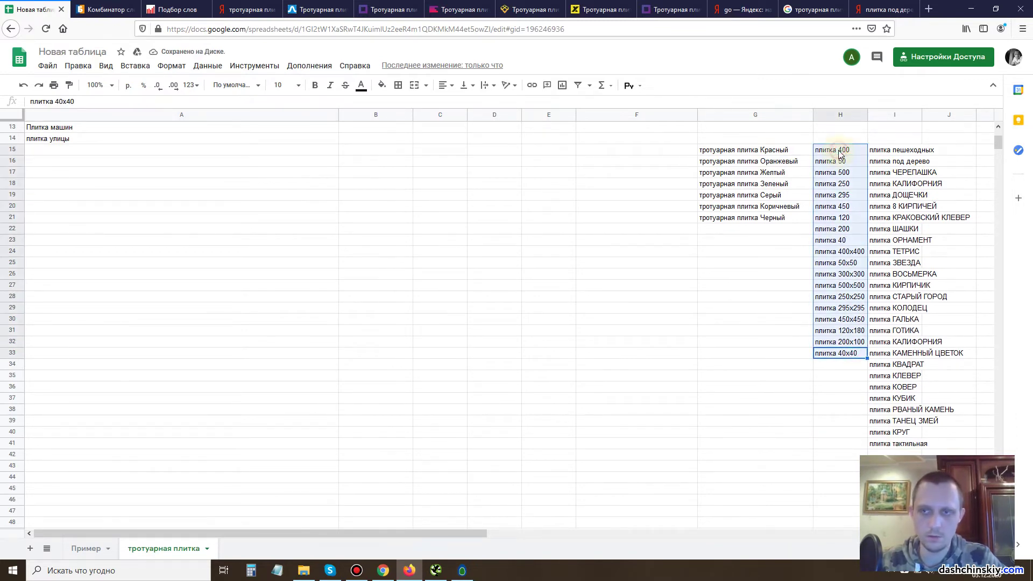
key("ctrl+x")
left_click(760, 231)
key("ctrl+v")
Move the descriptor phrases from I15:I41 to column G, directly below the size phrases, starting at G41.
left_click(918, 149)
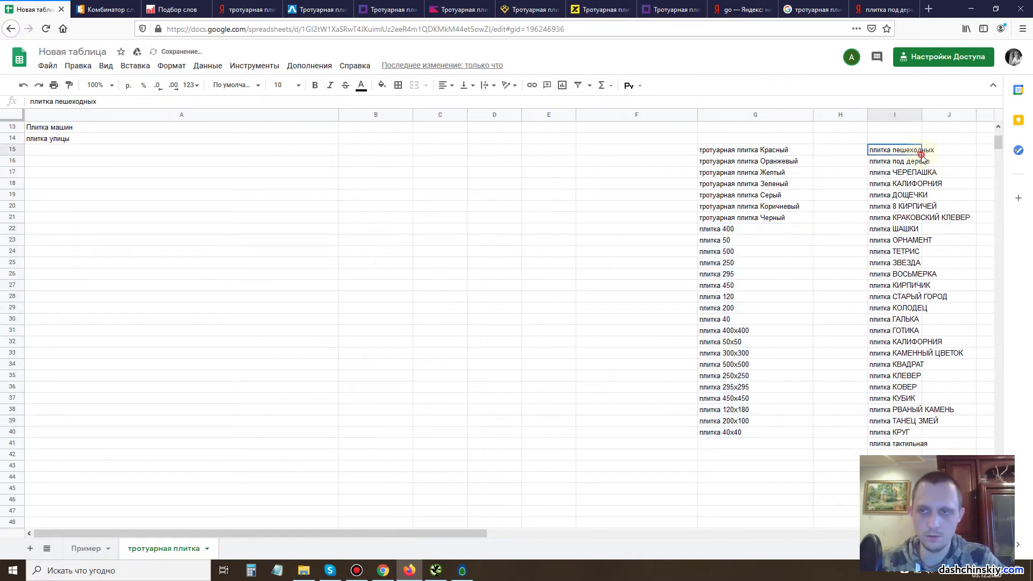
left_click(895, 446, "shift")
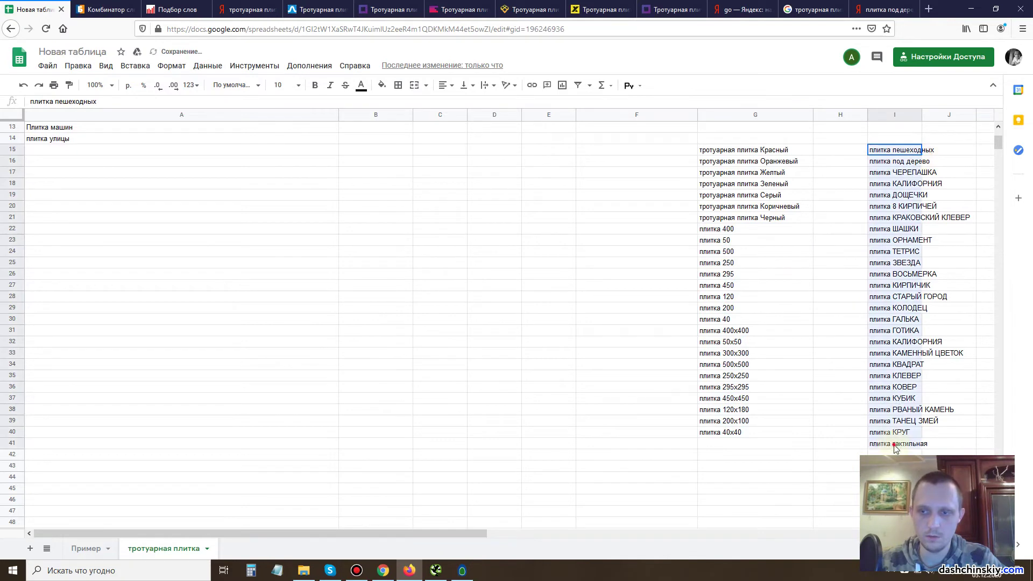
left_click(722, 443)
key("ctrl+v")
scroll(629, 320, "down", 9)
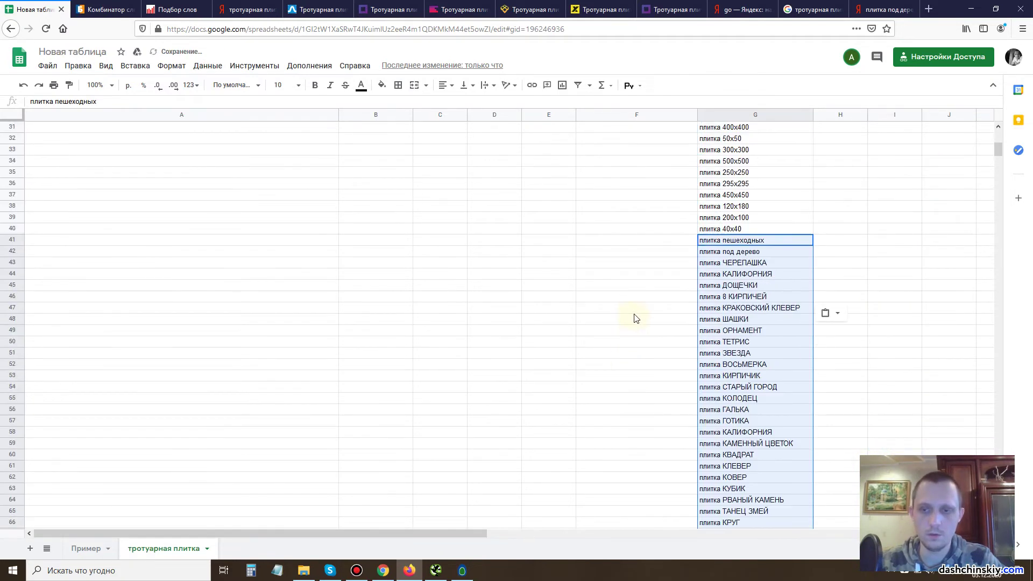
Move the whole combined phrase list G15:G67 to column A, starting at cell A17.
scroll(635, 319, "up", 10)
left_click(723, 285)
scroll(721, 301, "down", 15)
scroll(740, 330, "up", 3)
left_click(733, 331, "shift")
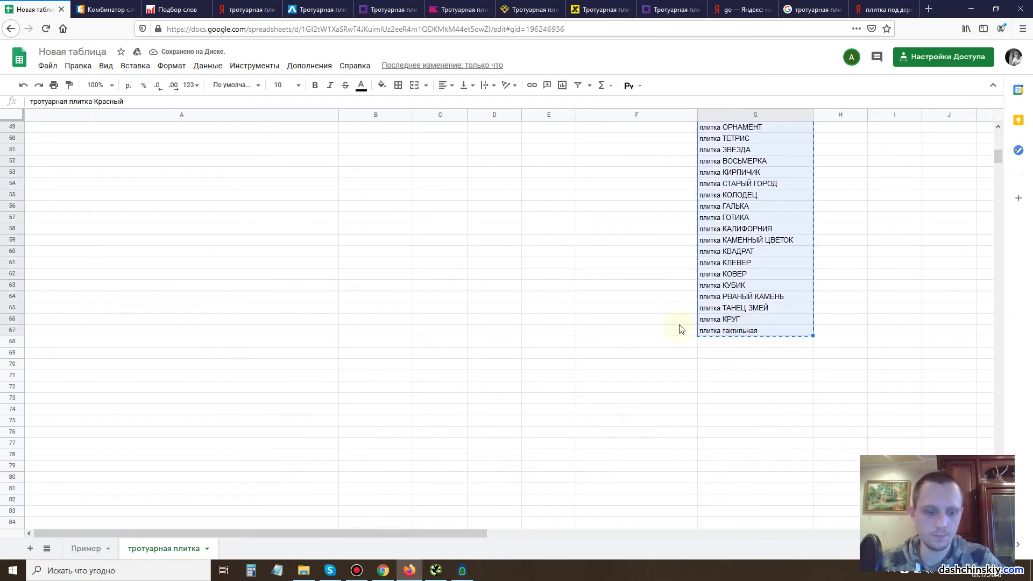
scroll(235, 323, "up", 16)
key("ctrl+x")
left_click(43, 306)
key("ctrl+v")
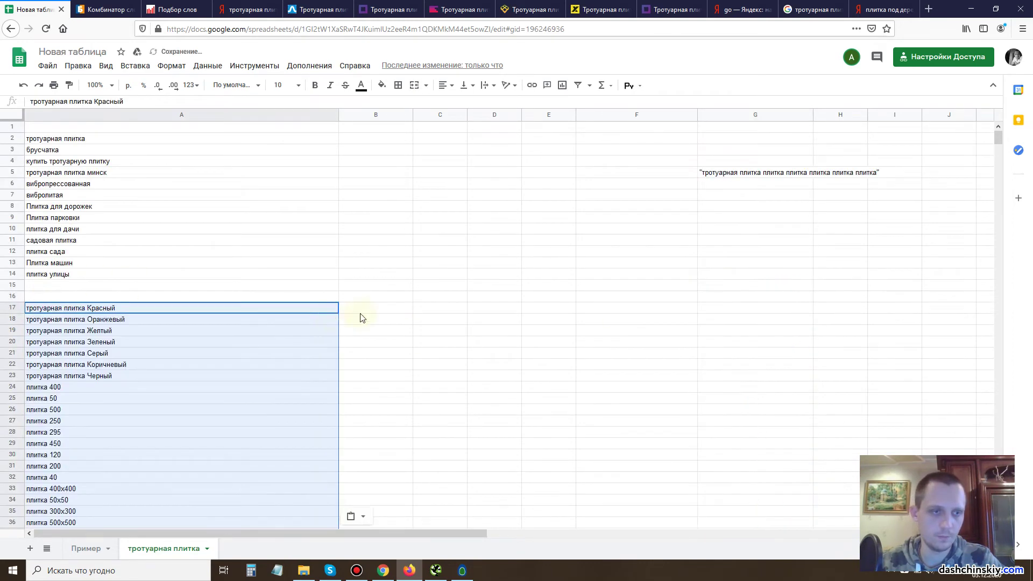
left_click(485, 269)
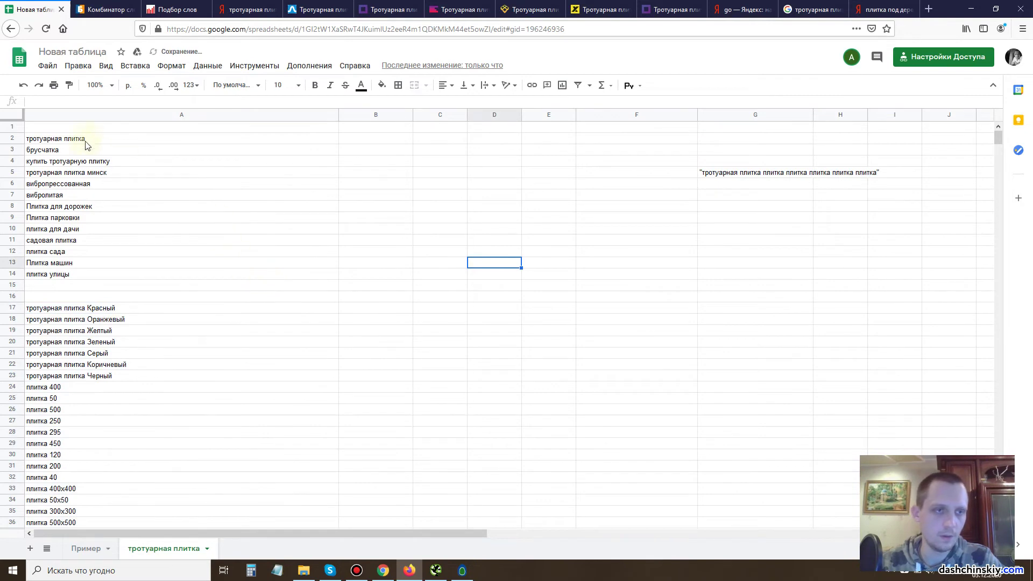
Go through the base keywords at the head of column A one by one, from "брусчатка" to "Плитка машин".
left_click(60, 152)
left_click(81, 162)
left_click(92, 172)
left_click(95, 184)
left_click(95, 196)
left_click(94, 207)
left_click(93, 218)
left_click(91, 230)
left_click(90, 241)
left_click(89, 261)
left_click(200, 206)
Copy "тротуарная плитка" and "брусчатка" from A2:A3 of the keyword table and switch to Key Collector.
left_click(168, 134)
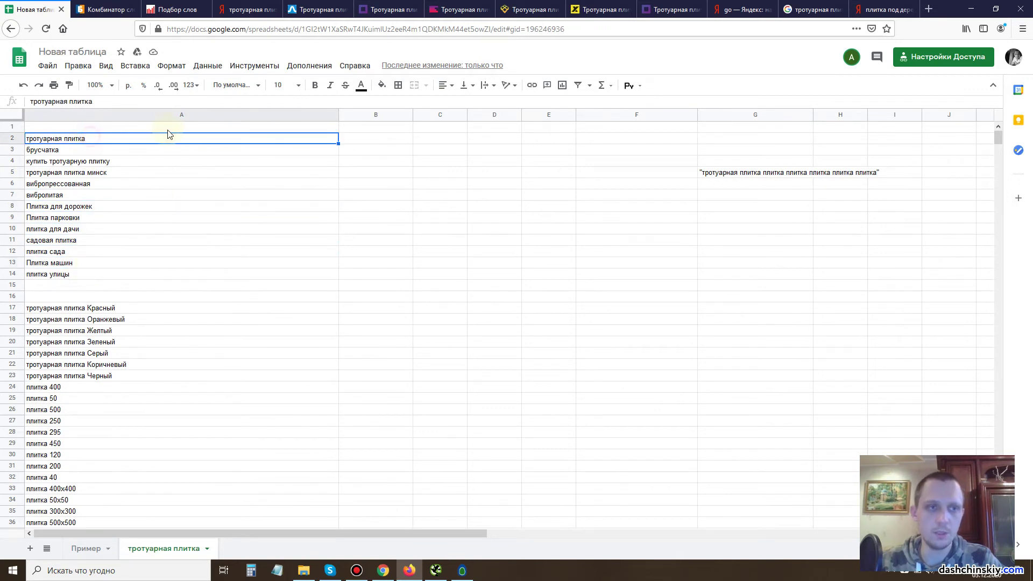
left_click(102, 154, "shift")
key("ctrl+c")
key("alt+Tab")
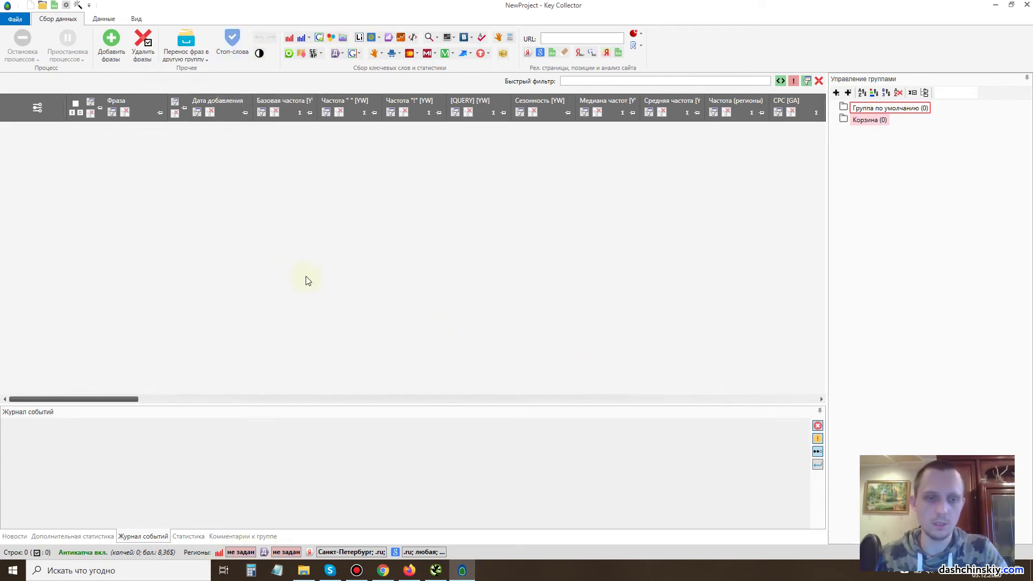
Start a batch collection of search suggestions for "тротуарная плитка" and "брусчатка" from Yandex, Google and Yandex.Direct.
left_click(331, 36)
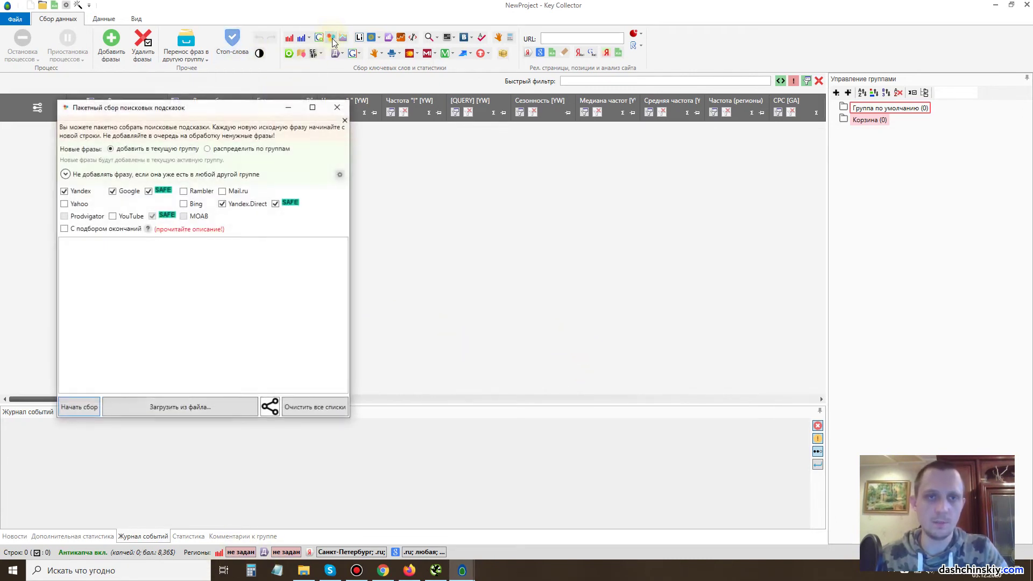
left_click(140, 280)
key("ctrl+v")
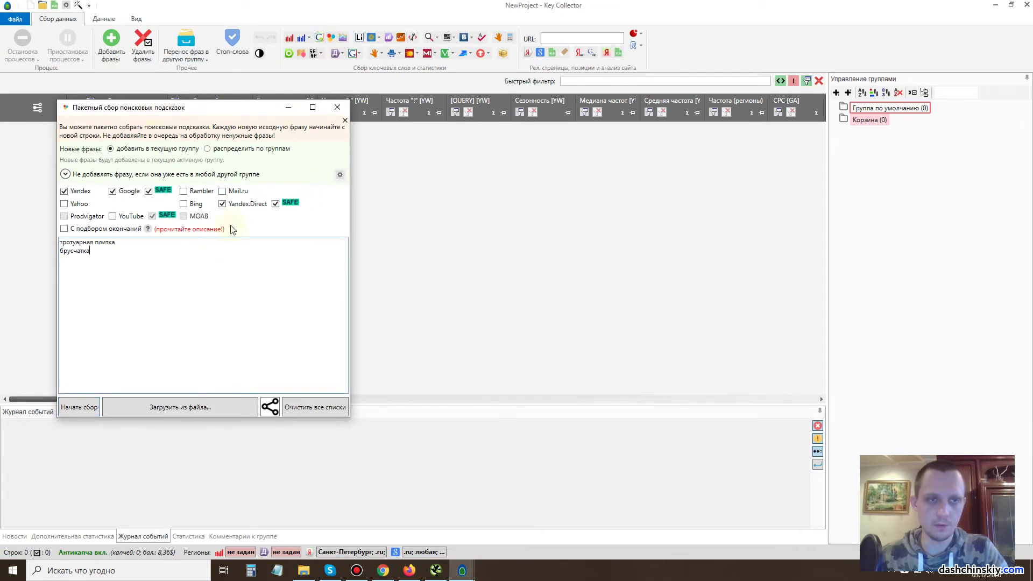
left_click(85, 411)
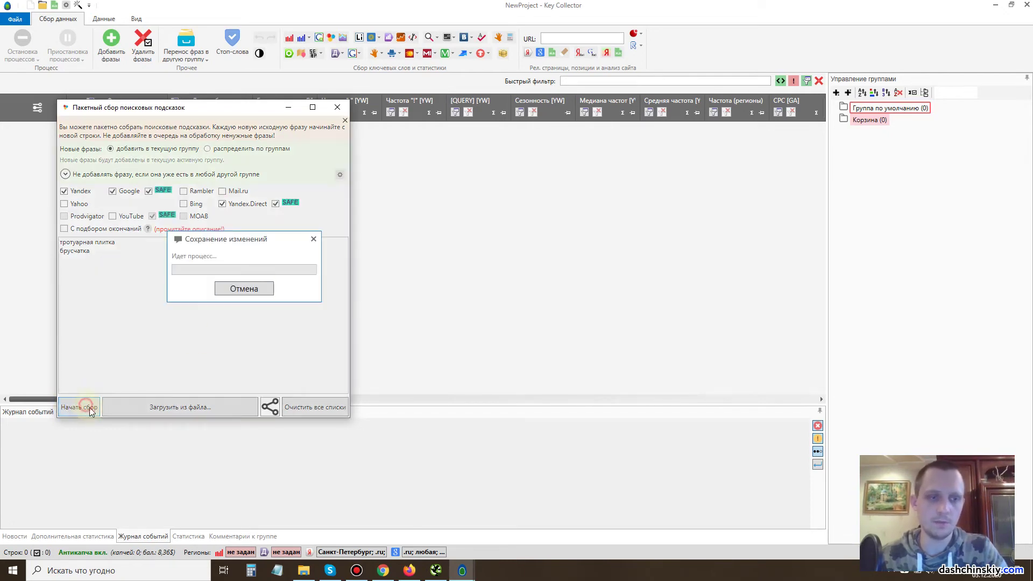
Start a batch collection of similar search queries from Yandex for "тротуарная плитка" and "брусчатка".
left_click(345, 39)
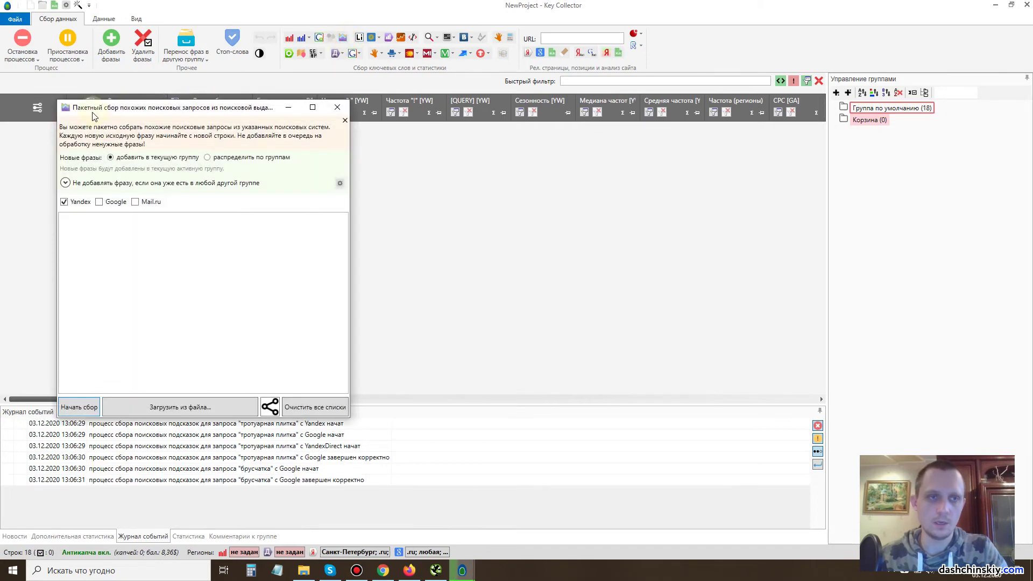
left_click(171, 253)
type("тротуарная плитка брусчатка")
left_click(81, 408)
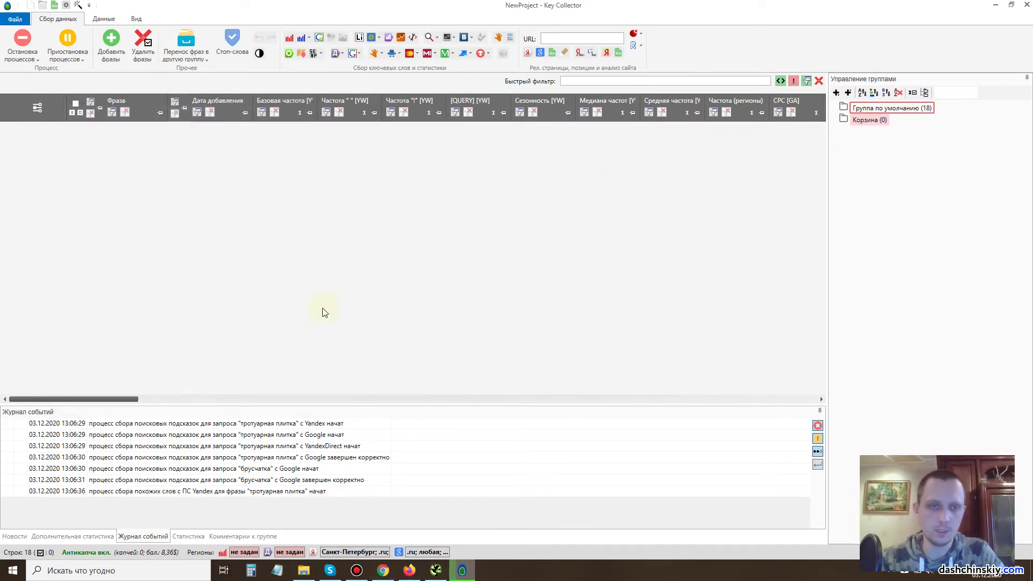
Widen the phrase column and look through the collected suggestions and similar queries.
left_click_drag(168, 111, 443, 112)
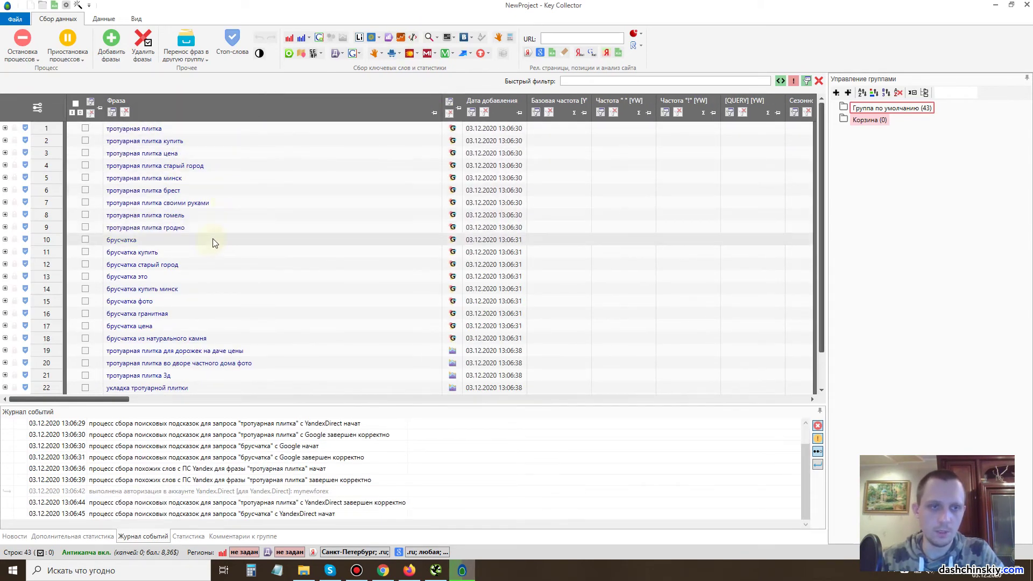
scroll(215, 230, "down", 1)
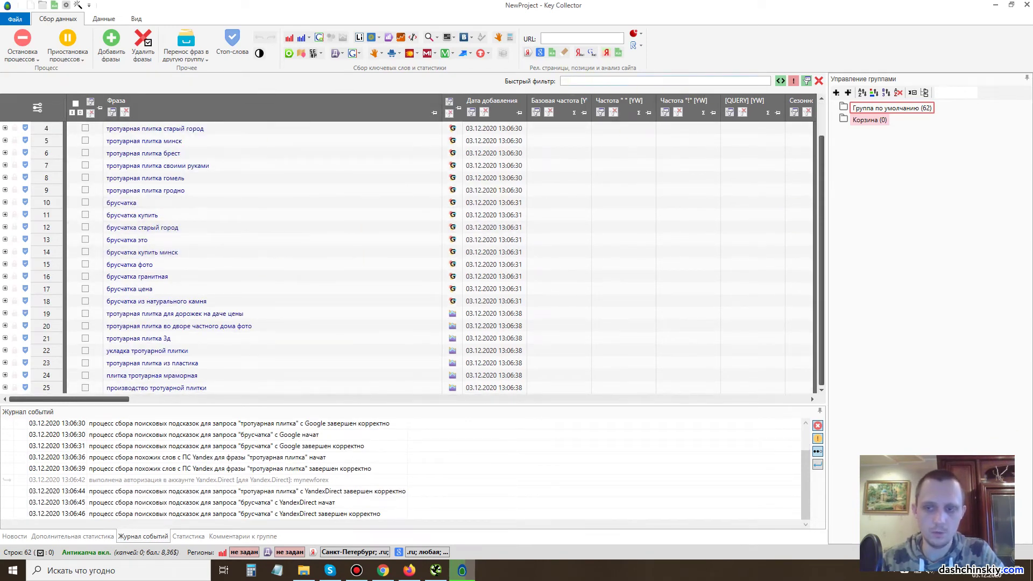
scroll(369, 191, "down", 5)
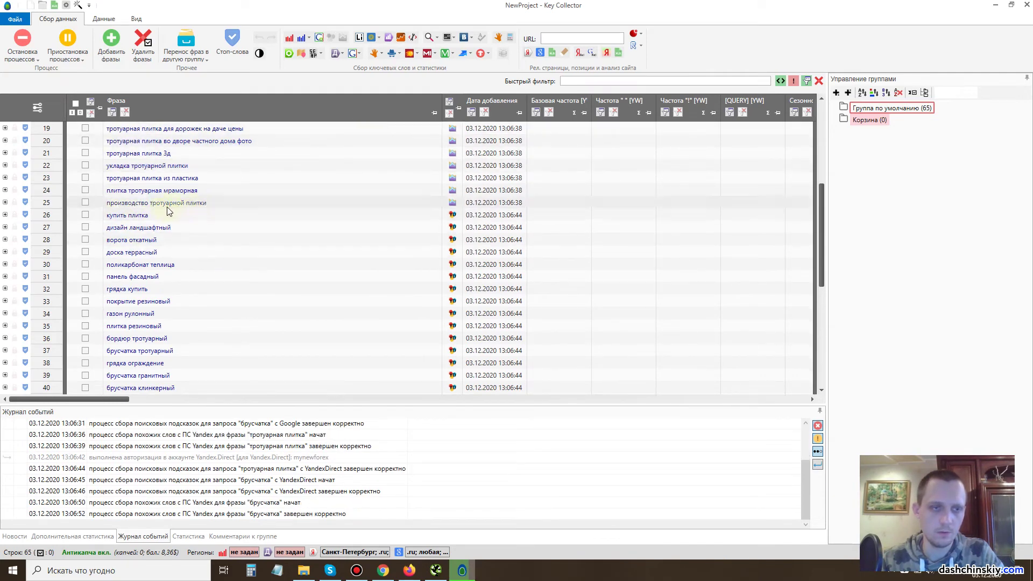
scroll(215, 223, "down", 1)
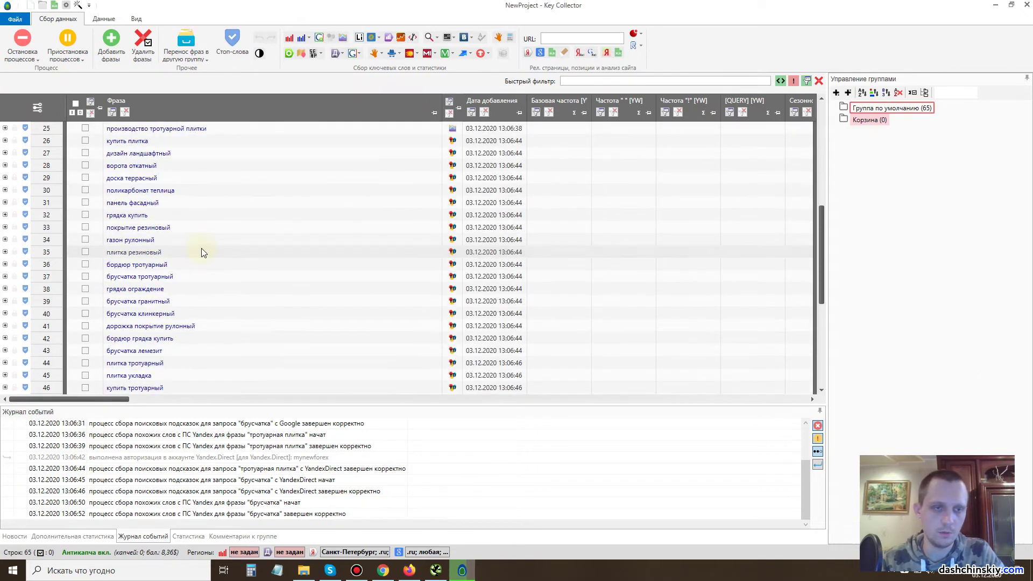
scroll(236, 215, "up", 6)
scroll(244, 202, "down", 1)
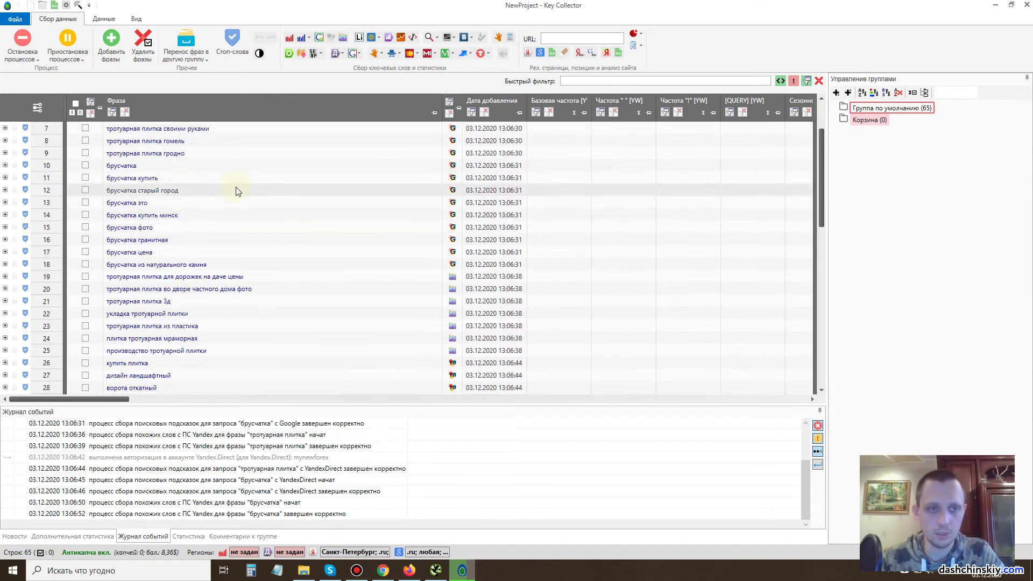
Take the phrase "брусчатка старый город" from the collected list and look it up in Yandex Wordstat in the browser.
left_click(183, 195)
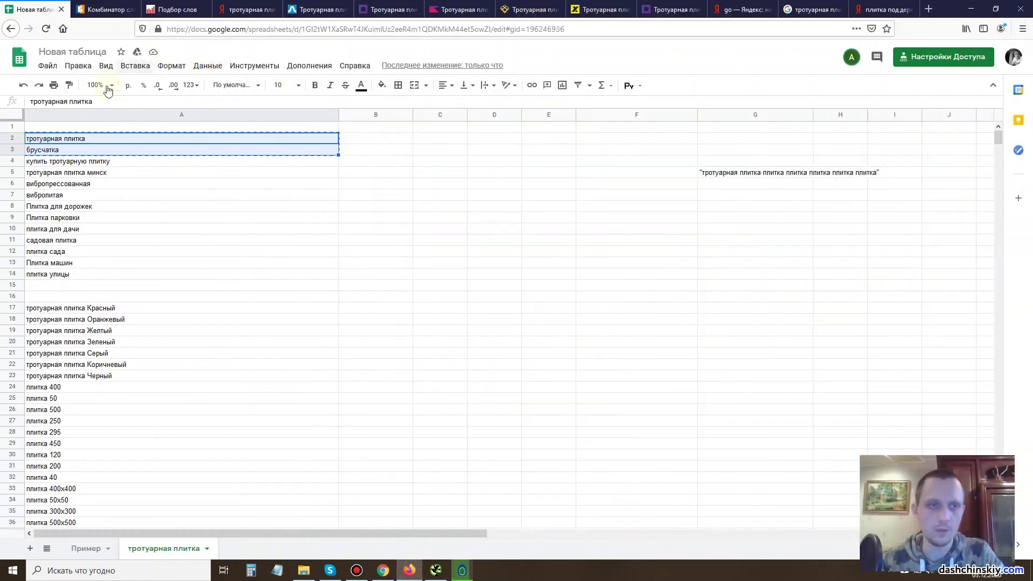
left_click(283, 310)
left_click(105, 9)
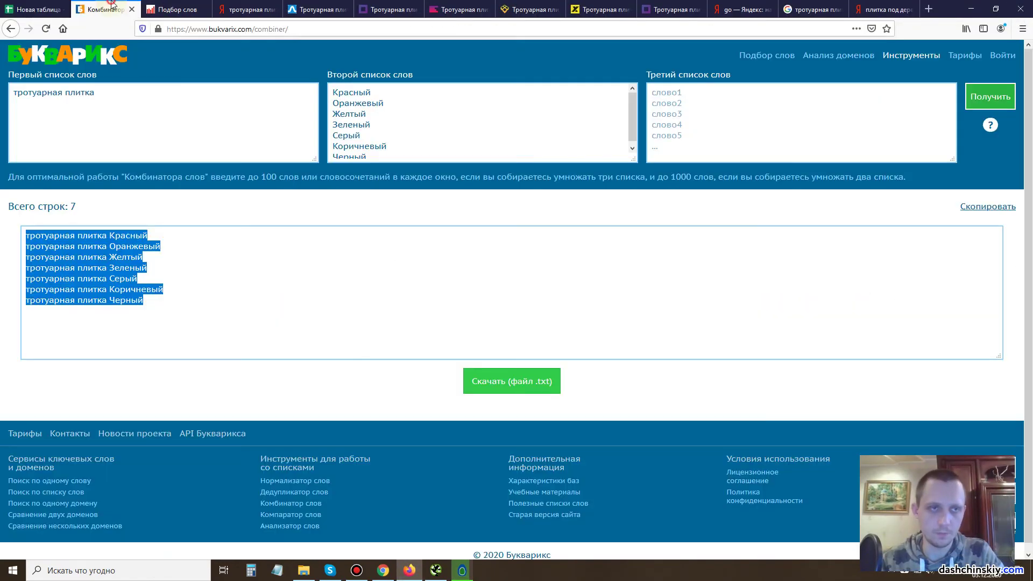
left_click(178, 9)
key("ctrl+a")
type("брусчатка старый город")
left_click(756, 66)
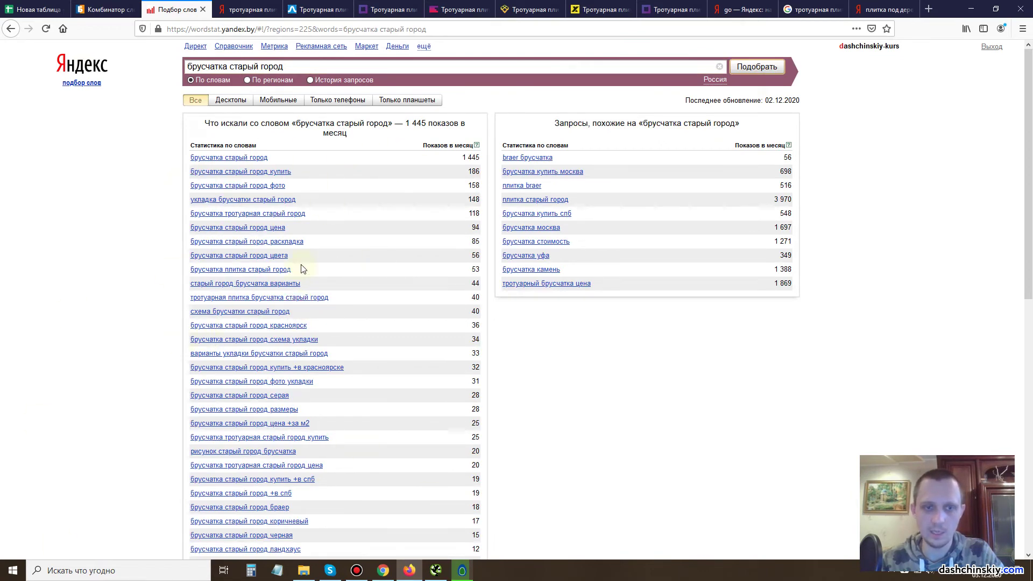
Copy "брусчатка старый город" from Wordstat into cell A70 of the keyword table, below "плитка тактильная".
key("shift+Tab")
key("ctrl+c")
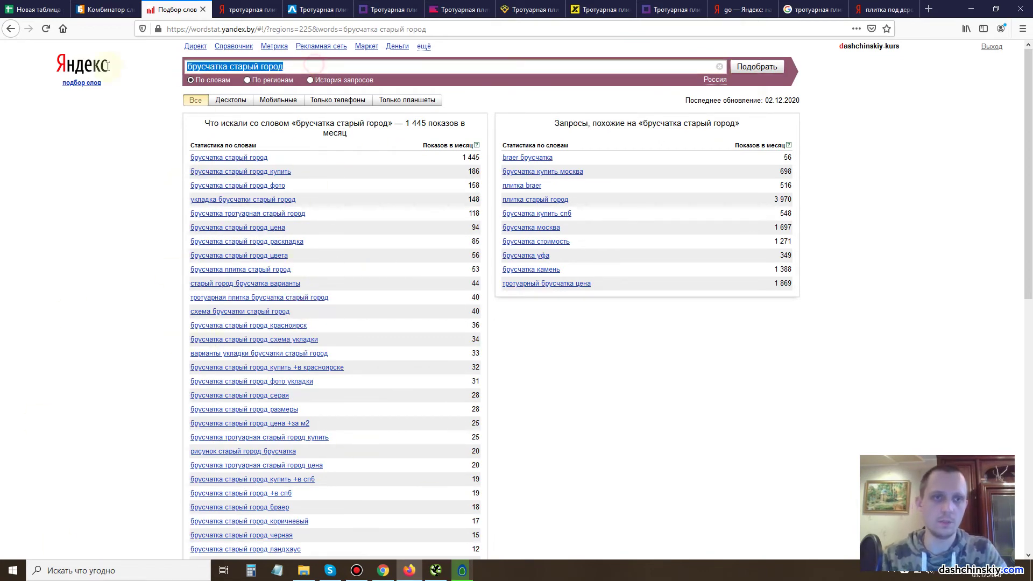
key("ctrl+1")
scroll(254, 325, "down", 15)
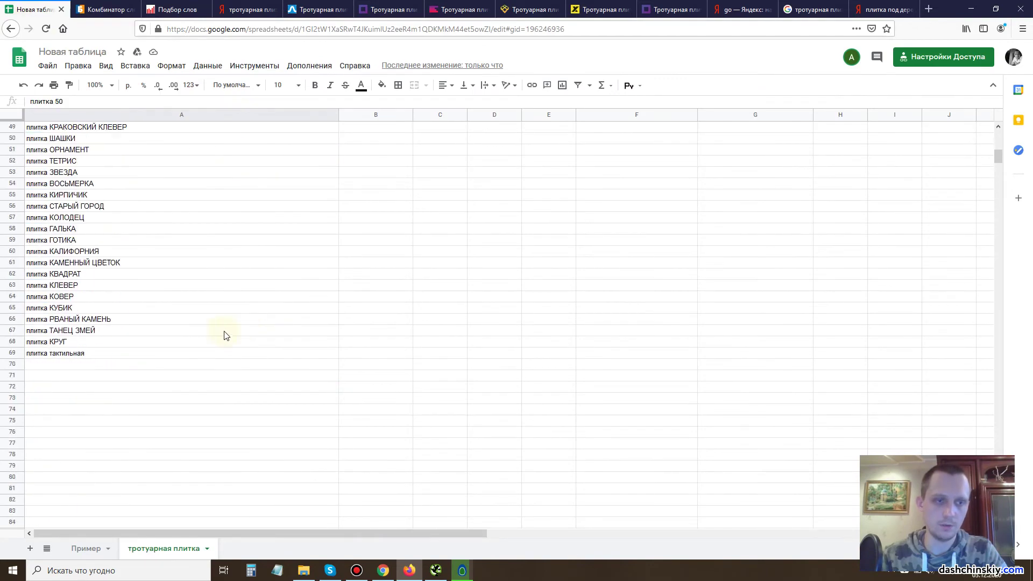
left_click(49, 232)
key("ctrl+v")
scroll(441, 278, "up", 7)
scroll(414, 271, "up", 13)
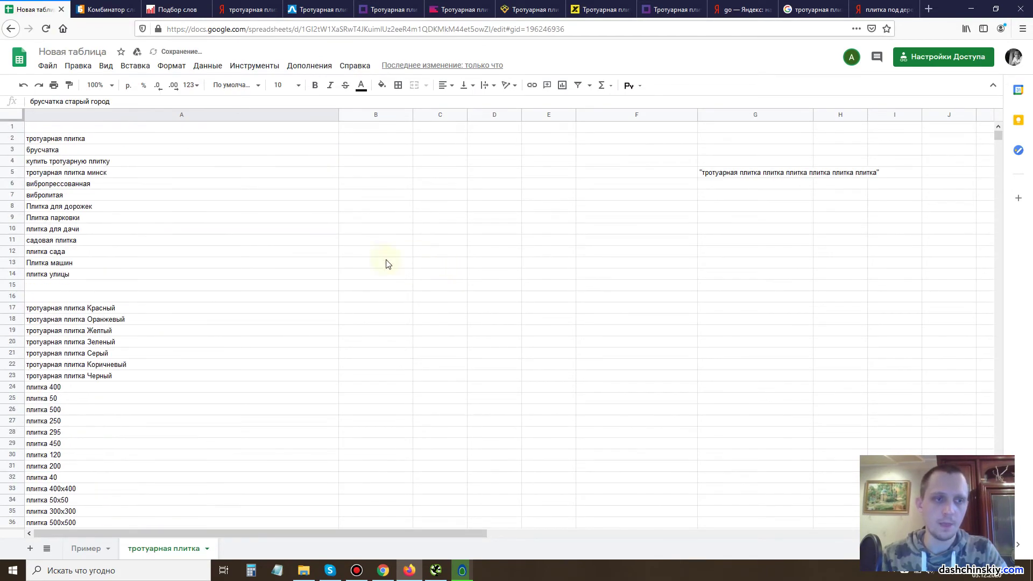
Look up the query "тротуарная плитка старый город" in Yandex Wordstat.
left_click(105, 9)
left_click(177, 9)
left_click(258, 65)
left_click_drag(226, 66, 26, 52)
type("плитка старый город")
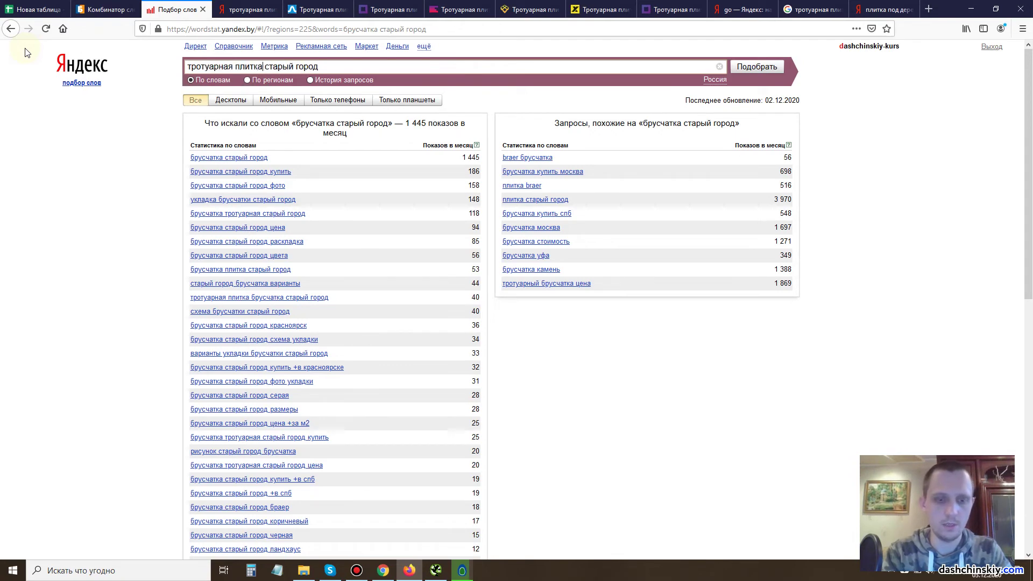
key("Return")
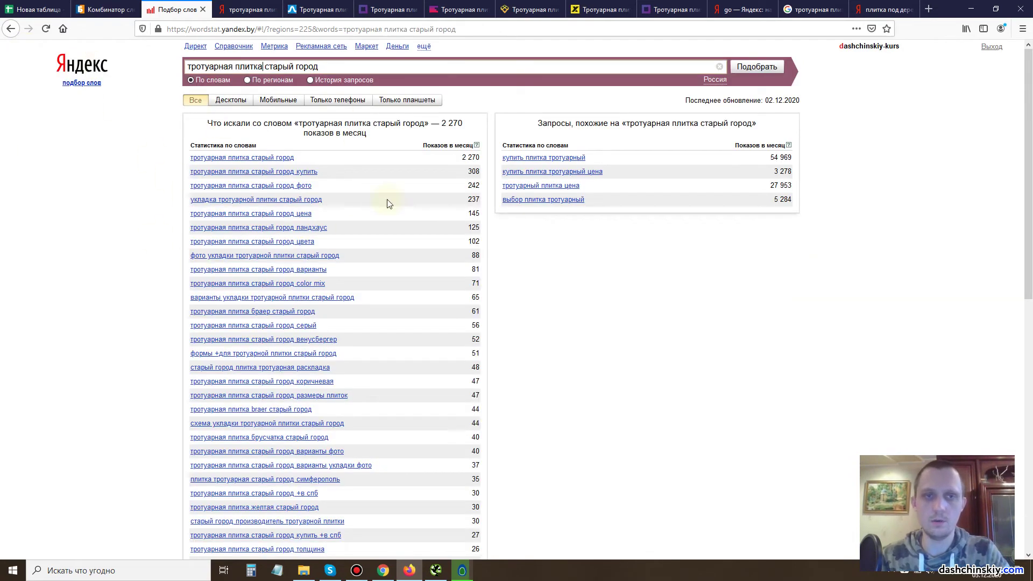
Copy "тротуарная плитка старый город" from Wordstat into cell A71 of the keyword table.
triple_click(351, 65)
key("ctrl+c")
left_click(35, 9)
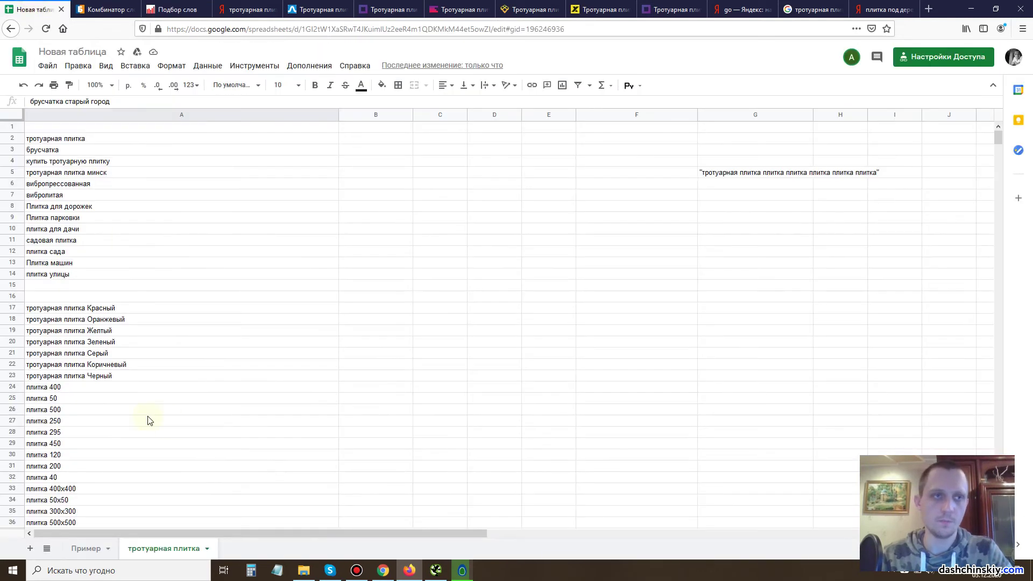
scroll(134, 391, "down", 11)
left_click(71, 307)
key("ctrl+v")
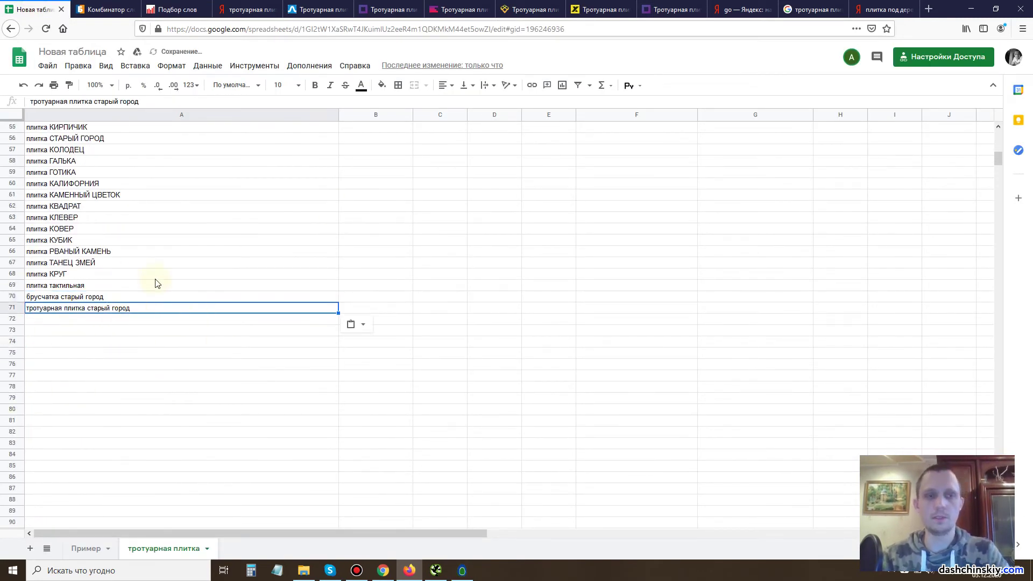
key("Up")
left_click(117, 308)
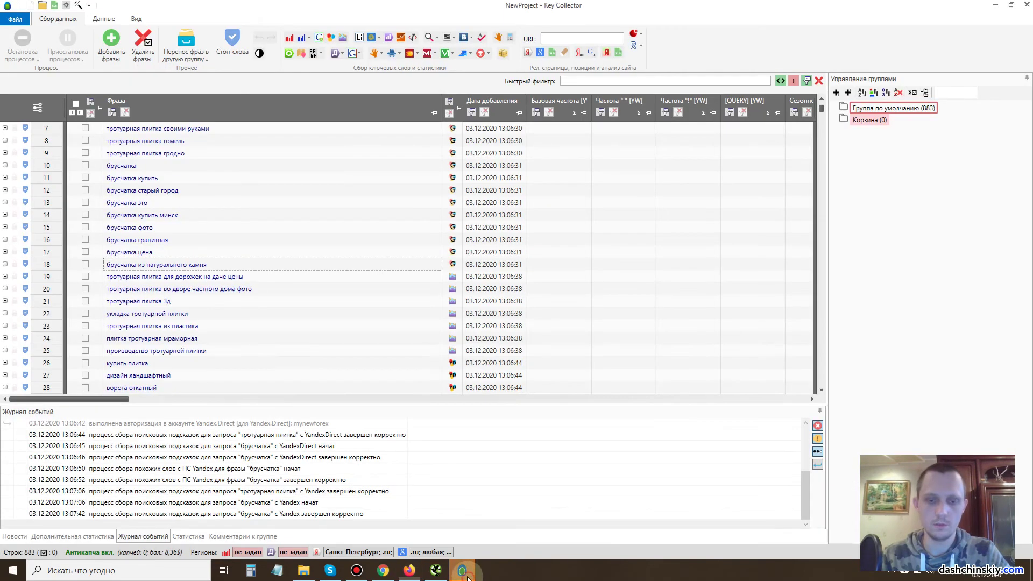
Switch back to Key Collector and find the phrases containing "старый город" at the head of the collected list.
left_click(462, 570)
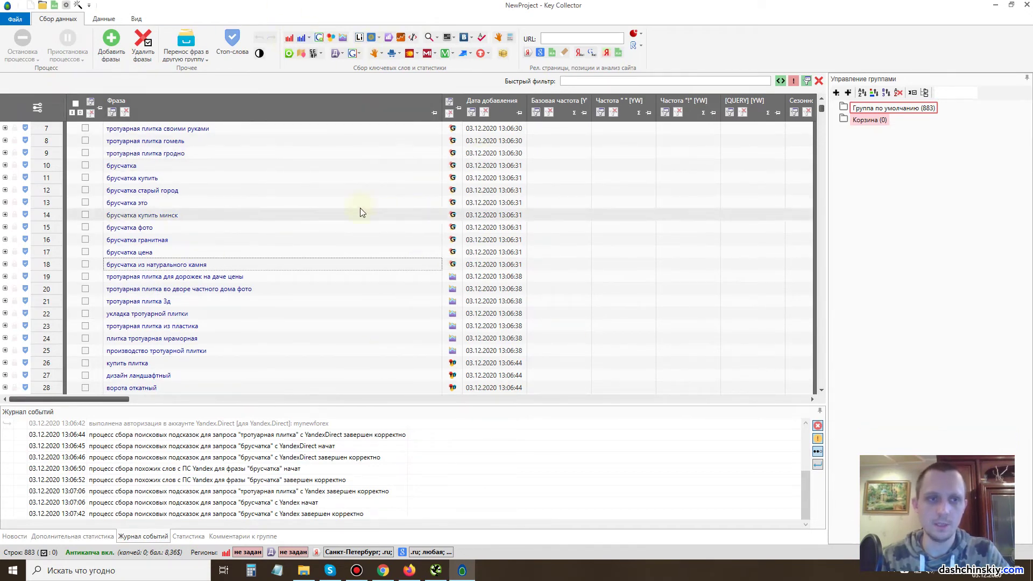
scroll(276, 187, "up", 2)
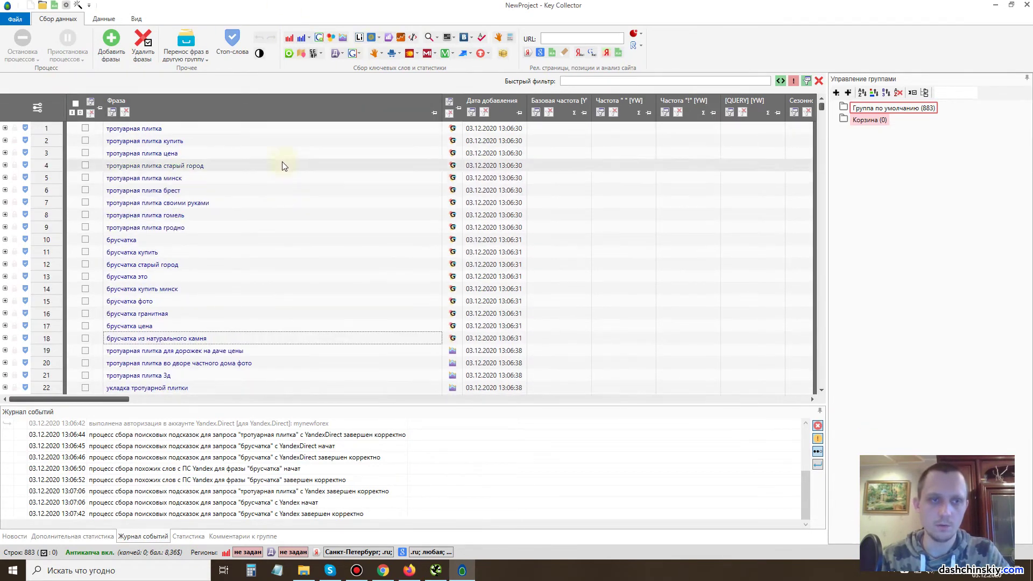
scroll(282, 166, "down", 3)
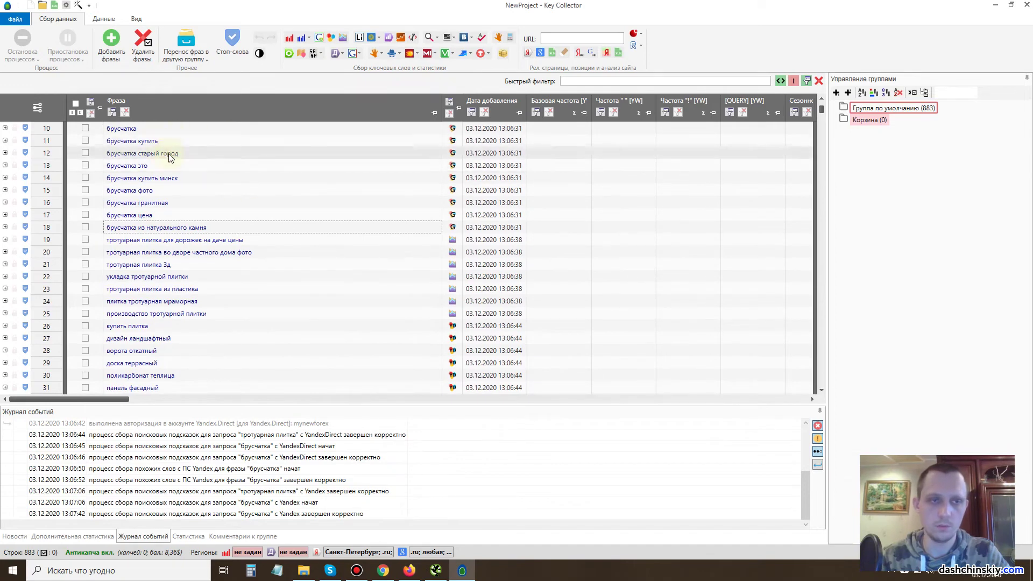
left_click(168, 153)
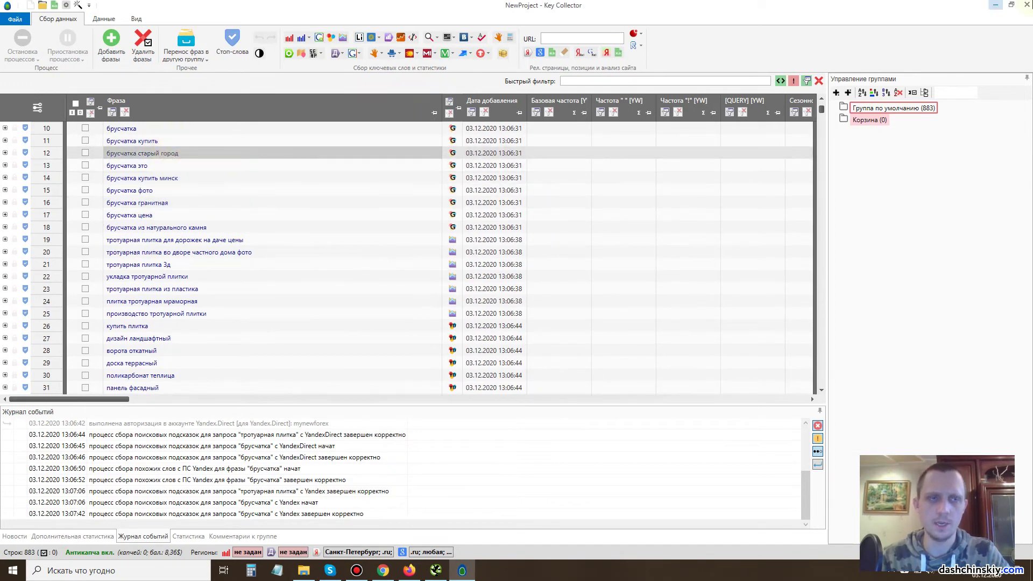
Switch to the browser, find the zavod-plitki.by page on "Старый город" tiles, dismiss its chat offer and check the page title.
left_click(409, 570)
left_click(317, 9)
left_click(387, 9)
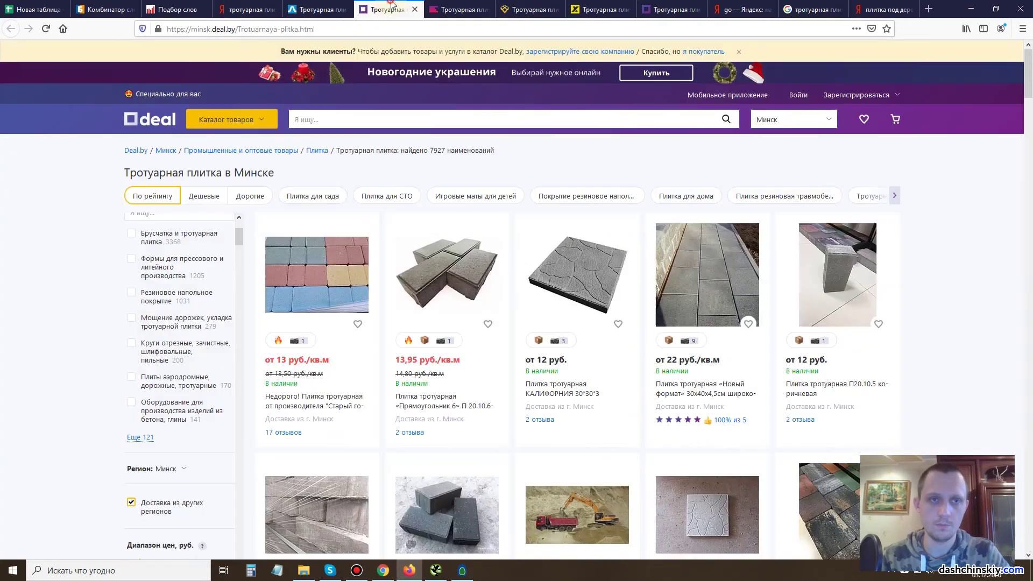
left_click(458, 9)
left_click(533, 8)
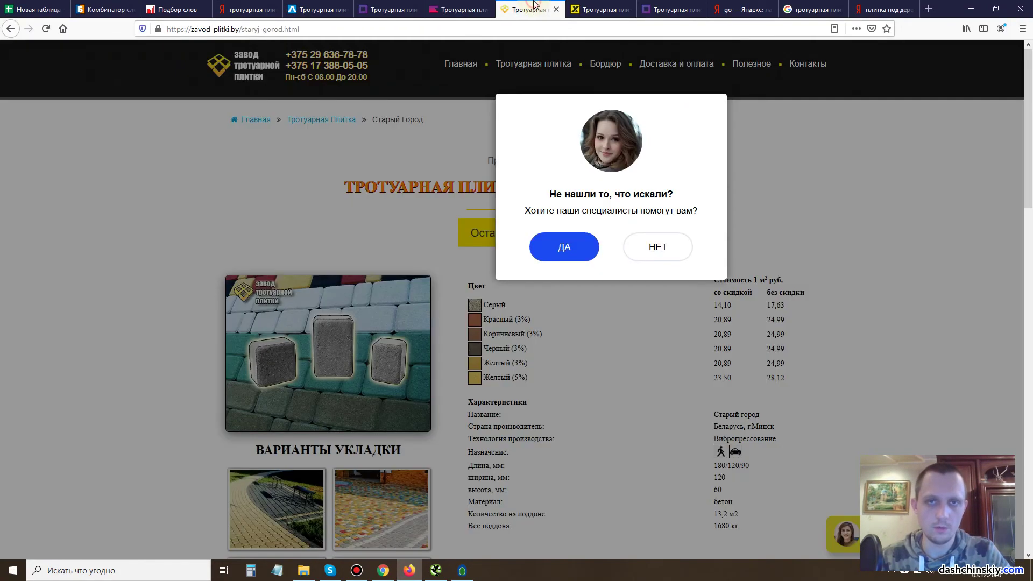
left_click(655, 248)
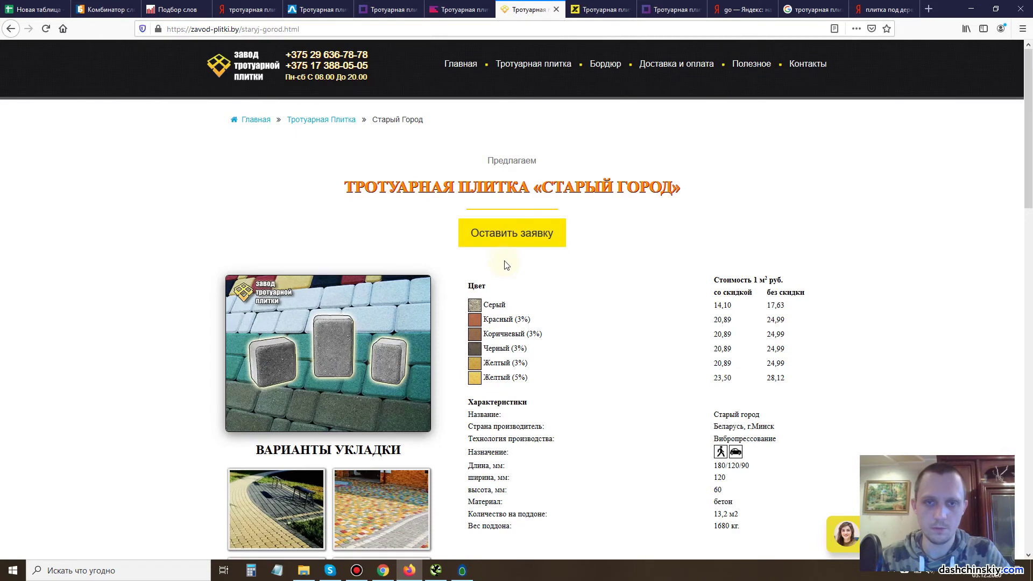
right_click(701, 239)
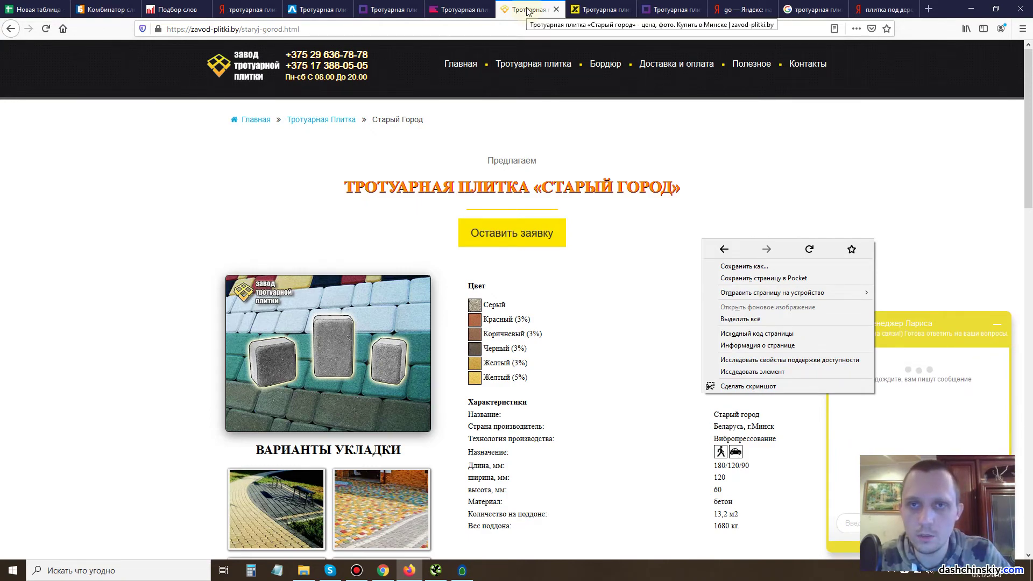
Return to the Yandex results for "тротуарная плитка" and open the plitca.by tile catalogue in a new tab.
left_click(600, 9)
left_click(667, 9)
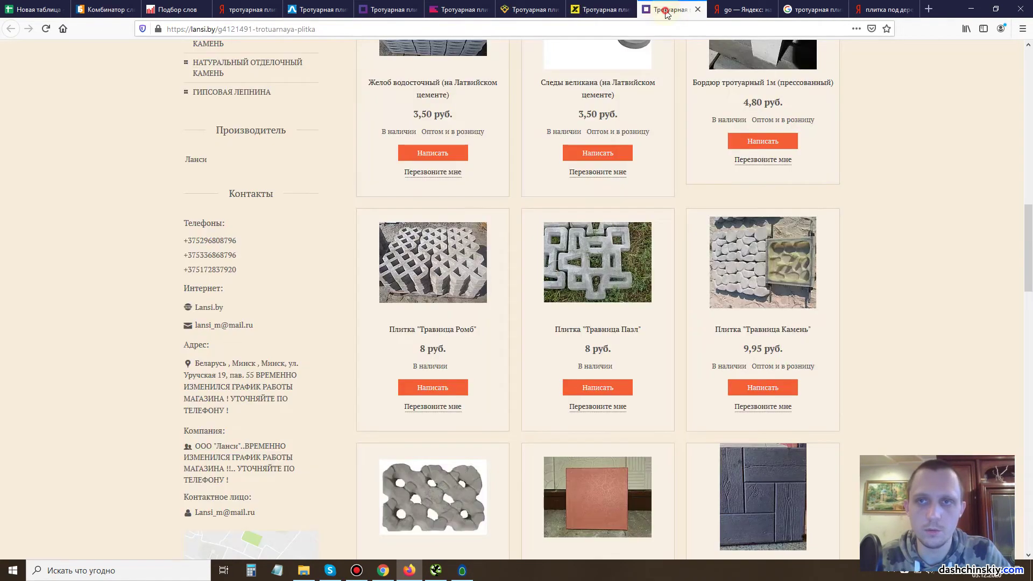
left_click(387, 9)
left_click(105, 9)
left_click(242, 9)
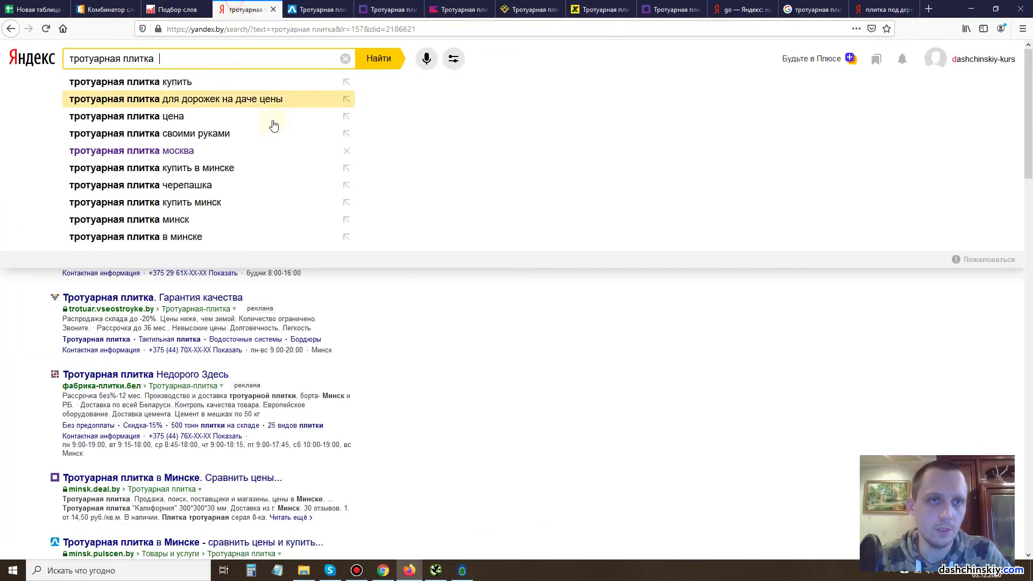
left_click(616, 378)
scroll(616, 247, "down", 5)
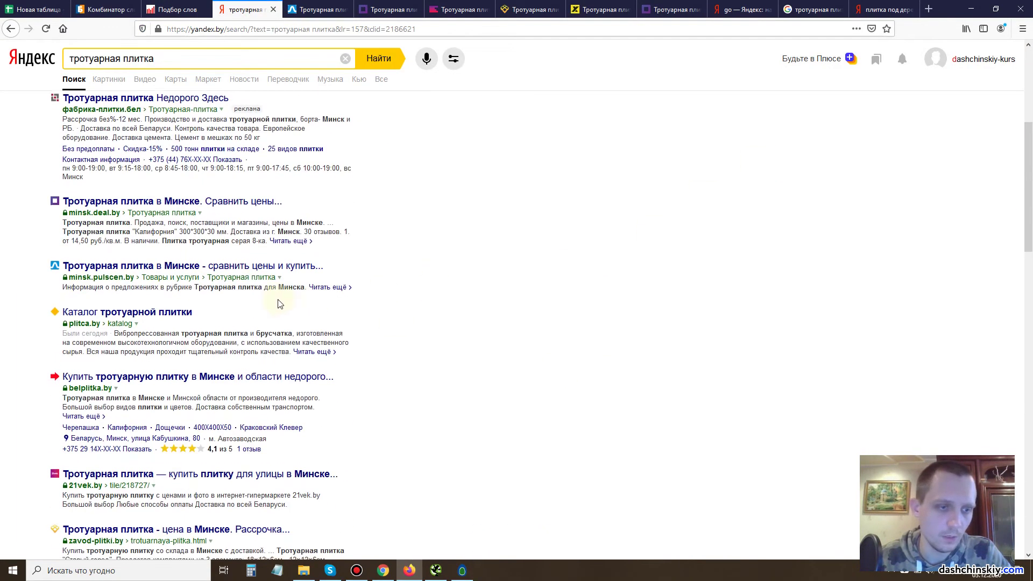
right_click(124, 263)
left_click(161, 271)
left_click(296, 9)
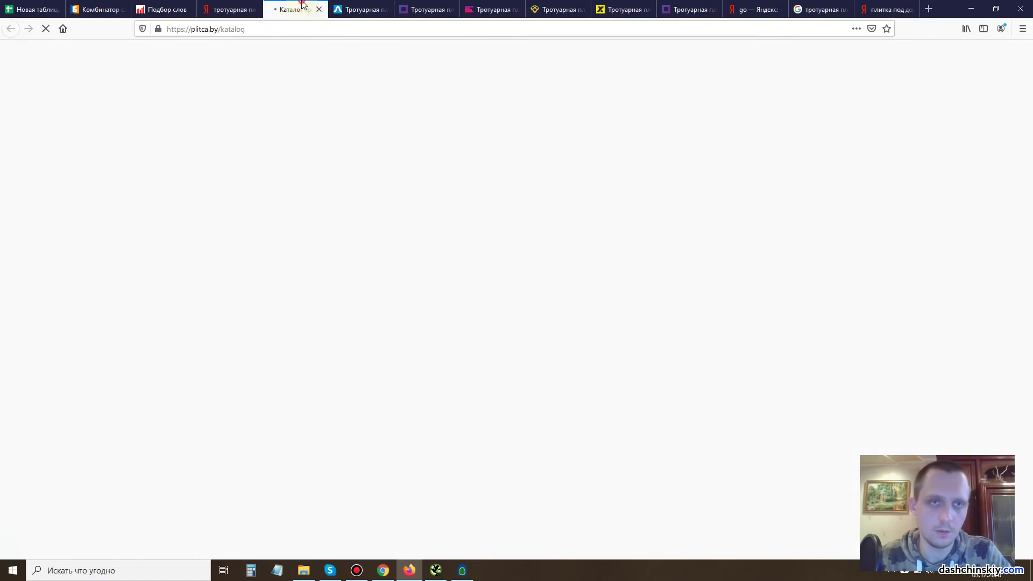
Open belplitka.by from the Yandex results in a new tab and view its "Старый город" tile page.
left_click(231, 9)
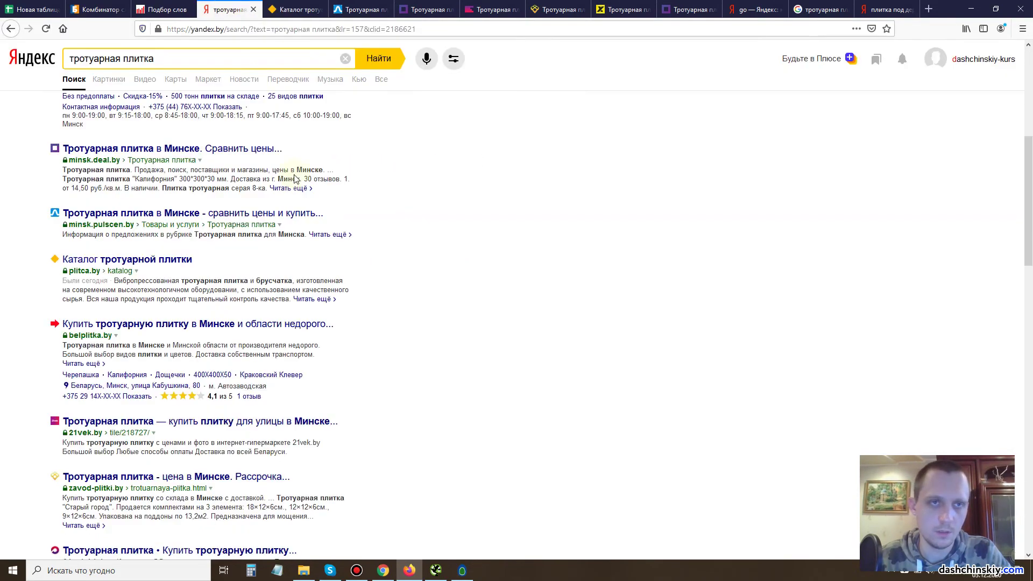
scroll(295, 178, "down", 2)
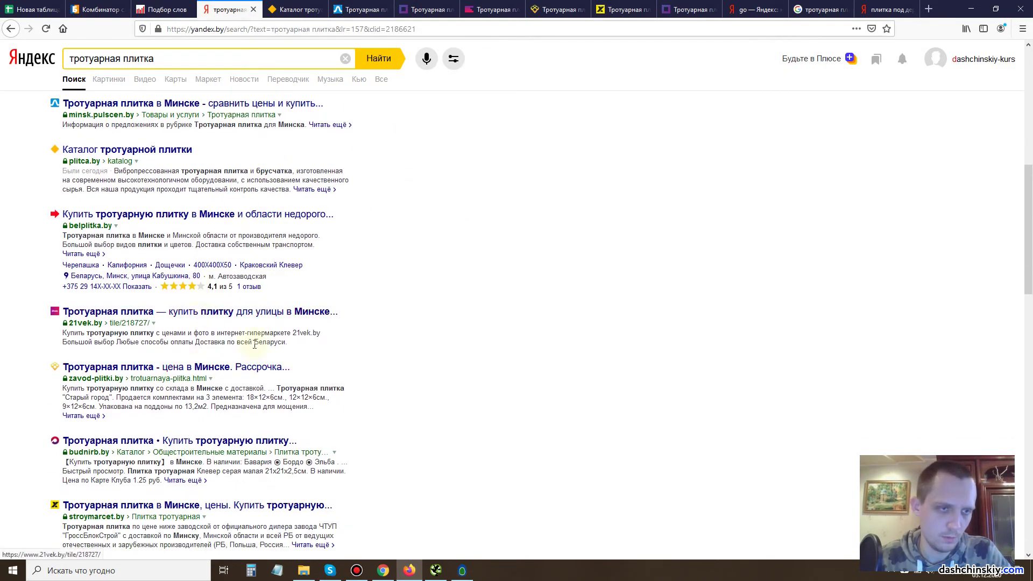
scroll(255, 344, "down", 1)
scroll(230, 381, "up", 5)
scroll(214, 310, "down", 1)
right_click(197, 379)
left_click(231, 389)
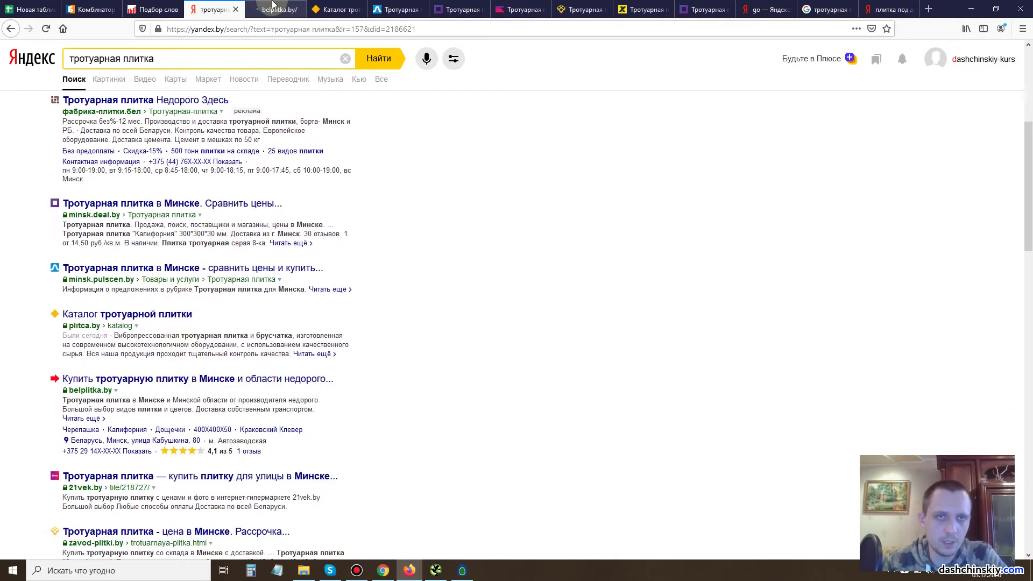
left_click(273, 6)
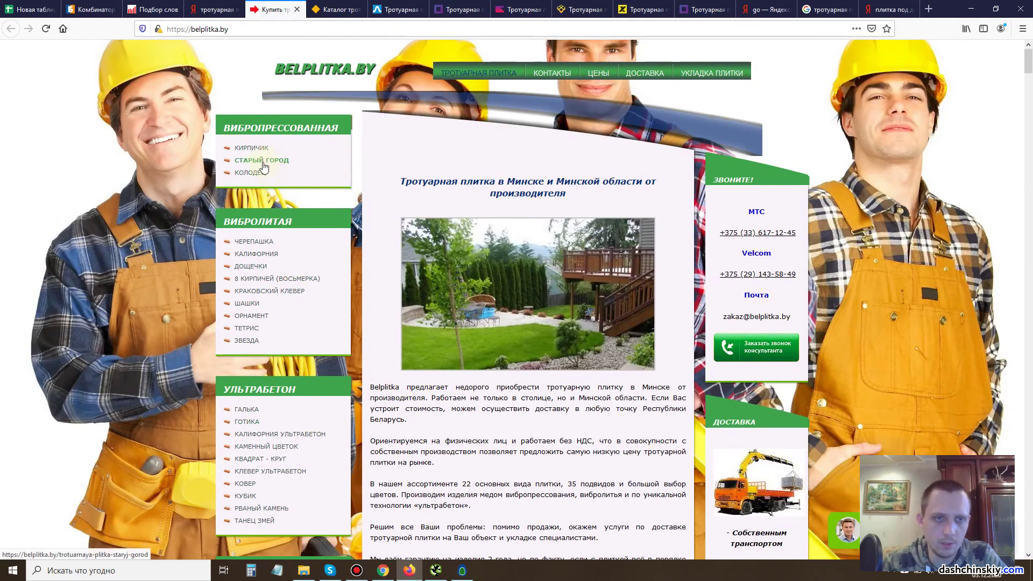
left_click(264, 163)
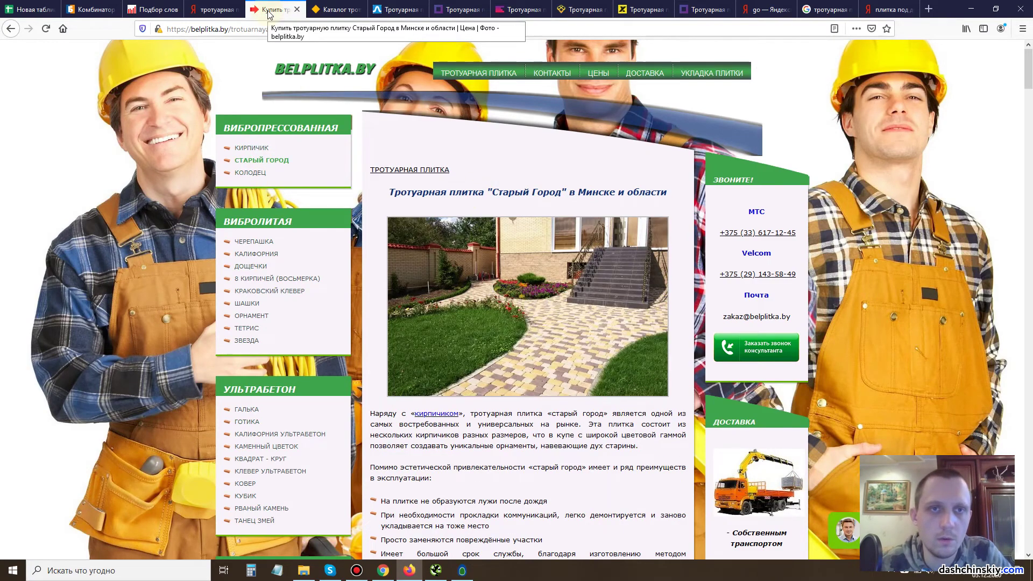
Read through the belplitka.by "Старый Город" tile page, including its colour price table and photo gallery.
scroll(573, 220, "down", 6)
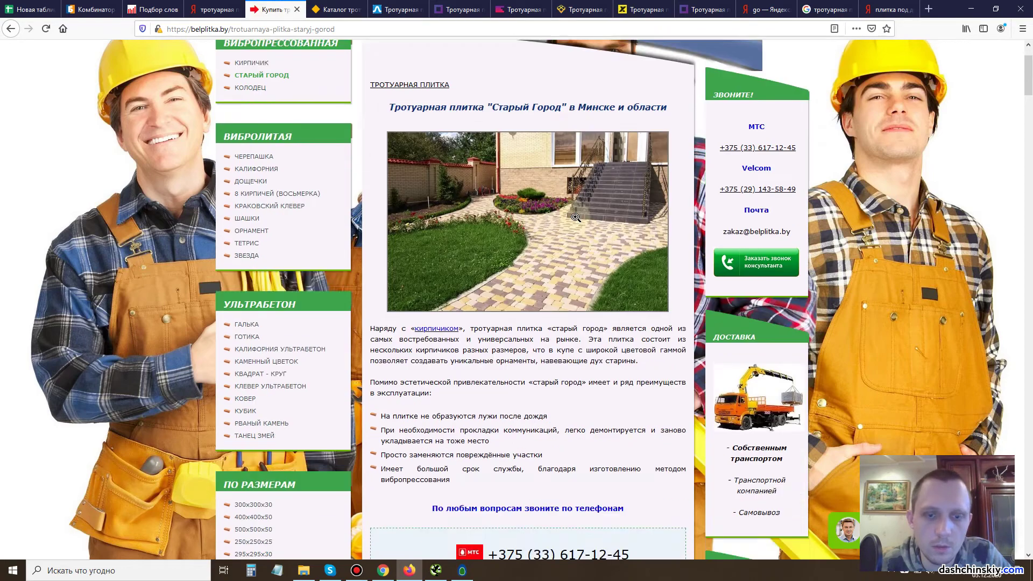
scroll(592, 187, "down", 9)
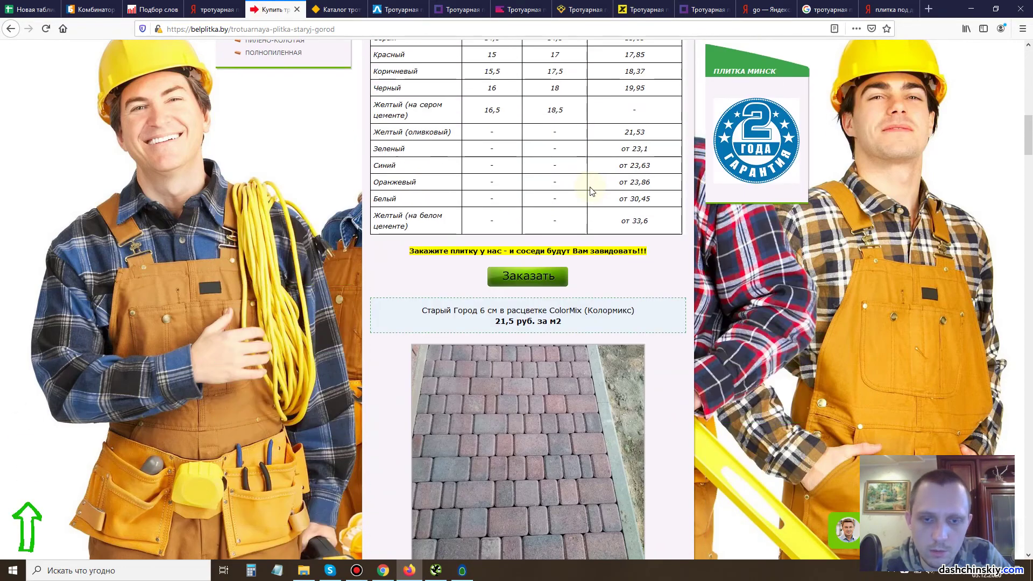
scroll(589, 188, "down", 20)
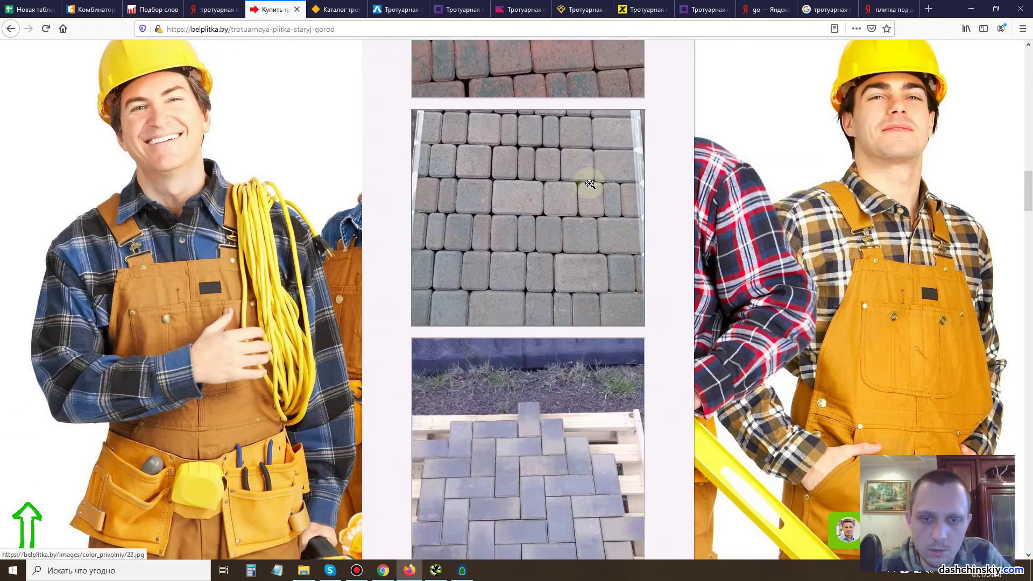
scroll(589, 184, "up", 7)
scroll(606, 172, "down", 9)
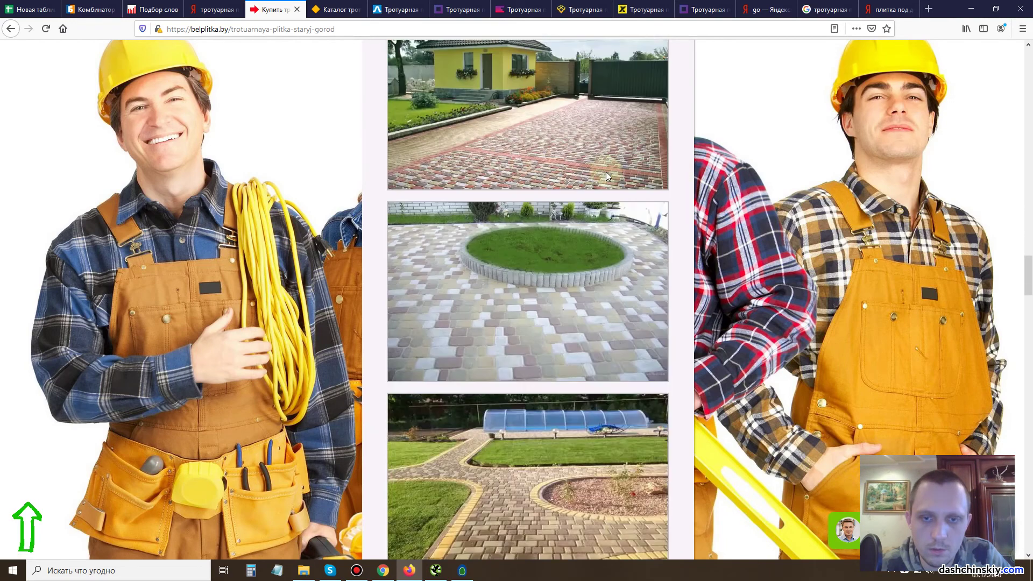
scroll(605, 172, "up", 20)
Return to the Yandex "плитка под дерево" results, search for "тротуарная плитка старый город" instead and scan the result titles.
left_click(885, 9)
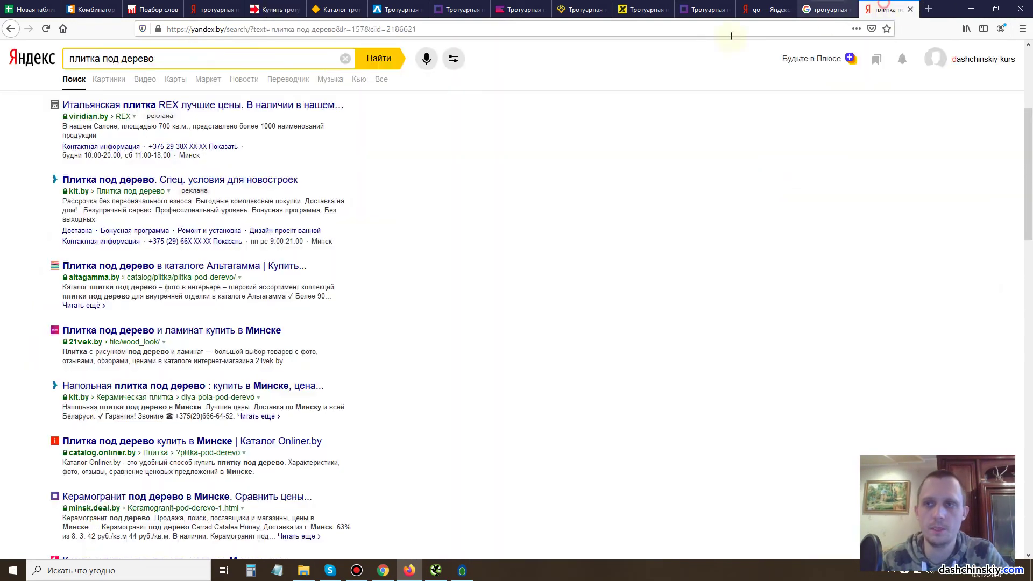
left_click_drag(183, 60, 3, 59)
type("трот")
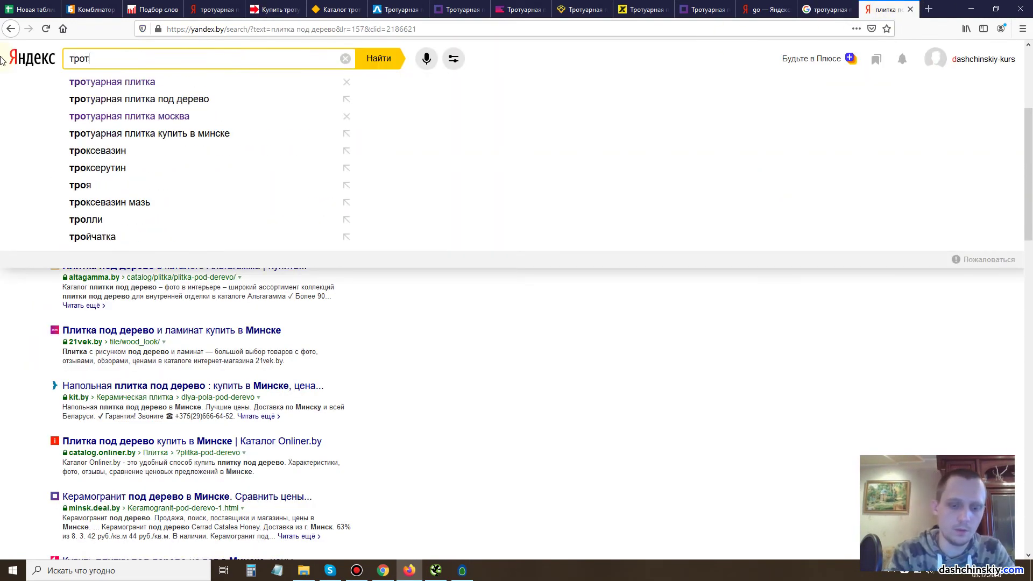
type("уарная плитка сатр")
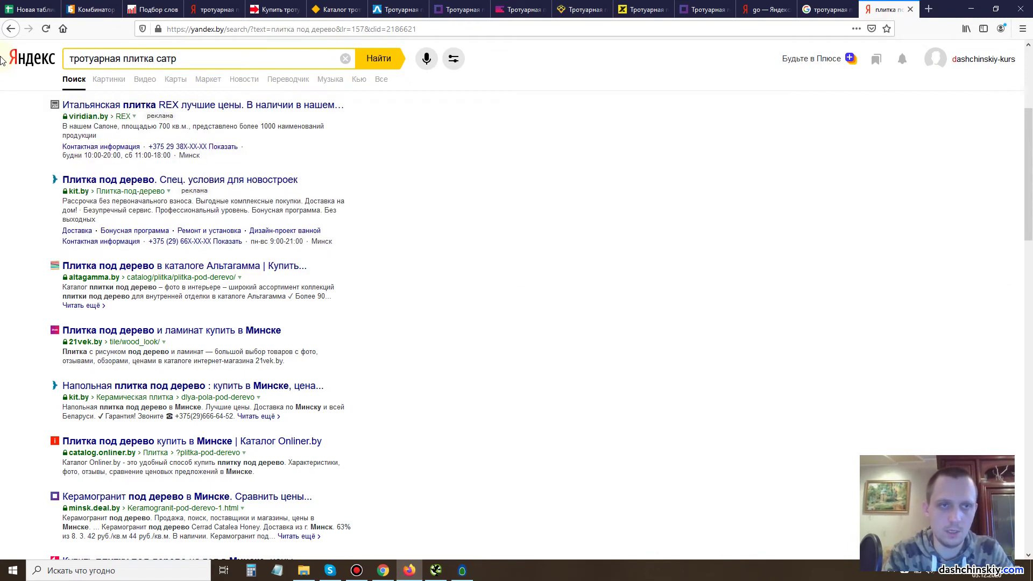
key("BackSpace")
key("BackSpace")
key("BackSpace")
type("тырй")
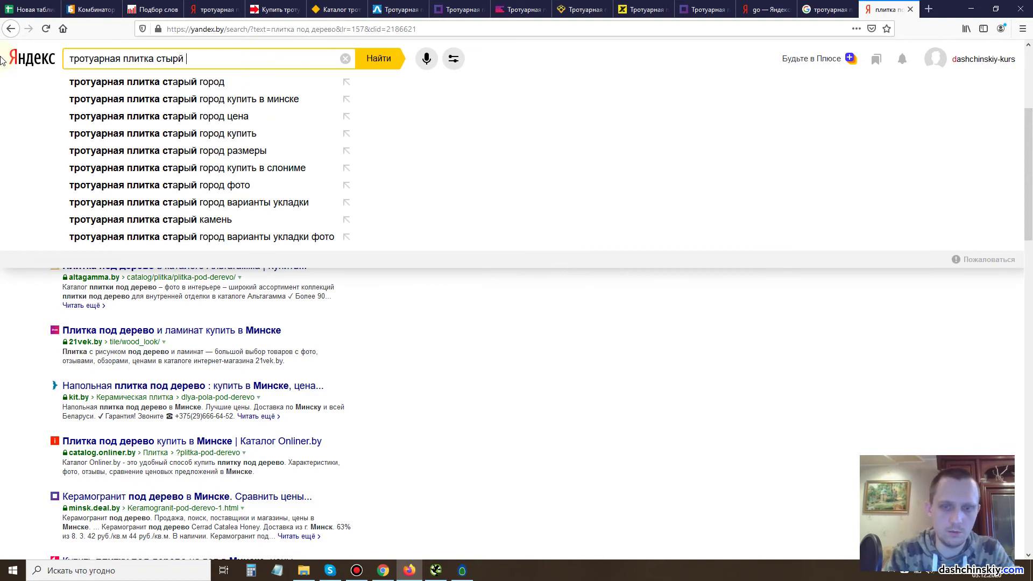
key("Down")
key("Return")
scroll(134, 225, "down", 3)
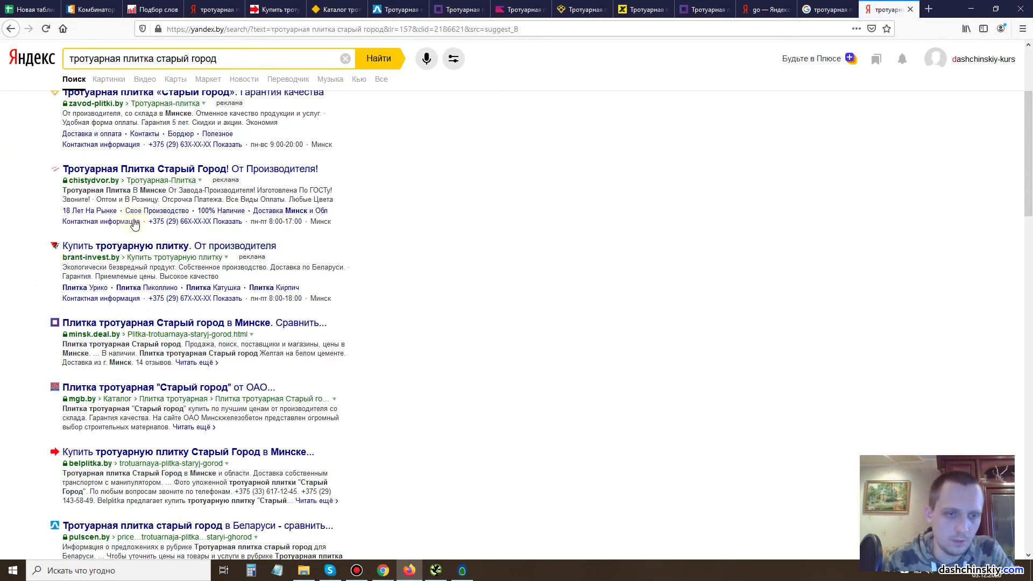
scroll(414, 237, "down", 2)
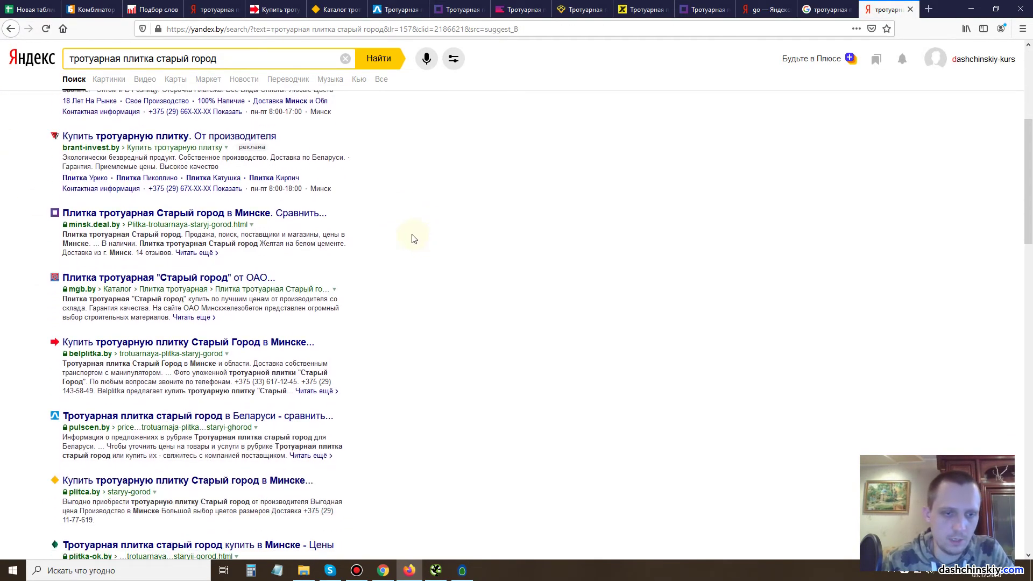
scroll(414, 238, "down", 6)
scroll(405, 243, "down", 4)
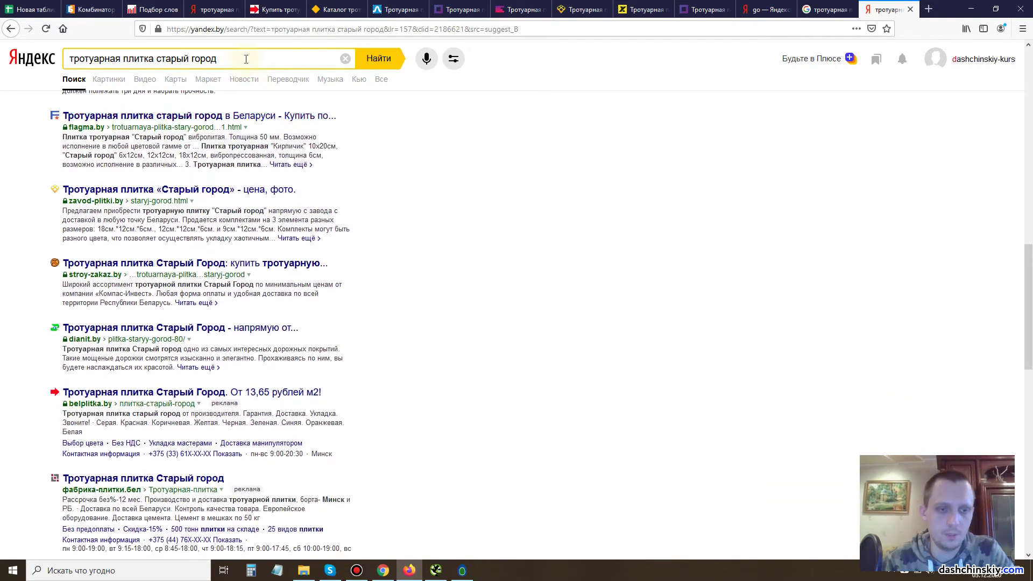
Change the Yandex query to "брусчатка старый город" and compare the wording of the result titles.
double_click(240, 58)
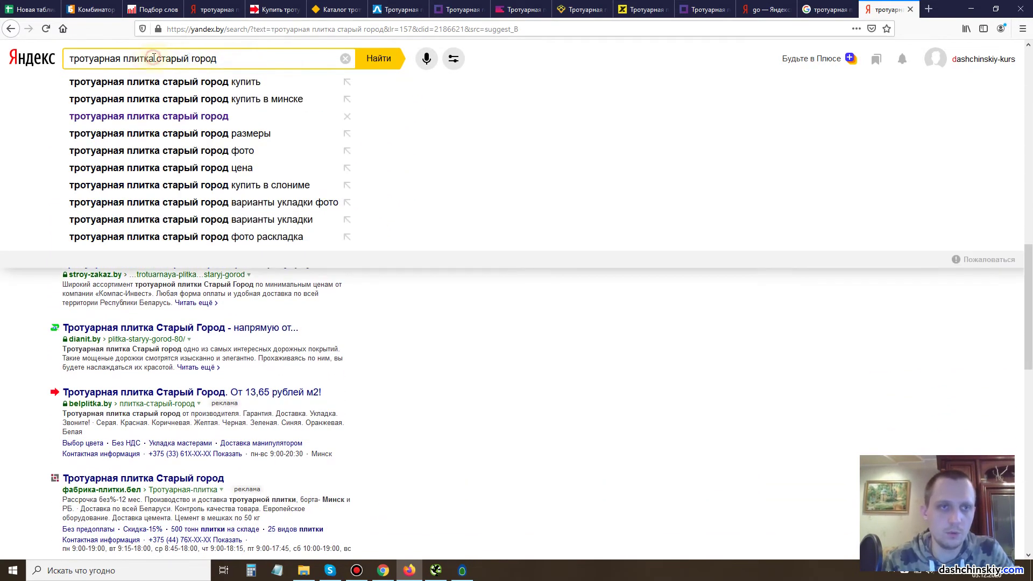
left_click_drag(153, 58, 2, 46)
type("бру")
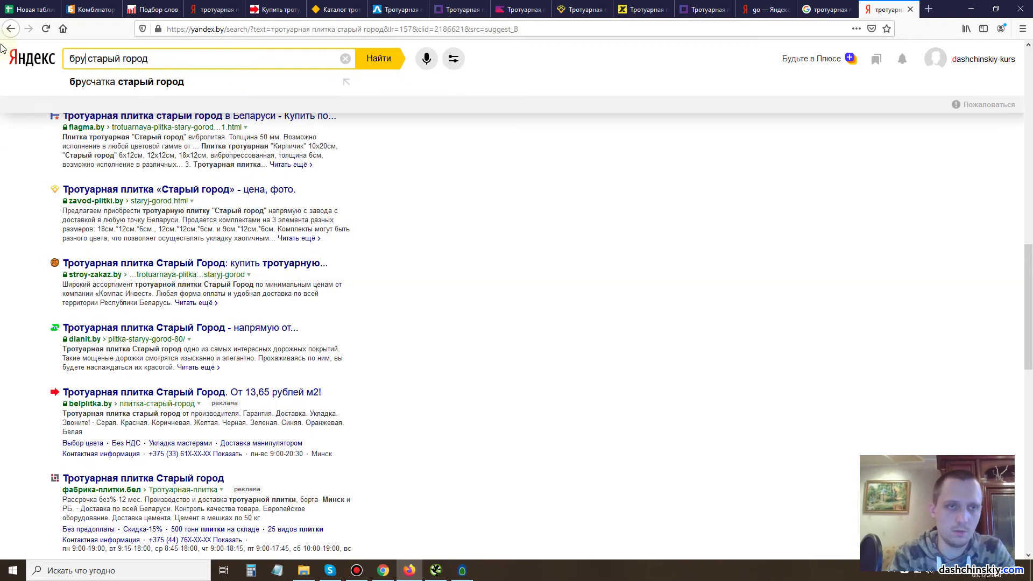
key("Down")
key("Return")
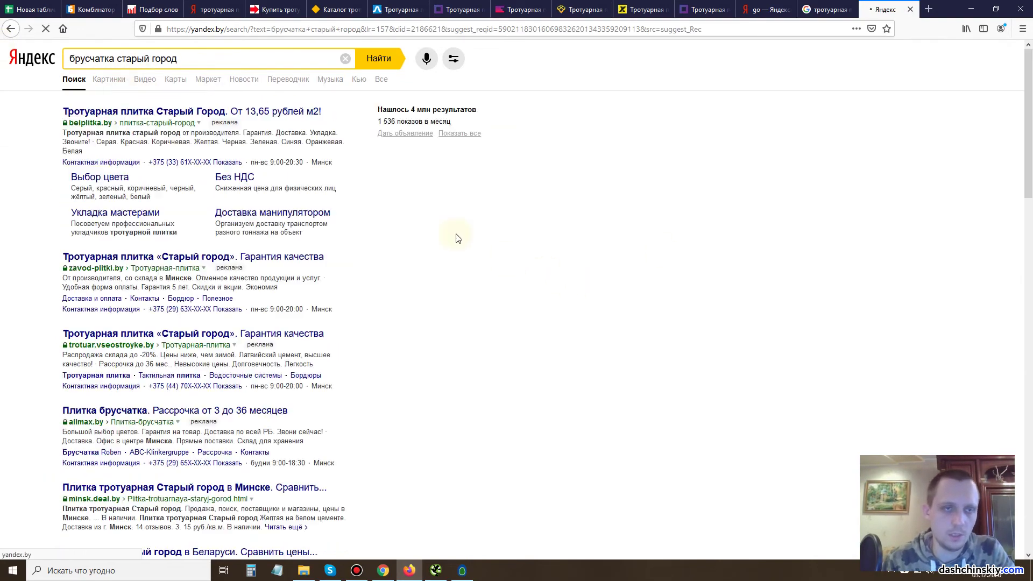
scroll(370, 176, "down", 4)
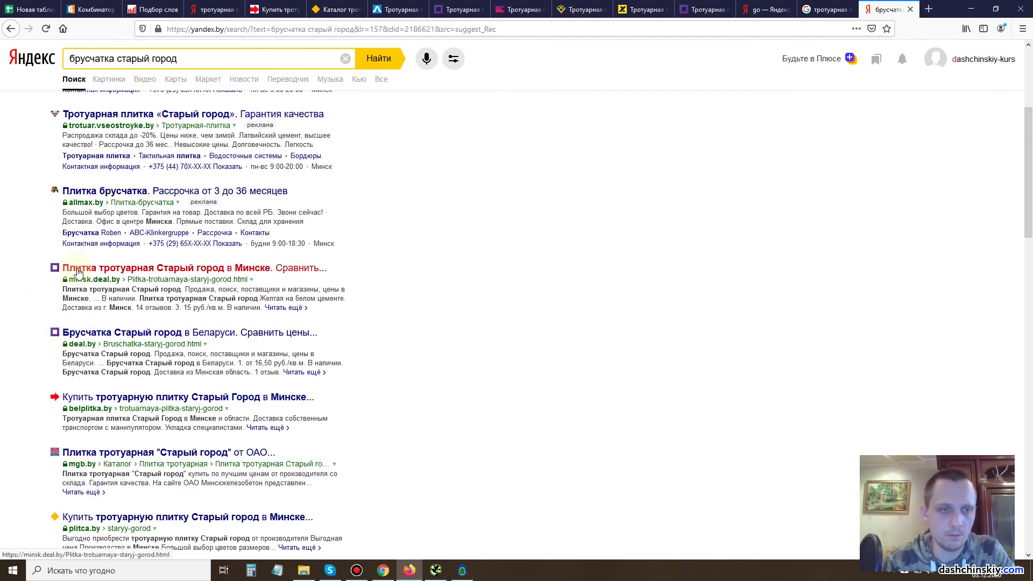
scroll(23, 345, "down", 2)
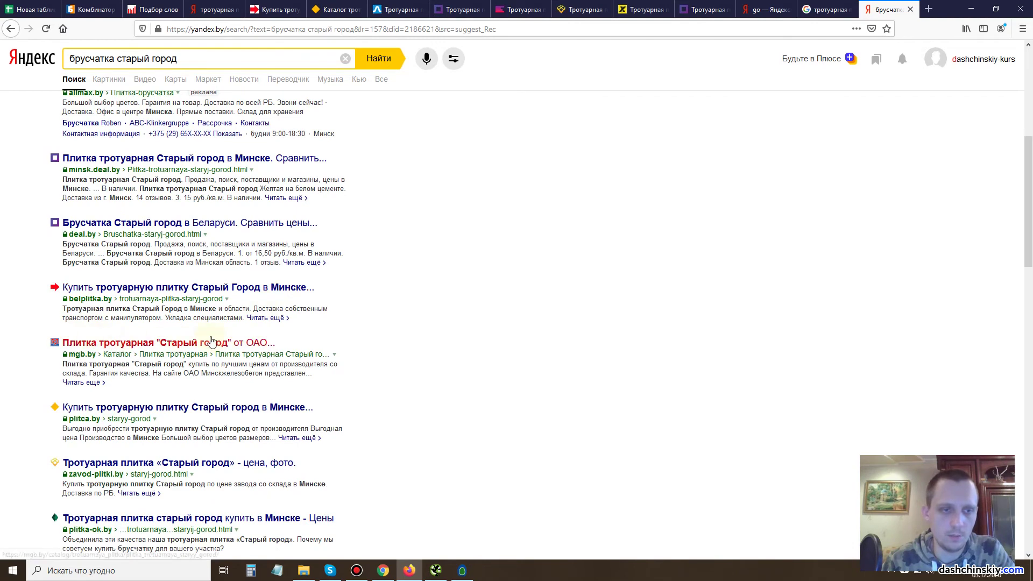
scroll(97, 423, "down", 2)
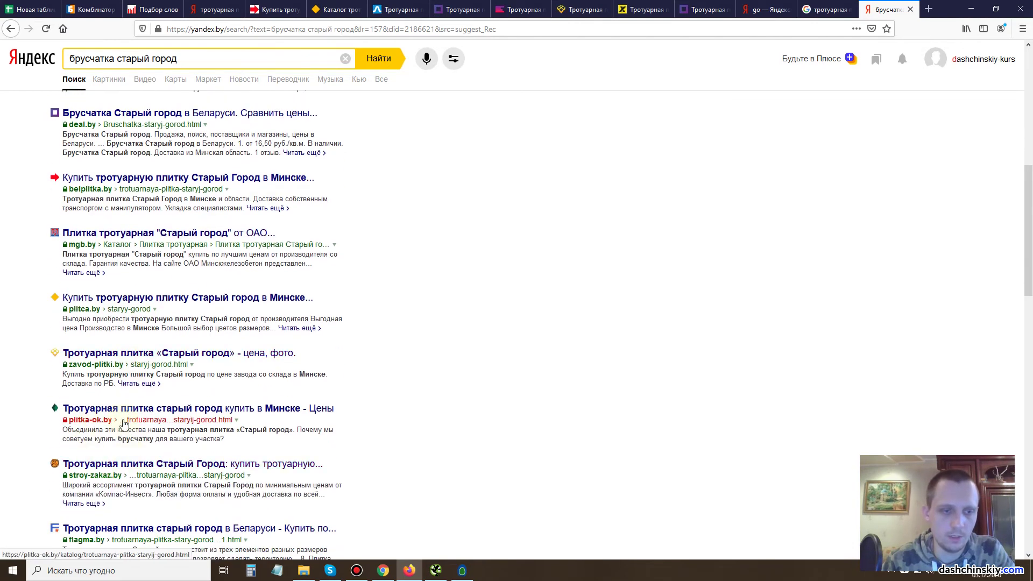
scroll(239, 376, "down", 2)
scroll(215, 199, "down", 3)
scroll(322, 123, "up", 9)
Copy the query "брусчатка старый город" from Yandex, run it in the open Google search and review the result titles.
triple_click(194, 60)
key("ctrl+c")
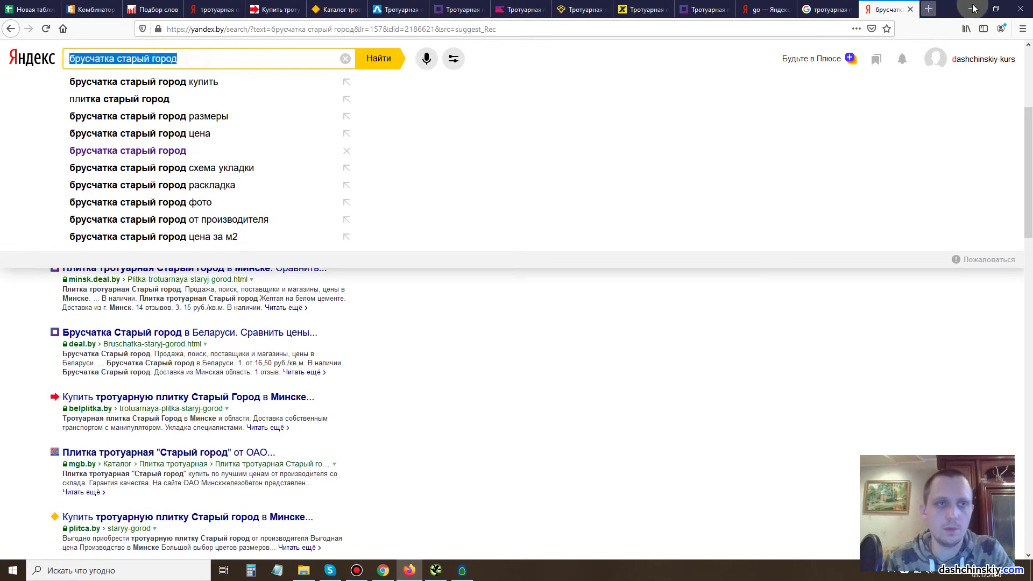
left_click(827, 9)
triple_click(207, 54)
key("ctrl+v")
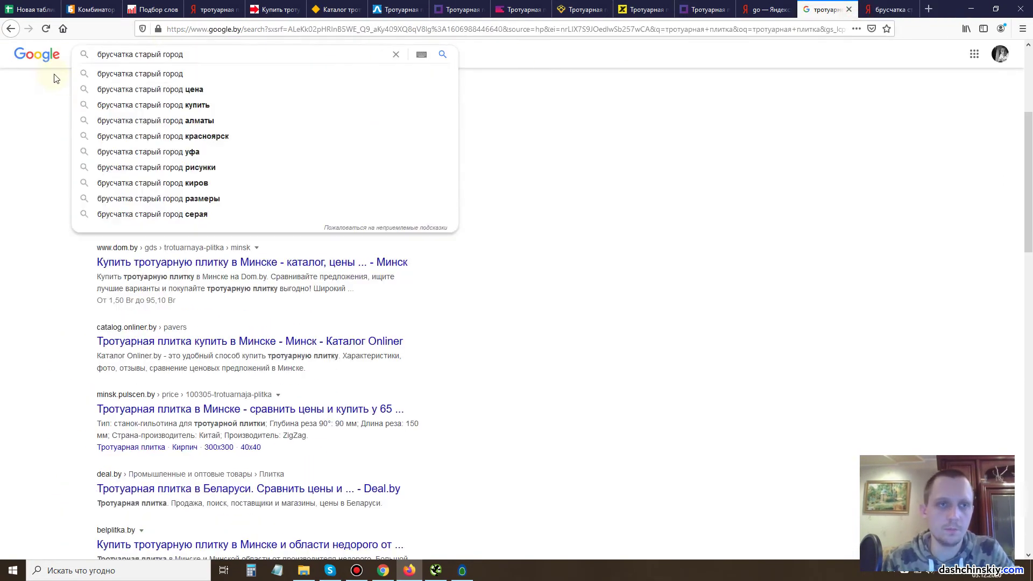
key("Return")
scroll(356, 134, "down", 6)
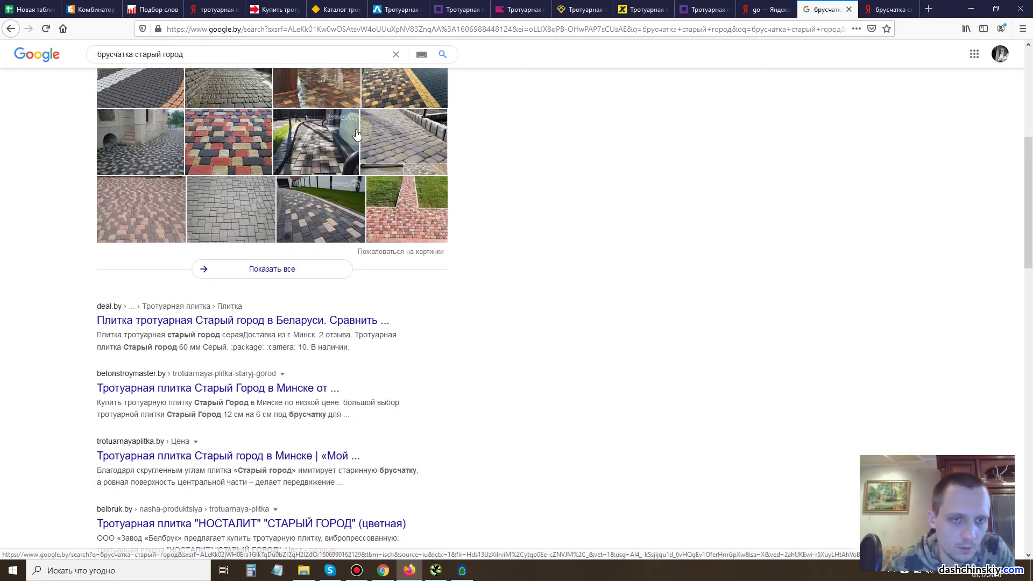
scroll(354, 134, "down", 3)
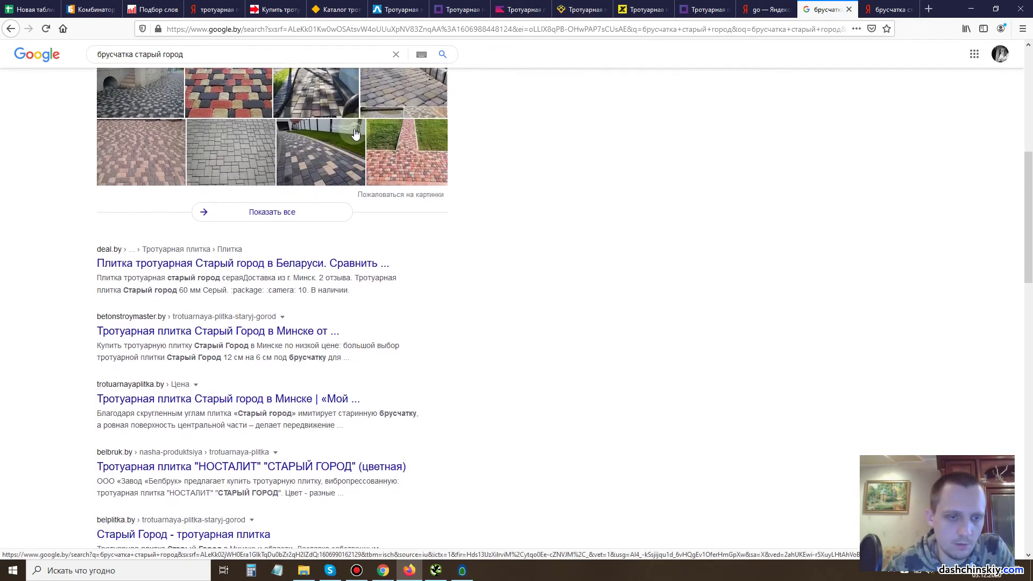
scroll(252, 266, "down", 1)
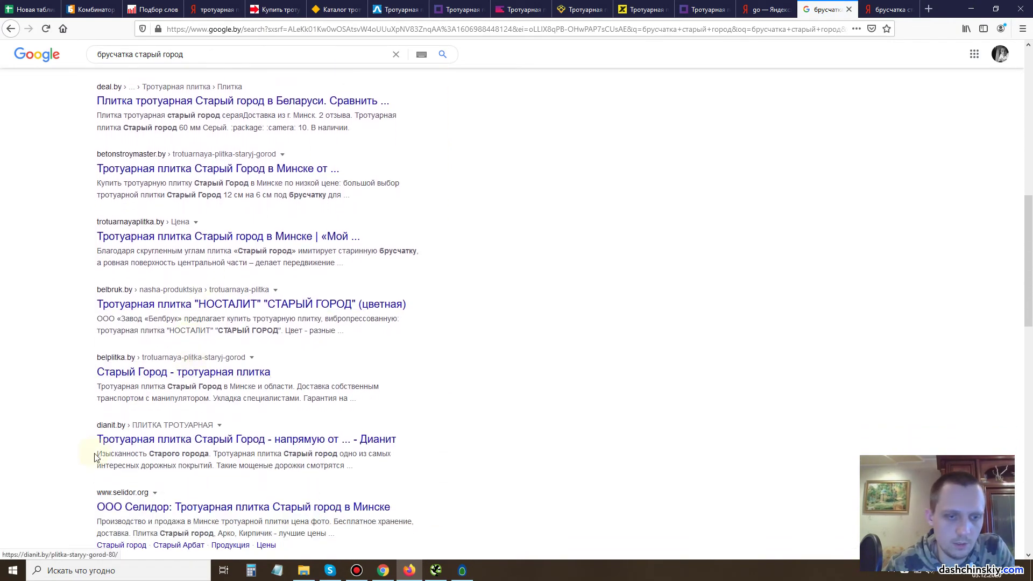
scroll(507, 296, "down", 3)
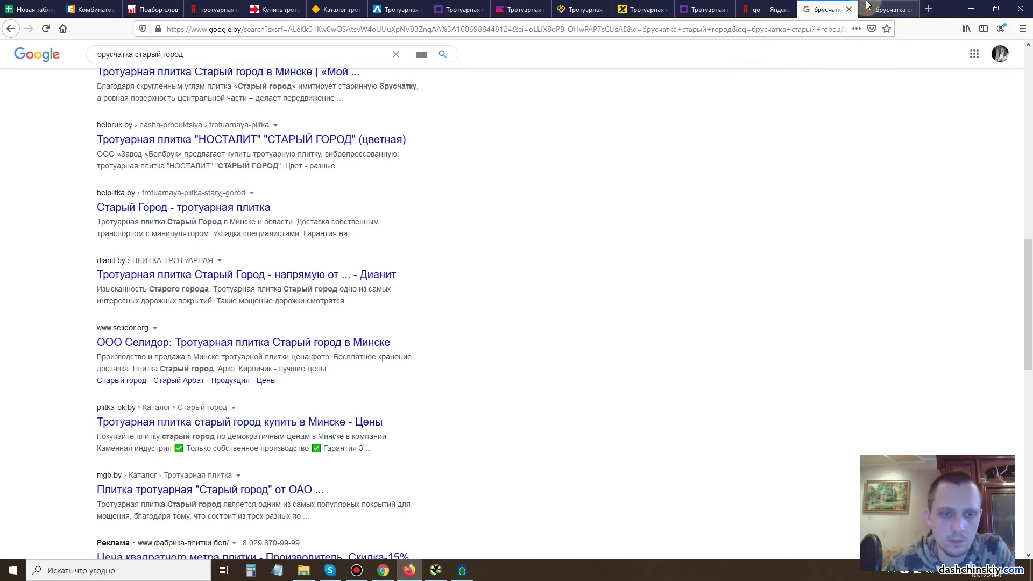
Return to the Yandex "брусчатка старый город" results, set the search region to Moscow and refuse the location access request.
left_click(887, 9)
left_click(440, 79)
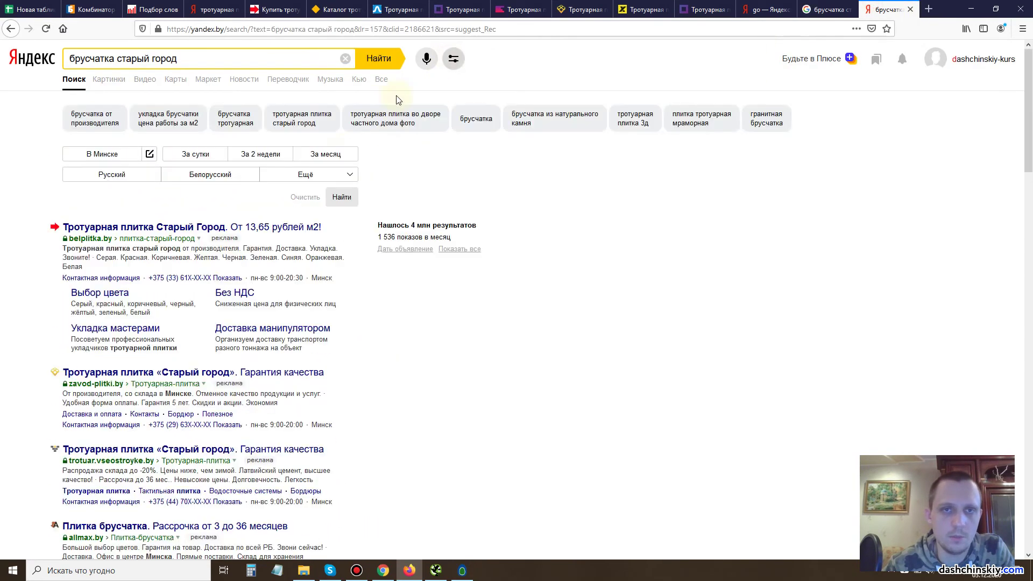
left_click(119, 156)
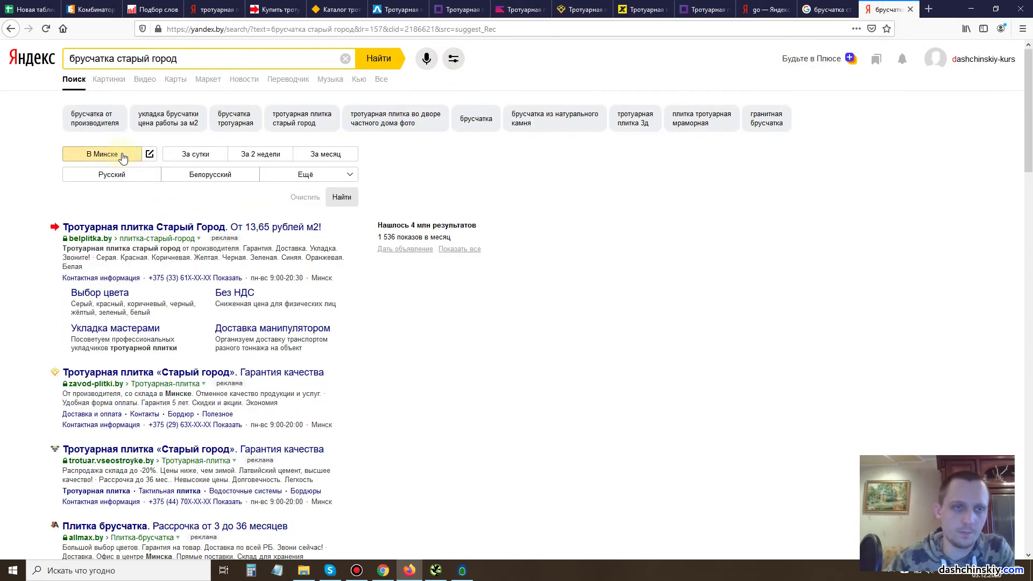
left_click(150, 156)
type("моск")
left_click(148, 181)
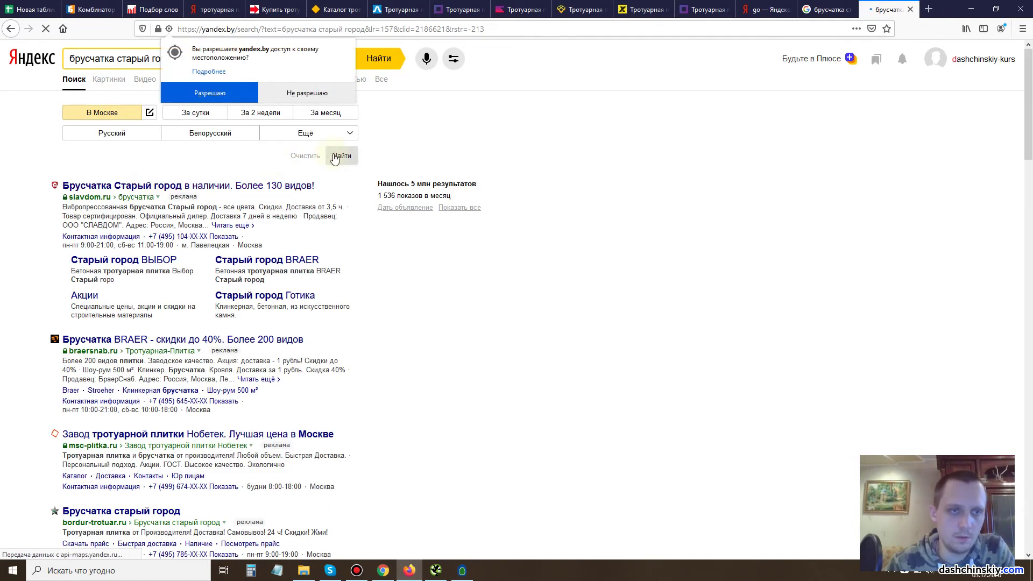
left_click(303, 98)
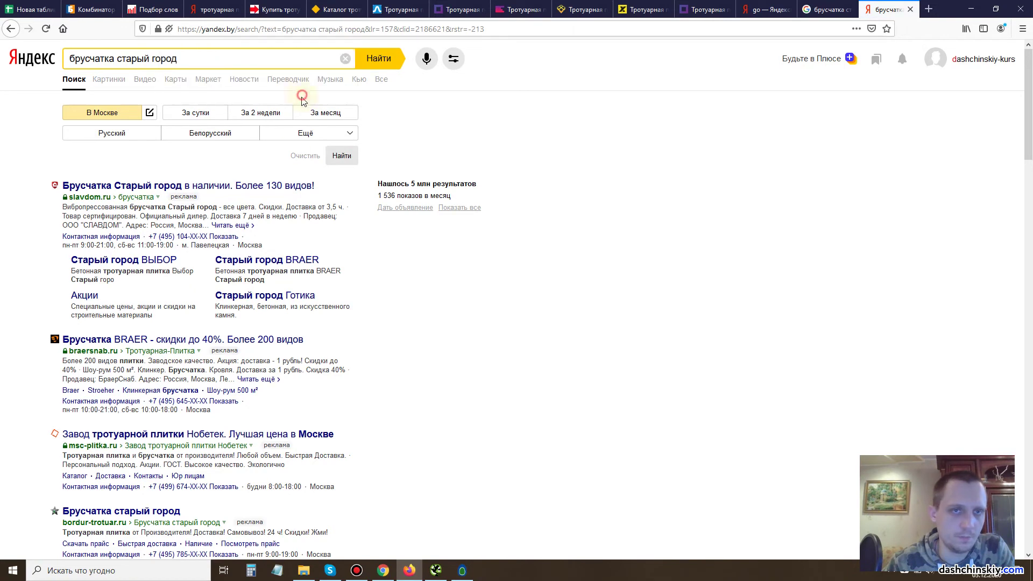
Examine how the Moscow results combine "тротуарная плитка" and "брусчатка" with "Старый город" in their titles.
scroll(11, 308, "down", 5)
scroll(2, 292, "down", 1)
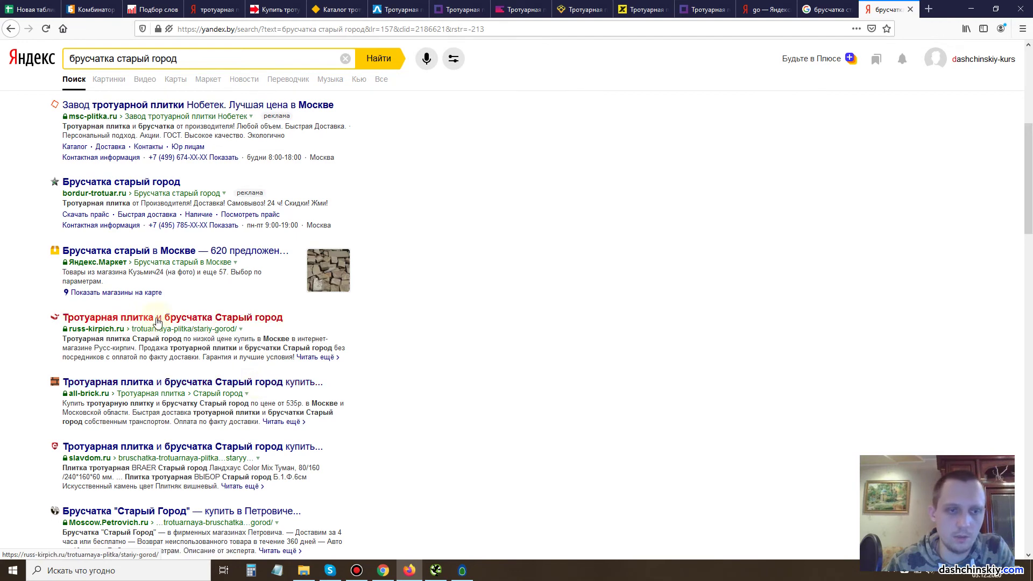
scroll(226, 321, "down", 4)
scroll(177, 263, "up", 3)
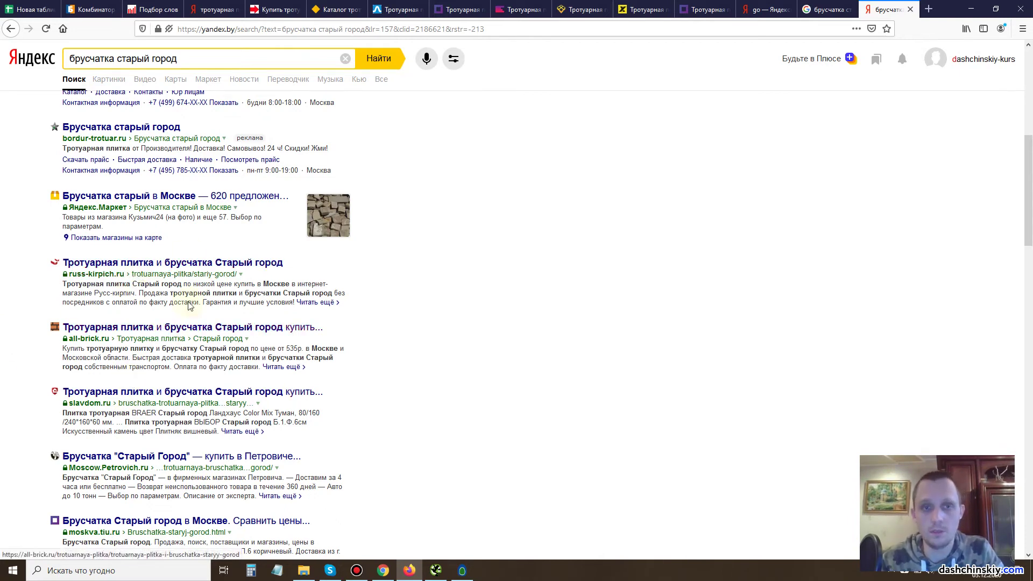
scroll(162, 275, "down", 1)
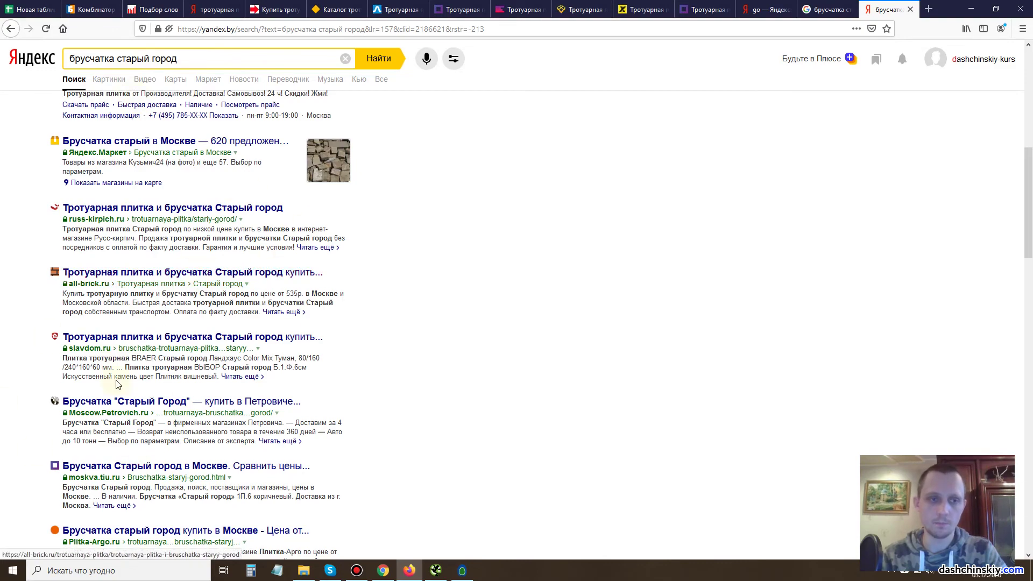
scroll(416, 206, "down", 5)
scroll(430, 121, "up", 10)
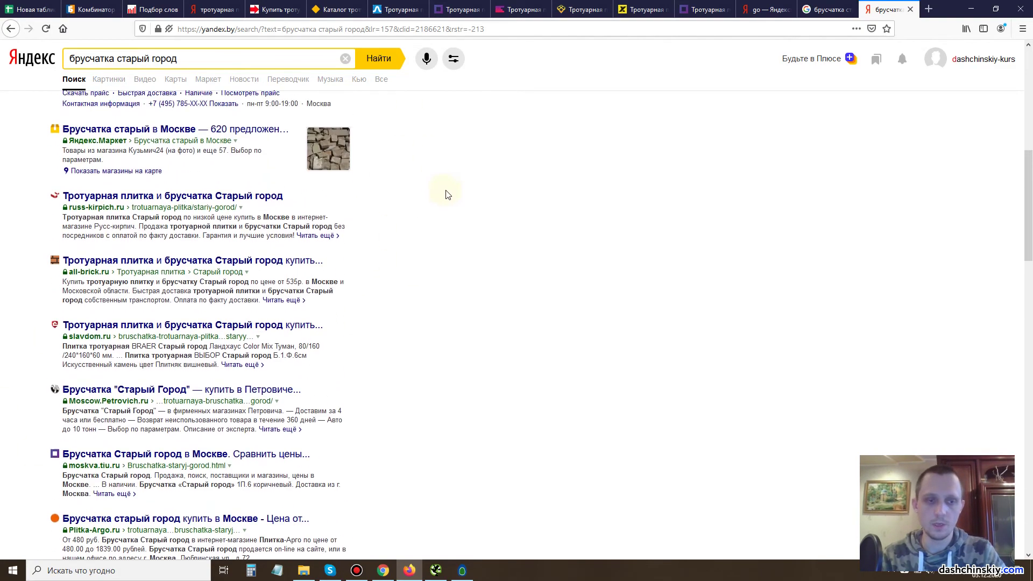
Switch to Key Collector and look through the collected phrases down to the "ёлочка" tile variants.
left_click(462, 570)
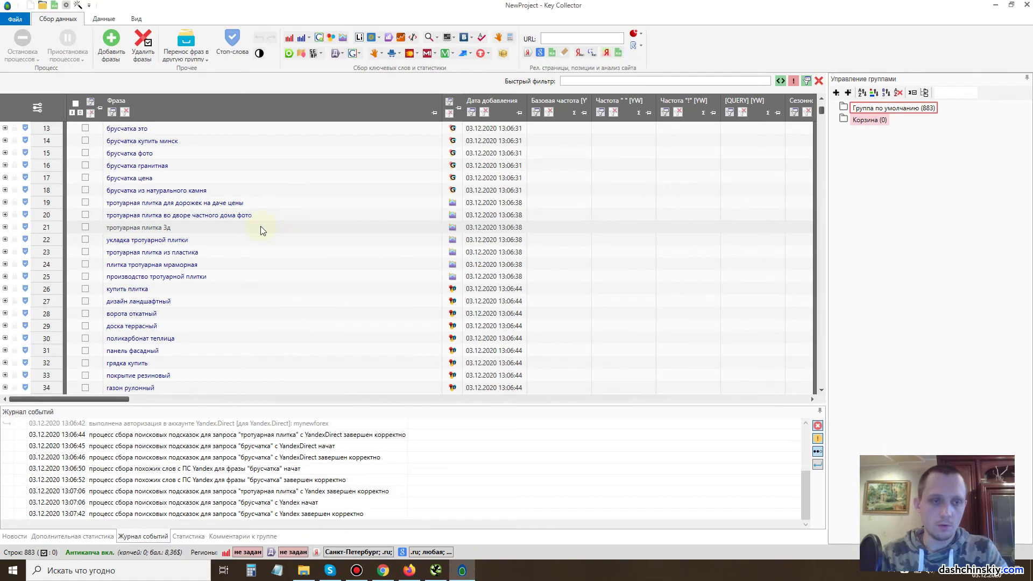
scroll(227, 215, "down", 4)
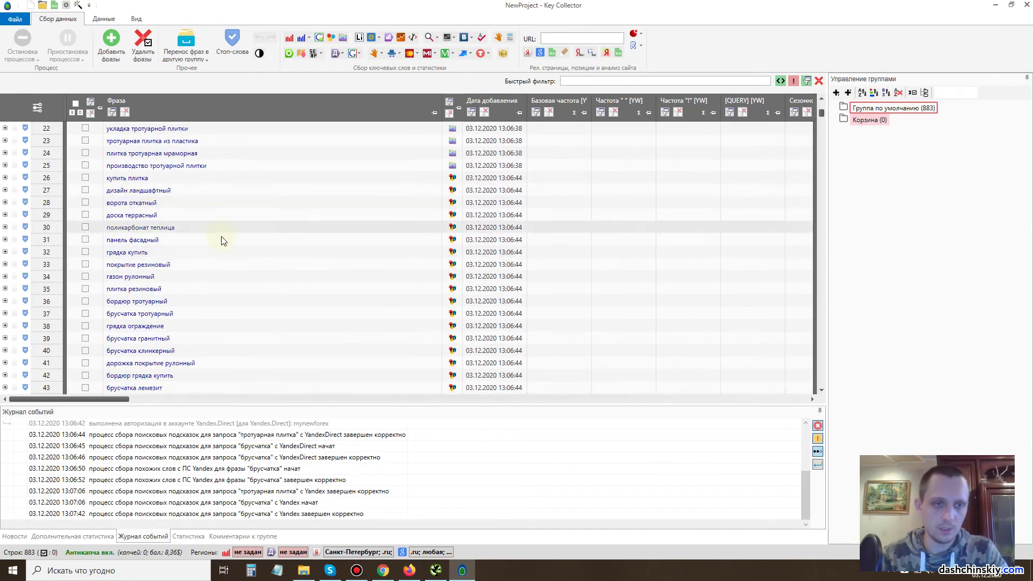
scroll(231, 266, "down", 1)
scroll(233, 271, "down", 7)
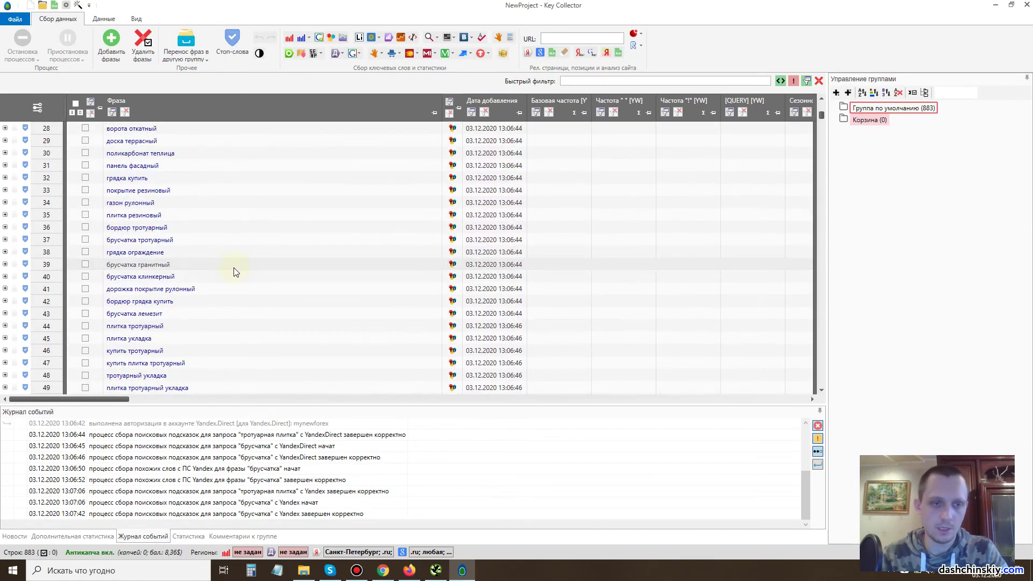
scroll(225, 242, "down", 11)
scroll(226, 242, "down", 14)
scroll(225, 242, "up", 3)
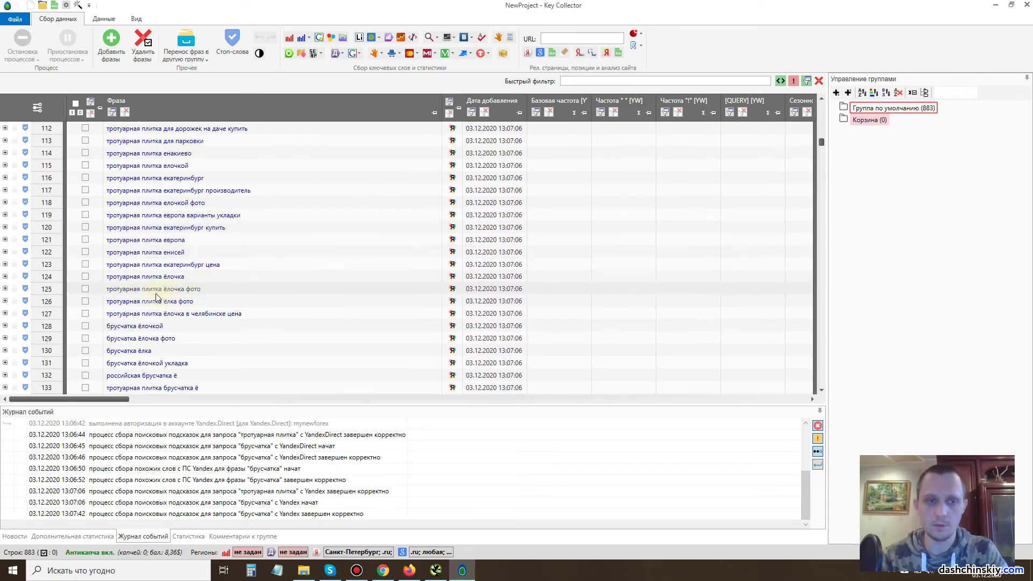
Look through the remaining collected phrases to the end of the list and return to its beginning.
left_click(161, 277)
scroll(200, 283, "down", 11)
scroll(207, 278, "down", 14)
scroll(207, 280, "down", 8)
left_click_drag(822, 173, 820, 334)
scroll(372, 188, "down", 16)
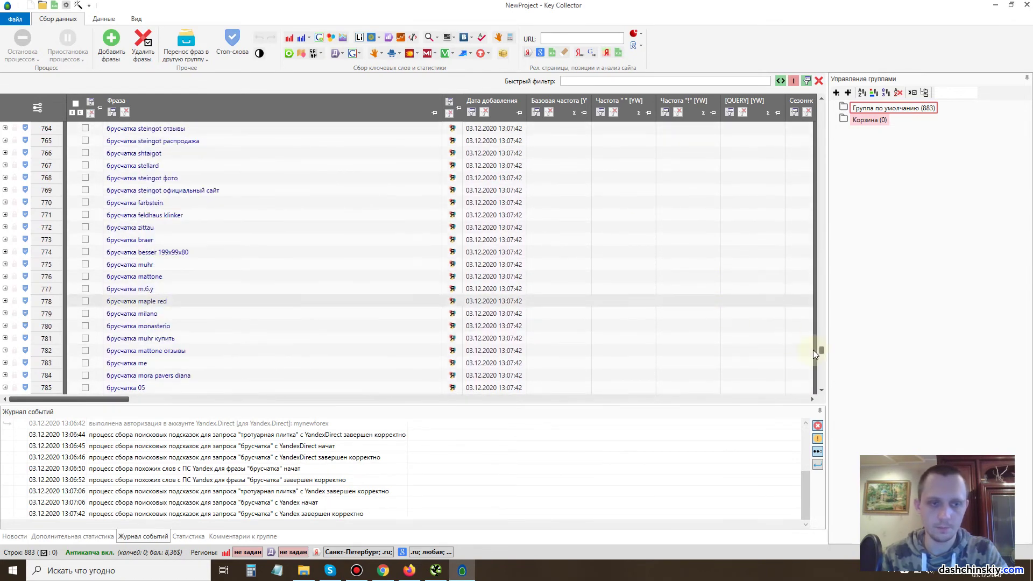
left_click_drag(821, 351, 821, 381)
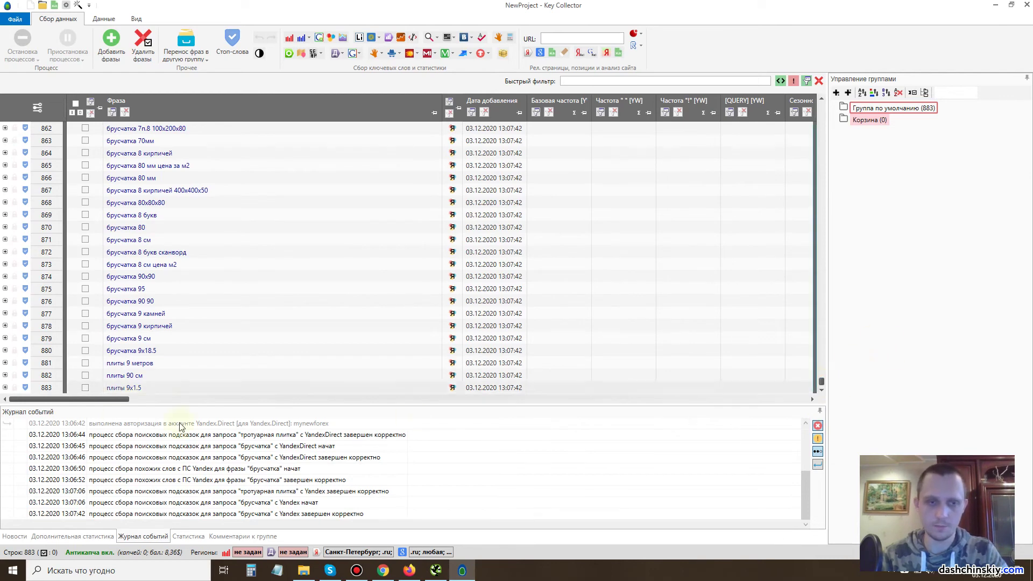
scroll(683, 264, "up", 3)
scroll(681, 259, "up", 13)
left_click_drag(820, 367, 819, 107)
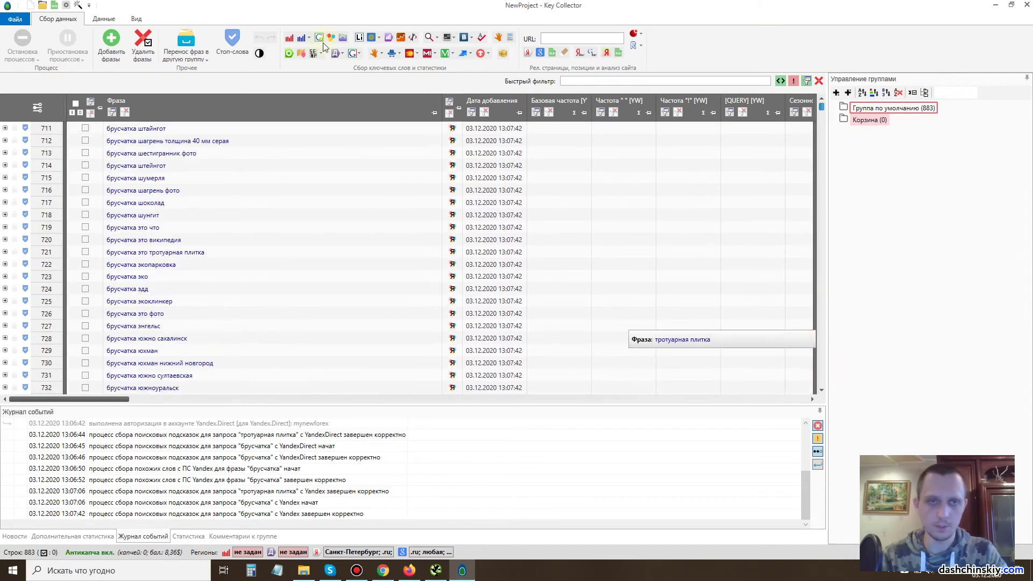
Delete all collected phrases and start a batch collection of similar Yandex queries for "тротуарная плитка" only.
left_click(74, 108)
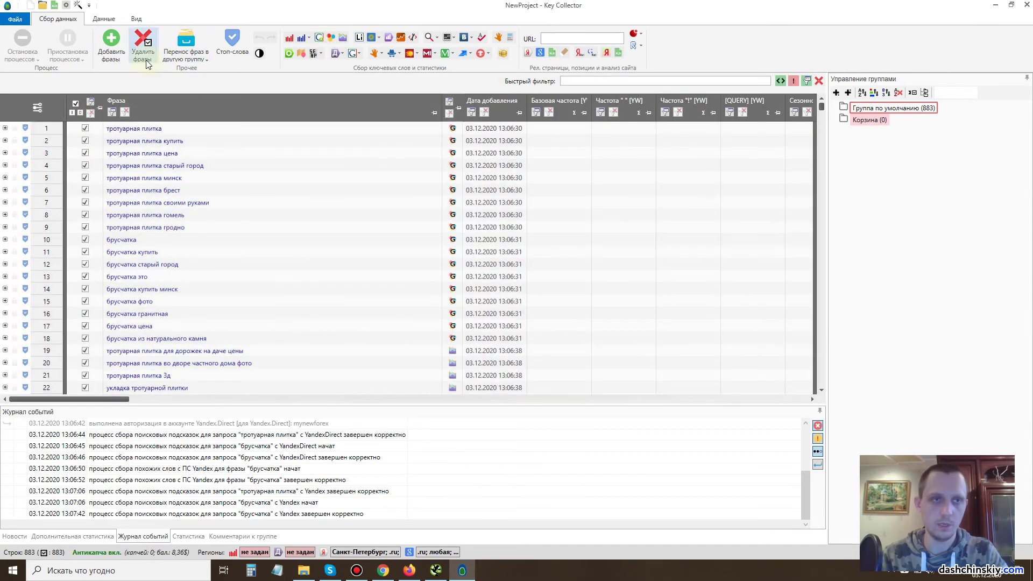
left_click(142, 46)
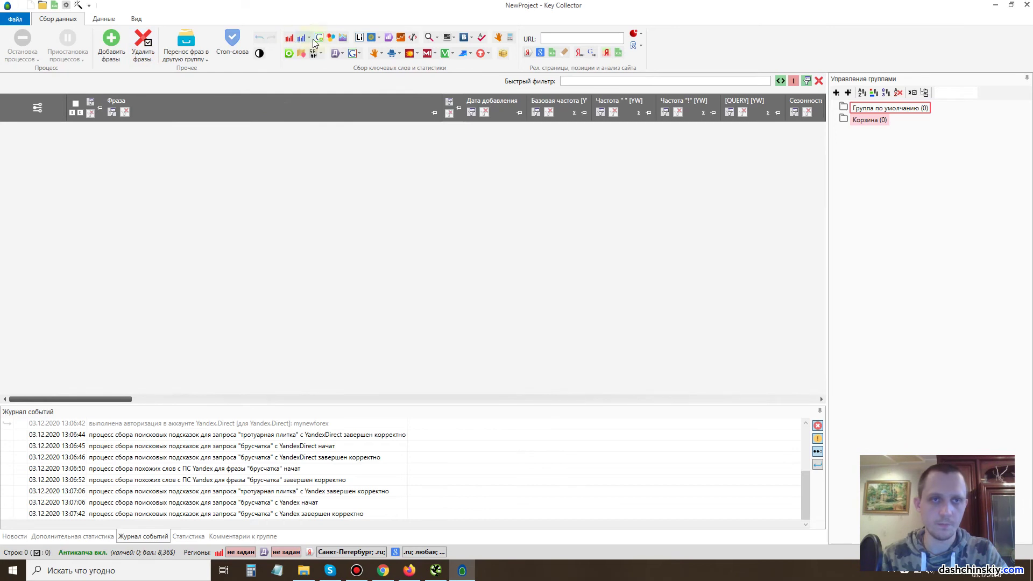
left_click(343, 37)
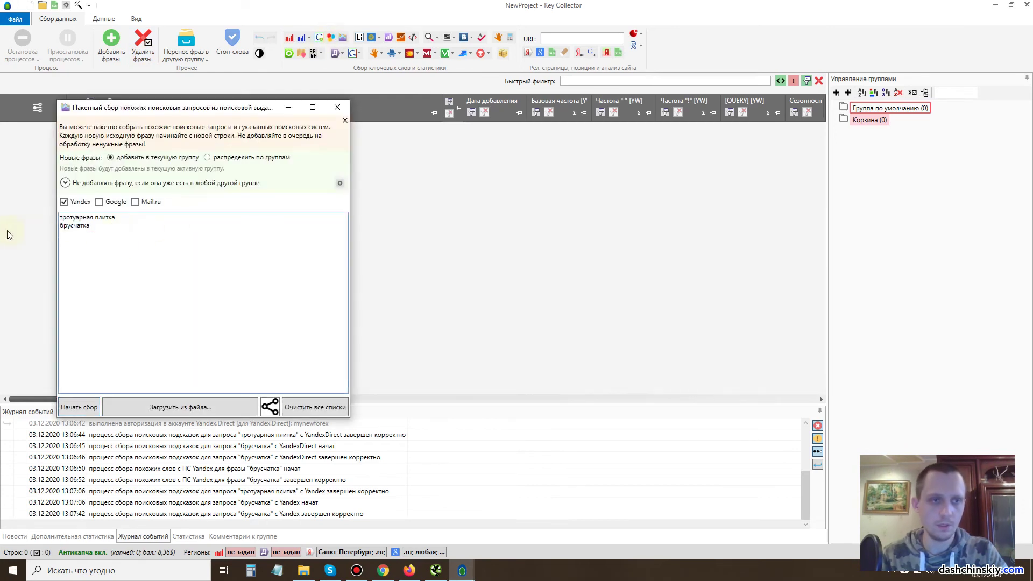
key("BackSpace")
key("BackSpace")
key("BackSpace")
key("BackSpace")
key("BackSpace")
key("BackSpace")
key("BackSpace")
key("BackSpace")
key("BackSpace")
triple_click(128, 217)
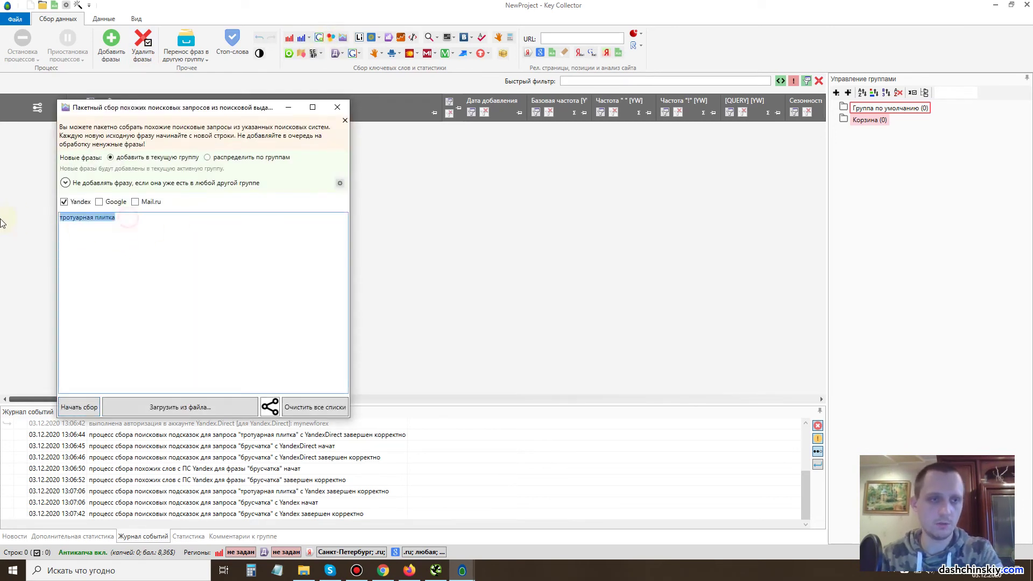
left_click(86, 406)
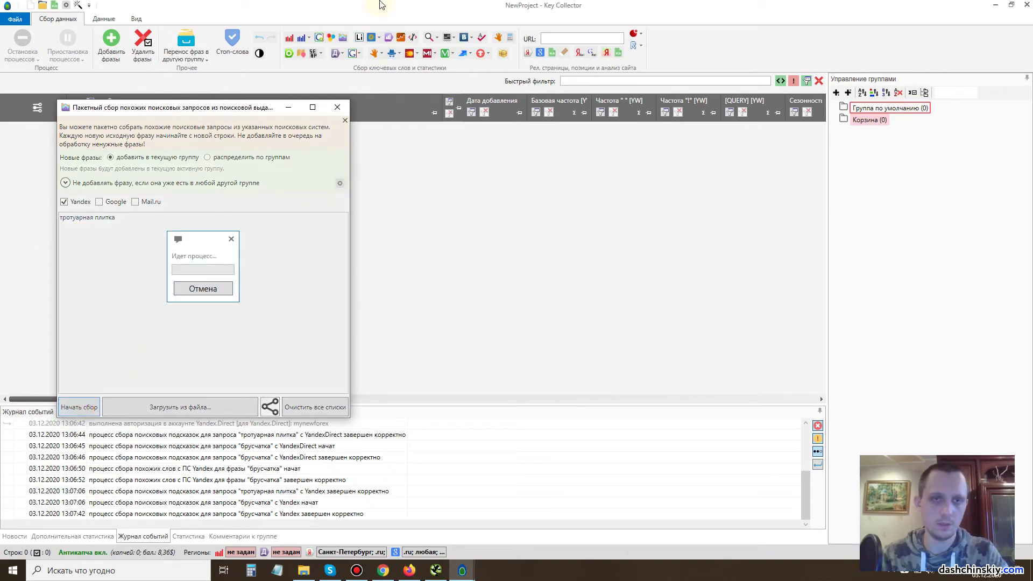
Collect Yandex, Google and Yandex.Direct search suggestions for "тротуарная плитка" and look through the gathered phrases.
left_click(328, 42)
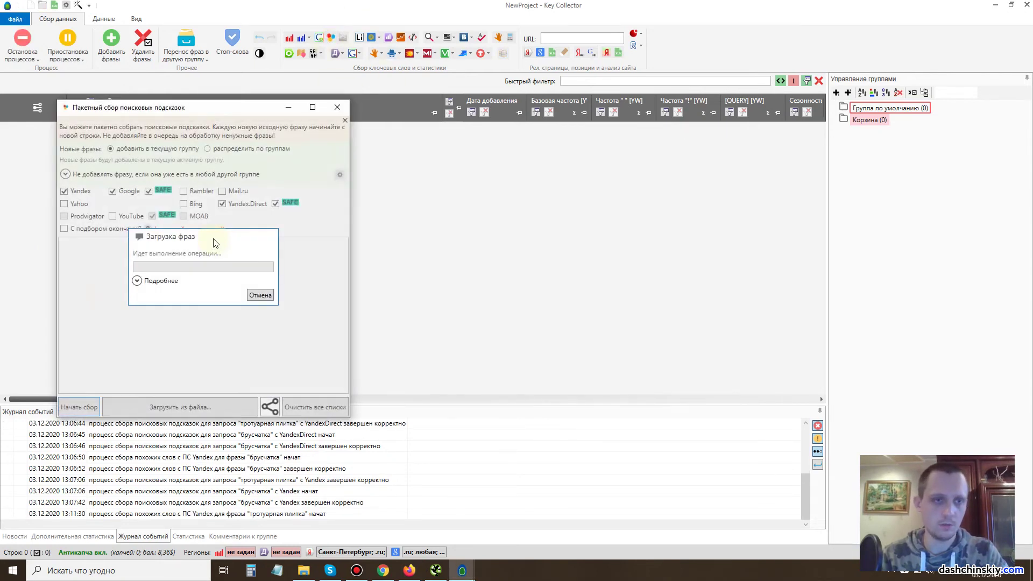
left_click(87, 407)
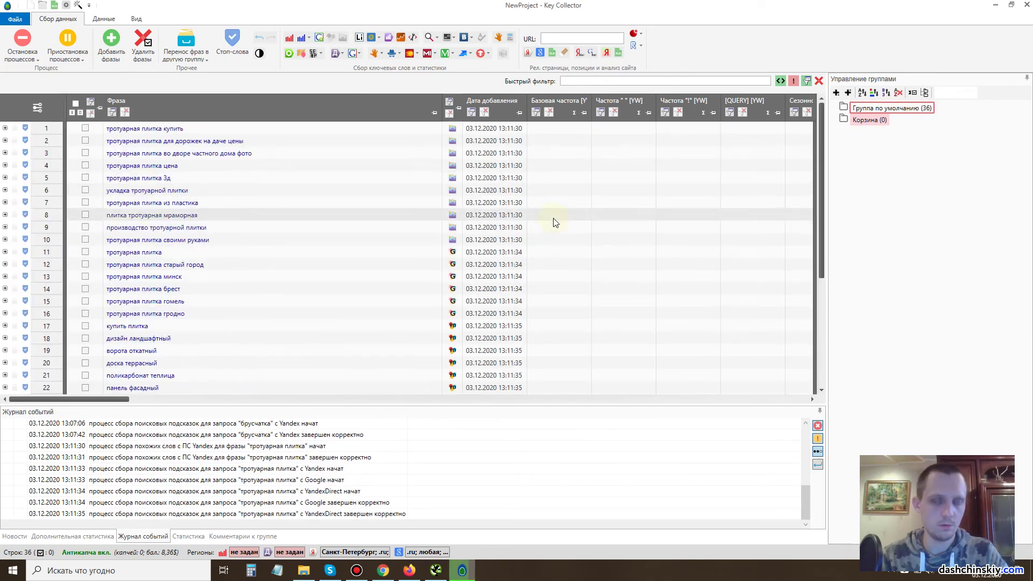
scroll(235, 210, "down", 1)
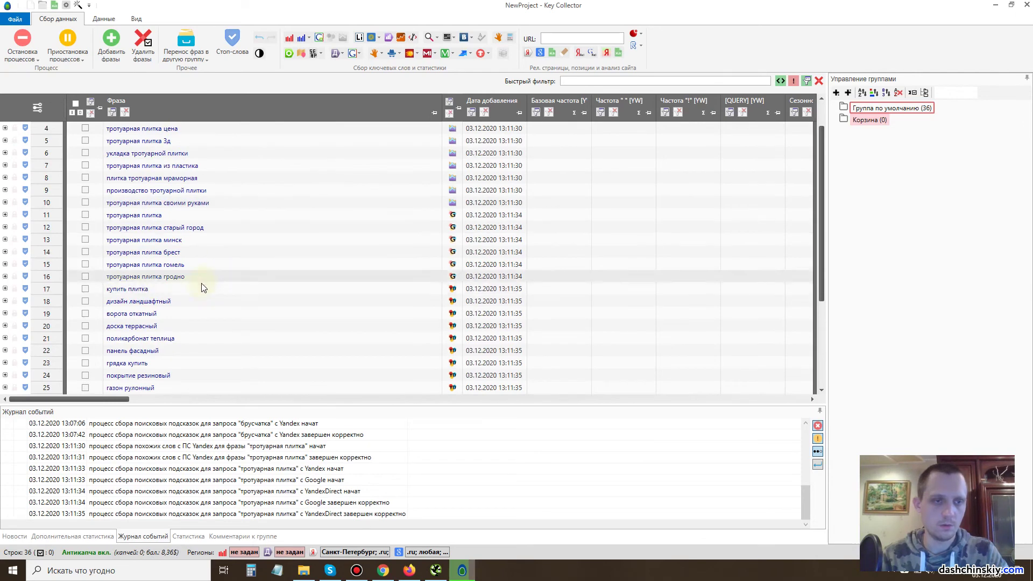
scroll(210, 214, "down", 2)
scroll(210, 227, "down", 1)
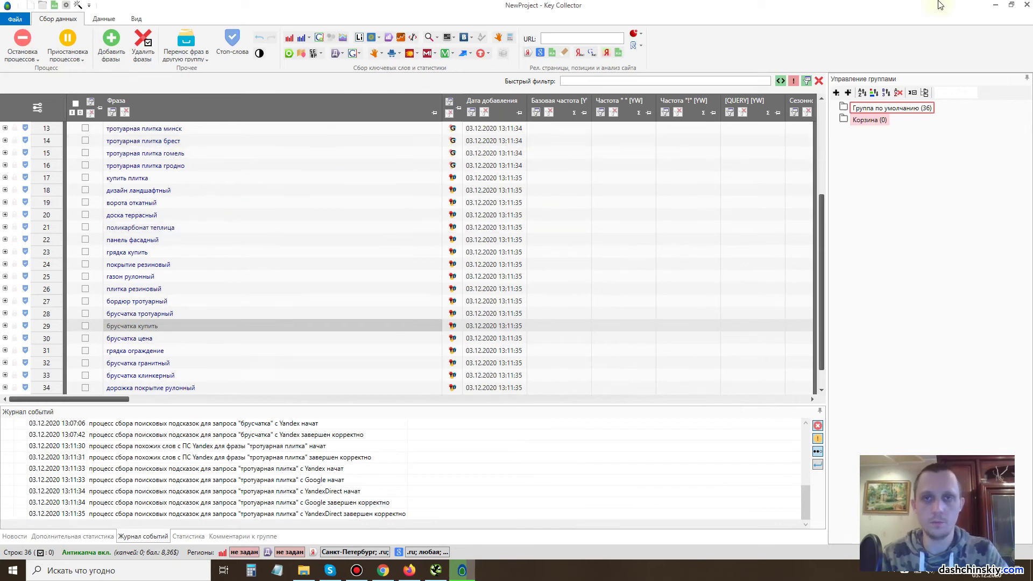
Switch to the Google Sheets keyword table and move the general phrases from A2:A14 to column B, starting at B2.
left_click(993, 7)
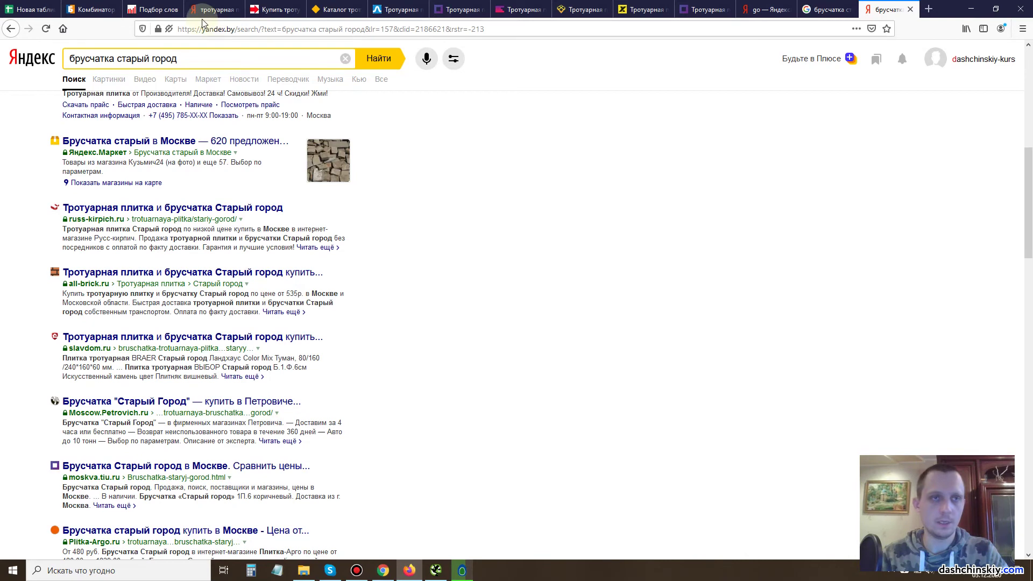
key("ctrl+1")
scroll(405, 327, "up", 10)
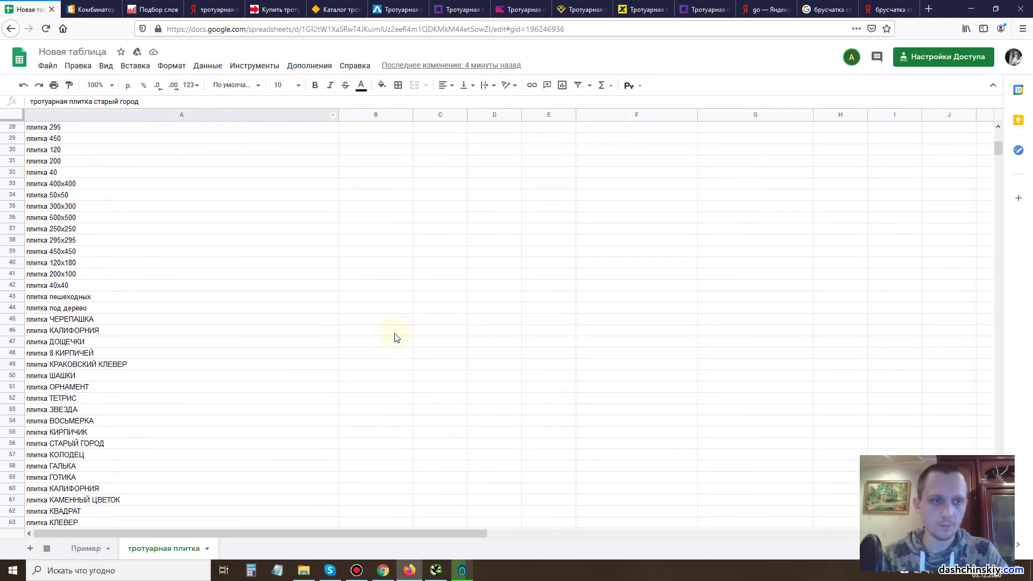
left_click(120, 323)
left_click_drag(110, 139, 79, 282)
key("ctrl+c")
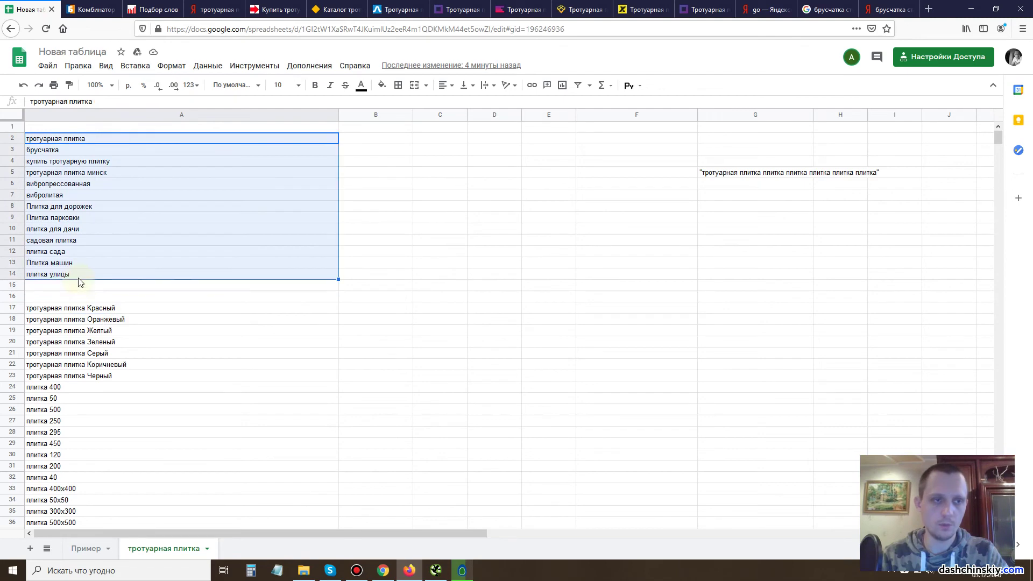
left_click(380, 138)
key("ctrl+v")
left_click(346, 332)
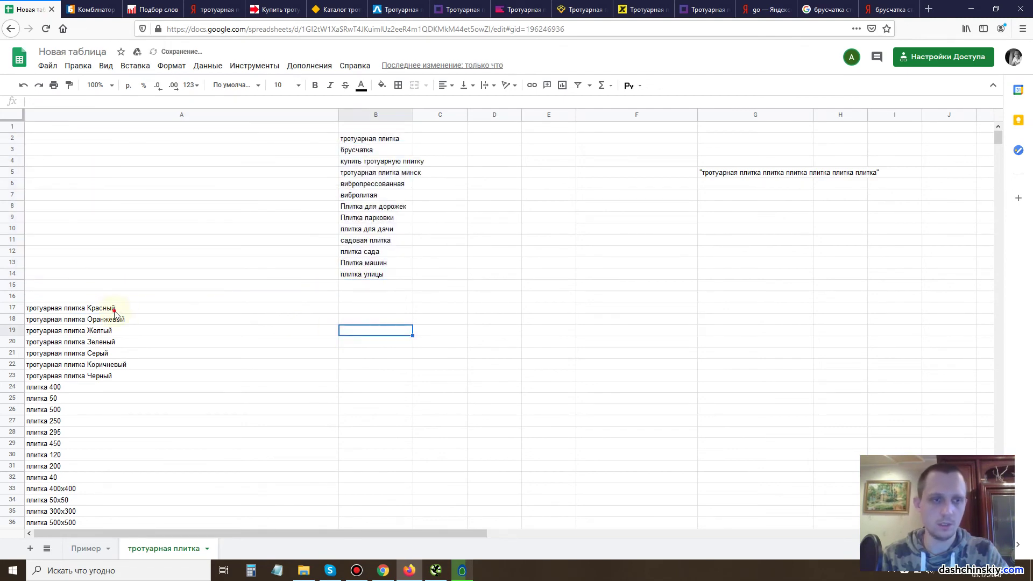
Move the color, size and shape phrases from A17:A71 up to start at A2.
left_click(115, 308)
scroll(126, 319, "down", 7)
scroll(124, 319, "down", 14)
left_click(144, 208, "shift")
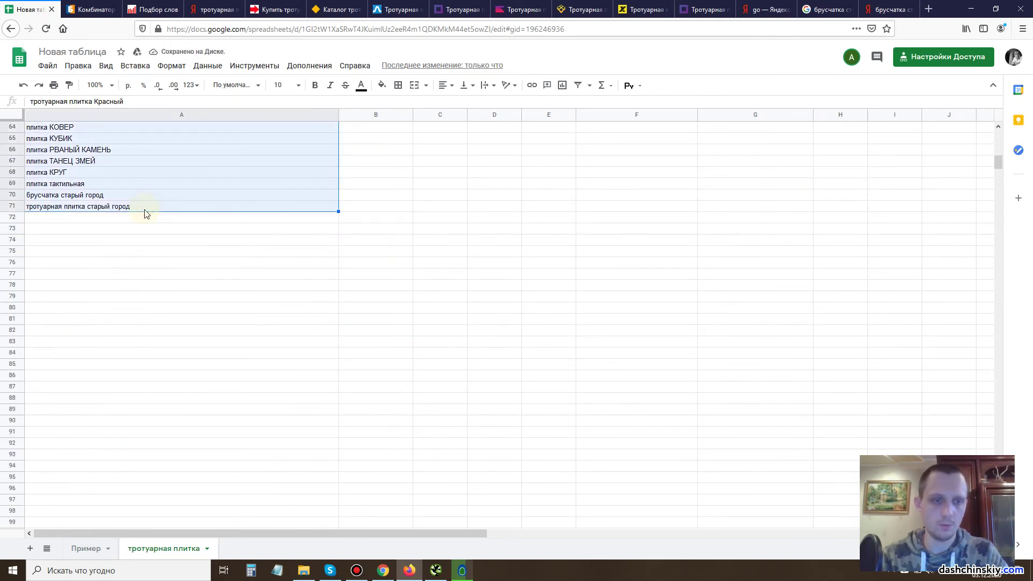
scroll(246, 295, "up", 20)
key("ctrl+x")
left_click(141, 142)
key("ctrl+v")
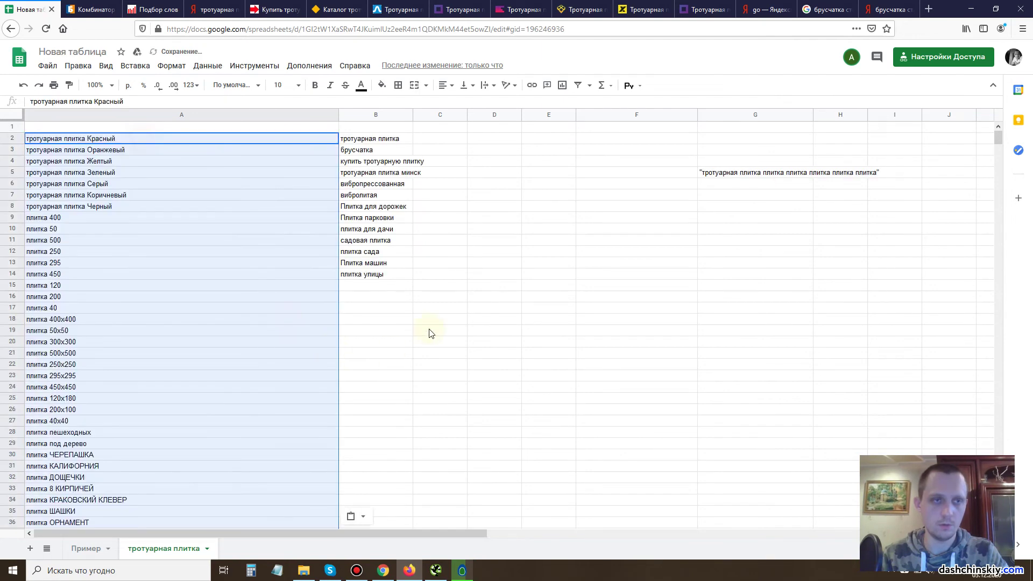
Widen column B and move the quoted "тротуарная плитка плитка плитка плитка плитка плитка" query from G5 to B16.
left_click(462, 275)
left_click(705, 173)
key("ctrl+c")
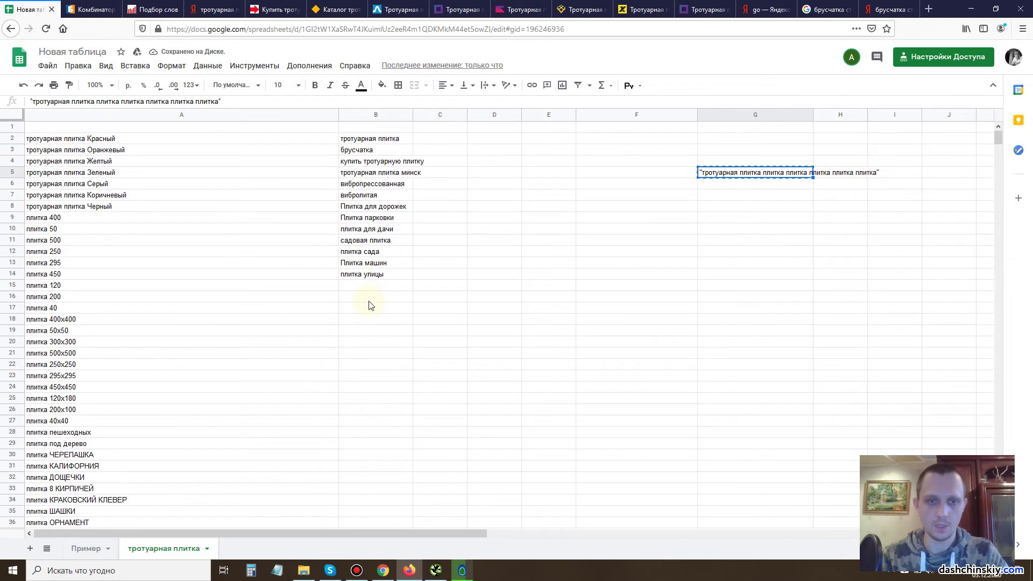
left_click_drag(412, 119, 584, 118)
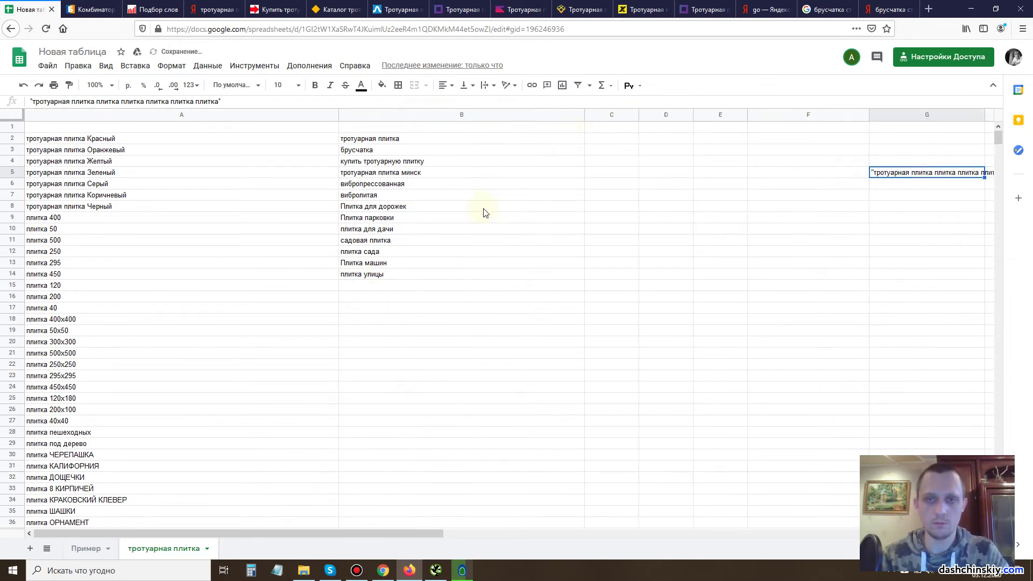
left_click(374, 297)
key("ctrl+v")
double_click(560, 295)
left_click_drag(560, 296, 338, 297)
left_click(350, 307)
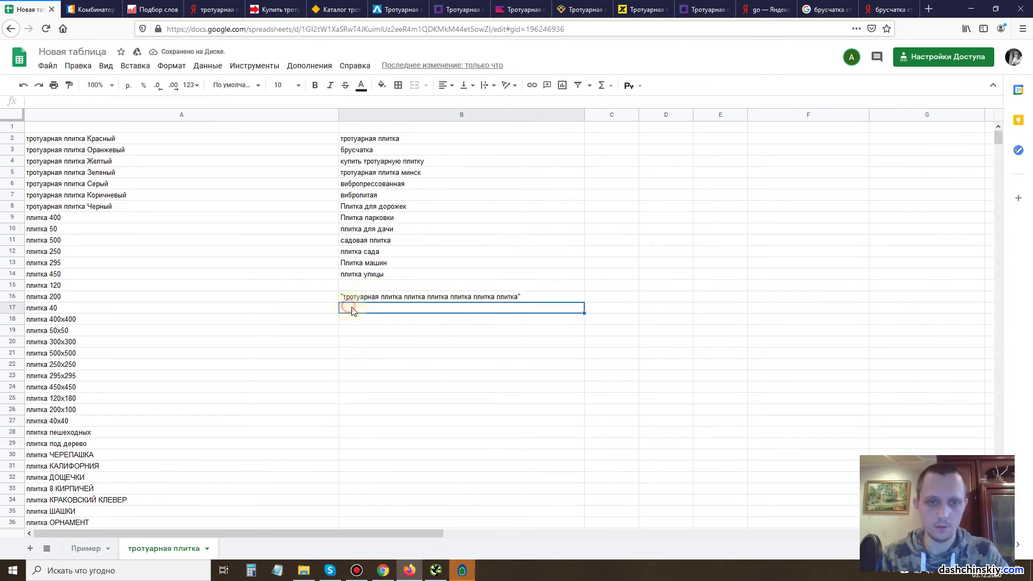
Copy the quoted query from B16 to B17 and shorten it by one word, leaving "плитка" five times.
left_click(464, 354)
left_click(473, 297)
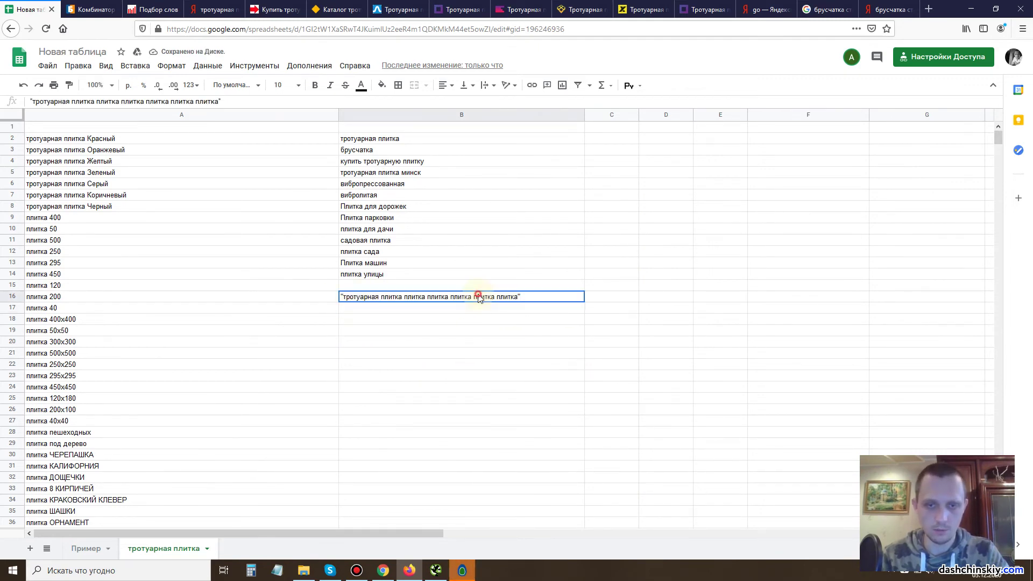
left_click(461, 308)
key("ctrl+v")
double_click(518, 307)
left_click_drag(518, 307, 511, 307)
key("BackSpace")
key("BackSpace")
key("BackSpace")
left_click(504, 343)
Copy the B17 query to B18 and remove one word so that "плитка" is repeated four times.
left_click(486, 309)
key("ctrl+c")
left_click(473, 318)
key("ctrl+v")
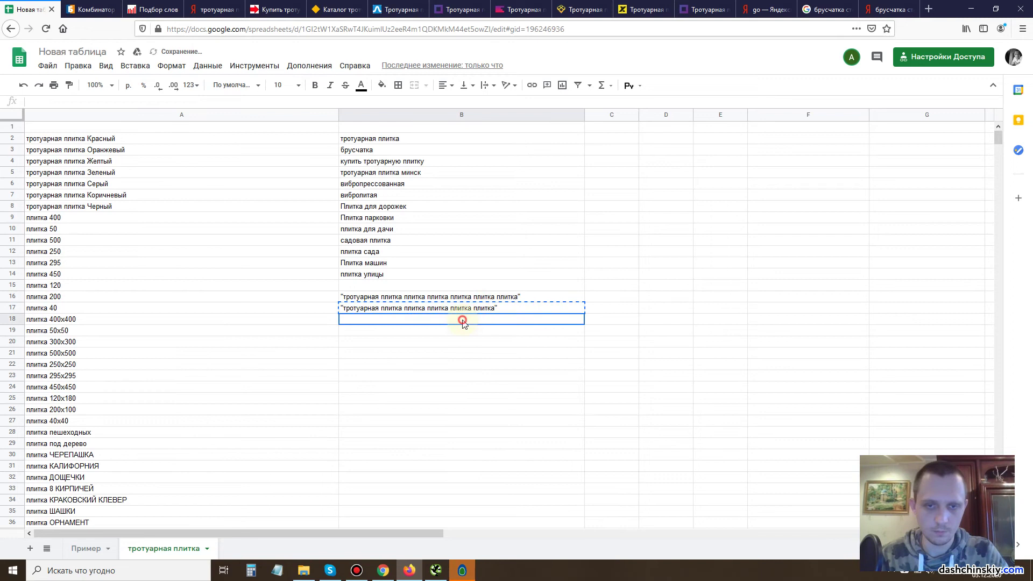
double_click(494, 319)
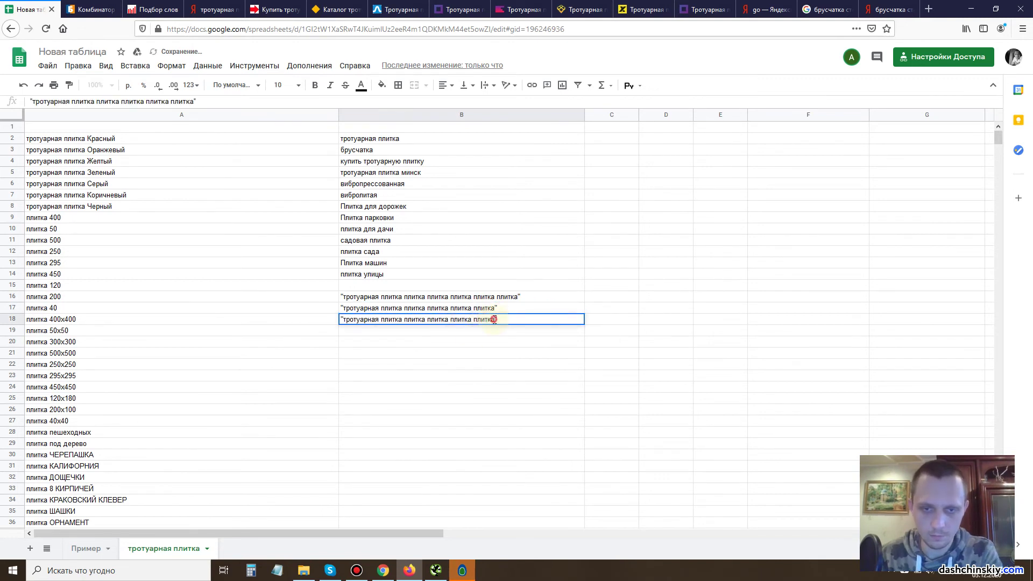
key("BackSpace")
key("BackSpace")
left_click(486, 376)
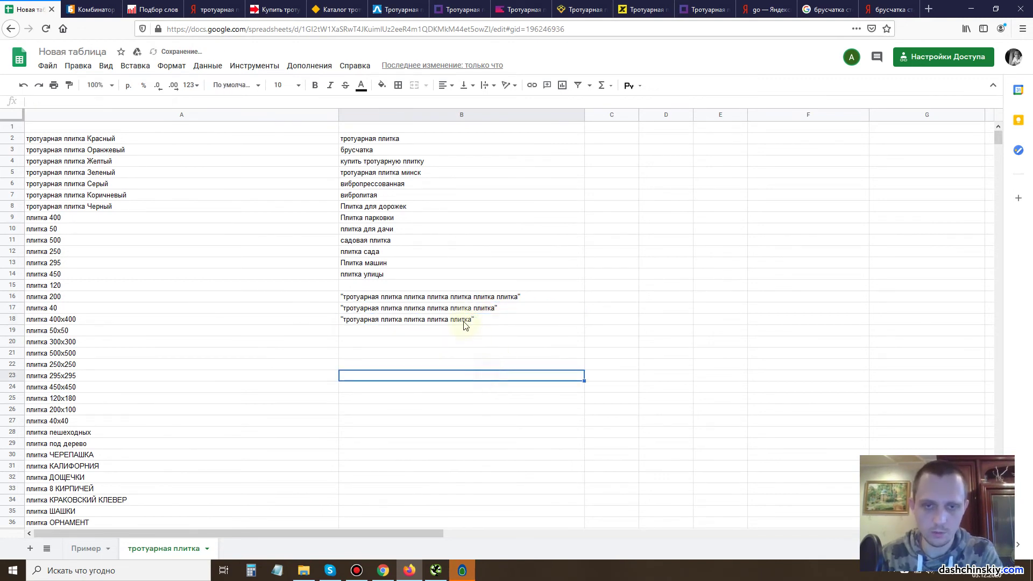
Copy the B18 query into B19 and reduce it to "тротуарная плитка плитка плитка" in quotes.
double_click(465, 321)
key("ctrl+a")
key("ctrl+c")
key("Return")
key("ctrl+v")
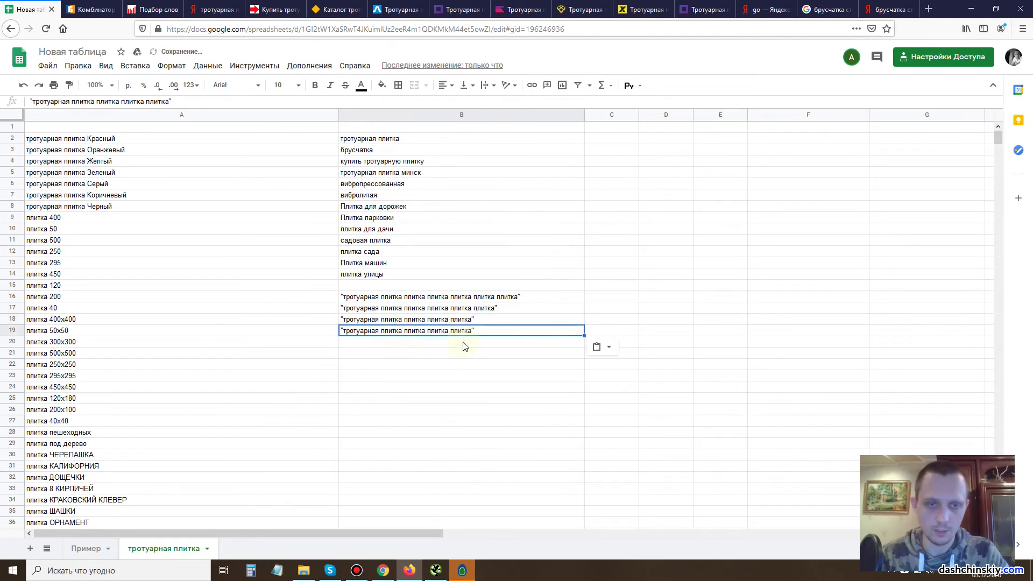
double_click(466, 331)
double_click(466, 330)
key("BackSpace")
key("BackSpace")
left_click(461, 365)
Paste the quoted query into B20 and reduce it to "тротуарная плитка плитка" in quotes.
left_click(436, 333)
left_click(428, 345)
key("ctrl+v")
left_click(449, 341)
double_click(447, 341)
double_click(447, 342)
left_click(448, 342)
left_click_drag(448, 342, 426, 348)
key("BackSpace")
key("BackSpace")
key("Return")
Paste the query into B21 and reduce it to тротуарная плитка without quotation marks.
left_click(418, 346)
left_click(415, 355)
key("ctrl+v")
double_click(425, 354)
left_click_drag(426, 354, 408, 354)
key("BackSpace")
key("BackSpace")
left_click(405, 376)
left_click(414, 410)
left_click(415, 354)
key("BackSpace")
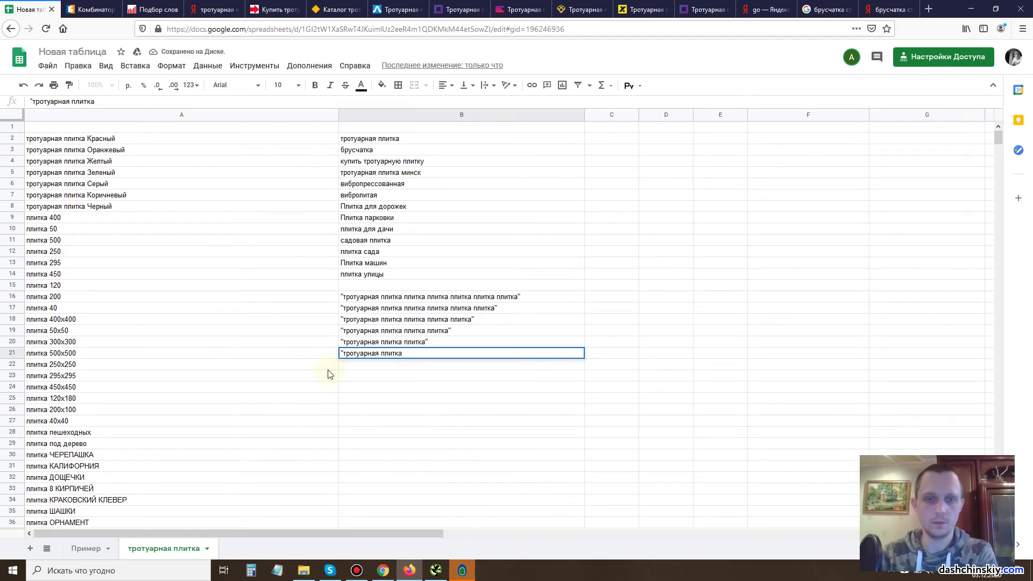
key("BackSpace")
left_click(398, 410)
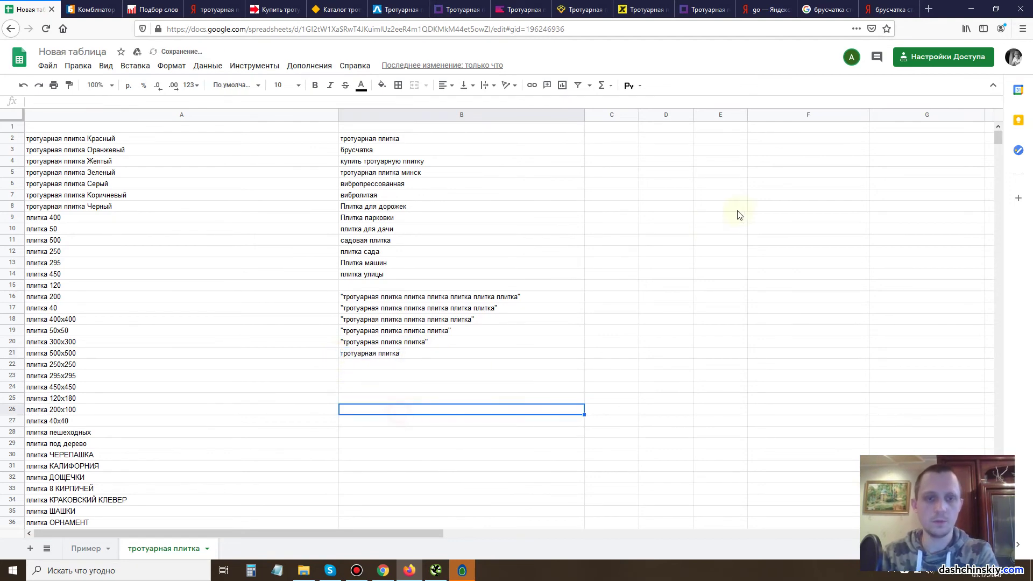
Review the query series in B16:B21 and check the Wordstat list for "тротуарная плитка старый город".
left_click_drag(480, 298, 440, 357)
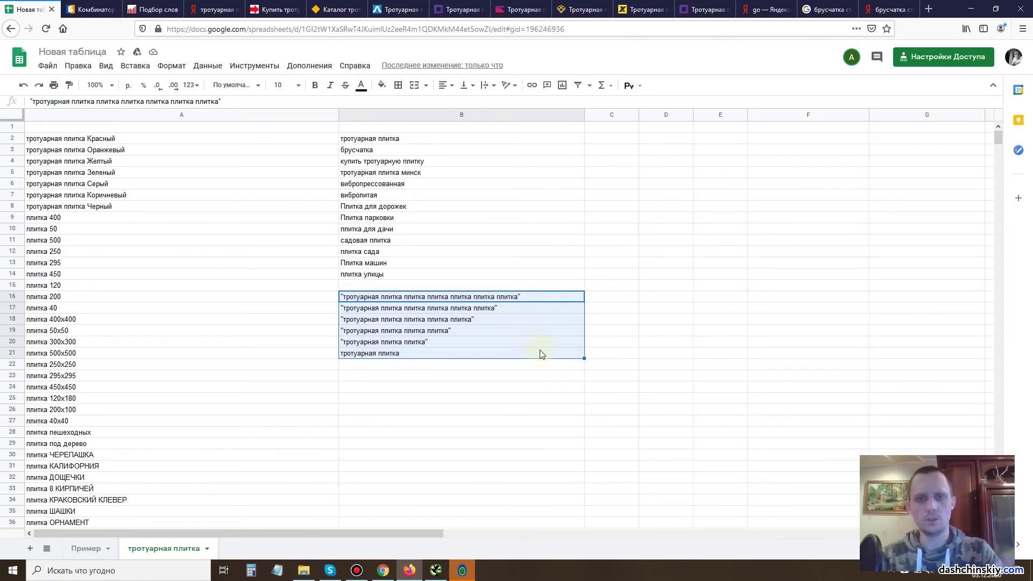
left_click(612, 296)
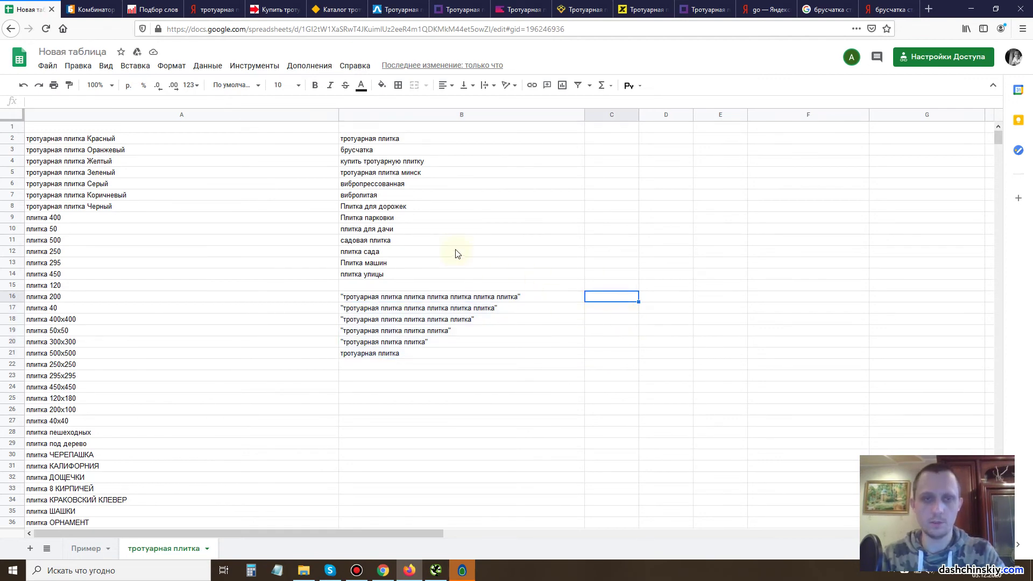
left_click(153, 9)
scroll(384, 340, "down", 10)
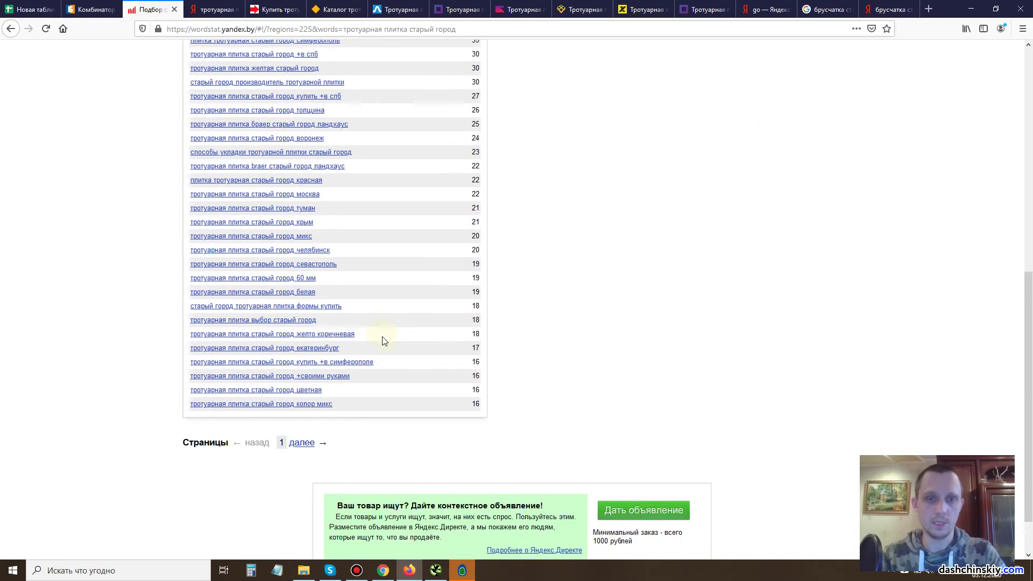
left_click(33, 9)
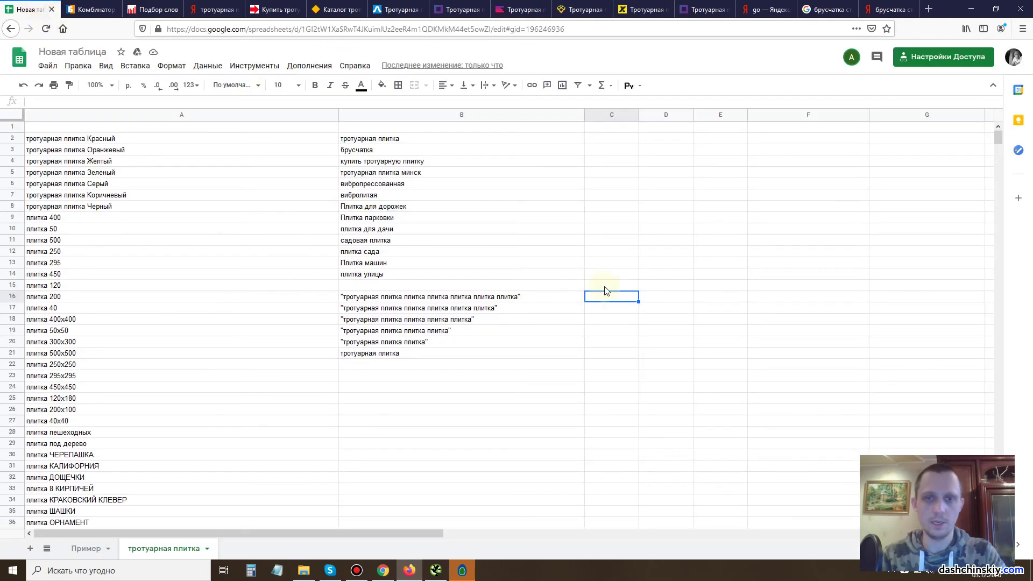
Enter 2050 in C16 beside the longest quoted query.
double_click(609, 297)
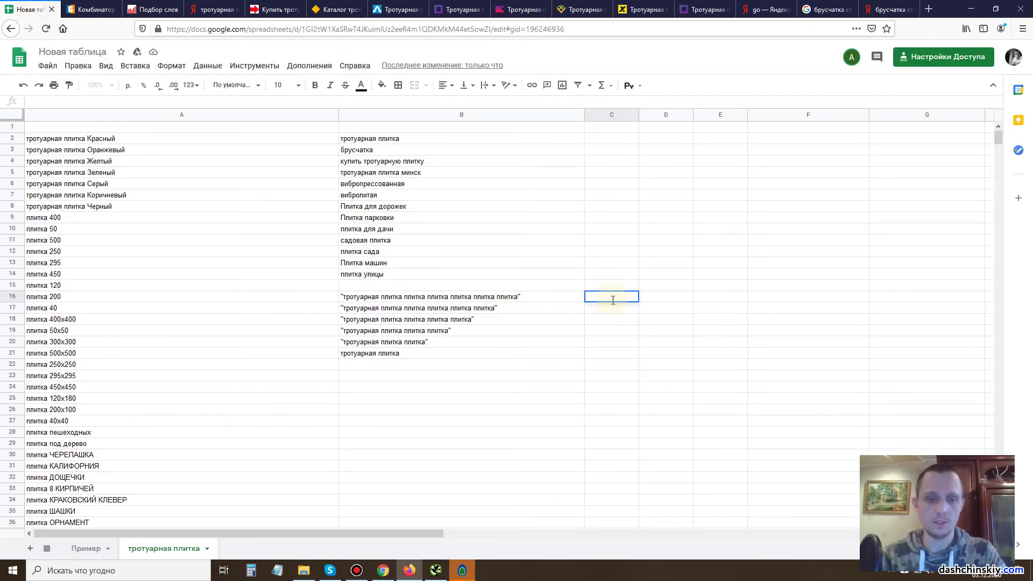
left_click(623, 350)
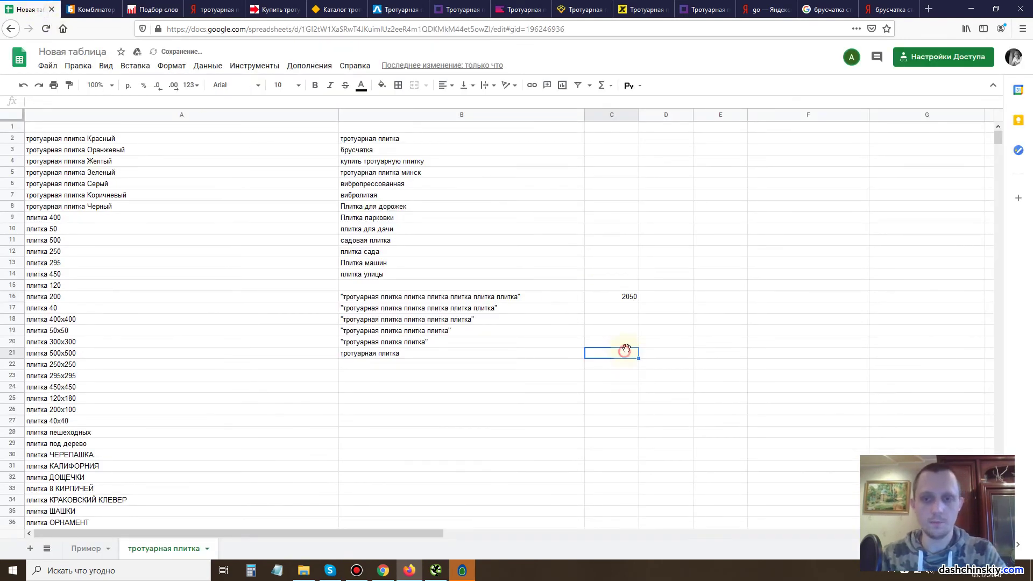
left_click(632, 301)
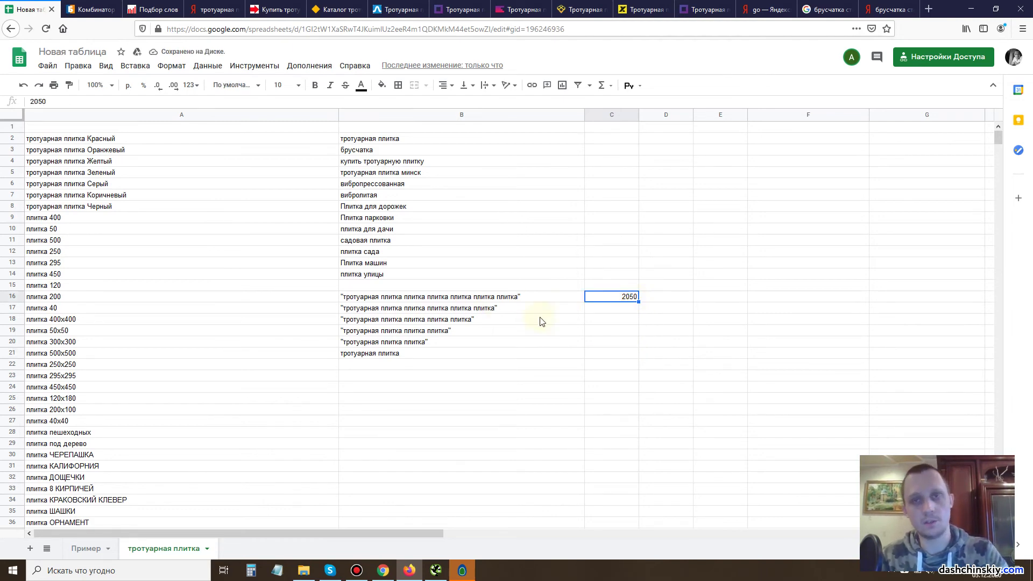
Change the number in C16 beside the longest quoted query to 200.
double_click(630, 296)
double_click(631, 295)
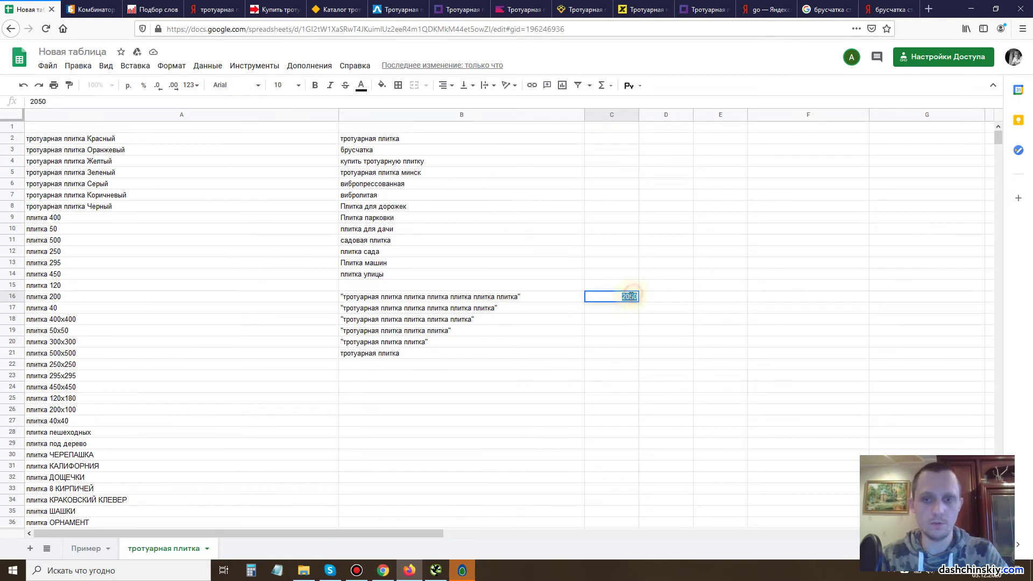
left_click(637, 334)
left_click(621, 296)
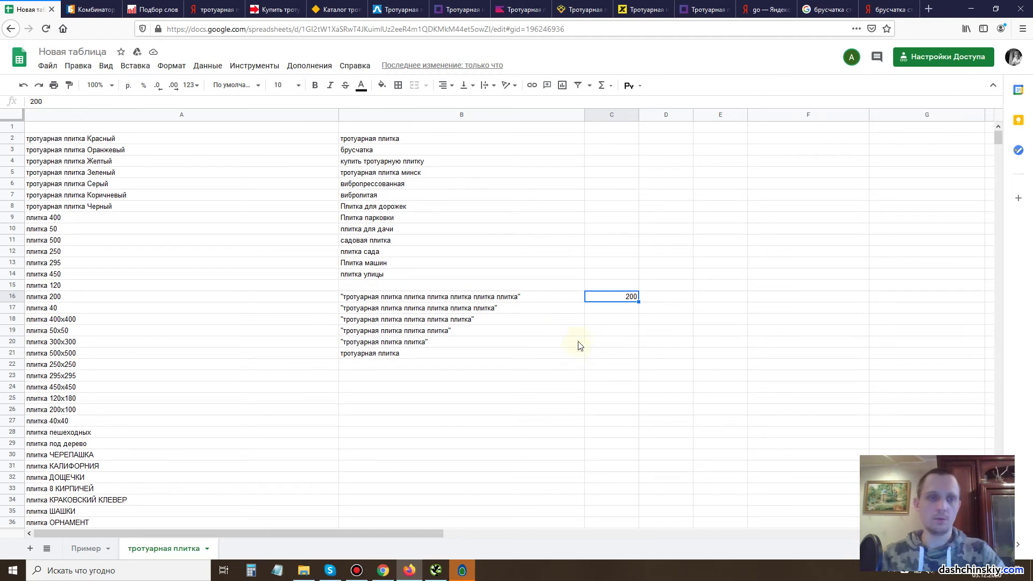
Copy the column A keyword list, starting from "тротуарная плитка Красный" in A2.
left_click_drag(131, 142, 135, 348)
scroll(222, 244, "up", 10)
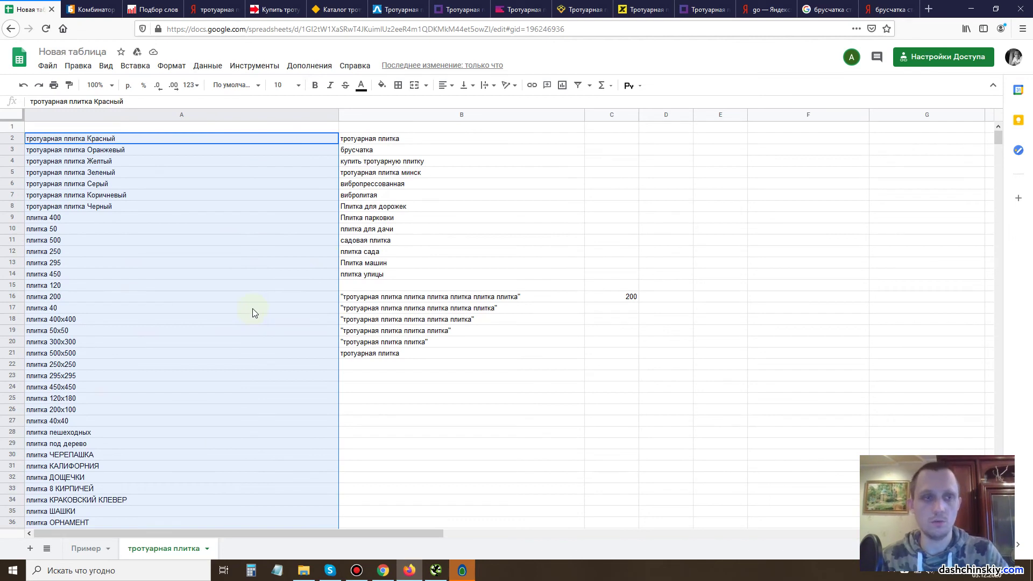
key("ctrl+c")
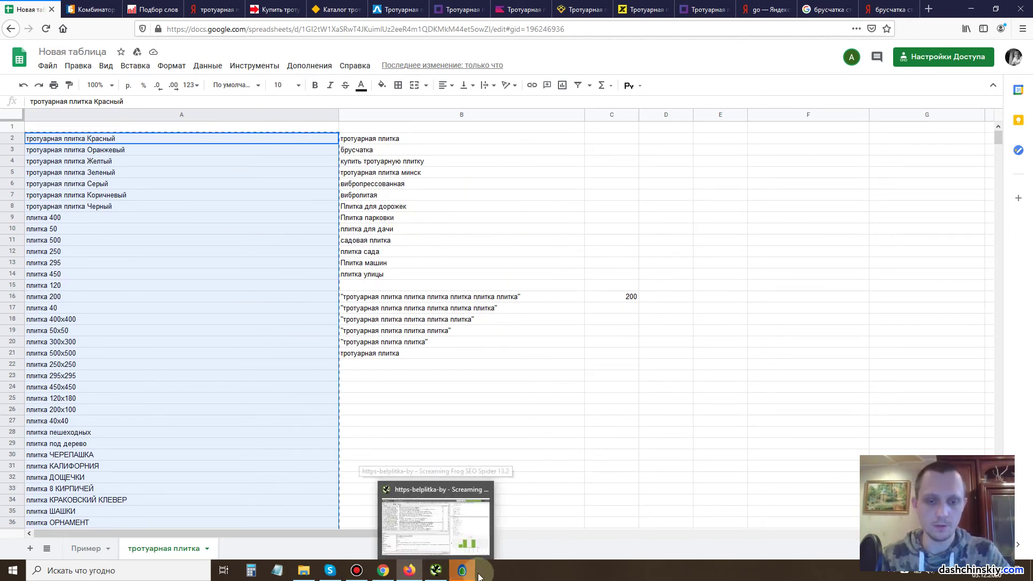
Switch to Key Collector and delete all existing phrases from the table.
left_click(462, 570)
left_click(74, 105)
left_click(142, 48)
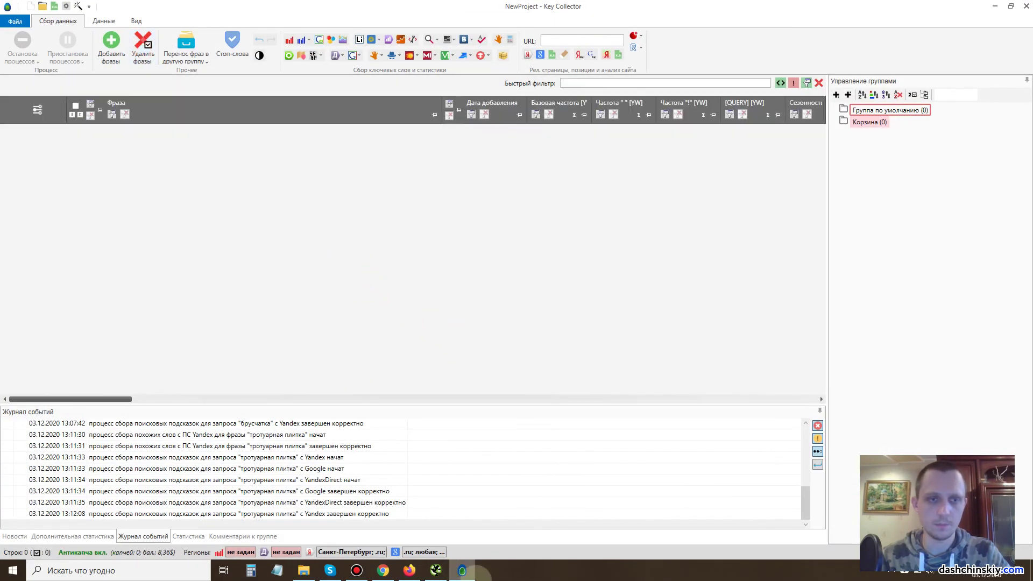
Set the Yandex.Wordstat region to Минск, under СНГ, Беларусь, Минск и область, and apply it to all groups.
left_click(236, 553)
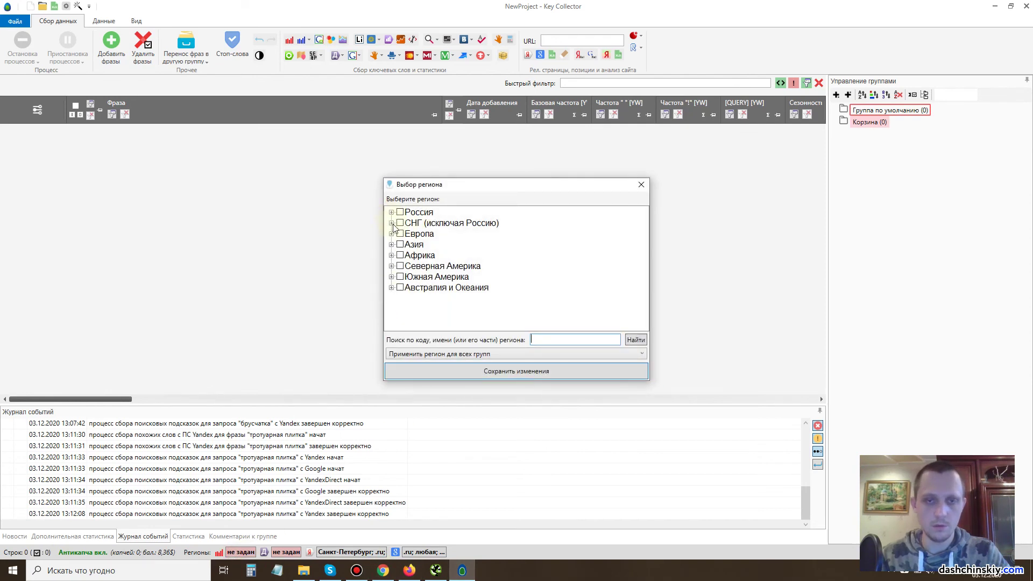
left_click(391, 223)
left_click(401, 255)
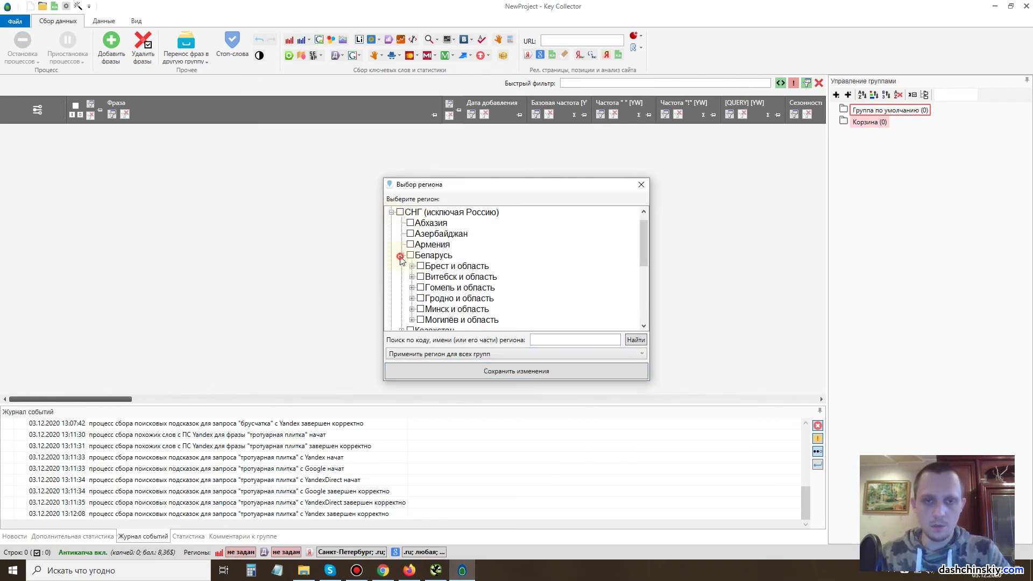
left_click(411, 308)
left_click(431, 287)
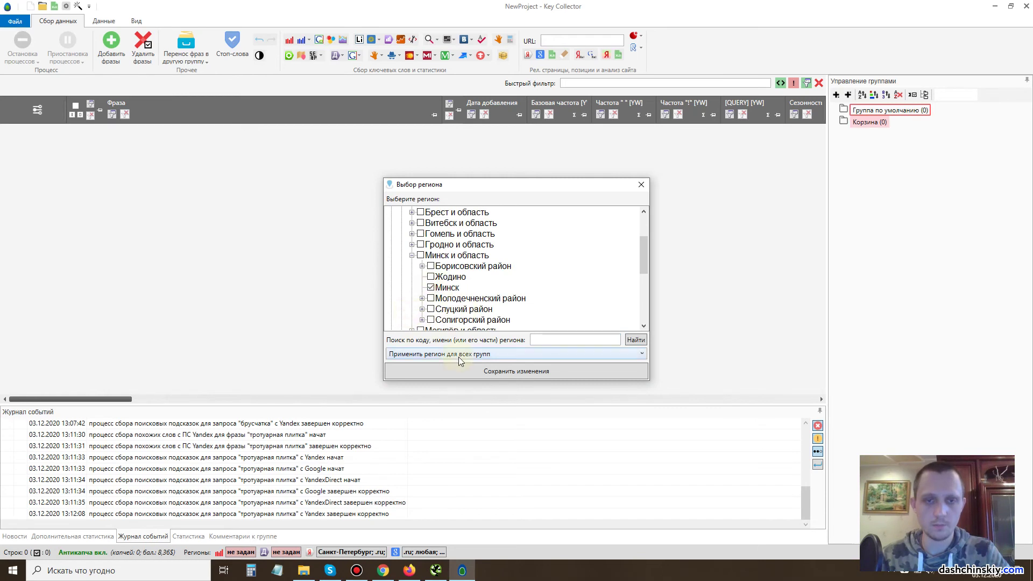
left_click(467, 370)
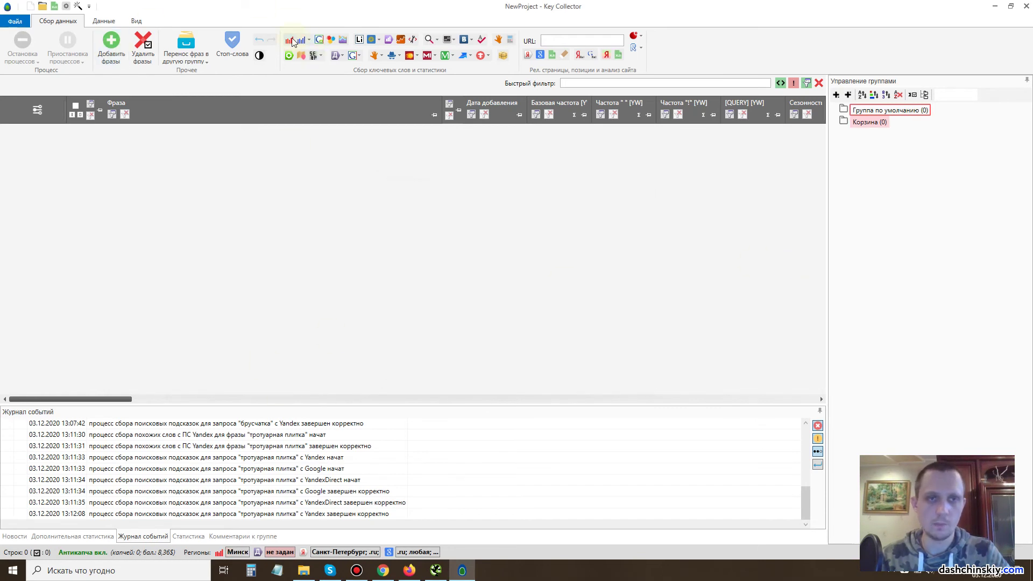
Add the copied tile keywords as new phrases to the table of the default group.
left_click(110, 46)
left_click(513, 257)
key("ctrl+v")
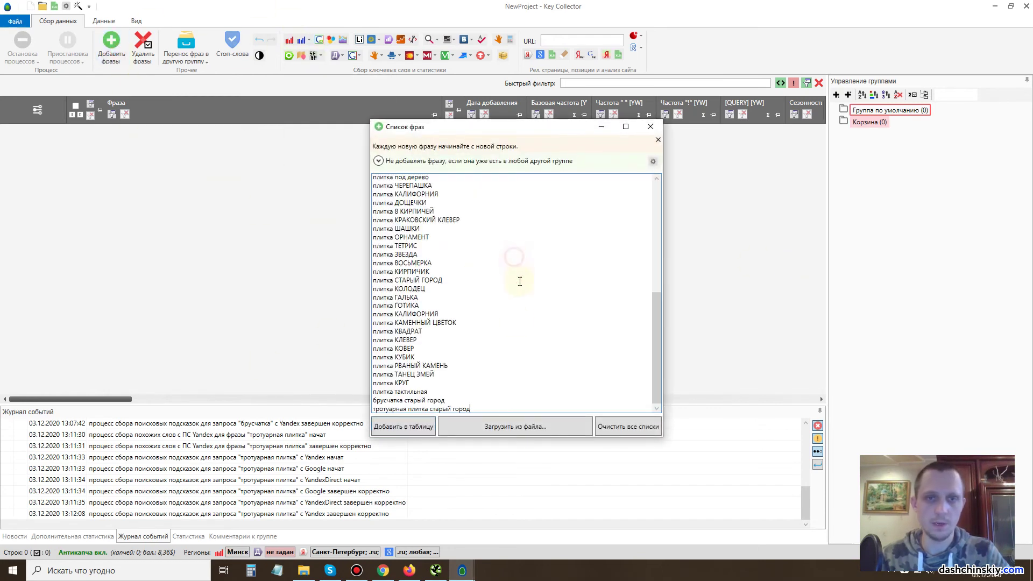
left_click(403, 426)
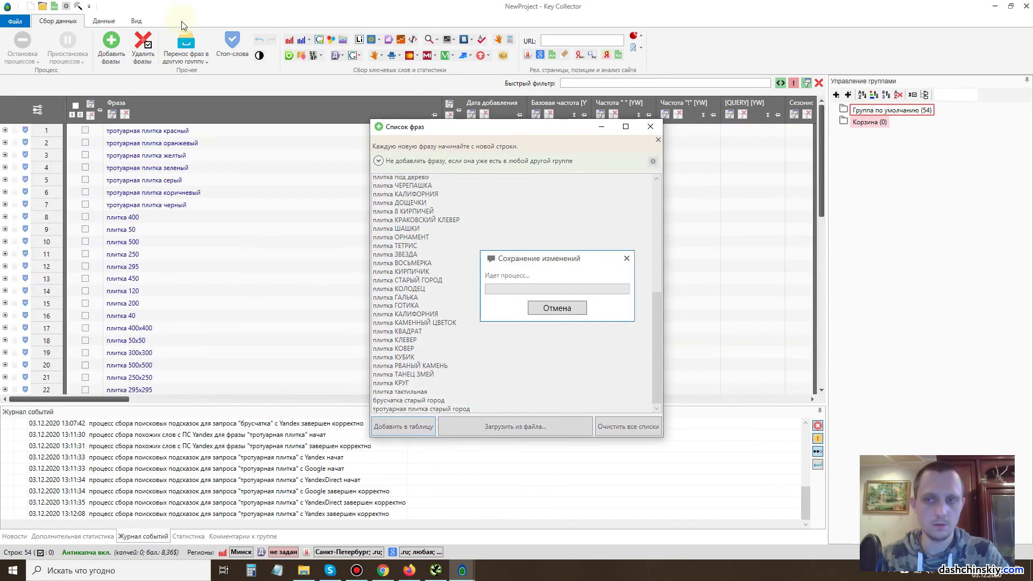
Start collecting Yandex.Direct statistics with traffic volume 100 and a one-year period, filling the Wordstat frequency columns, and look through the phrases.
left_click(335, 56)
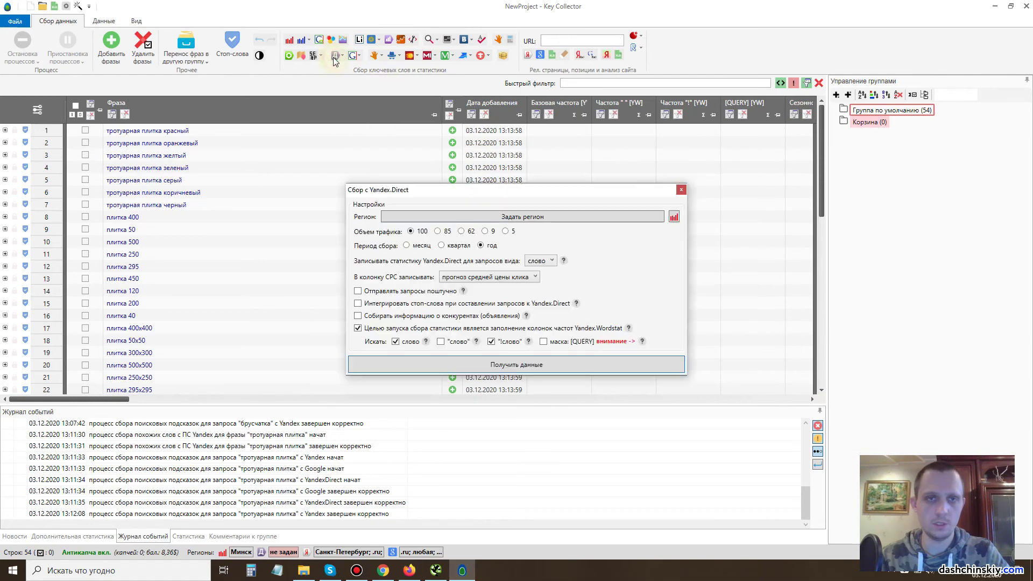
left_click(511, 365)
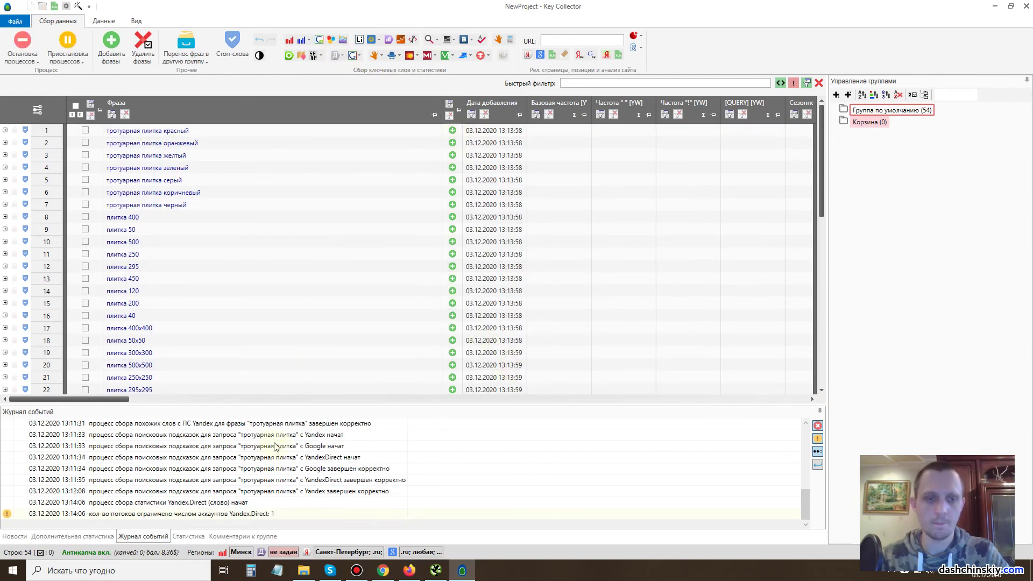
scroll(382, 276, "down", 9)
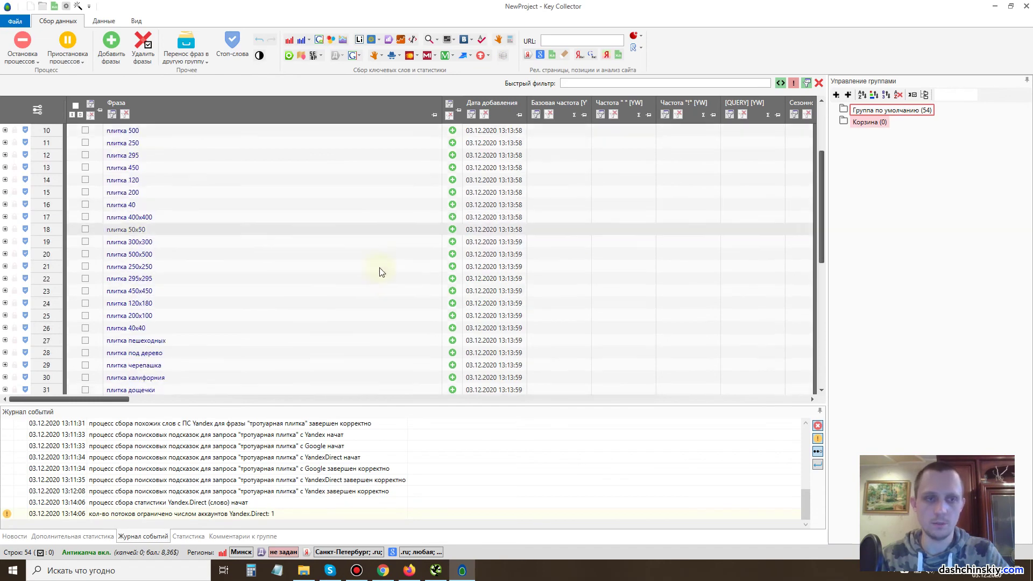
scroll(382, 276, "down", 2)
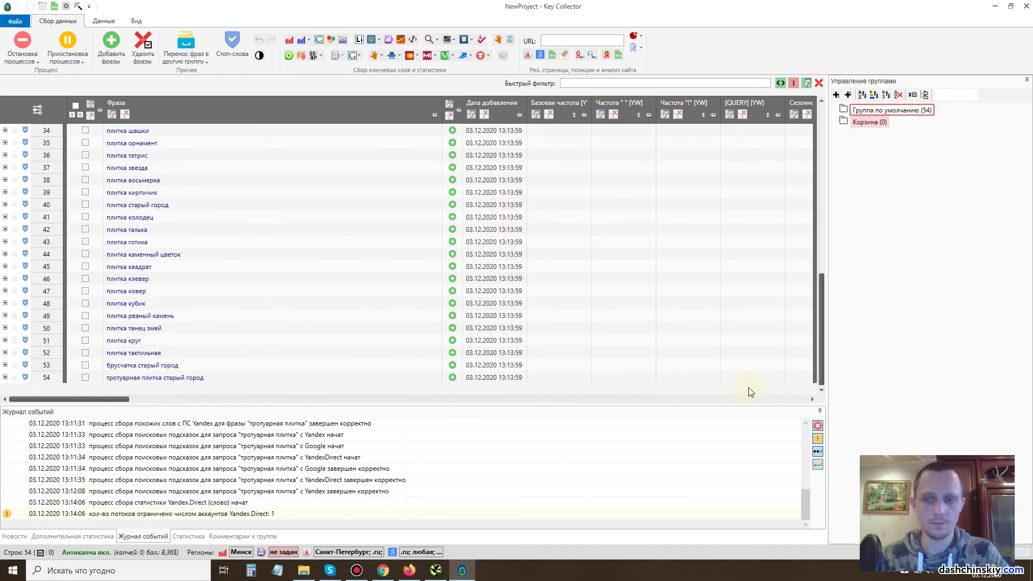
scroll(597, 360, "up", 11)
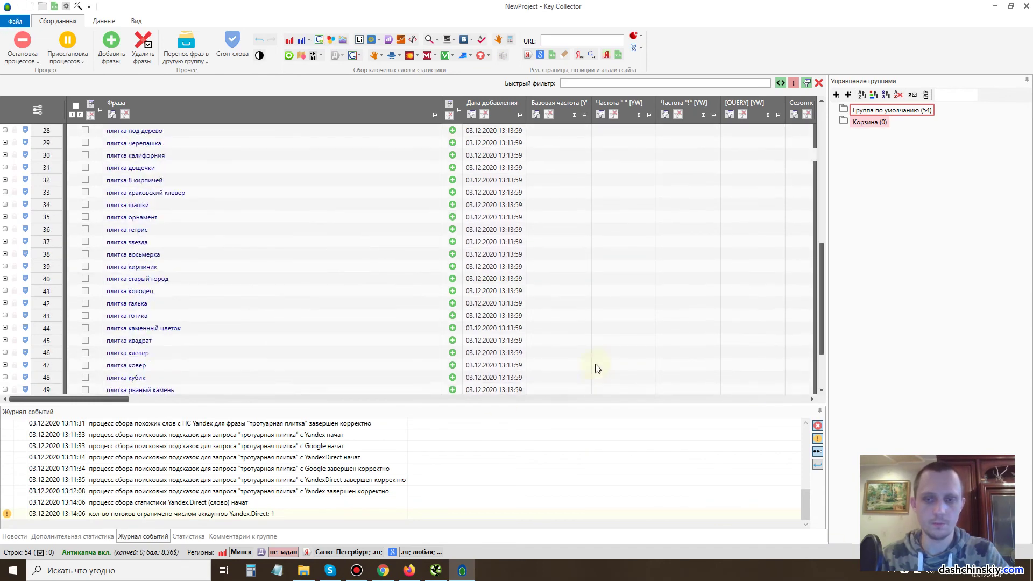
Hide the date-added column and its neighbouring icon column, and show the Yandex.Direct statistics columns in the phrase table.
right_click(484, 100)
left_click(511, 76)
right_click(459, 105)
left_click(487, 136)
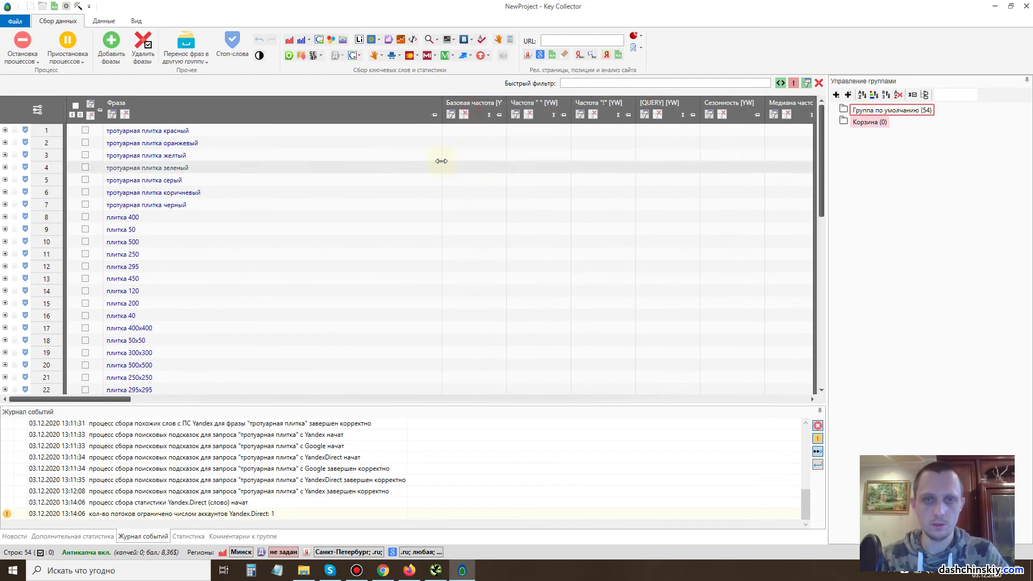
left_click(80, 10)
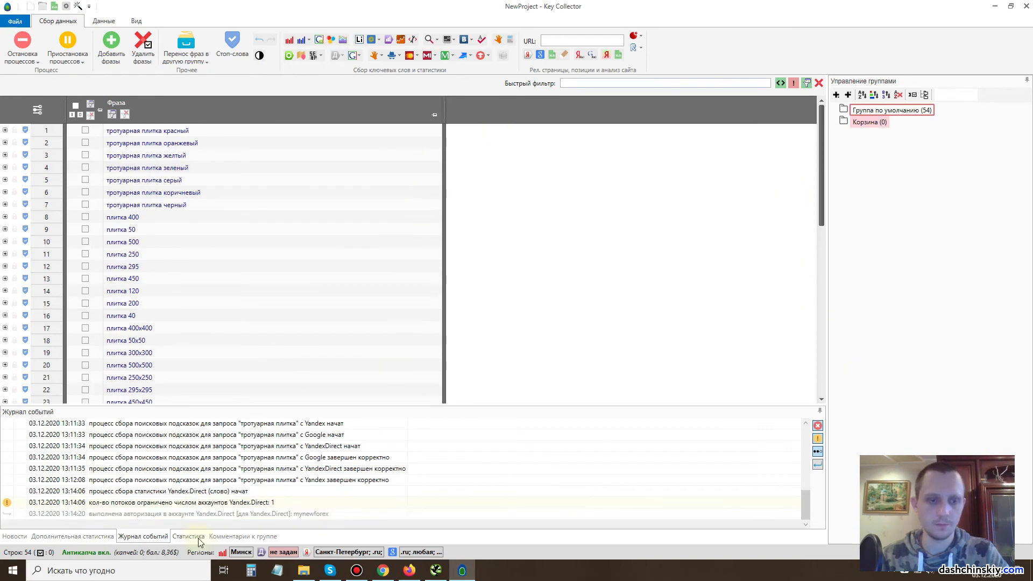
Check the progress of the Yandex.Direct collection in the statistics and event log, and examine the values for the phrases.
left_click(188, 536)
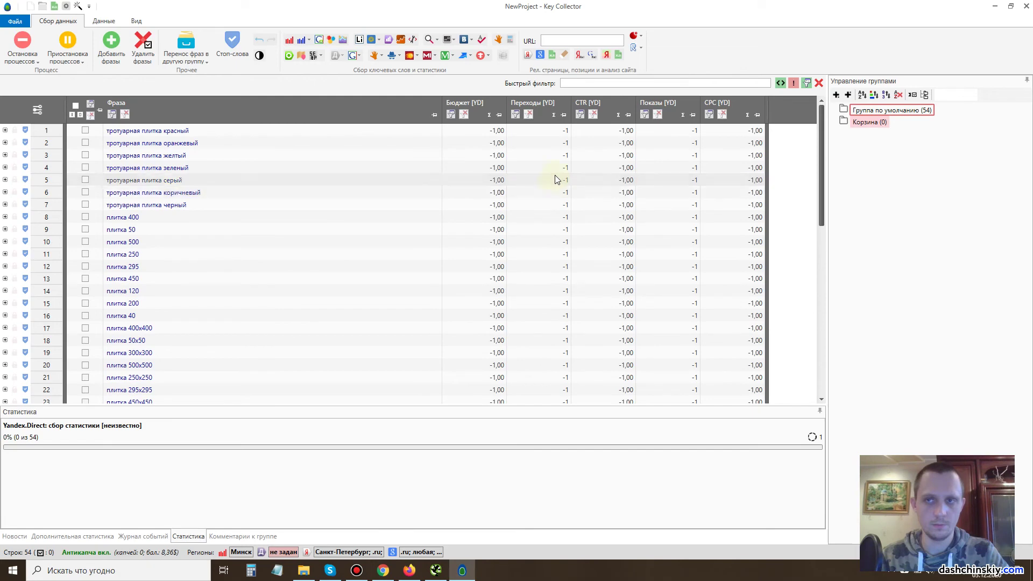
scroll(285, 350, "down", 10)
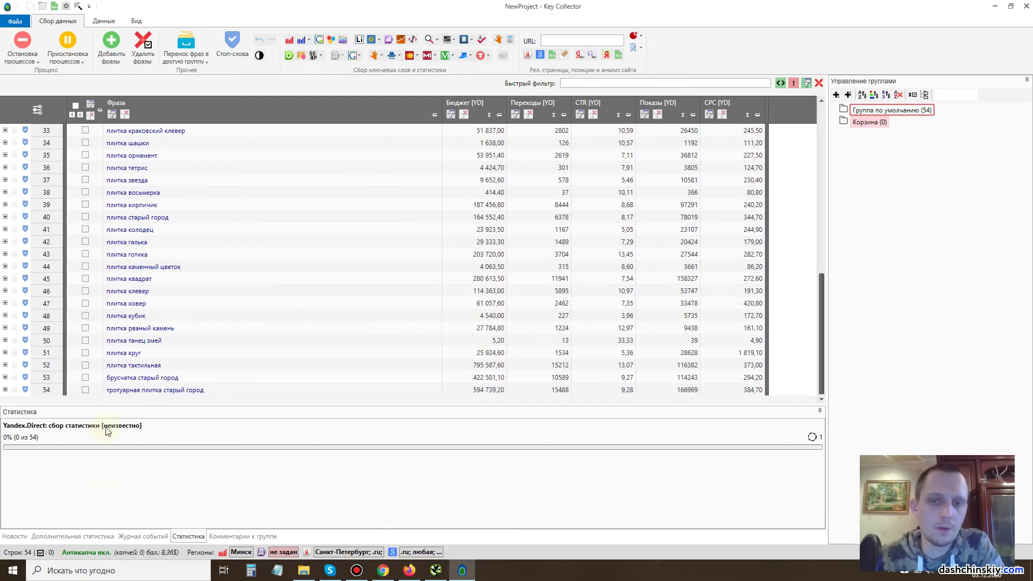
scroll(495, 270, "up", 8)
scroll(496, 271, "up", 3)
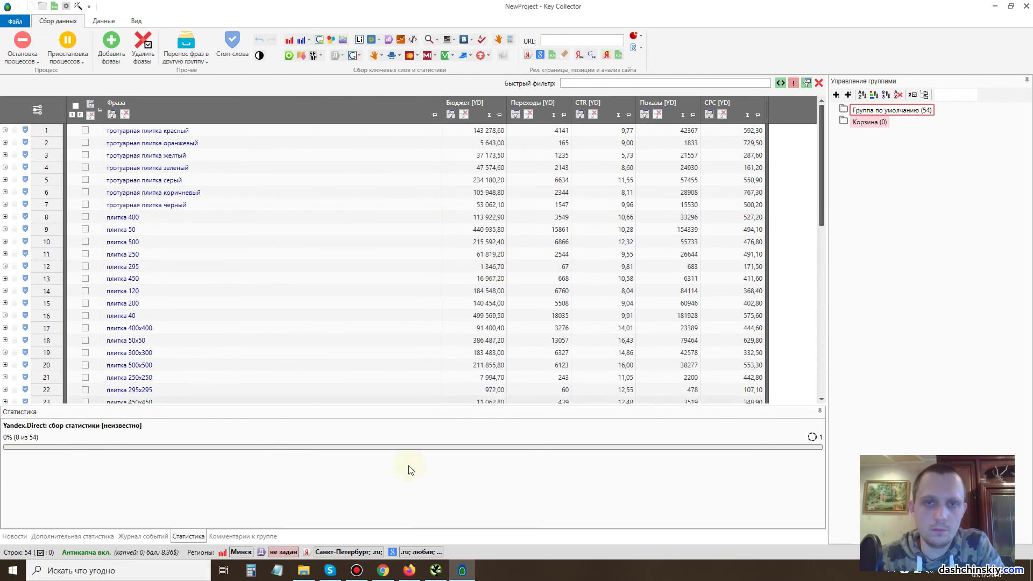
left_click(152, 535)
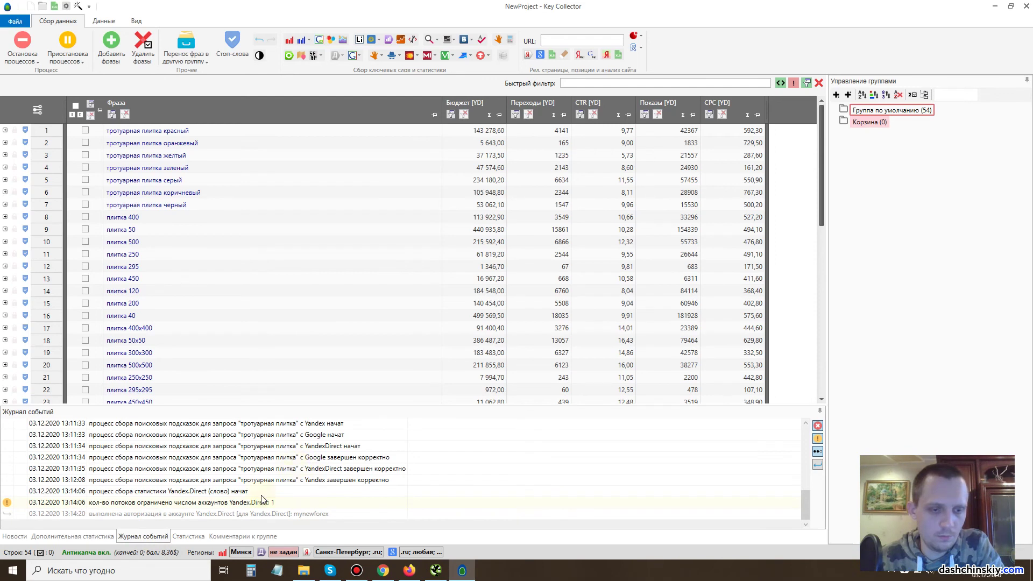
left_click(189, 536)
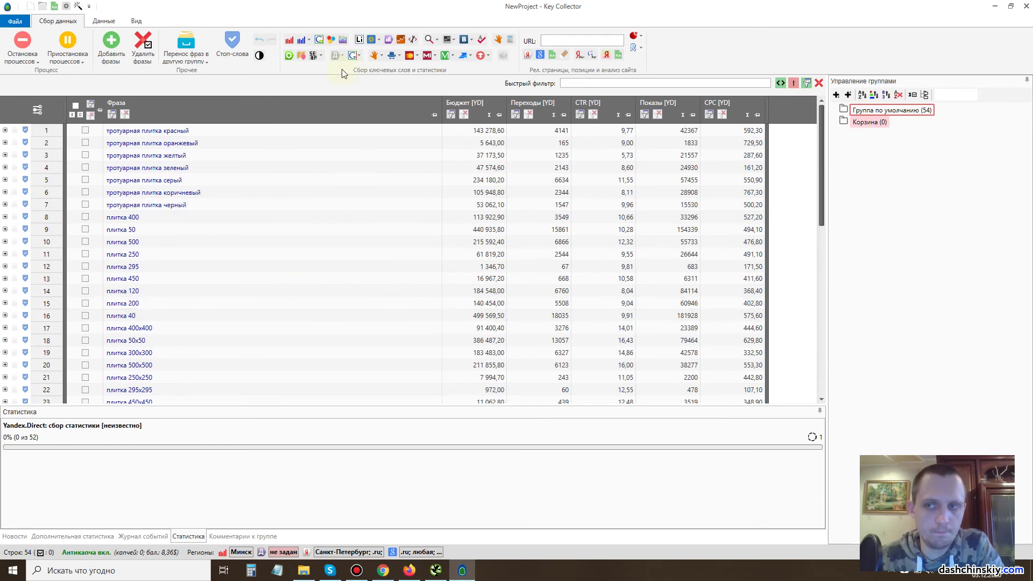
Show the Wordstat base frequency column beside the Yandex.Direct columns and look through it for all phrases.
left_click(77, 7)
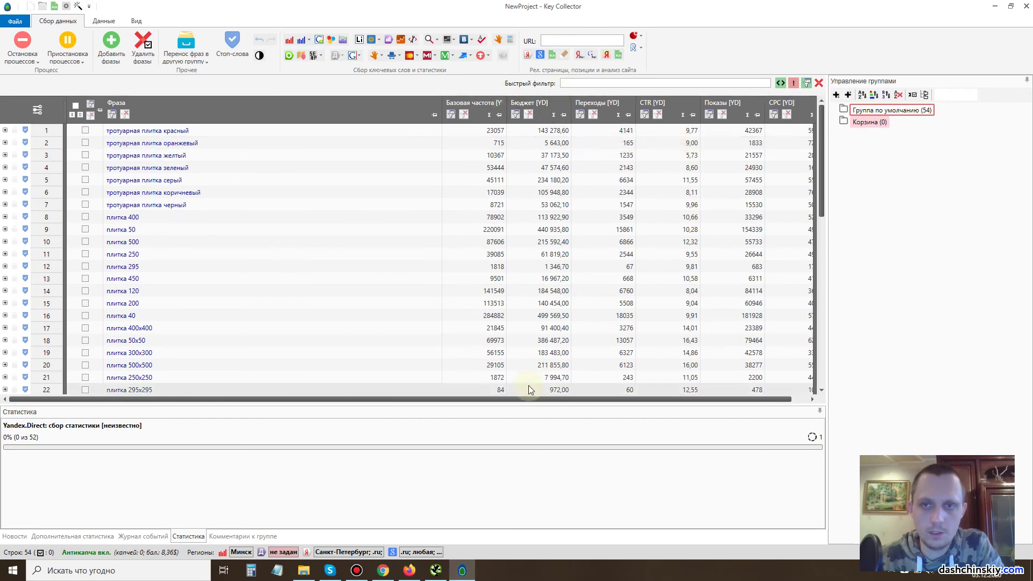
scroll(434, 284, "down", 6)
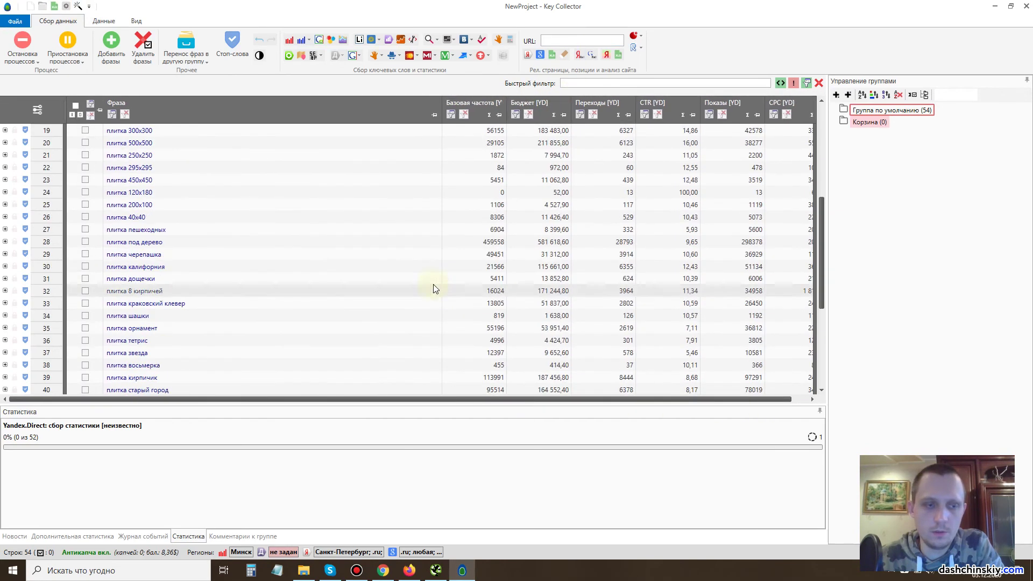
scroll(290, 322, "down", 5)
scroll(301, 328, "up", 11)
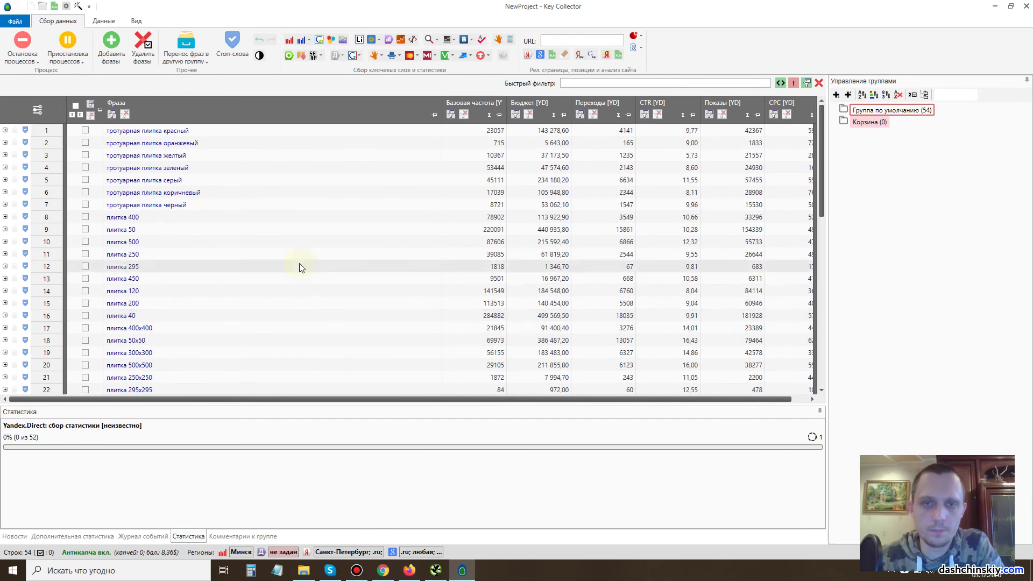